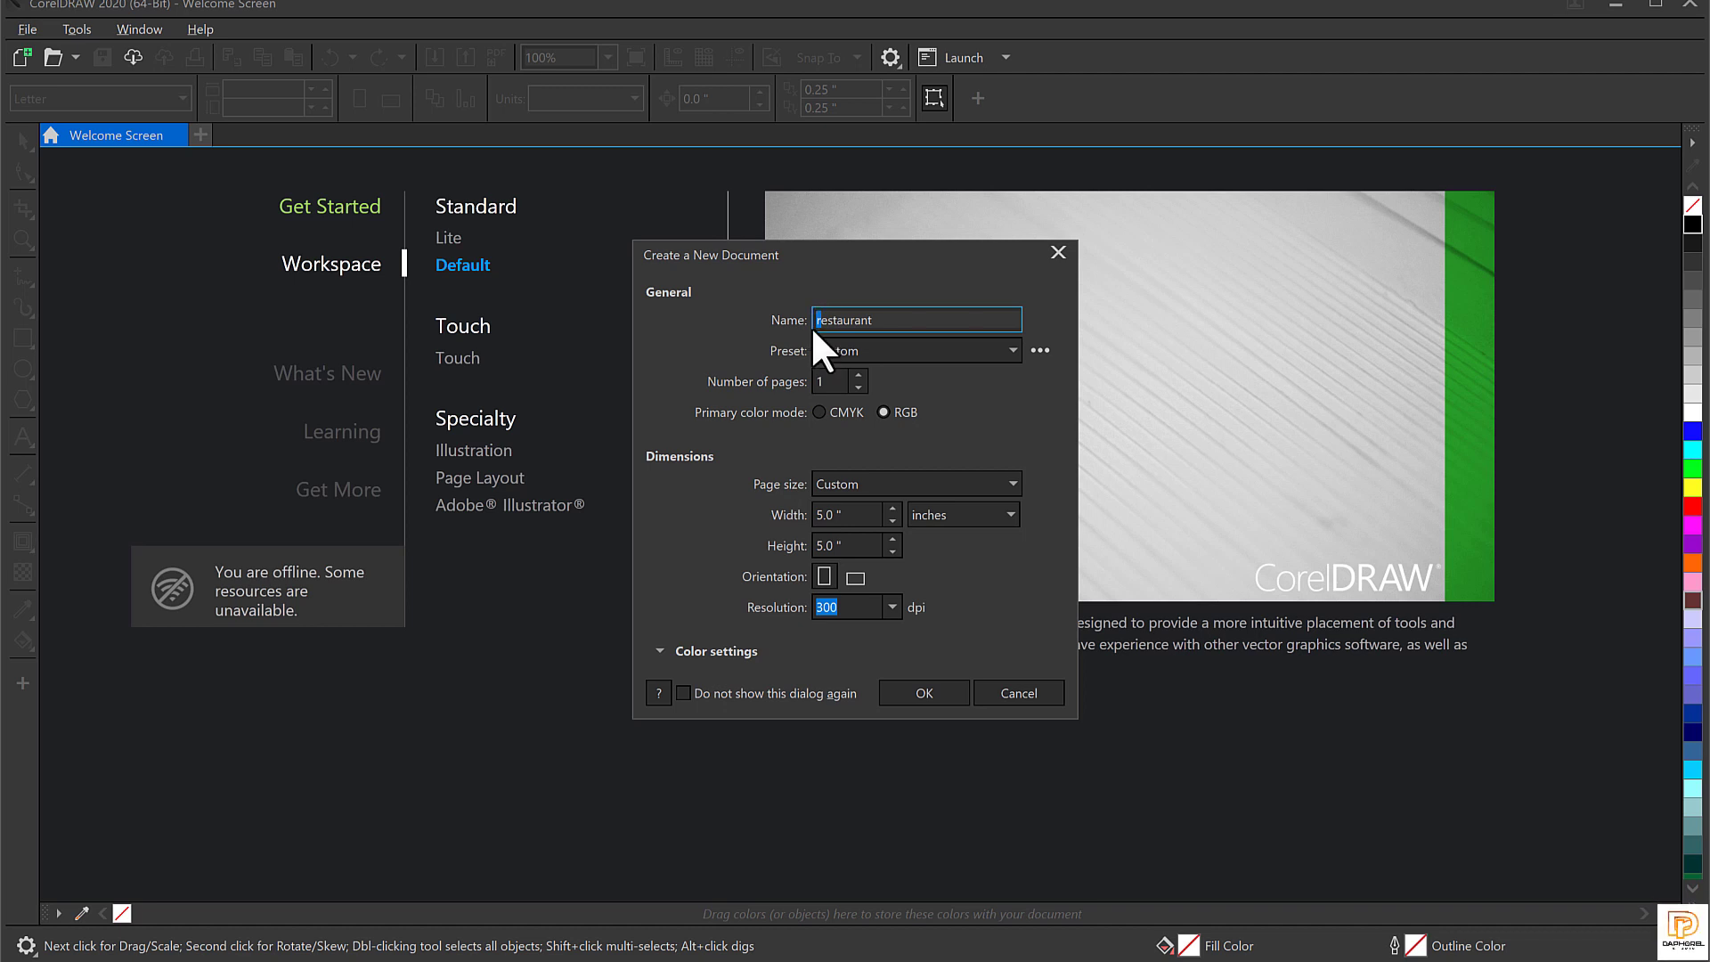
Name the new document RESTAURANT FLYER and create it with the settings already entered.
{"action": "type", "text": "R"}
{"action": "left_click_drag", "start_coordinate": [887, 328], "coordinate": [740, 329]}
{"action": "left_click", "coordinate": [926, 690]}
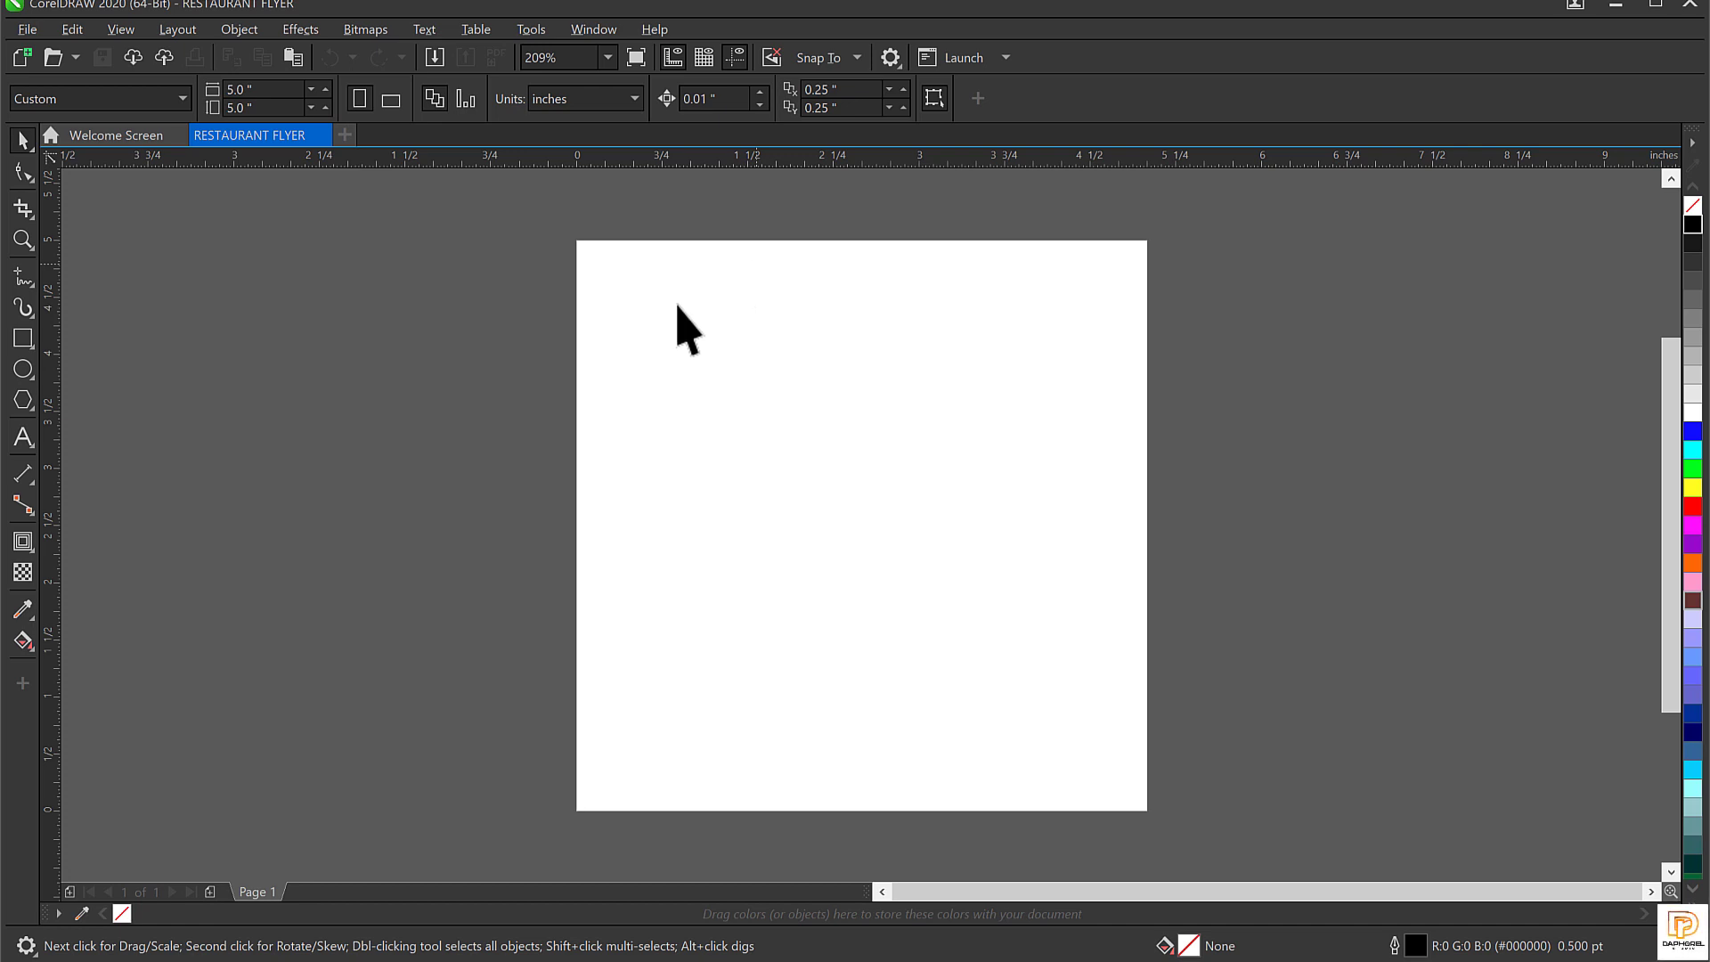
Create a rectangle that exactly covers the whole page as the flyer's background frame.
{"action": "left_click_drag", "start_coordinate": [530, 211], "coordinate": [1230, 860]}
{"action": "double_click", "coordinate": [22, 339]}
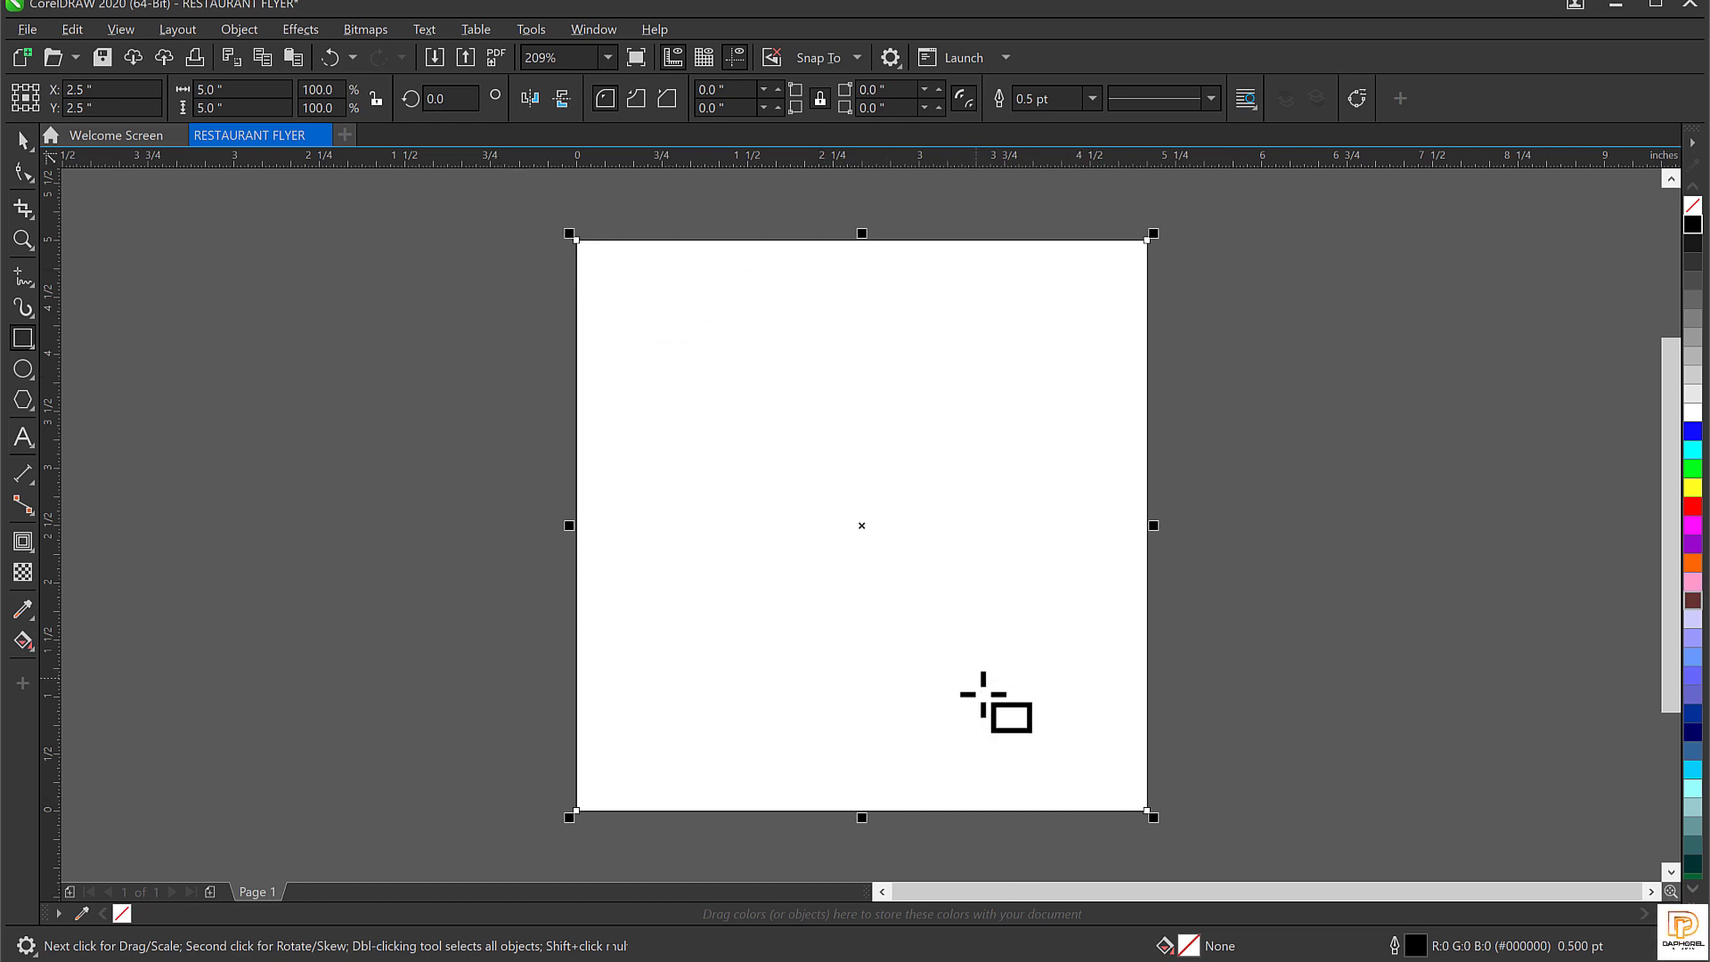
{"action": "key", "text": "F4"}
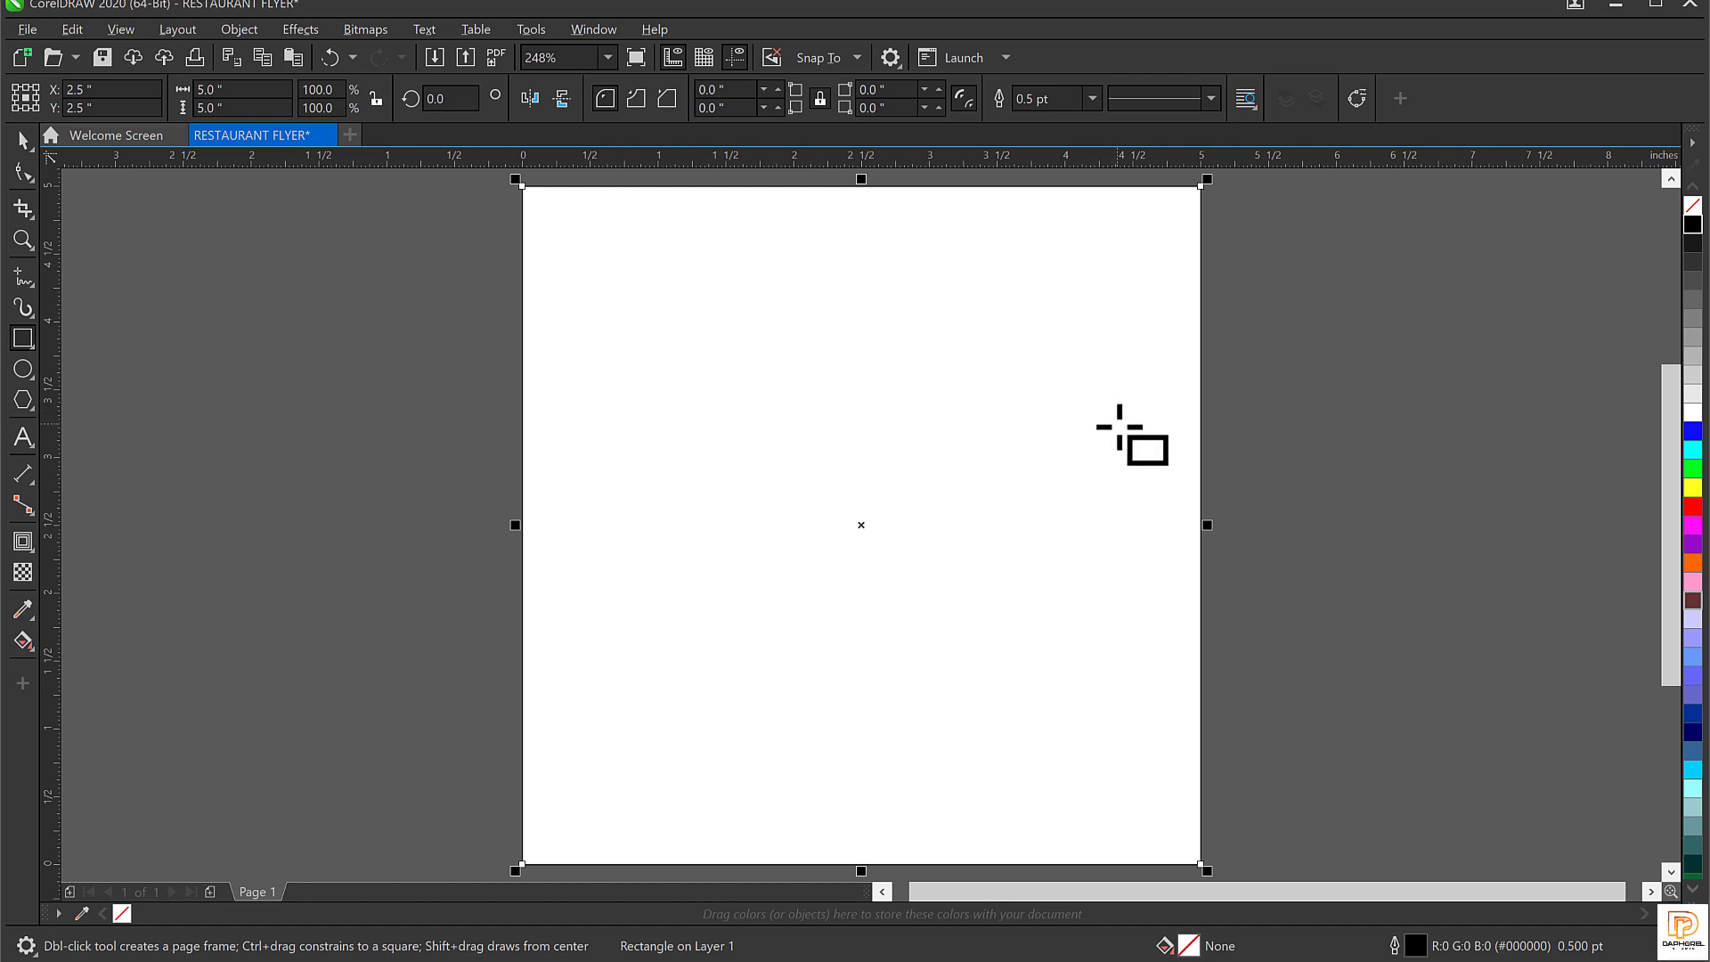
{"action": "key", "text": "space"}
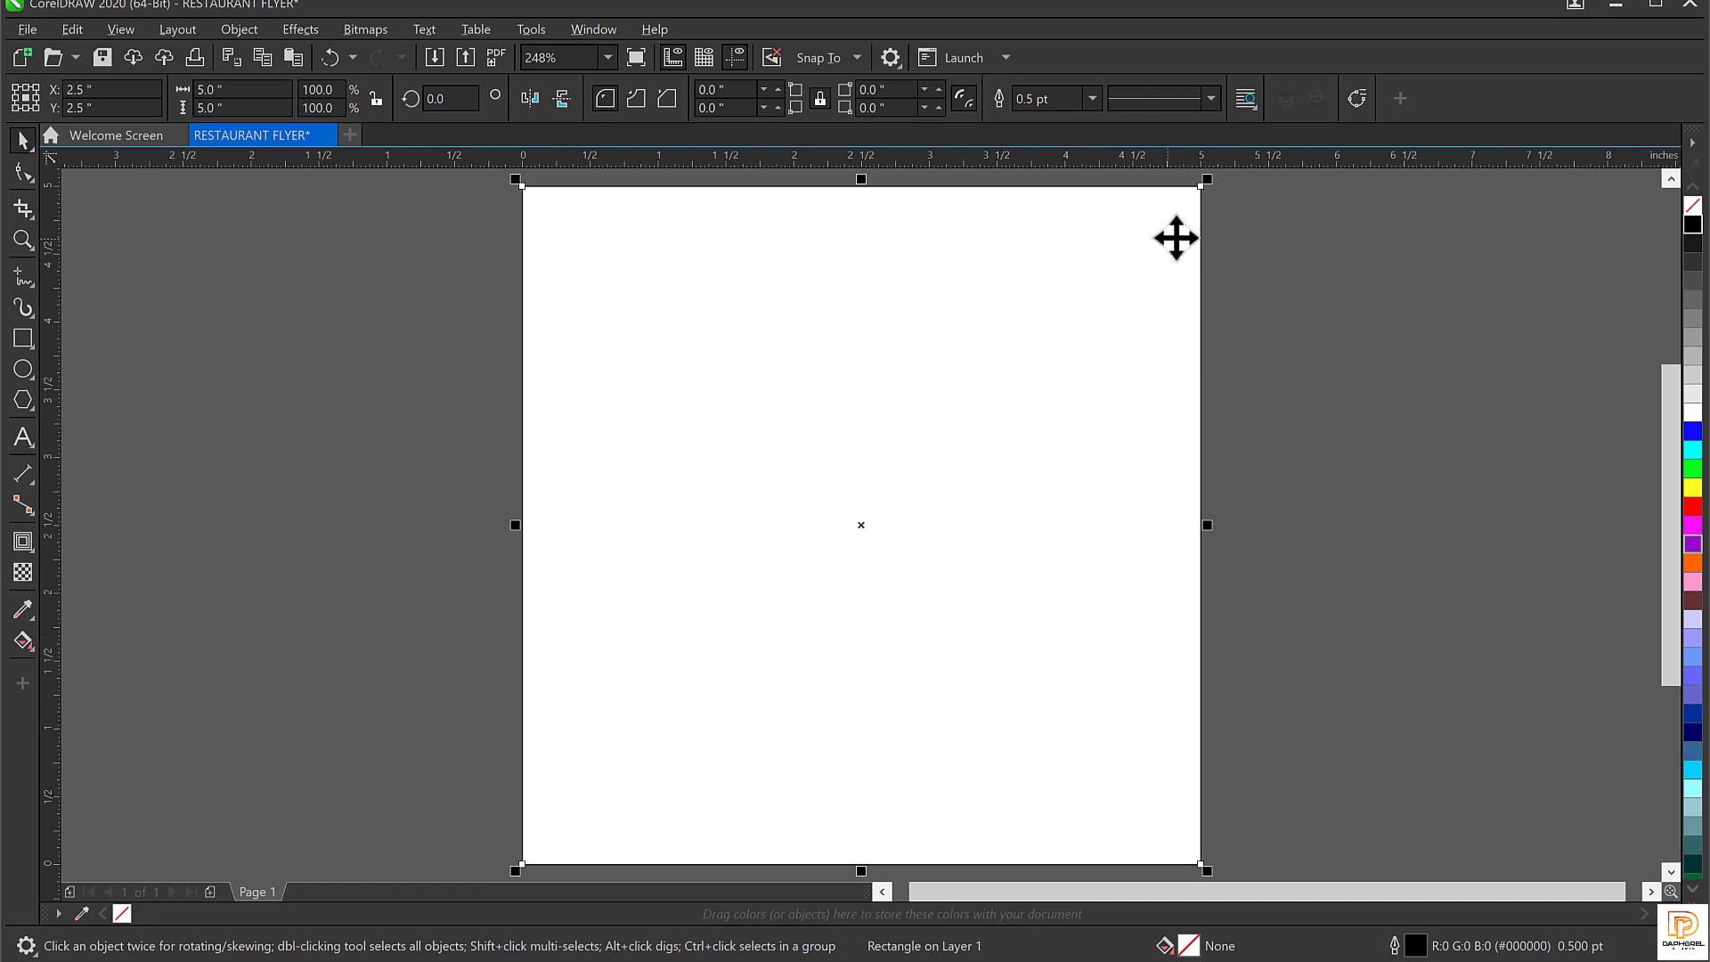
{"action": "left_click_drag", "start_coordinate": [1019, 392], "coordinate": [1210, 419]}
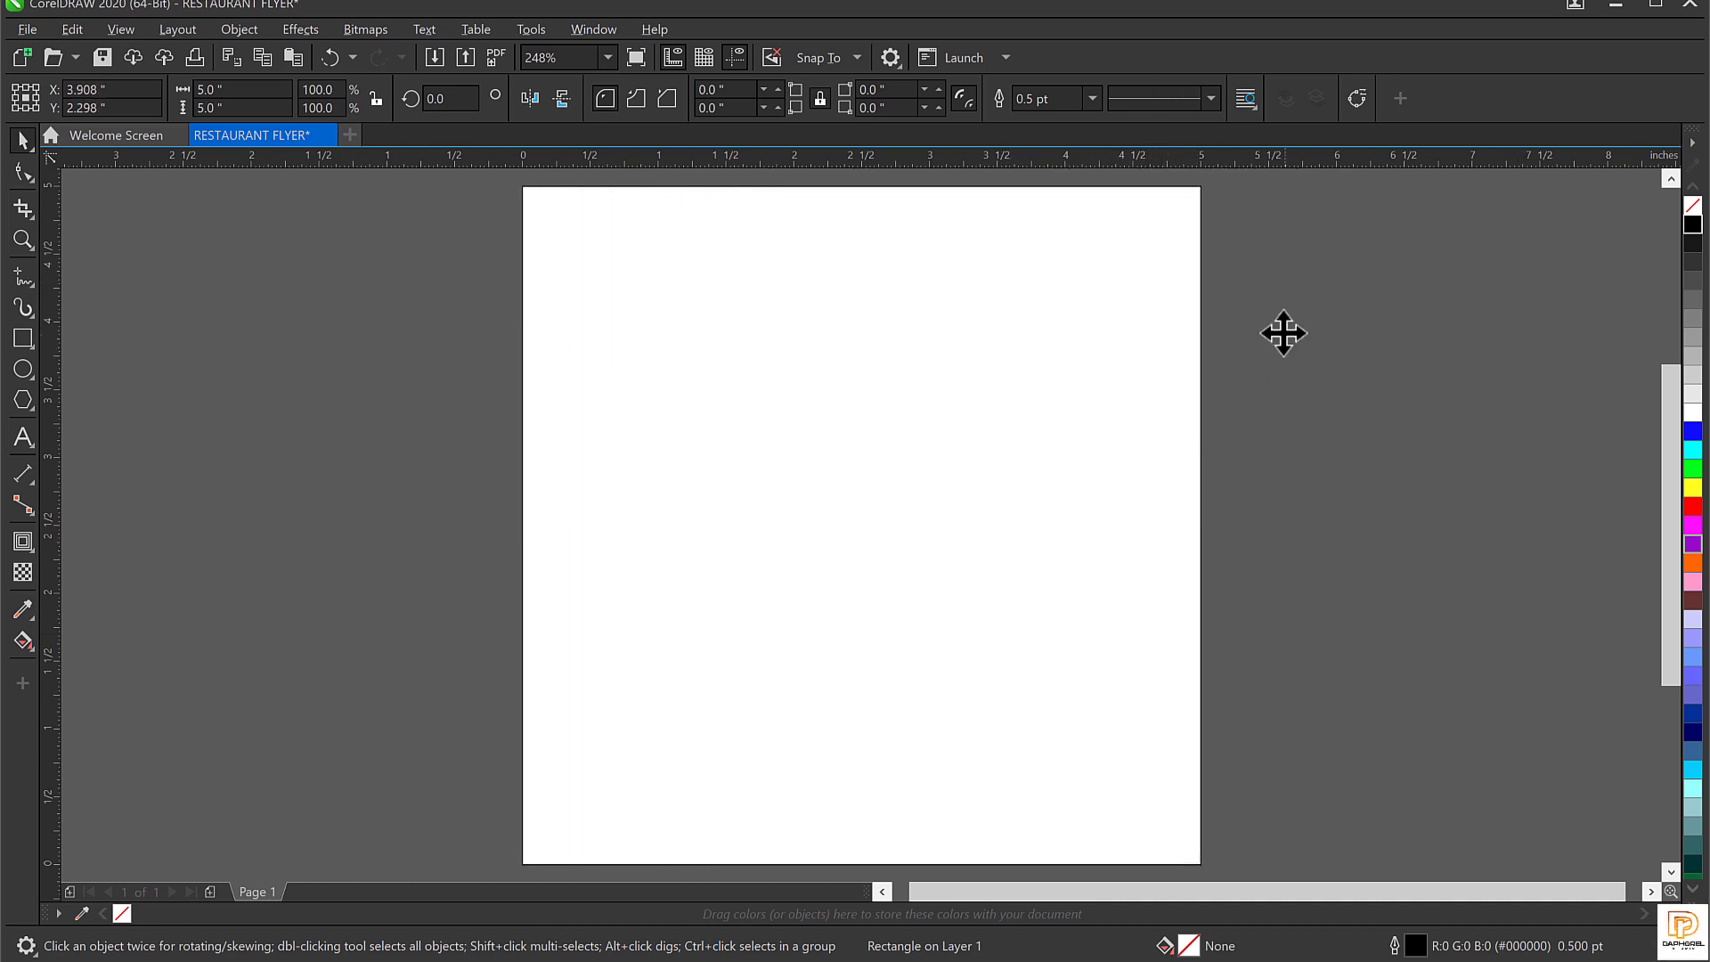
{"action": "left_click_drag", "start_coordinate": [1232, 478], "coordinate": [959, 415]}
{"action": "key", "text": "ctrl+z"}
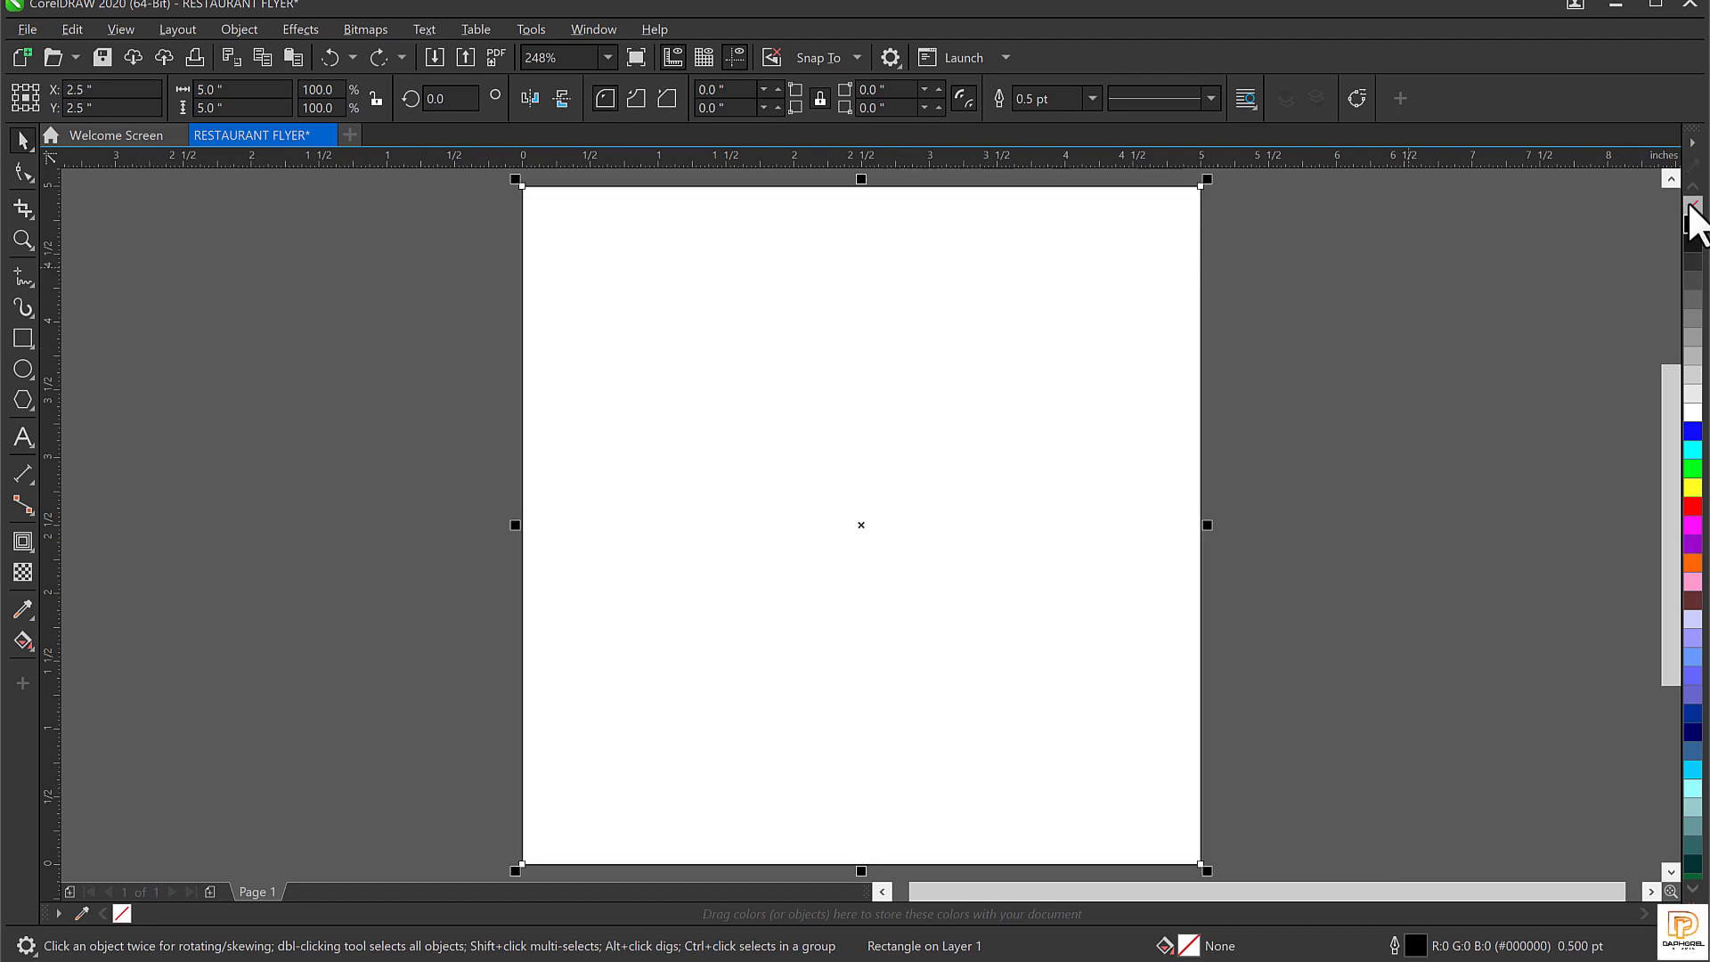
Remove the background rectangle's outline and fill it with navy blue darkened with black to #00003D.
{"action": "right_click", "coordinate": [1691, 207]}
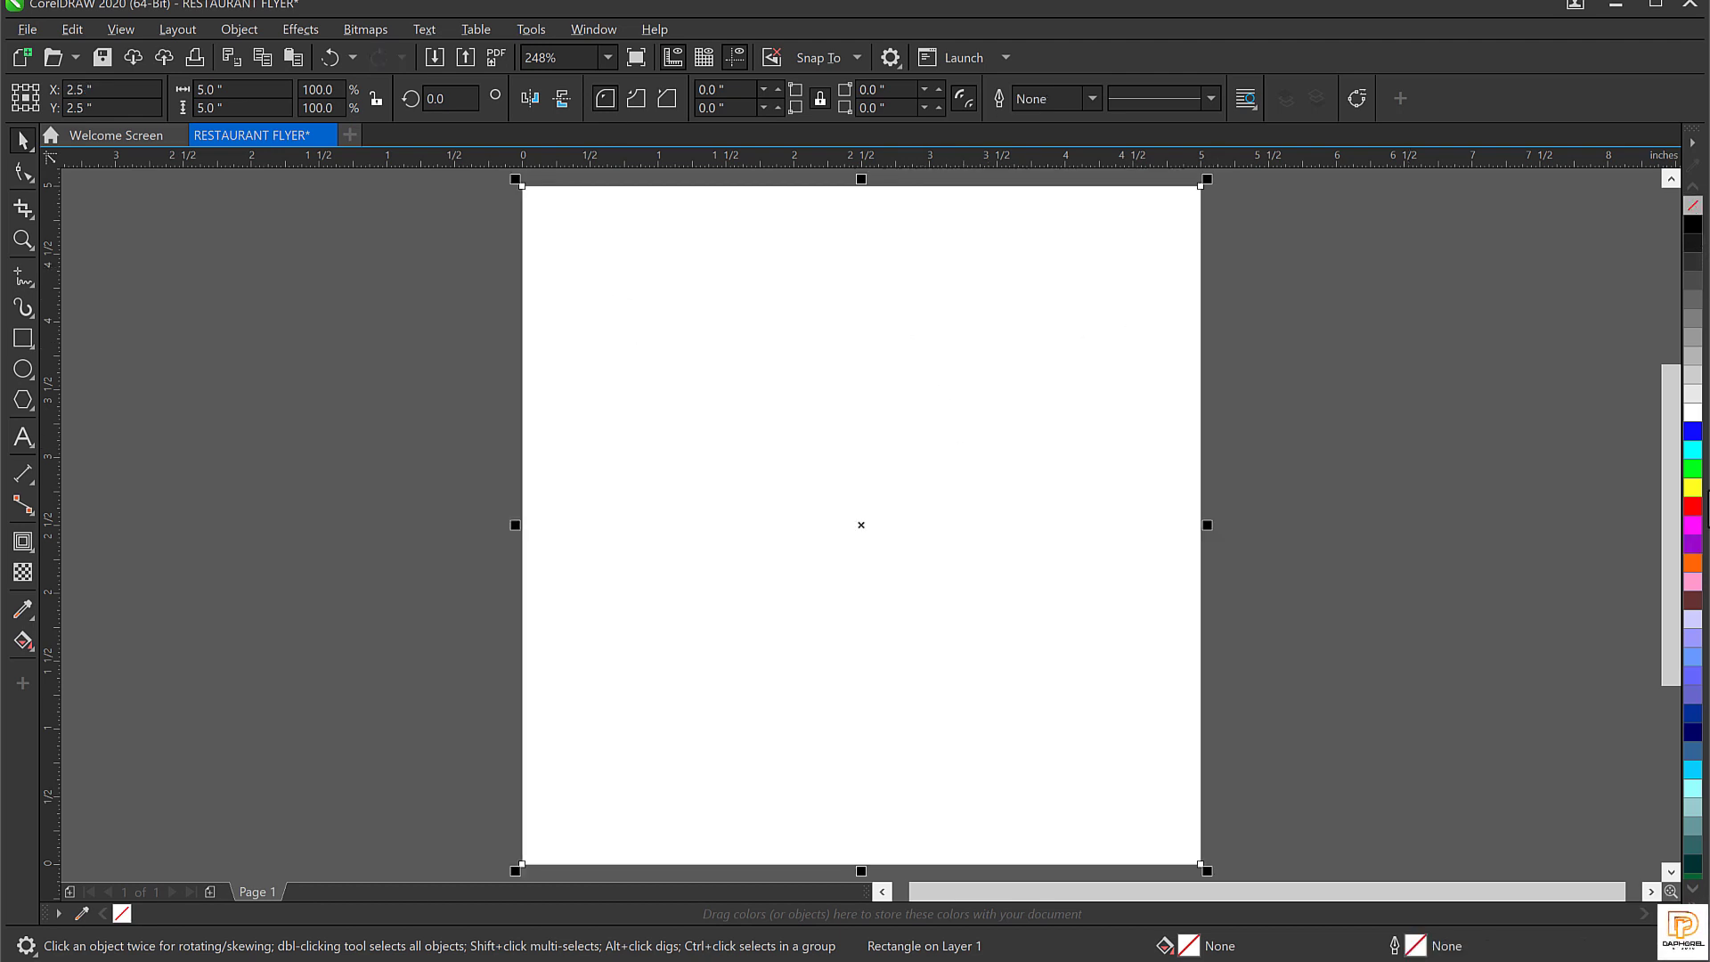
{"action": "left_click", "coordinate": [1693, 734]}
{"action": "left_click", "coordinate": [951, 480]}
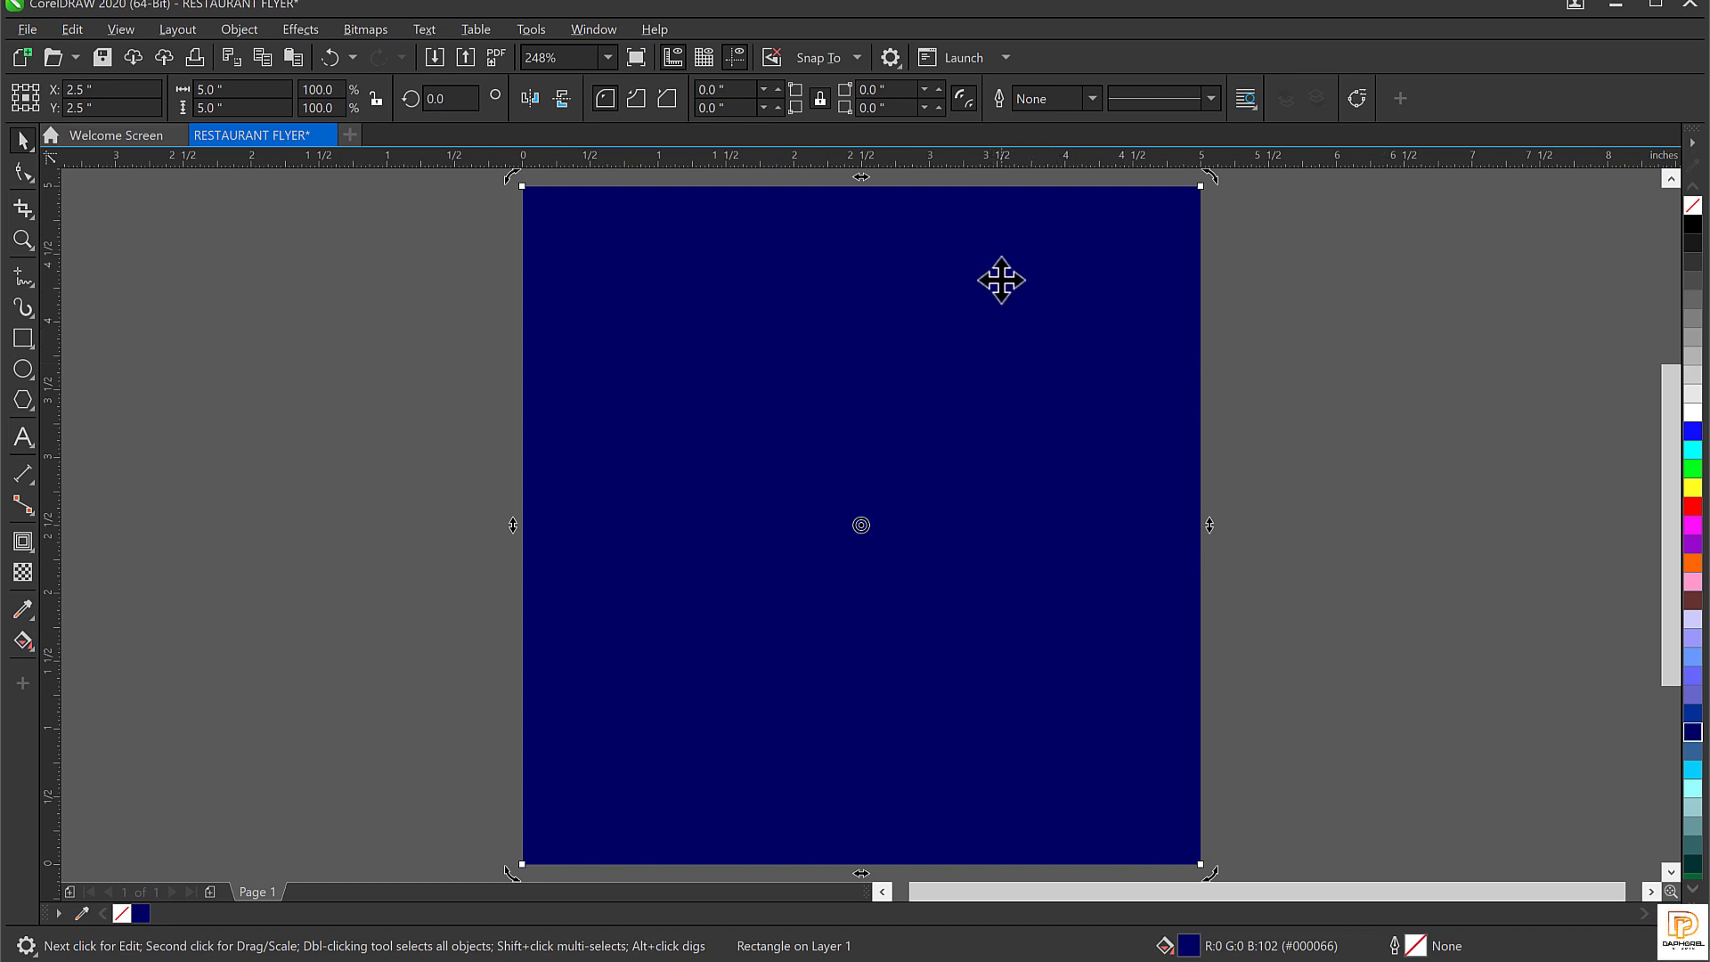
{"action": "left_click", "coordinate": [1692, 224]}
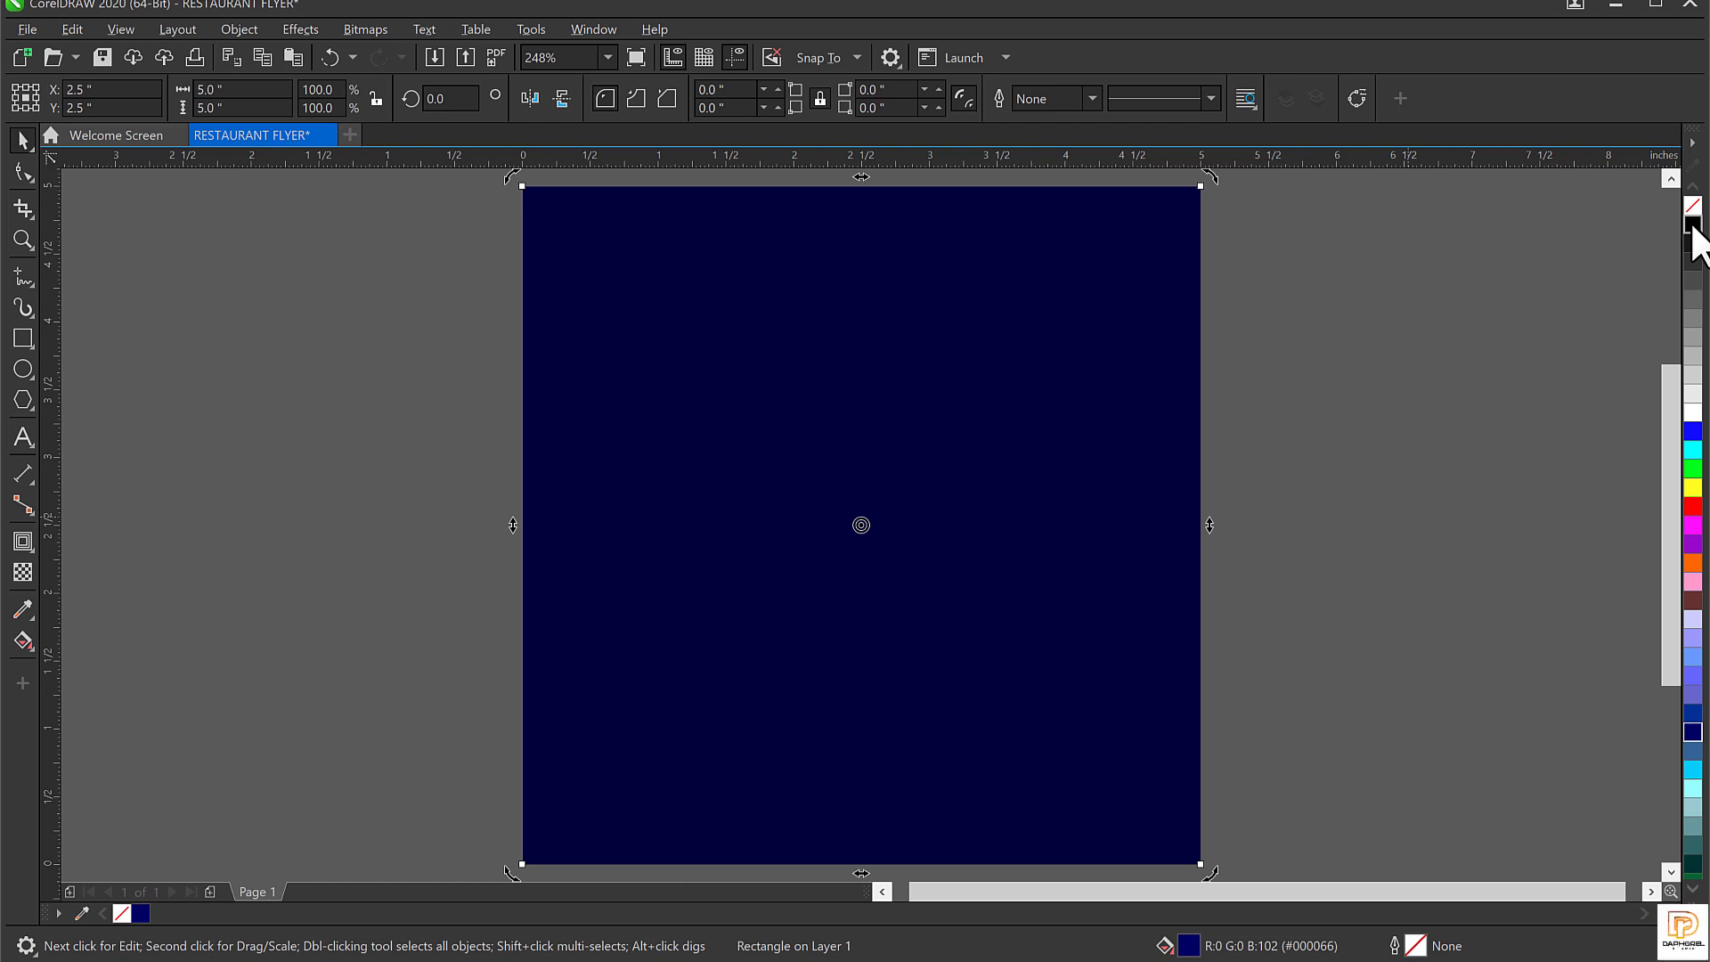
{"action": "left_click", "coordinate": [1692, 224], "text": "ctrl"}
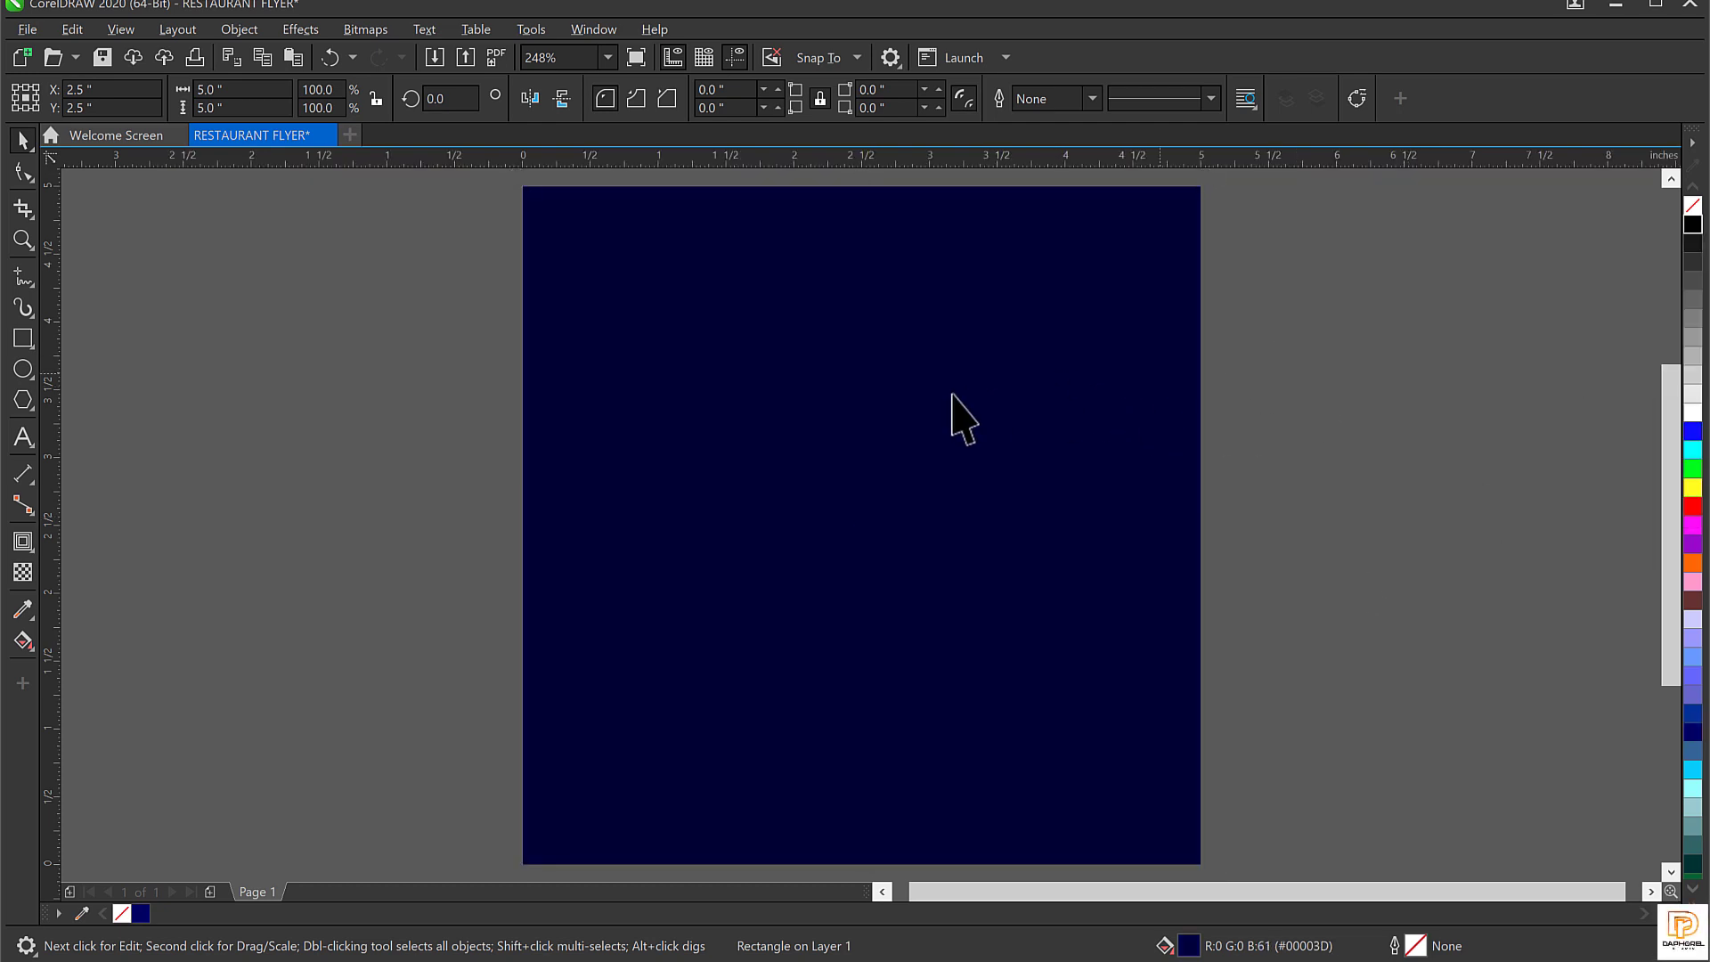
{"action": "left_click", "coordinate": [1489, 499]}
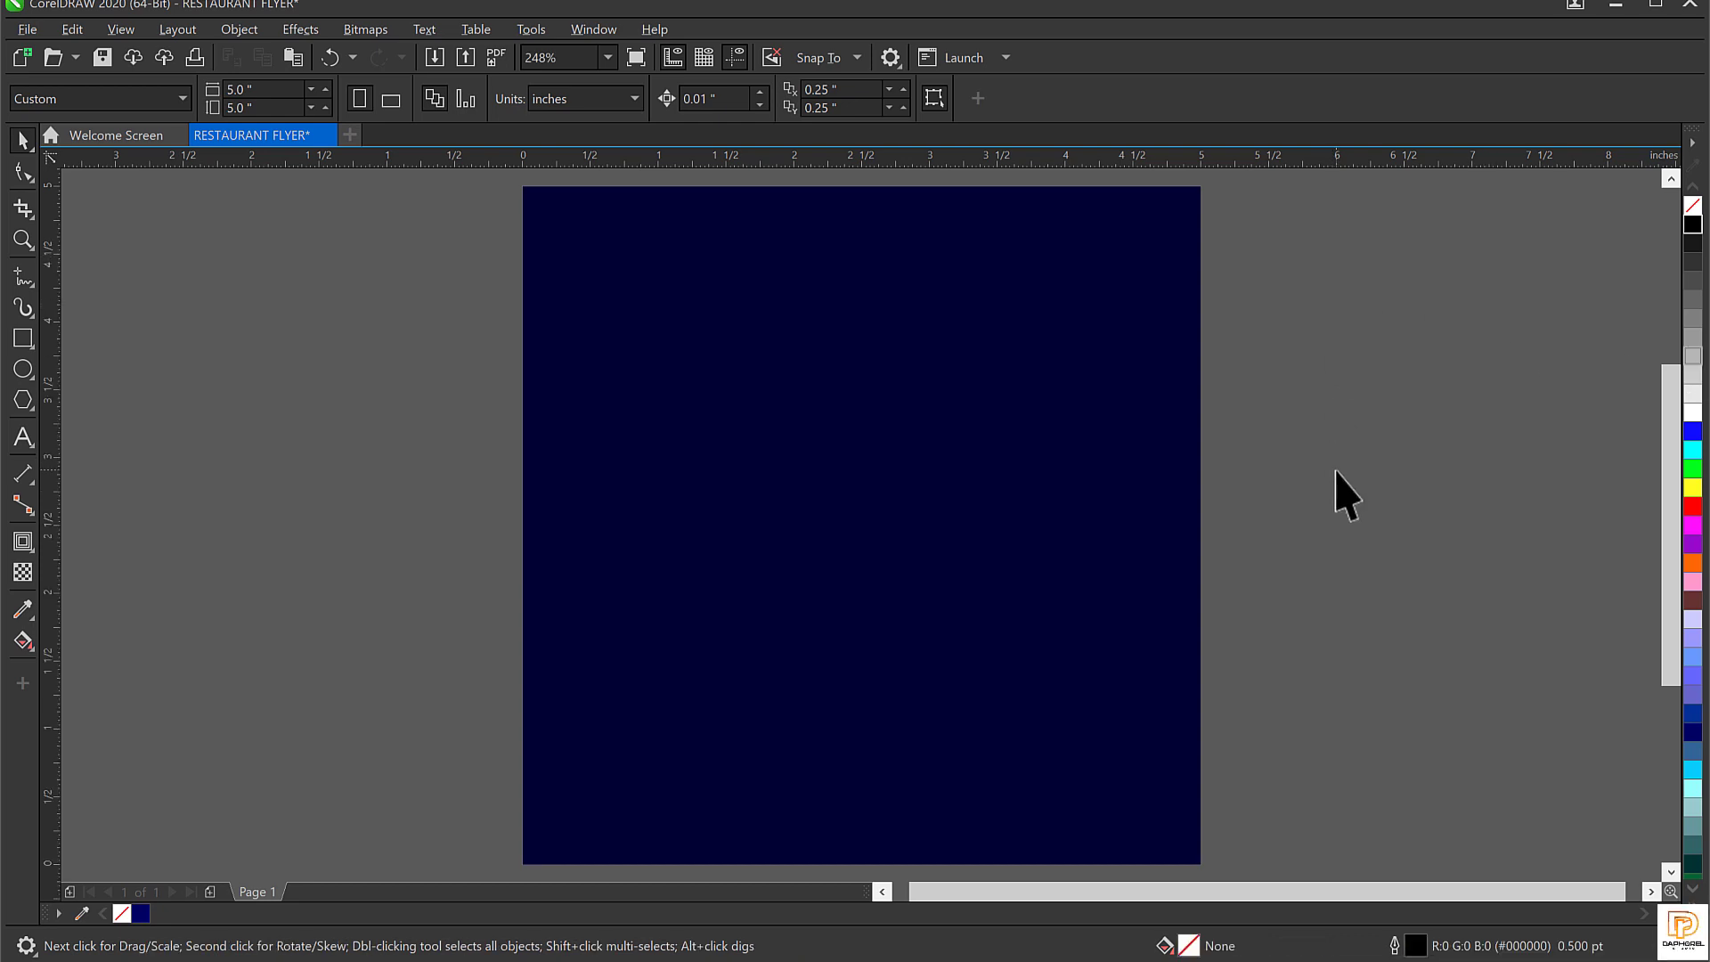
Add the artistic text BUSH BAR on two lines in the upper part of the page and color it white.
{"action": "left_click", "coordinate": [24, 437]}
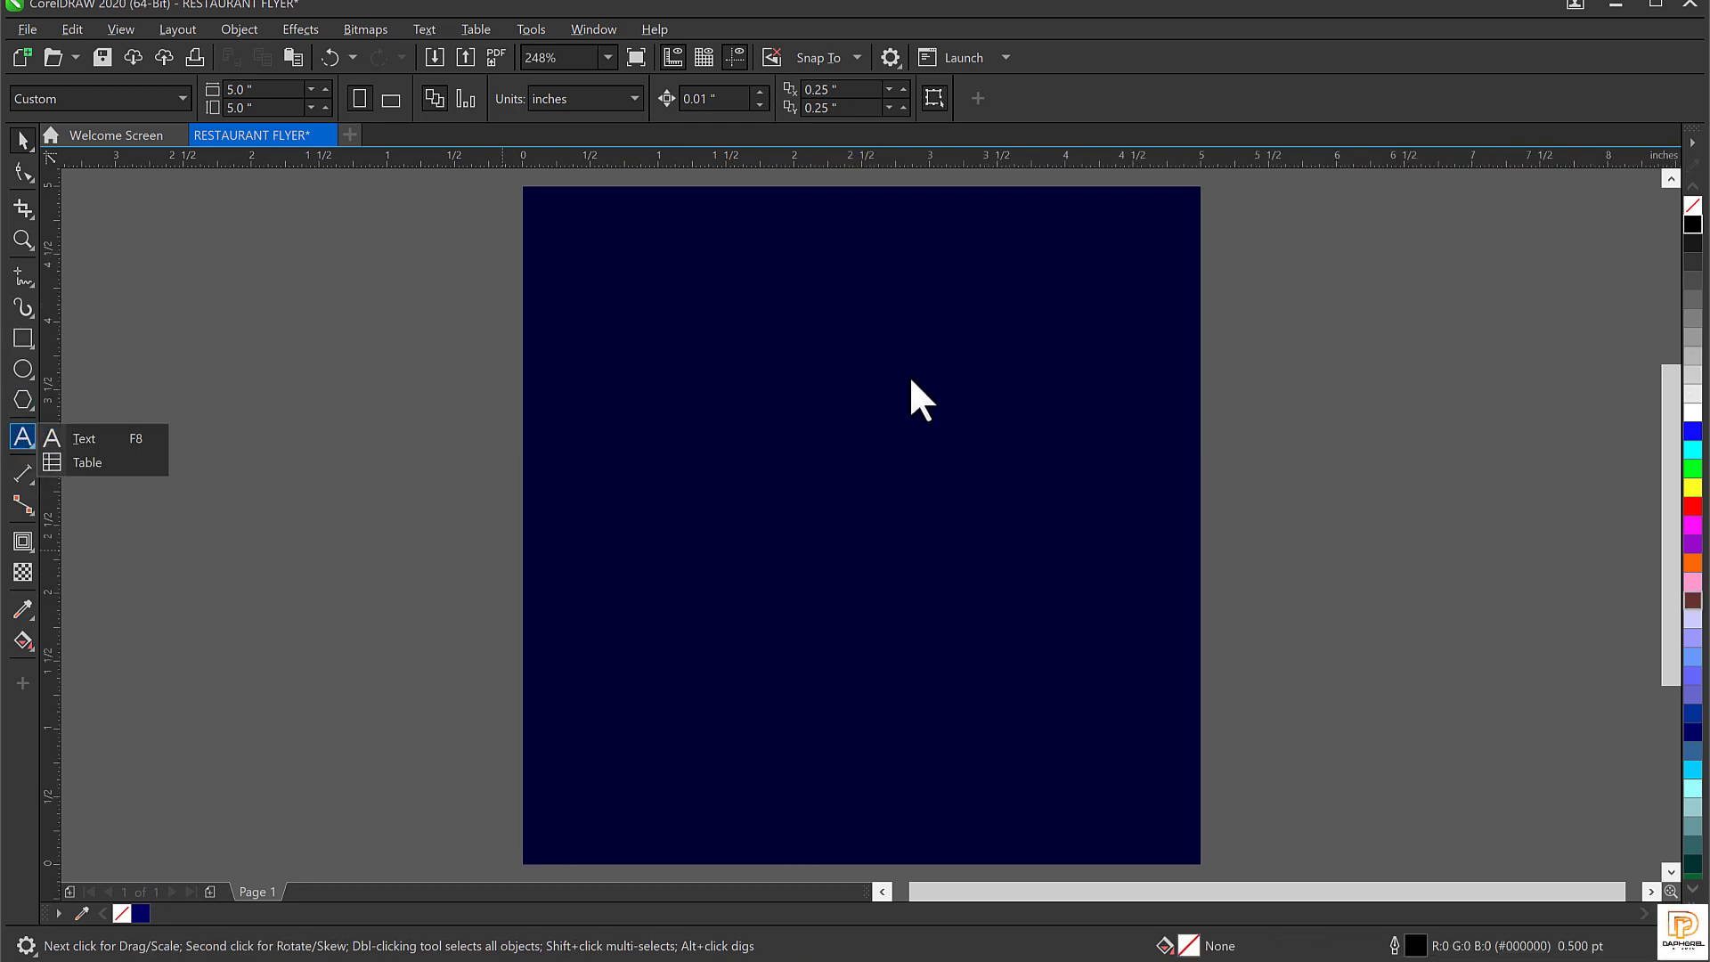
{"action": "left_click", "coordinate": [83, 439]}
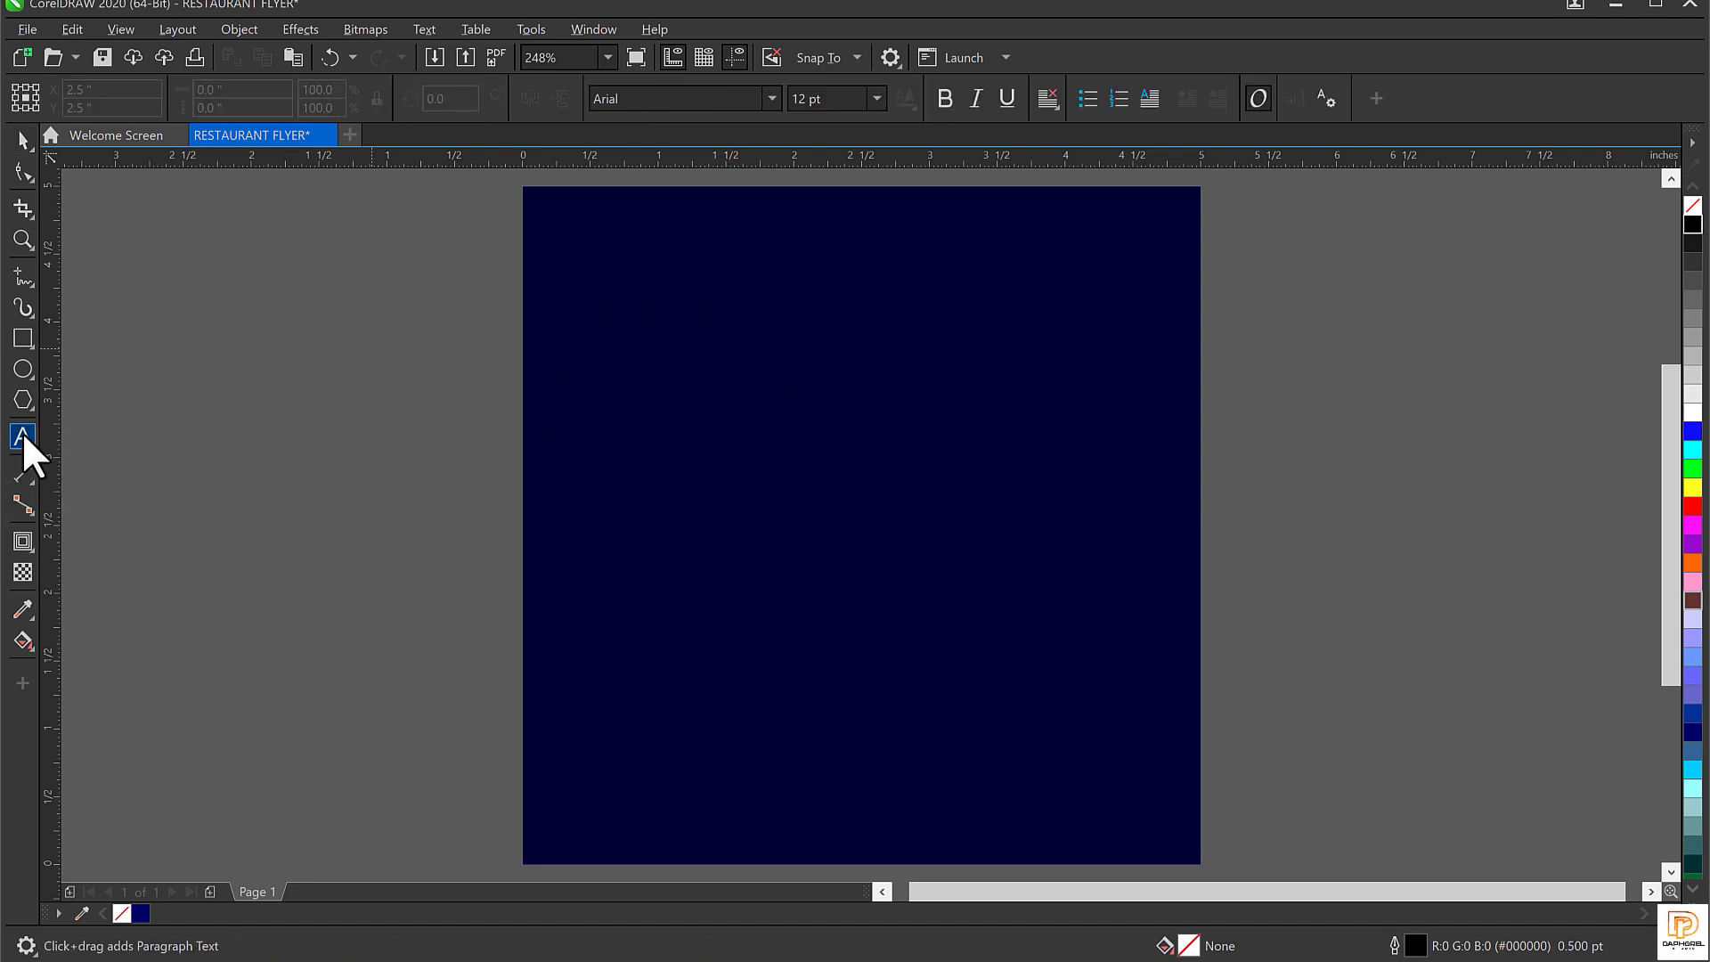
{"action": "key", "text": "ctrl+v"}
{"action": "double_click", "coordinate": [825, 325]}
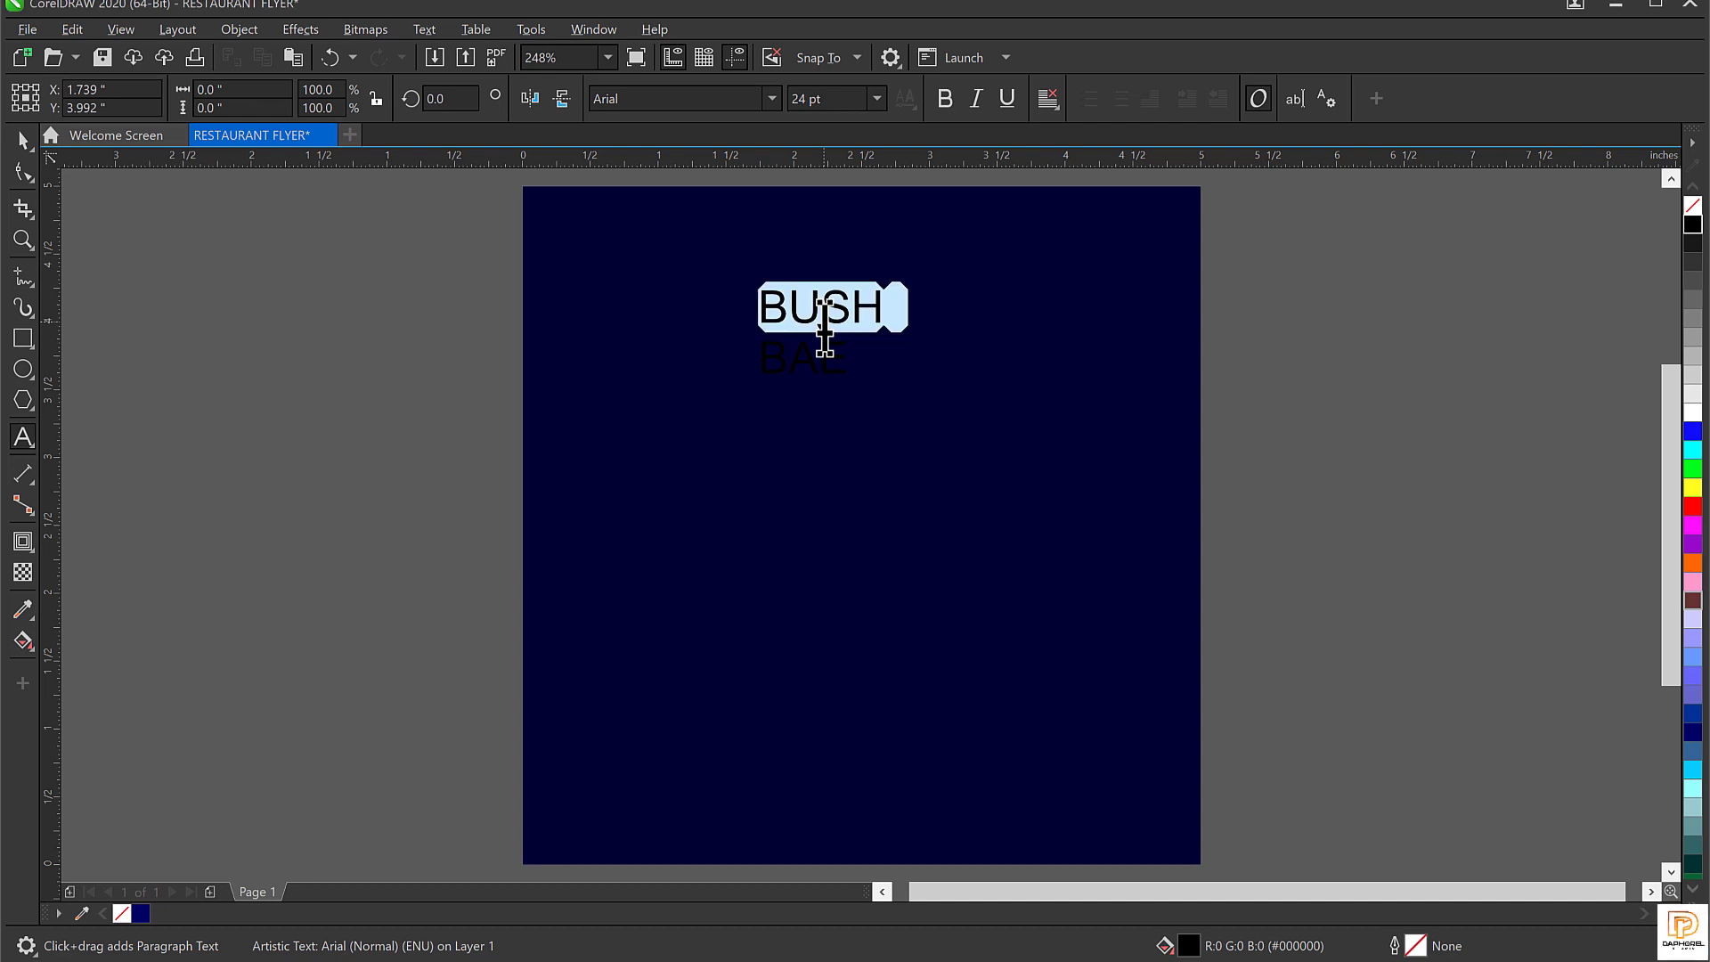
{"action": "key", "text": "ctrl+a"}
{"action": "type", "text": "BU"}
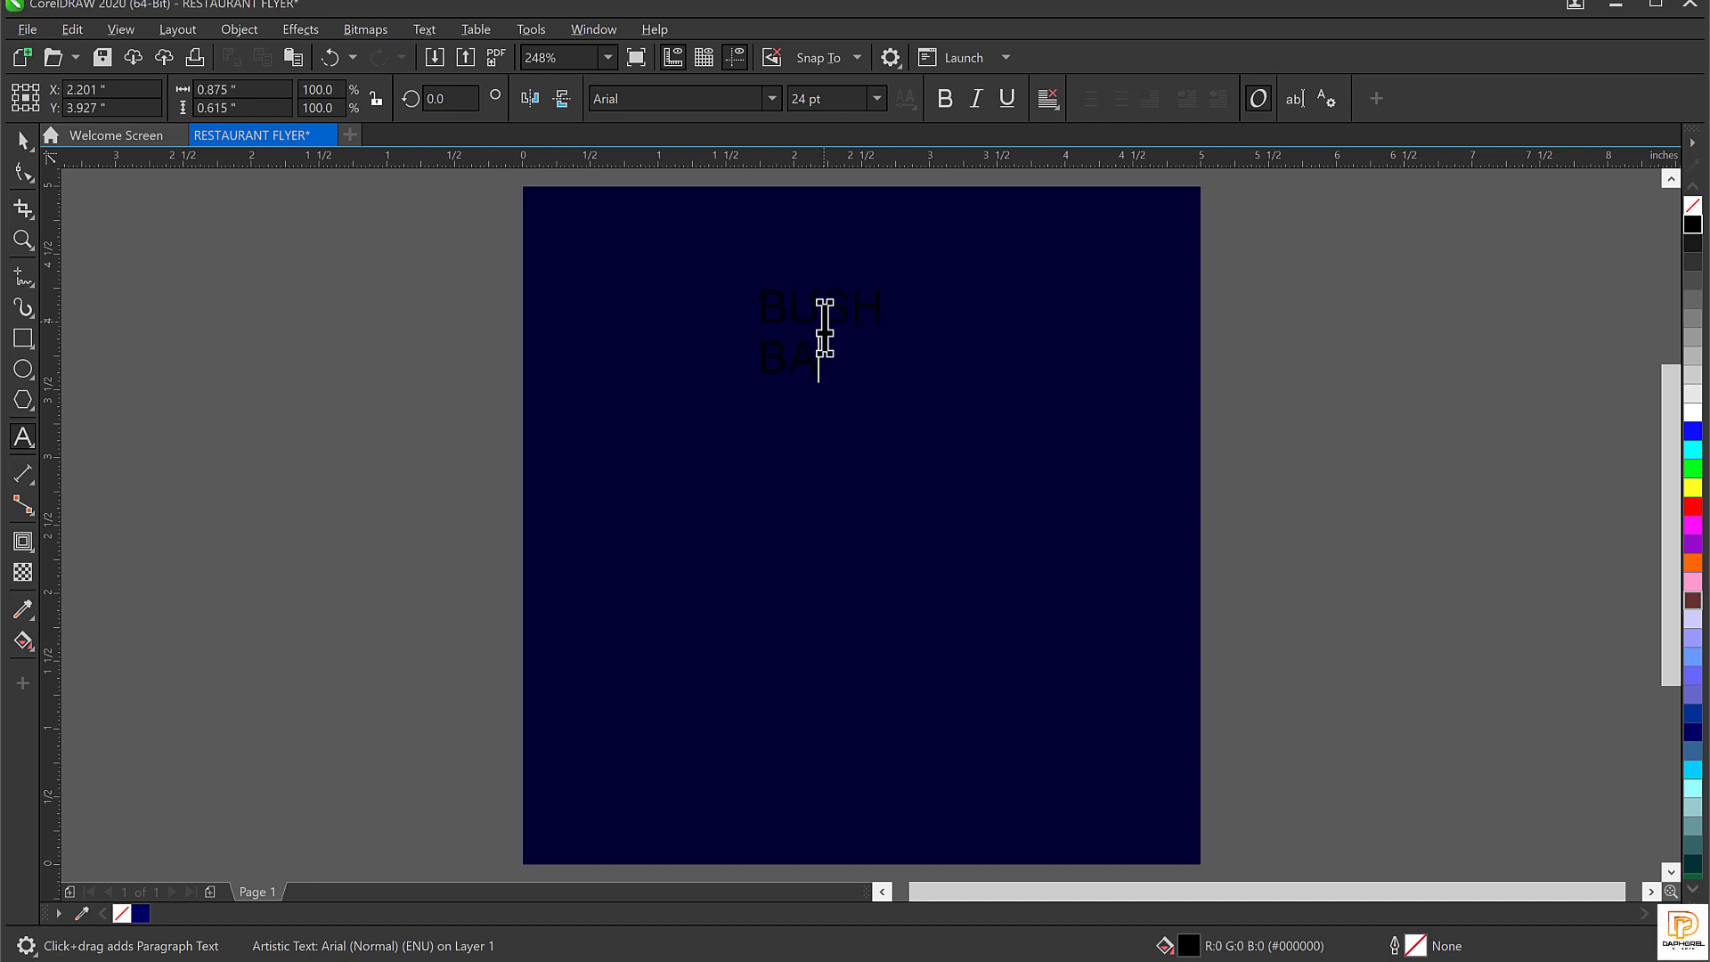
{"action": "key", "text": "ctrl+space"}
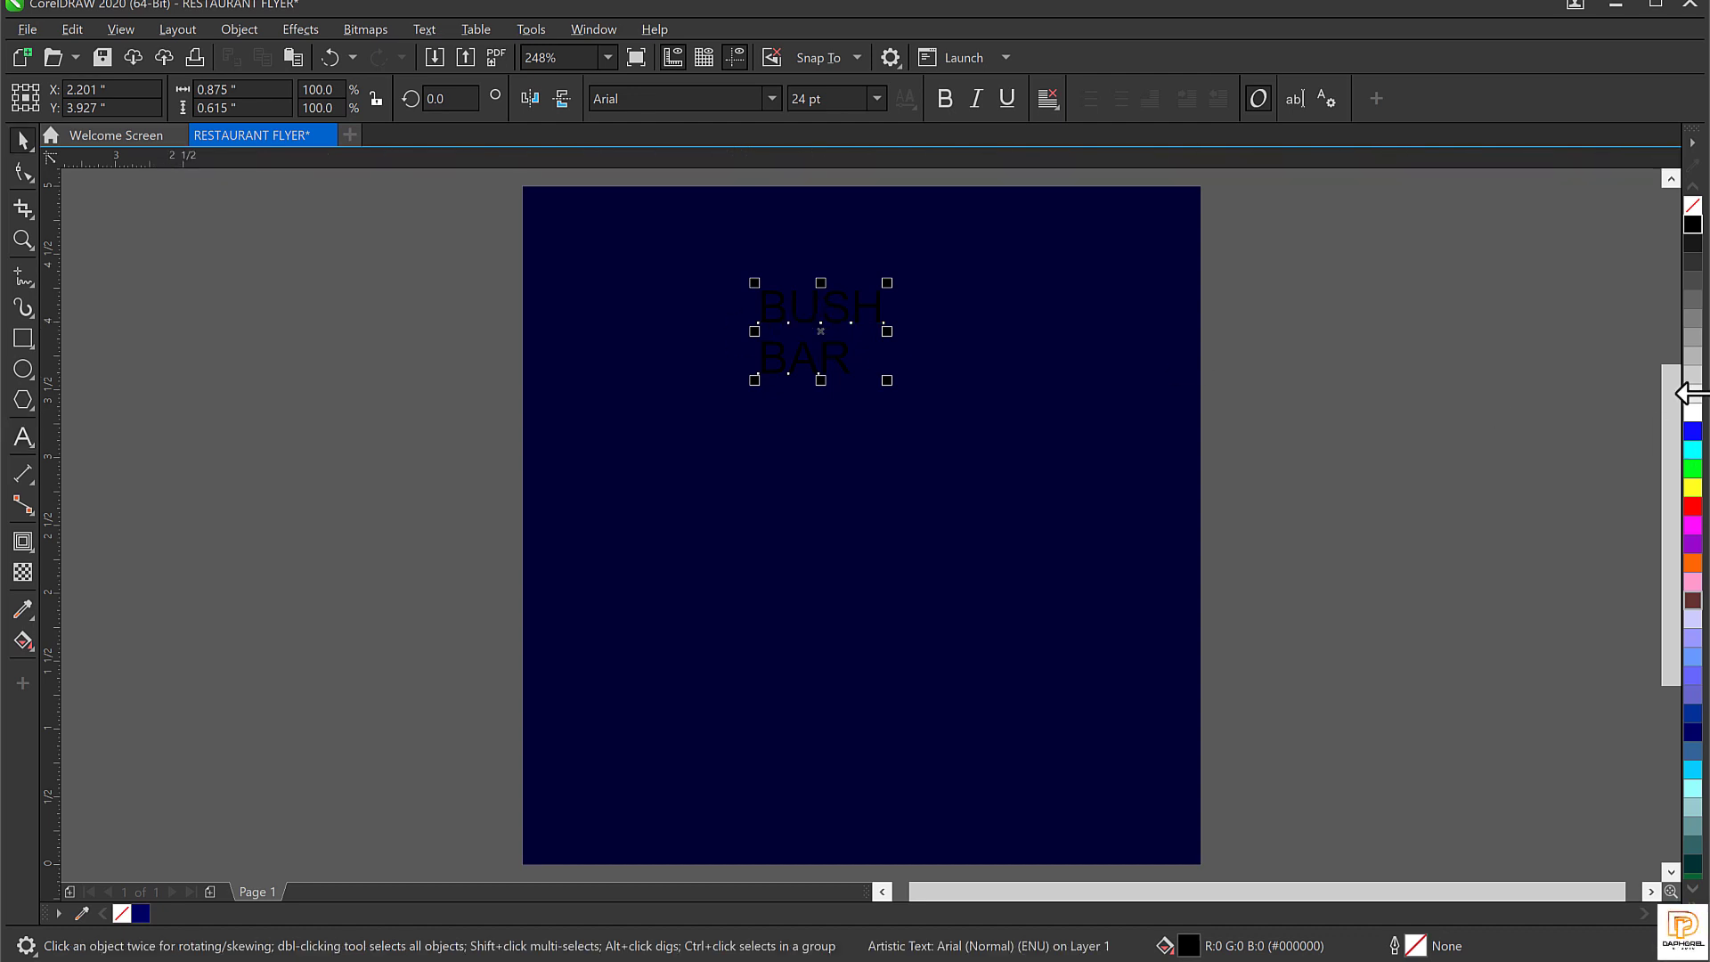
{"action": "left_click", "coordinate": [1694, 411]}
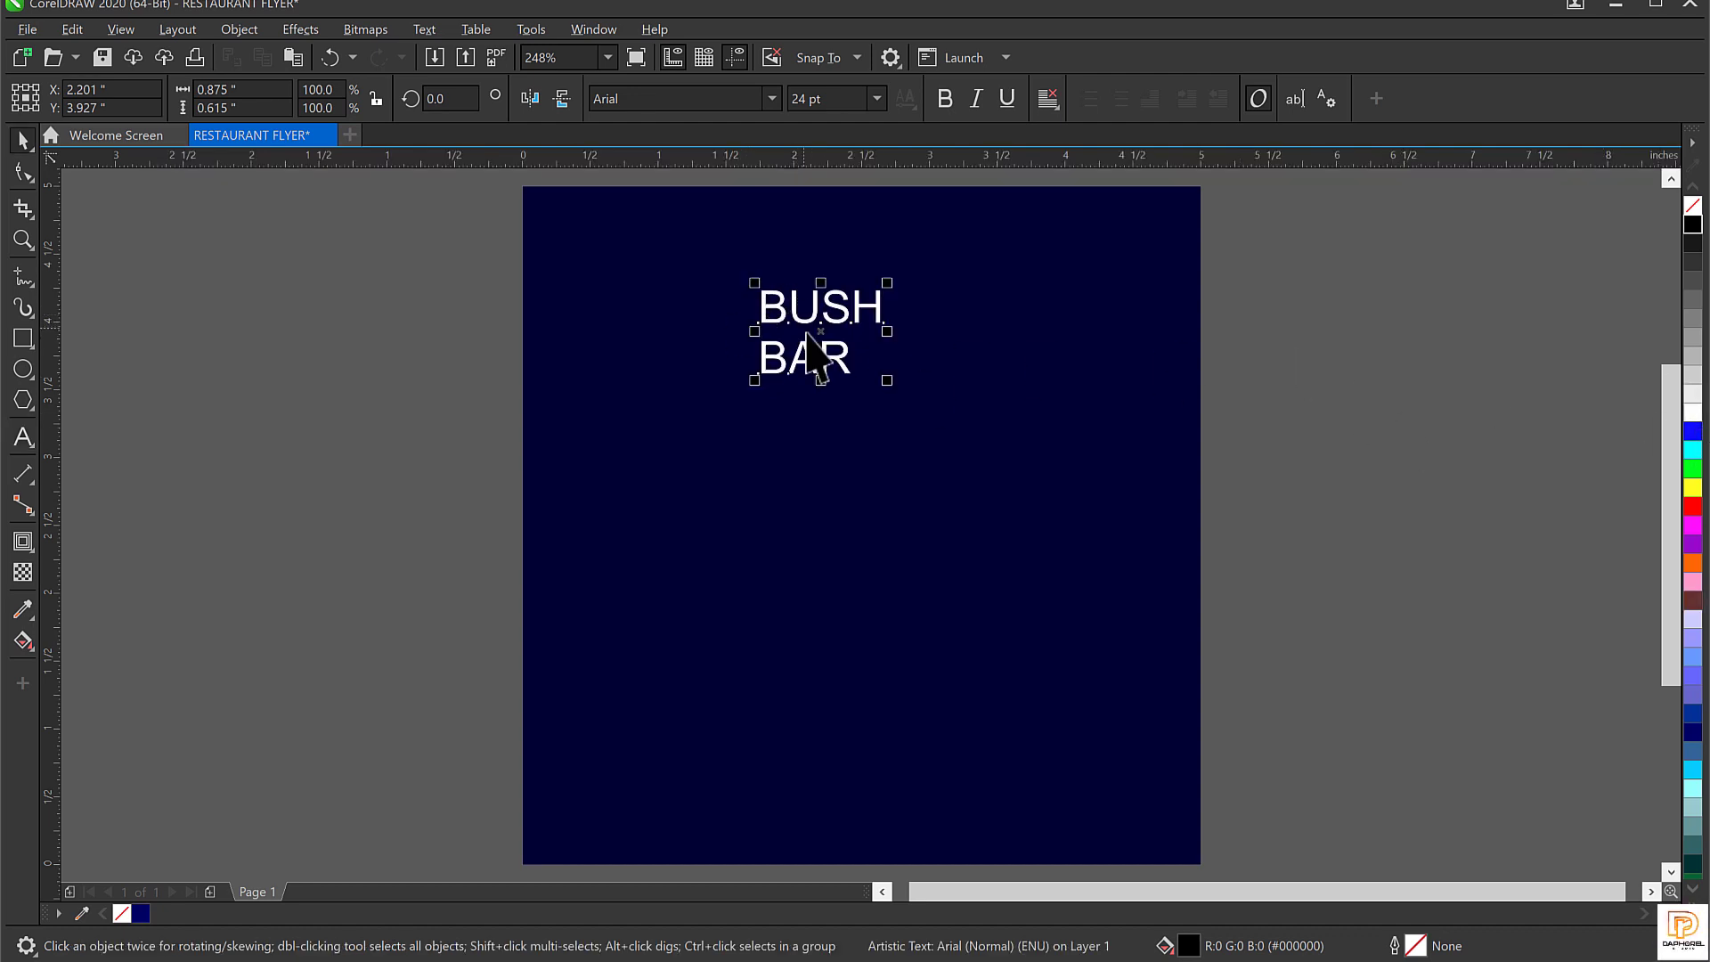
Move the BUSH BAR text down near the page's center and set its font to Akira Expanded.
{"action": "left_click_drag", "start_coordinate": [786, 331], "coordinate": [818, 468]}
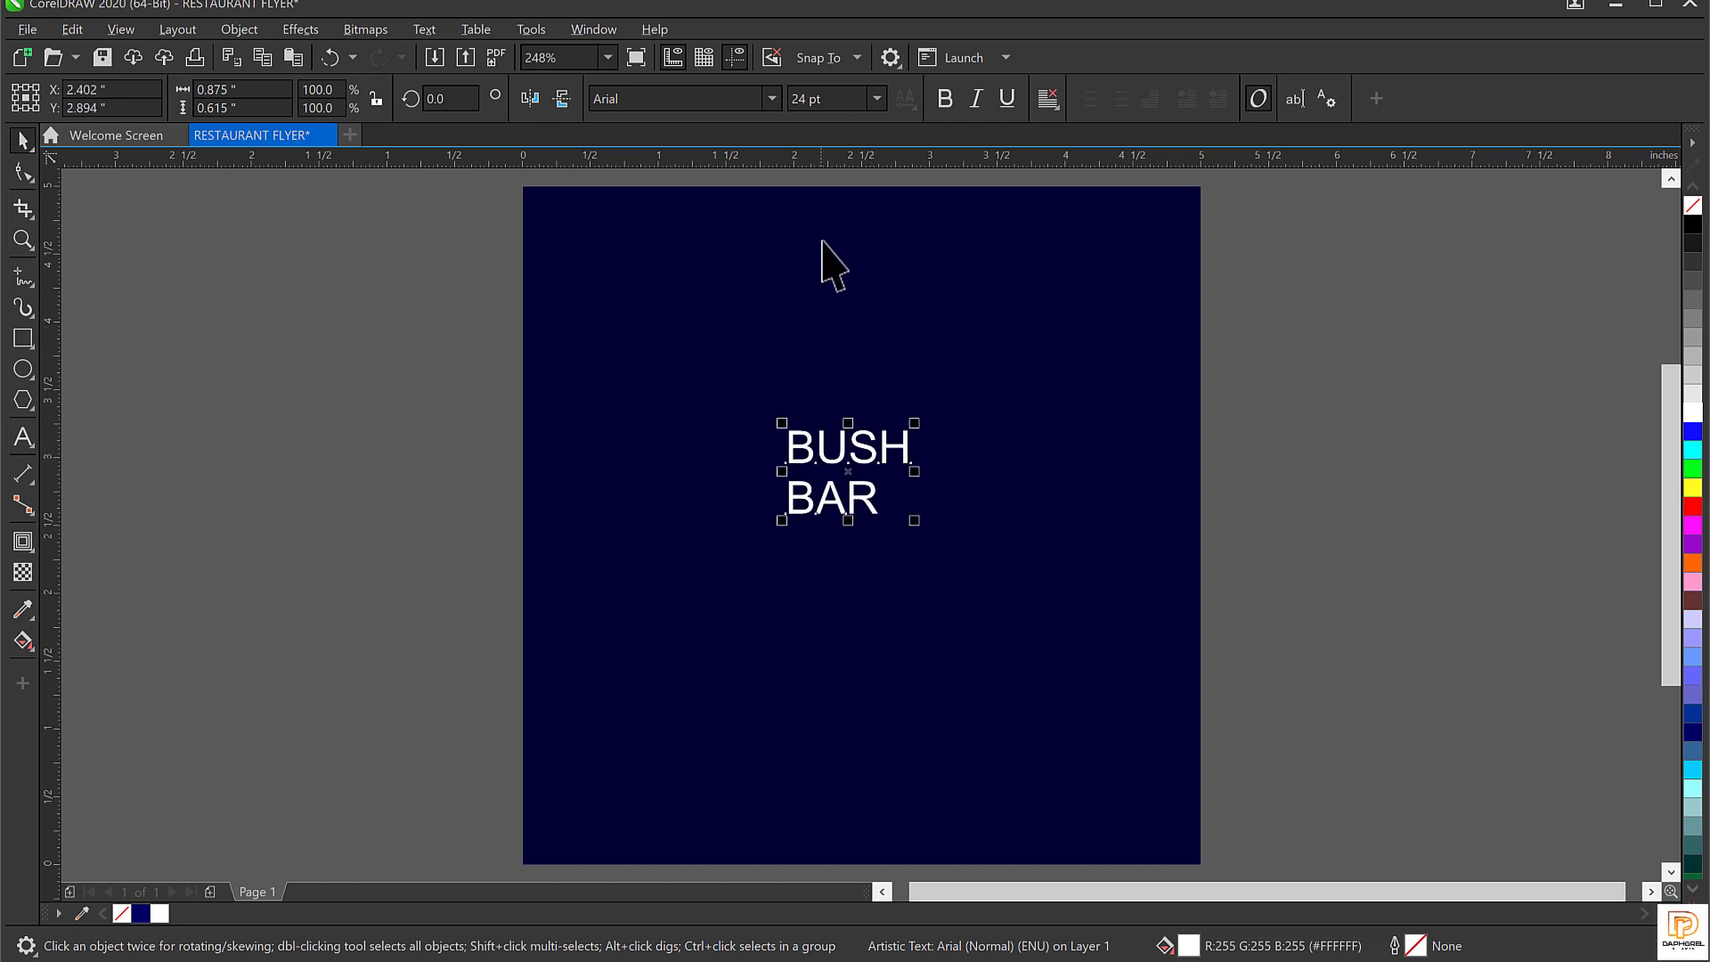
{"action": "left_click", "coordinate": [753, 99]}
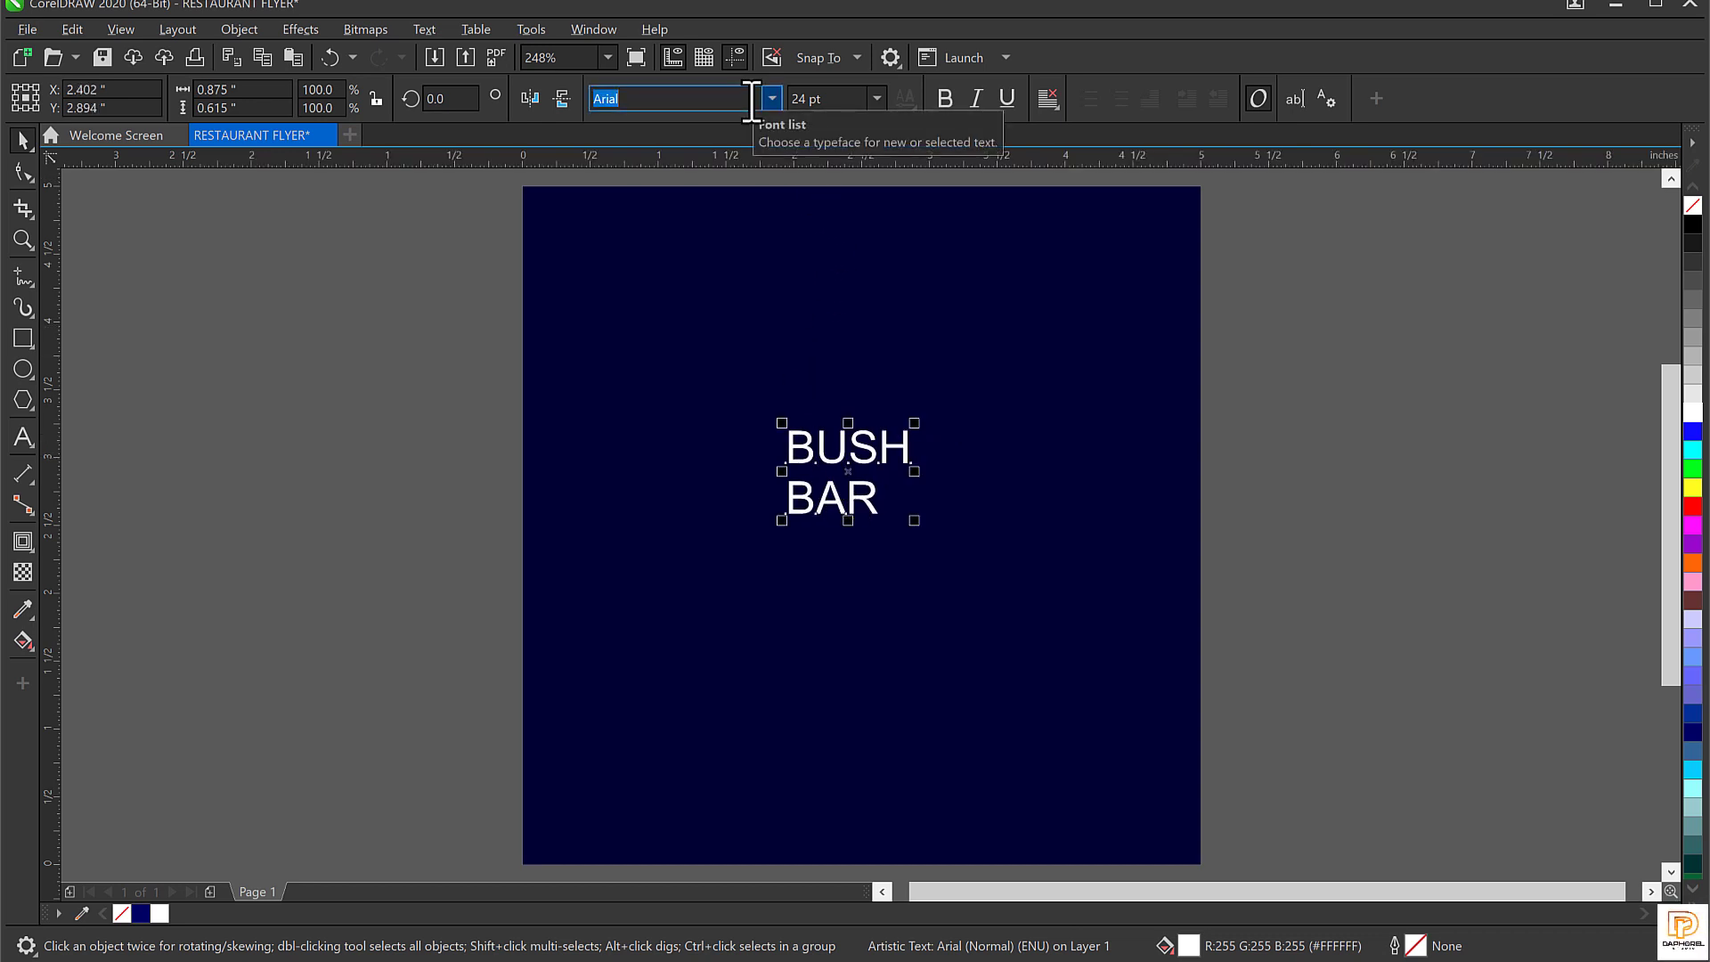
{"action": "type", "text": "Akl"}
{"action": "key", "text": "Return"}
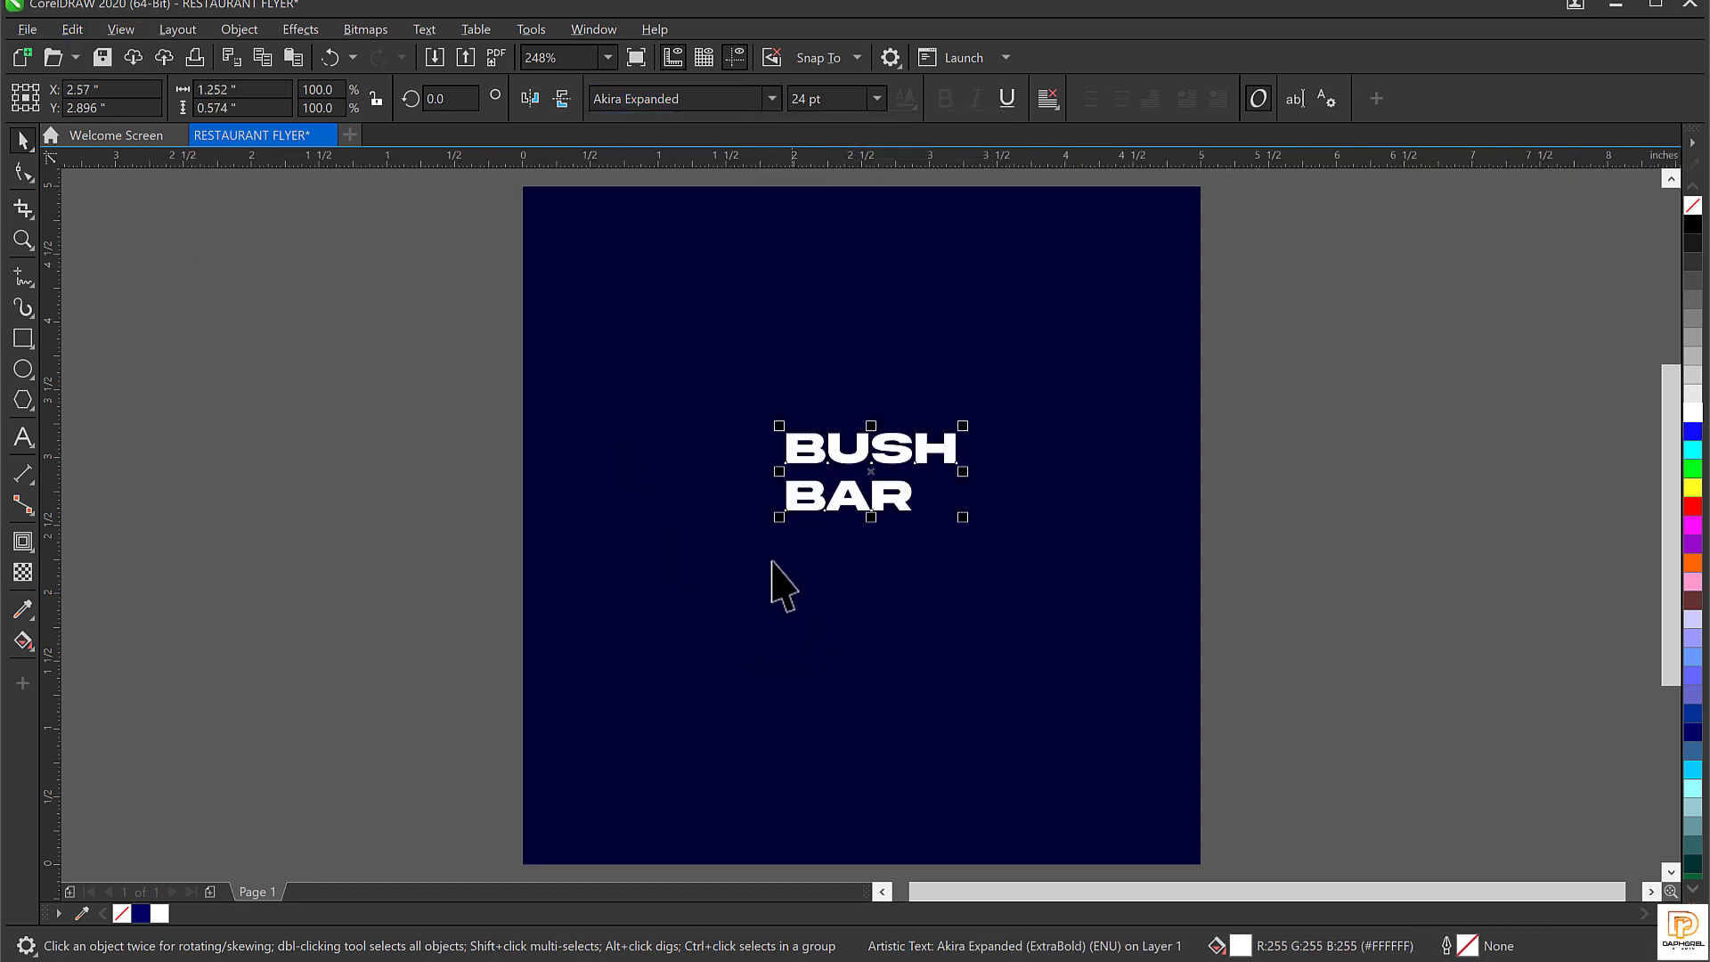
Break the two-line BUSH BAR text apart into separate text objects for each word.
{"action": "left_click", "coordinate": [238, 29]}
{"action": "left_click", "coordinate": [880, 492]}
{"action": "left_click", "coordinate": [253, 28]}
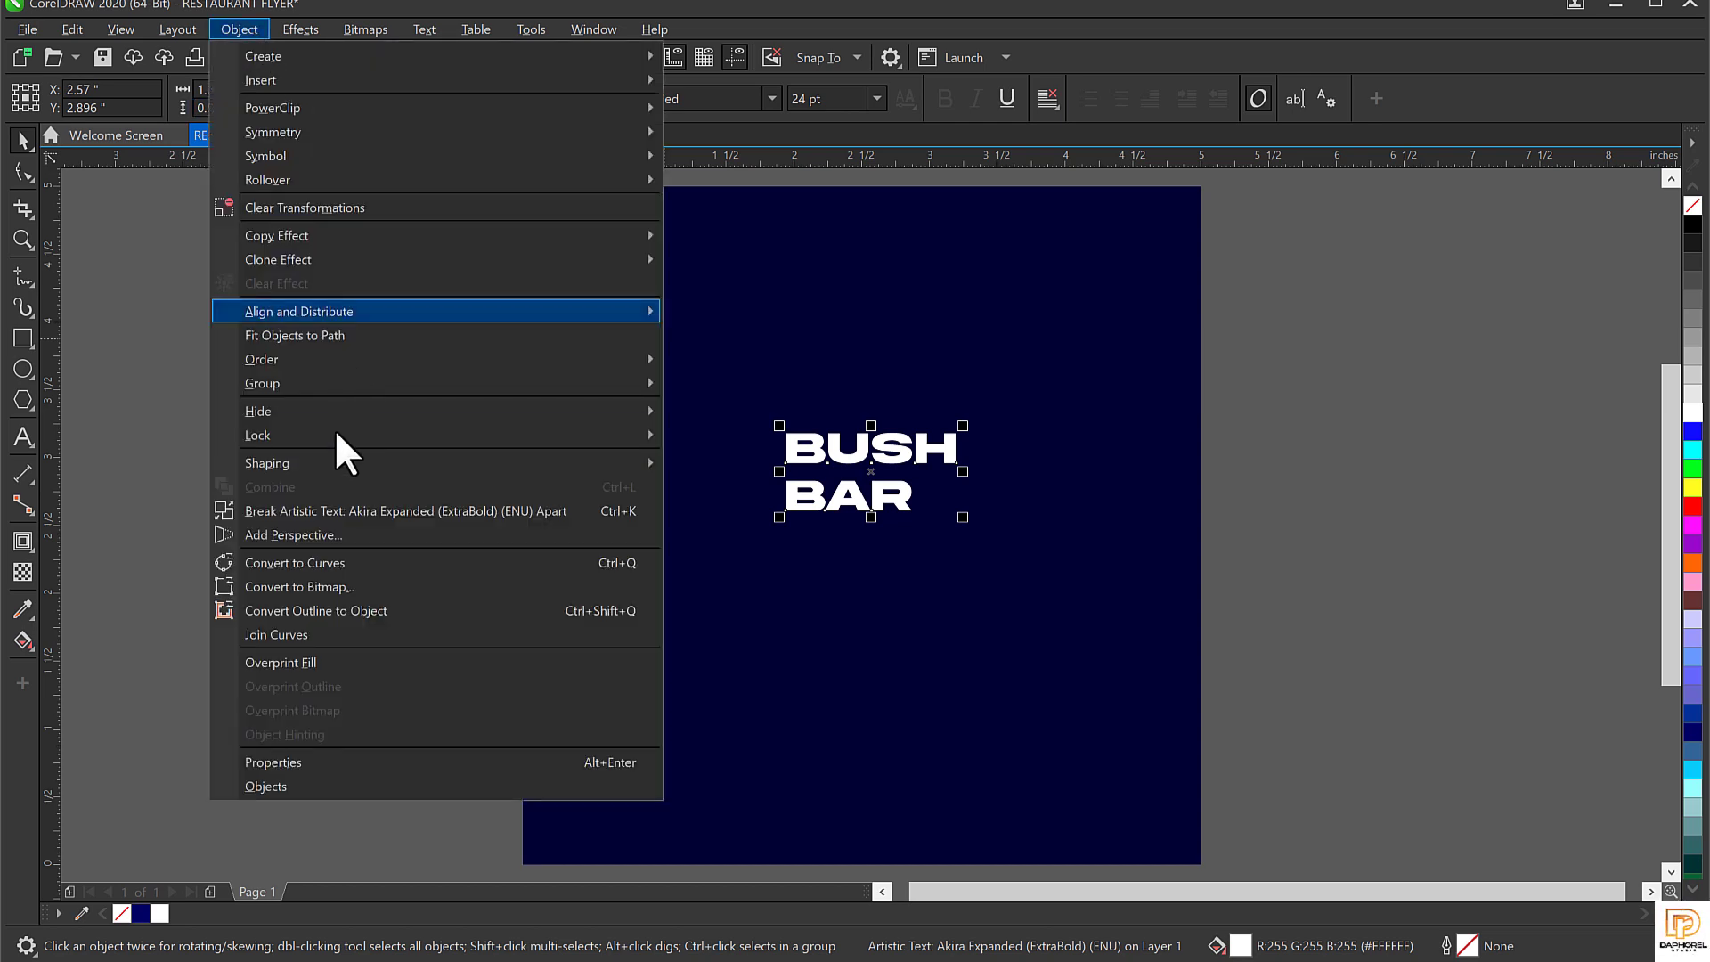
{"action": "left_click", "coordinate": [345, 511]}
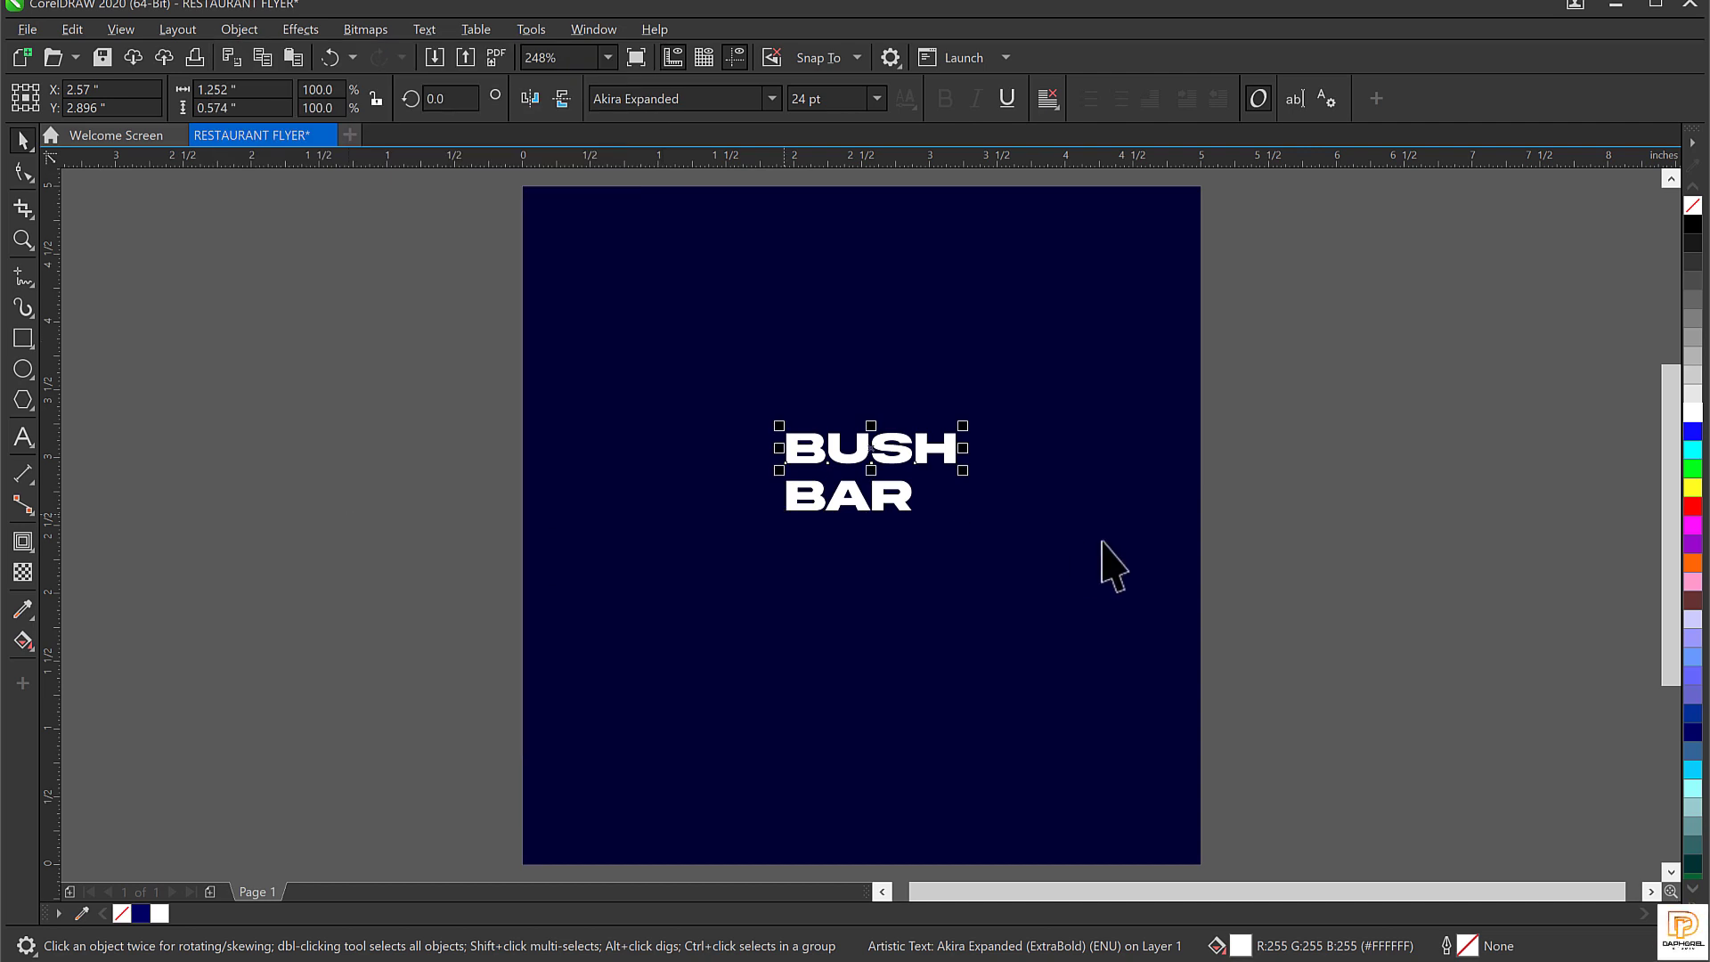
Enlarge the word BAR to about 43 pt and place it directly beneath BUSH.
{"action": "left_click", "coordinate": [873, 508]}
{"action": "left_click_drag", "start_coordinate": [918, 516], "coordinate": [1018, 629]}
{"action": "left_click_drag", "start_coordinate": [948, 510], "coordinate": [950, 493]}
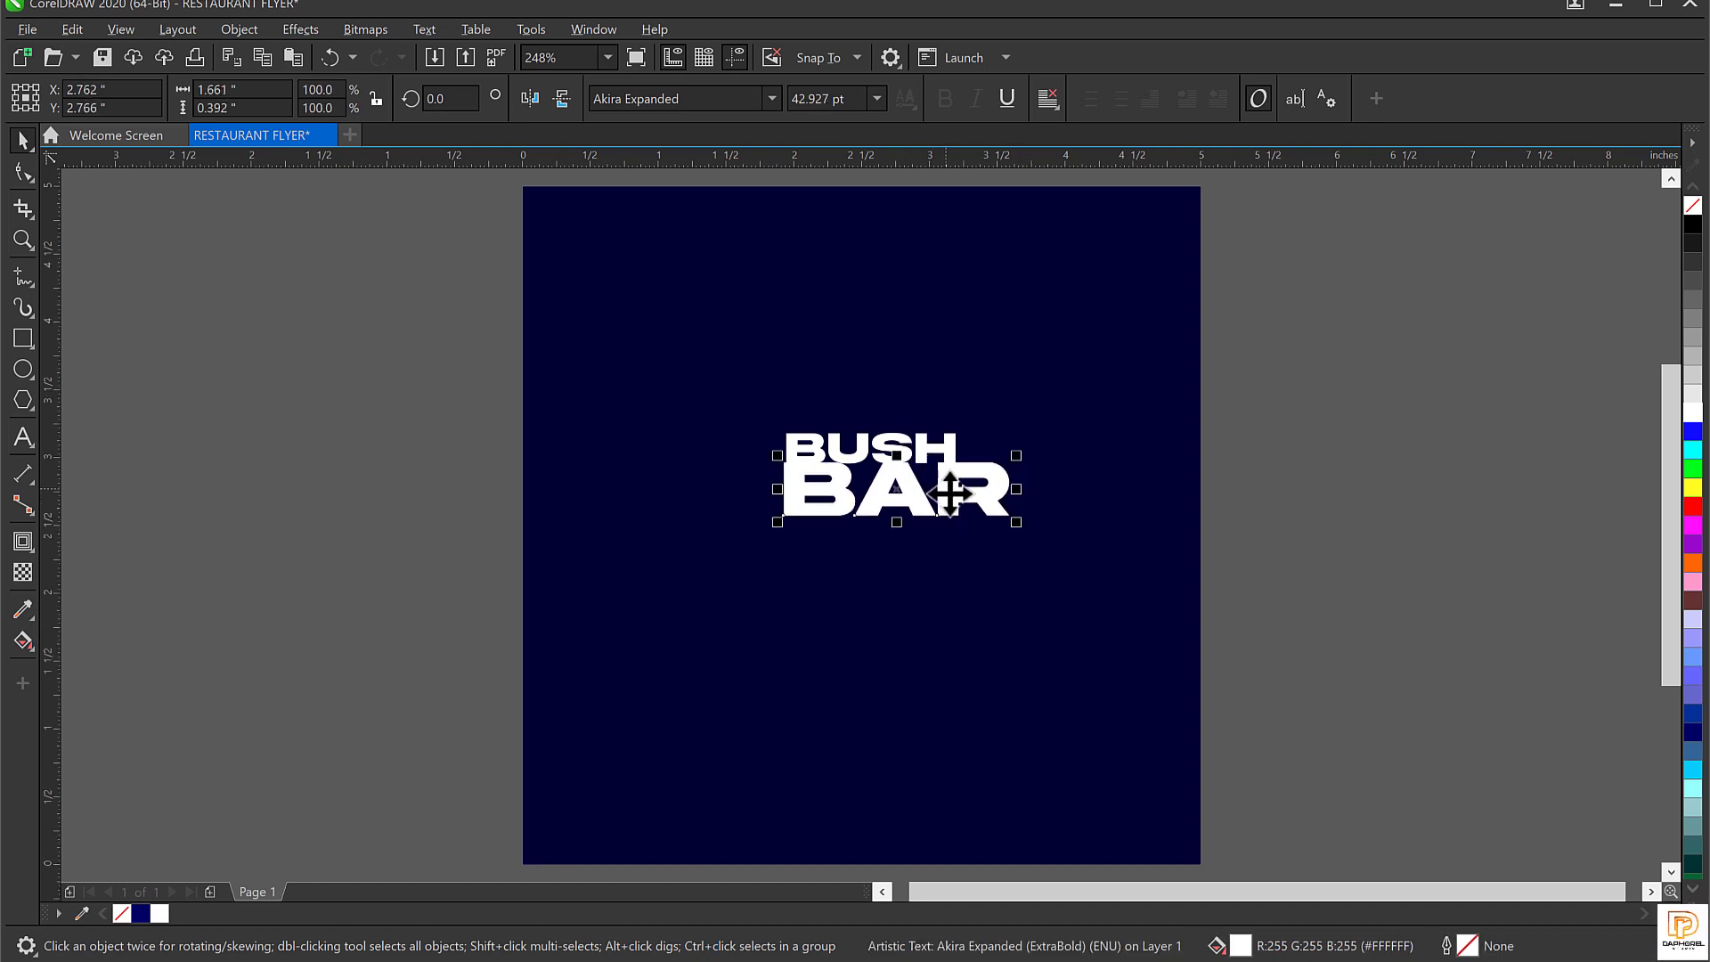
Change the stacking order so that the word BUSH lies in front of BAR.
{"action": "left_click", "coordinate": [909, 451]}
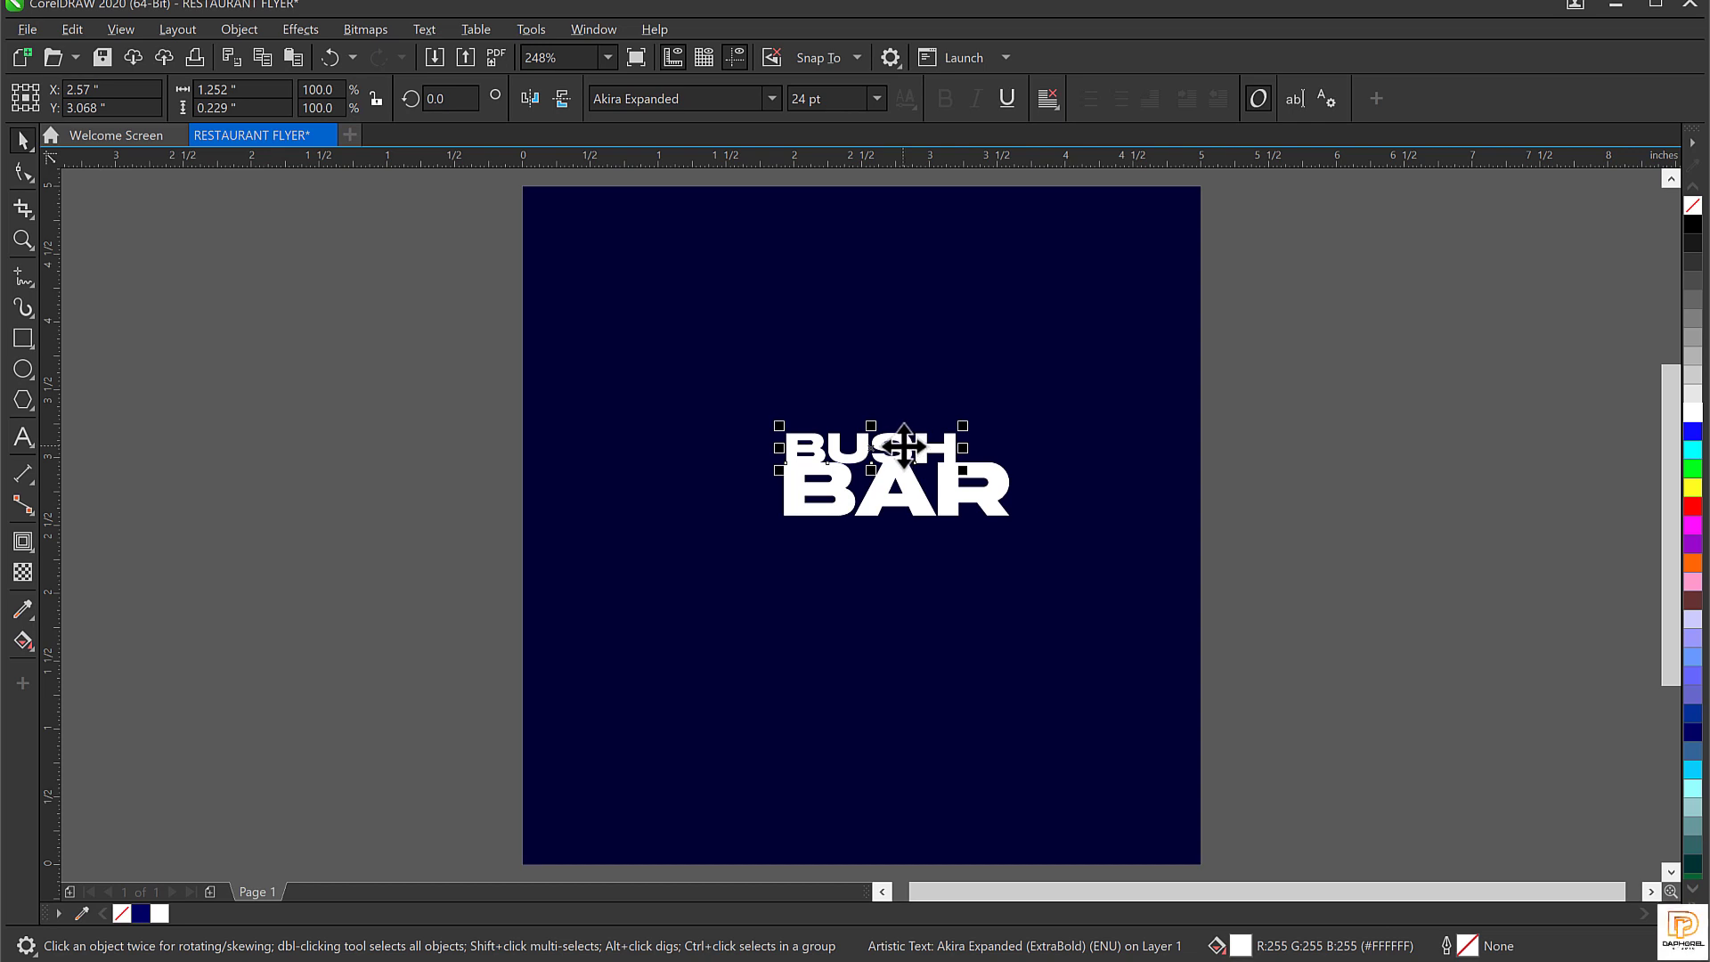
{"action": "scroll", "coordinate": [904, 445], "scroll_direction": "up", "scroll_amount": 2}
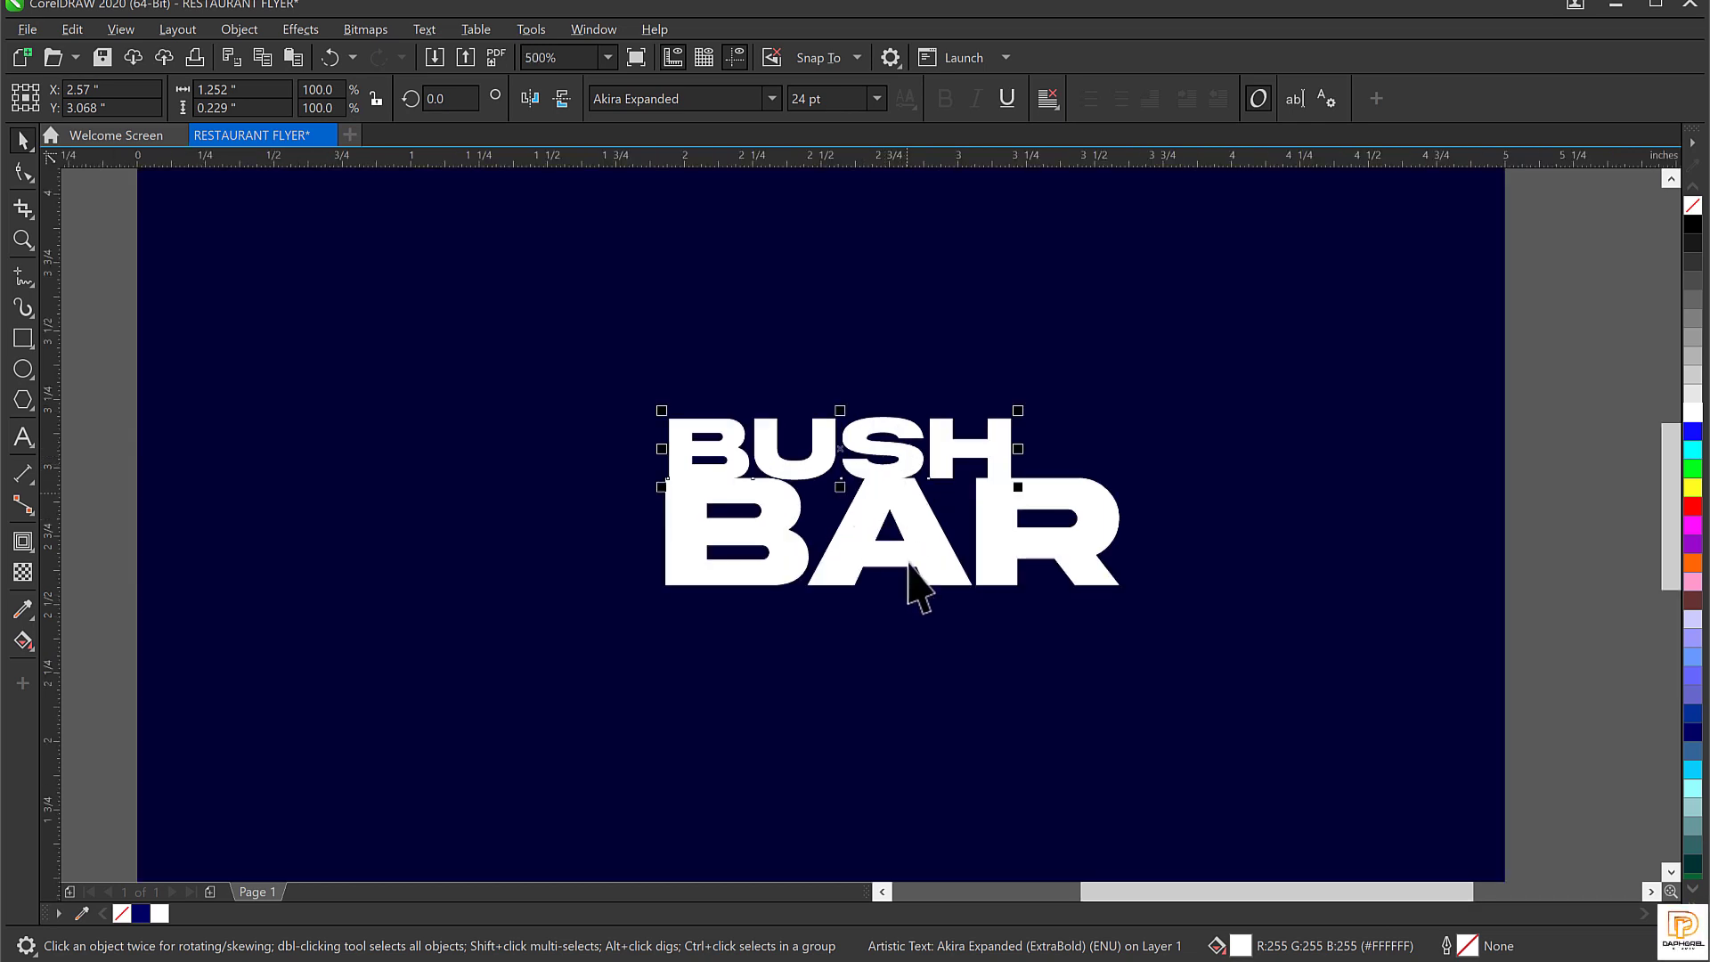
{"action": "right_click", "coordinate": [904, 463]}
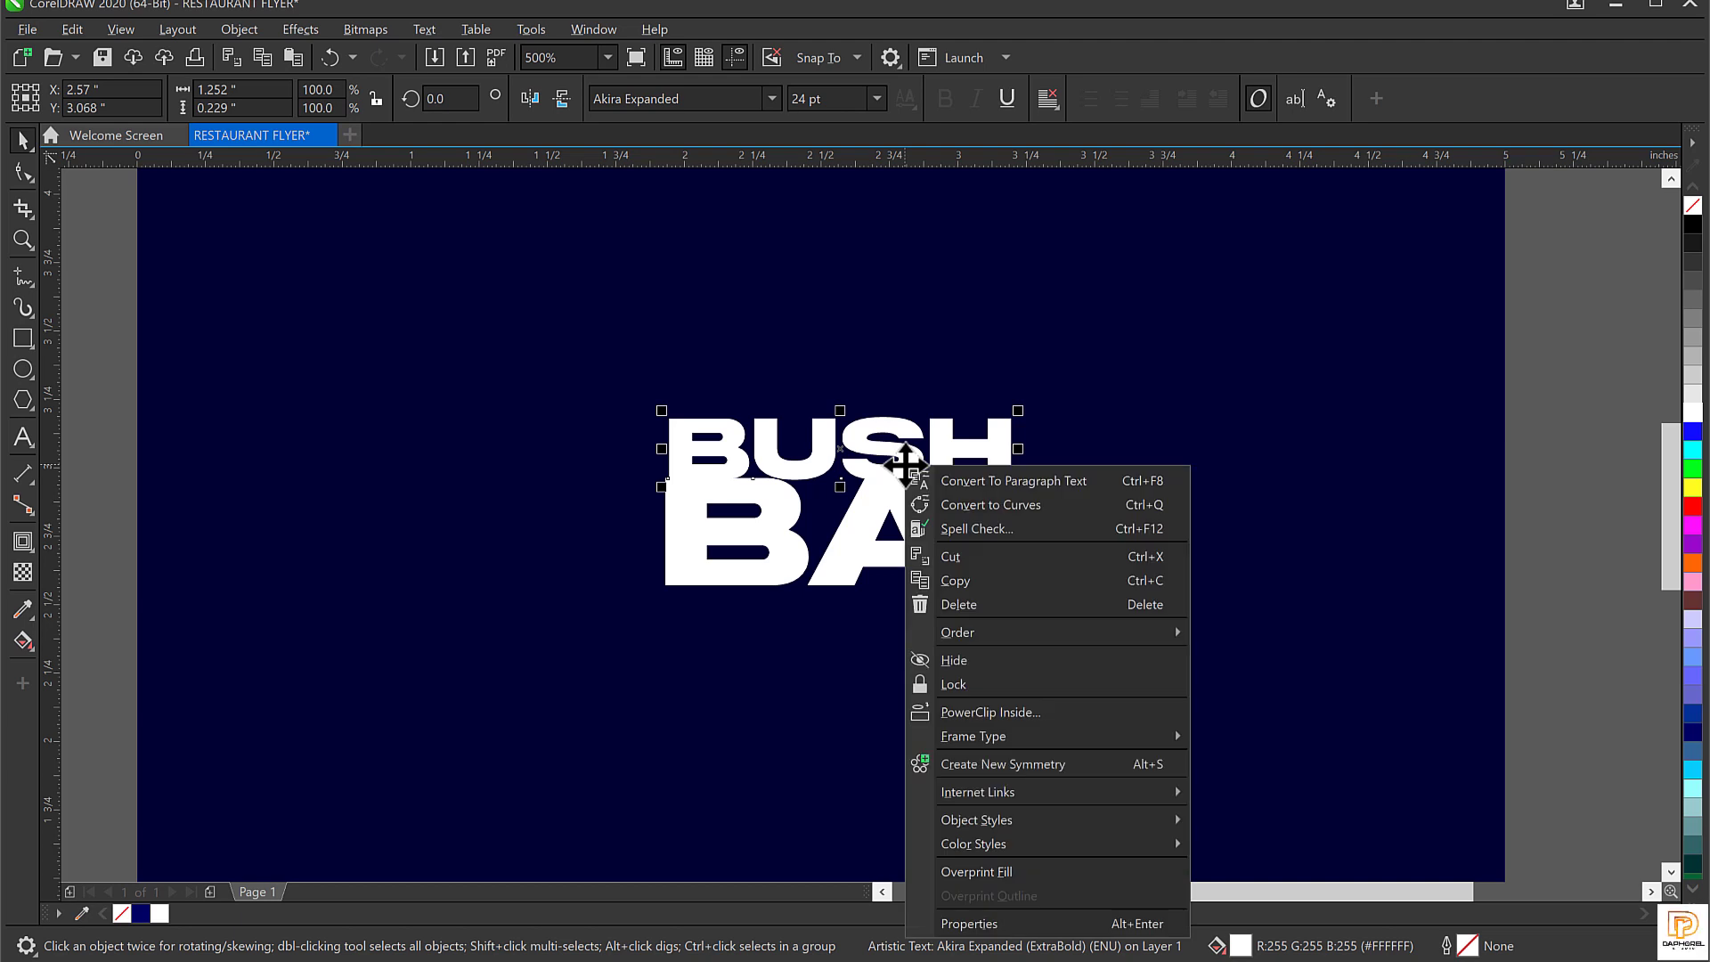
{"action": "mouse_move", "coordinate": [1051, 634]}
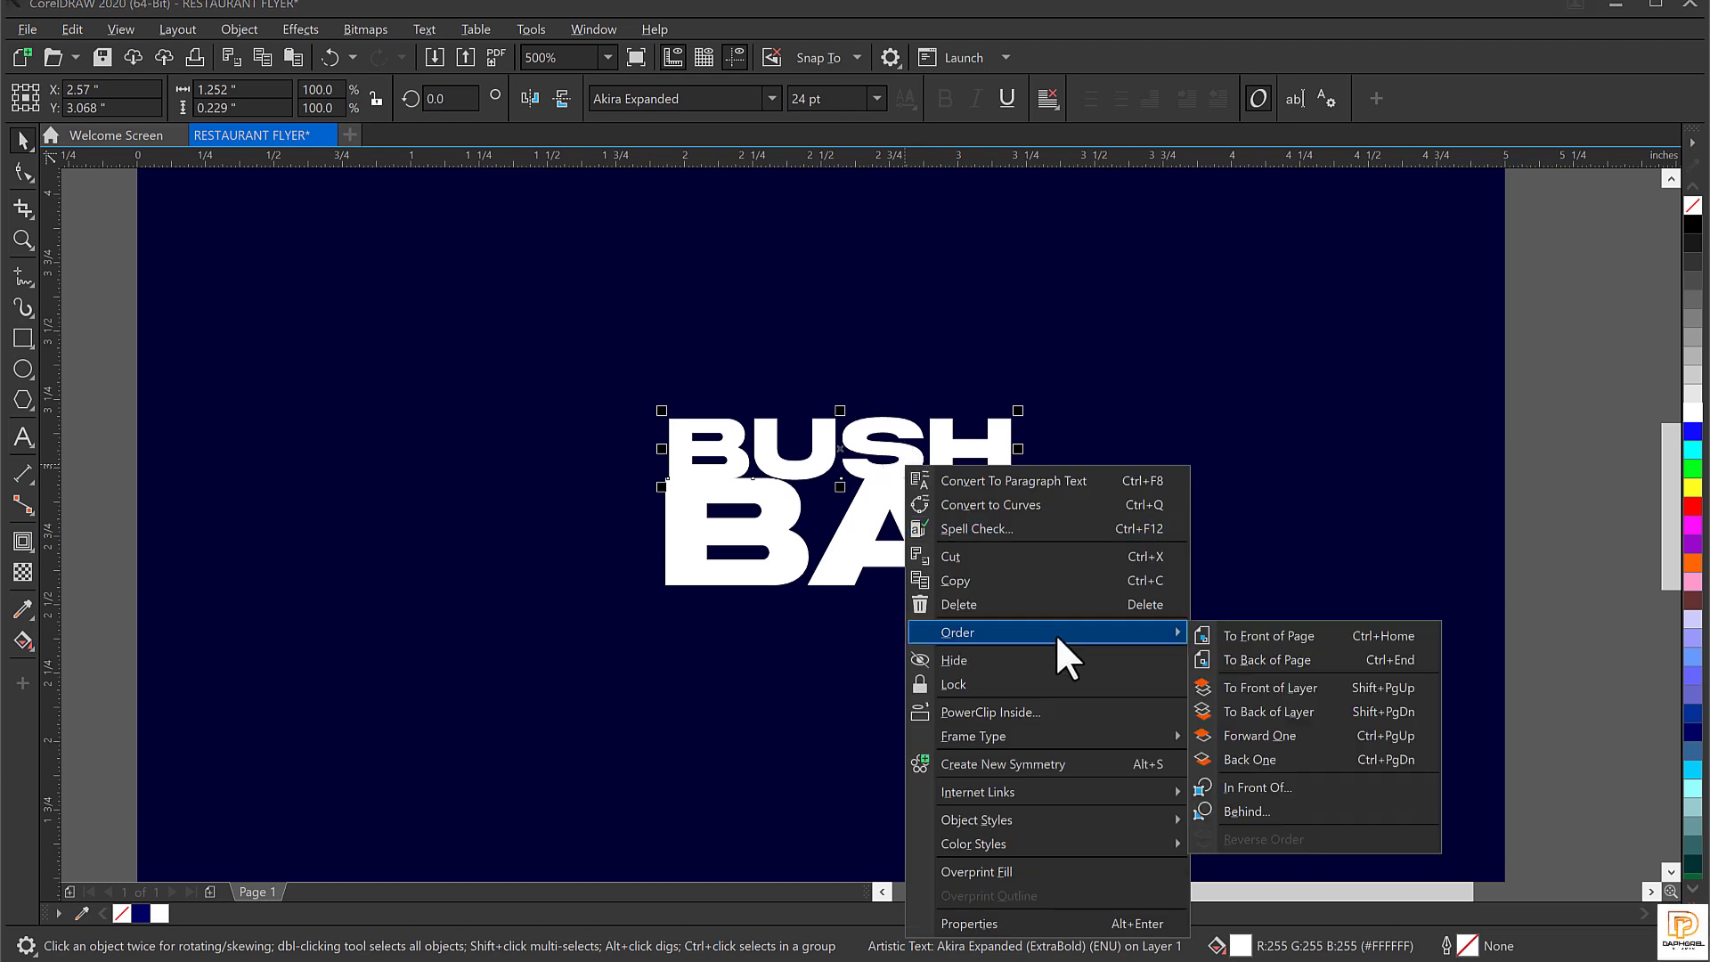
{"action": "left_click", "coordinate": [1274, 782]}
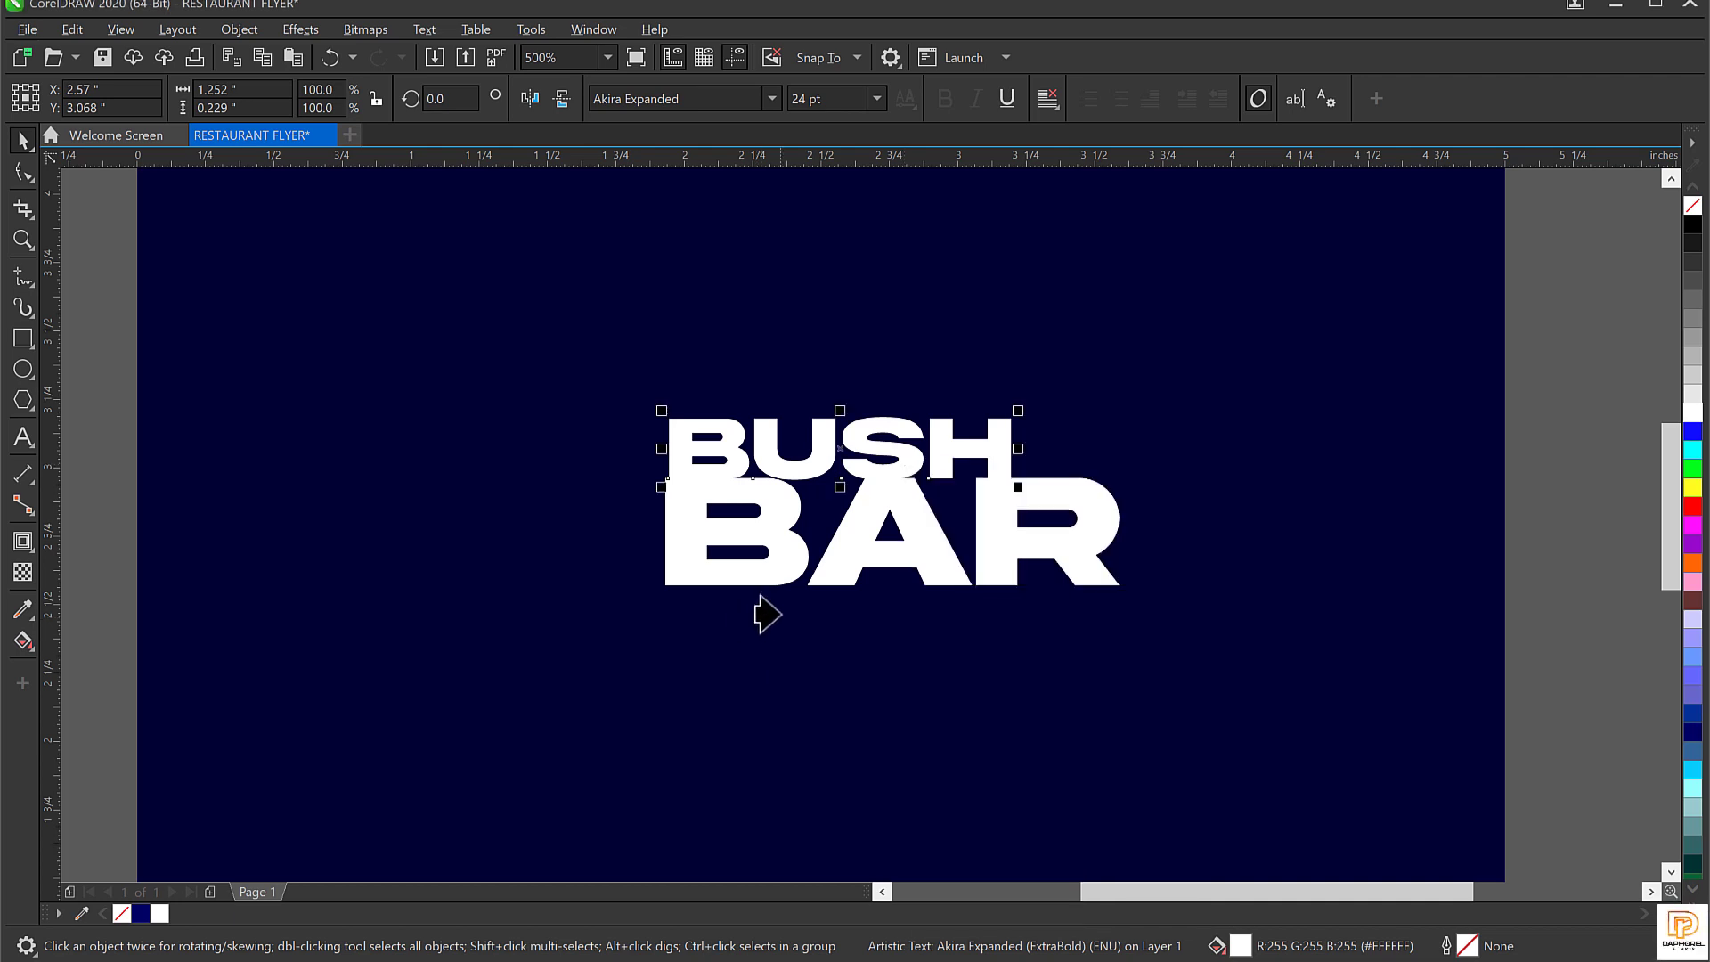
{"action": "left_click", "coordinate": [773, 538]}
Move BUSH down to overlap the top edge of BAR, aligned with its left edge, and fill it with gray #B3B3B3.
{"action": "mouse_move", "coordinate": [763, 435]}
{"action": "left_mouse_down"}
{"action": "mouse_move", "coordinate": [775, 488]}
{"action": "mouse_move", "coordinate": [771, 464]}
{"action": "left_mouse_up"}
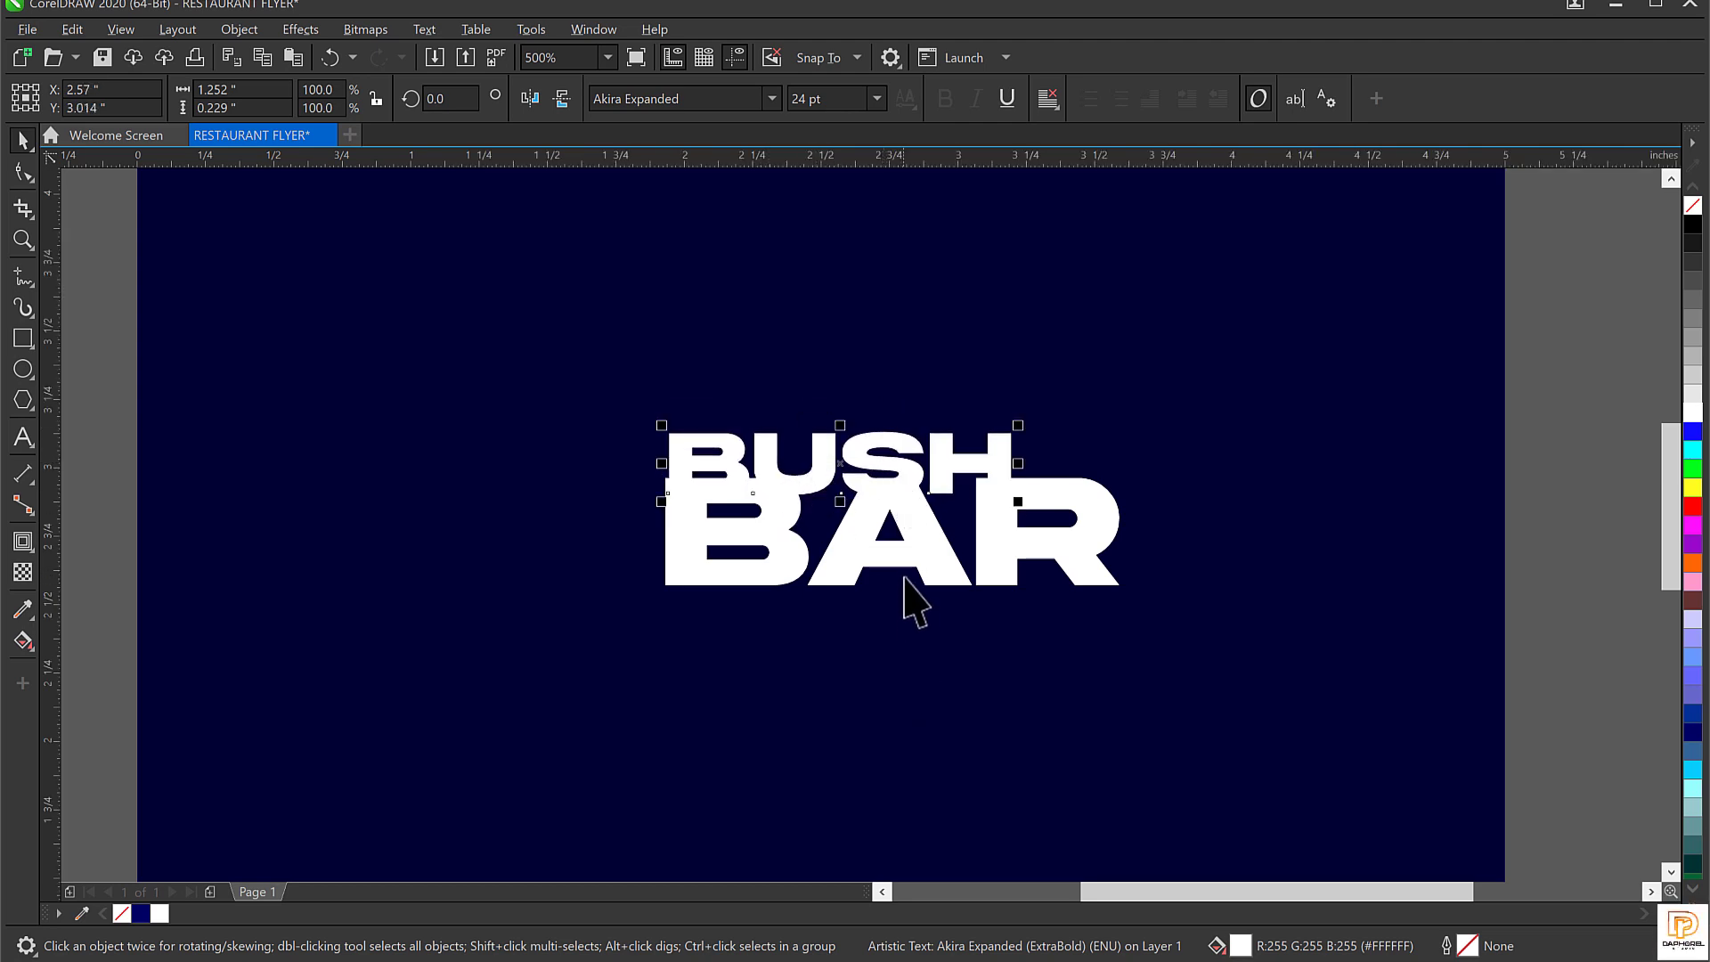
{"action": "left_click", "coordinate": [1695, 396]}
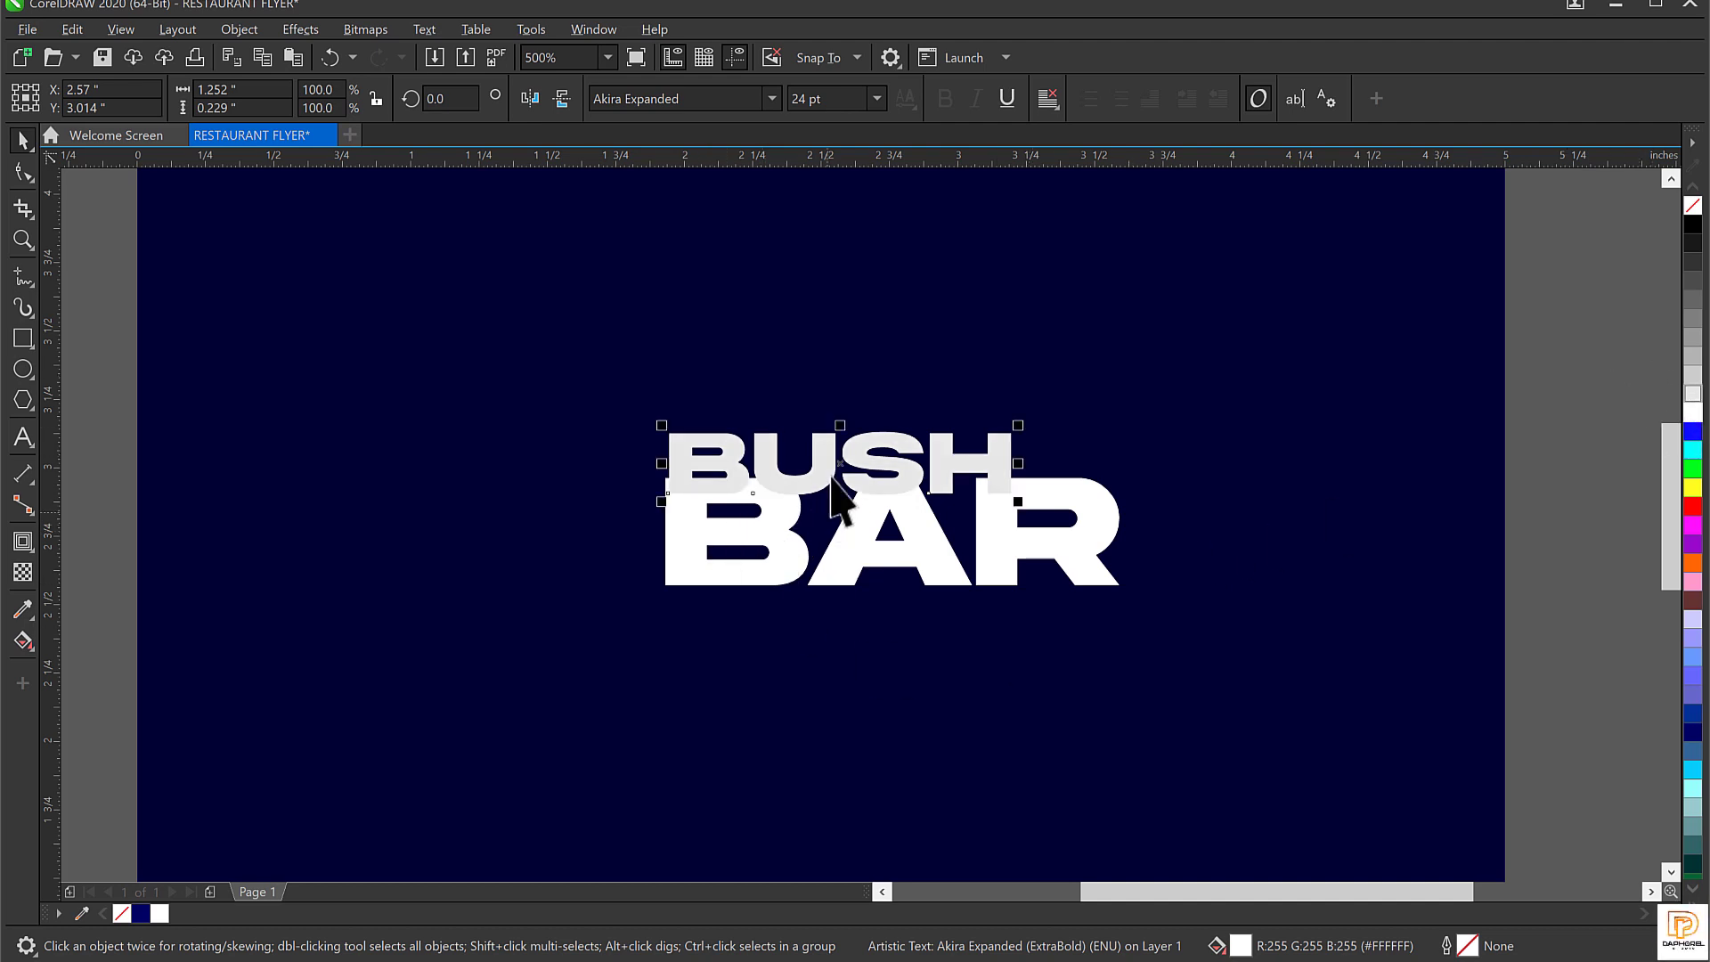
{"action": "left_click", "coordinate": [1690, 403]}
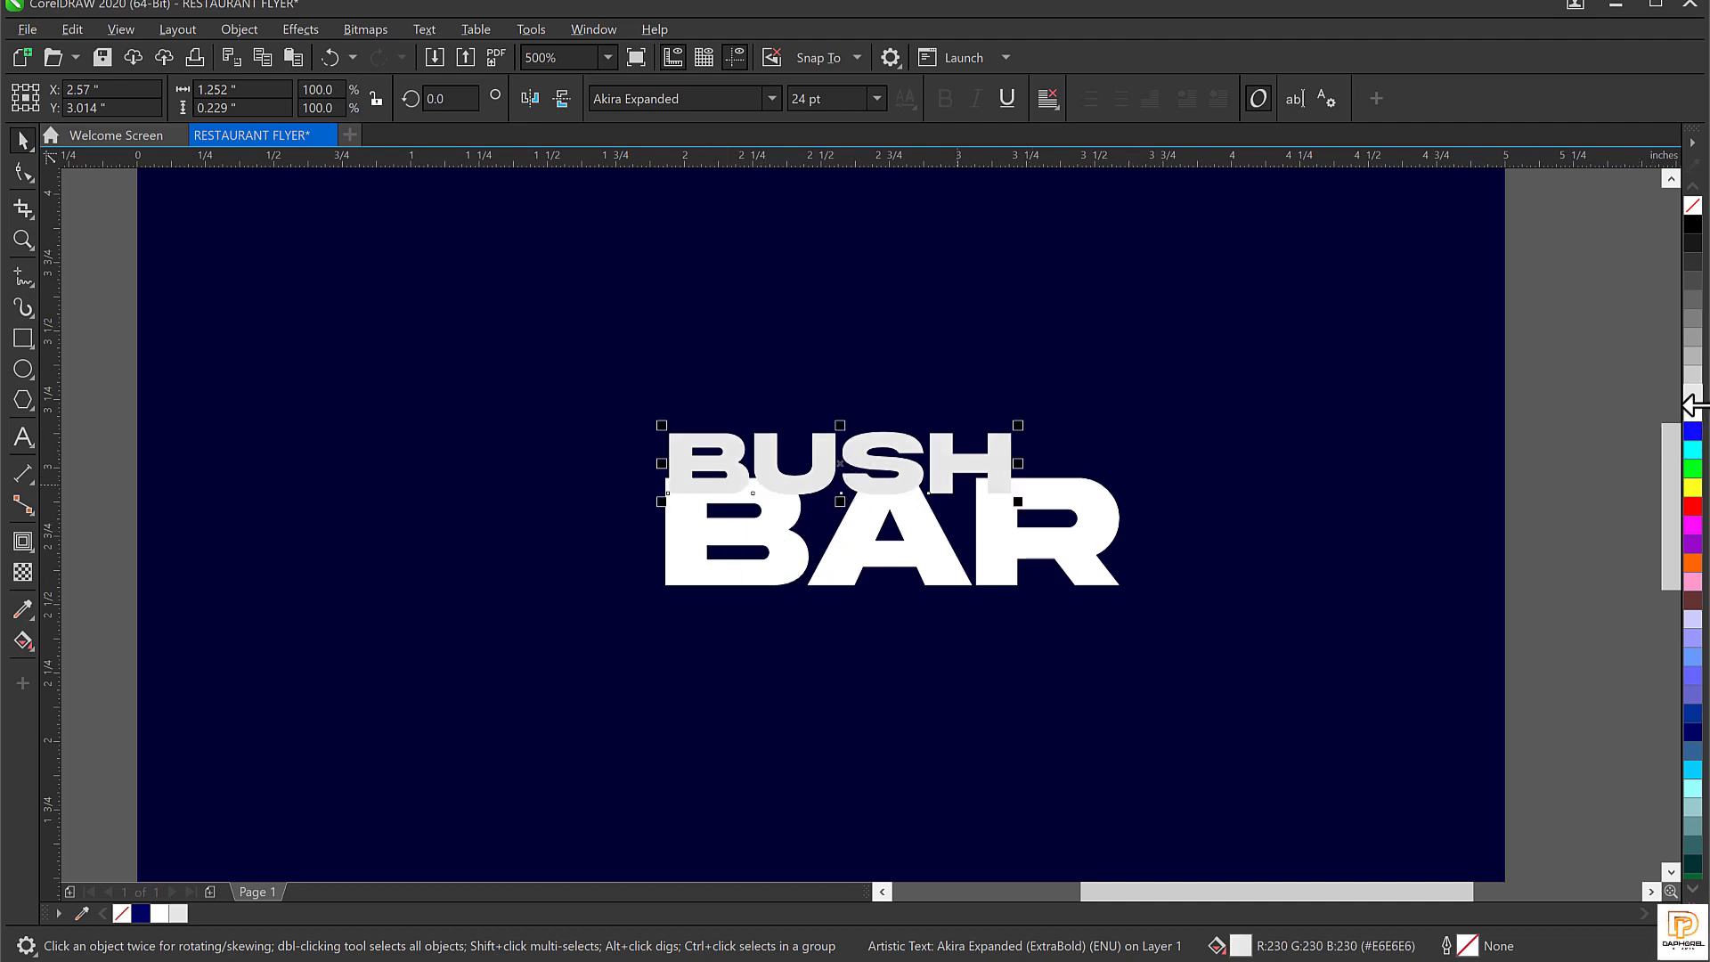
{"action": "left_click", "coordinate": [1690, 358]}
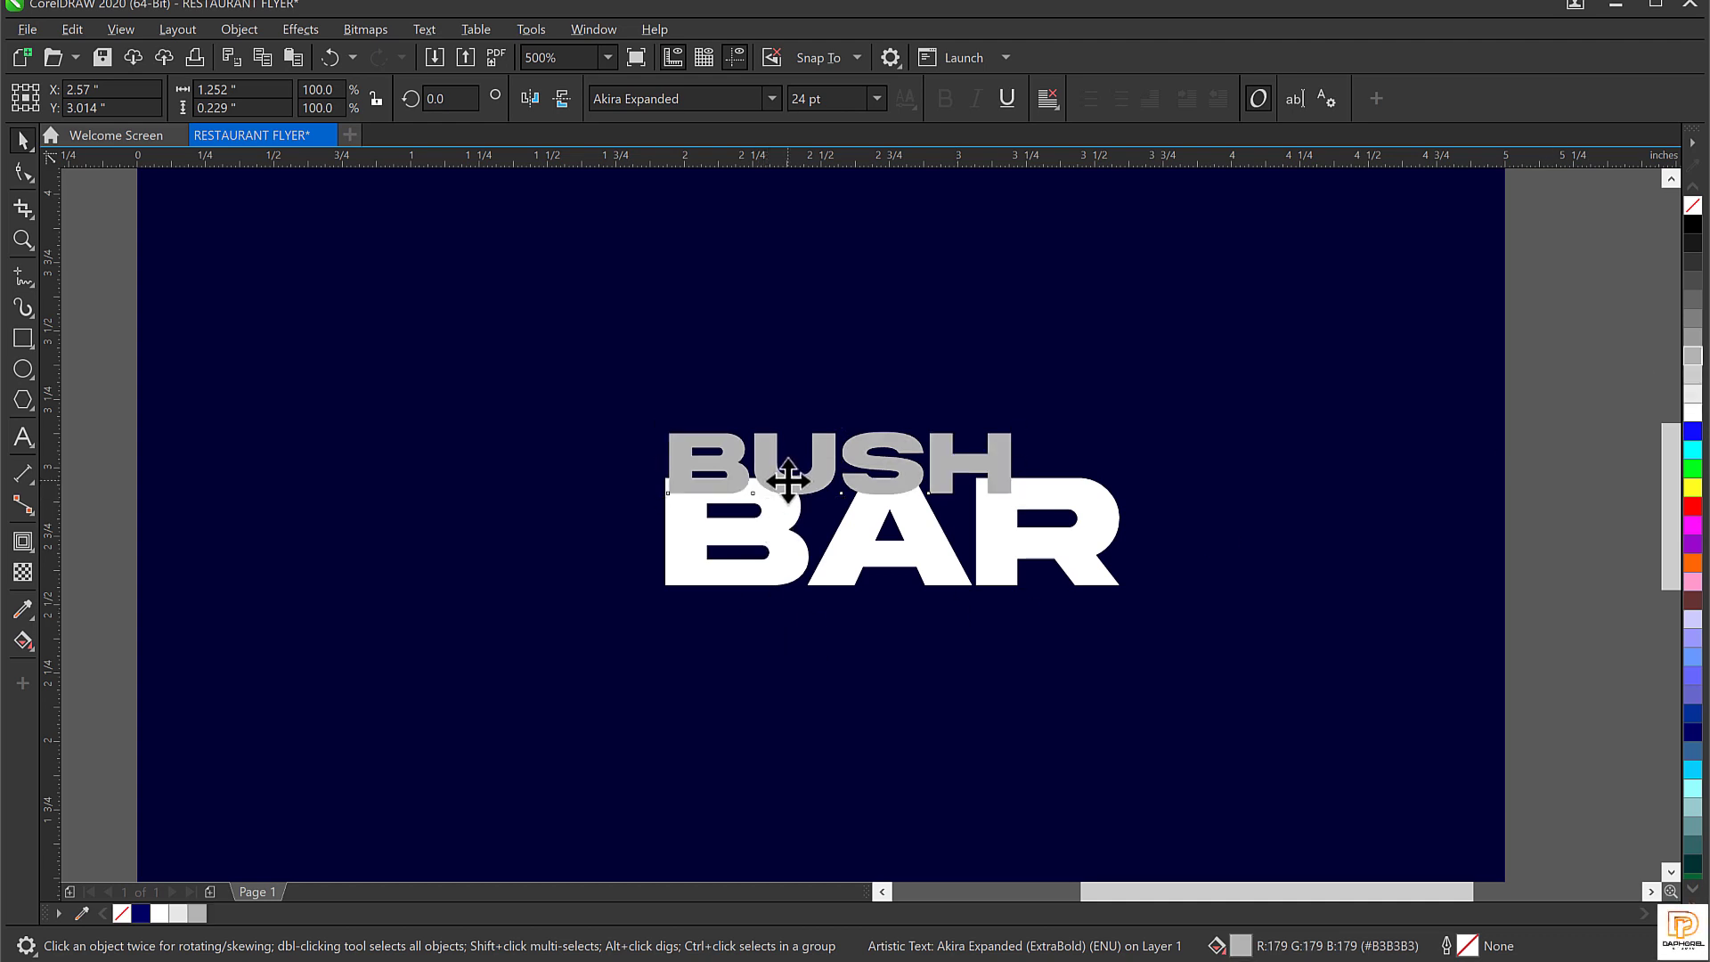
{"action": "left_click_drag", "start_coordinate": [784, 481], "coordinate": [778, 483]}
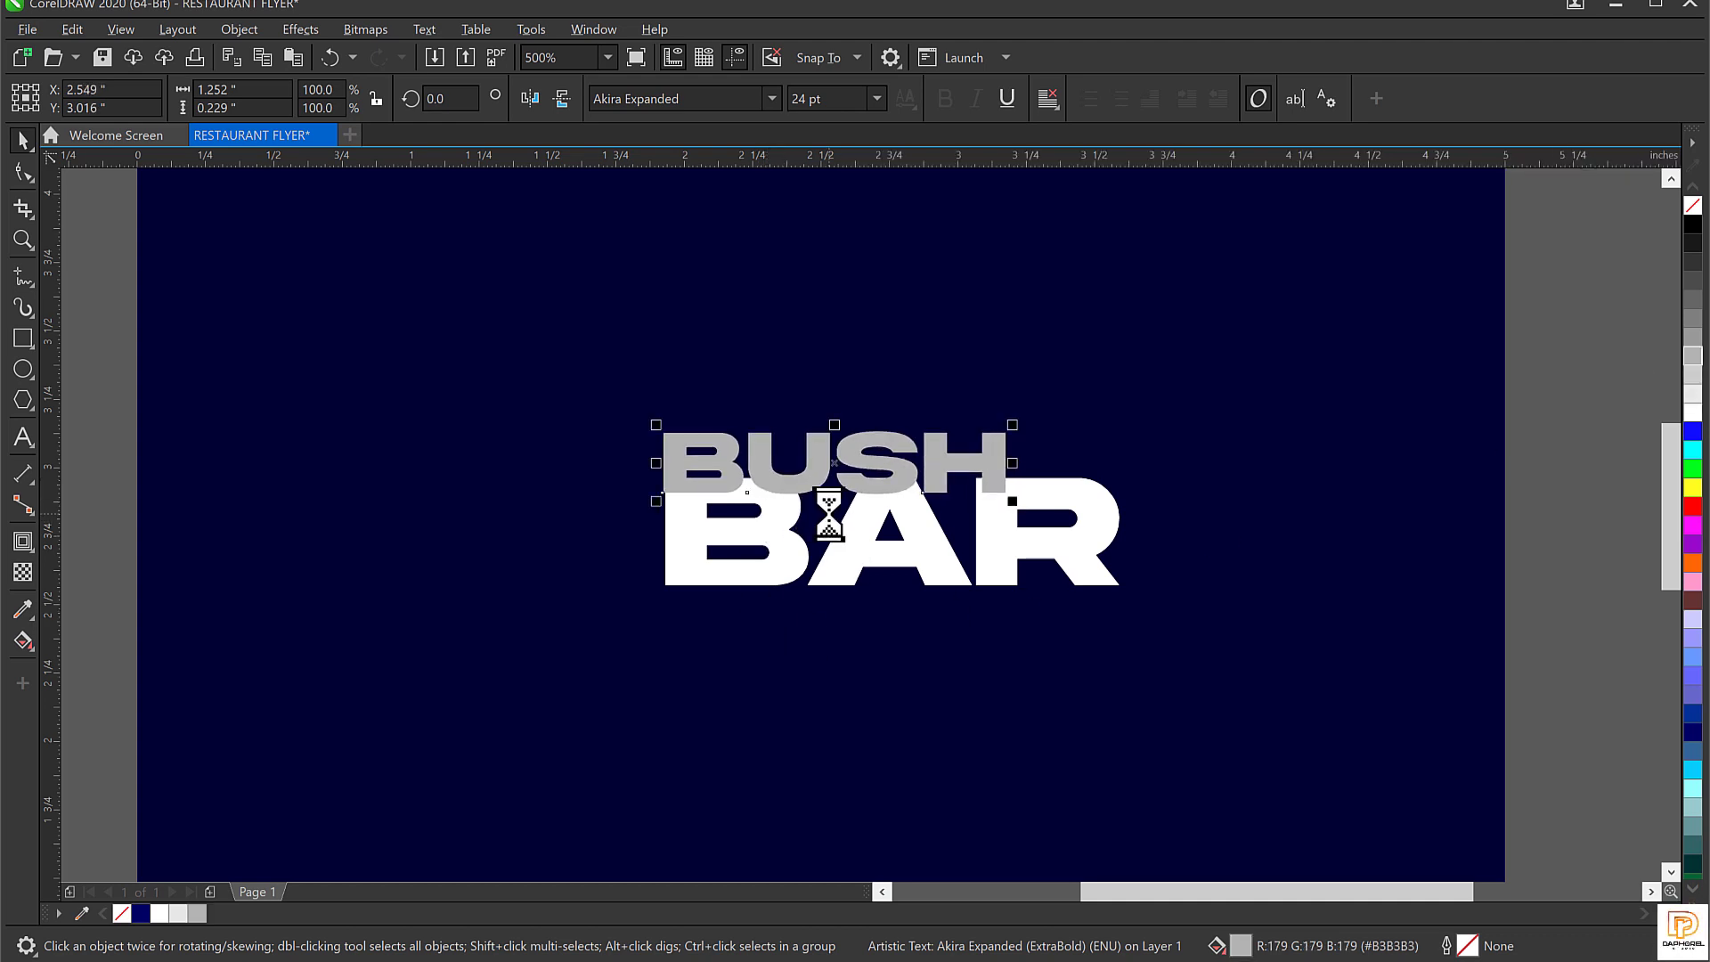
{"action": "scroll", "coordinate": [785, 515], "scroll_direction": "down", "scroll_amount": 2}
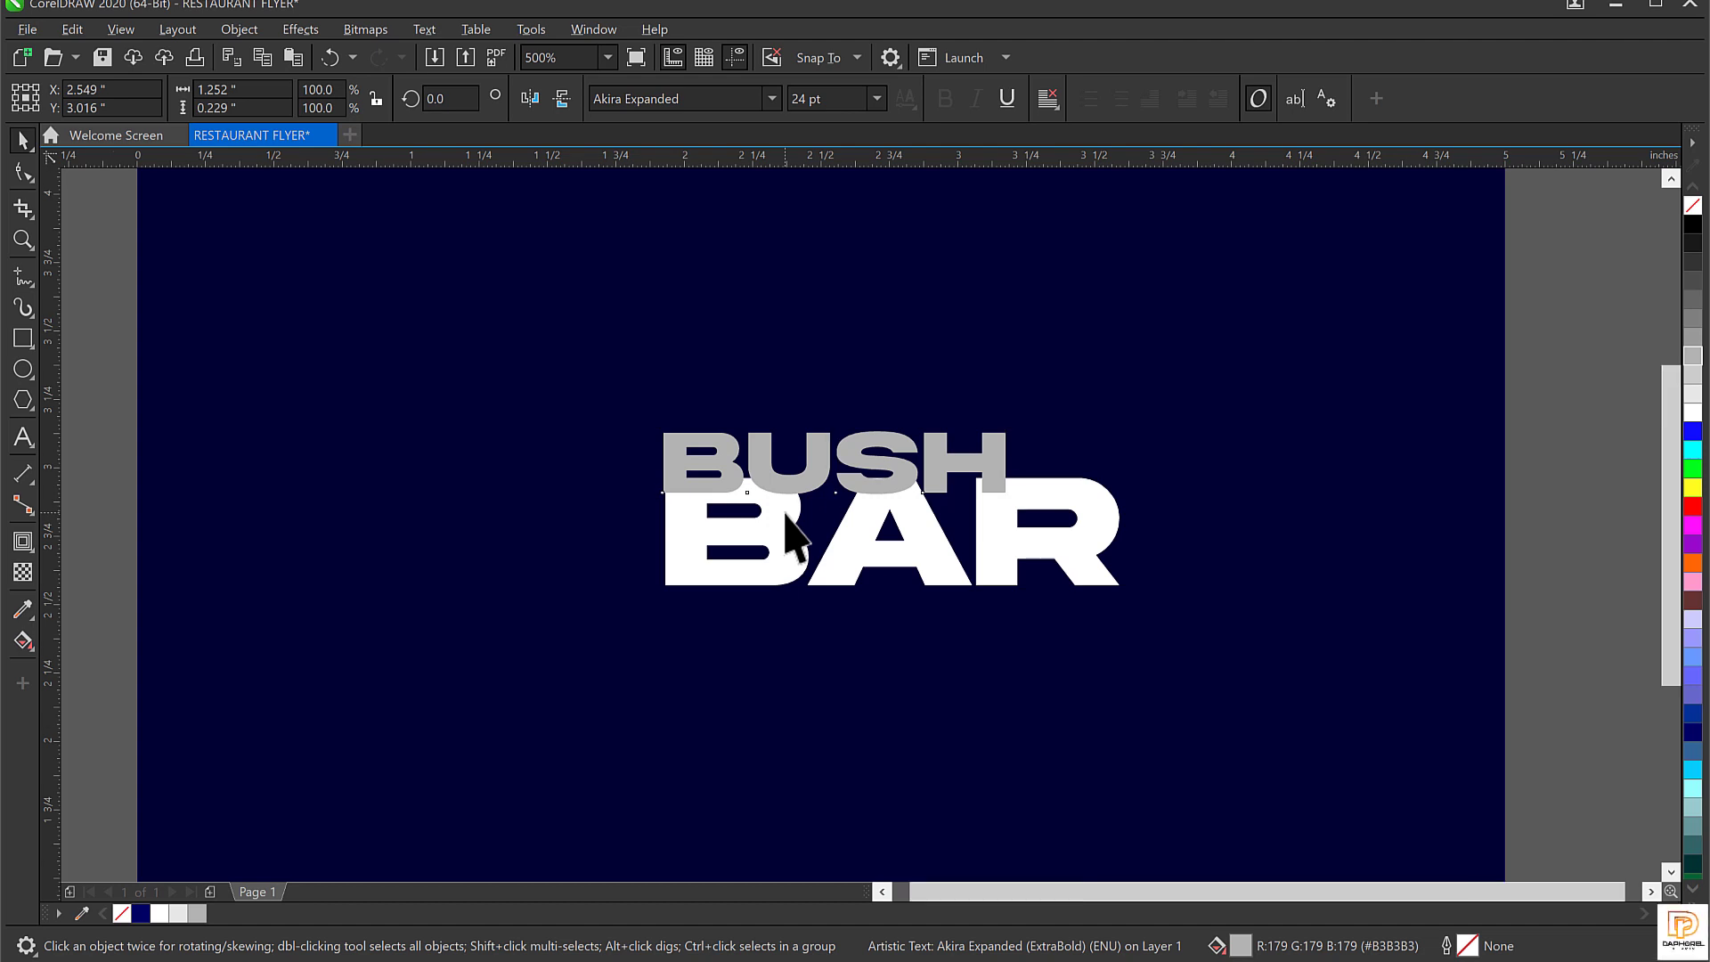
{"action": "left_click", "coordinate": [1270, 440]}
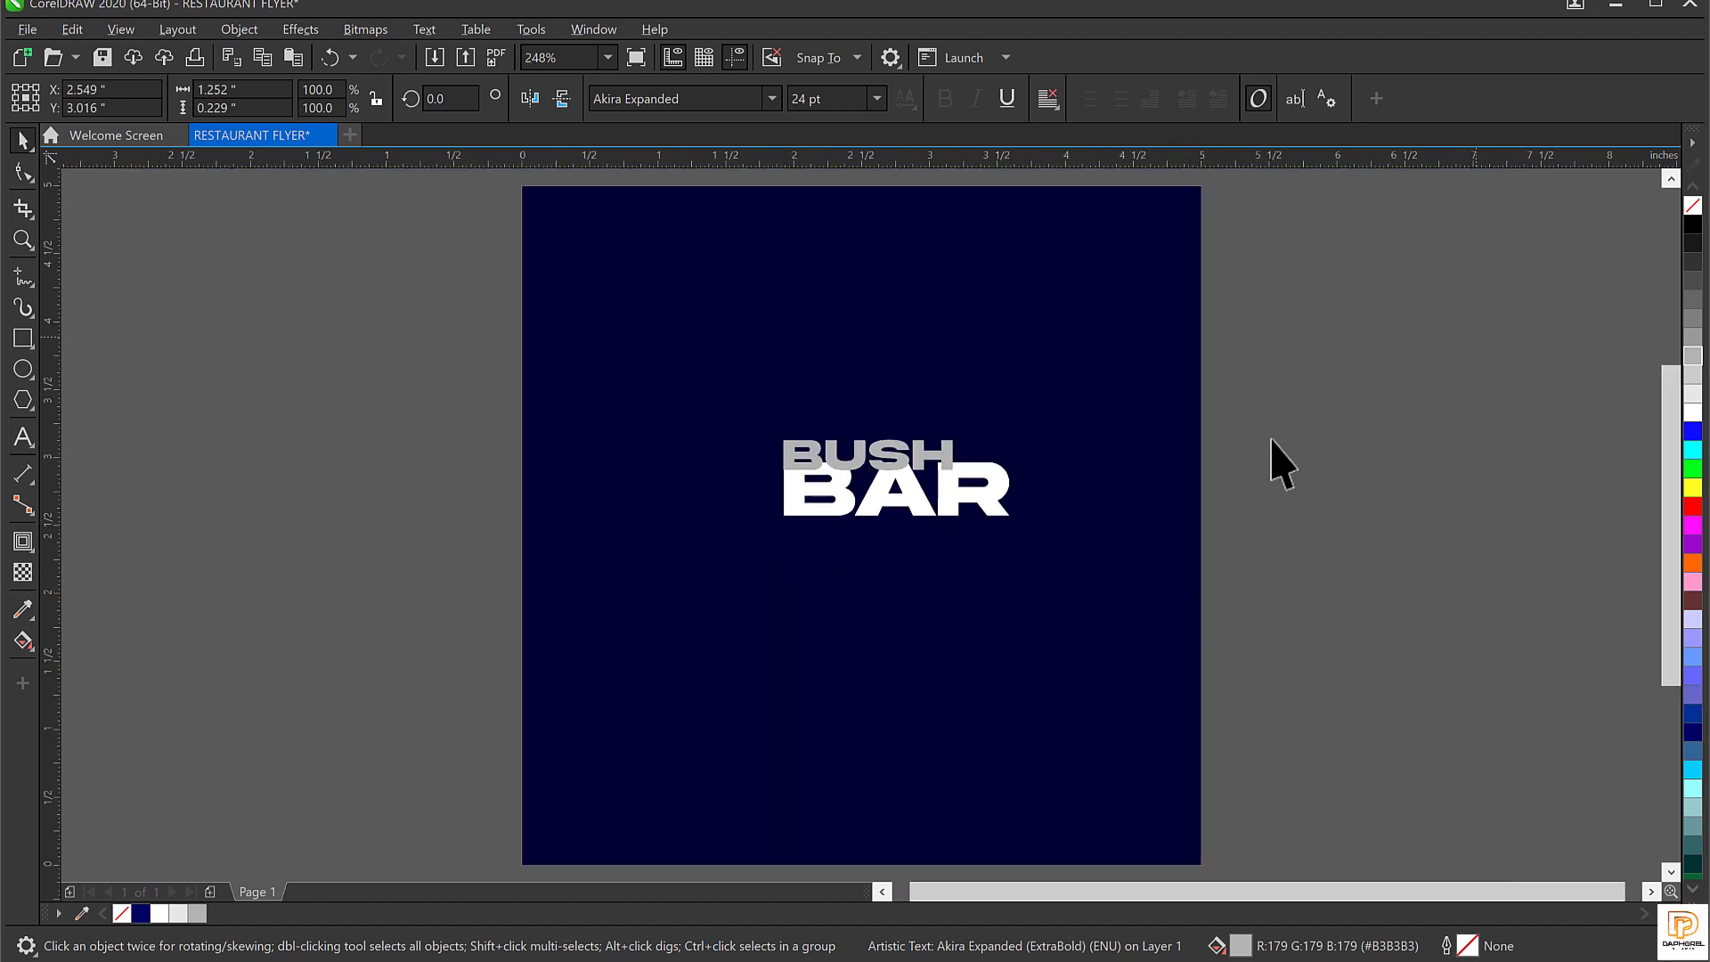
Select BUSH and BAR together and scale the title up proportionally to about 3.2 inches wide.
{"action": "left_click_drag", "start_coordinate": [1213, 361], "coordinate": [623, 588]}
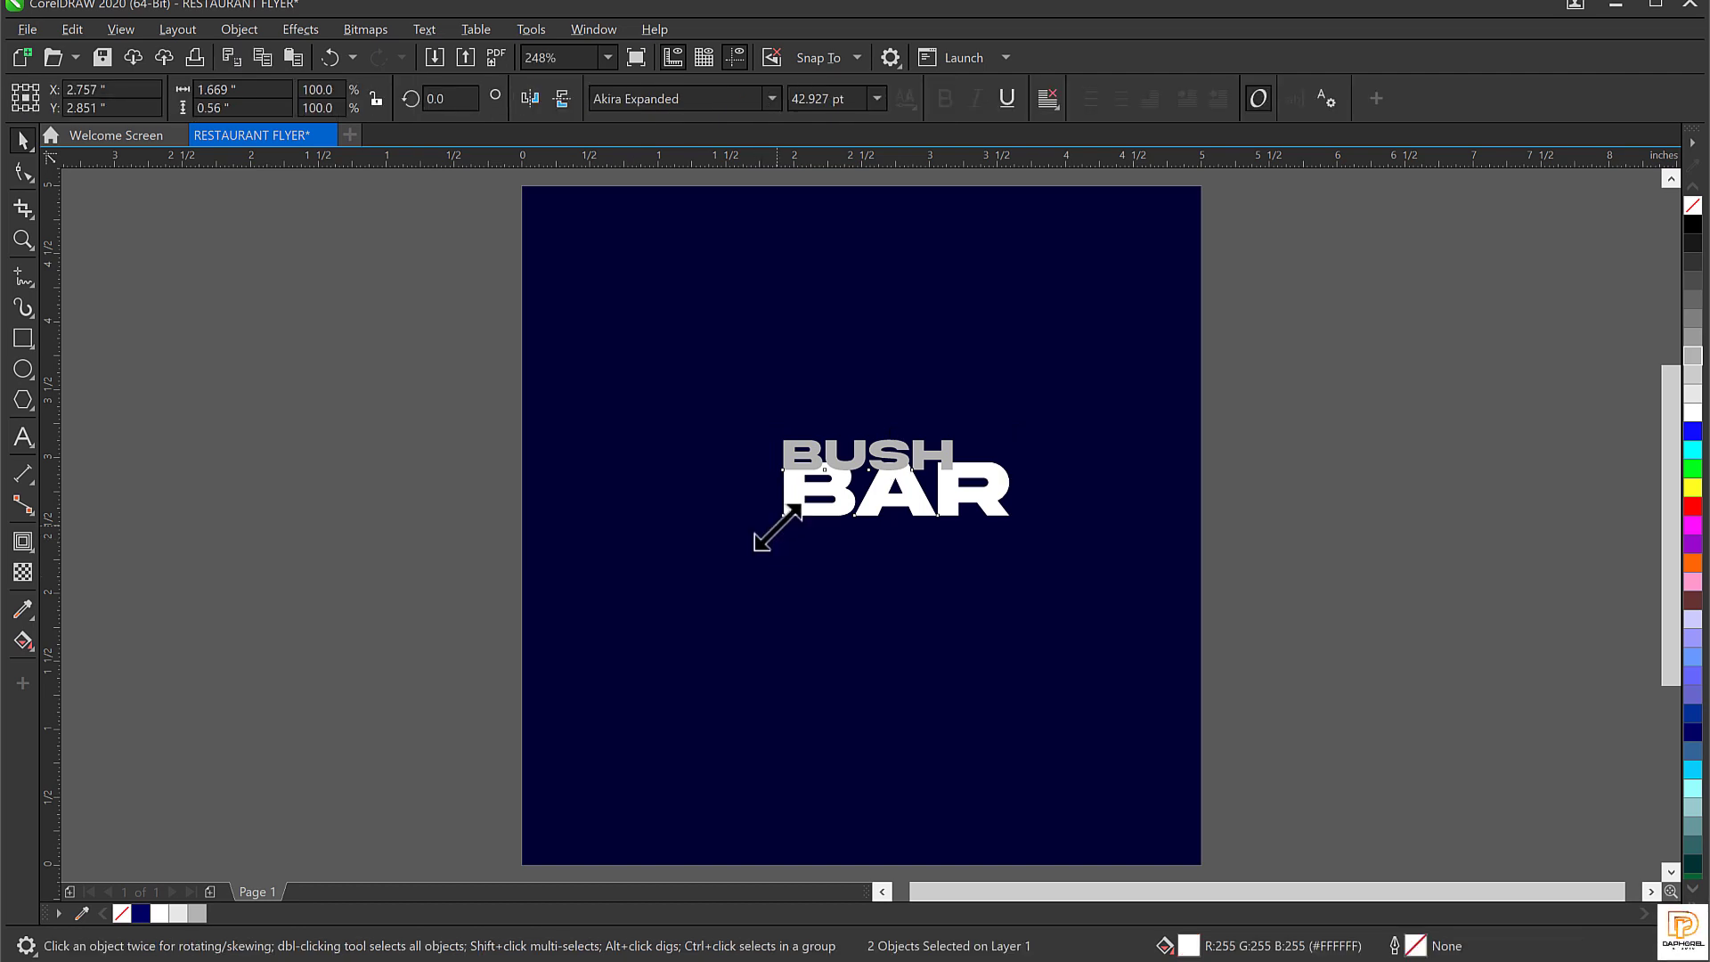
{"action": "left_click_drag", "start_coordinate": [777, 522], "coordinate": [673, 775]}
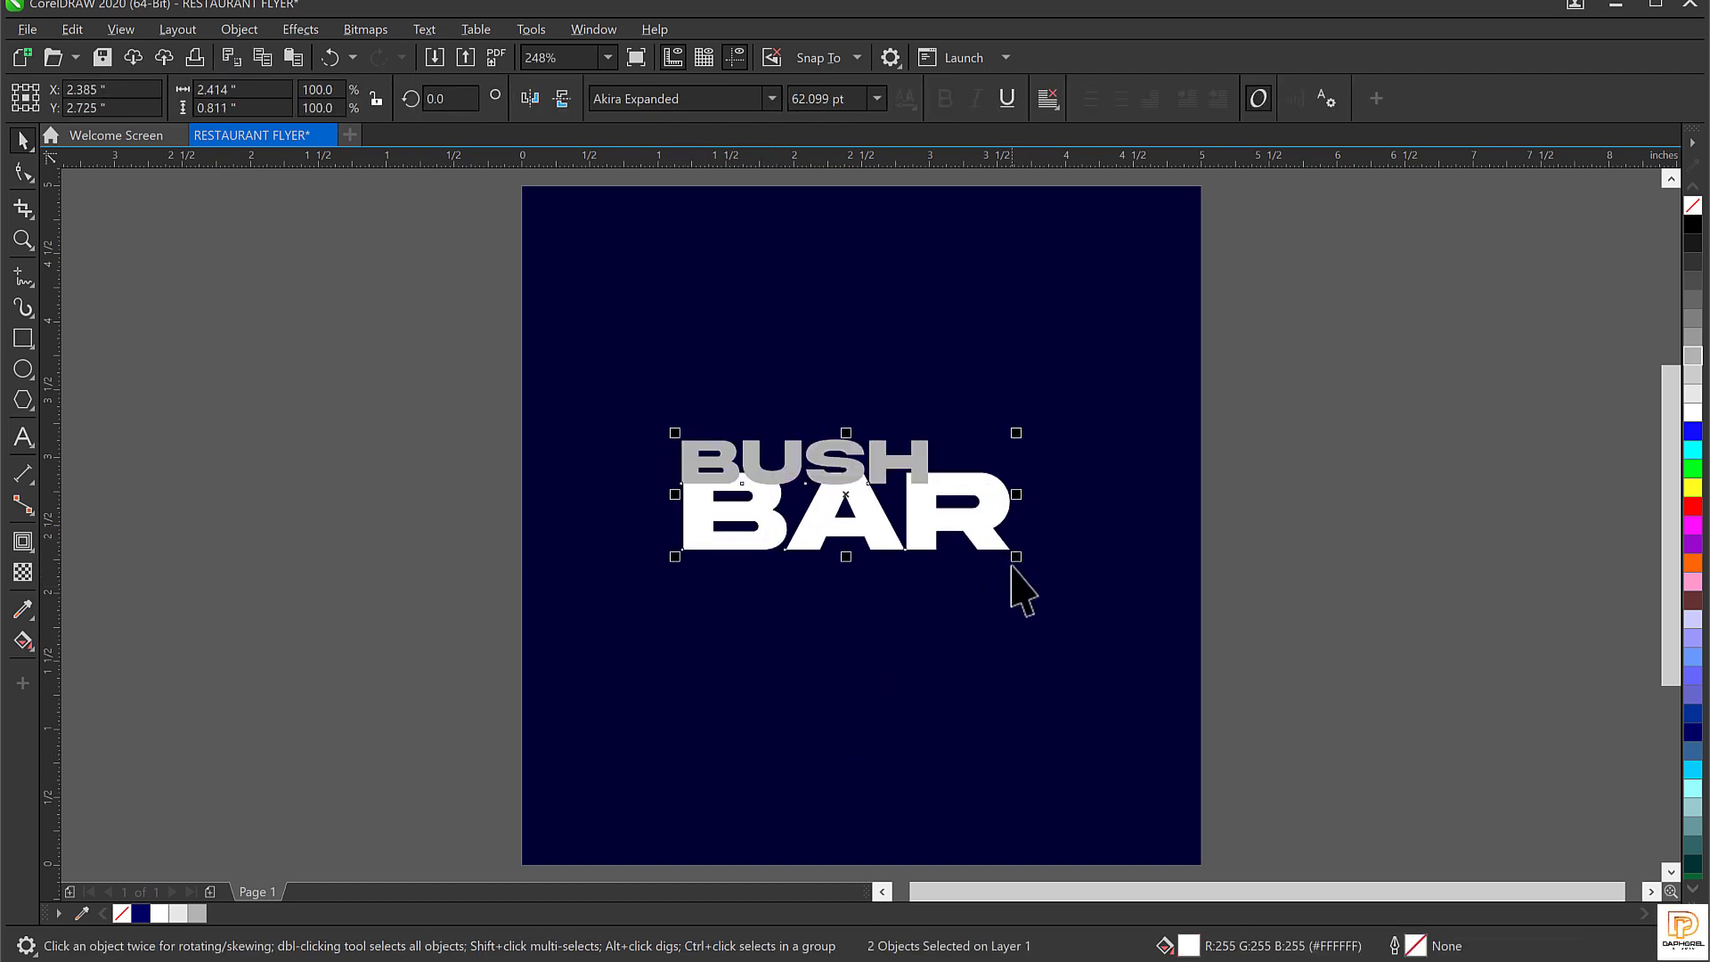
{"action": "left_click_drag", "start_coordinate": [1019, 563], "coordinate": [1124, 645]}
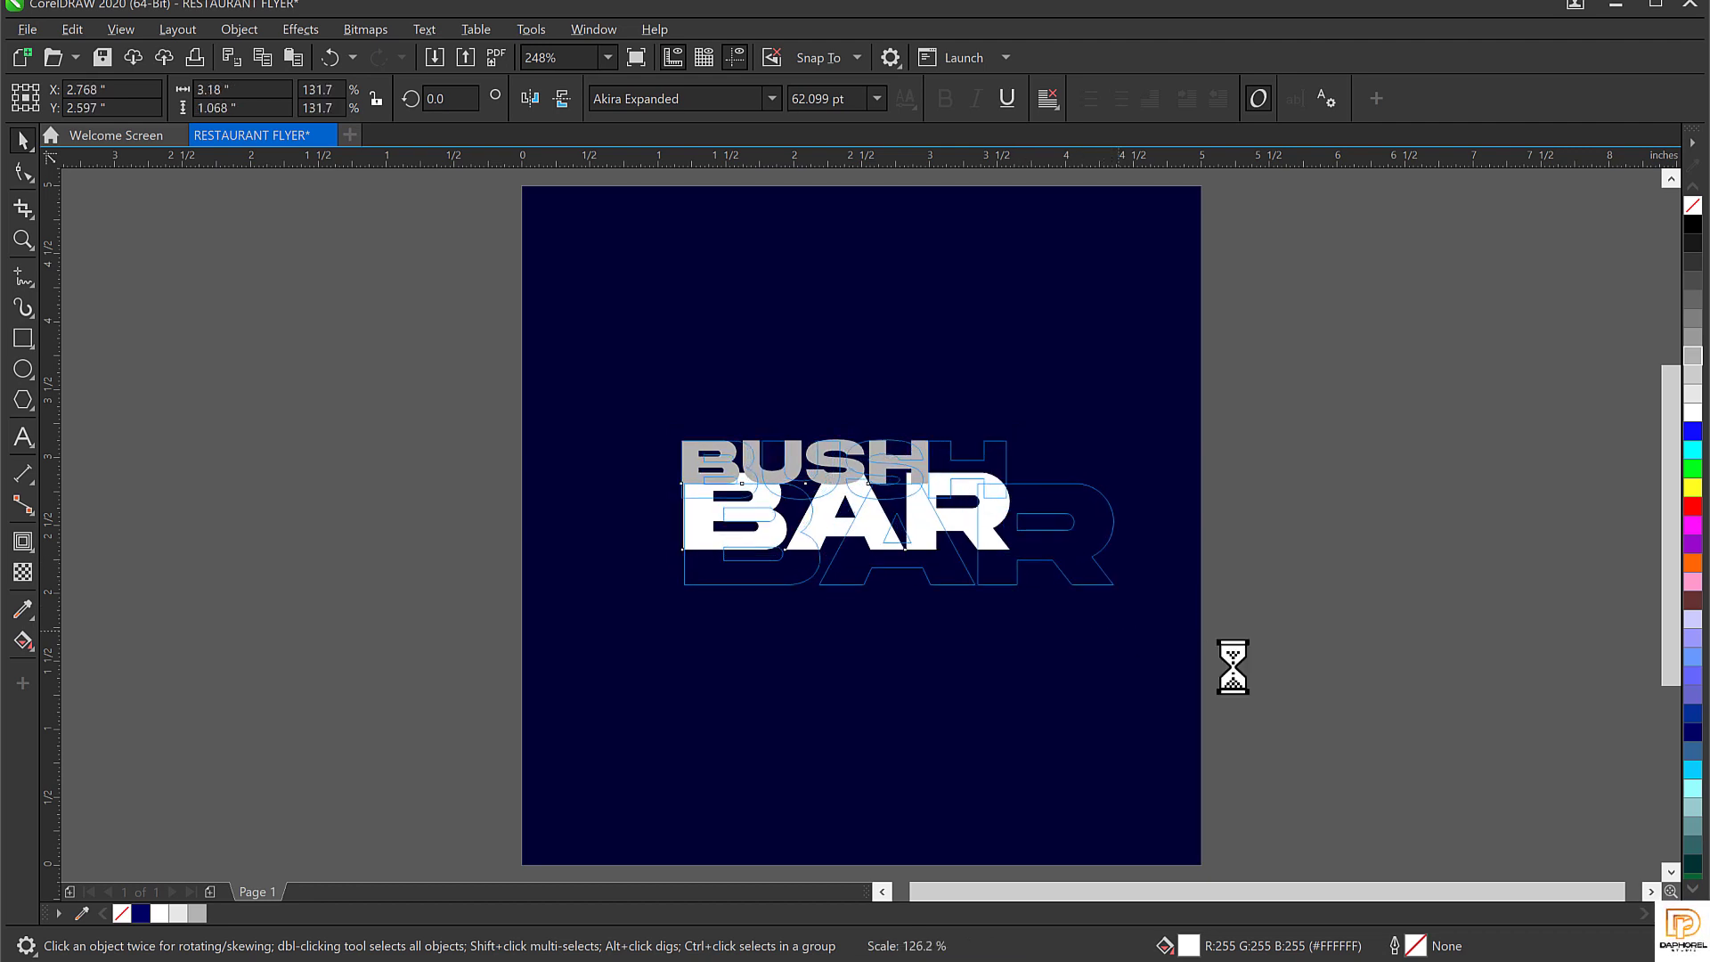
{"action": "left_click", "coordinate": [1283, 554]}
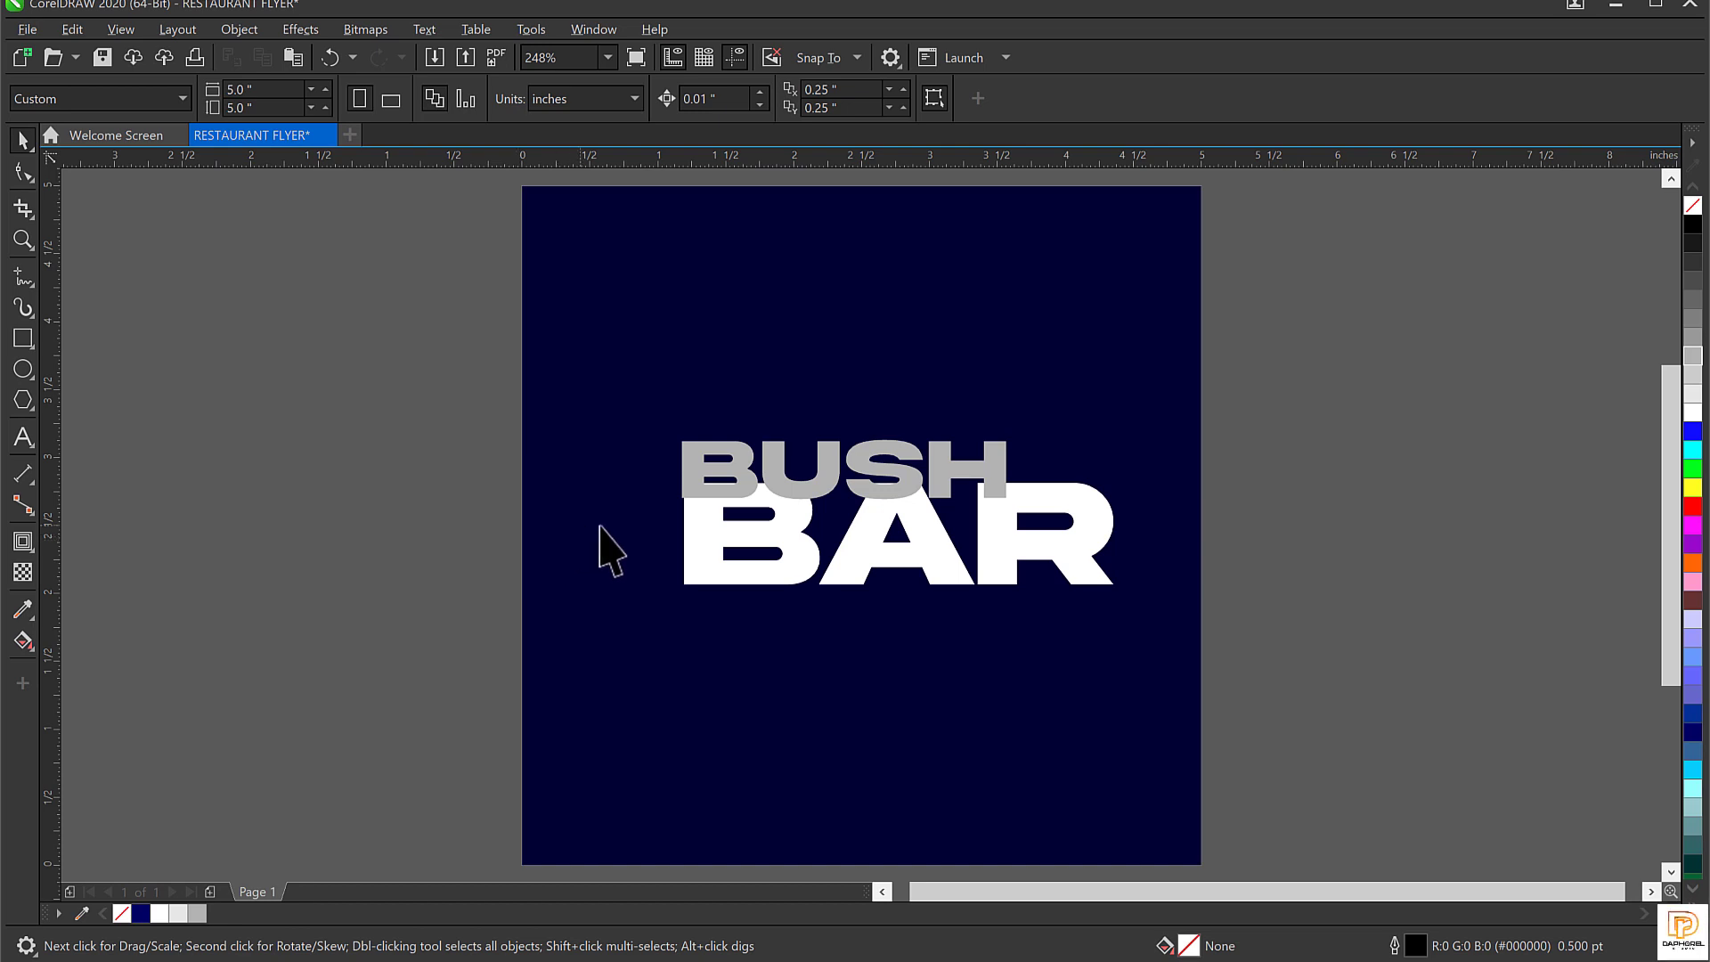
Place a copy of the word BUSH about 0.54 inch directly above the original.
{"action": "left_click", "coordinate": [813, 489]}
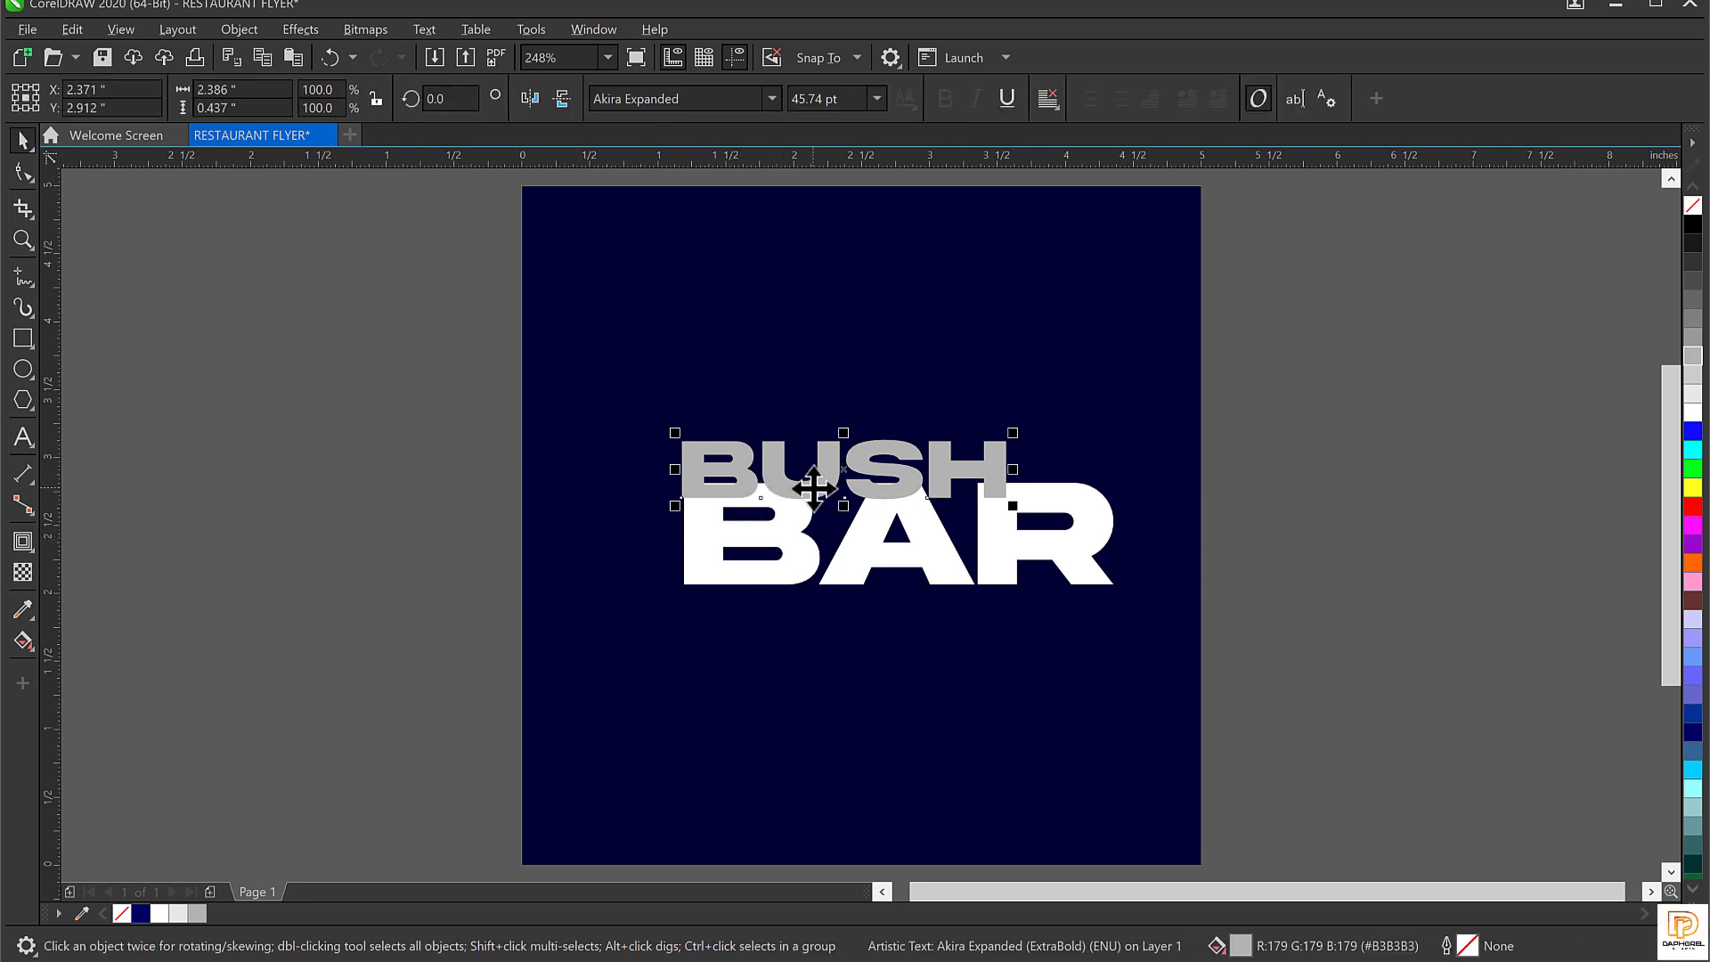
{"action": "left_click_drag", "start_coordinate": [814, 488], "coordinate": [804, 392]}
{"action": "key", "text": "ctrl+z"}
{"action": "key", "text": "ctrl+z"}
{"action": "key", "text": "ctrl+z"}
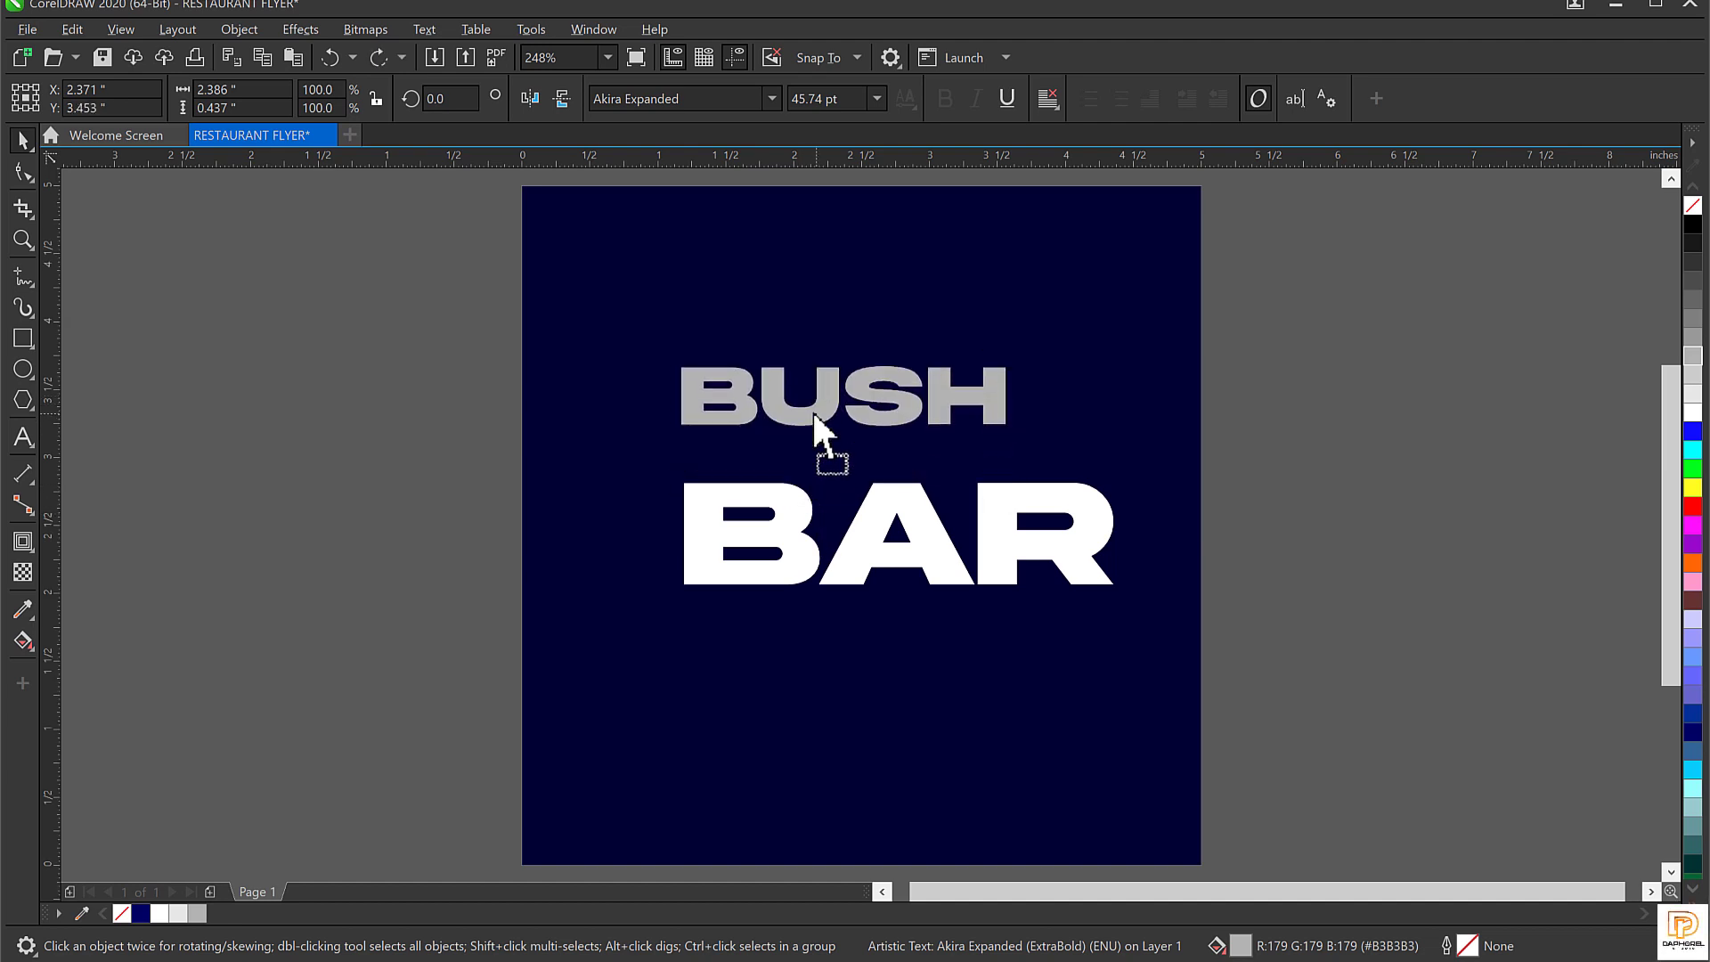
Replace the text of the upper BUSH copy with "We are a Night".
{"action": "double_click", "coordinate": [814, 419]}
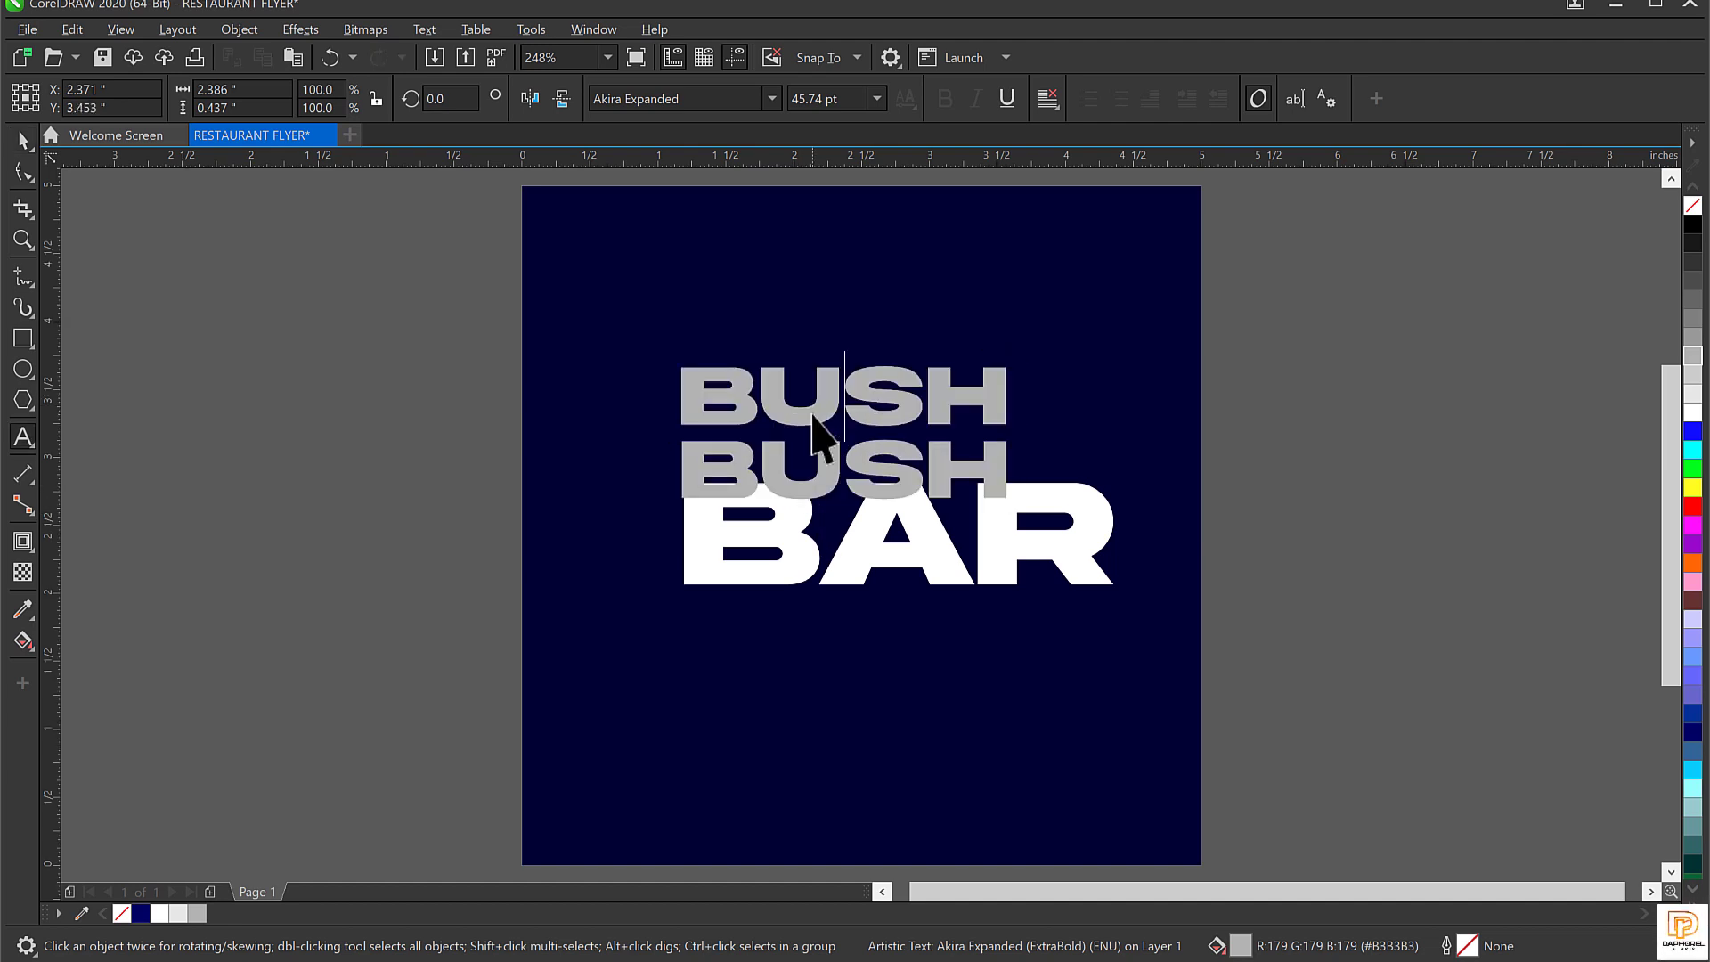
{"action": "key", "text": "ctrl+a"}
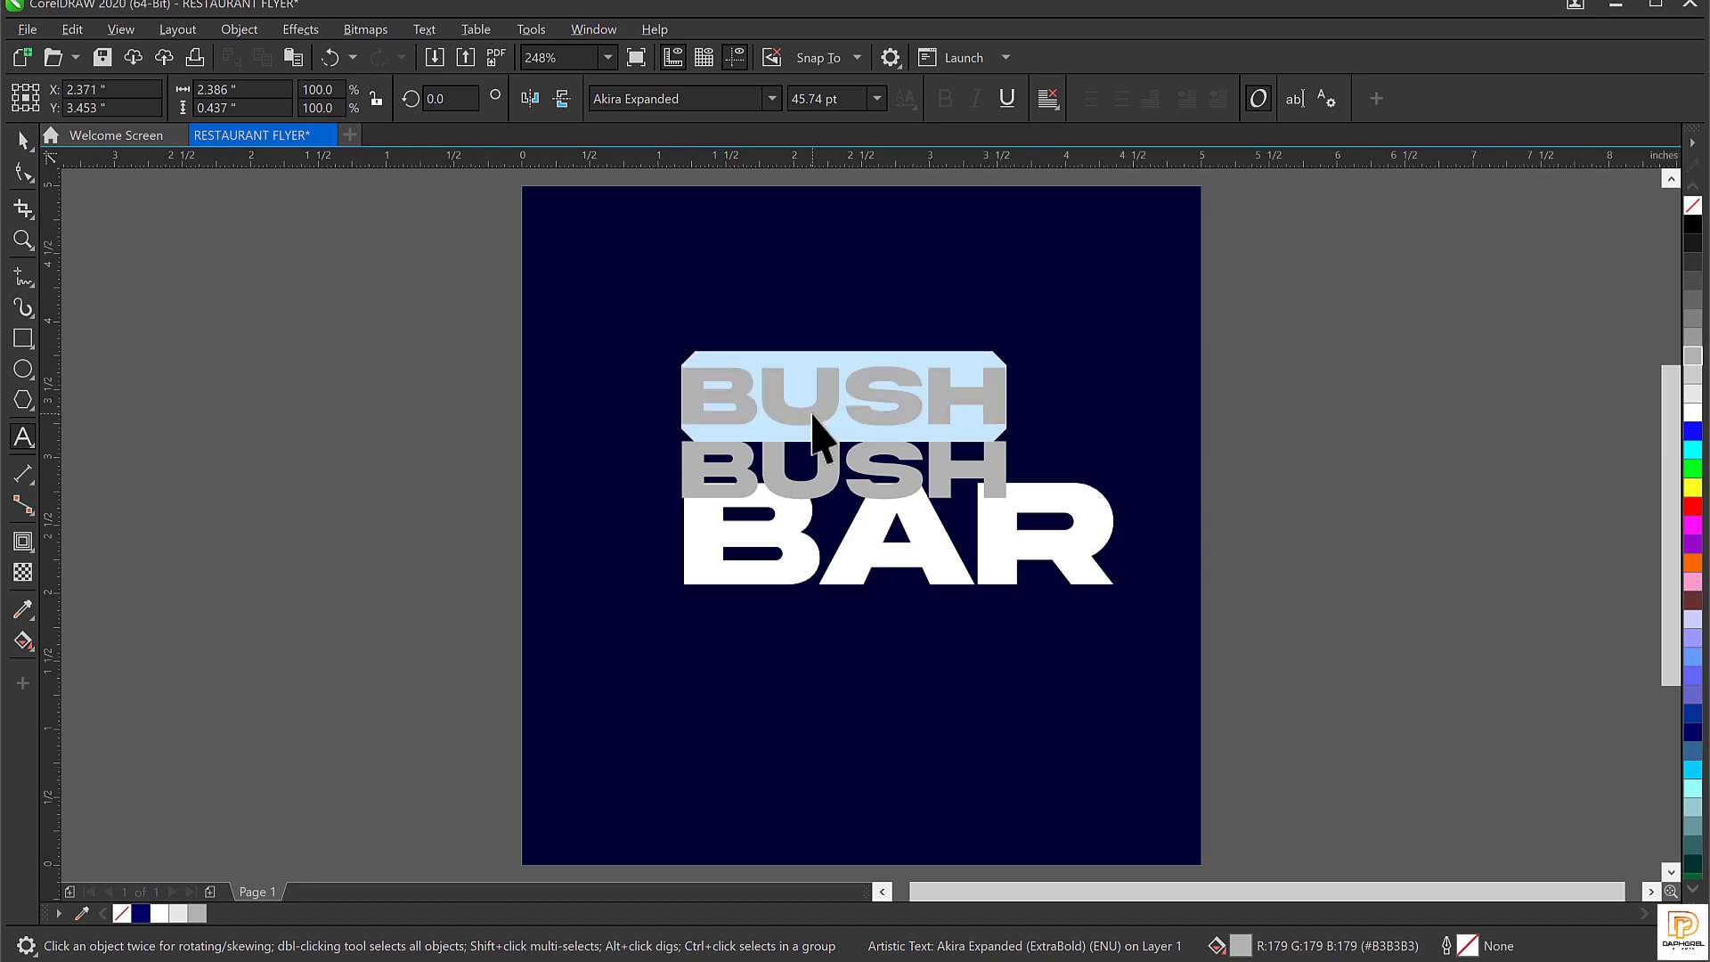
{"action": "type", "text": "WE"}
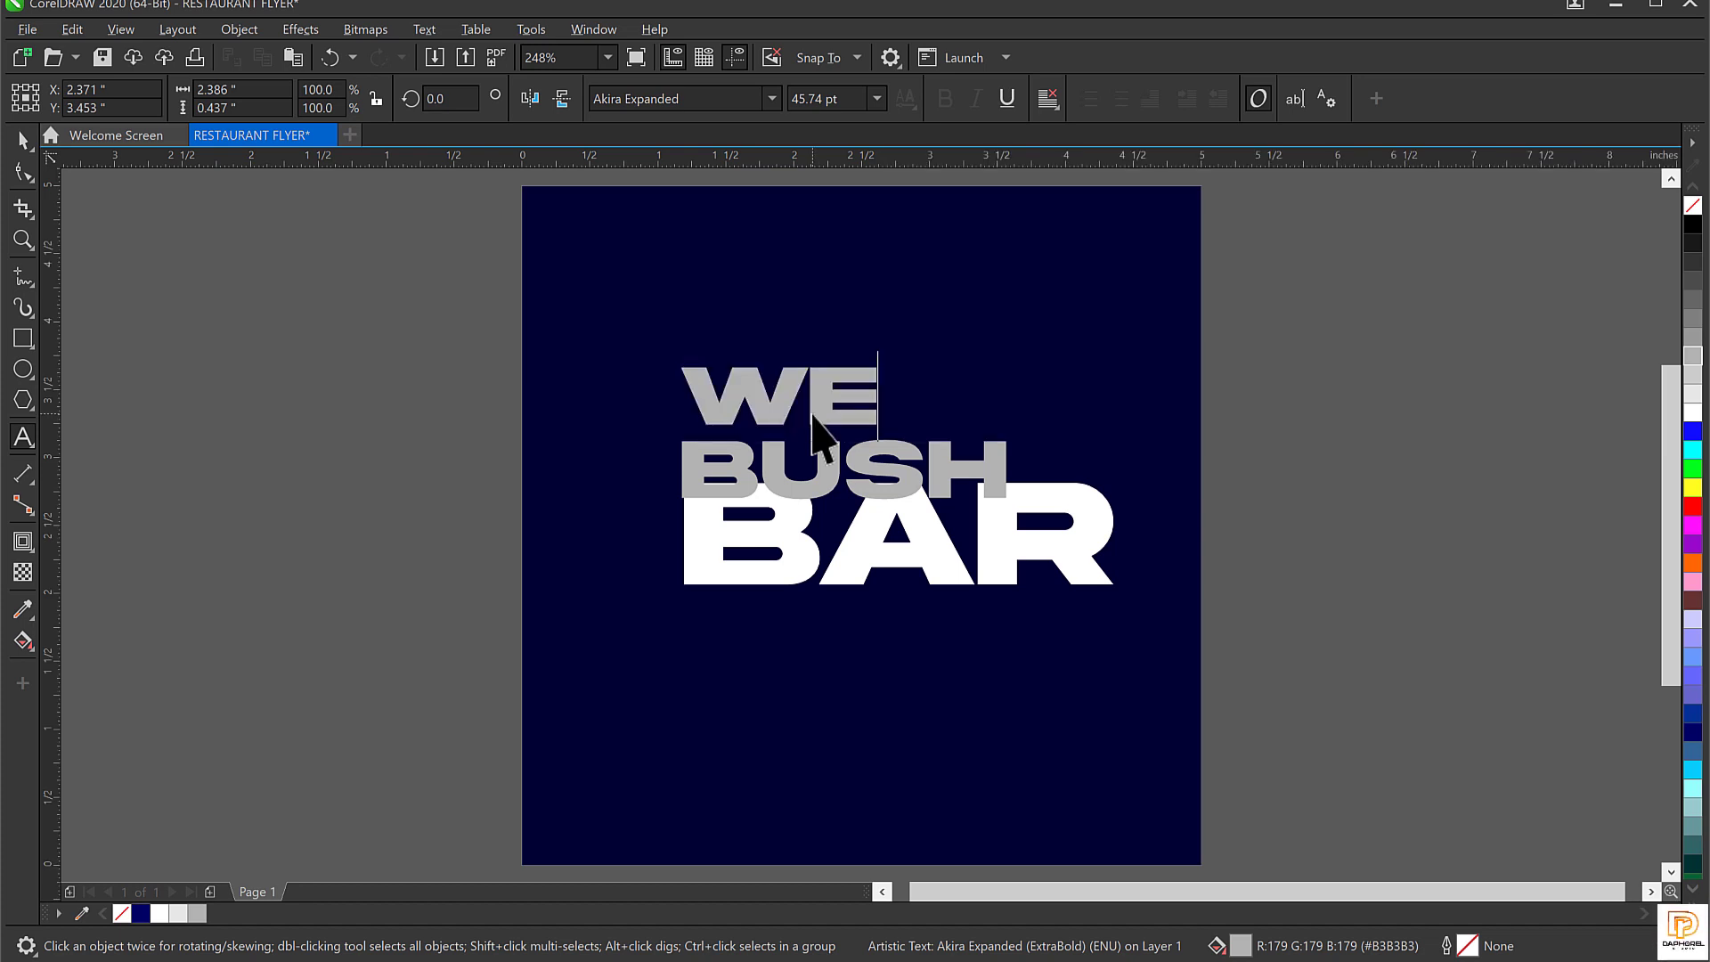
{"action": "type", "text": " ARED"}
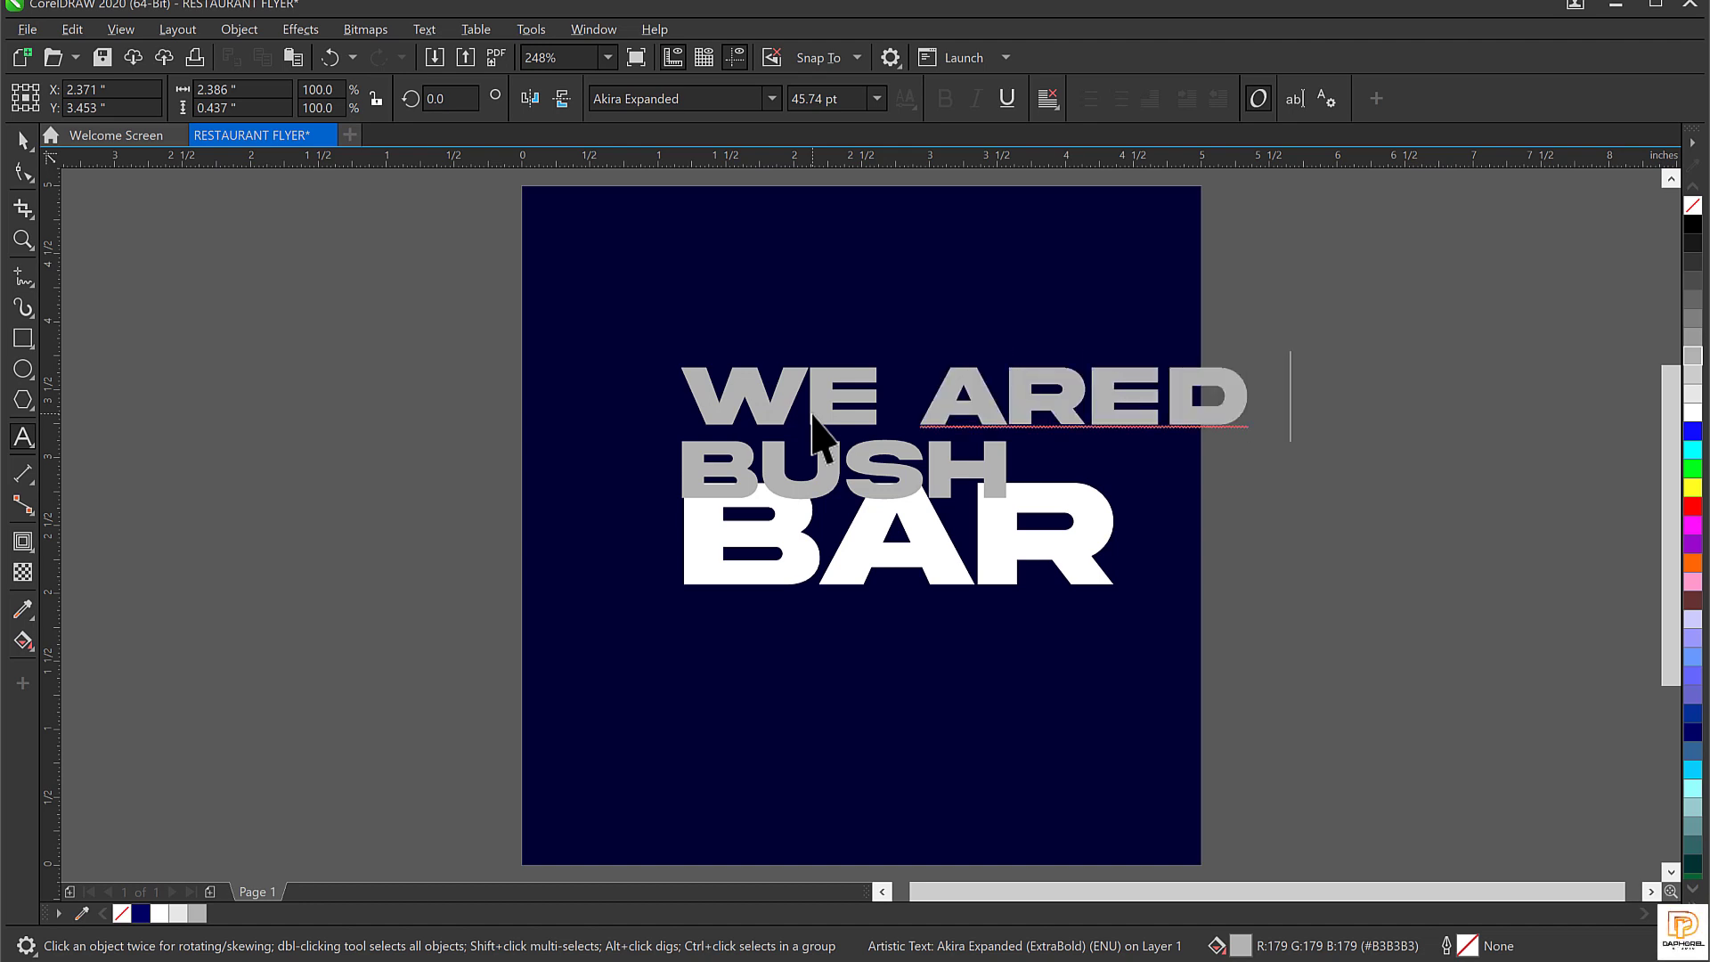
{"action": "key", "text": "BackSpace"}
{"action": "type", "text": "A"}
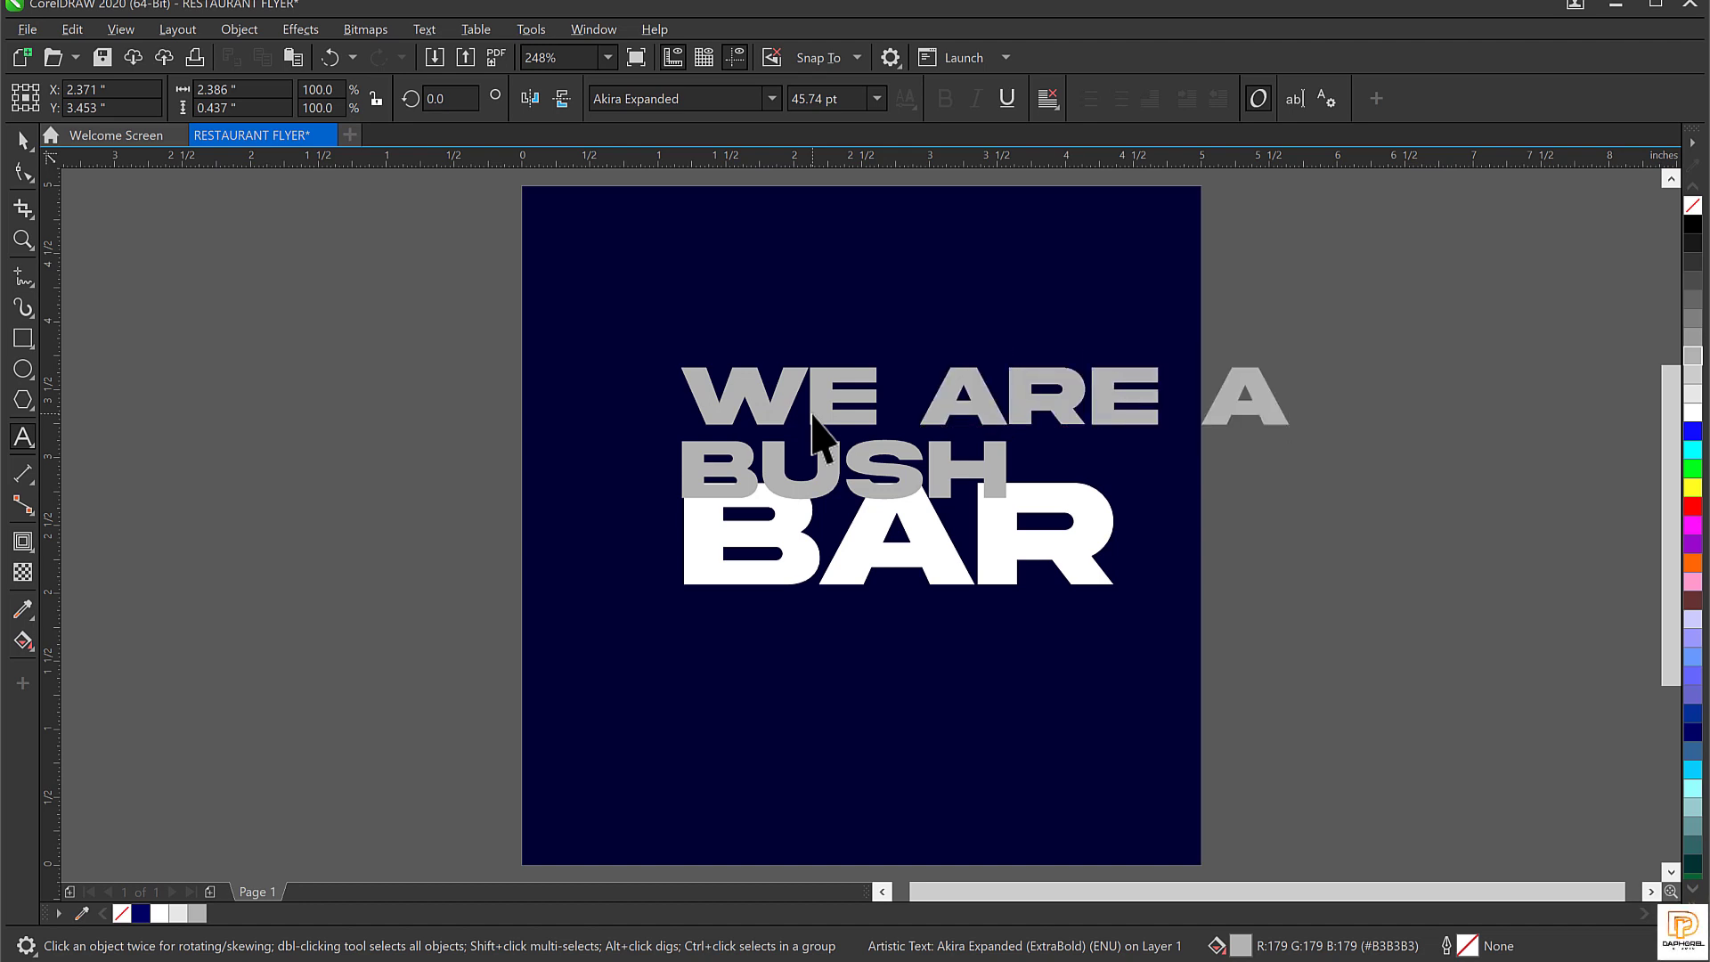
{"action": "type", "text": " NIGHT"}
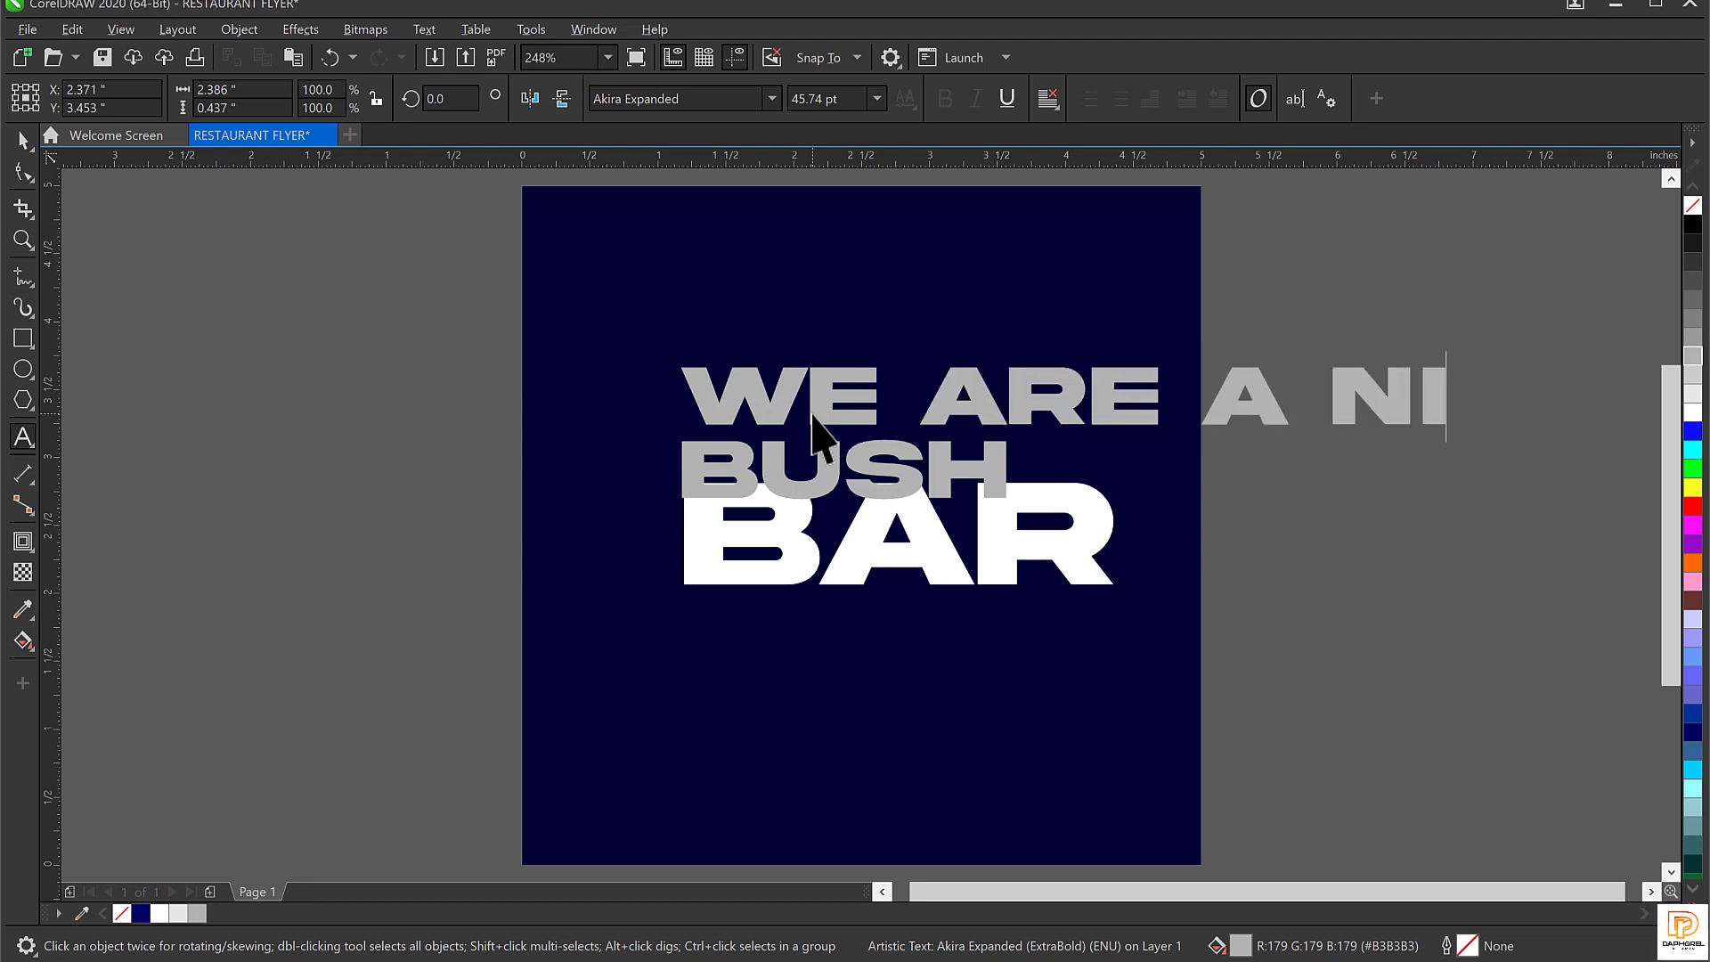
Change the font of the "We are a Night" line to Galano Grotesque.
{"action": "key", "text": "ctrl+space"}
{"action": "left_click", "coordinate": [697, 98]}
{"action": "type", "text": "g"}
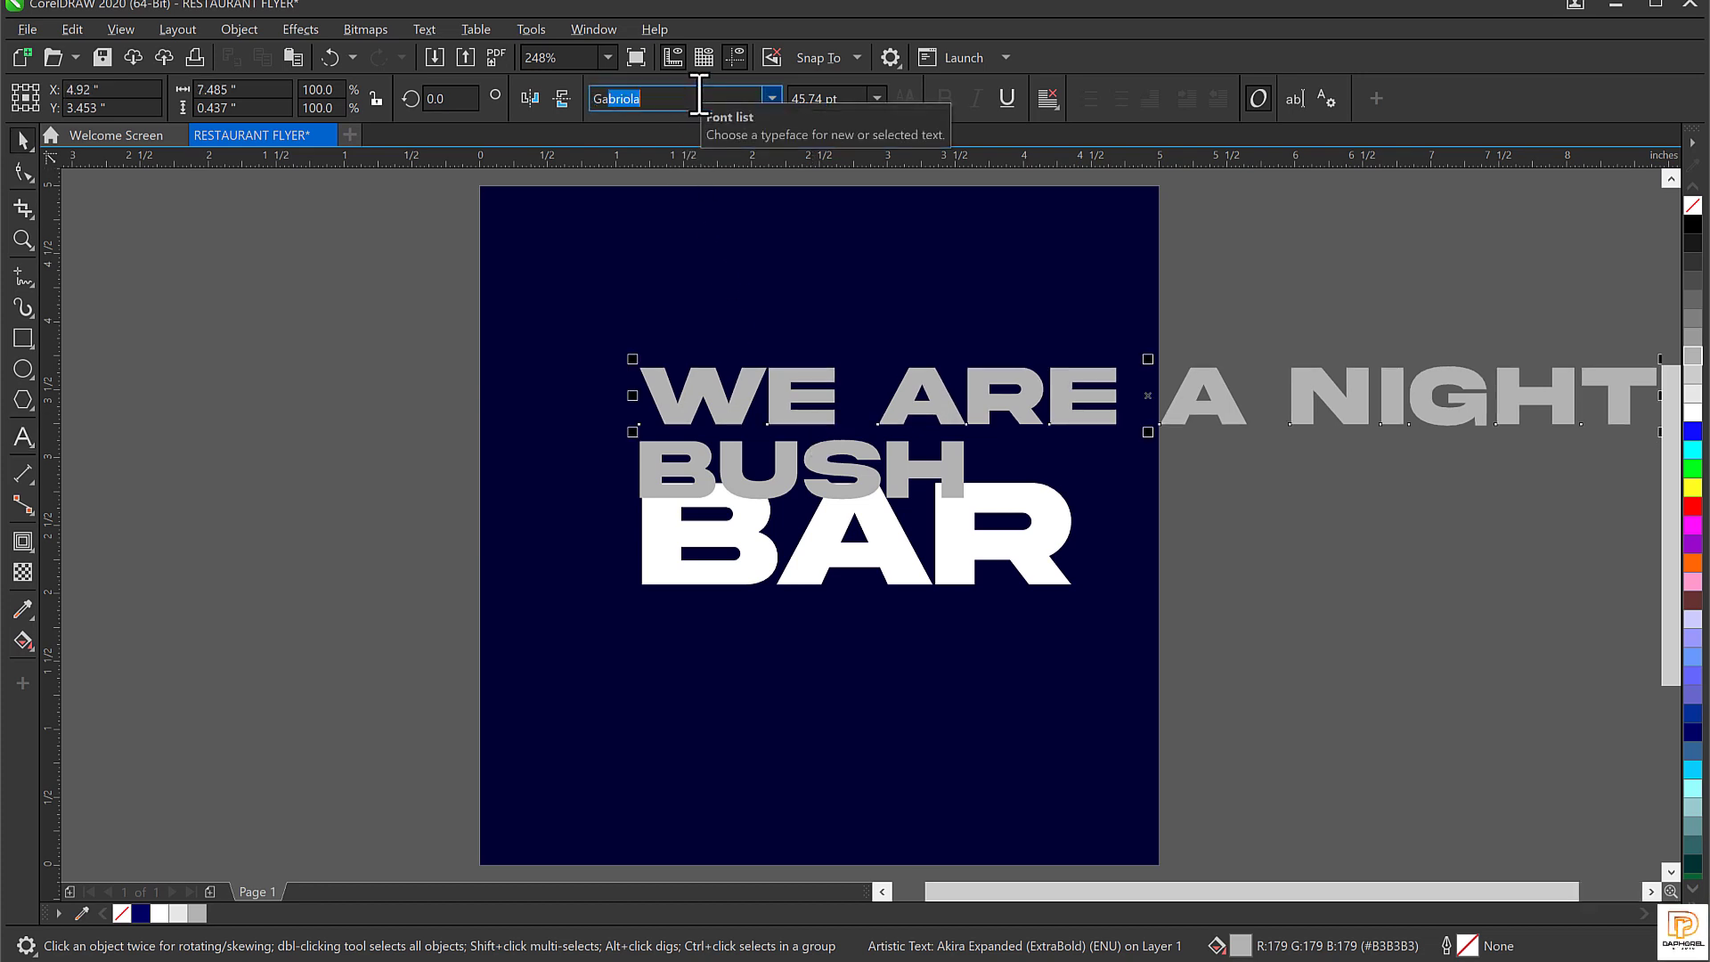
{"action": "type", "text": "ala"}
{"action": "key", "text": "Return"}
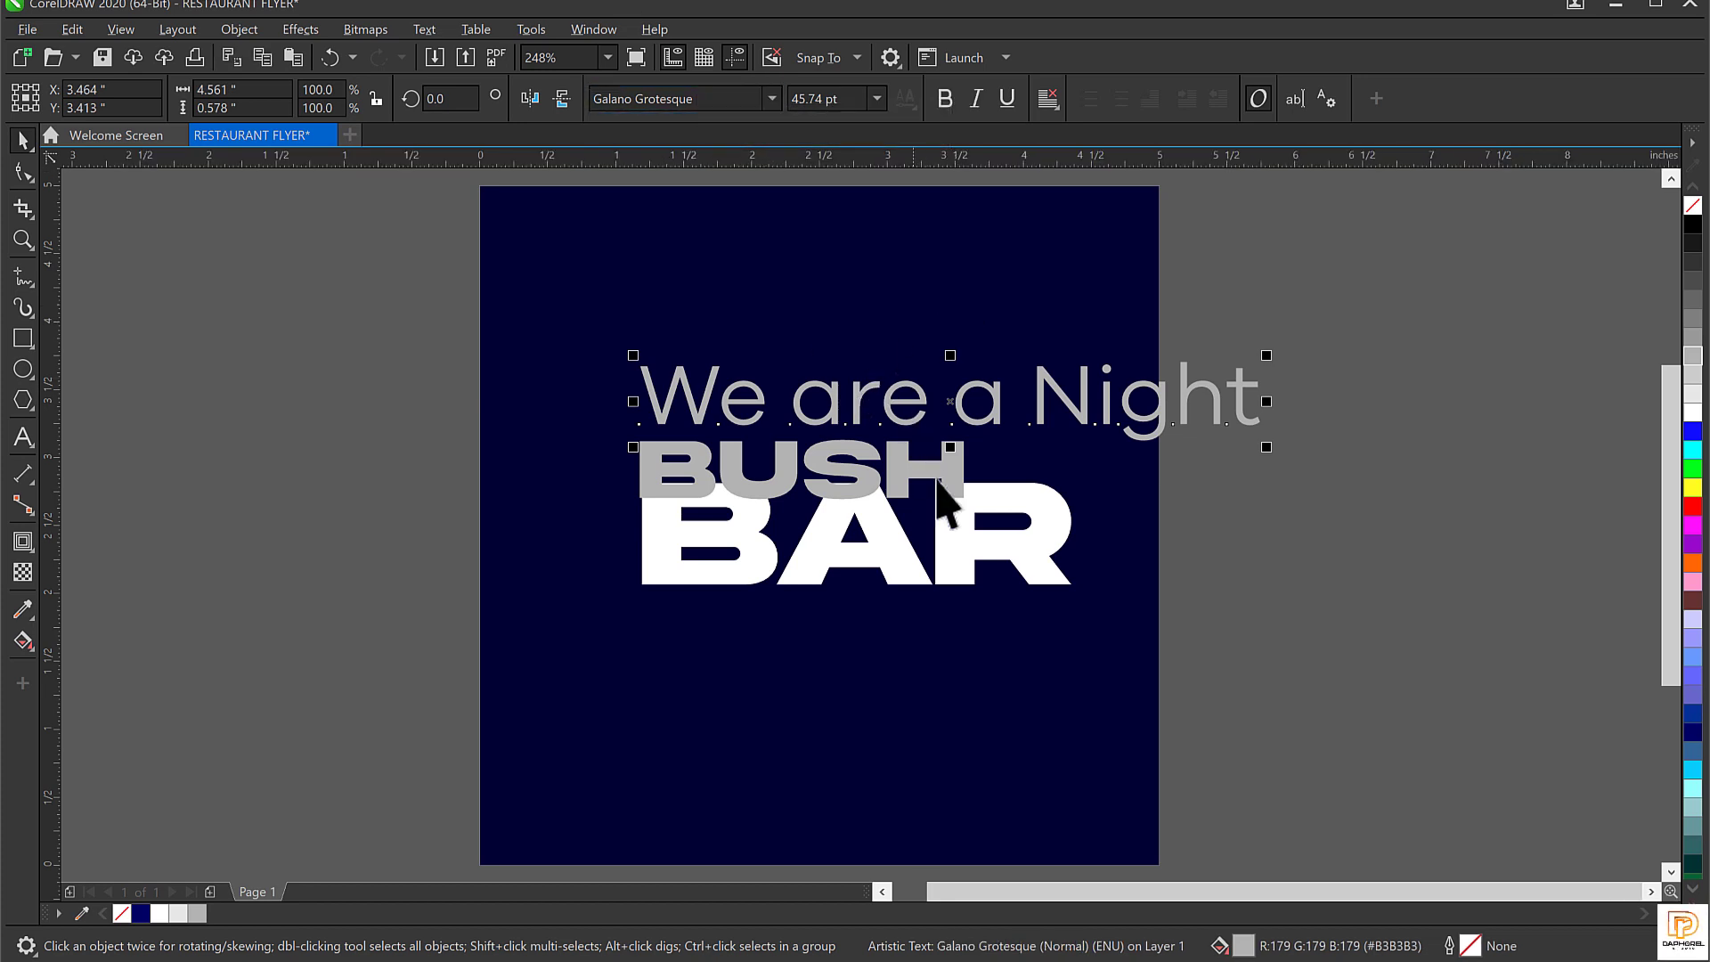
Try shrinking the "We are a Night" line slightly and stretching it vertically.
{"action": "left_click_drag", "start_coordinate": [1271, 353], "coordinate": [1229, 283]}
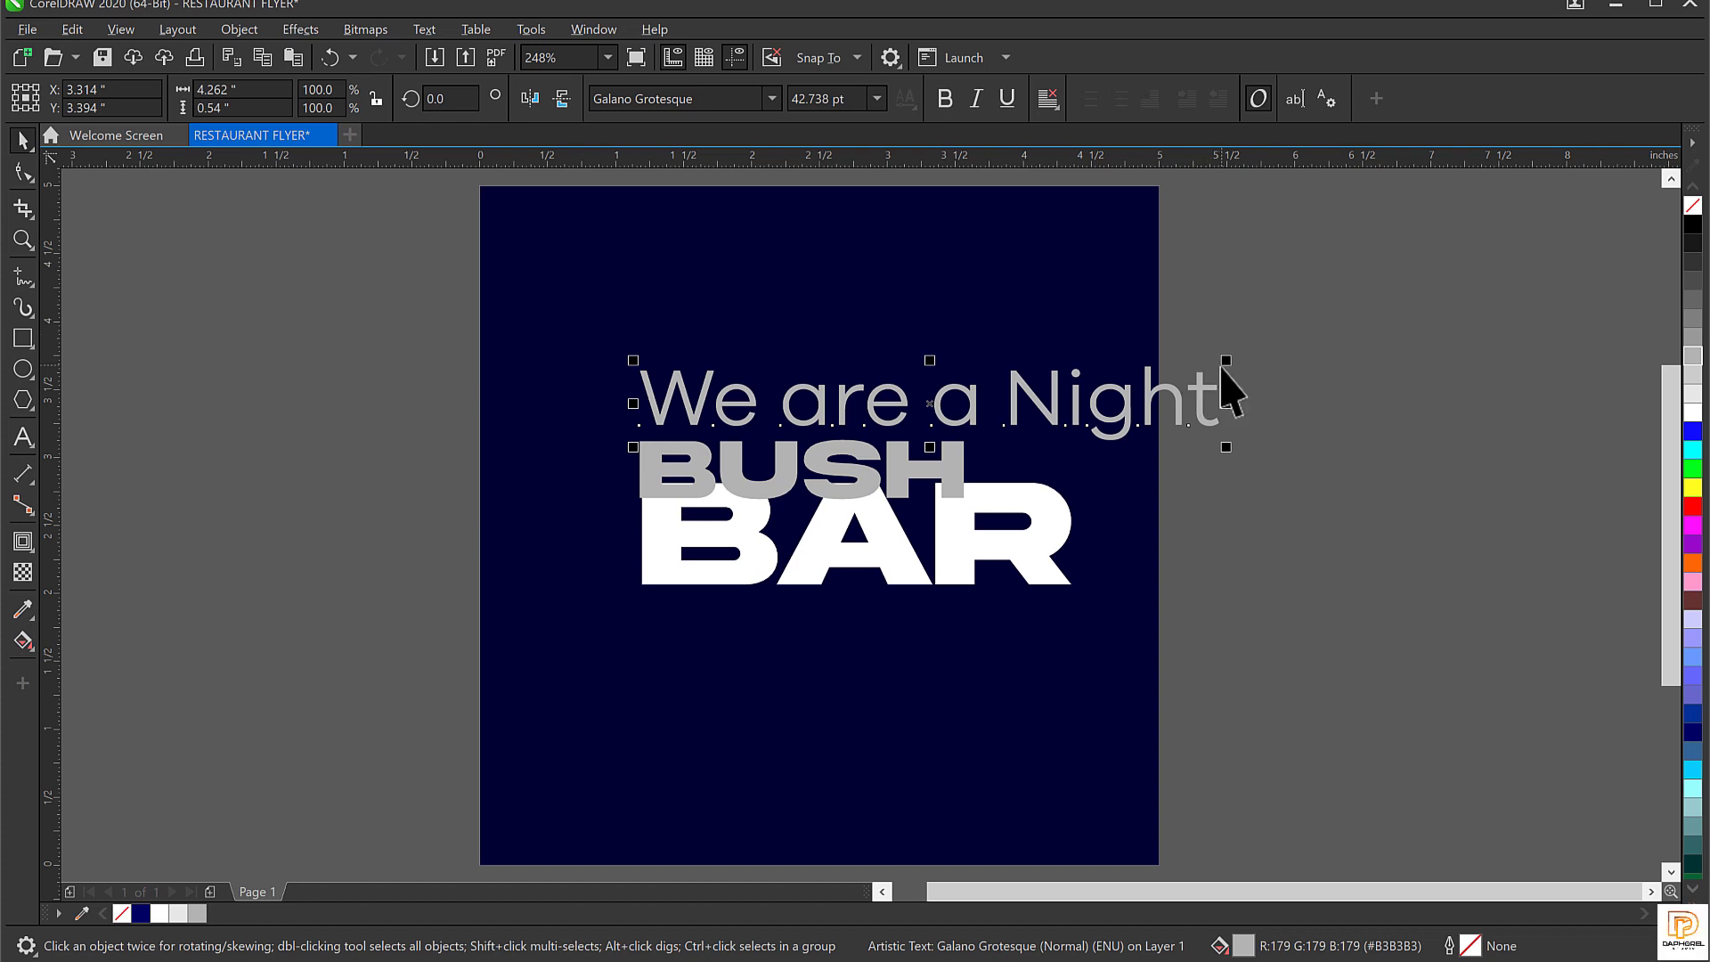
{"action": "left_click_drag", "start_coordinate": [930, 360], "coordinate": [926, 265]}
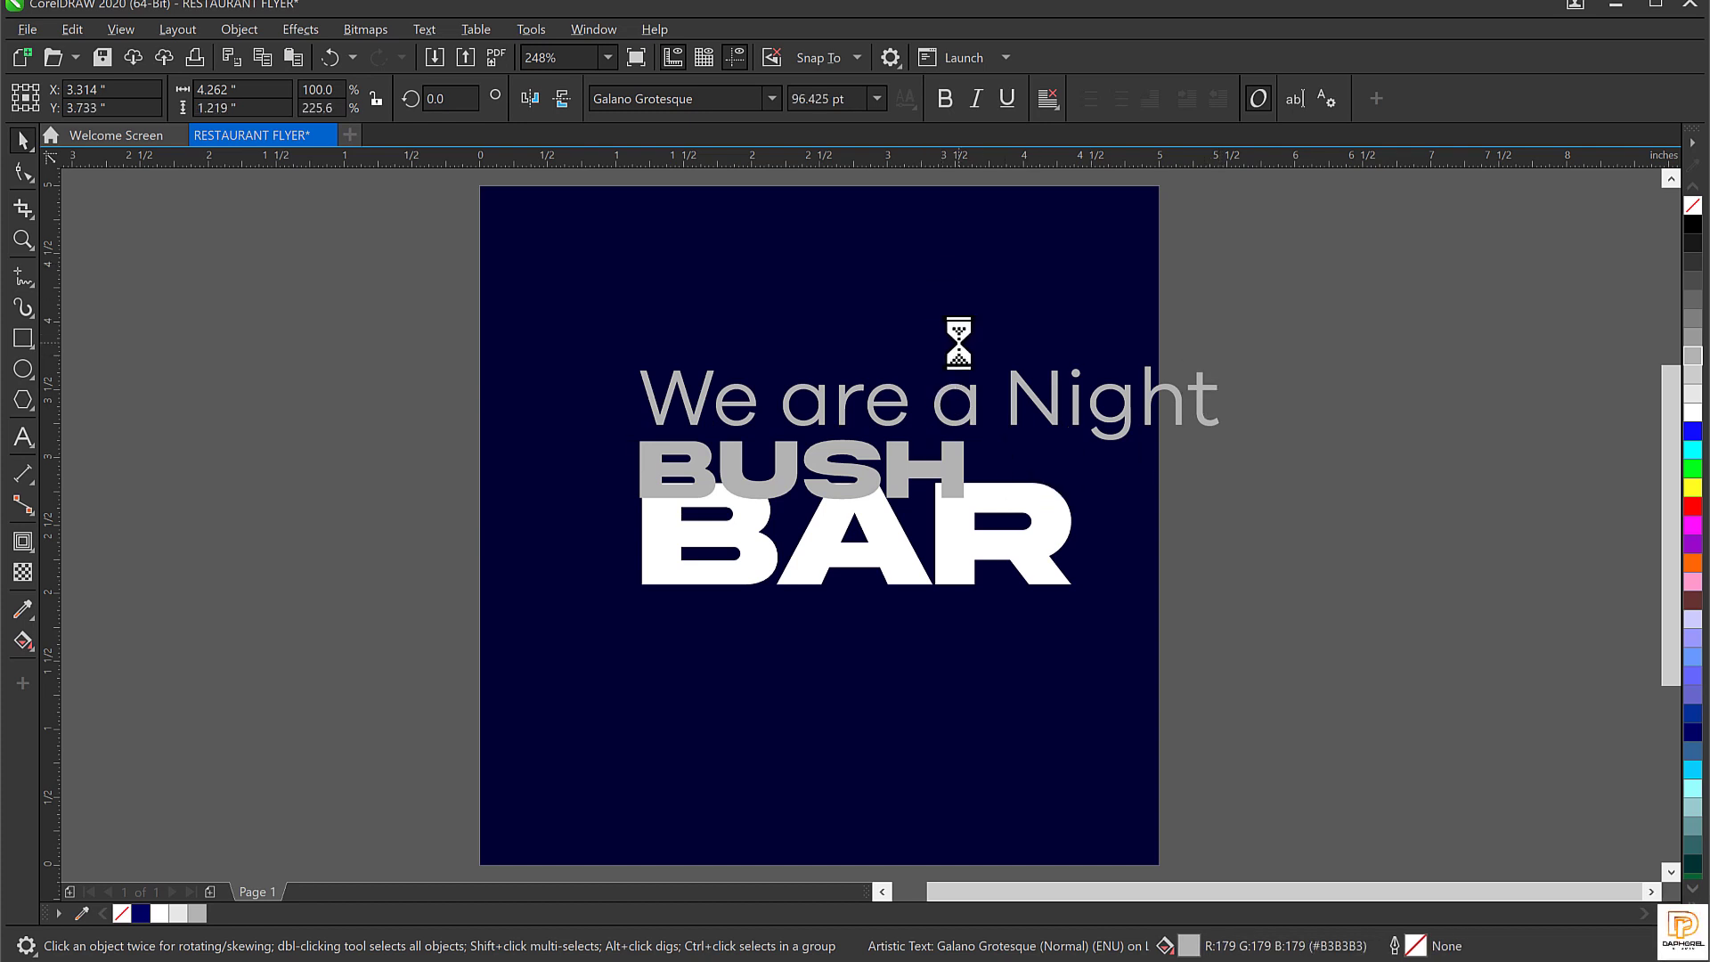
{"action": "key", "text": "ctrl+z"}
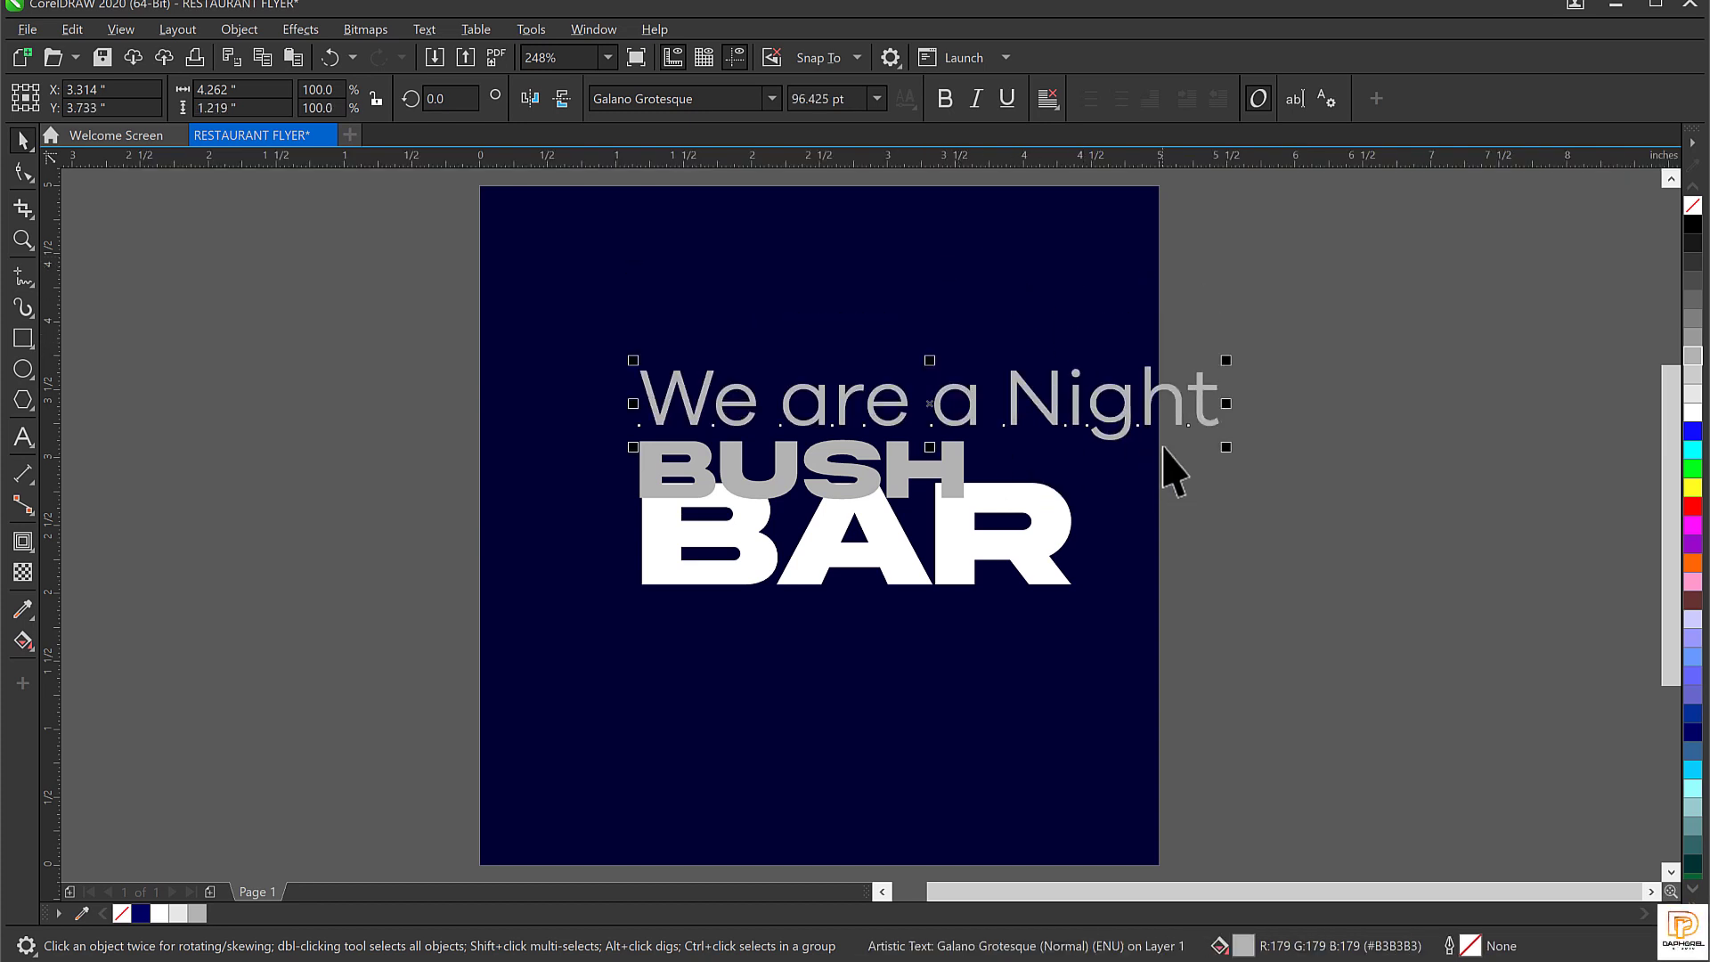
Reduce the "We are a Night" line to about 17 pt and slightly tighten its character spacing.
{"action": "left_click_drag", "start_coordinate": [842, 99], "coordinate": [753, 105]}
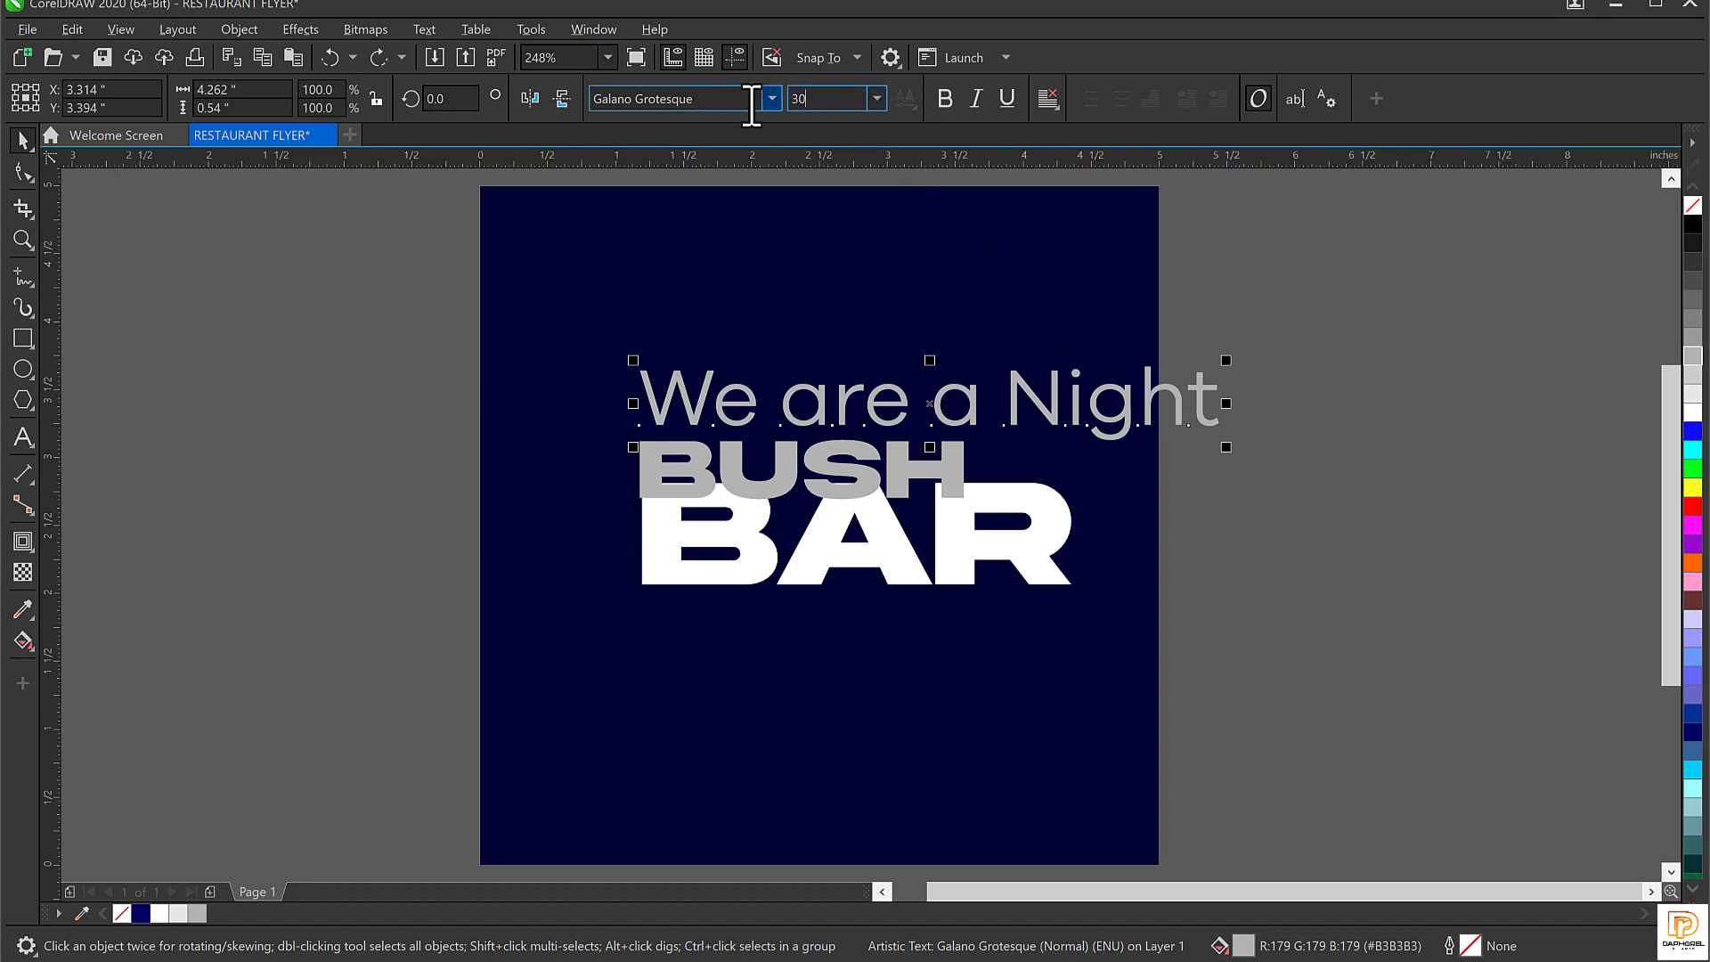
{"action": "key", "text": "Return"}
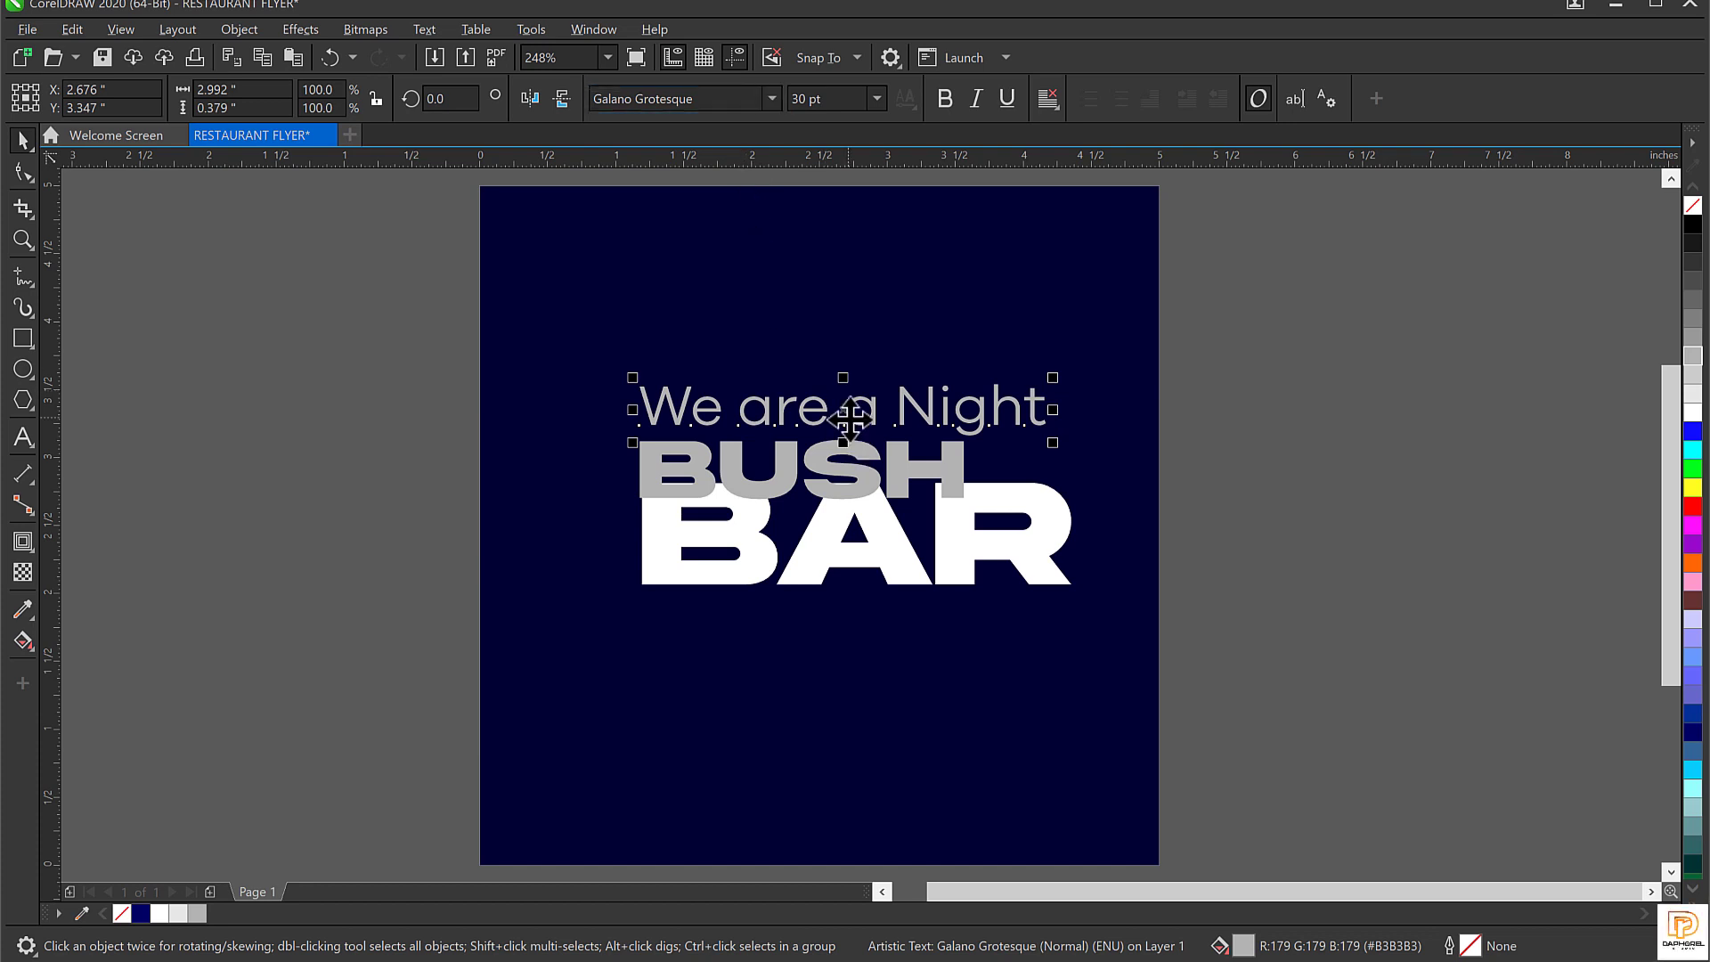
{"action": "left_click_drag", "start_coordinate": [1051, 376], "coordinate": [877, 387]}
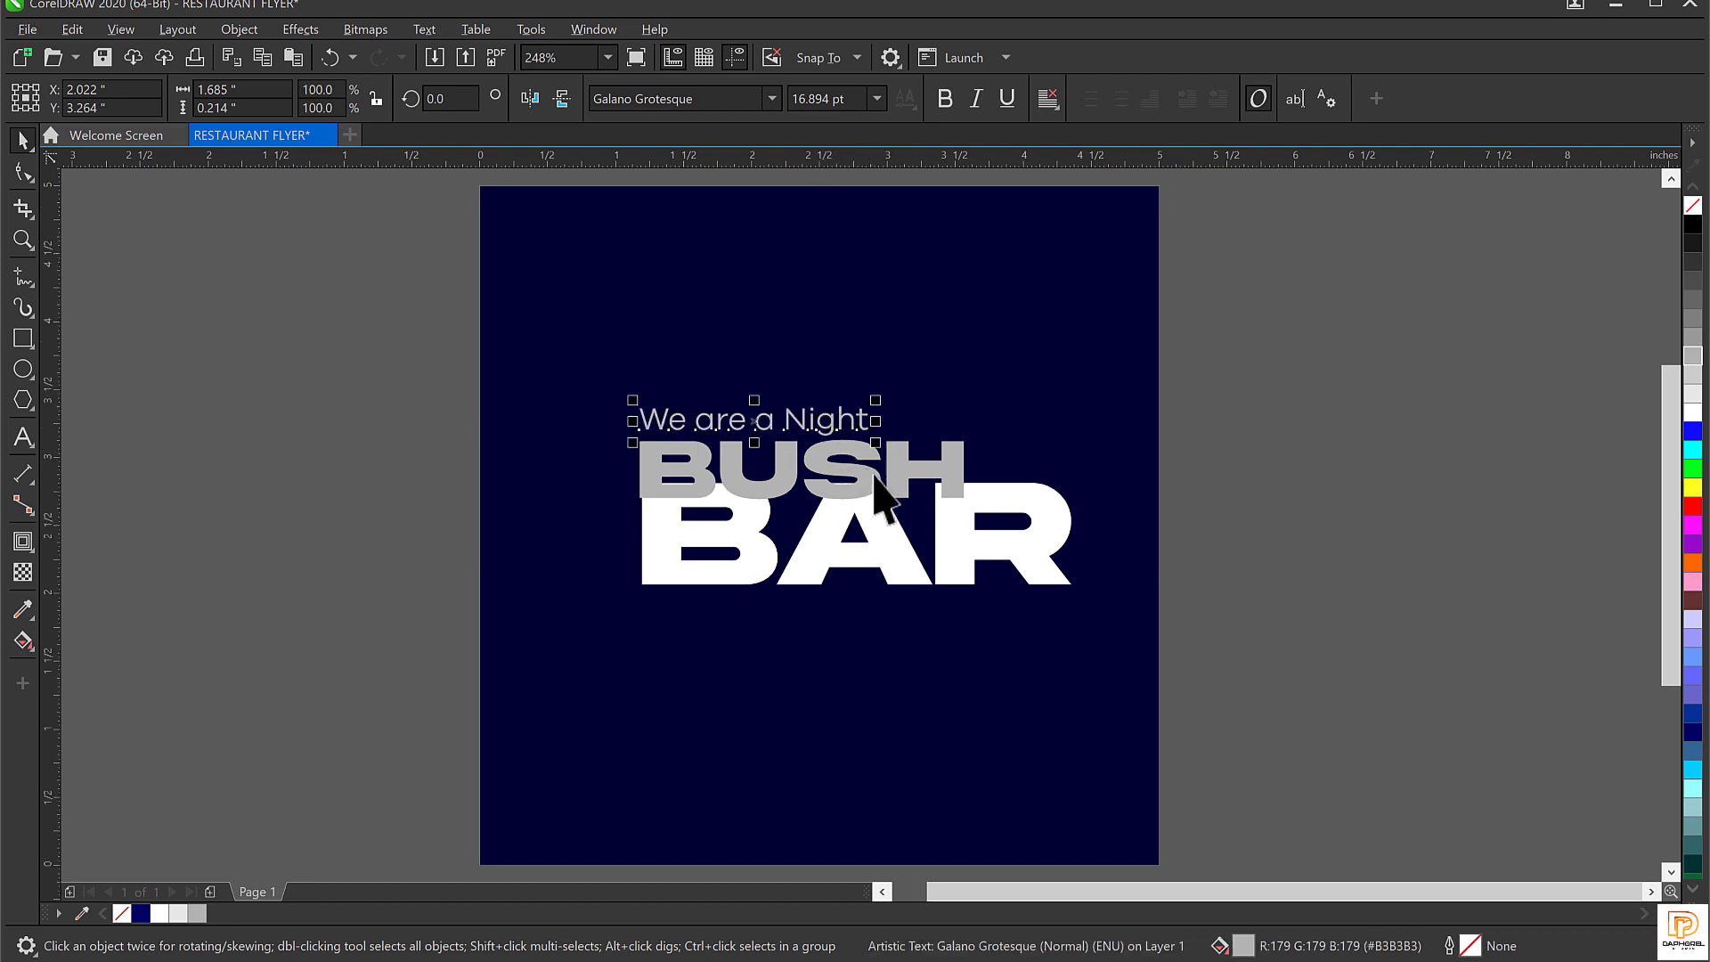
{"action": "key", "text": "F10"}
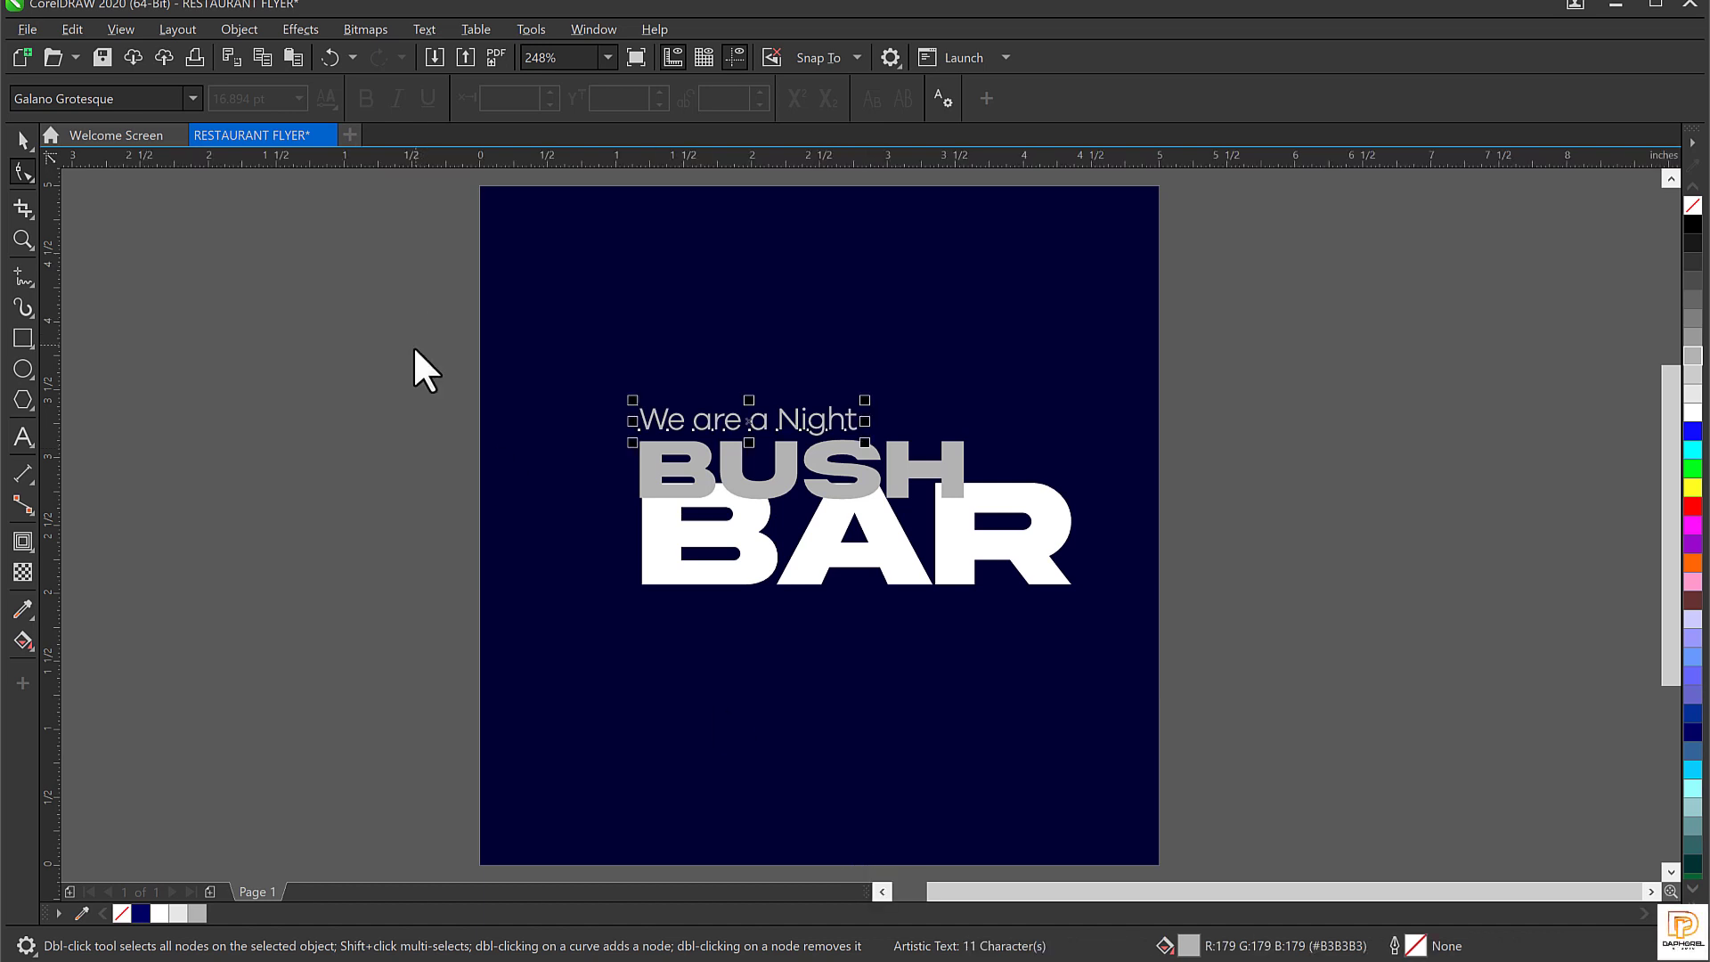
{"action": "key", "text": "space"}
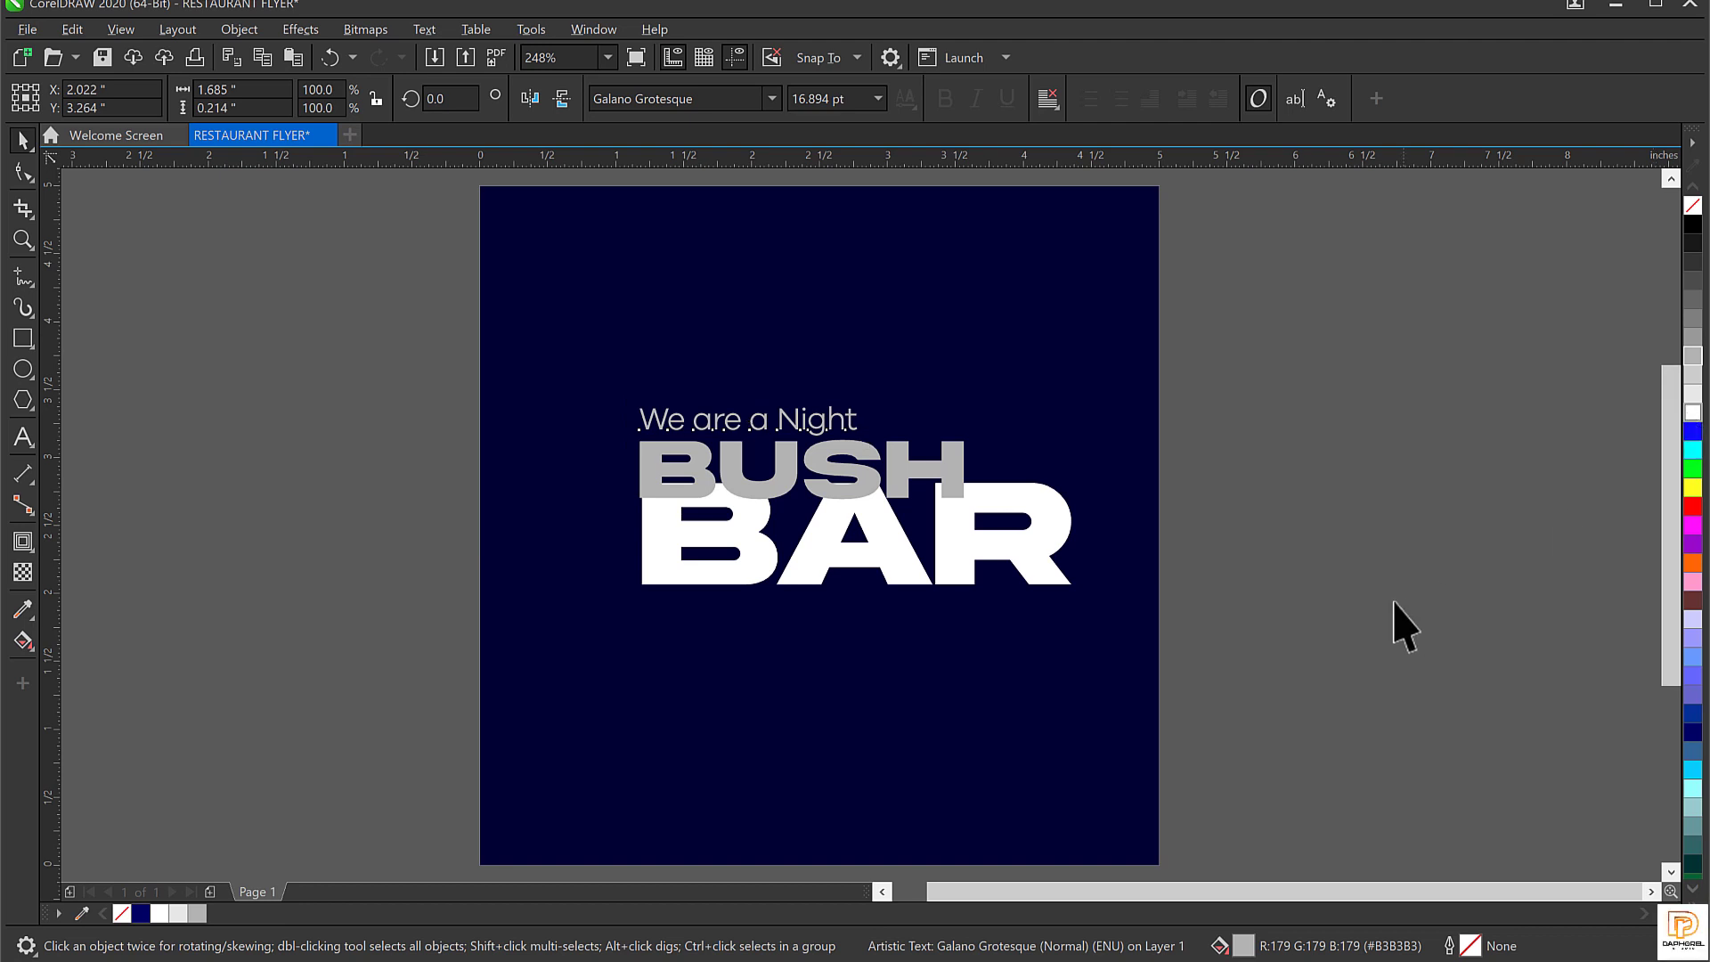
Fill the "We are a Night" line and the word BUSH with white.
{"action": "left_click", "coordinate": [802, 488]}
{"action": "left_click", "coordinate": [929, 478]}
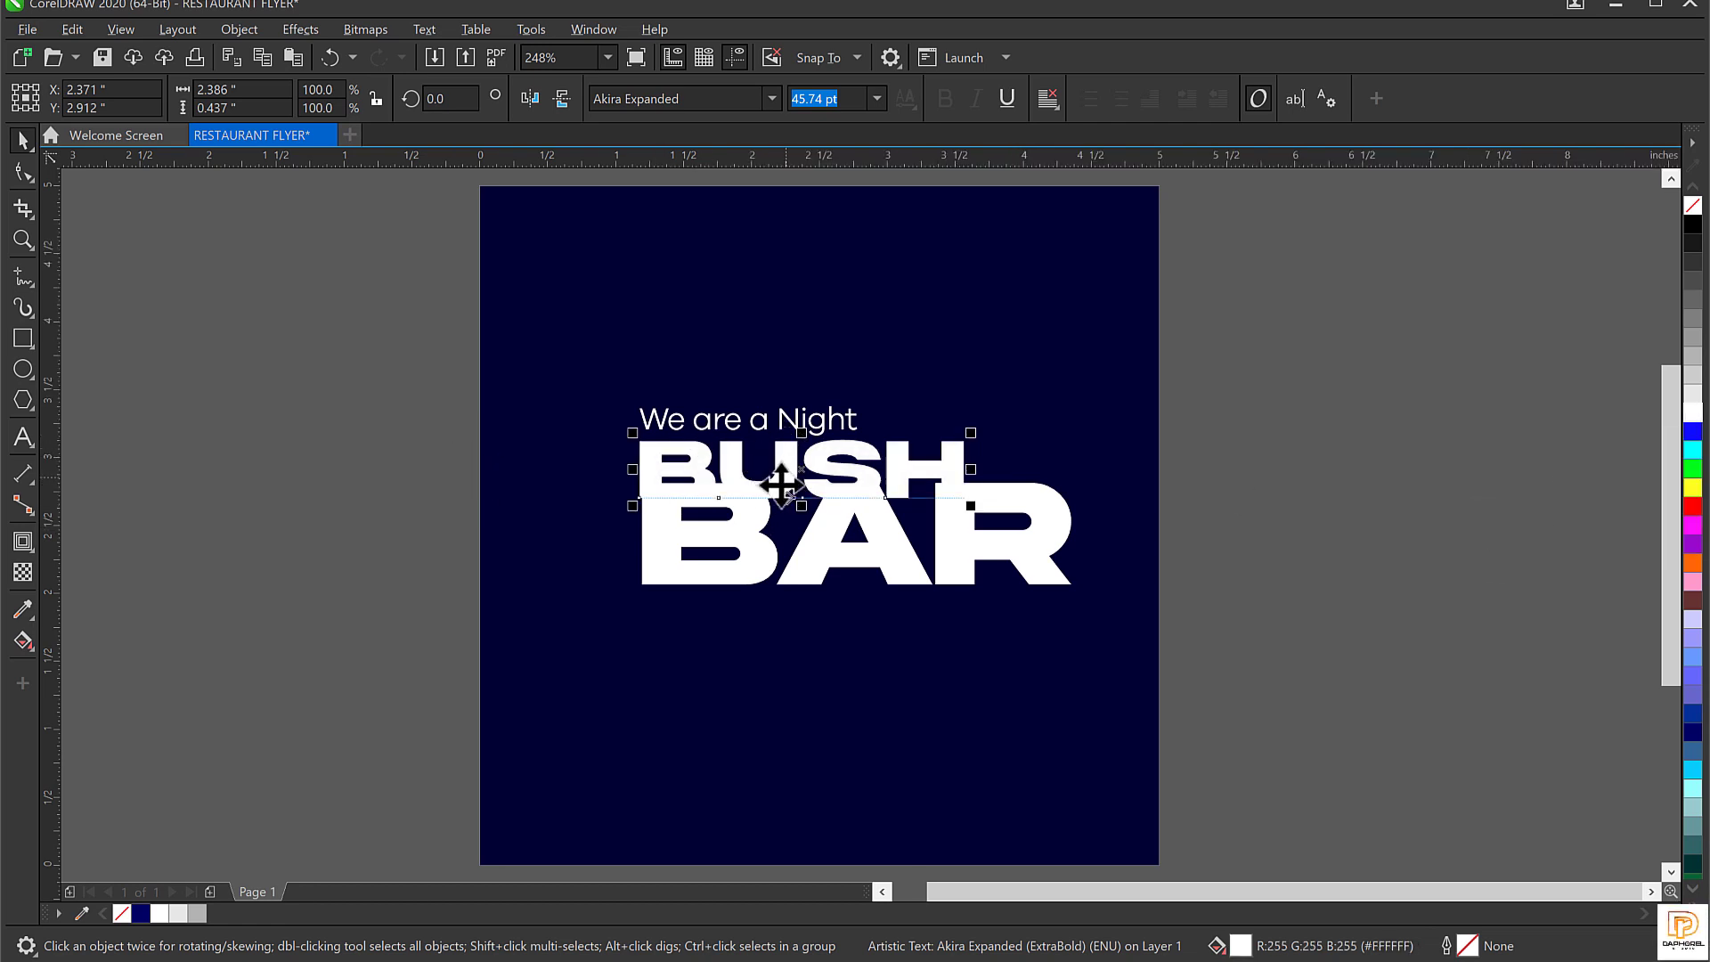
{"action": "left_click", "coordinate": [1241, 419]}
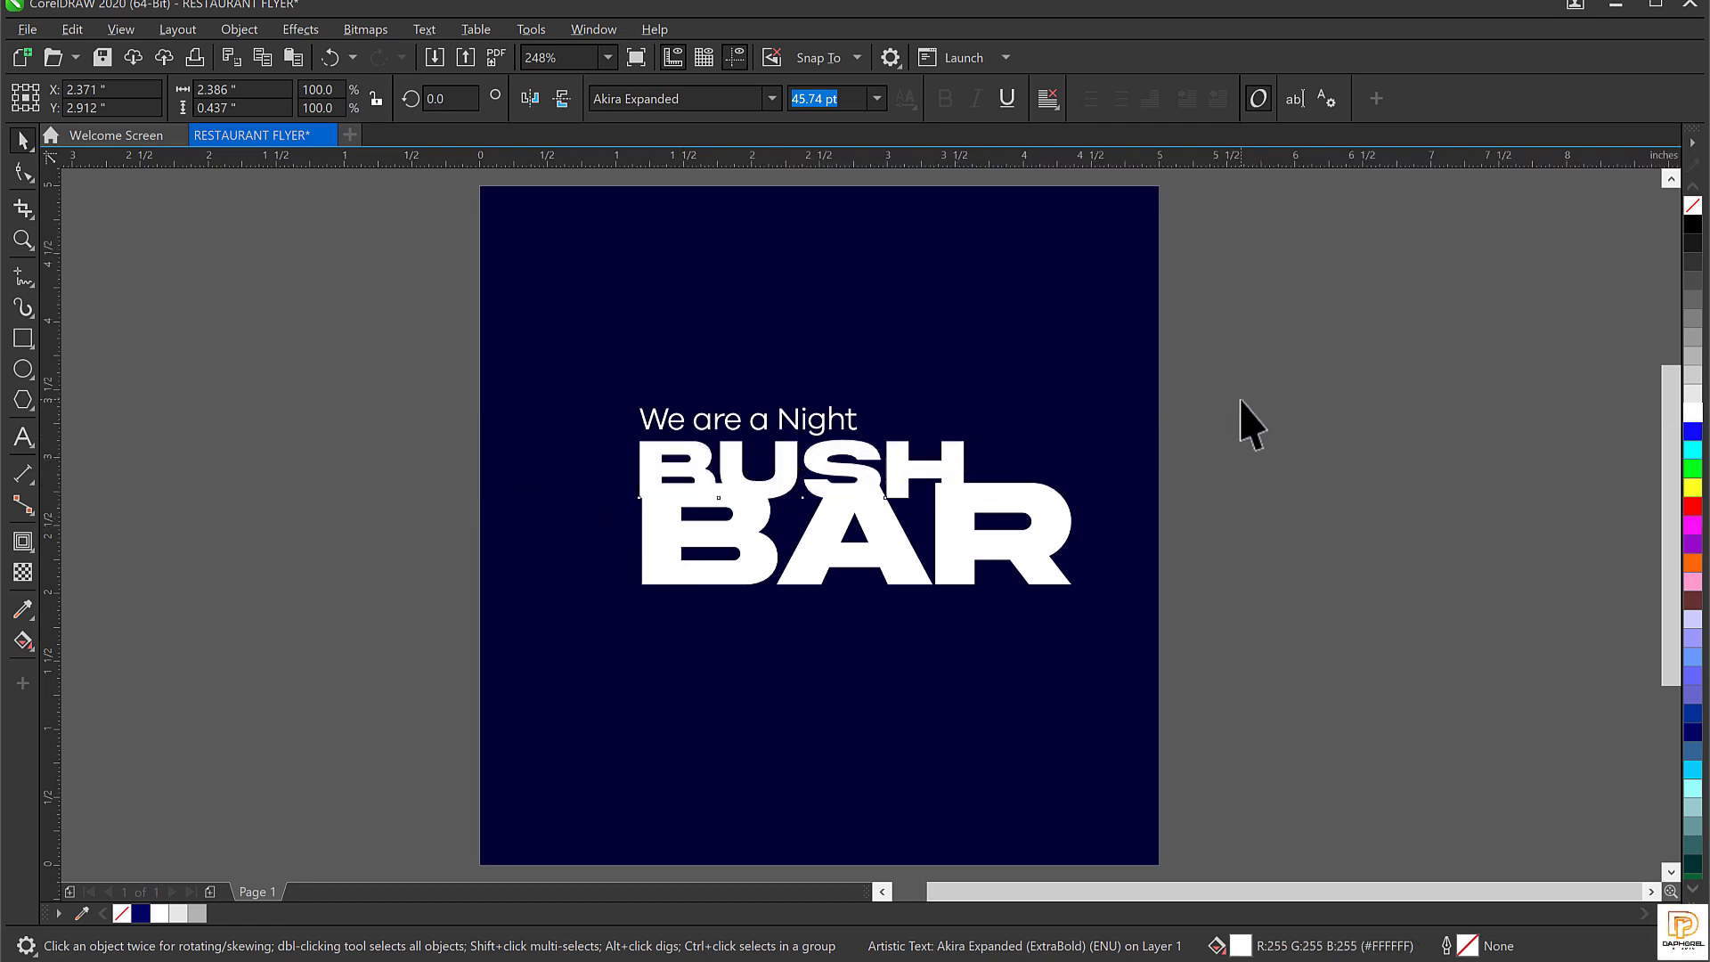
Duplicate the "We are a Night" line below BAR and replace its text with "Mainland delivery" and "starts from" on two lines.
{"action": "left_click", "coordinate": [847, 426]}
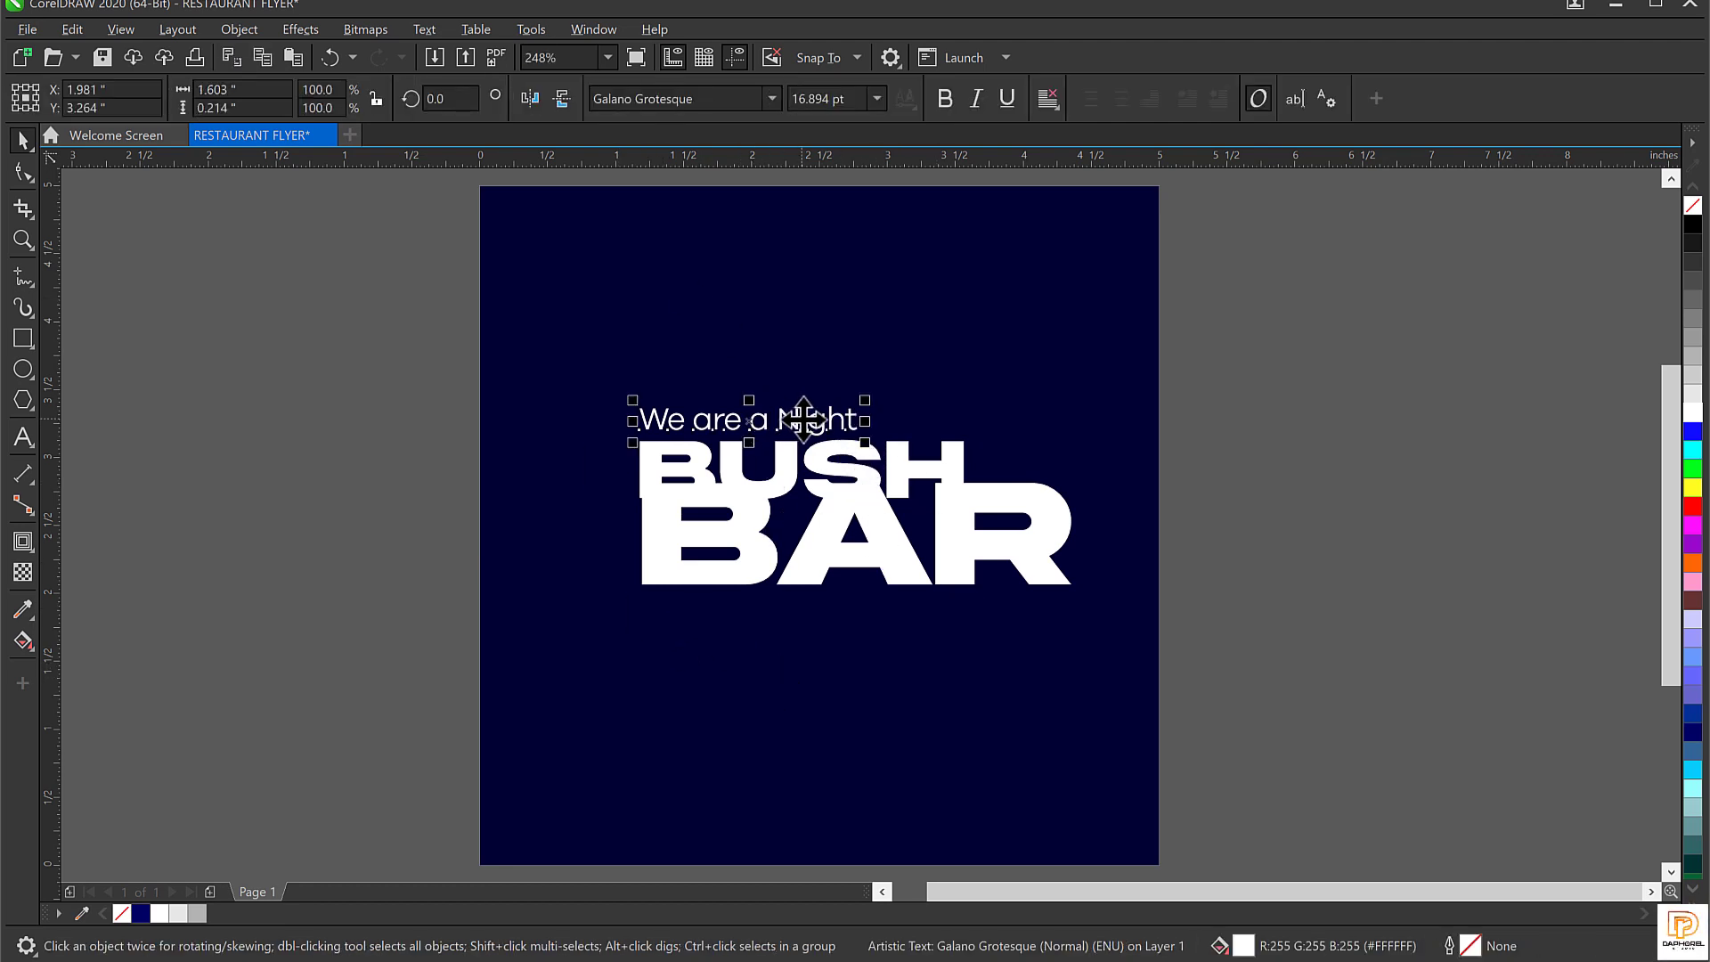
{"action": "left_click_drag", "start_coordinate": [814, 423], "coordinate": [923, 624]}
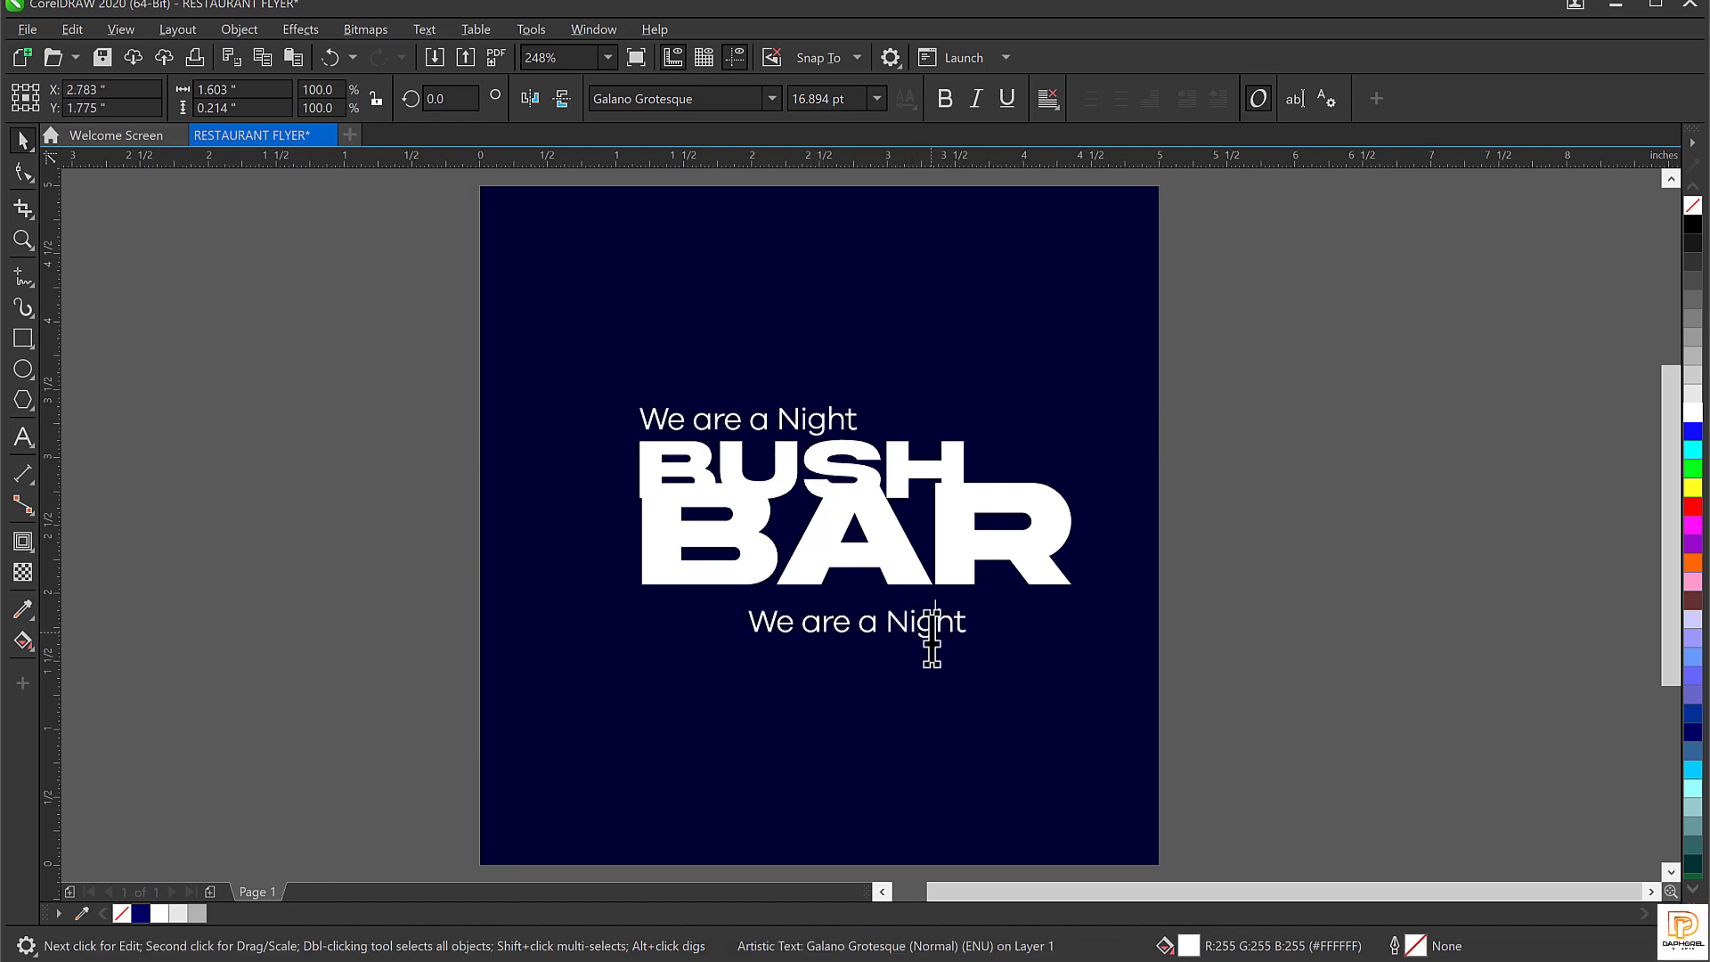
{"action": "double_click", "coordinate": [932, 633]}
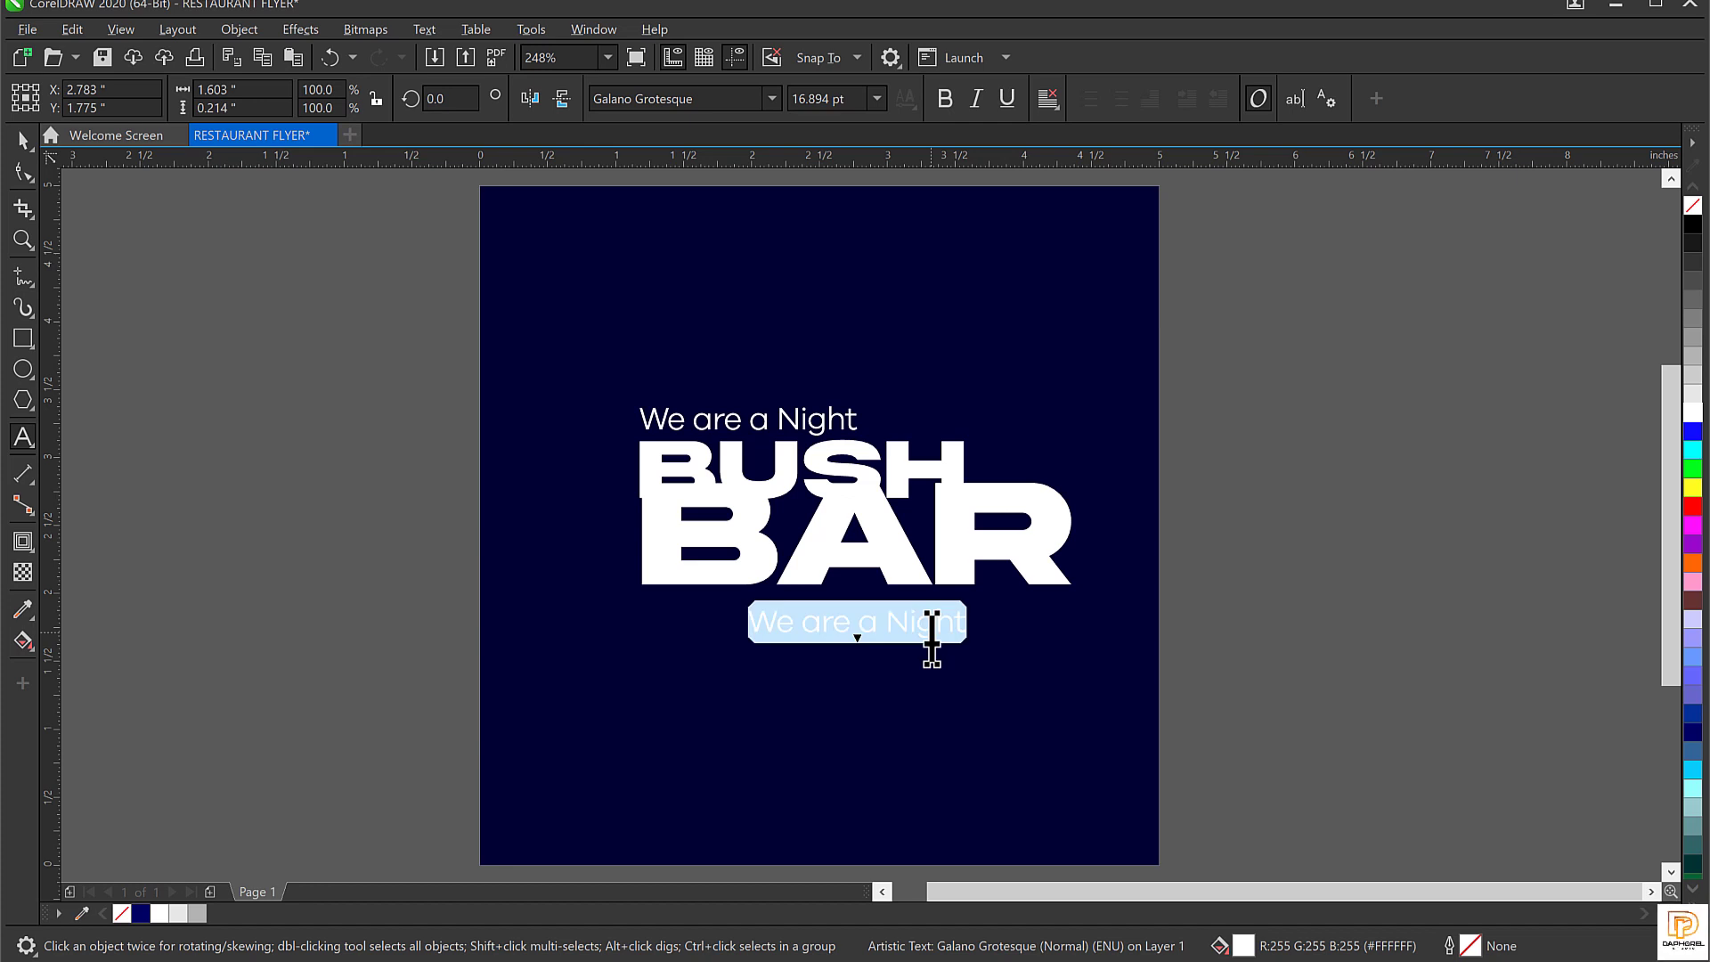
{"action": "type", "text": "Mainland delivery"}
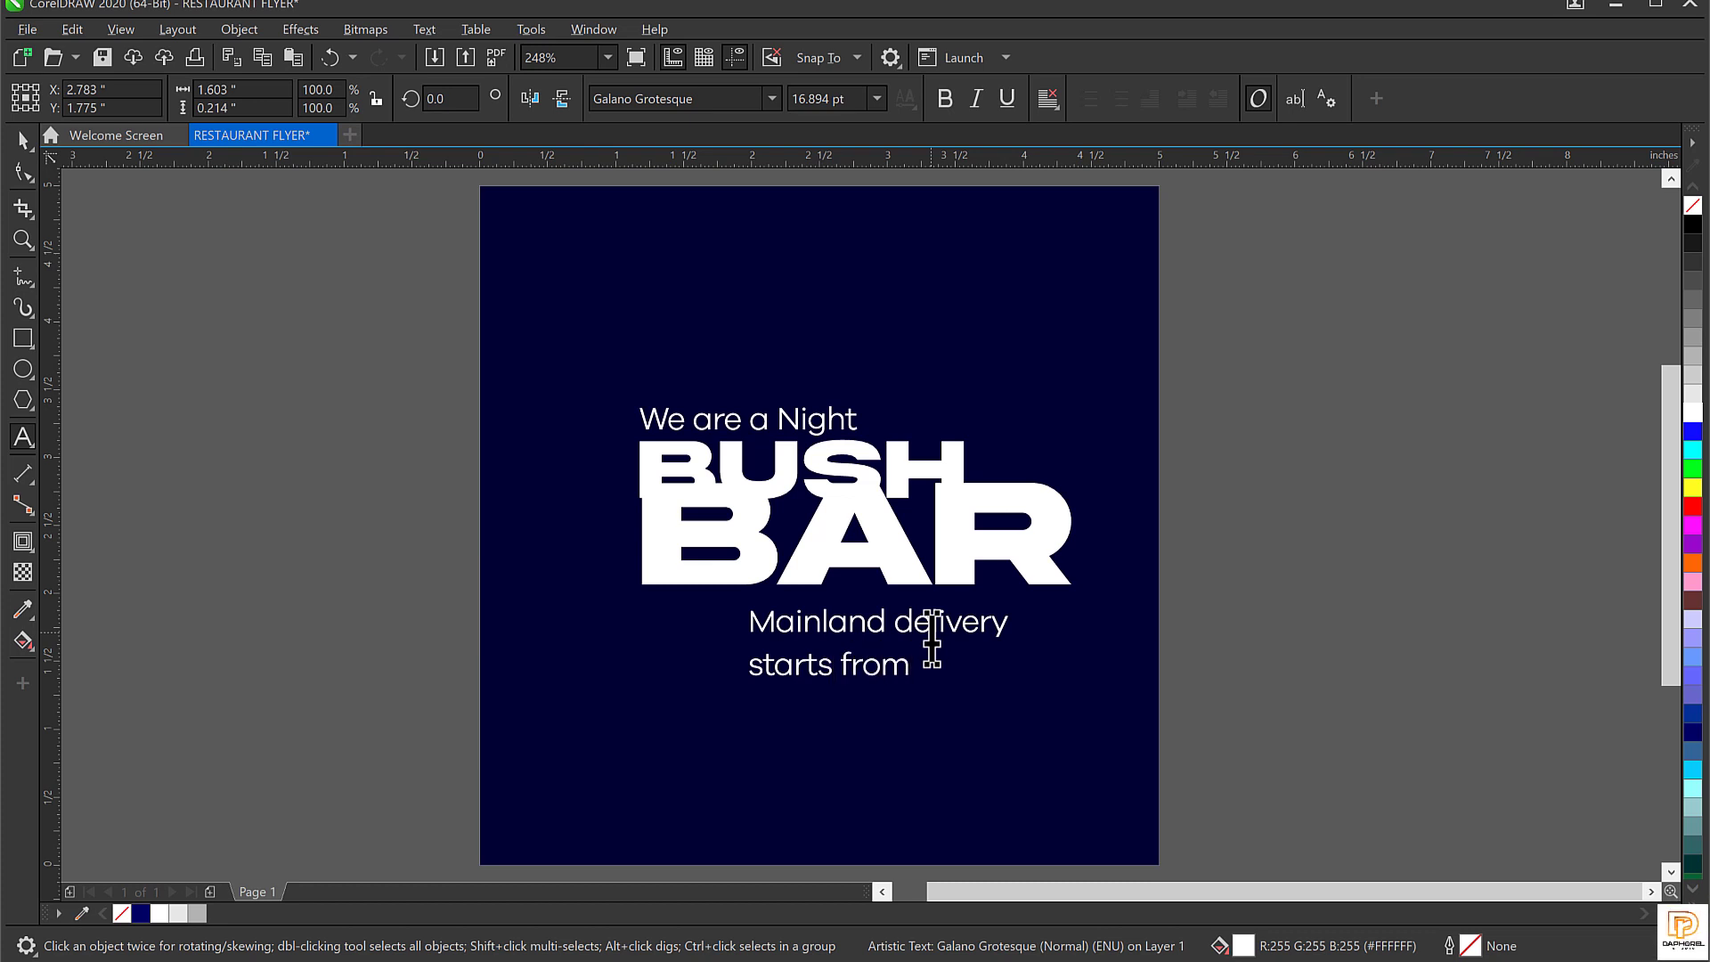
{"action": "key", "text": "ctrl+space"}
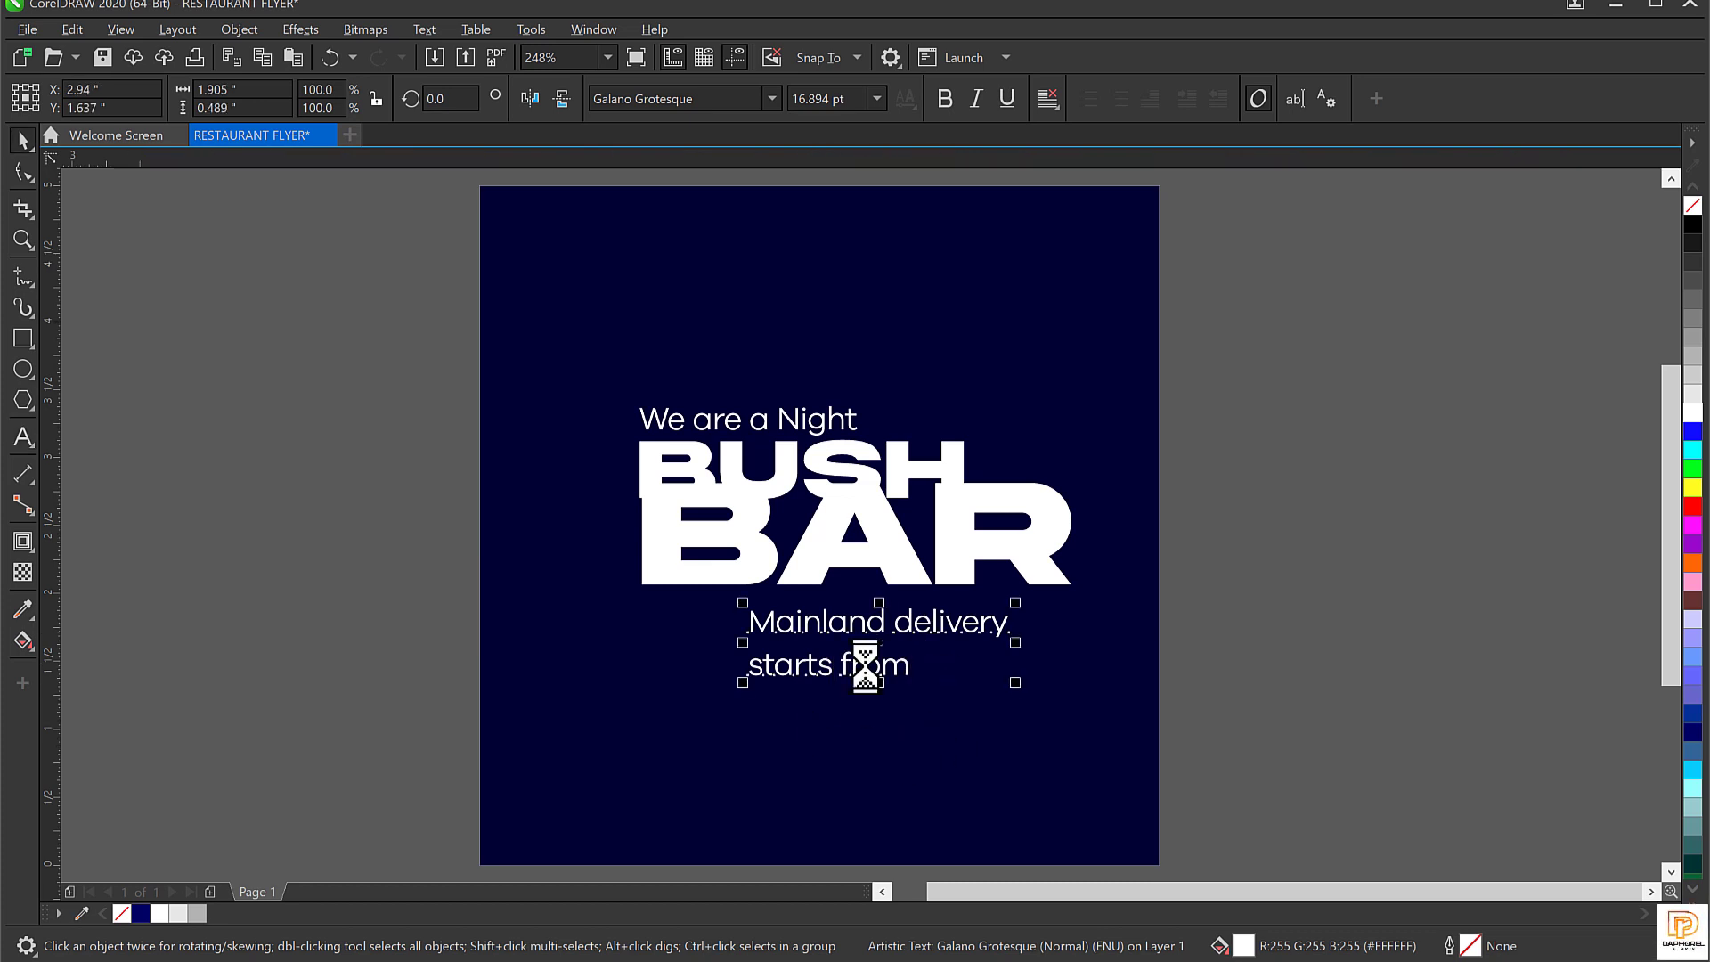
Tighten the line spacing of the "Mainland delivery starts from" text and scale it down to about 10.6 pt.
{"action": "scroll", "coordinate": [821, 648], "scroll_direction": "up", "scroll_amount": 3}
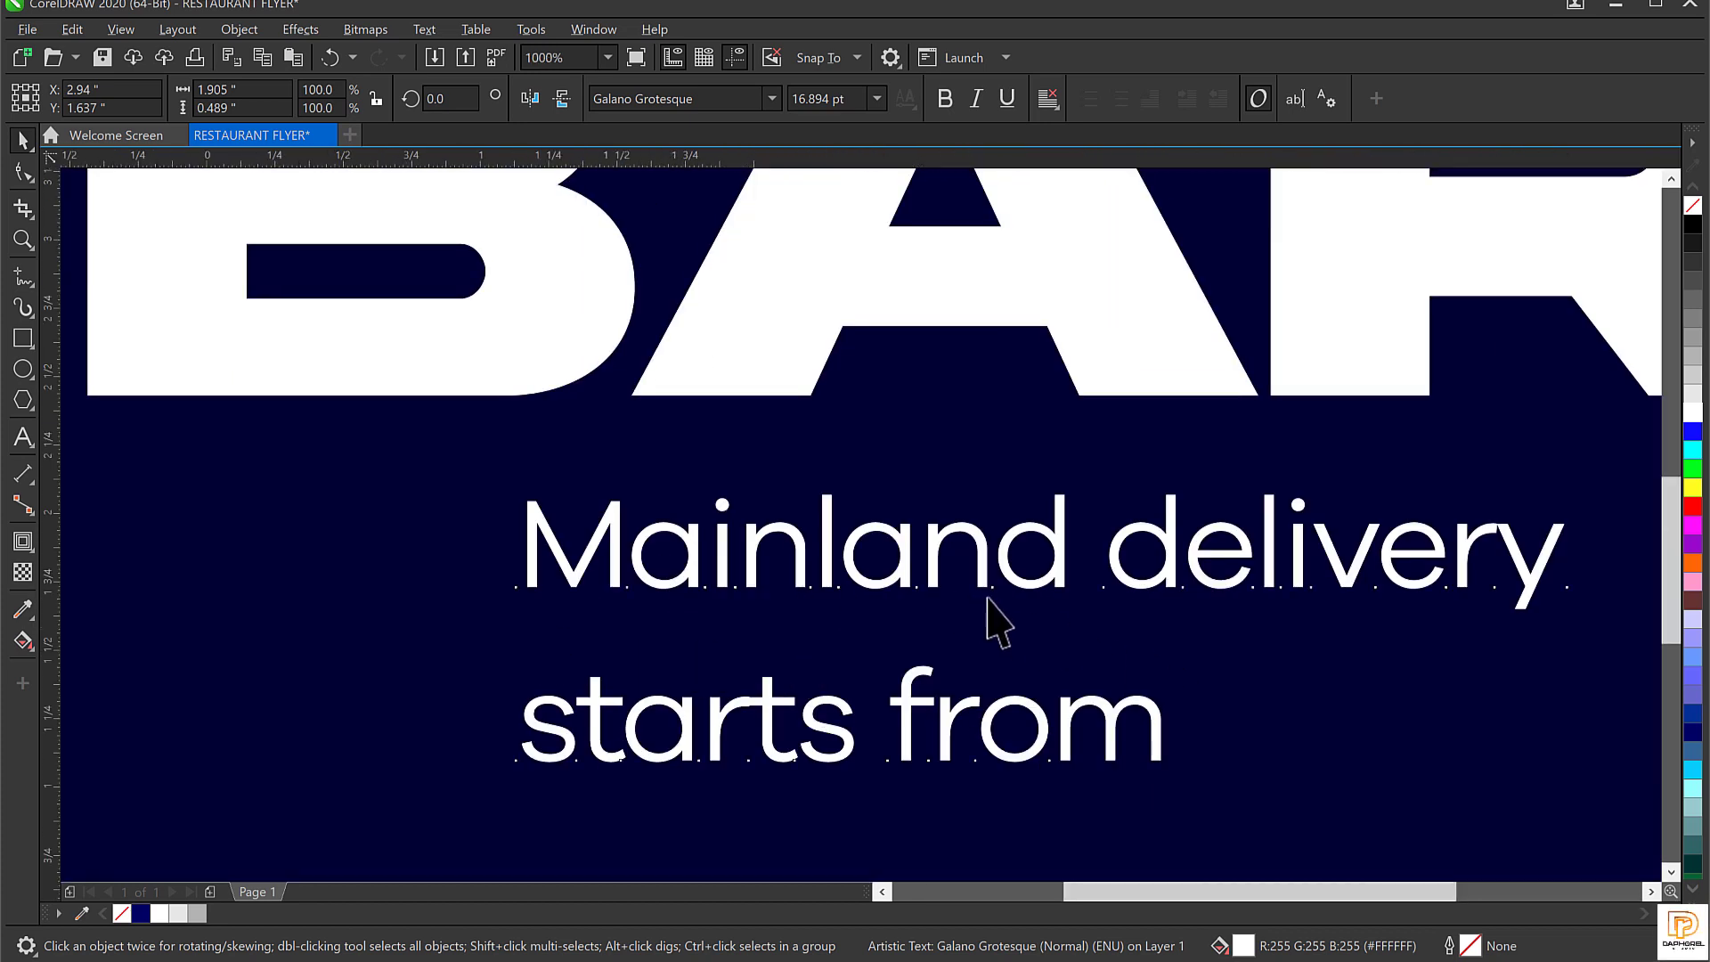
{"action": "scroll", "coordinate": [988, 621], "scroll_direction": "down", "scroll_amount": 3}
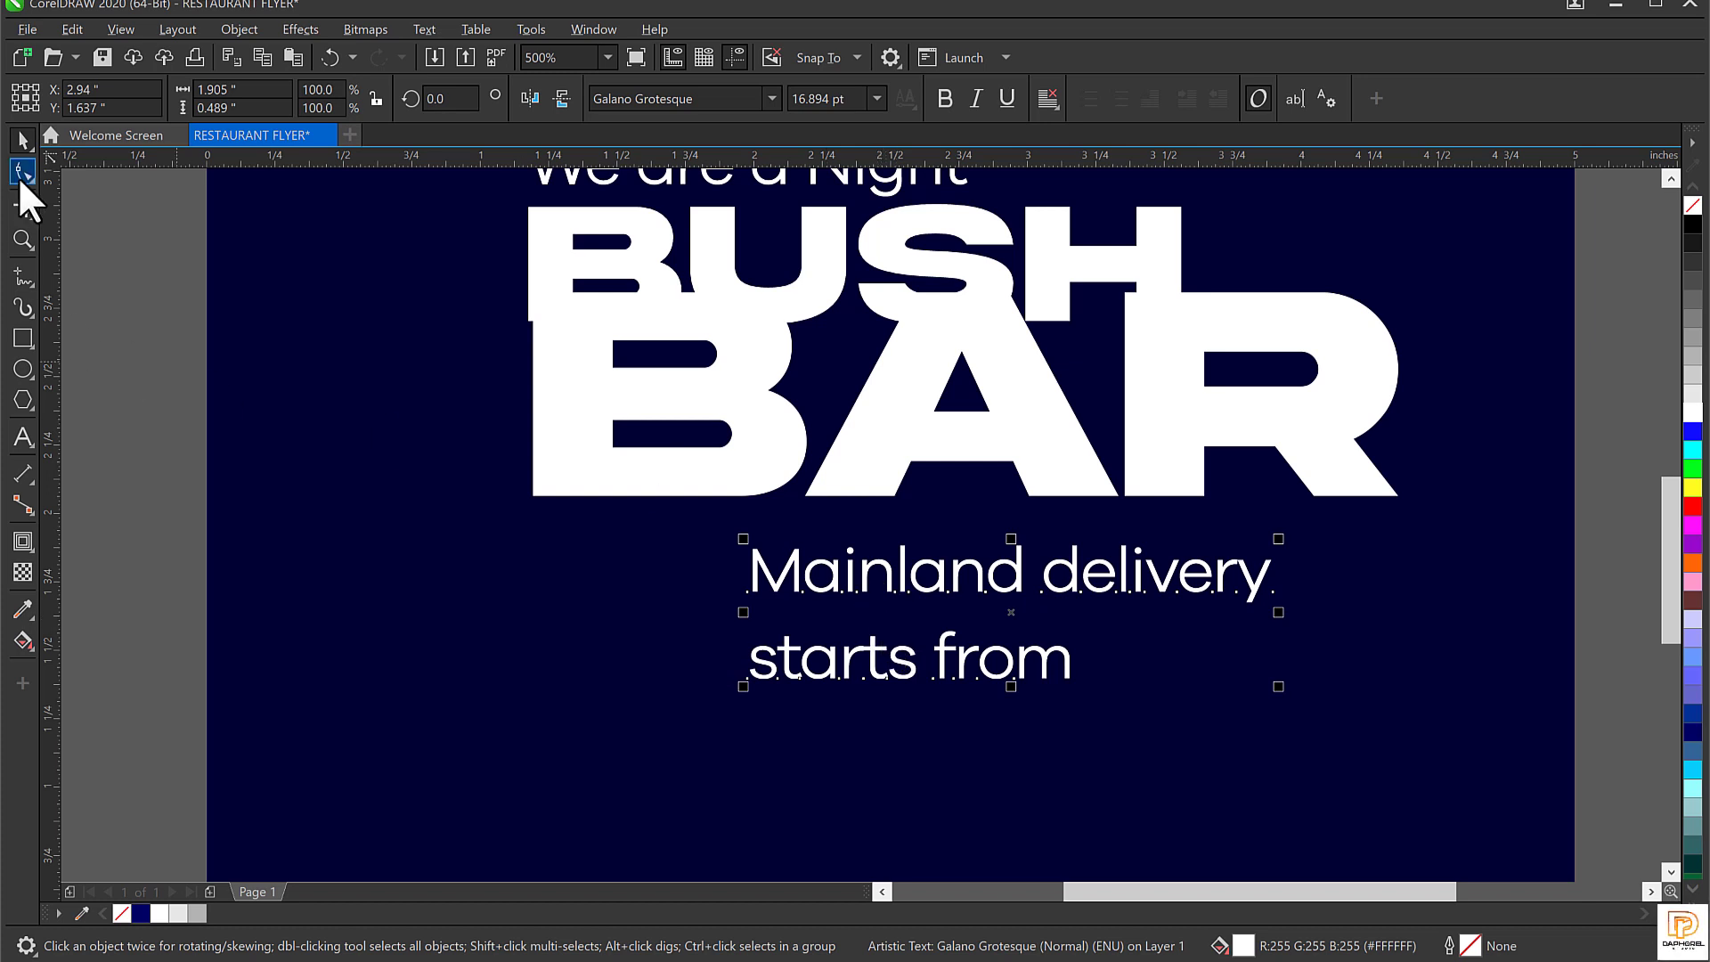
{"action": "left_click", "coordinate": [22, 171]}
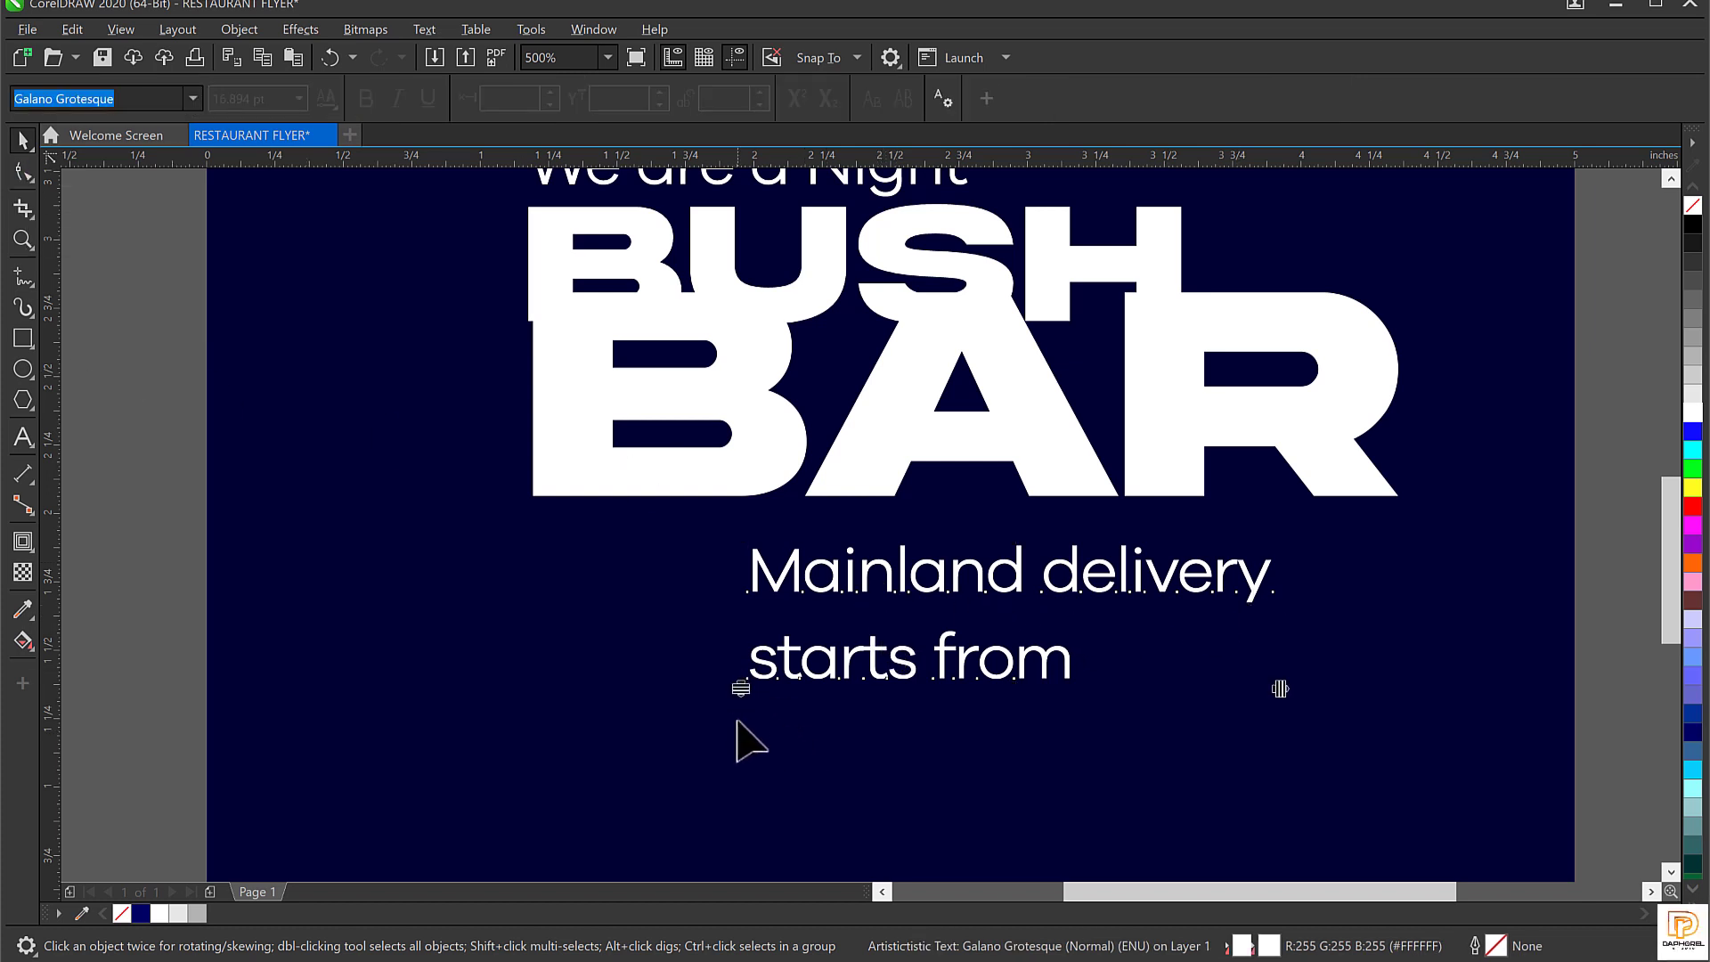
{"action": "left_click_drag", "start_coordinate": [739, 685], "coordinate": [741, 639]}
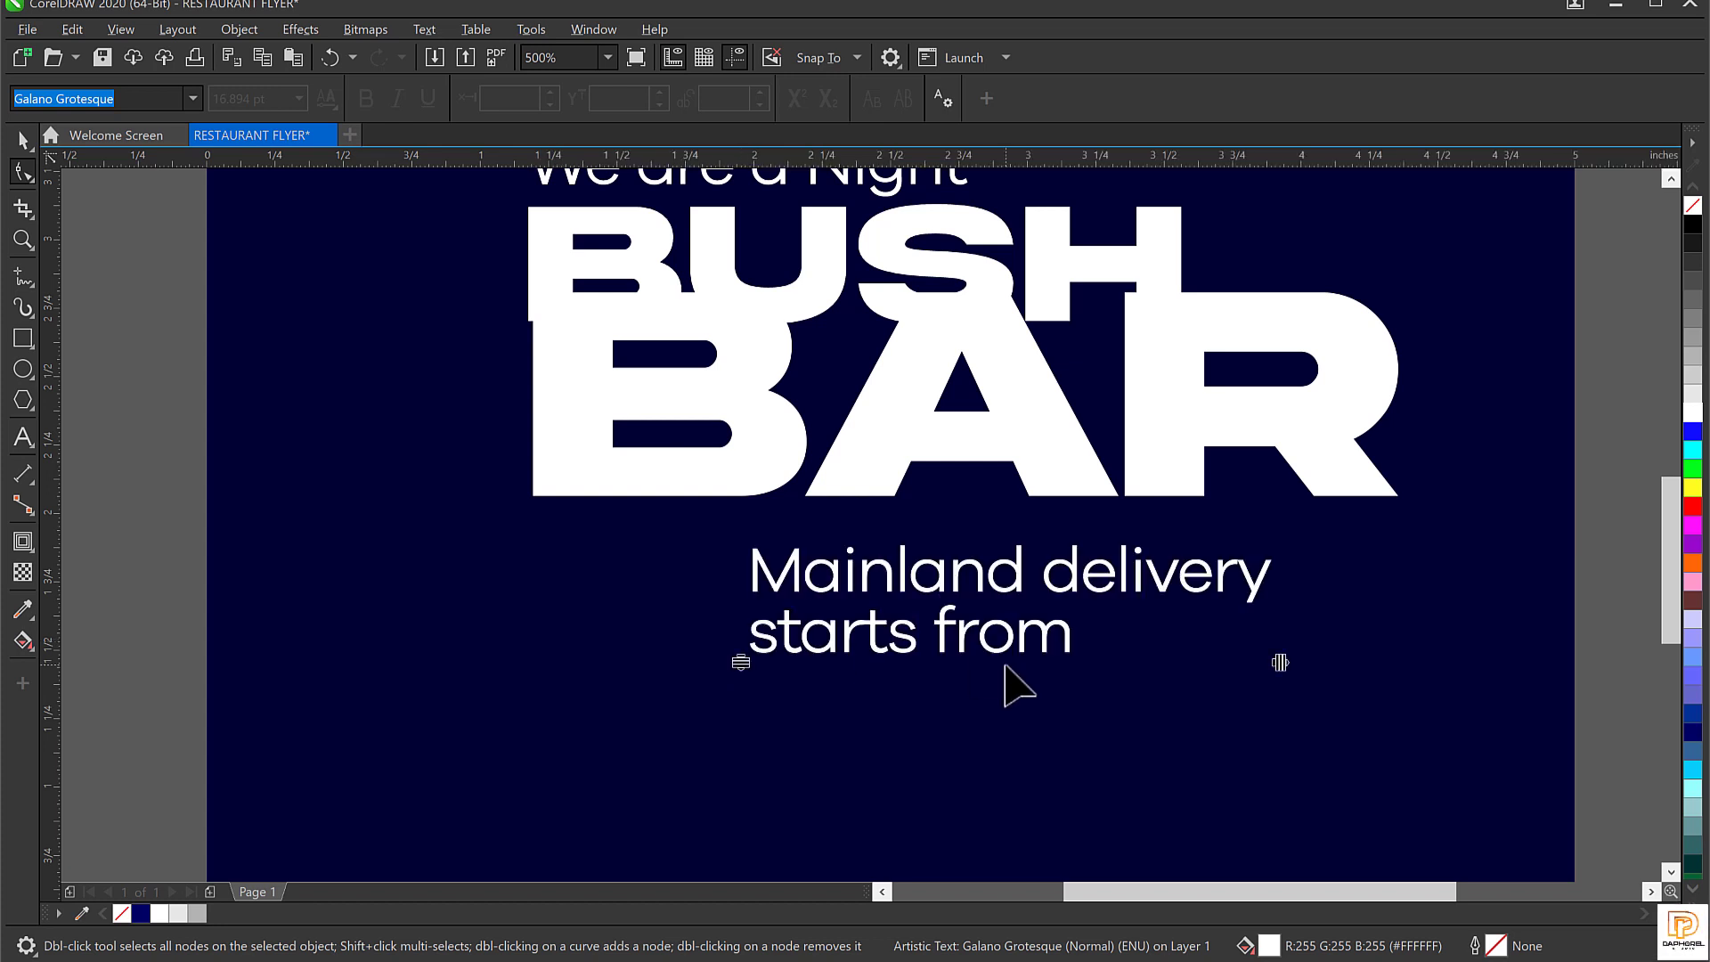
{"action": "key", "text": "space"}
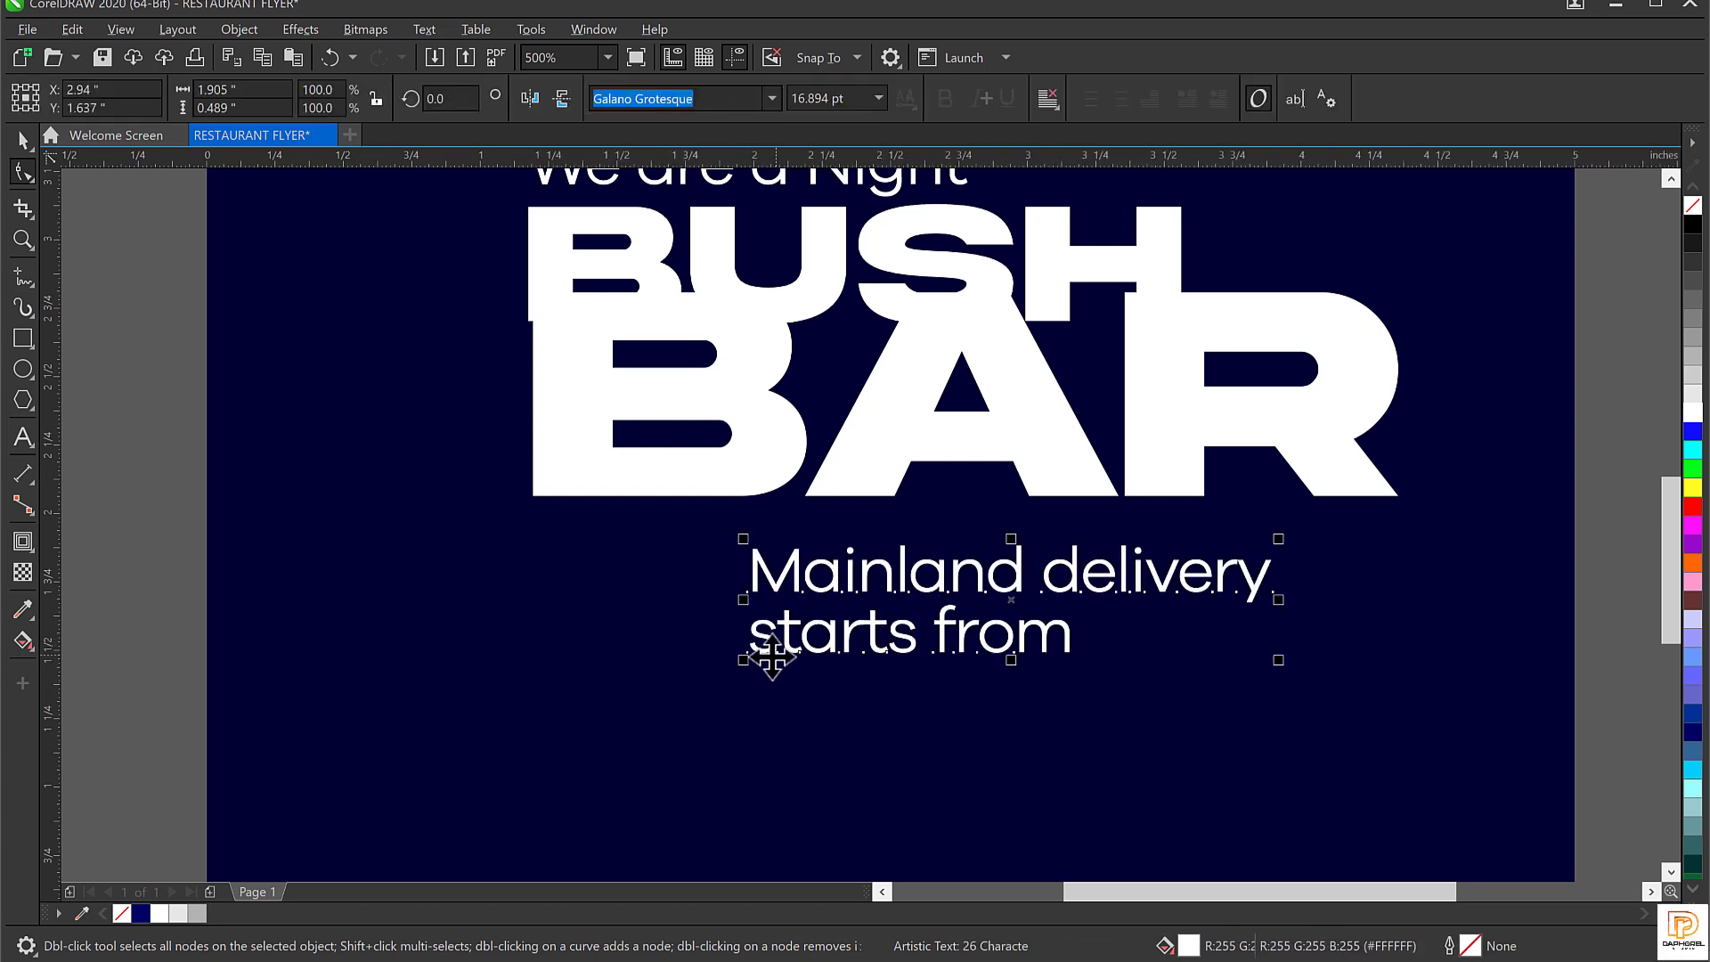
{"action": "left_click_drag", "start_coordinate": [744, 664], "coordinate": [937, 634]}
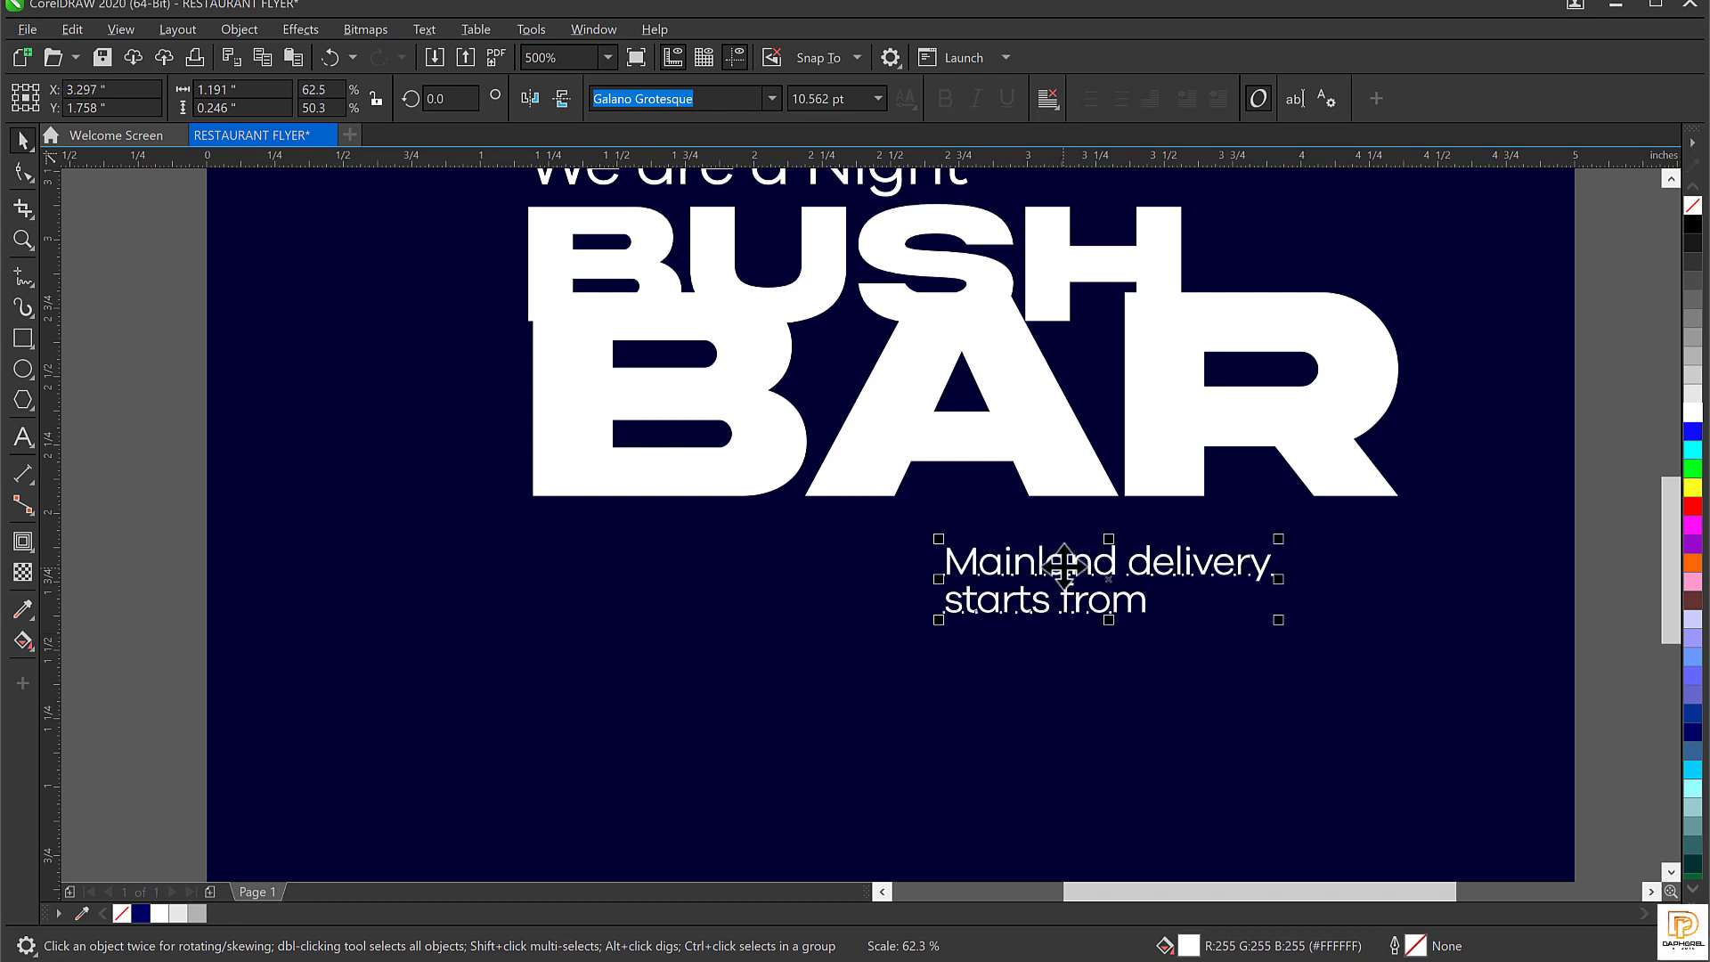
Nudge the "Mainland delivery starts from" text slightly up toward BAR and make it bold.
{"action": "left_click_drag", "start_coordinate": [1065, 566], "coordinate": [1066, 556]}
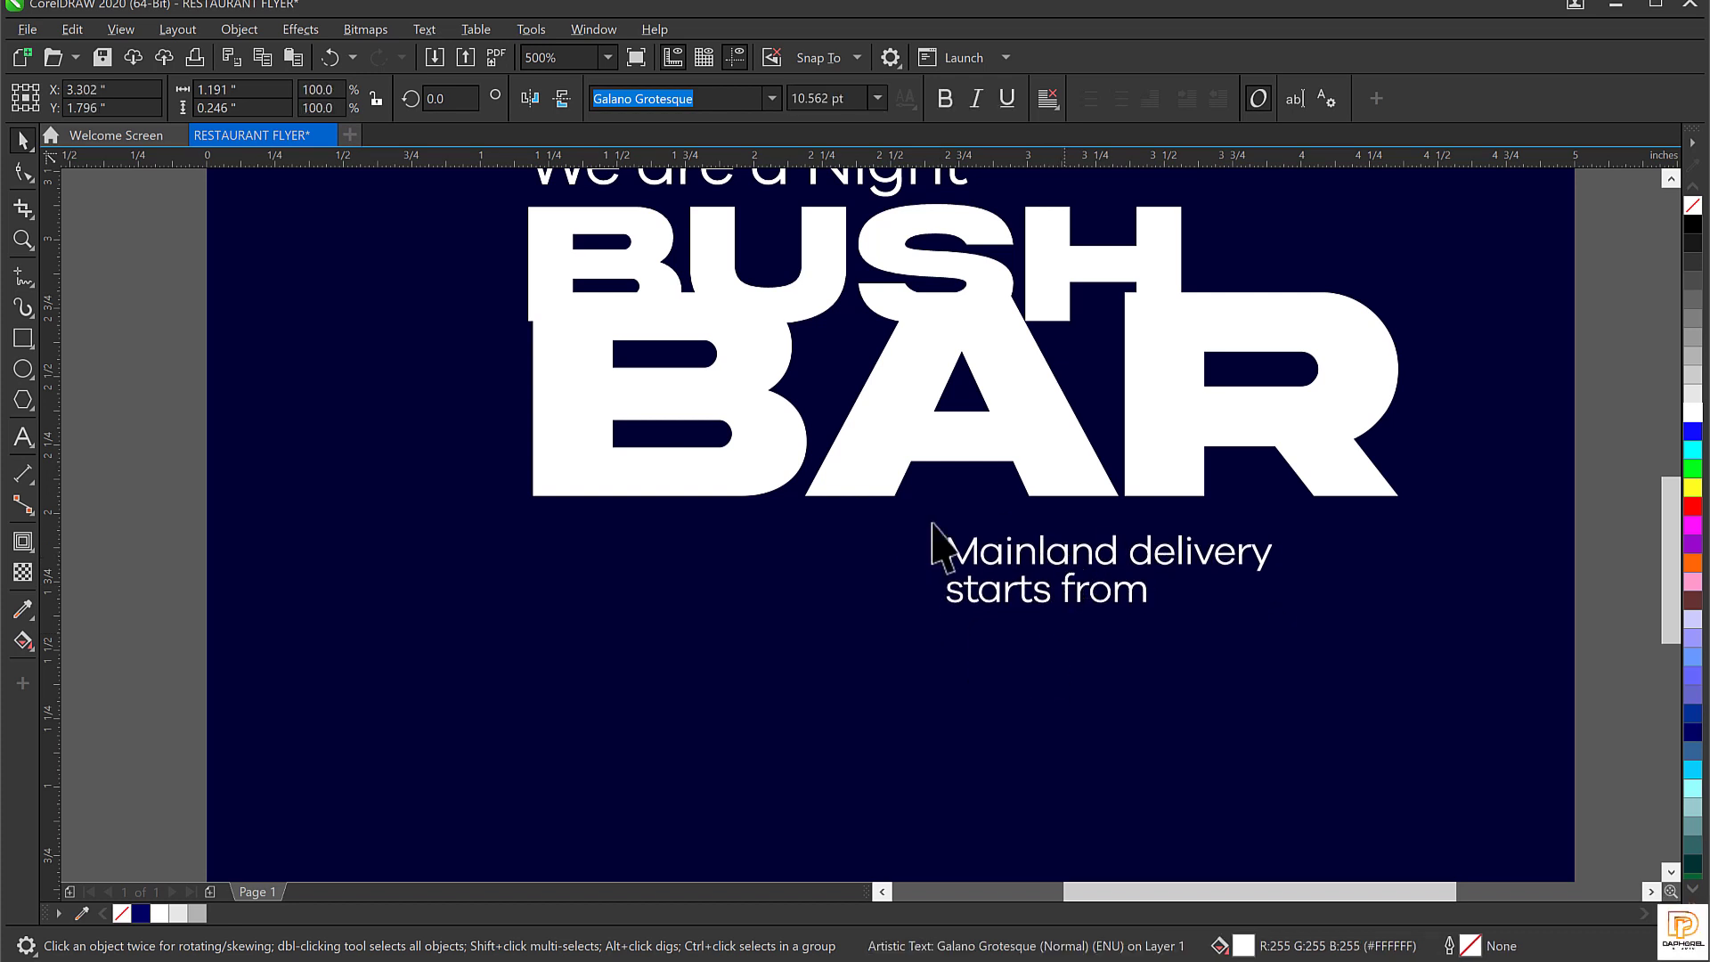
{"action": "scroll", "coordinate": [900, 520], "scroll_direction": "down", "scroll_amount": 2}
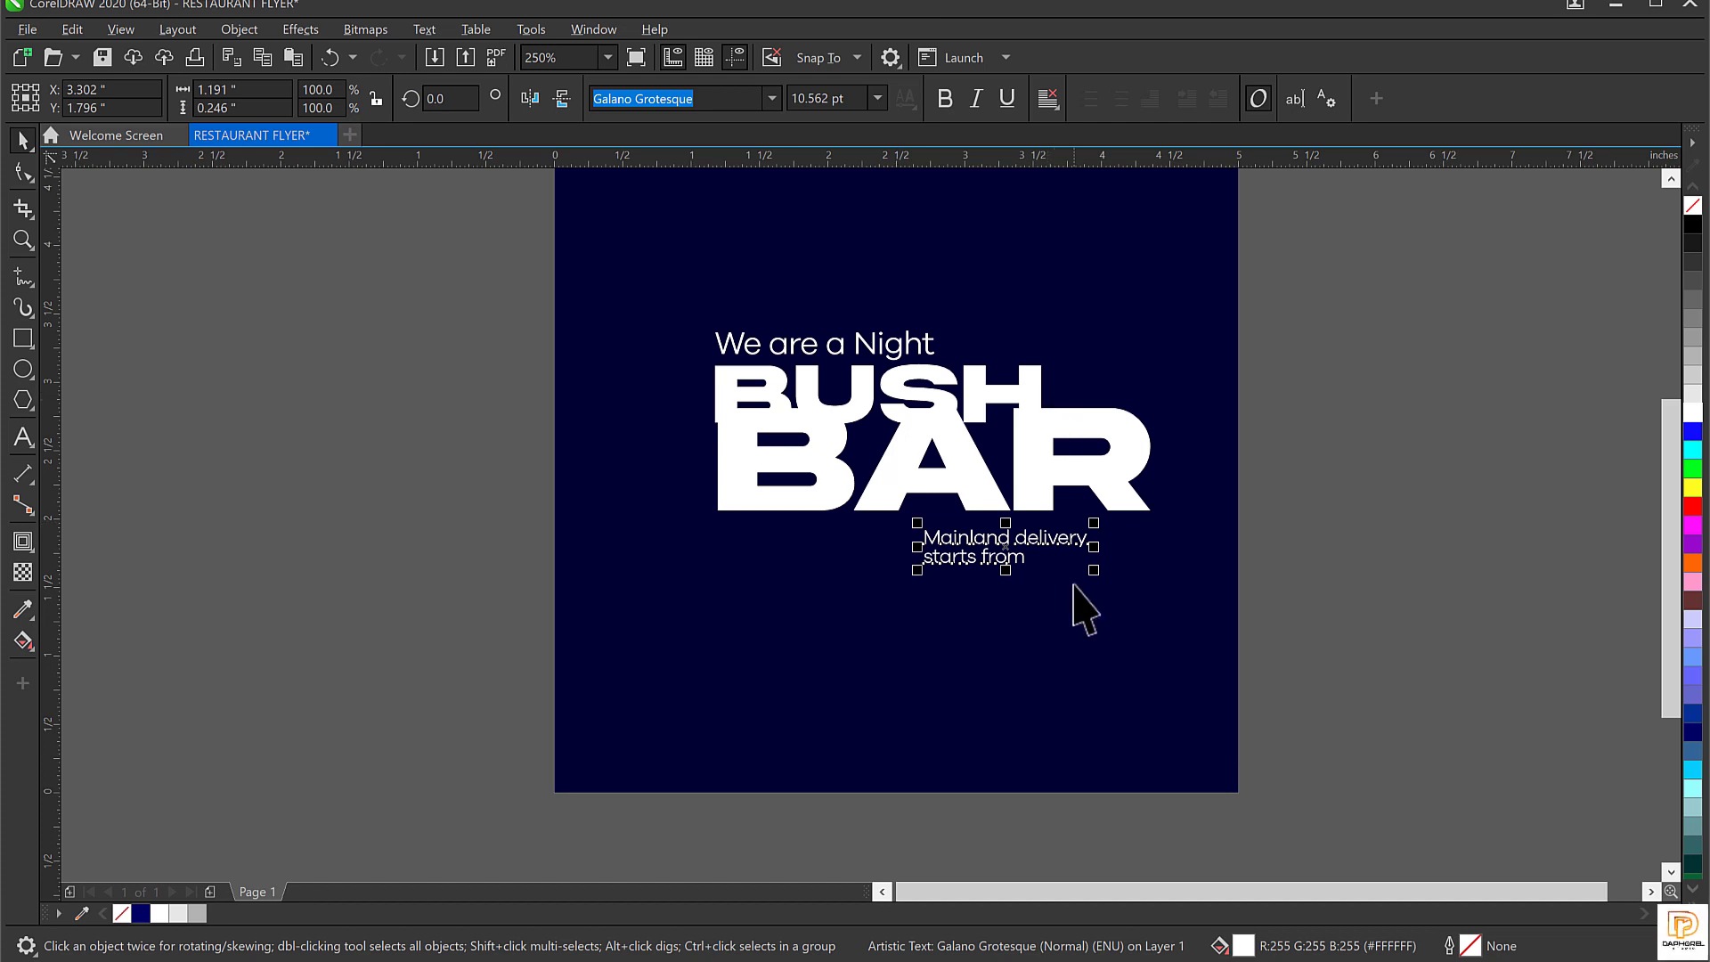
{"action": "scroll", "coordinate": [1080, 573], "scroll_direction": "up", "scroll_amount": 1}
{"action": "scroll", "coordinate": [981, 526], "scroll_direction": "up", "scroll_amount": 1}
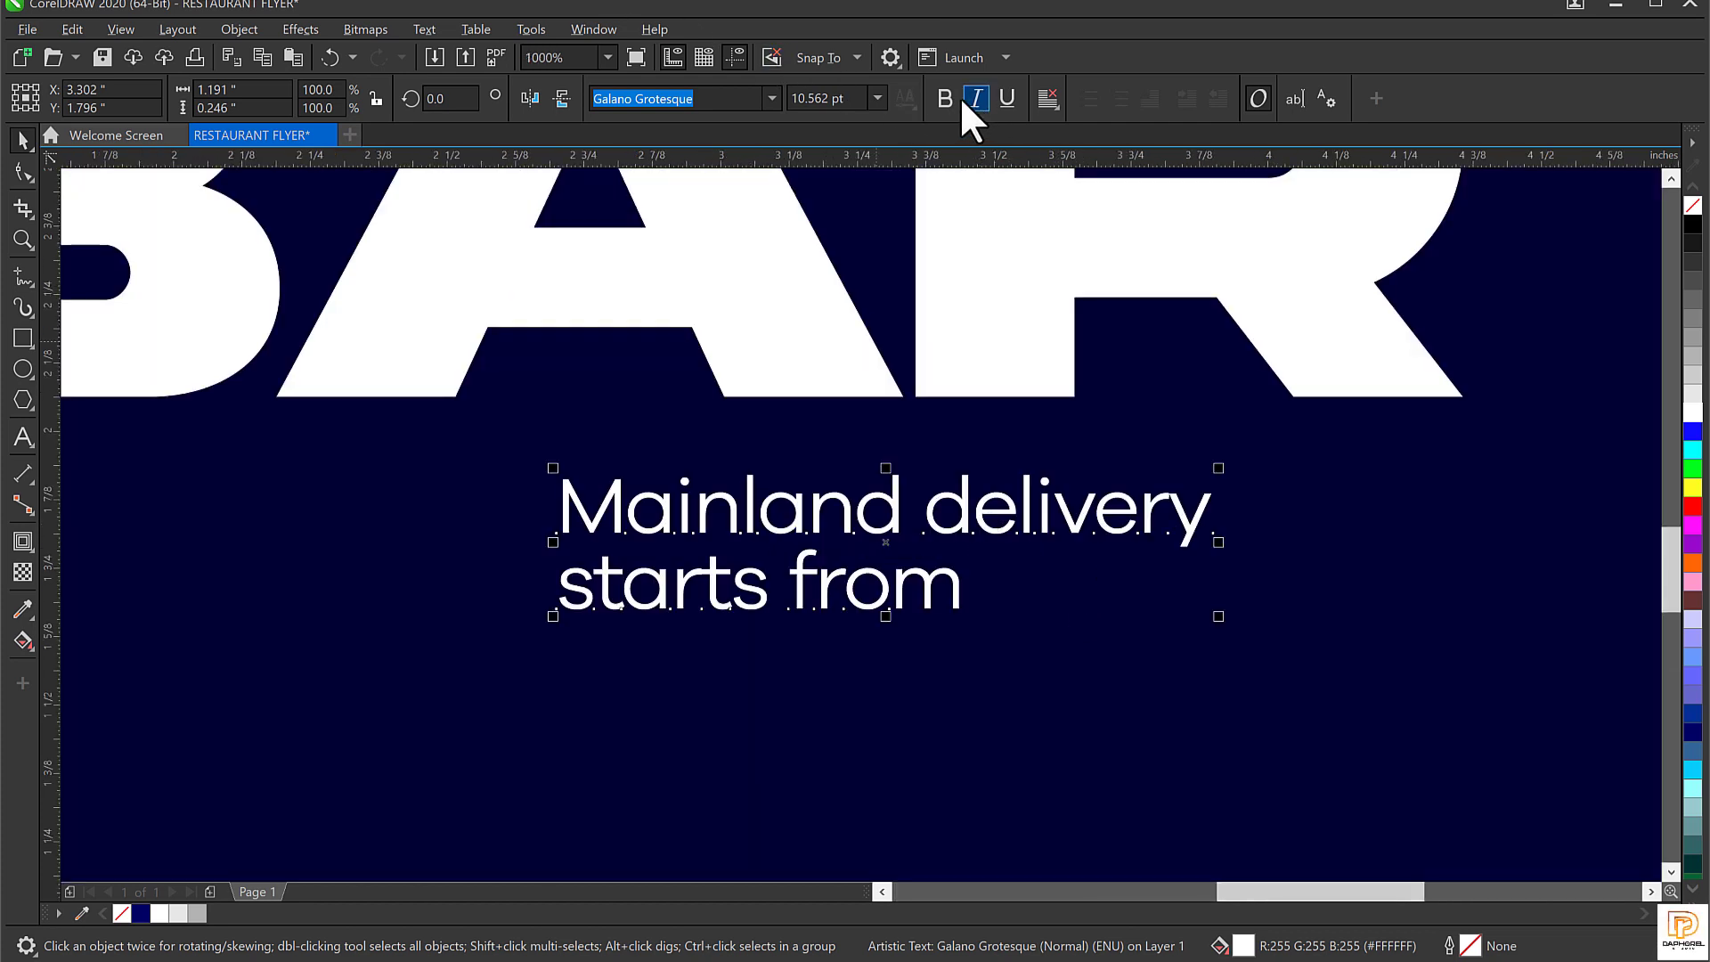
{"action": "key", "text": "ctrl+b"}
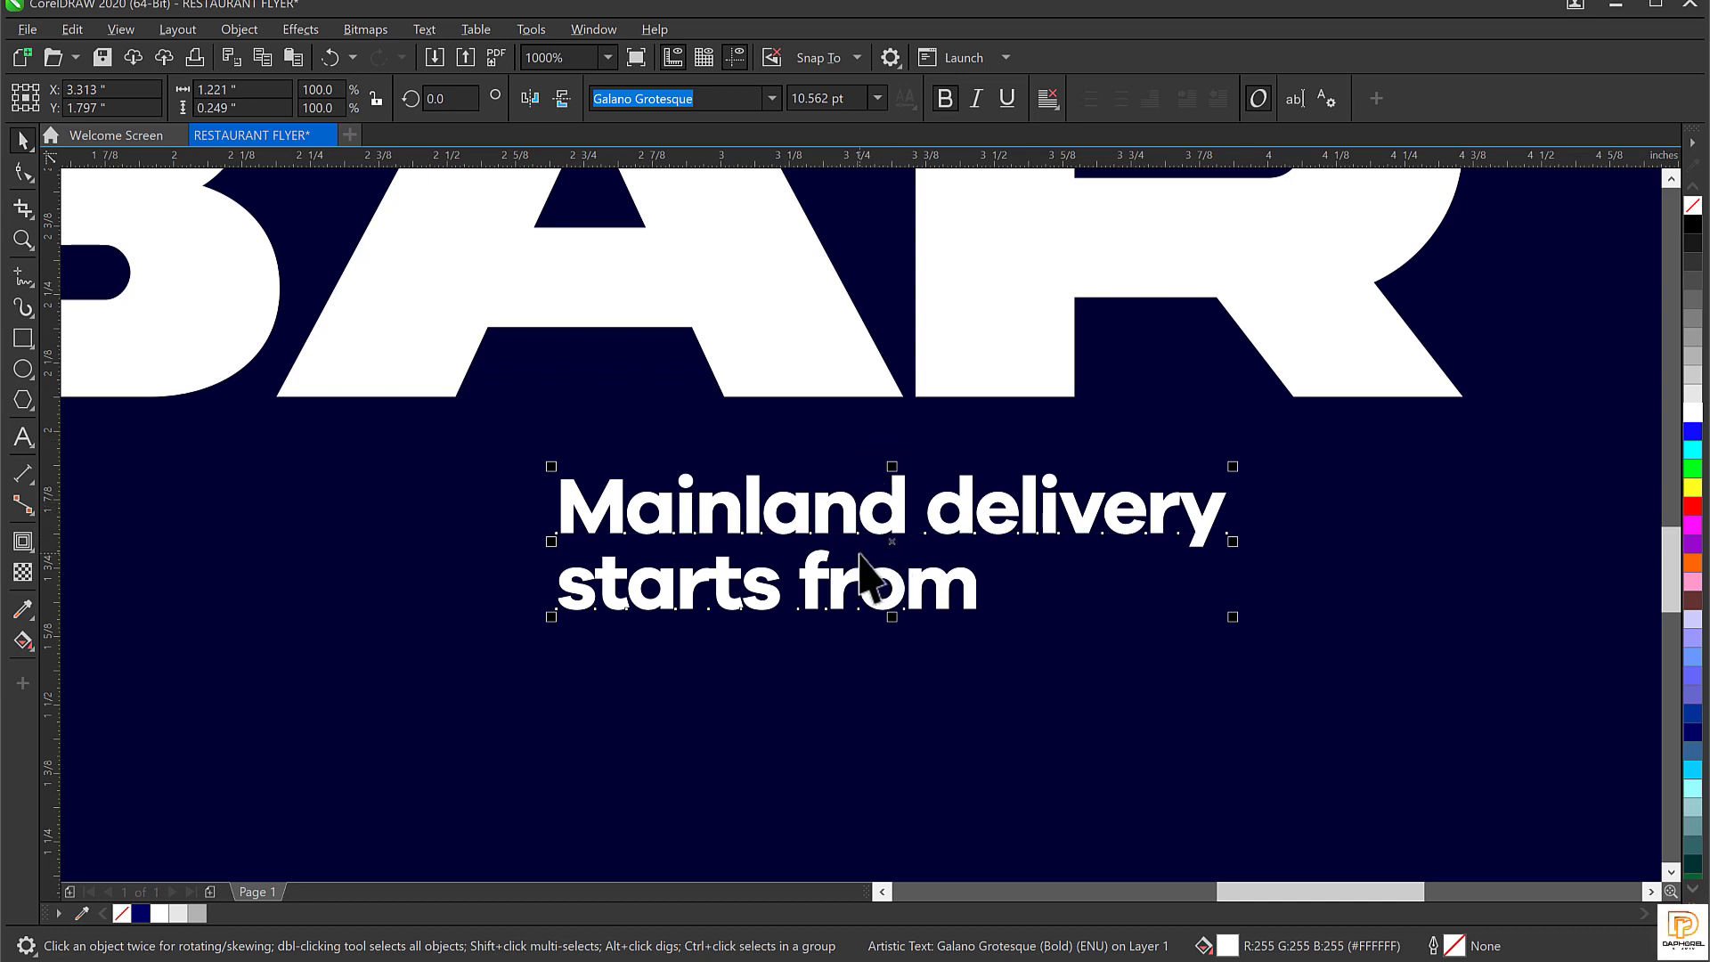
Duplicate the "Mainland delivery starts from" text below itself and change the copy's first line to "island delivery".
{"action": "scroll", "coordinate": [895, 489], "scroll_direction": "down", "scroll_amount": 2}
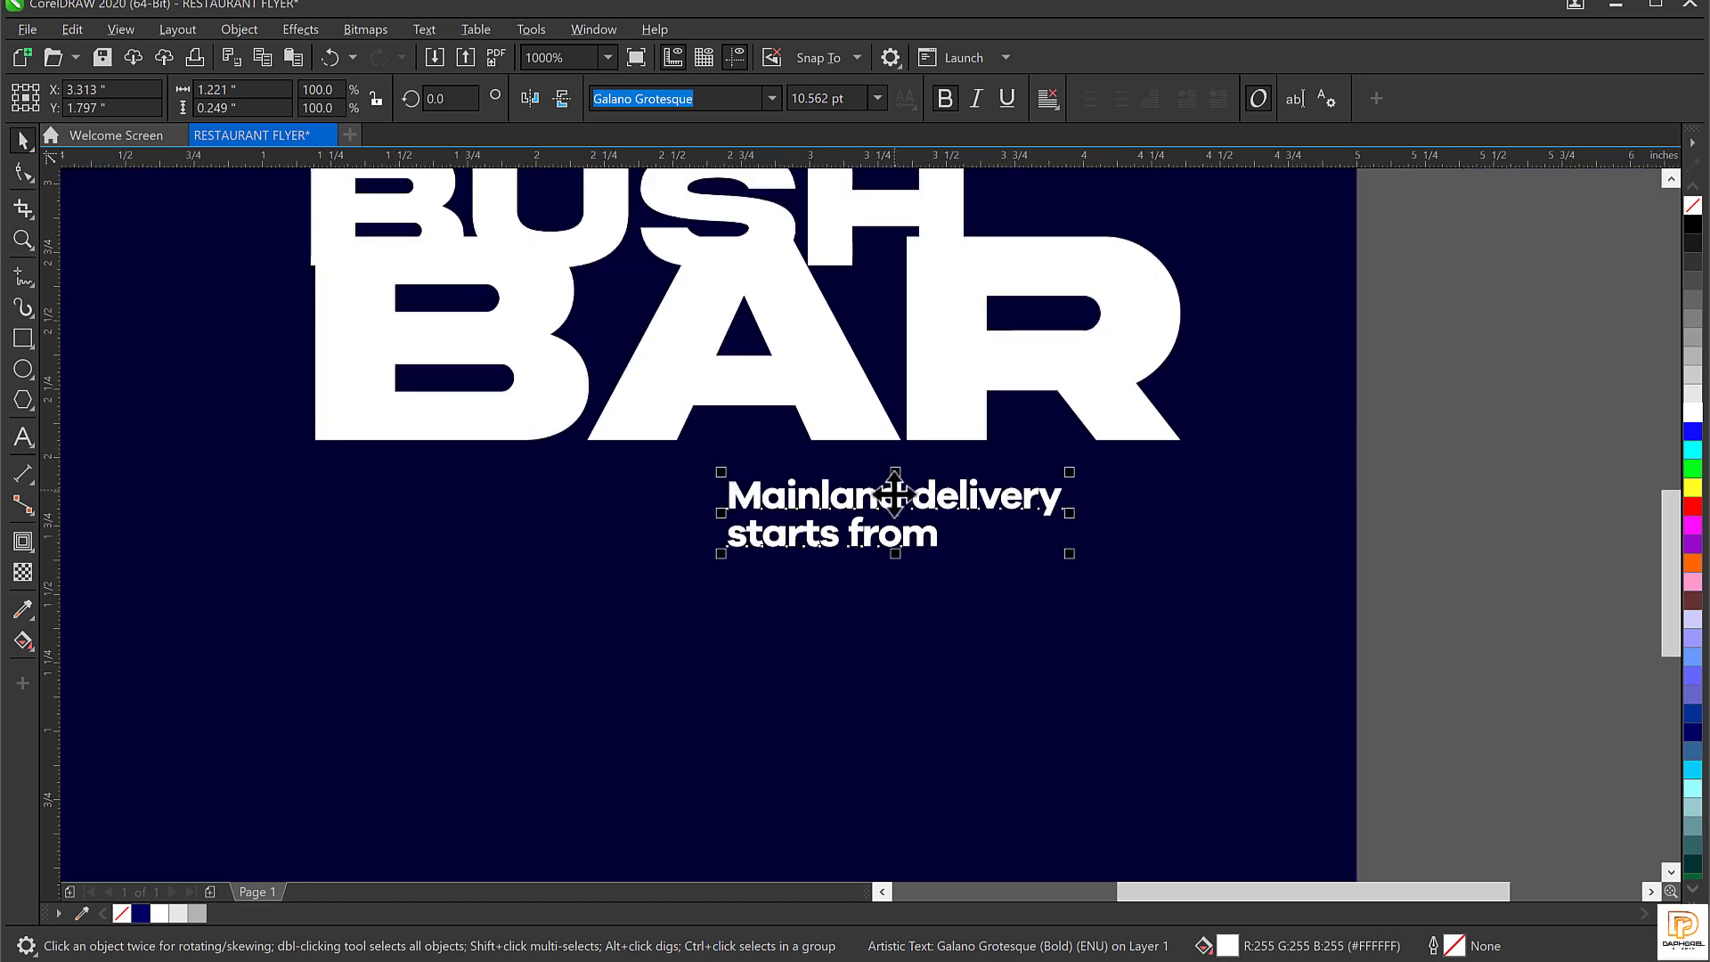
{"action": "left_click_drag", "start_coordinate": [898, 570], "coordinate": [718, 664]}
{"action": "key", "text": "F8"}
{"action": "type", "text": "island delivery"}
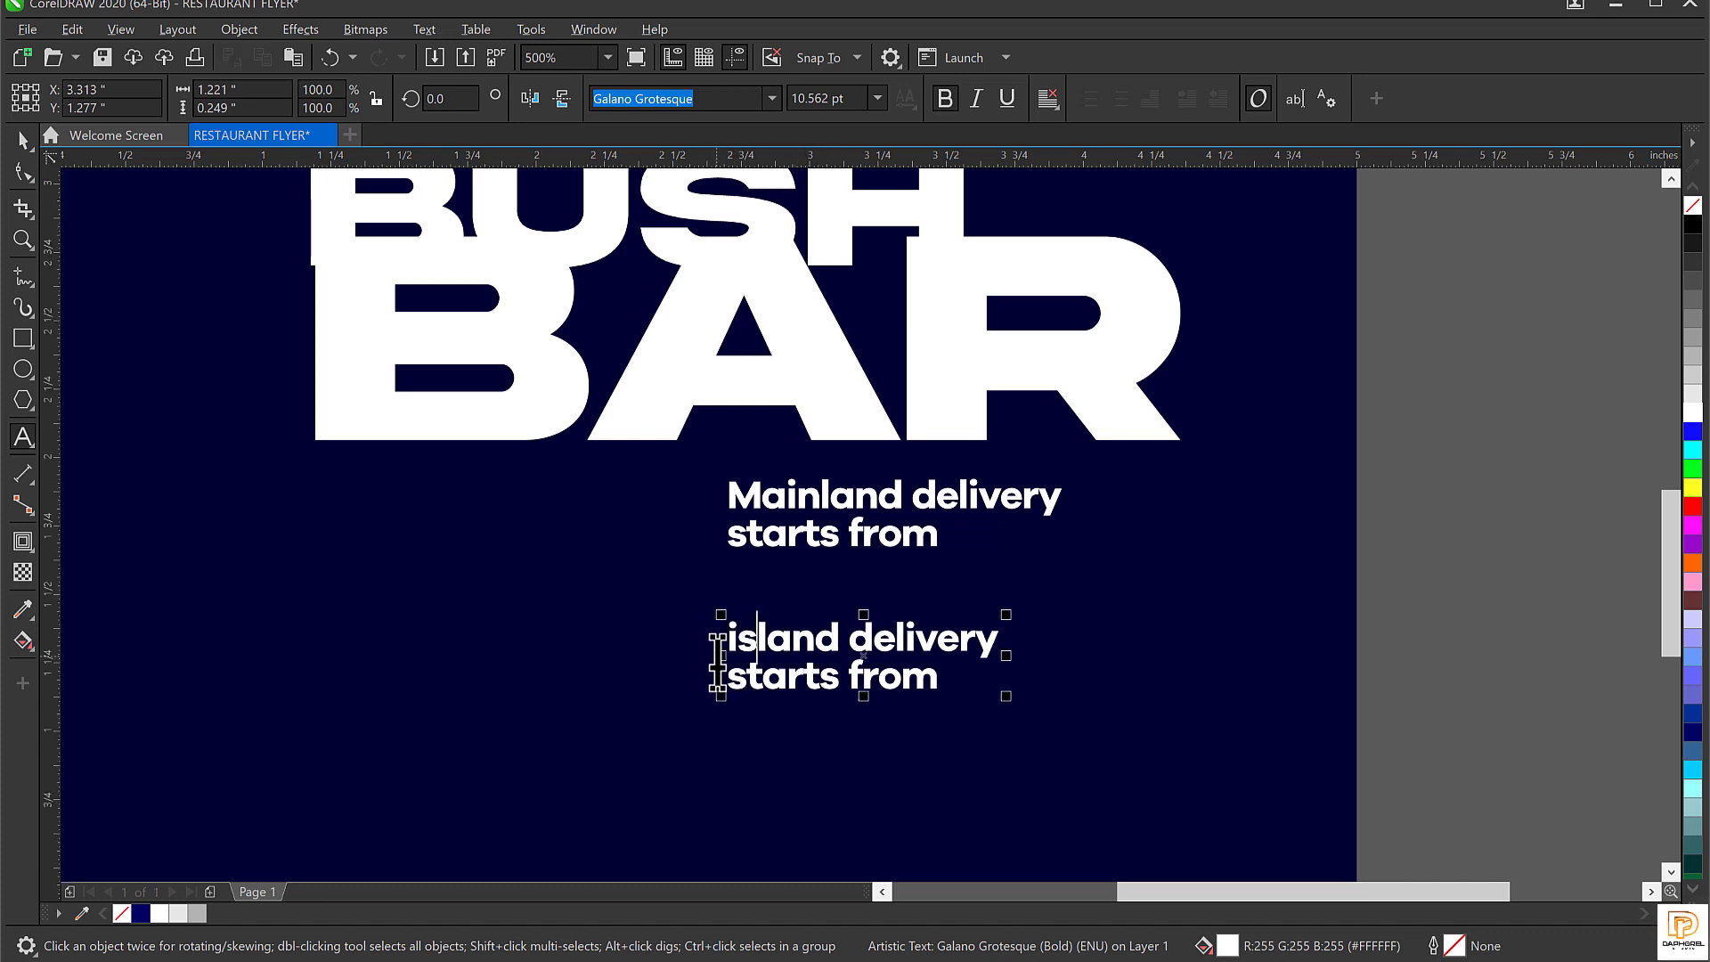
{"action": "key", "text": "ctrl+space"}
{"action": "left_click", "coordinate": [888, 571]}
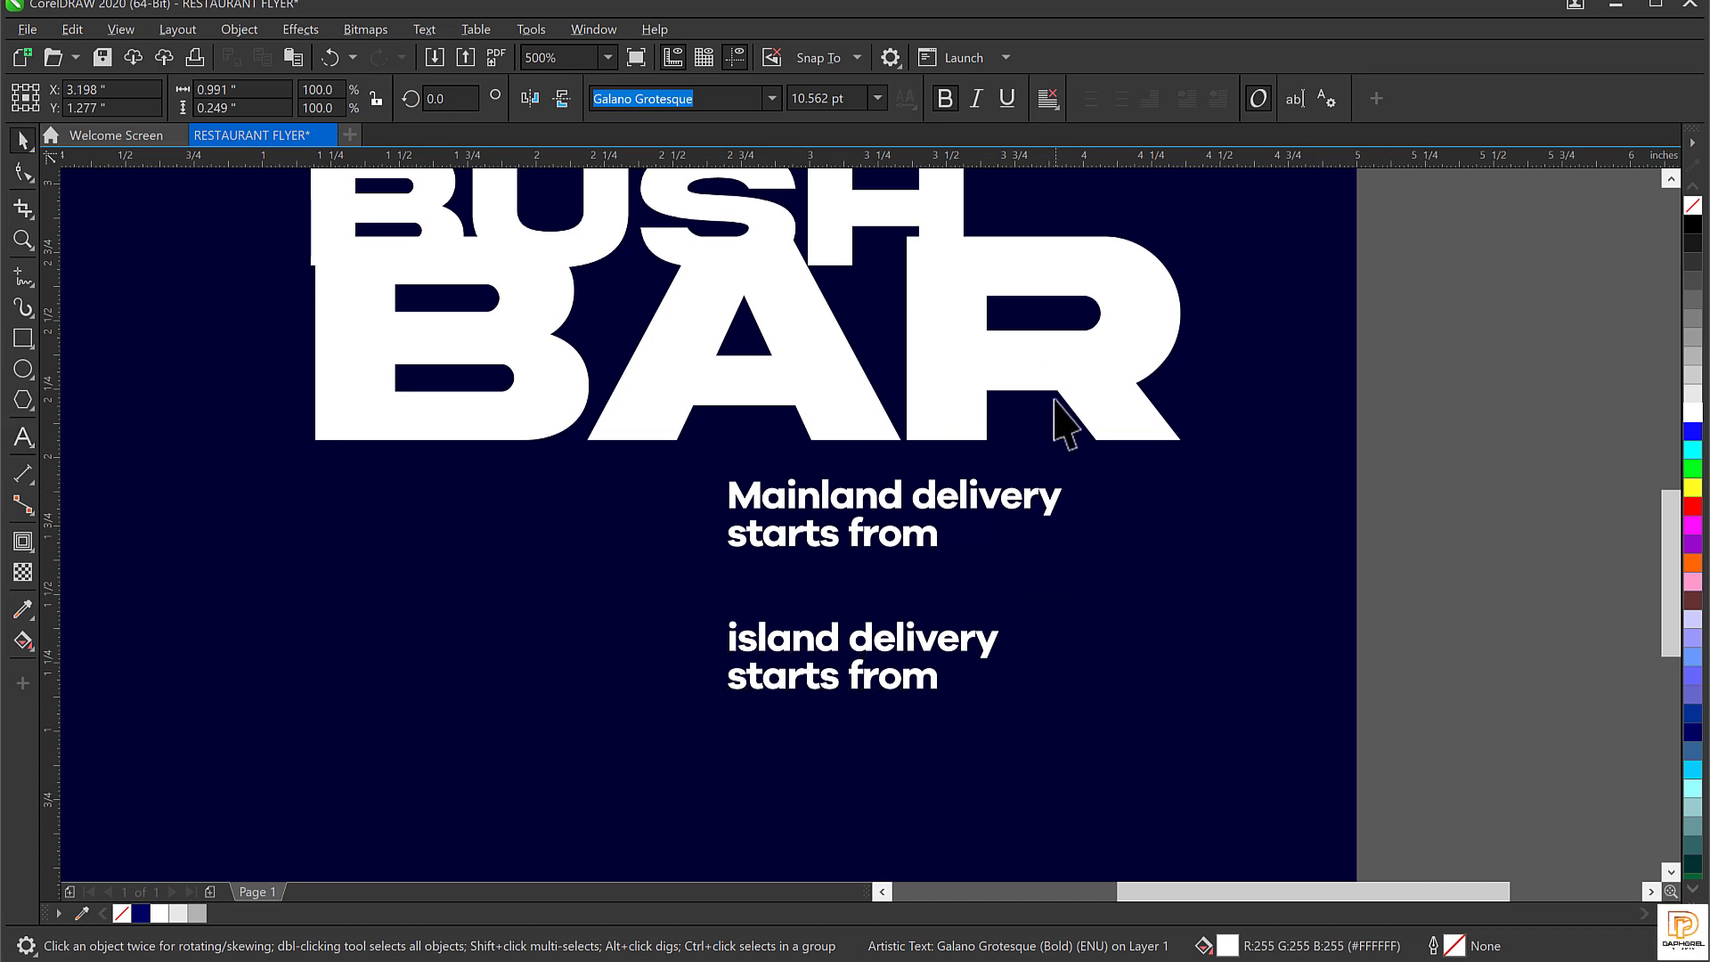
Move the "island delivery starts from" text up 0.1 inch, closer to the Mainland text.
{"action": "left_click", "coordinate": [1058, 465]}
{"action": "scroll", "coordinate": [1058, 463], "scroll_direction": "down", "scroll_amount": 2}
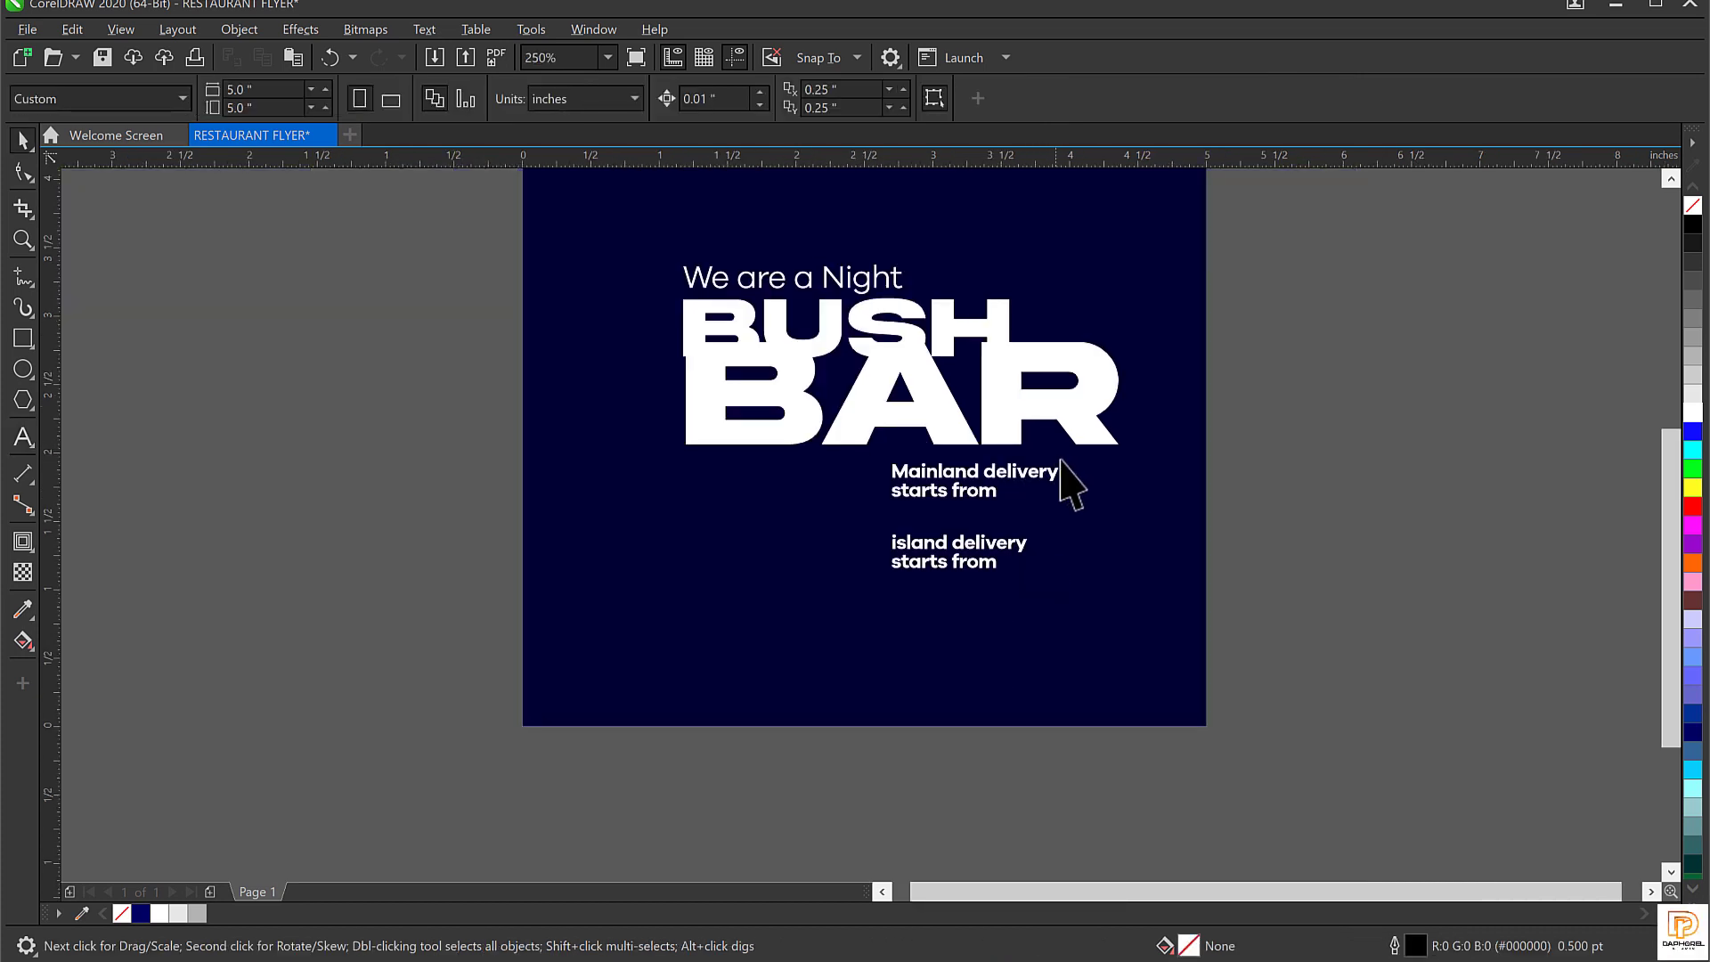
{"action": "left_click", "coordinate": [989, 551]}
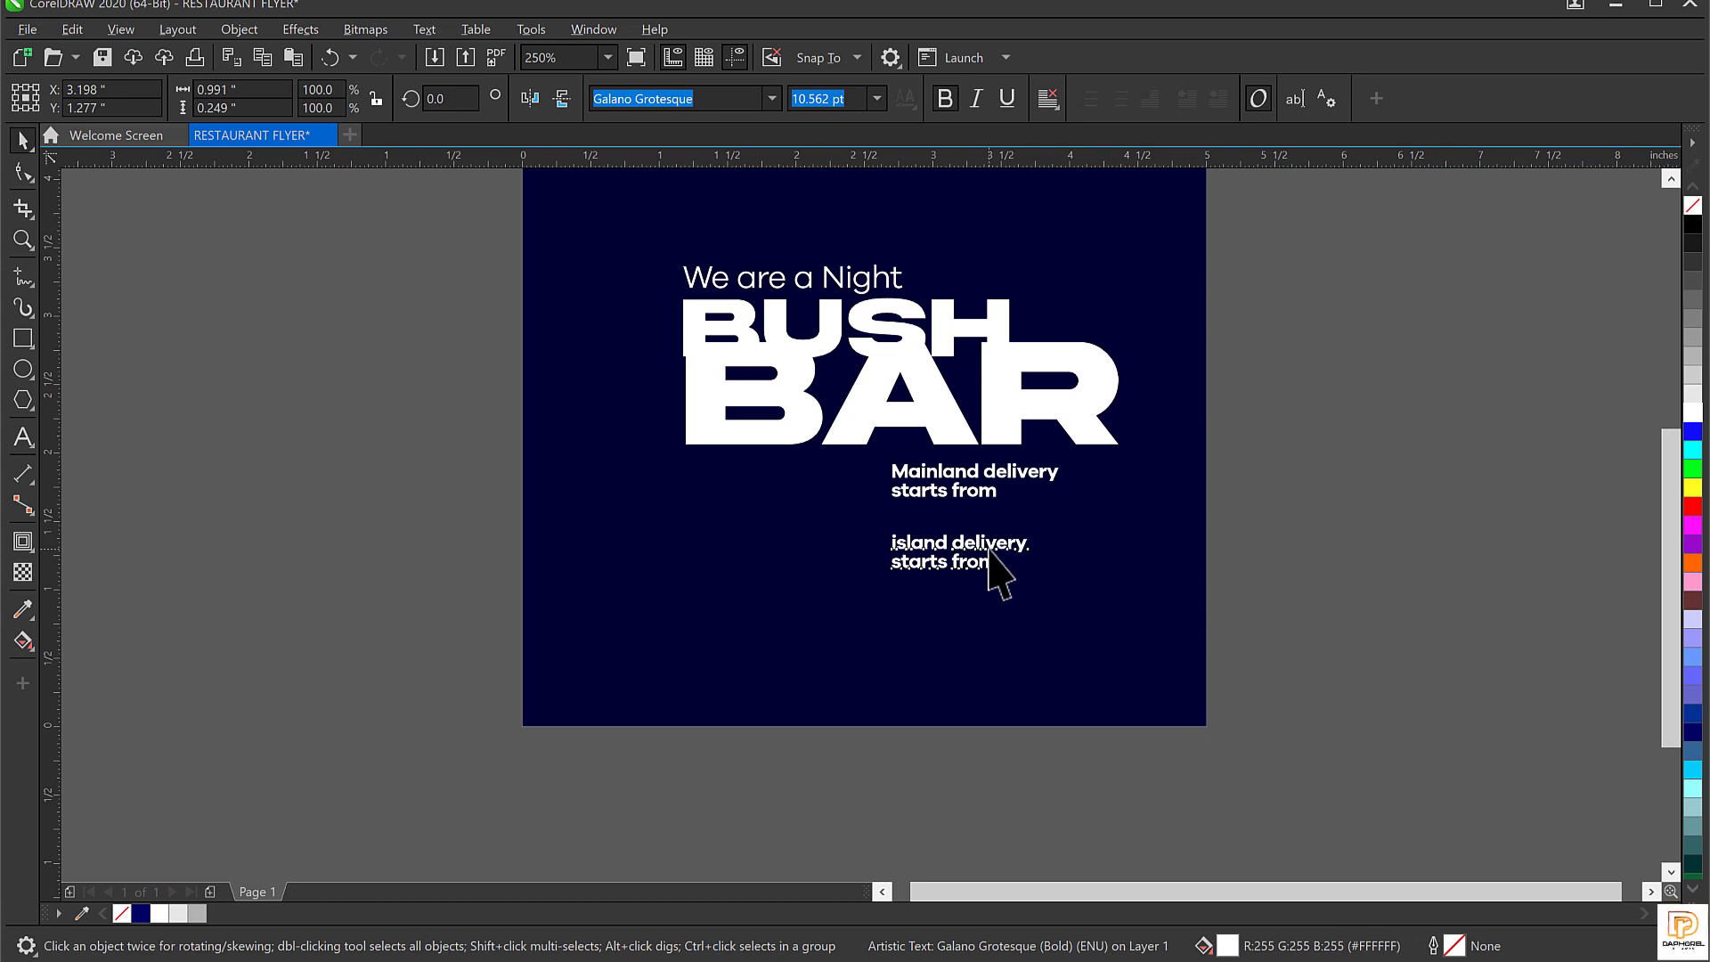
{"action": "key", "text": "Up"}
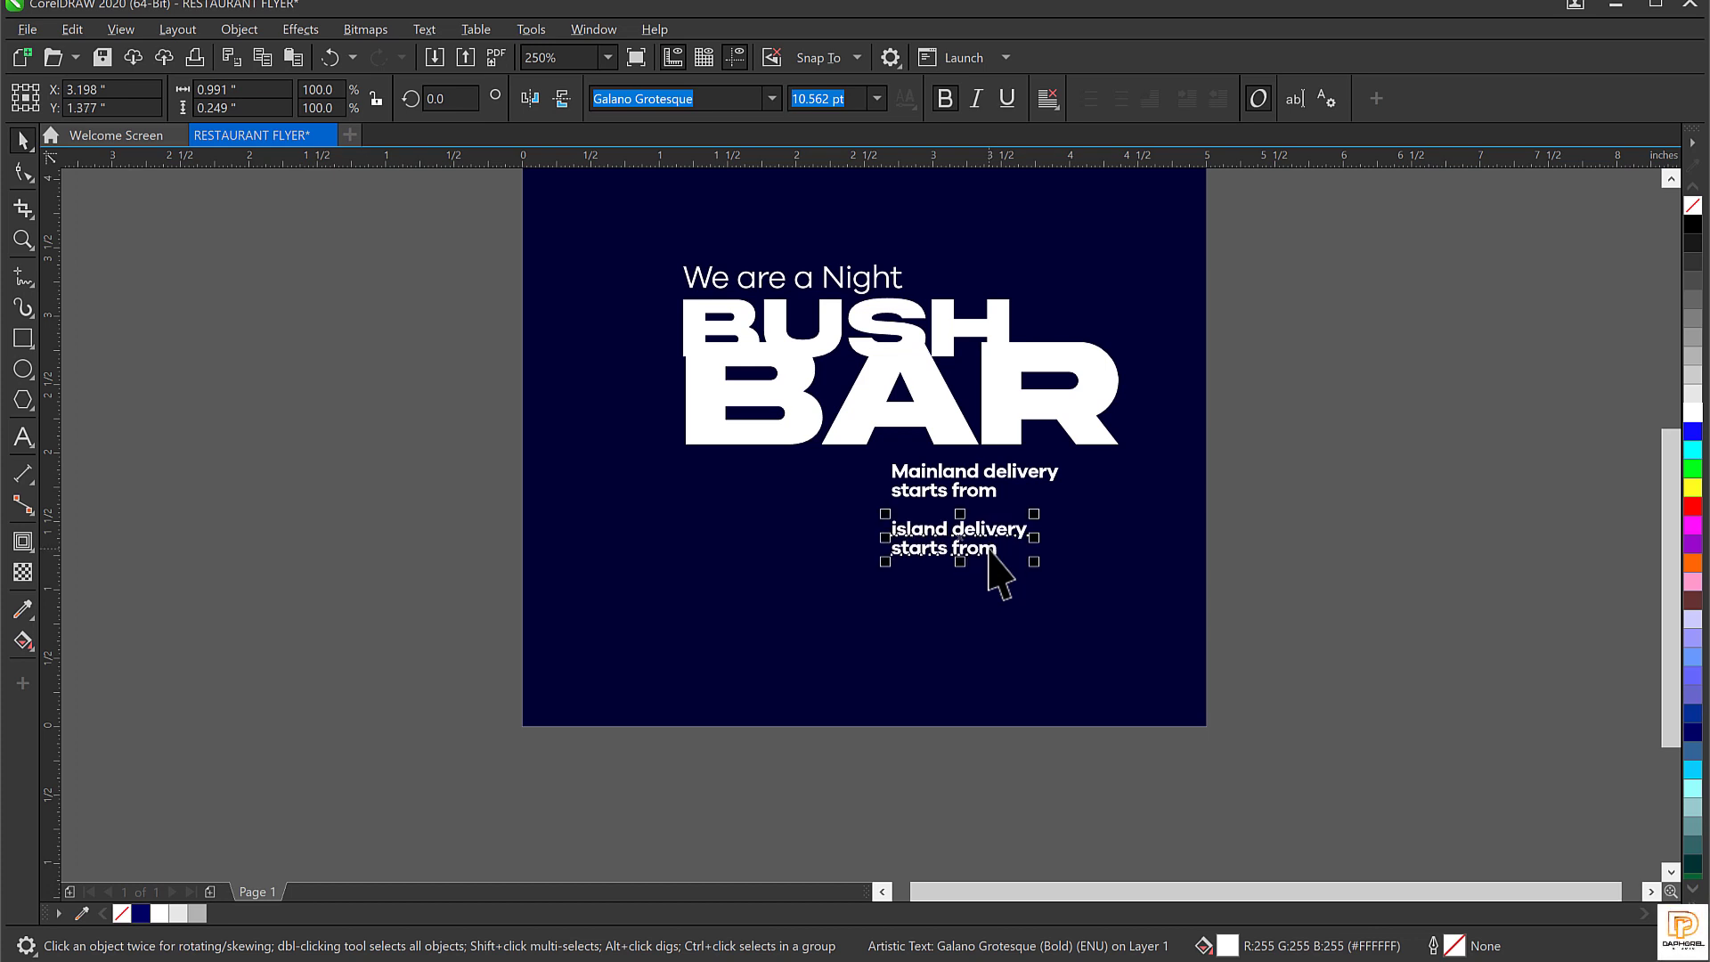
{"action": "left_click", "coordinate": [1344, 507]}
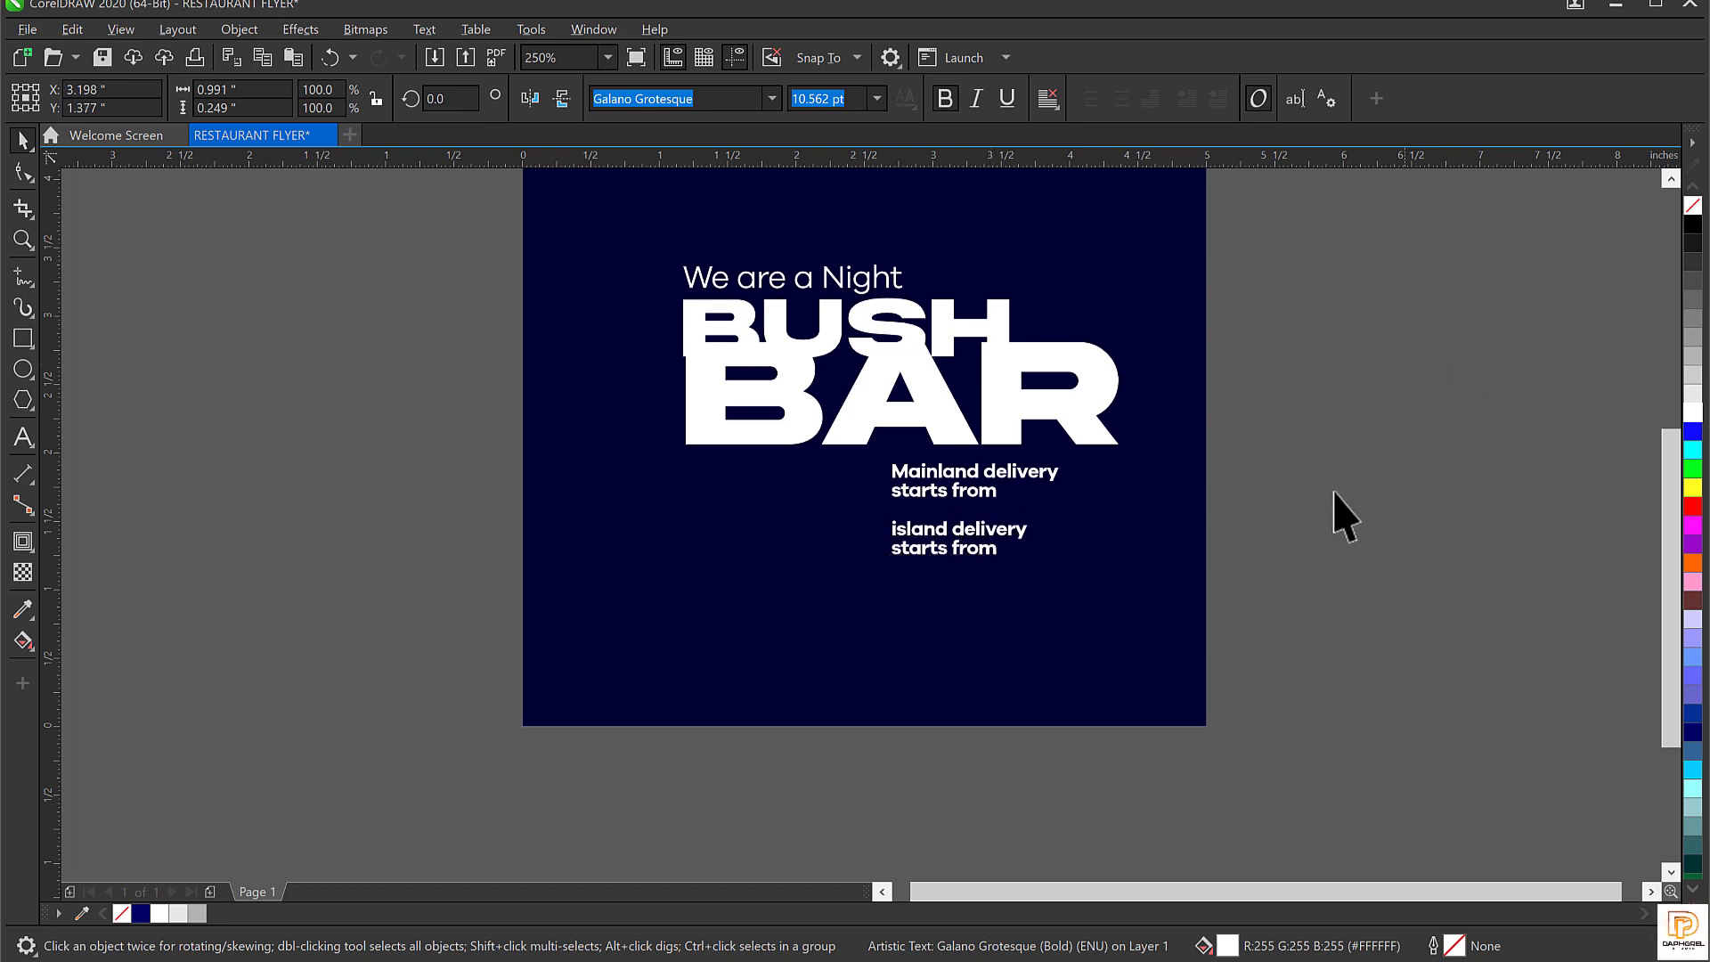
Draw a rectangle about 0.72 x 0.24 inch beside the Mainland "starts from" line and fill it with orange (#FF6600).
{"action": "scroll", "coordinate": [1003, 481], "scroll_direction": "up", "scroll_amount": 2}
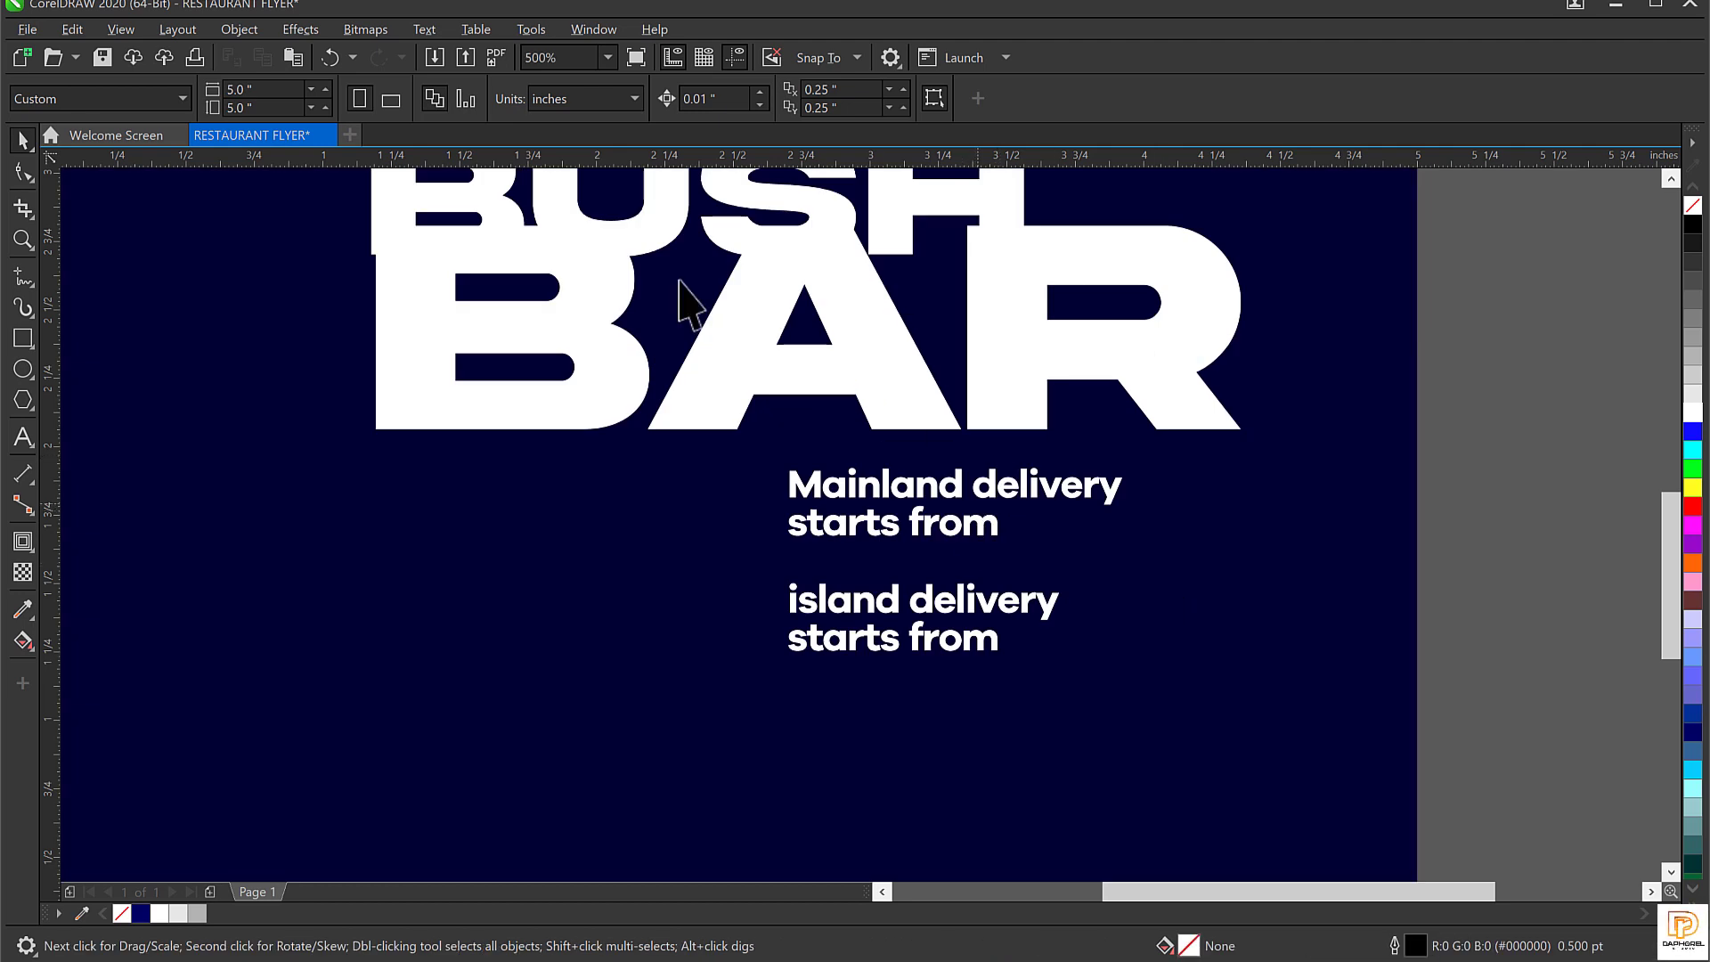
{"action": "left_click", "coordinate": [22, 338]}
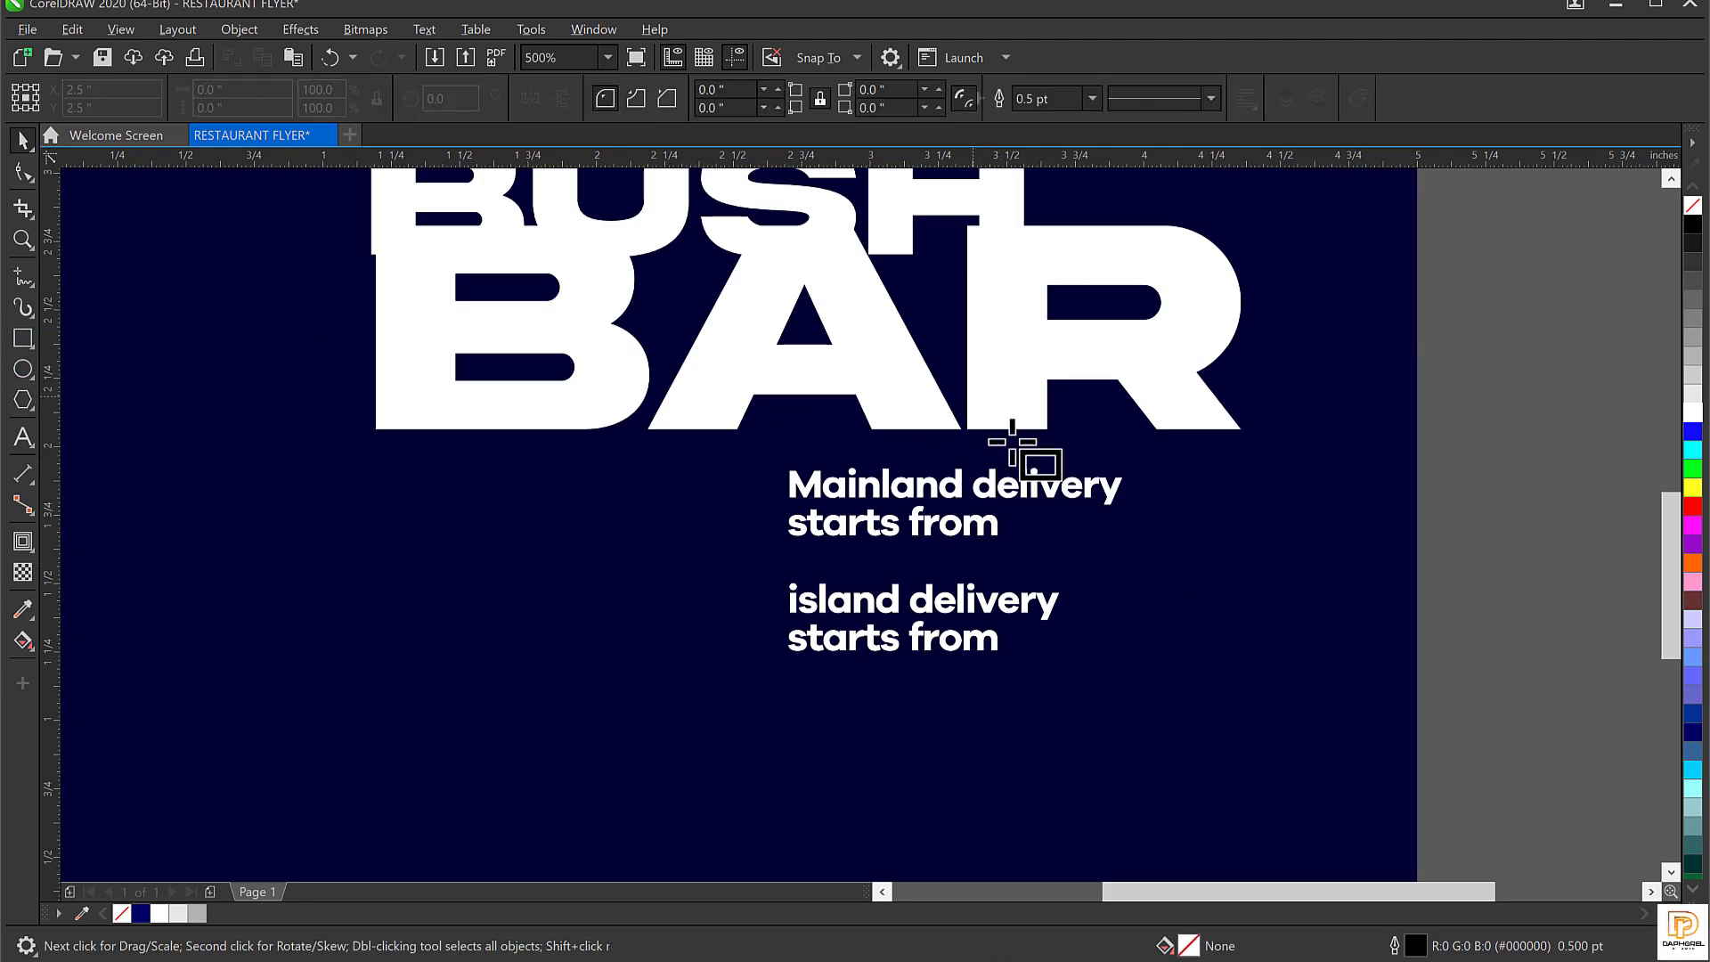
{"action": "left_click_drag", "start_coordinate": [1040, 507], "coordinate": [1236, 573]}
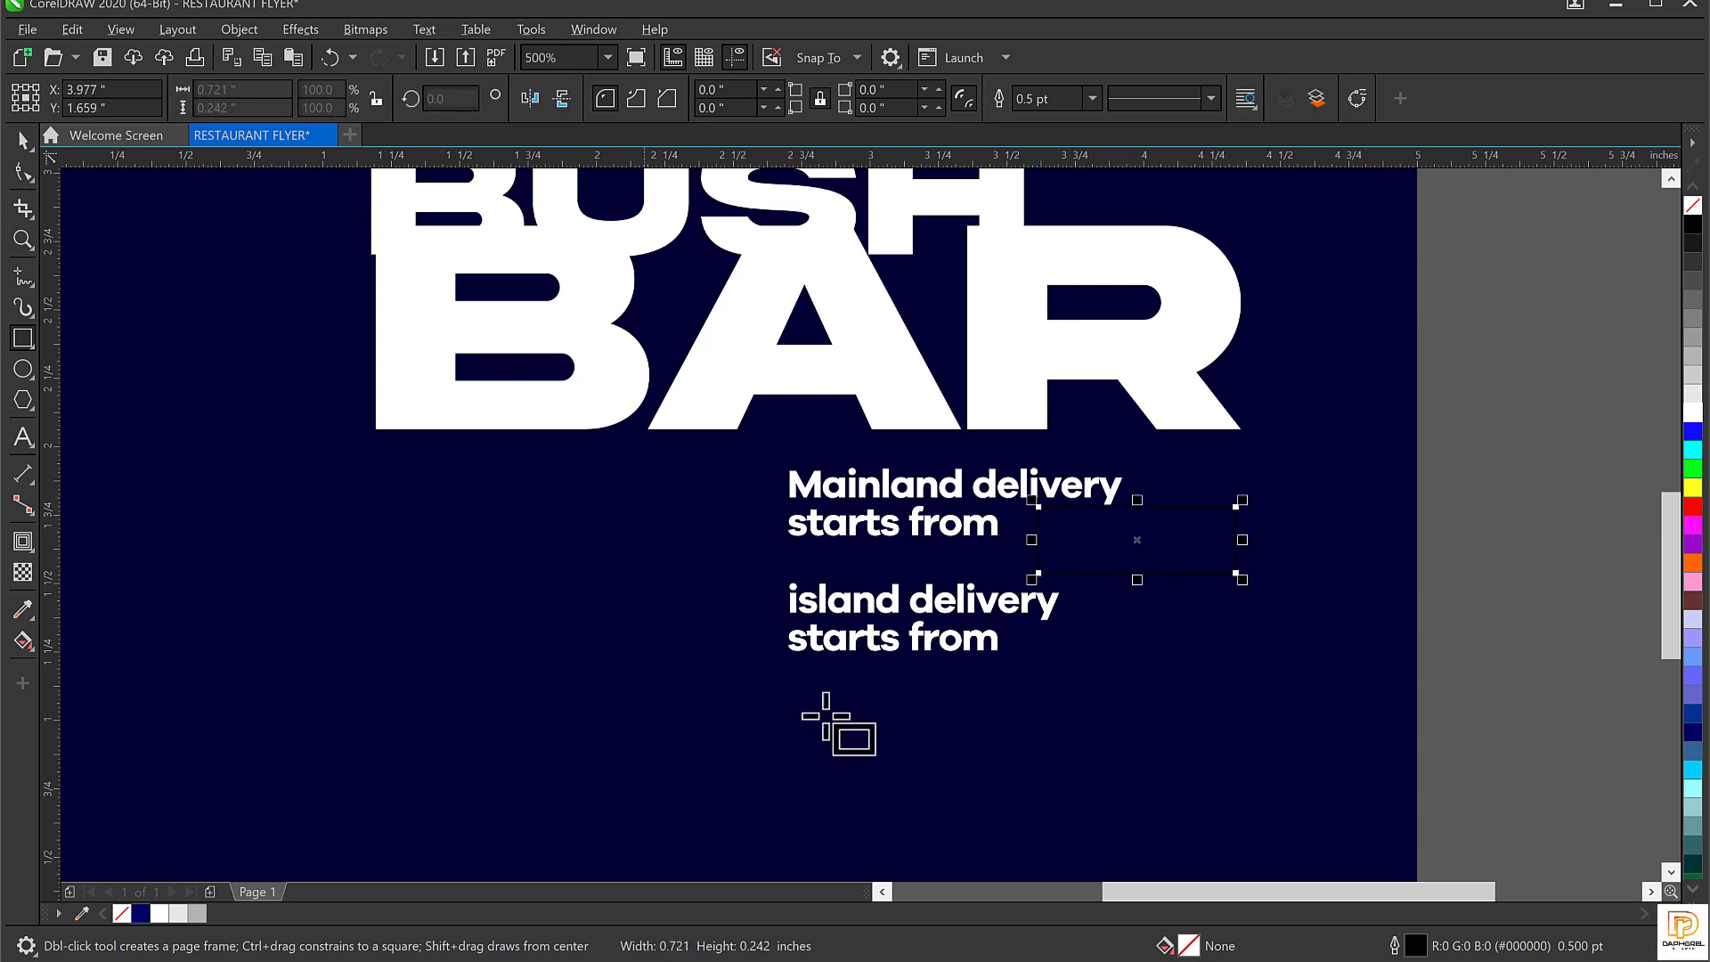
{"action": "left_click", "coordinate": [1695, 491]}
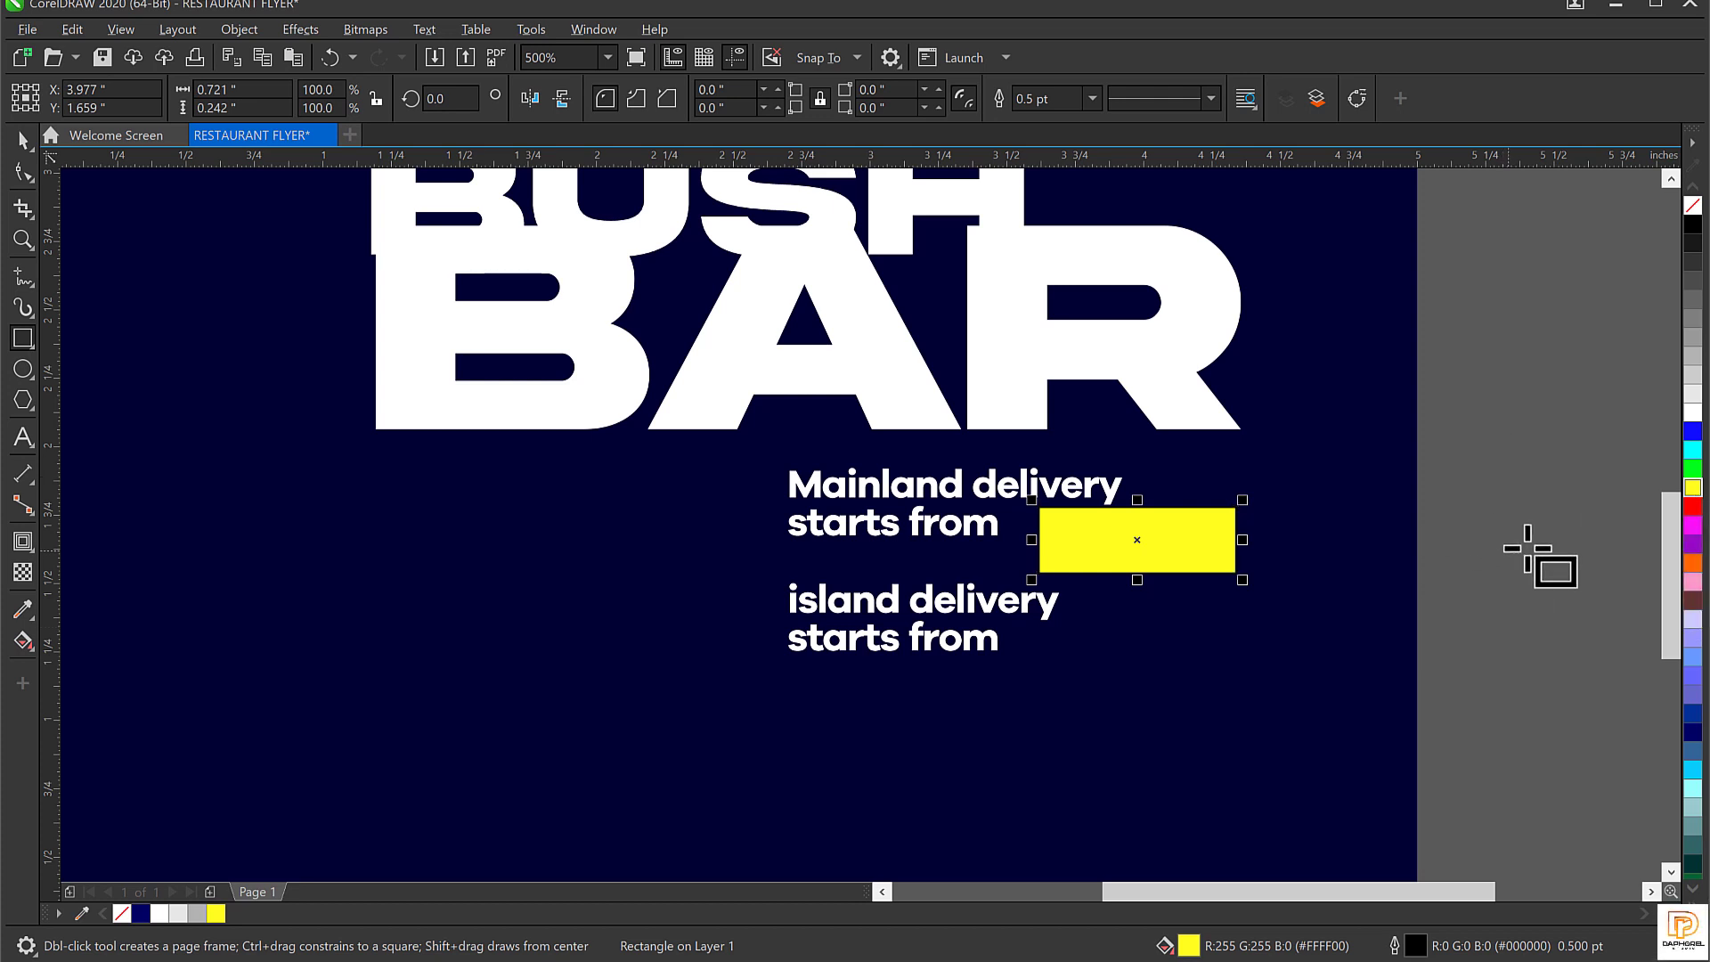
{"action": "left_click", "coordinate": [1694, 563]}
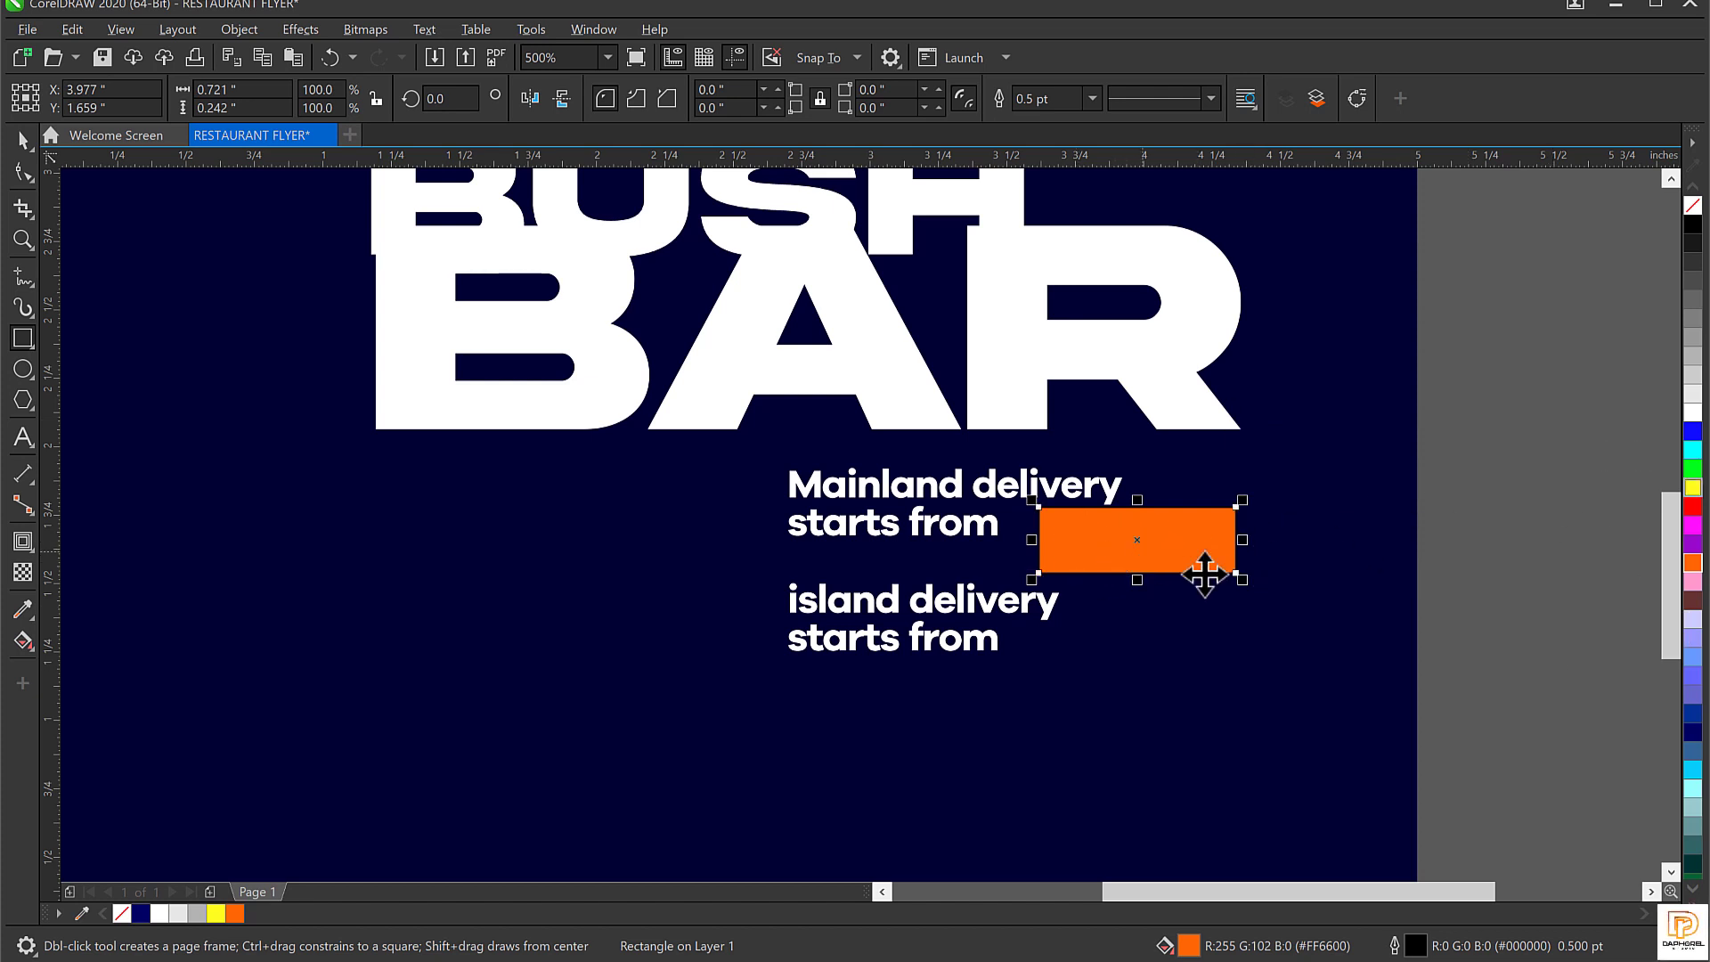
Mix yellow into the rectangle's fill until it becomes amber (#FFA400), and remove its outline.
{"action": "key", "text": "space"}
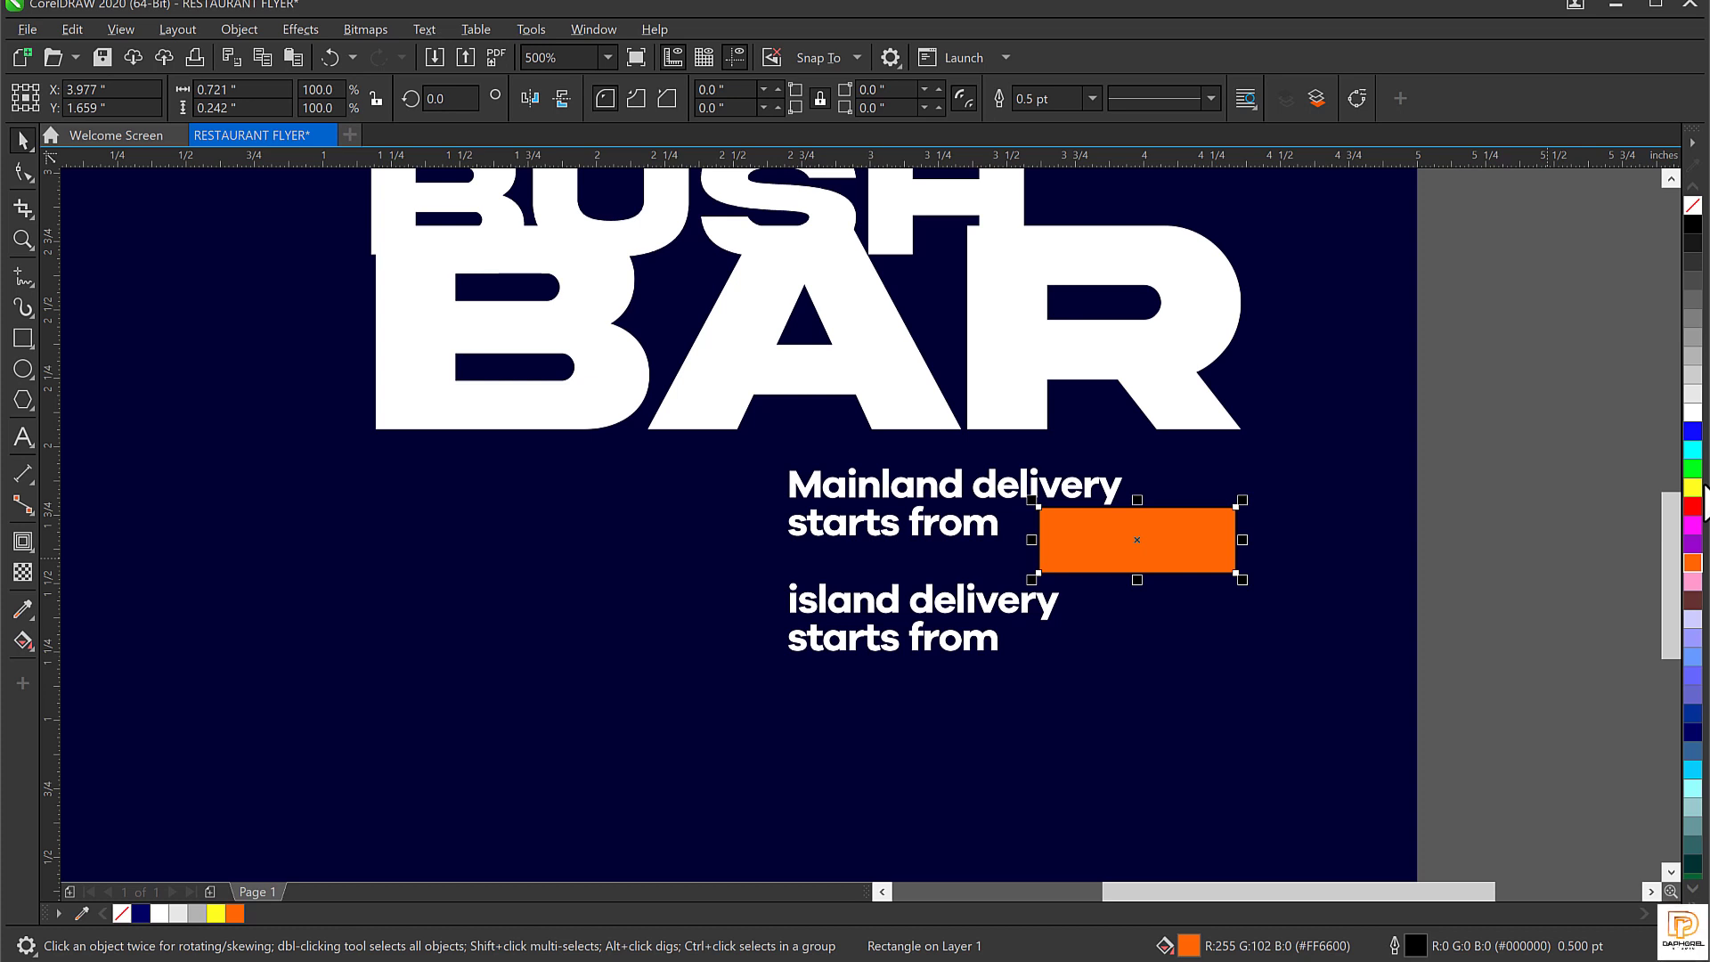
{"action": "left_click", "coordinate": [1693, 495], "text": "ctrl"}
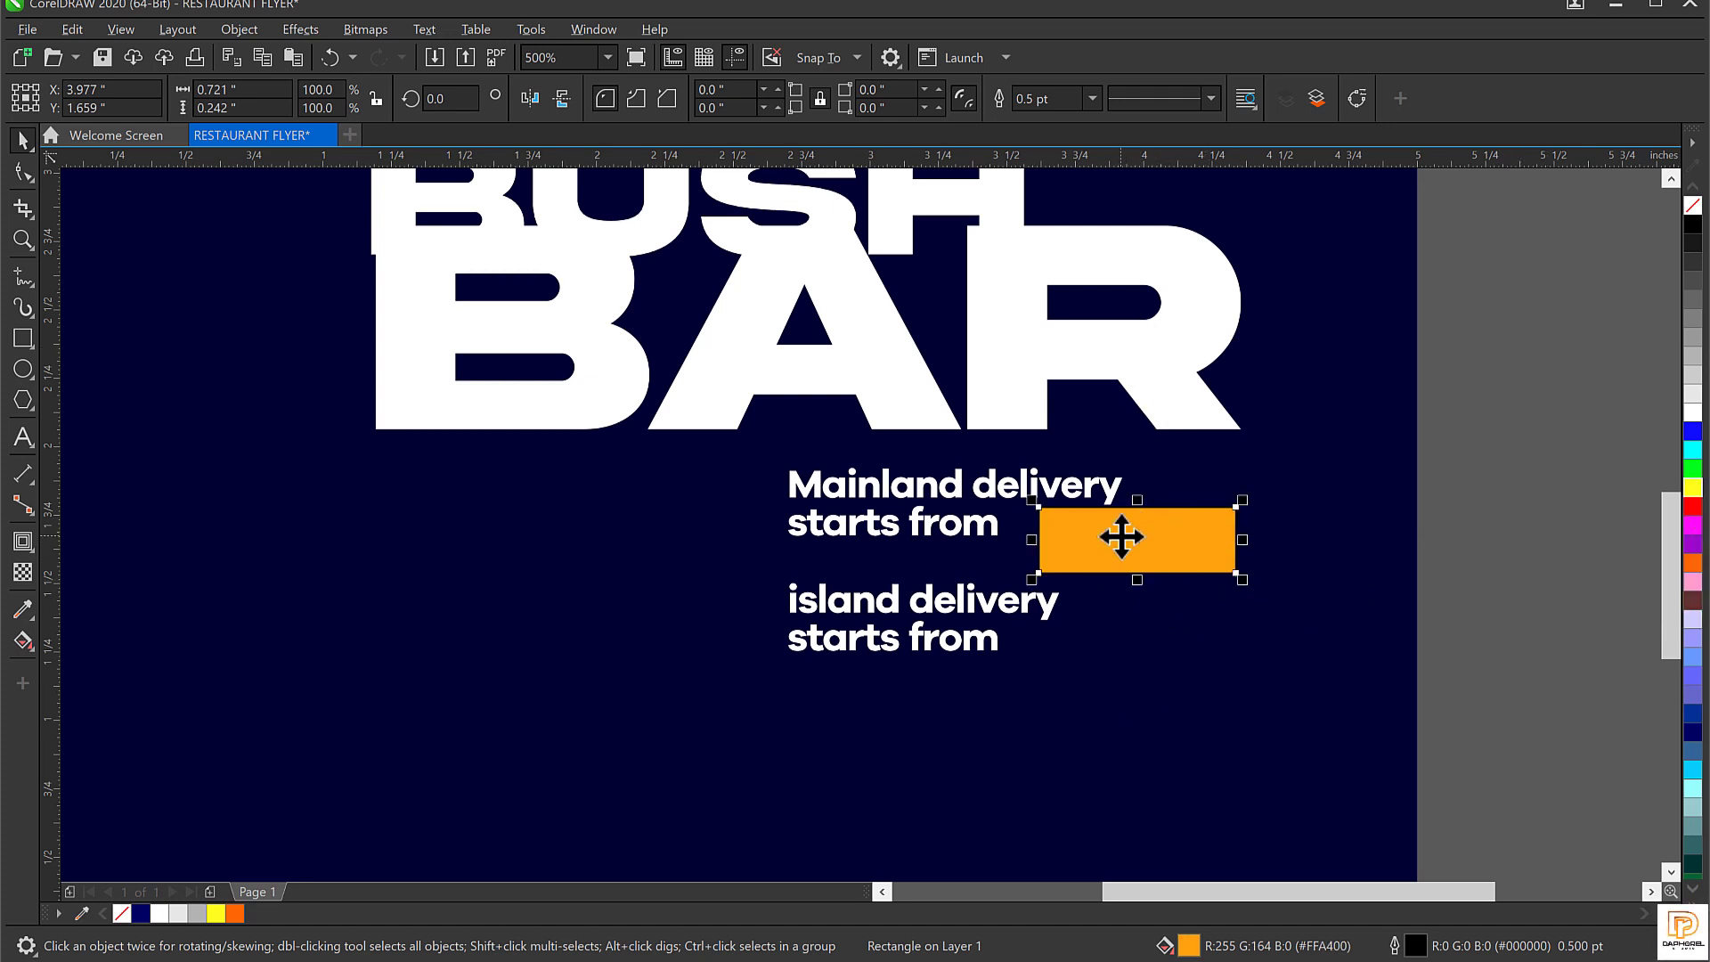
{"action": "scroll", "coordinate": [1172, 552], "scroll_direction": "up", "scroll_amount": 1}
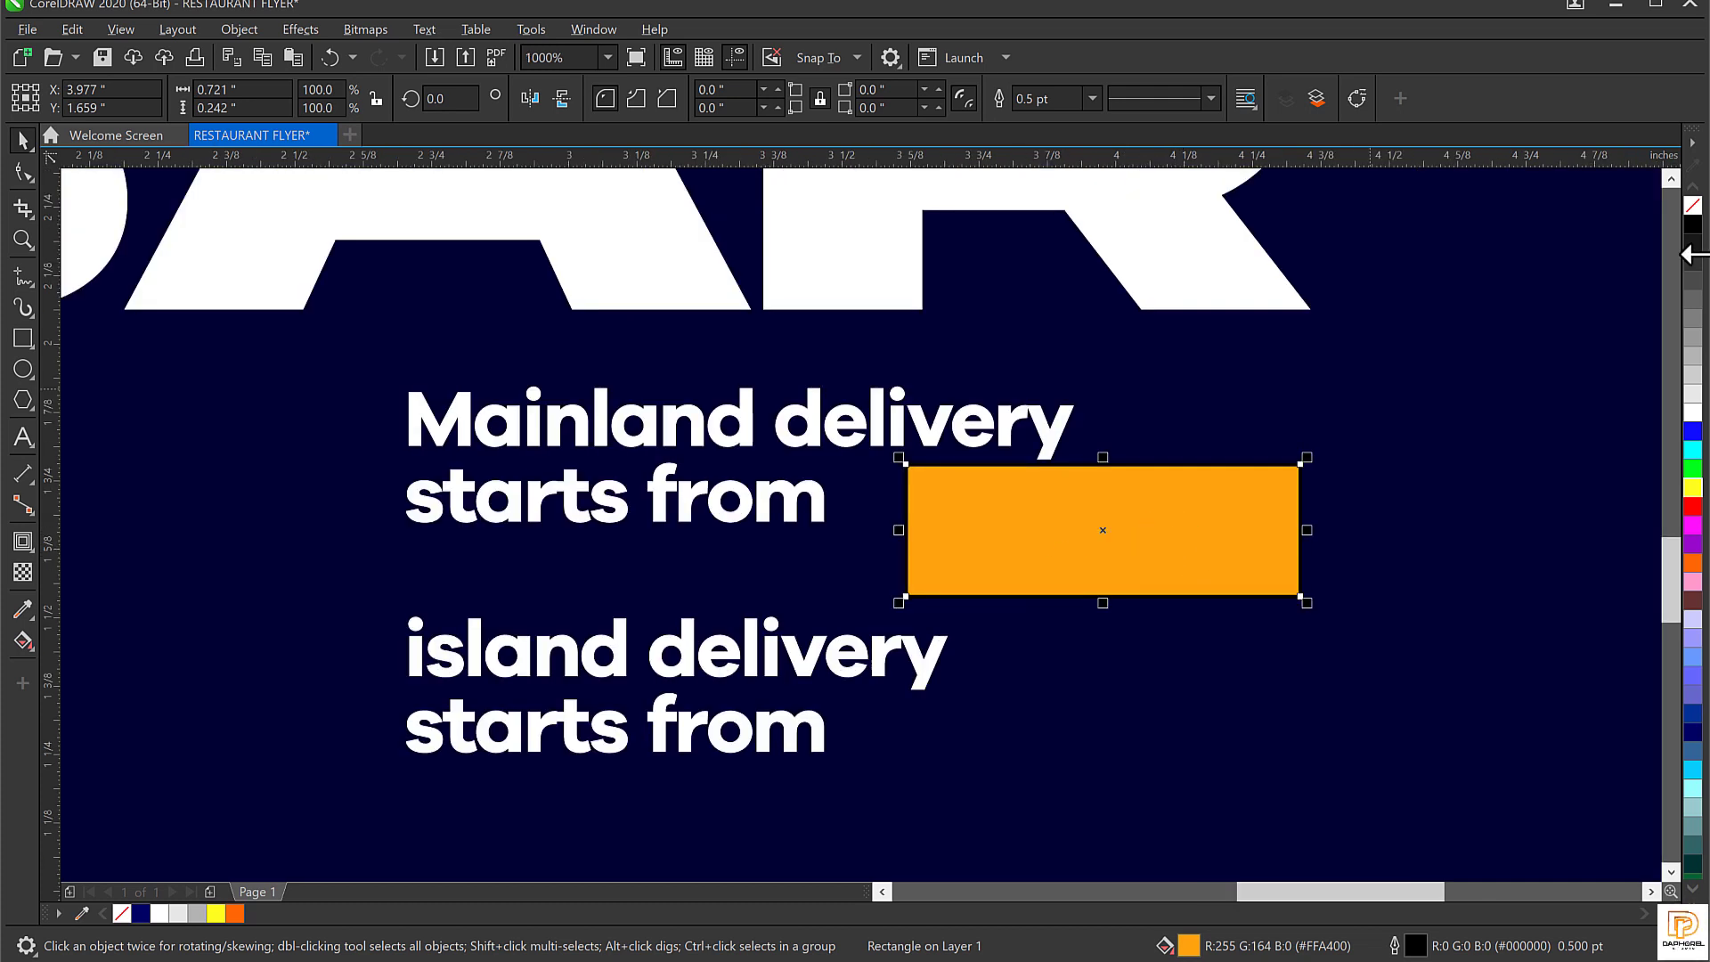
{"action": "right_click", "coordinate": [1695, 207]}
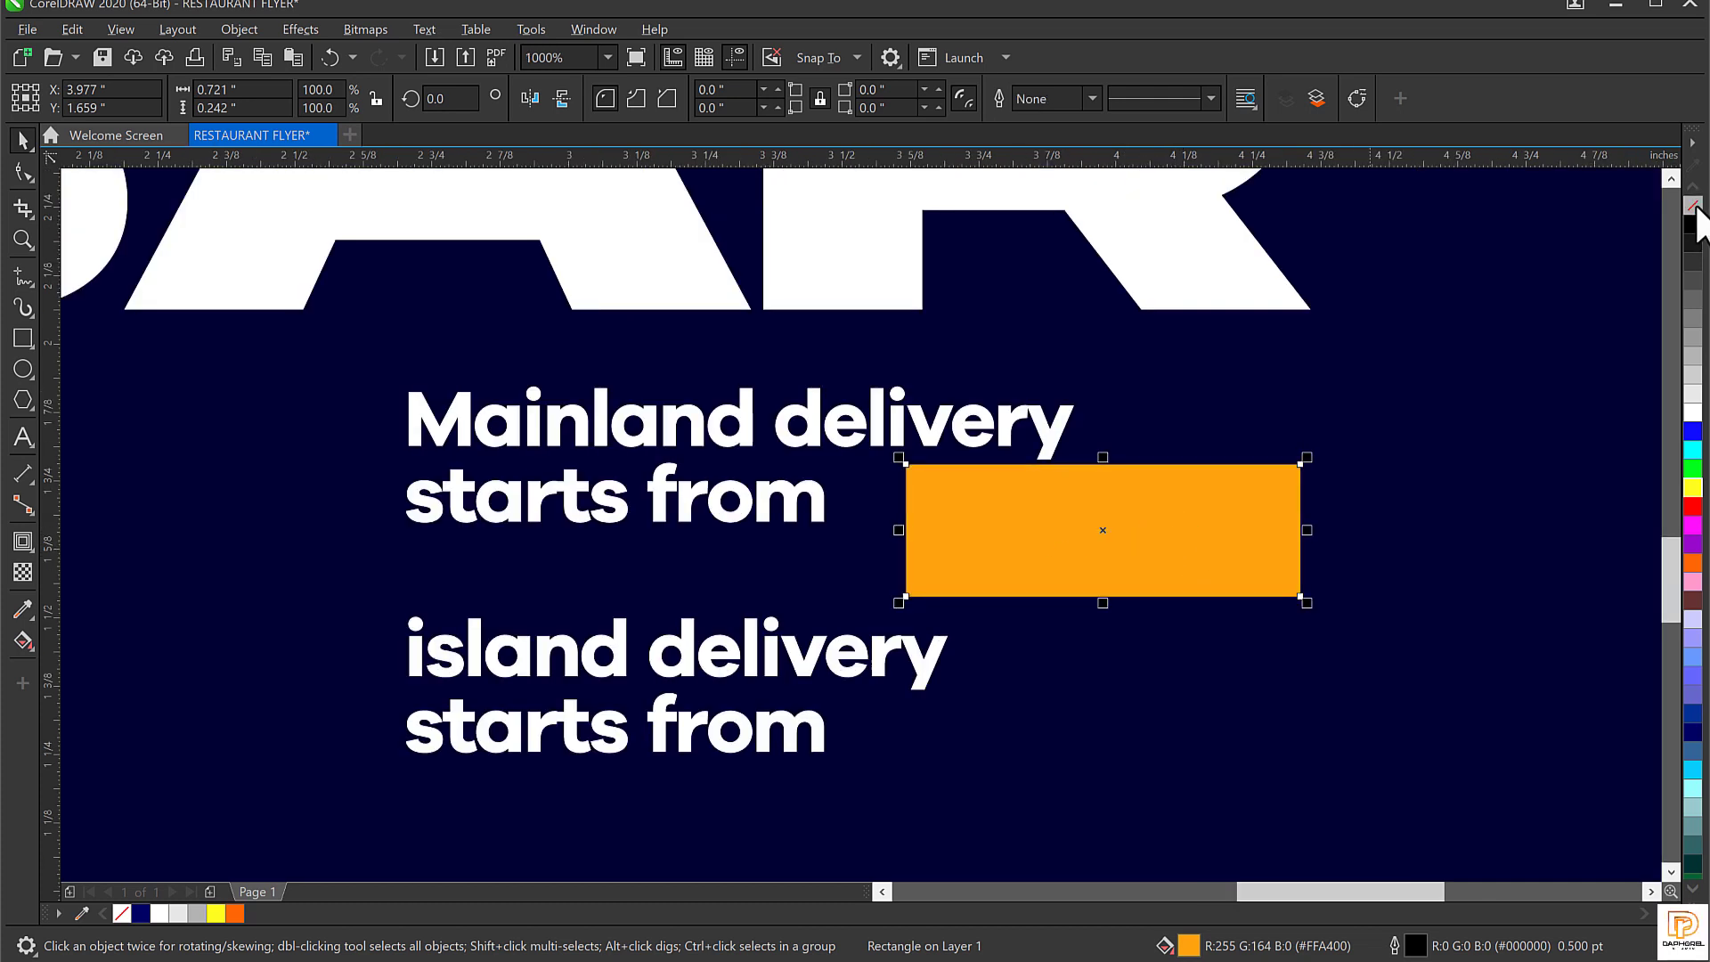
Draw a closed triangle about 0.25 x 0.17 inch with the Pen tool, hanging below the amber rectangle's lower-right corner.
{"action": "left_click", "coordinate": [20, 278]}
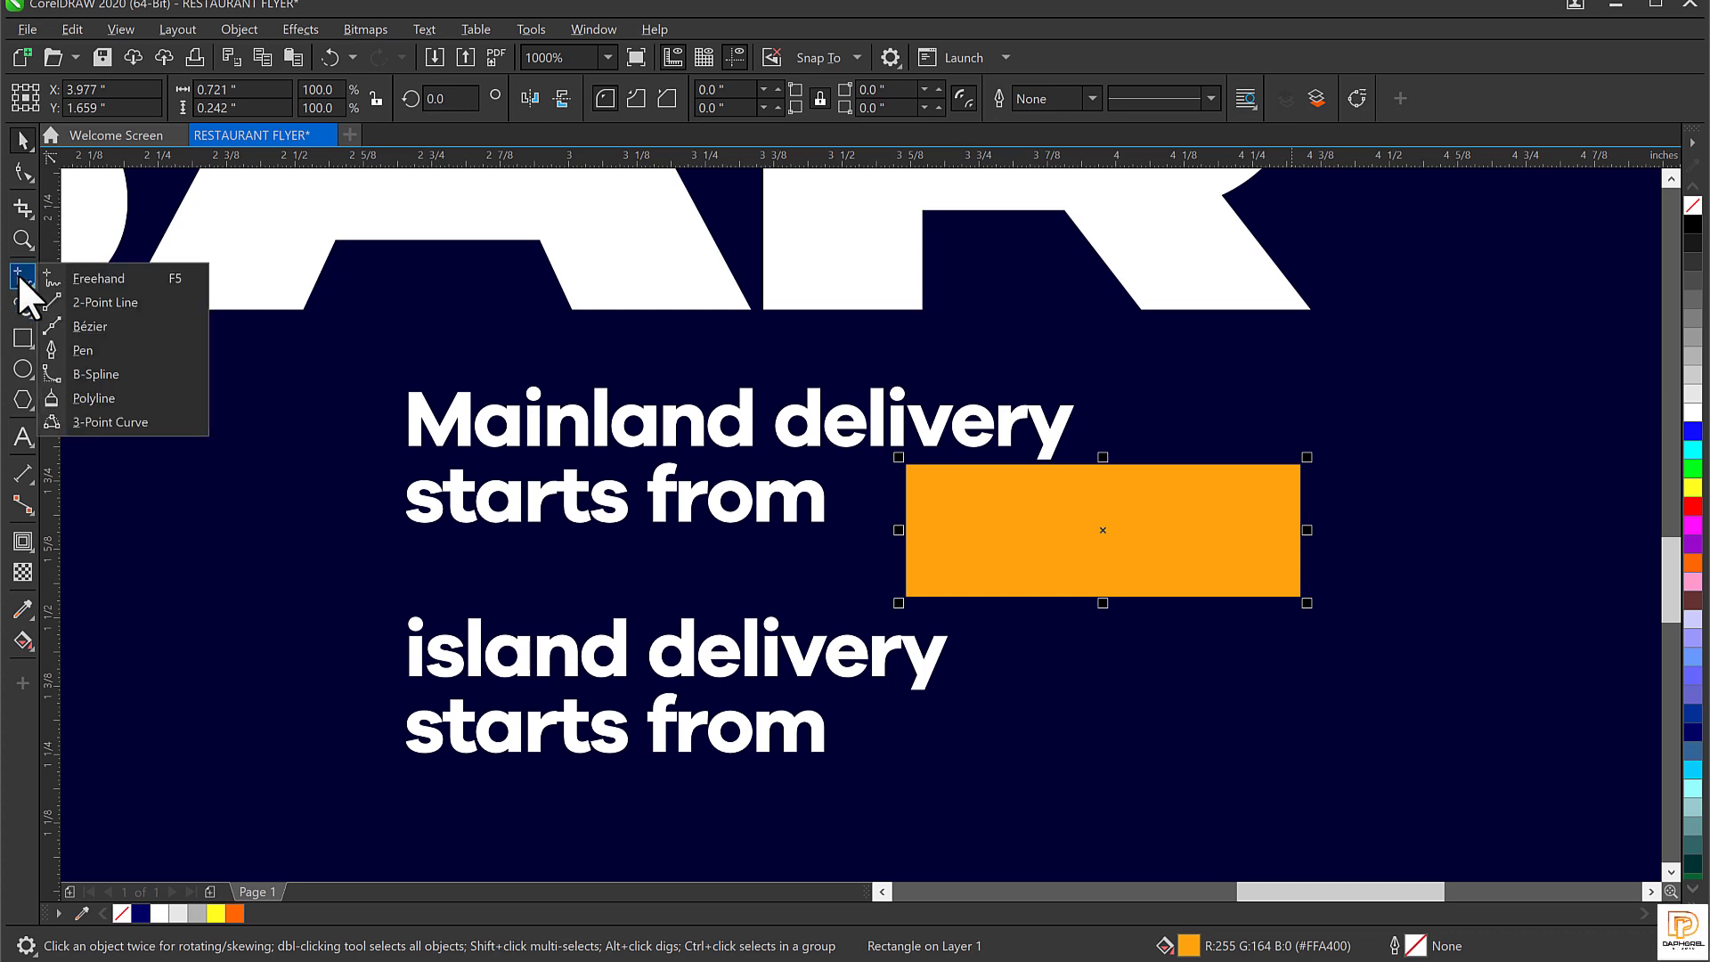
{"action": "left_click", "coordinate": [18, 276]}
{"action": "left_click", "coordinate": [19, 276]}
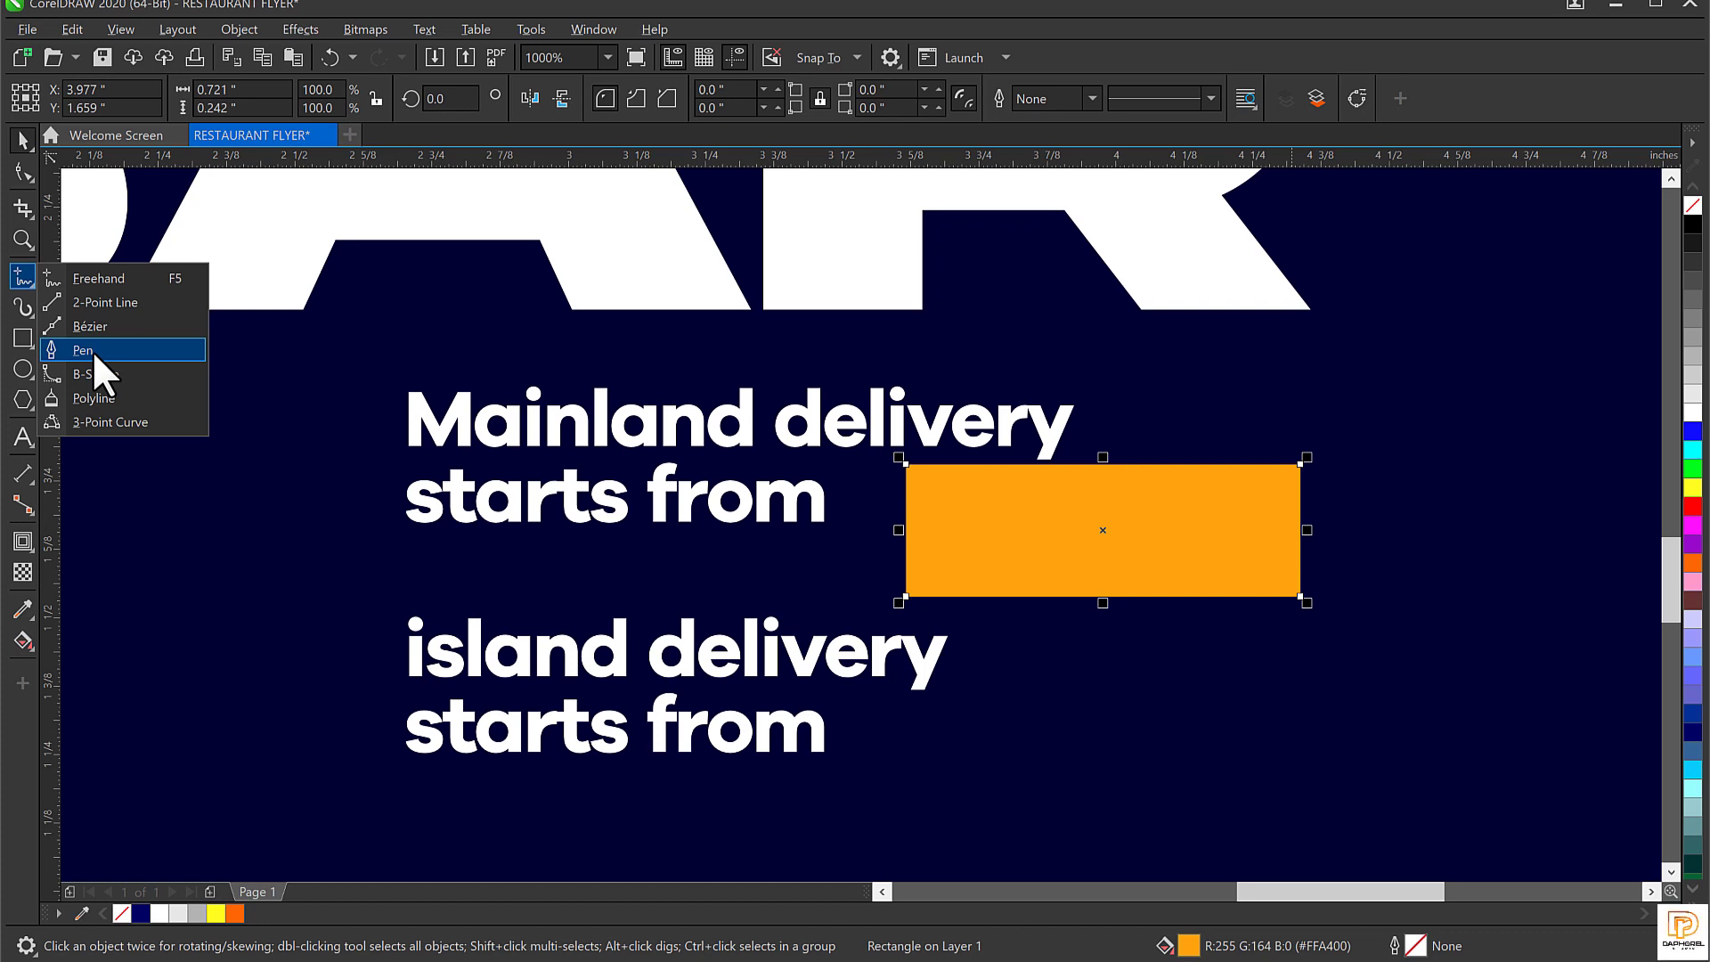
{"action": "left_click", "coordinate": [135, 349]}
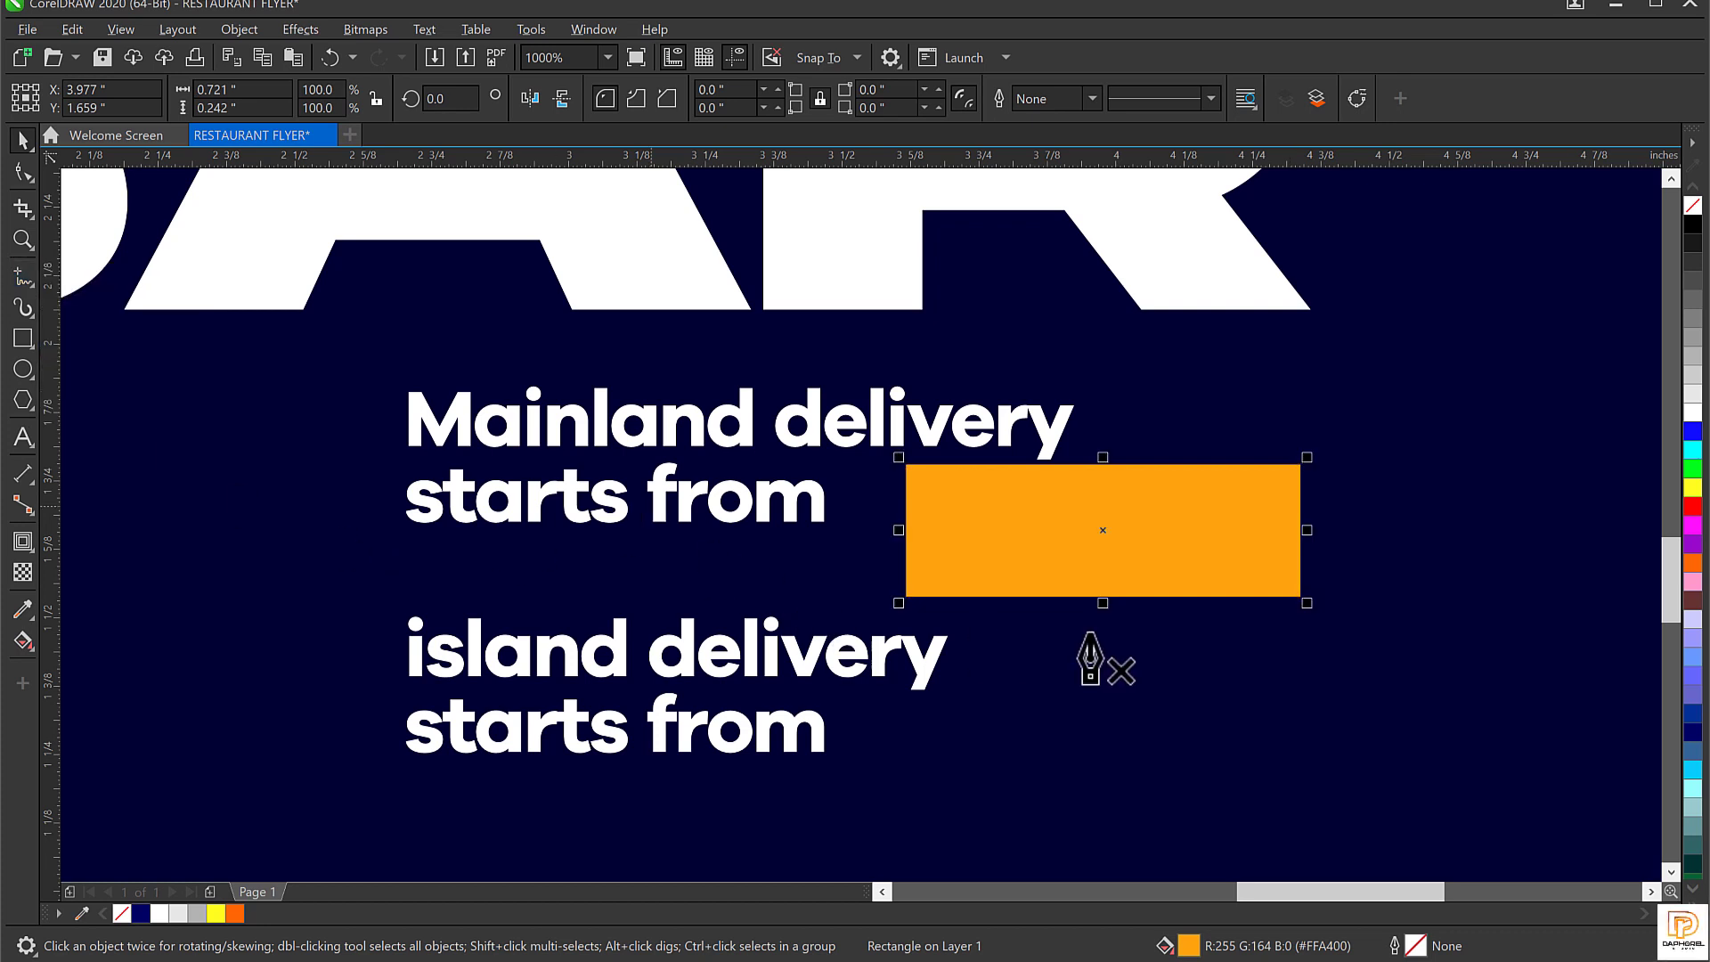
{"action": "left_click", "coordinate": [1168, 688]}
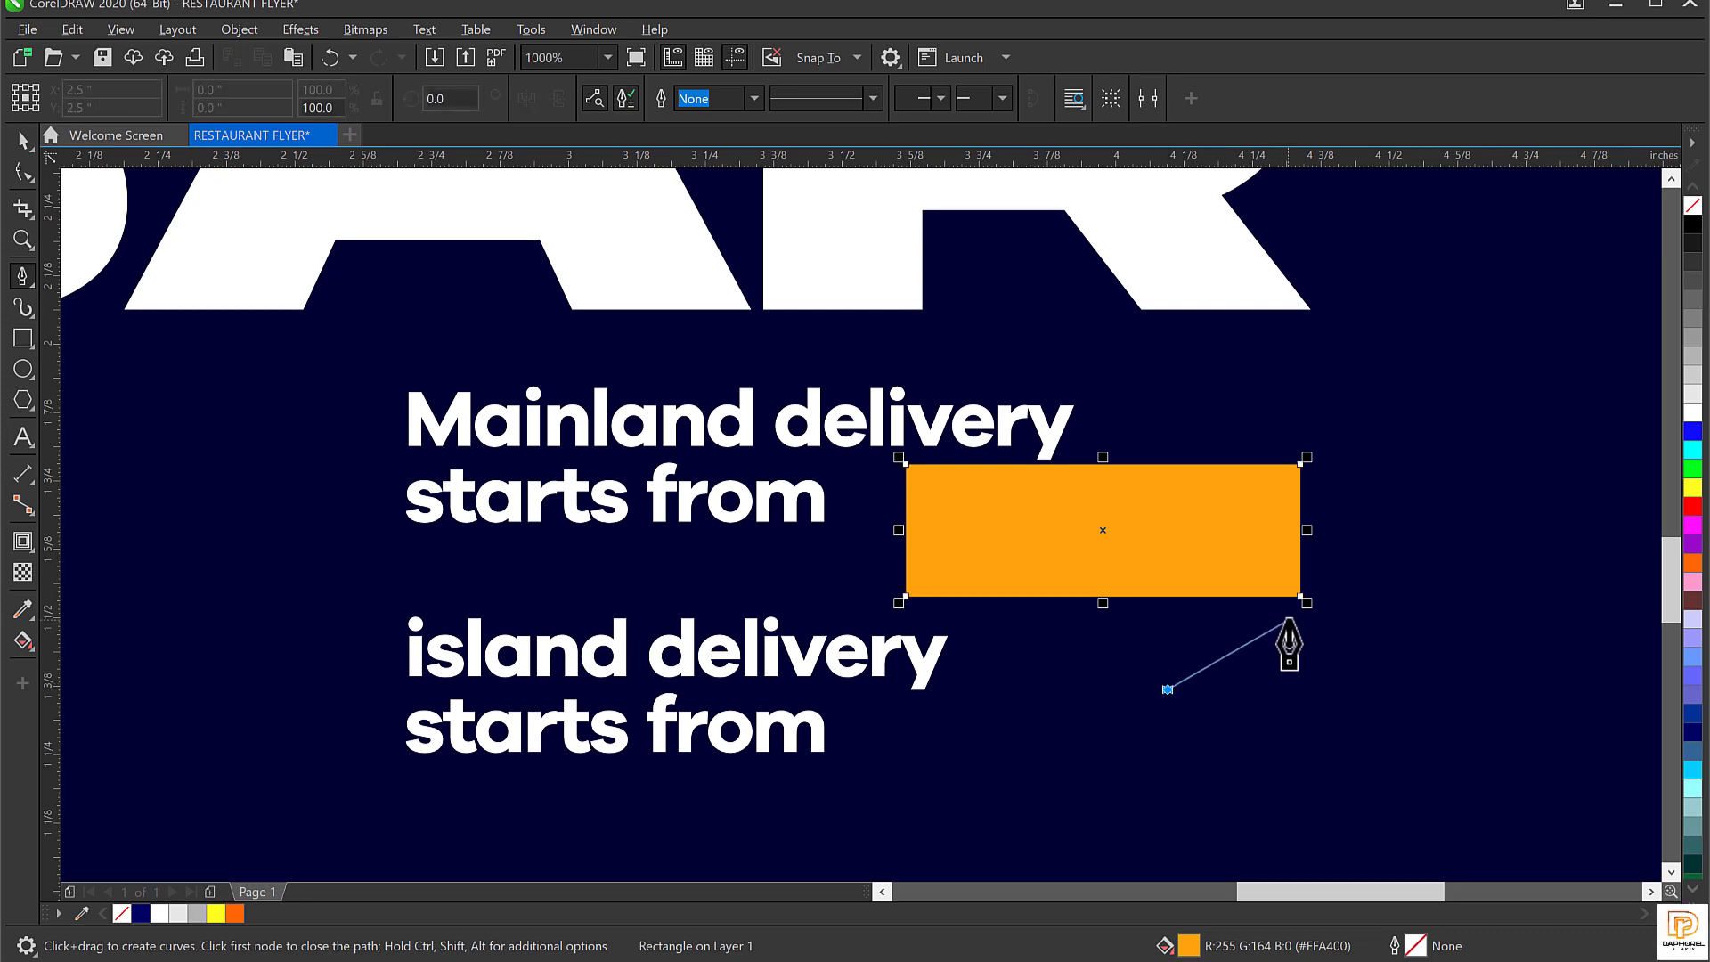
{"action": "left_click", "coordinate": [1301, 595]}
{"action": "key", "text": "Escape"}
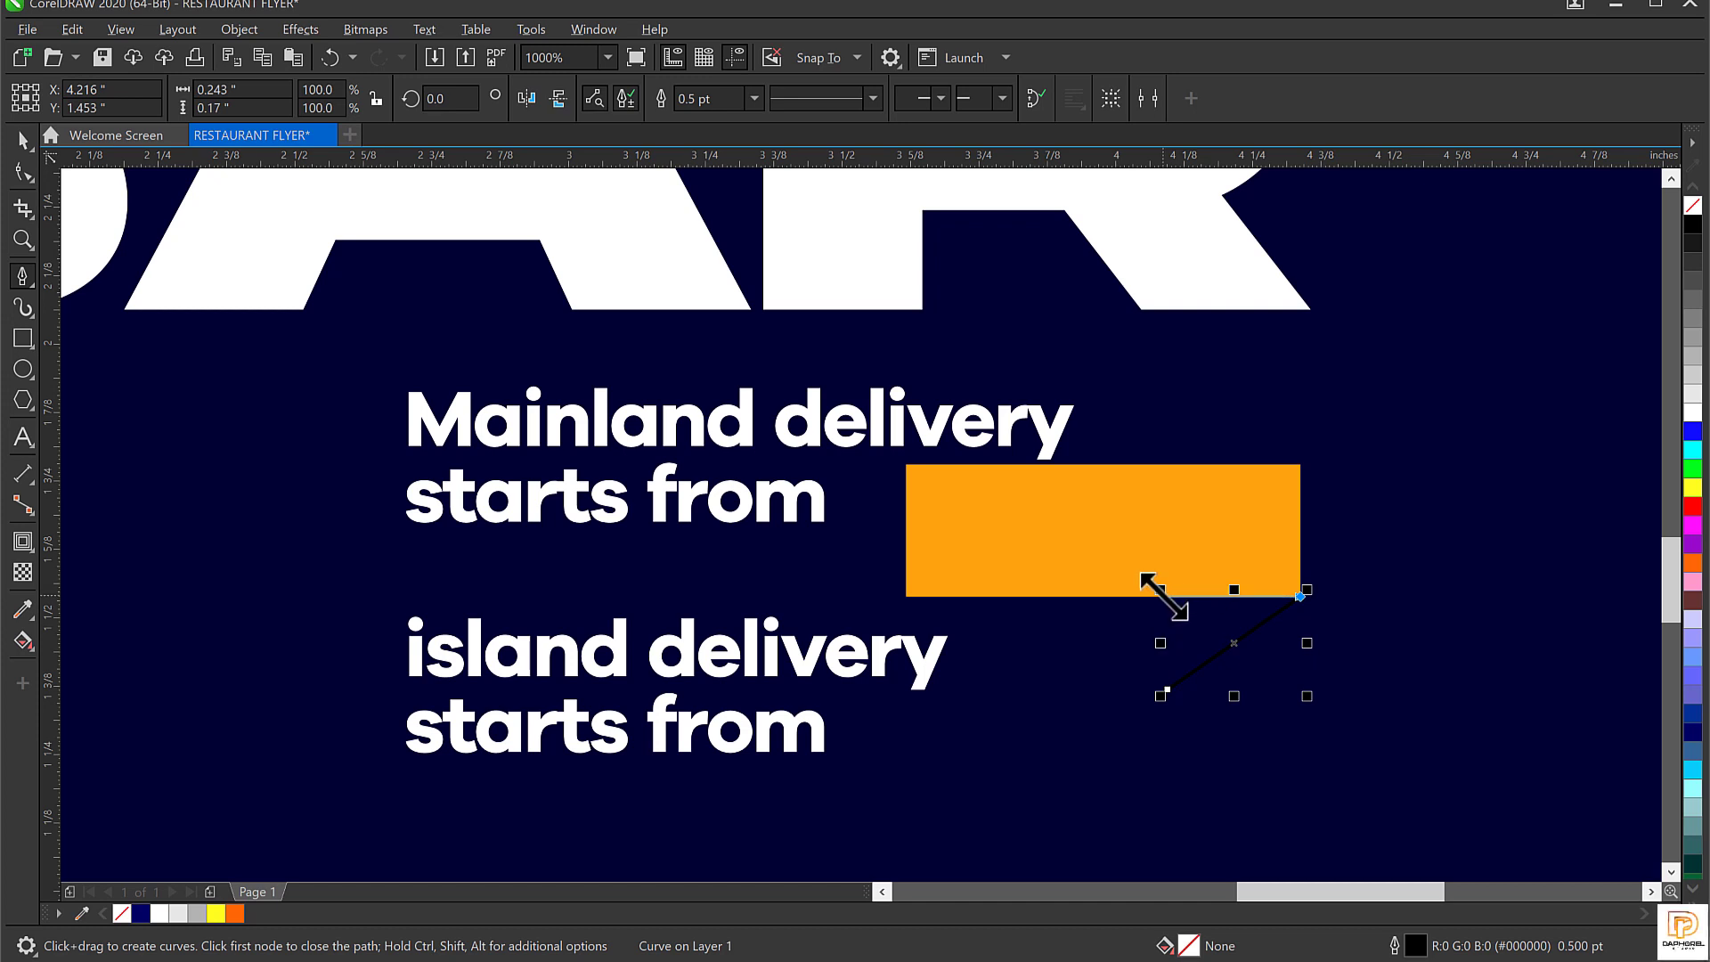
{"action": "key", "text": "Escape"}
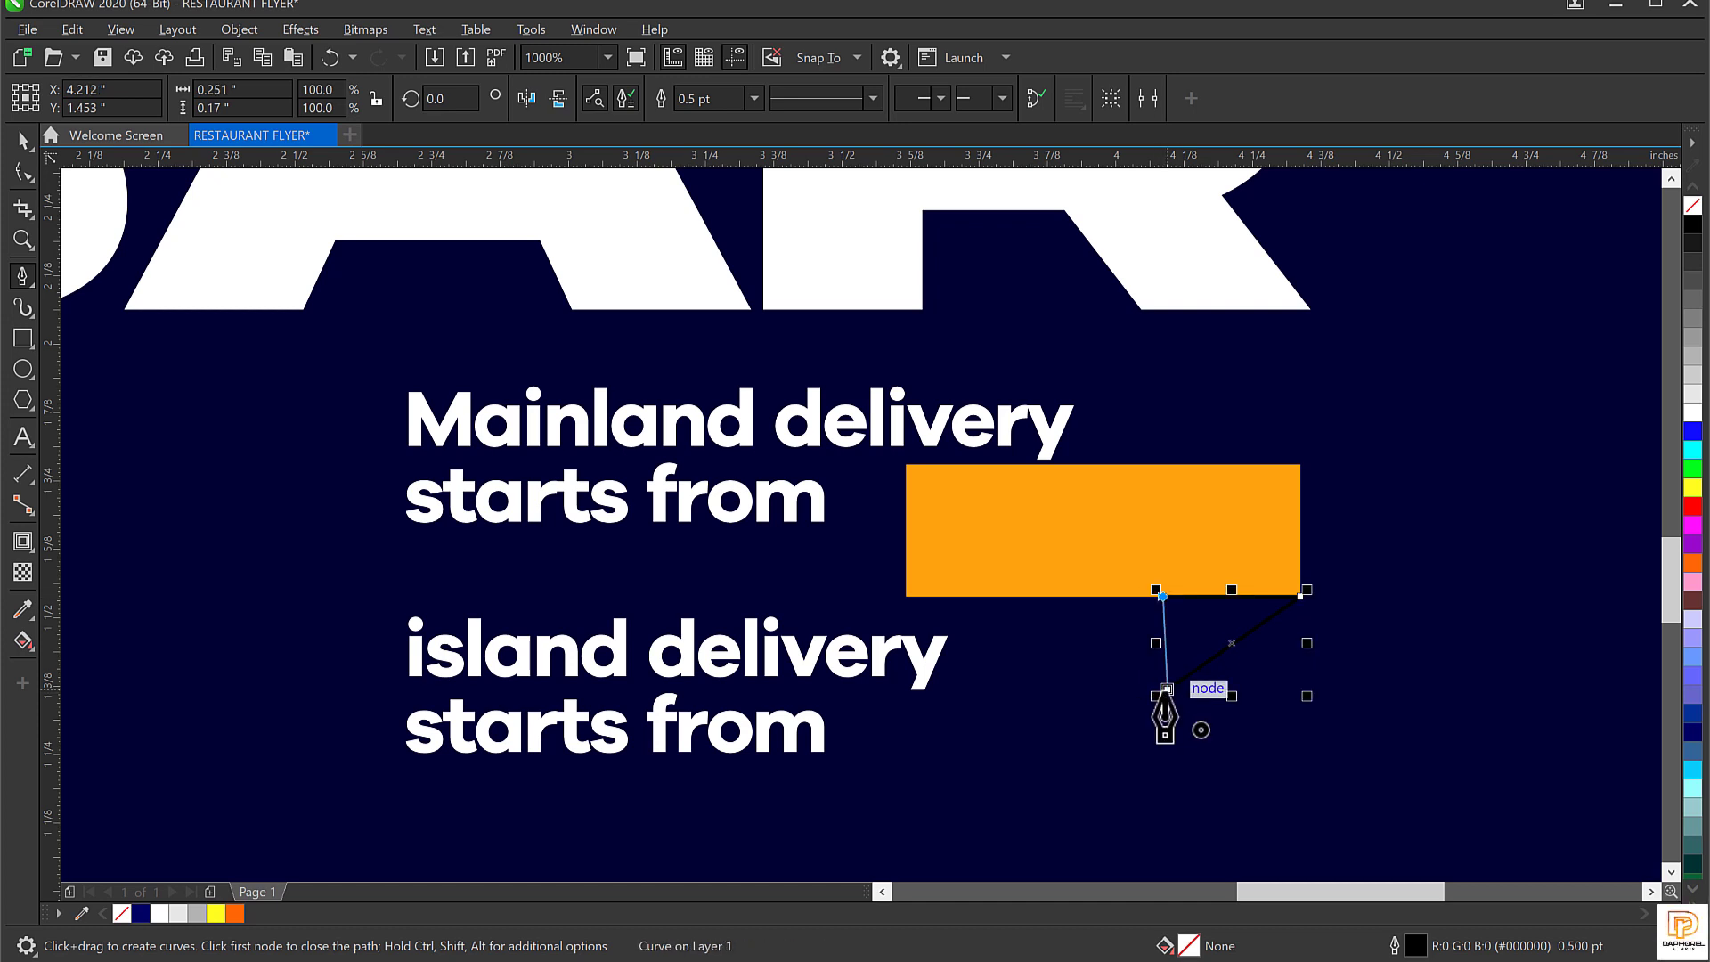
{"action": "left_click", "coordinate": [1164, 691]}
{"action": "left_click", "coordinate": [1163, 597]}
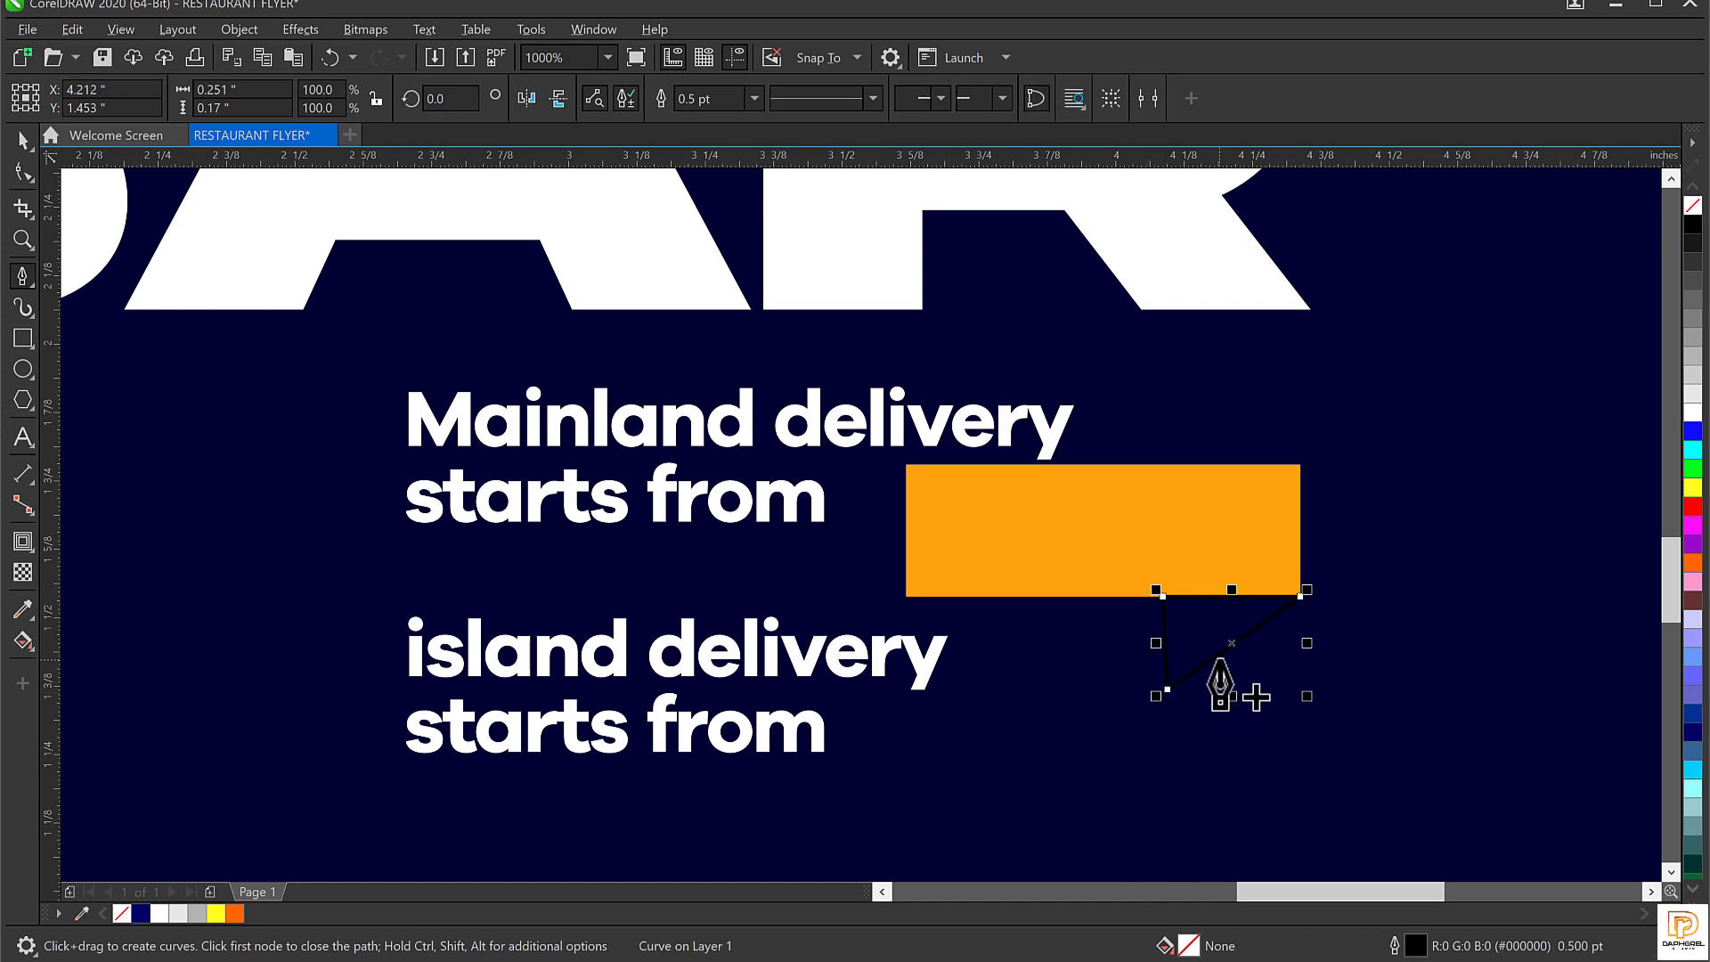
{"action": "key", "text": "space"}
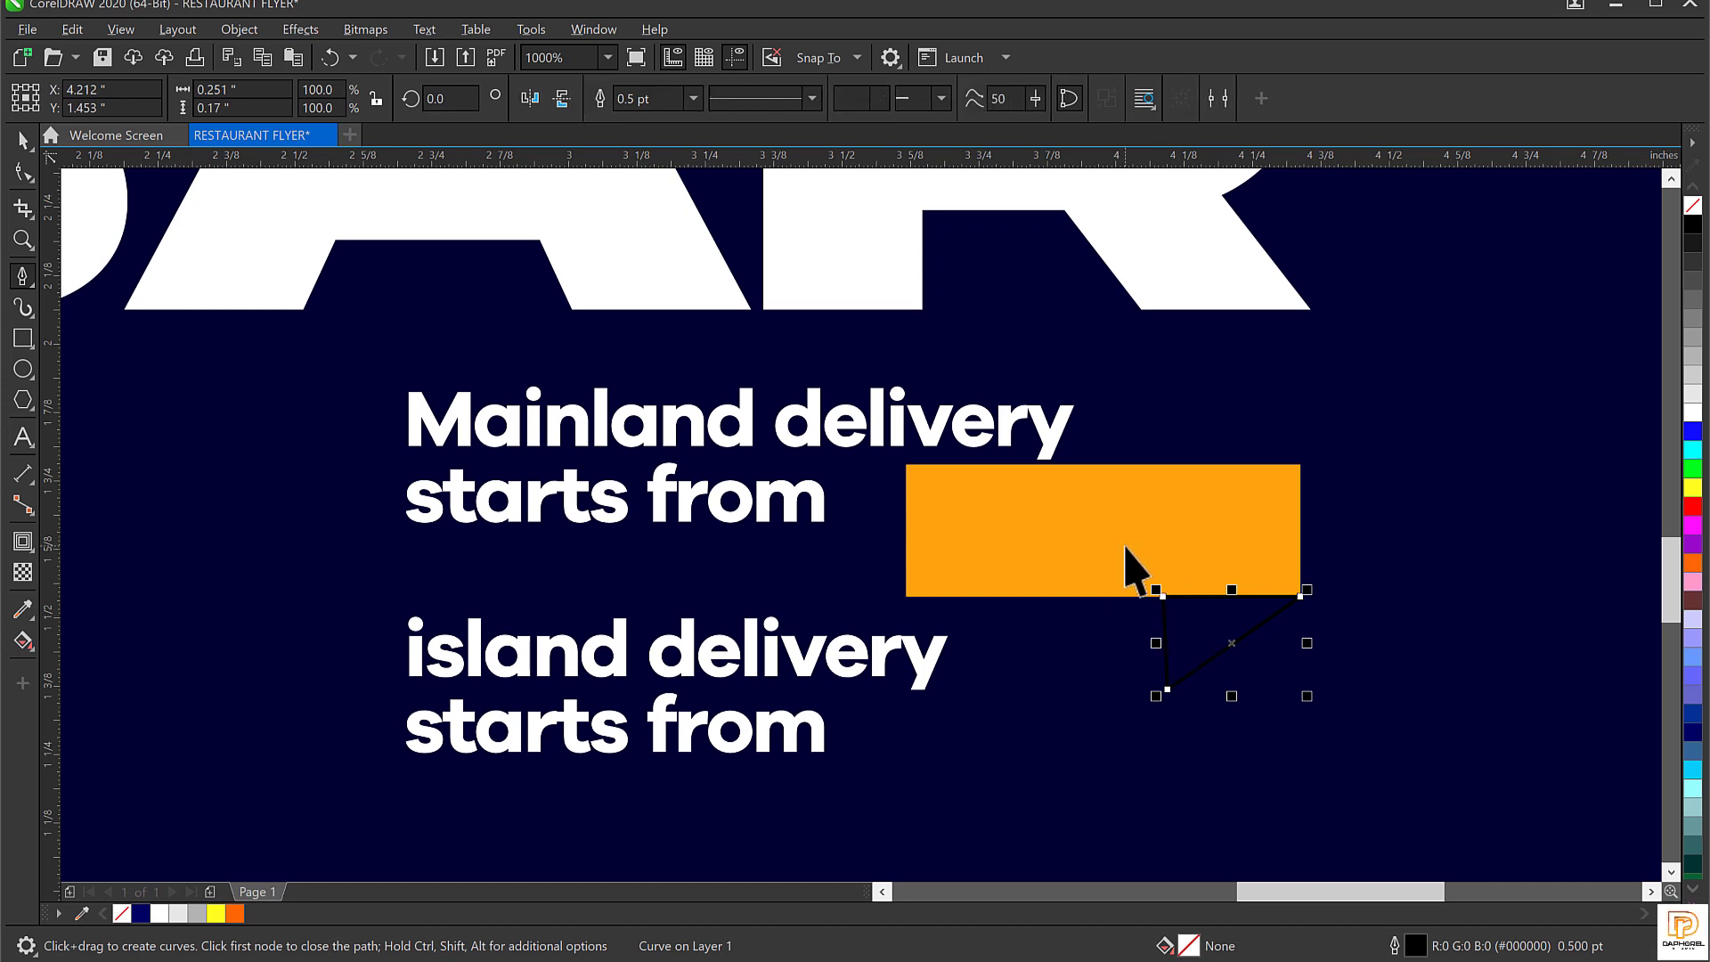
Fill the triangle with orange (#FF6600) and remove its outline.
{"action": "left_click", "coordinate": [234, 913]}
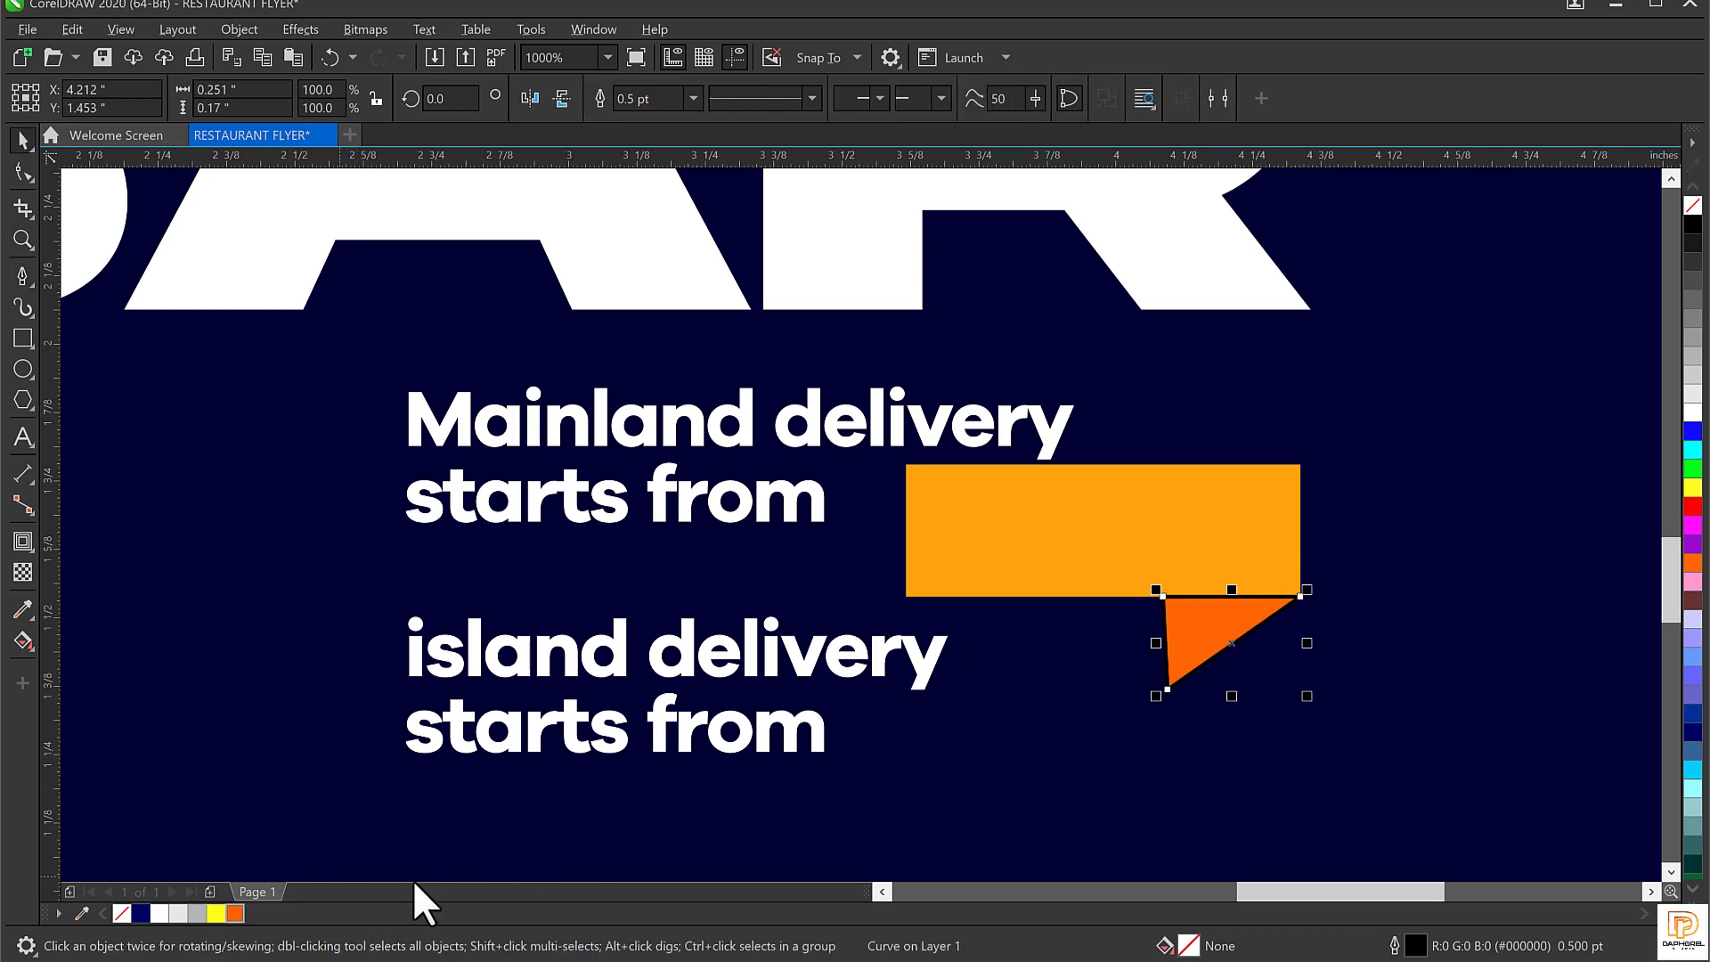
{"action": "left_click", "coordinate": [1196, 634]}
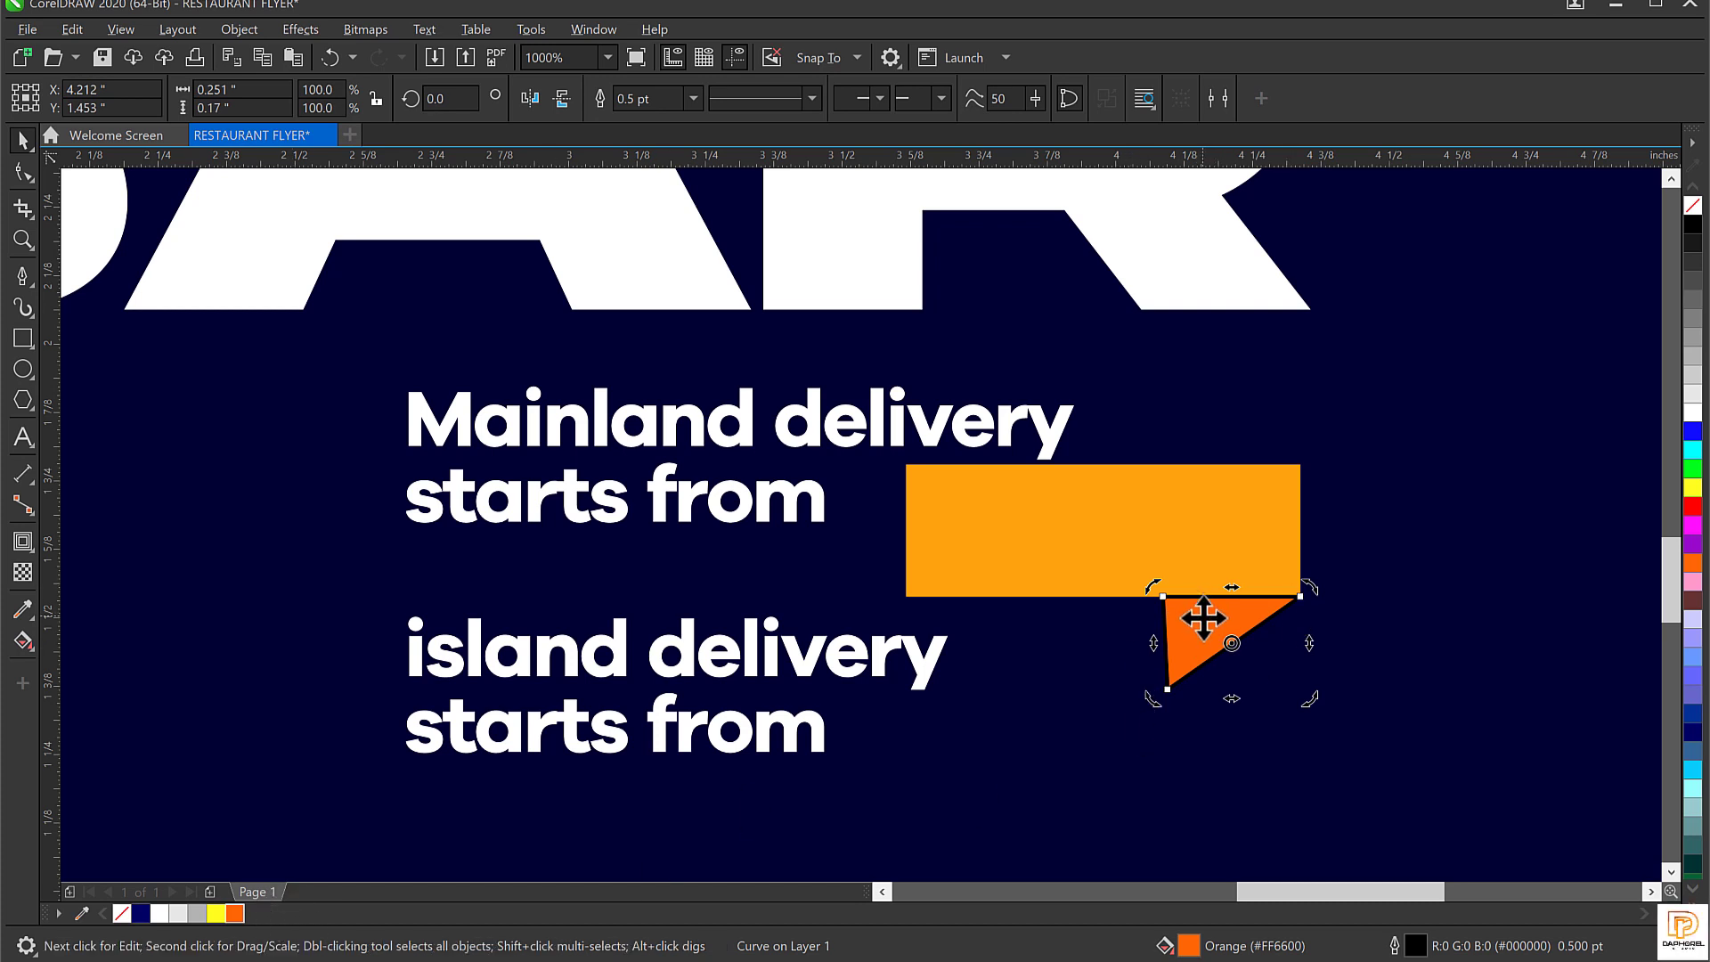
{"action": "right_click", "coordinate": [1692, 206]}
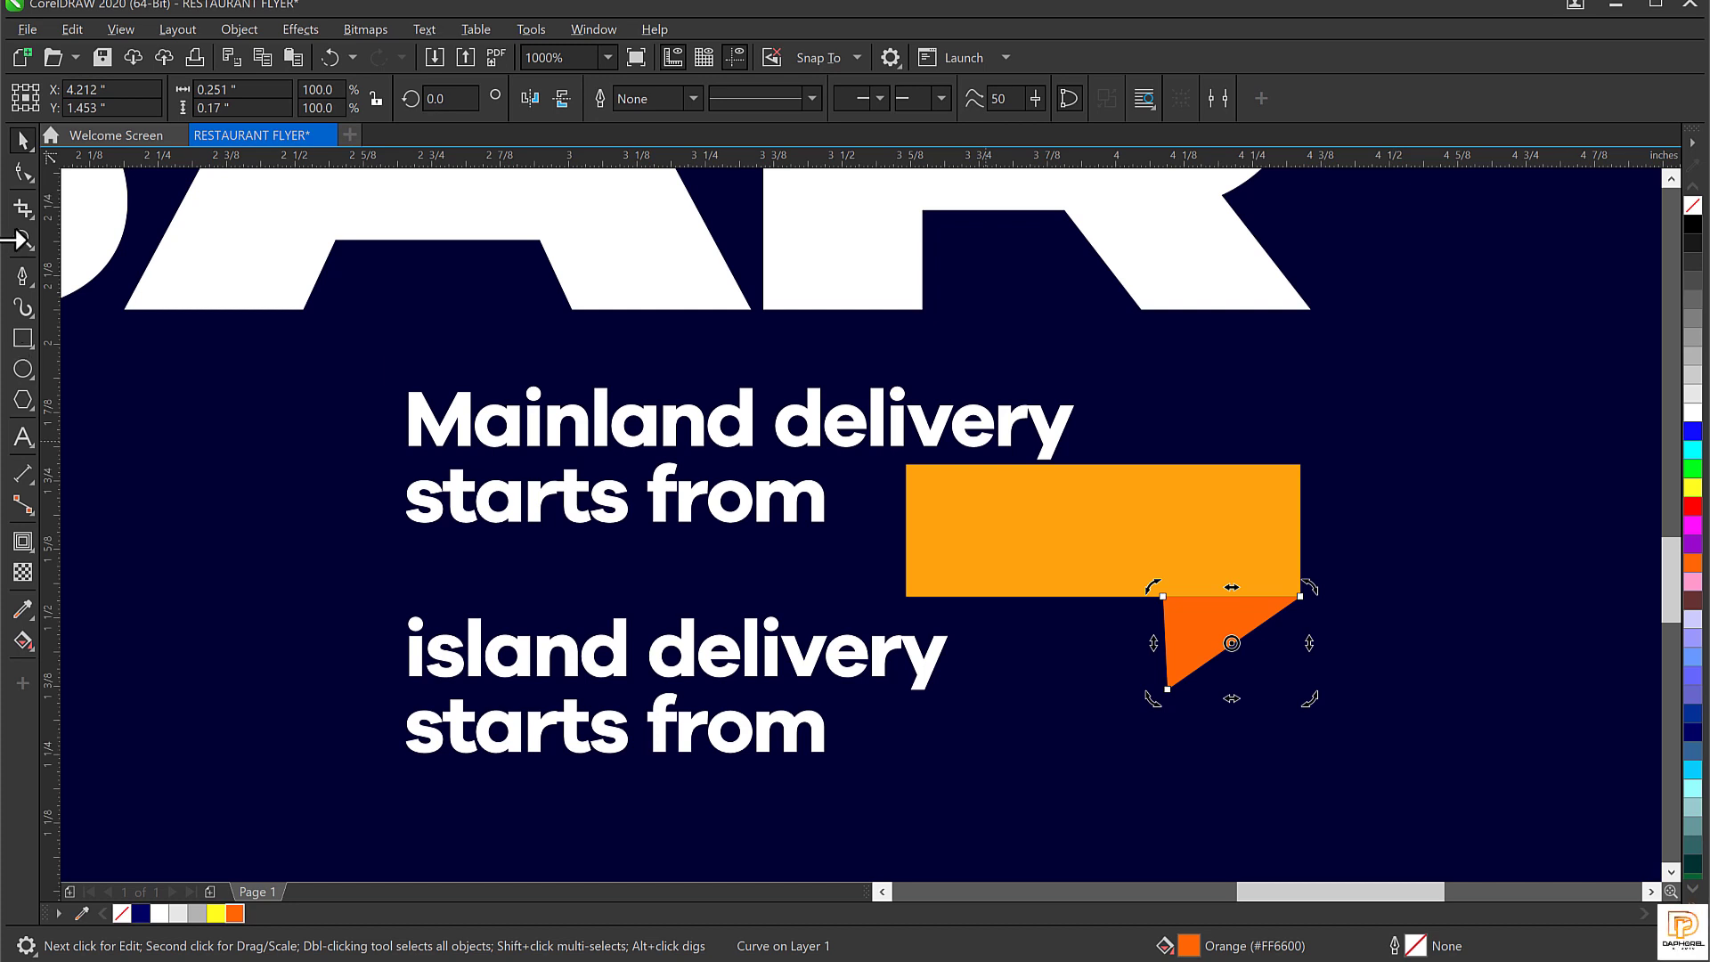
Reshape the orange triangle's nodes so its left edge is vertical and its height is about 0.09 inch.
{"action": "left_click", "coordinate": [19, 166]}
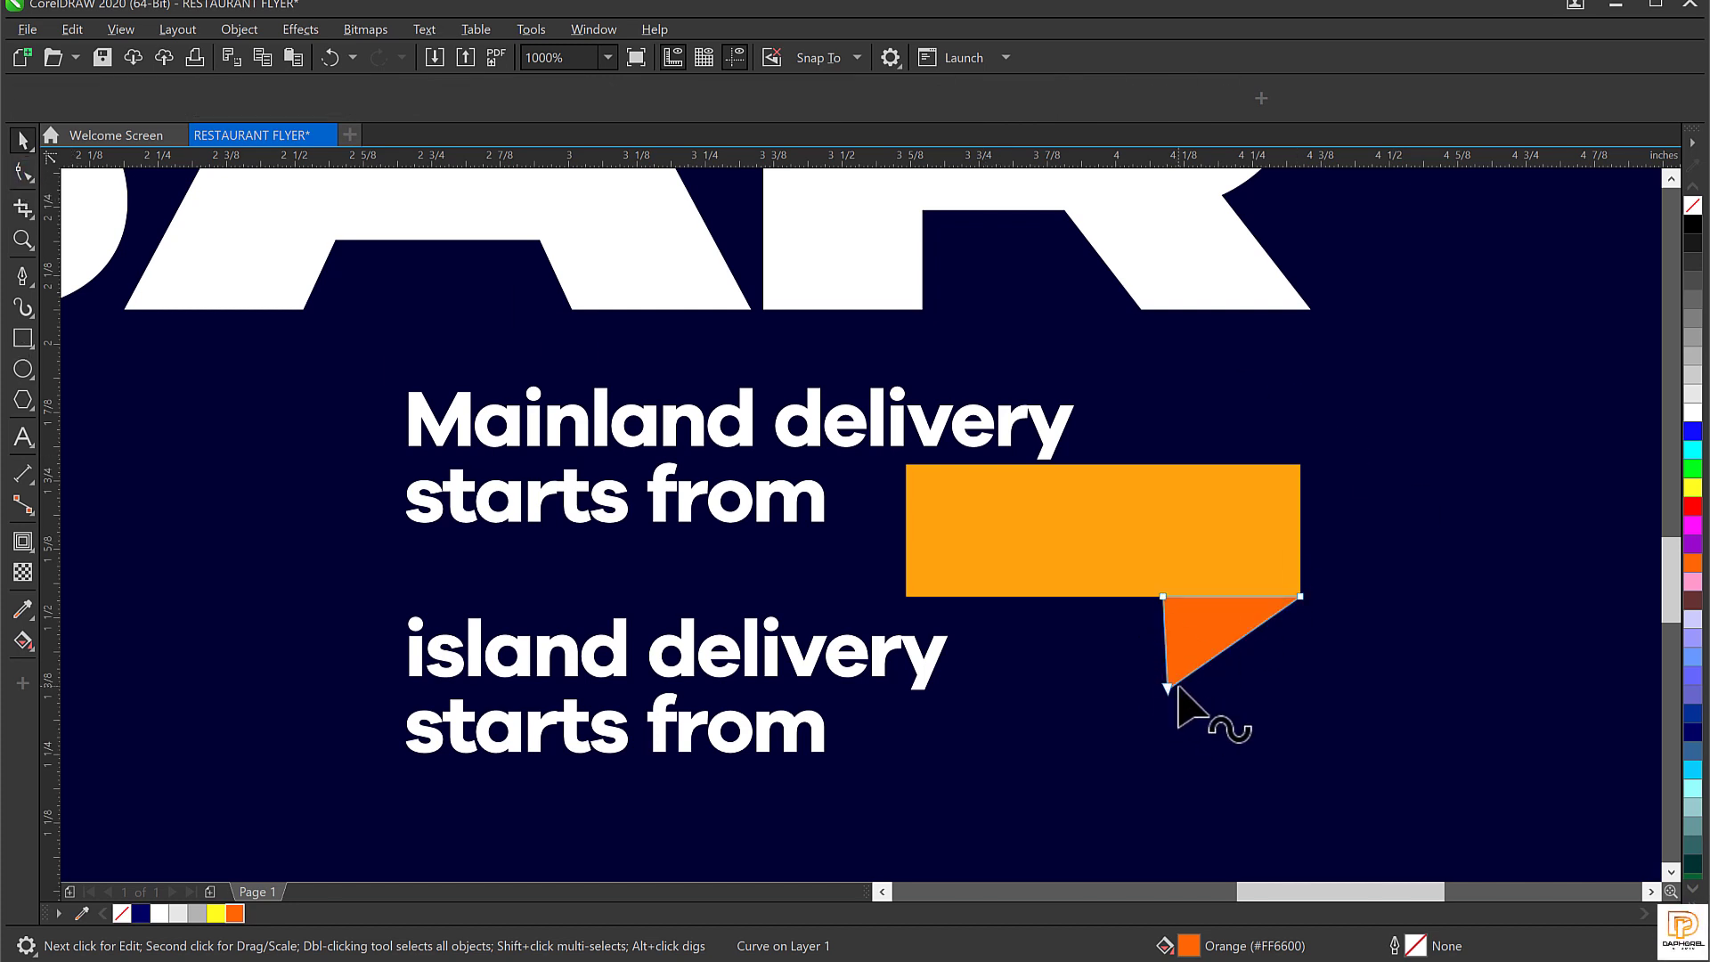
{"action": "scroll", "coordinate": [1167, 687], "scroll_direction": "up", "scroll_amount": 4}
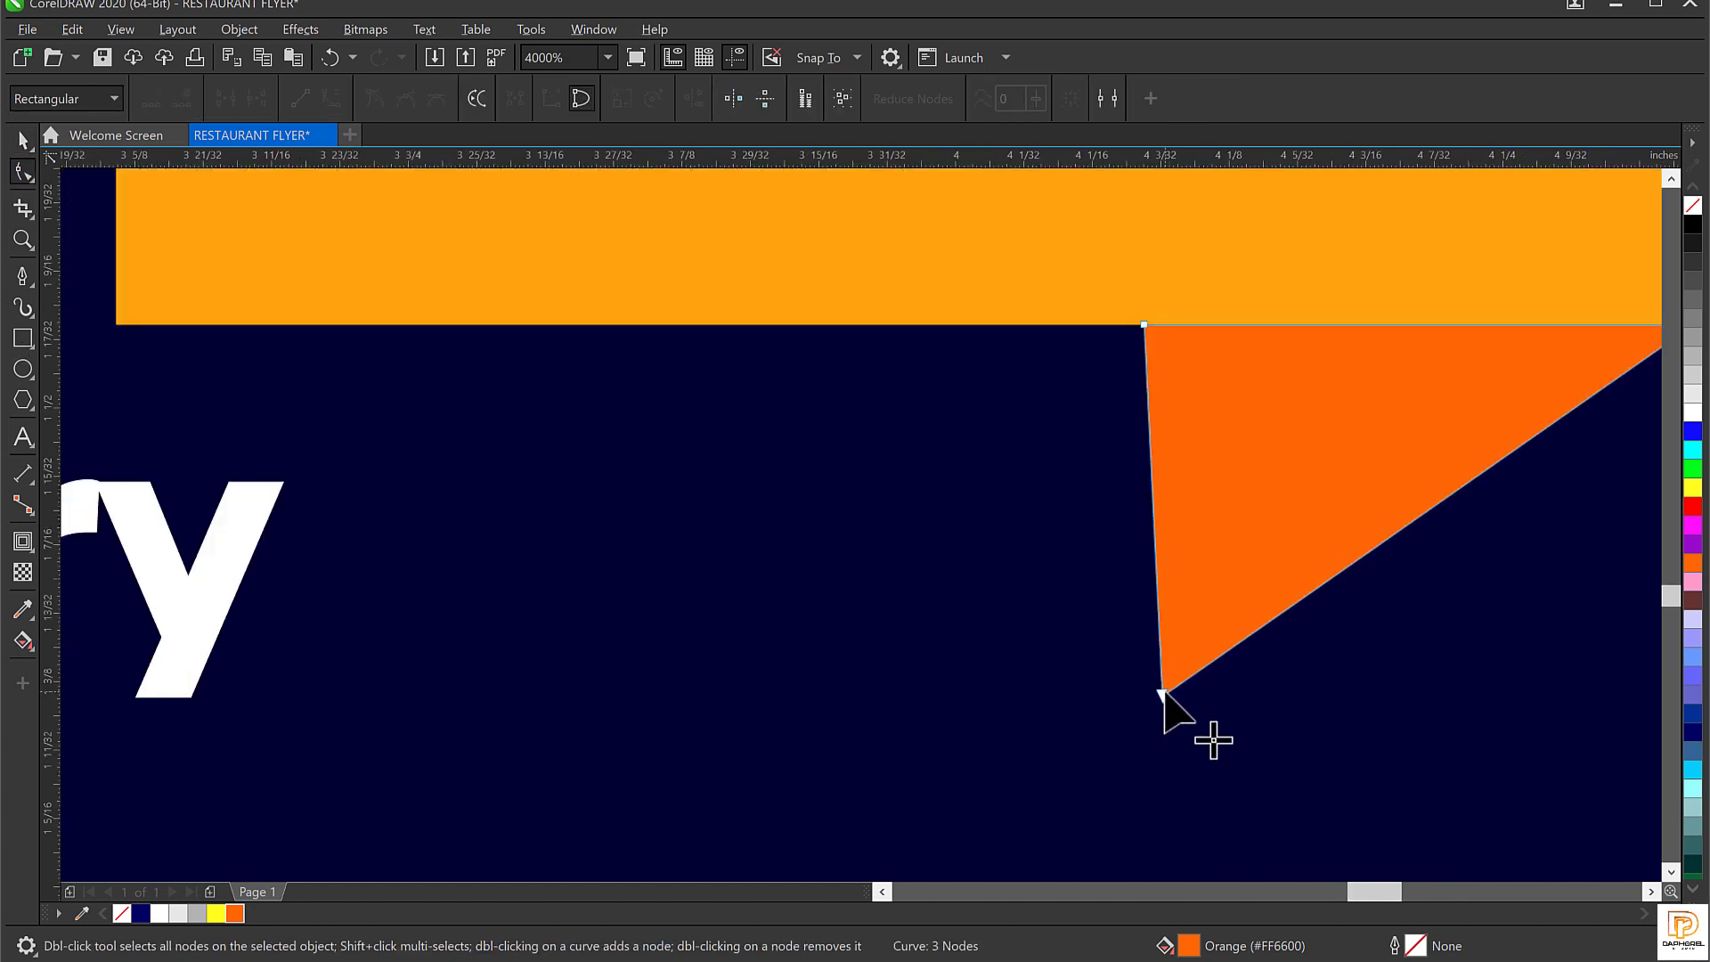
{"action": "left_click_drag", "start_coordinate": [1163, 692], "coordinate": [1153, 515]}
{"action": "left_click_drag", "start_coordinate": [1144, 325], "coordinate": [1154, 325]}
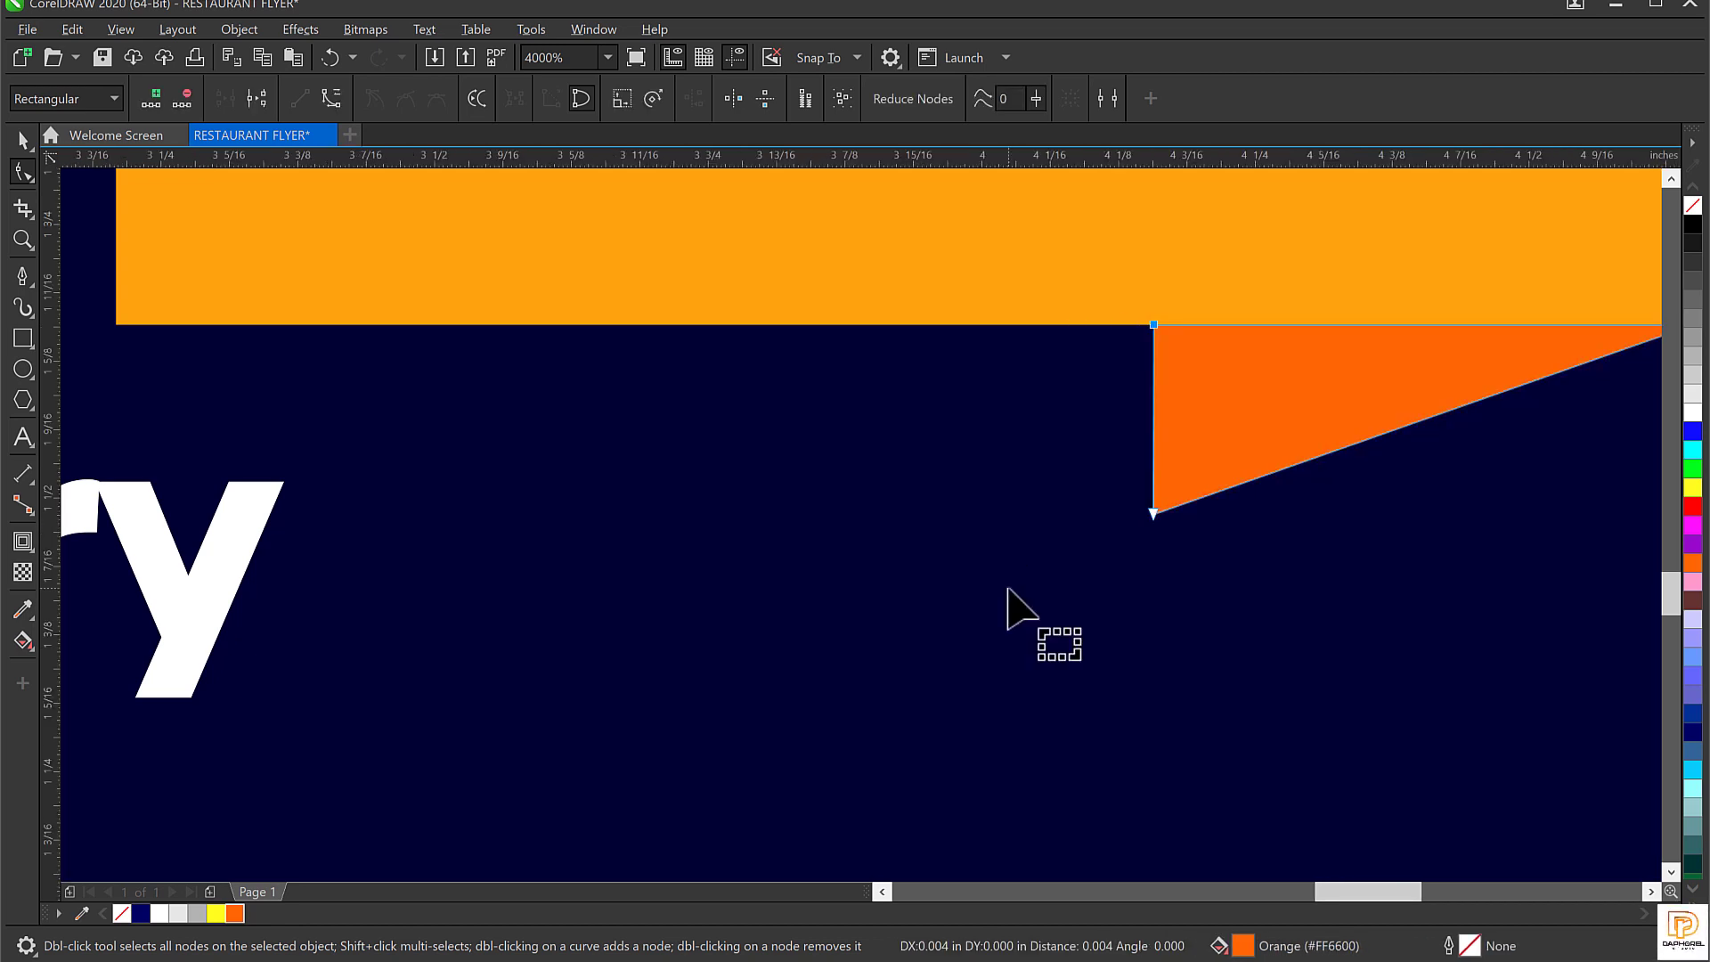
{"action": "scroll", "coordinate": [1007, 592], "scroll_direction": "down", "scroll_amount": 2}
{"action": "left_click", "coordinate": [1068, 590]}
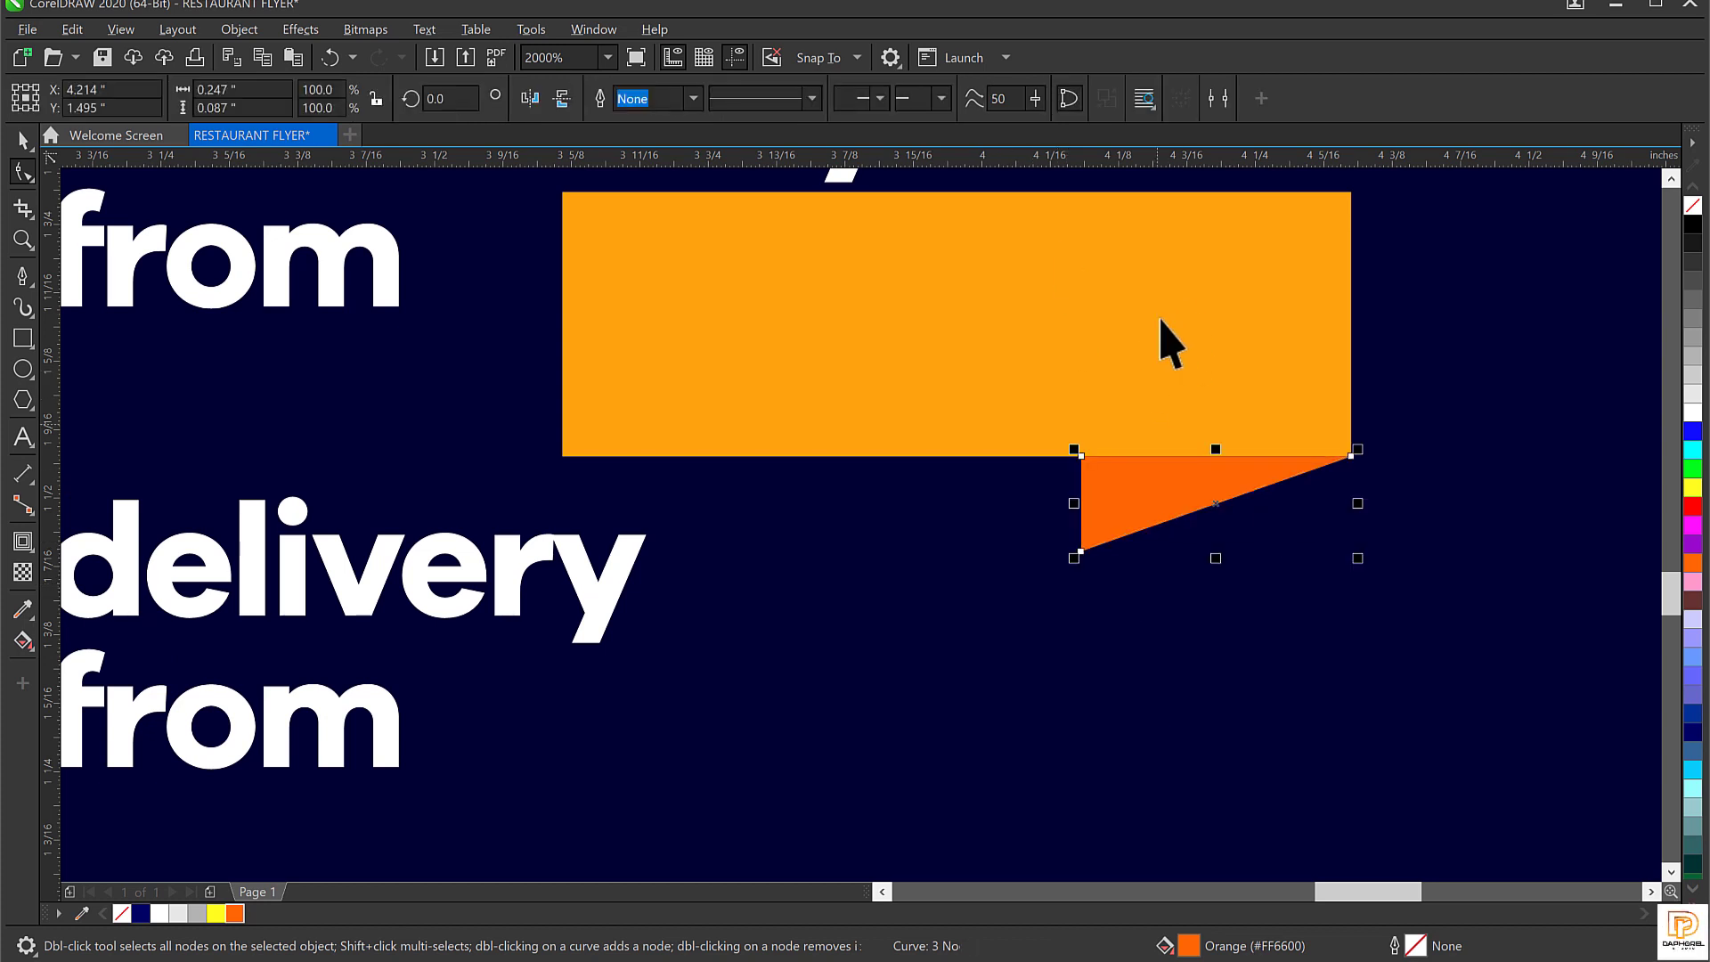
Narrow the orange triangle to about 0.16 inch wide and mix black into its fill until it becomes dark brown (#873700).
{"action": "key", "text": "space"}
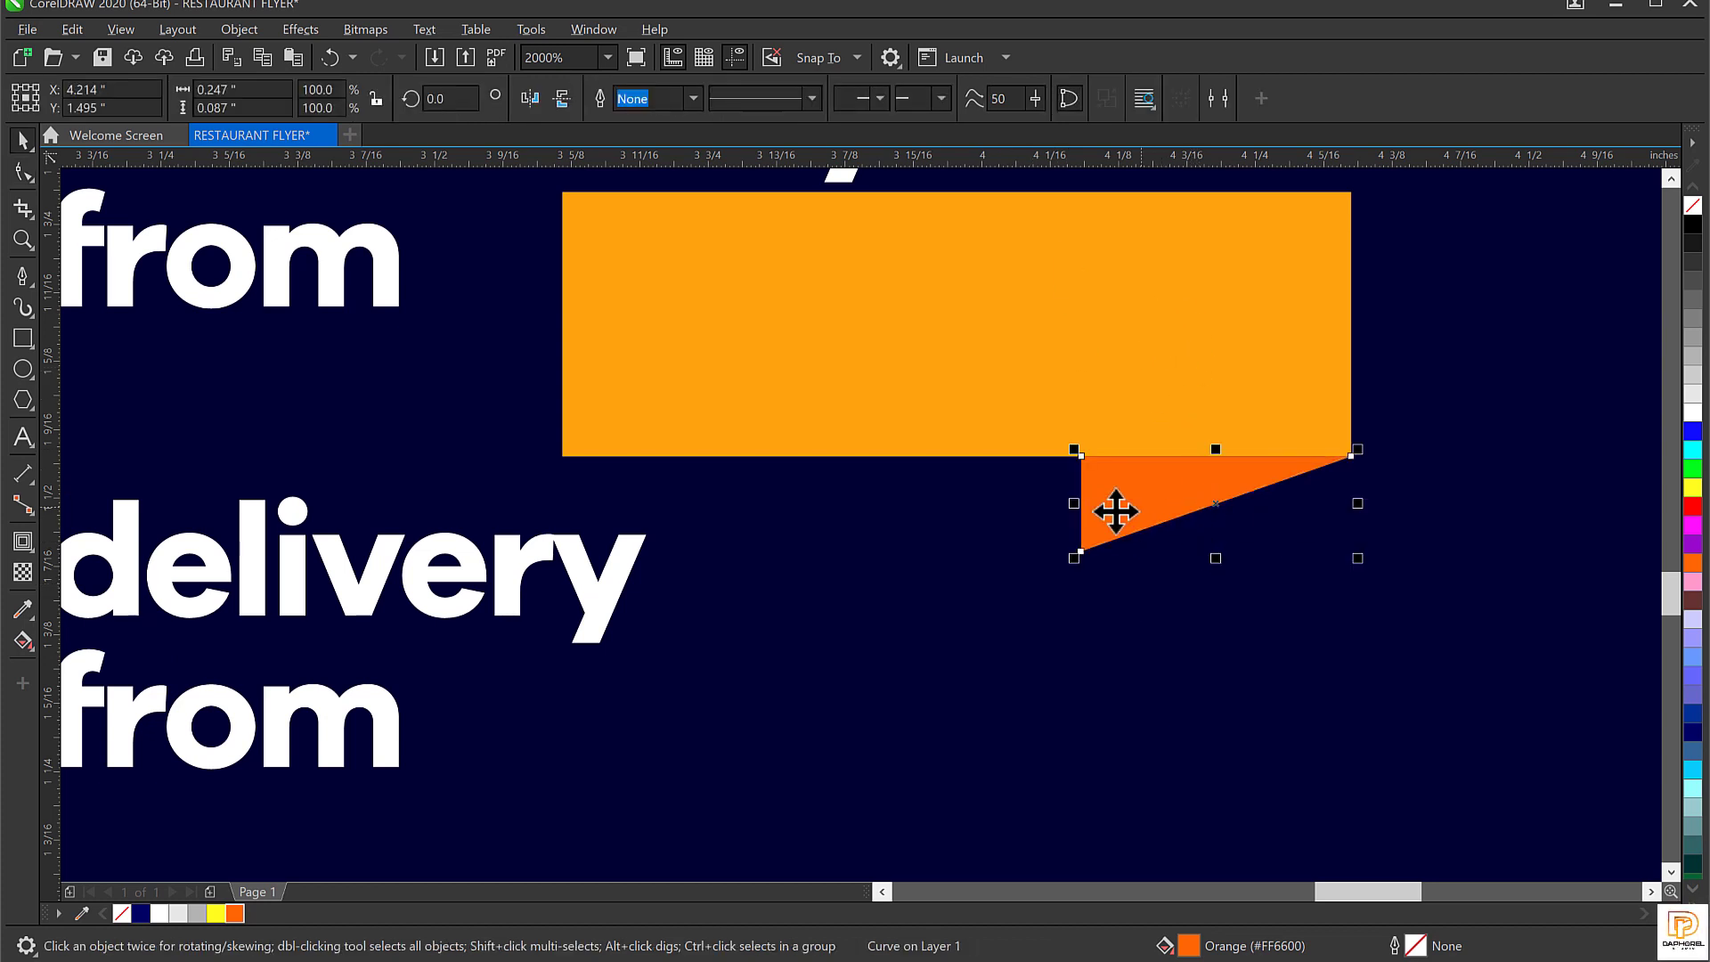
{"action": "left_click_drag", "start_coordinate": [1072, 505], "coordinate": [1172, 503]}
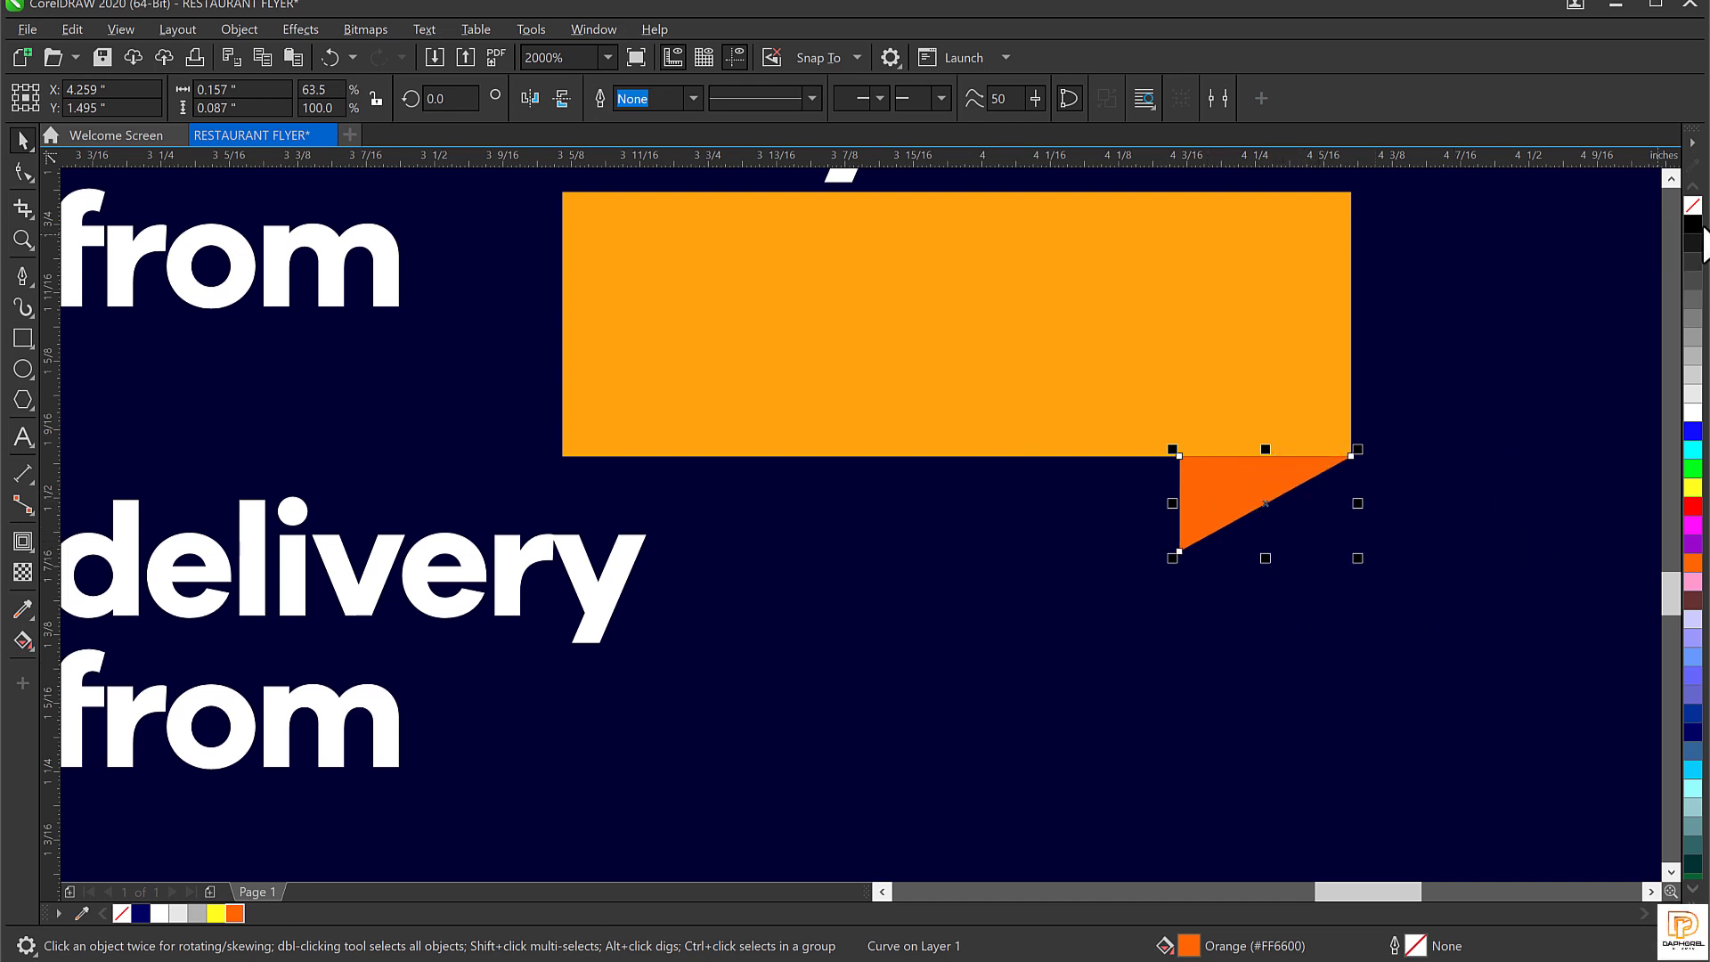
{"action": "left_click", "coordinate": [1691, 222], "text": "ctrl"}
{"action": "left_click", "coordinate": [1691, 222], "text": "ctrl"}
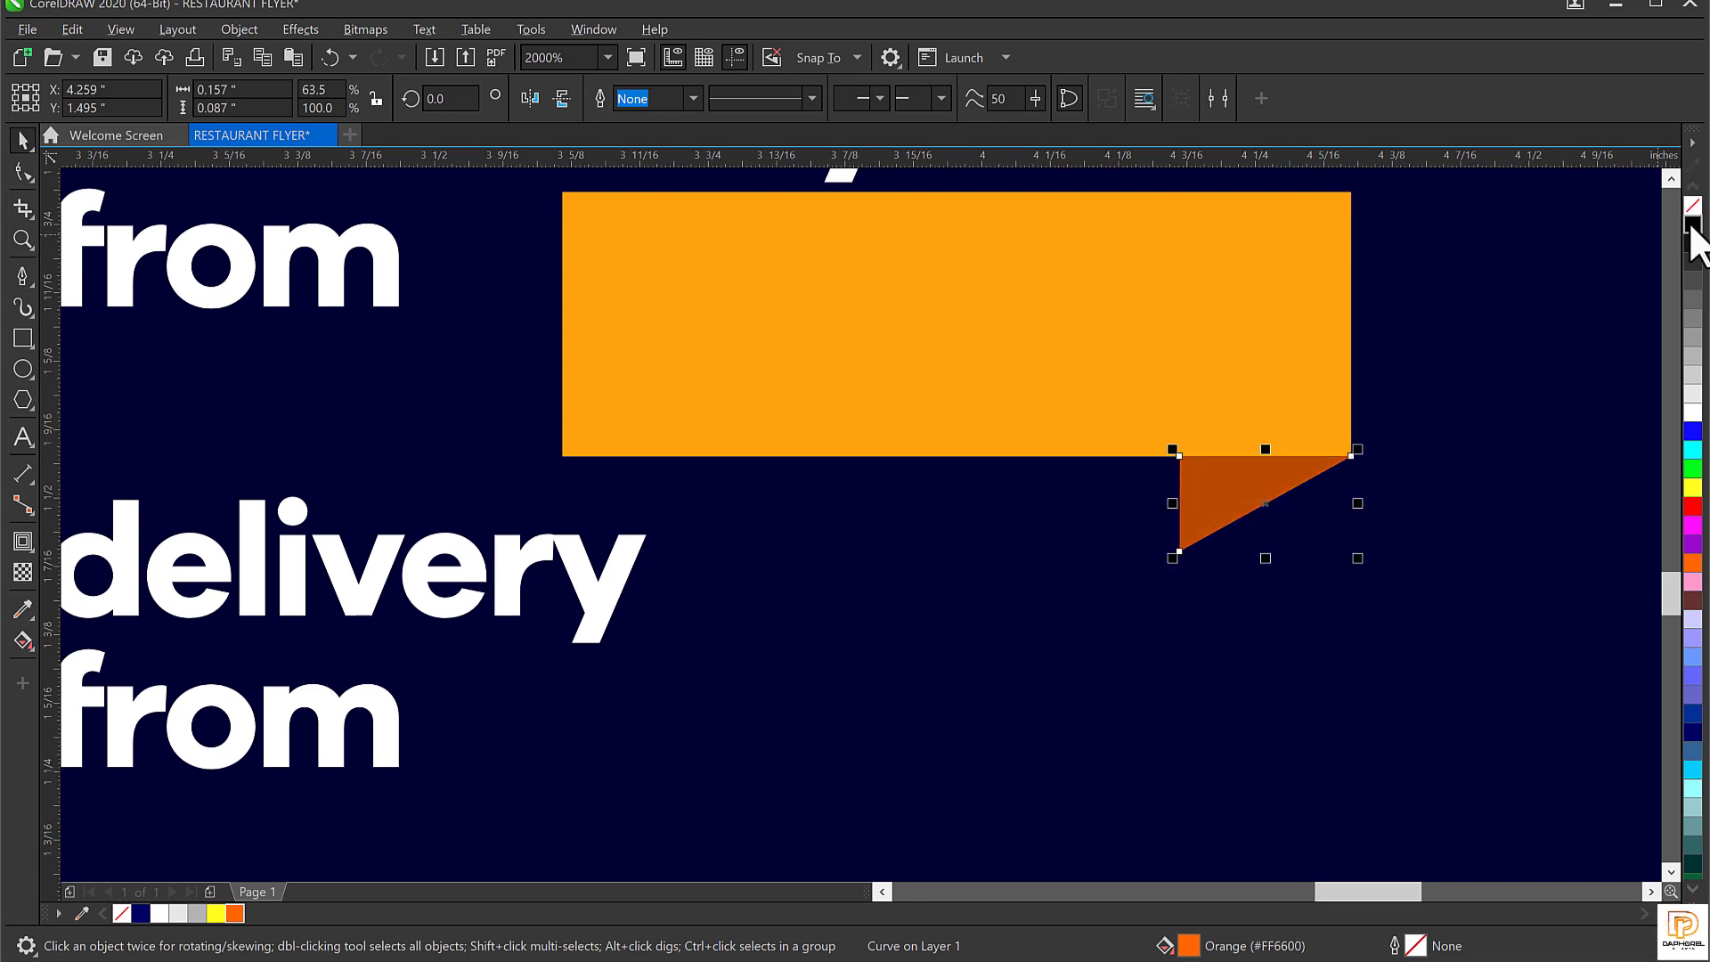
{"action": "left_click", "coordinate": [1692, 222], "text": "ctrl"}
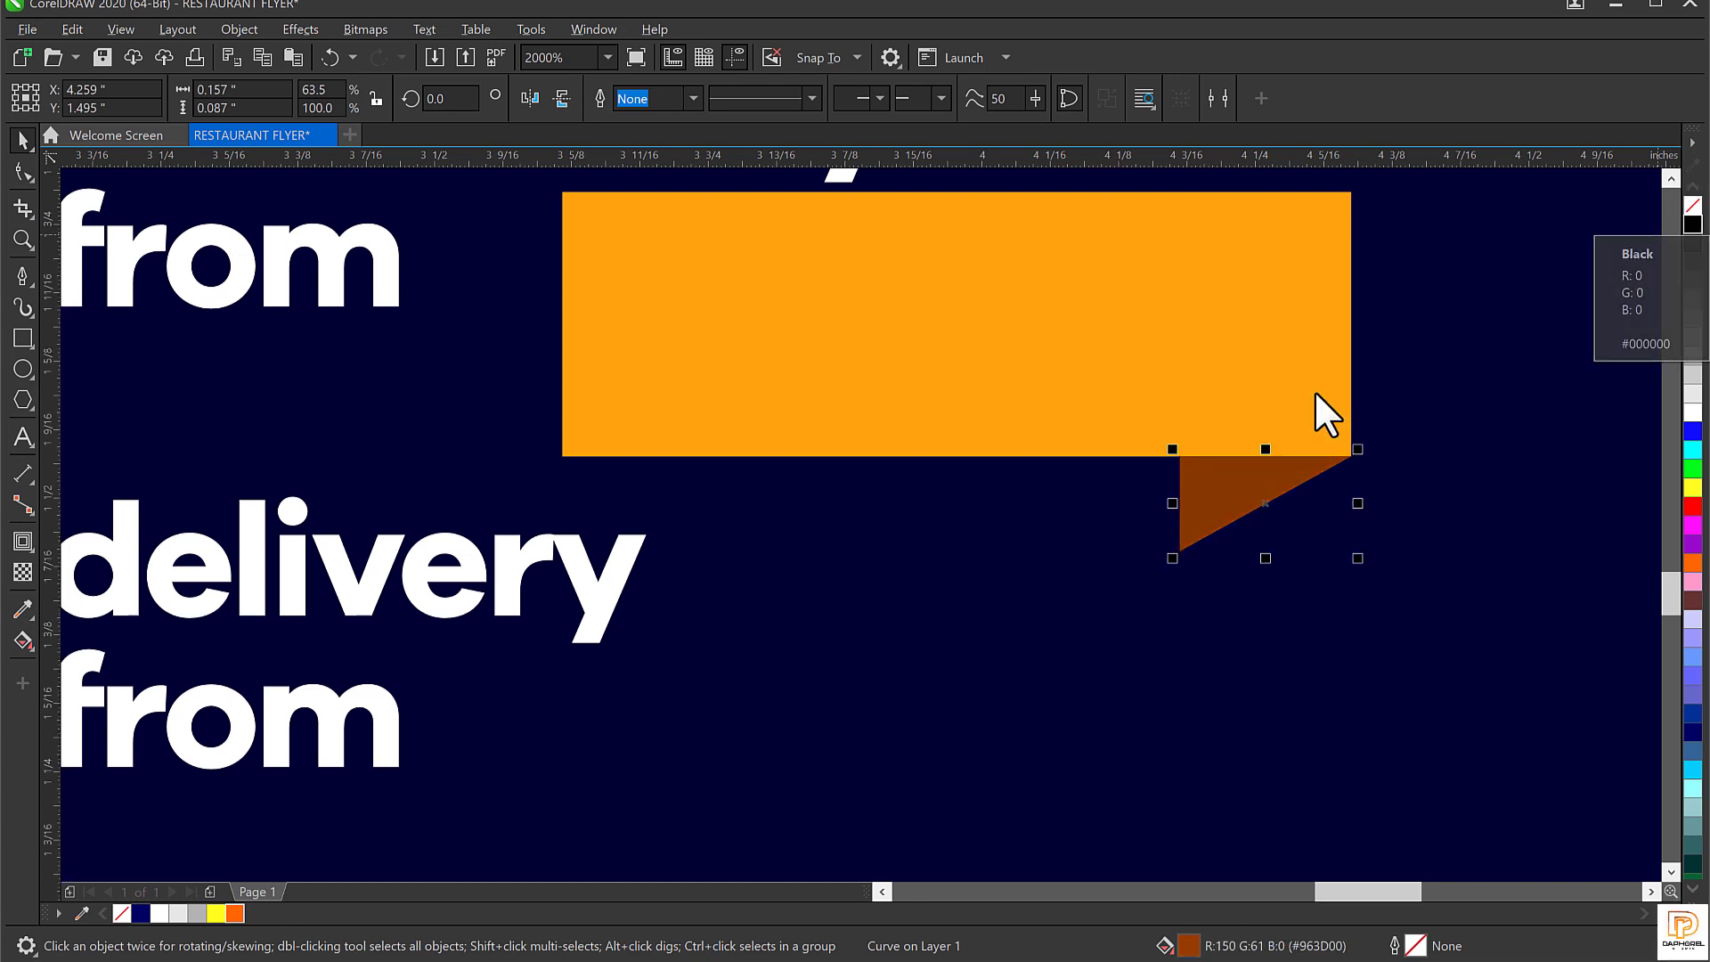
{"action": "scroll", "coordinate": [1205, 445], "scroll_direction": "down", "scroll_amount": 2}
{"action": "scroll", "coordinate": [1206, 445], "scroll_direction": "down", "scroll_amount": 2}
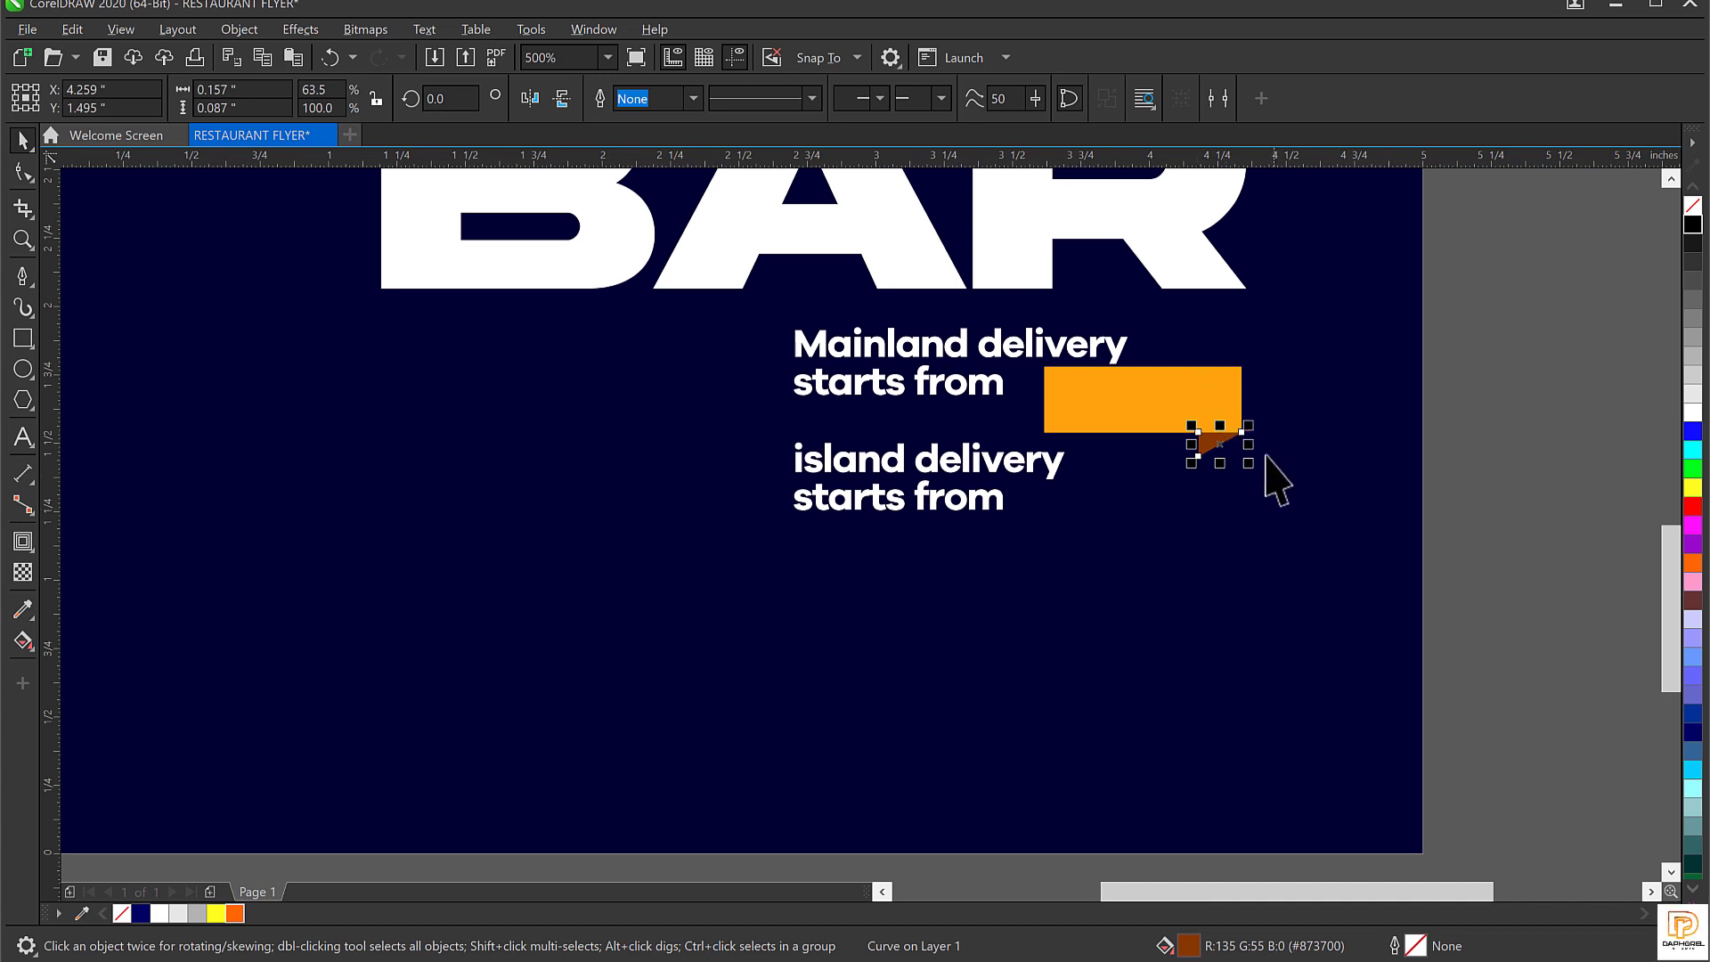
{"action": "scroll", "coordinate": [1221, 439], "scroll_direction": "up", "scroll_amount": 2}
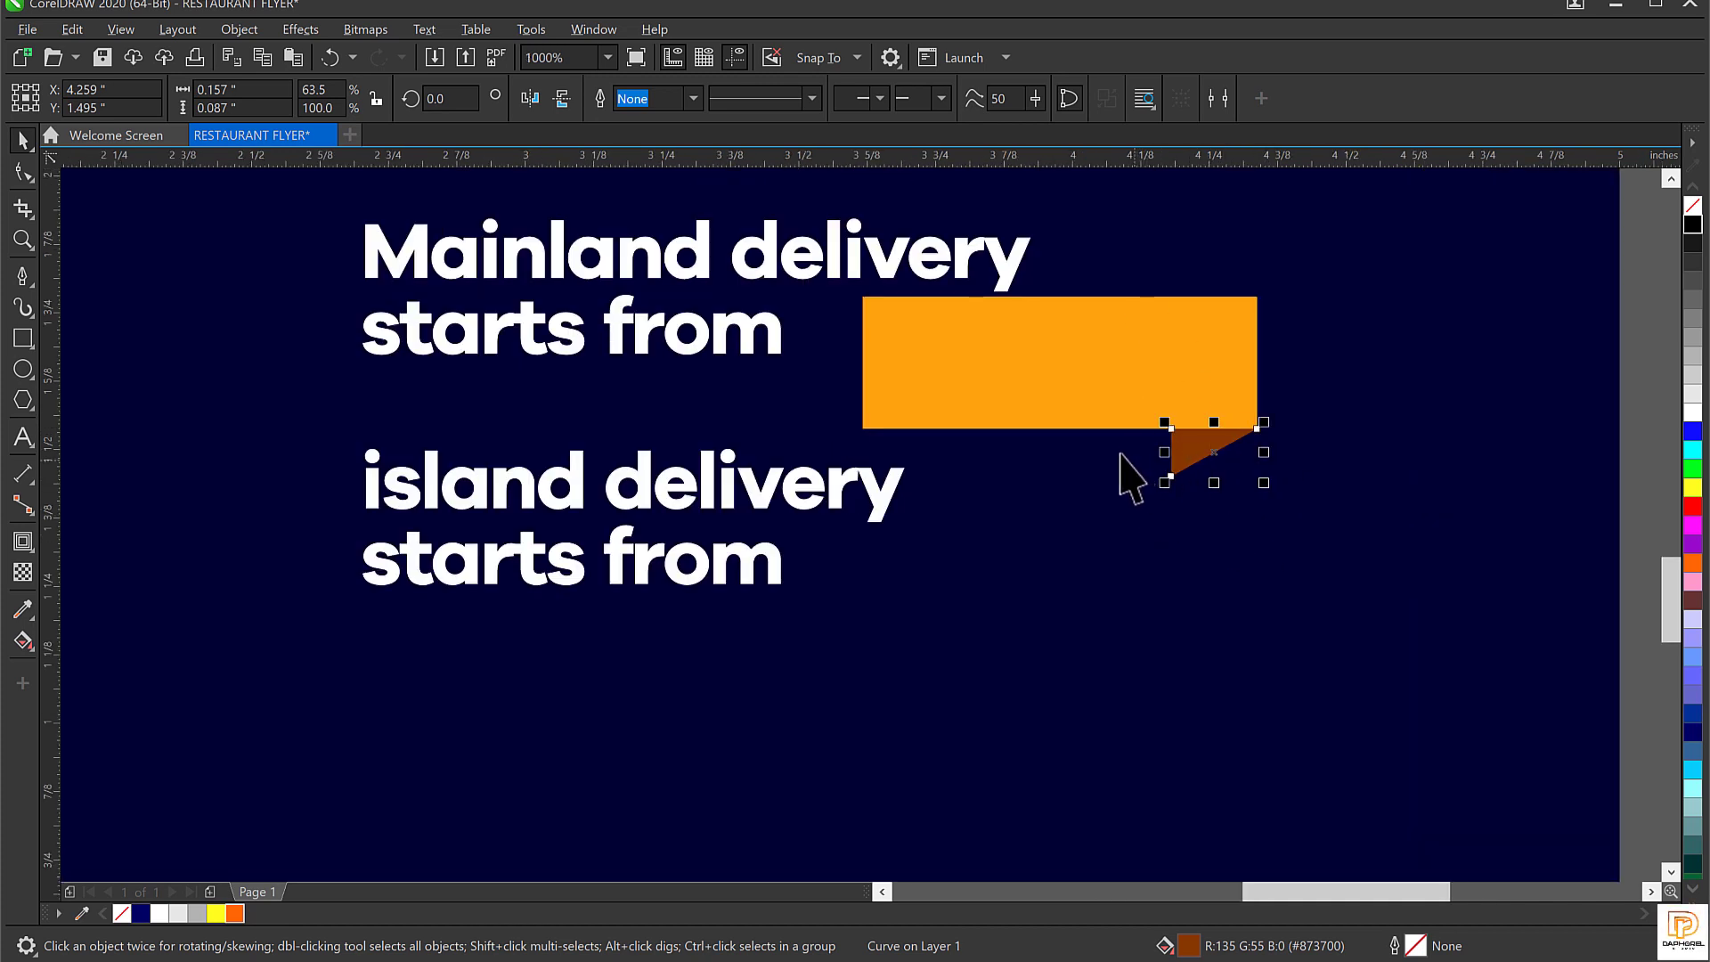
{"action": "scroll", "coordinate": [686, 566], "scroll_direction": "down", "scroll_amount": 2}
{"action": "left_click", "coordinate": [1248, 431]}
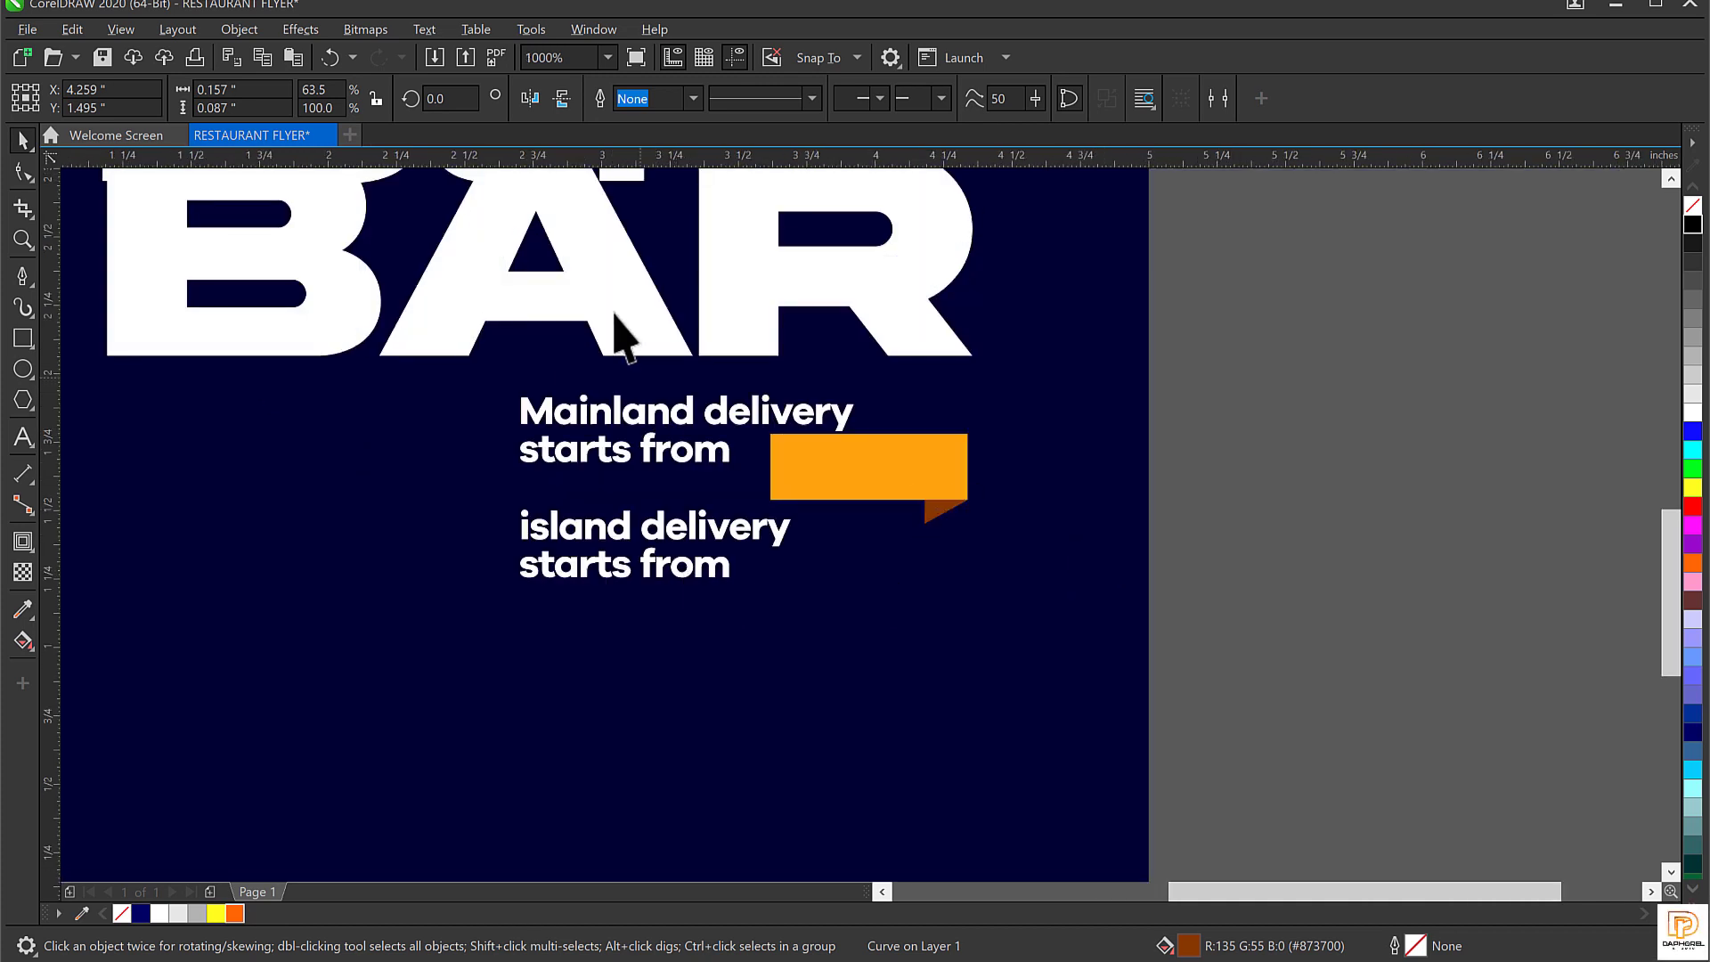
Copy the BAR title below the island delivery text and shrink the copy to about 0.39 inch wide.
{"action": "left_click", "coordinate": [807, 291]}
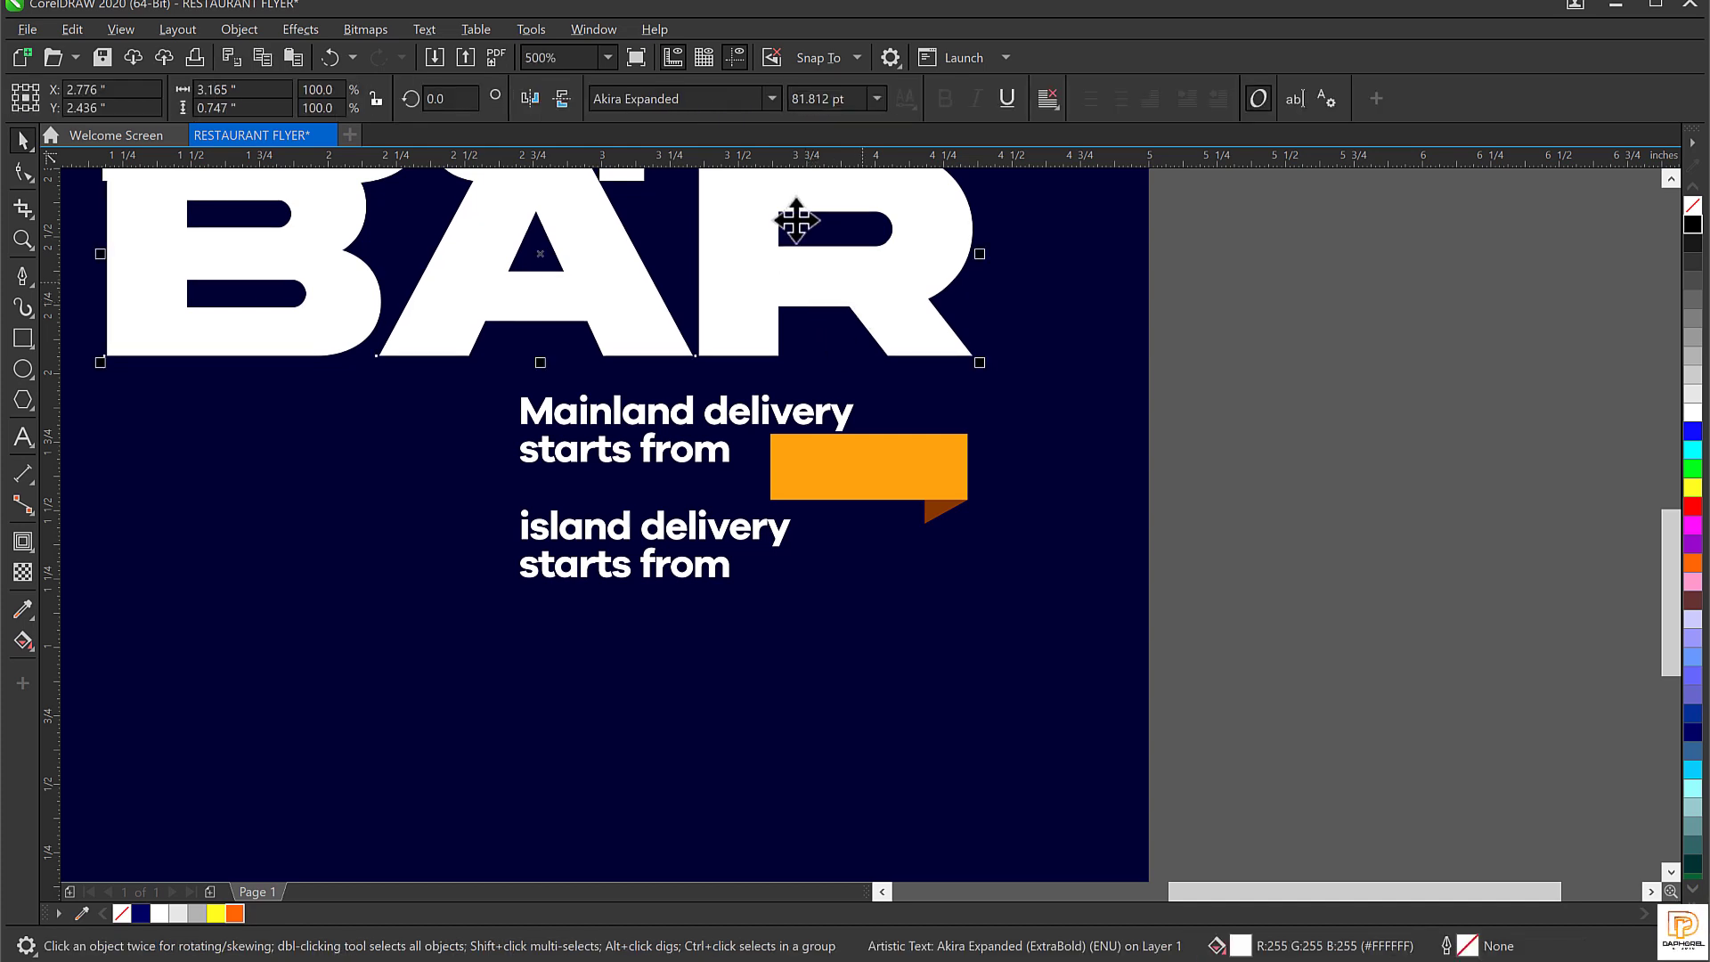
{"action": "left_click_drag", "start_coordinate": [820, 286], "coordinate": [1060, 782]}
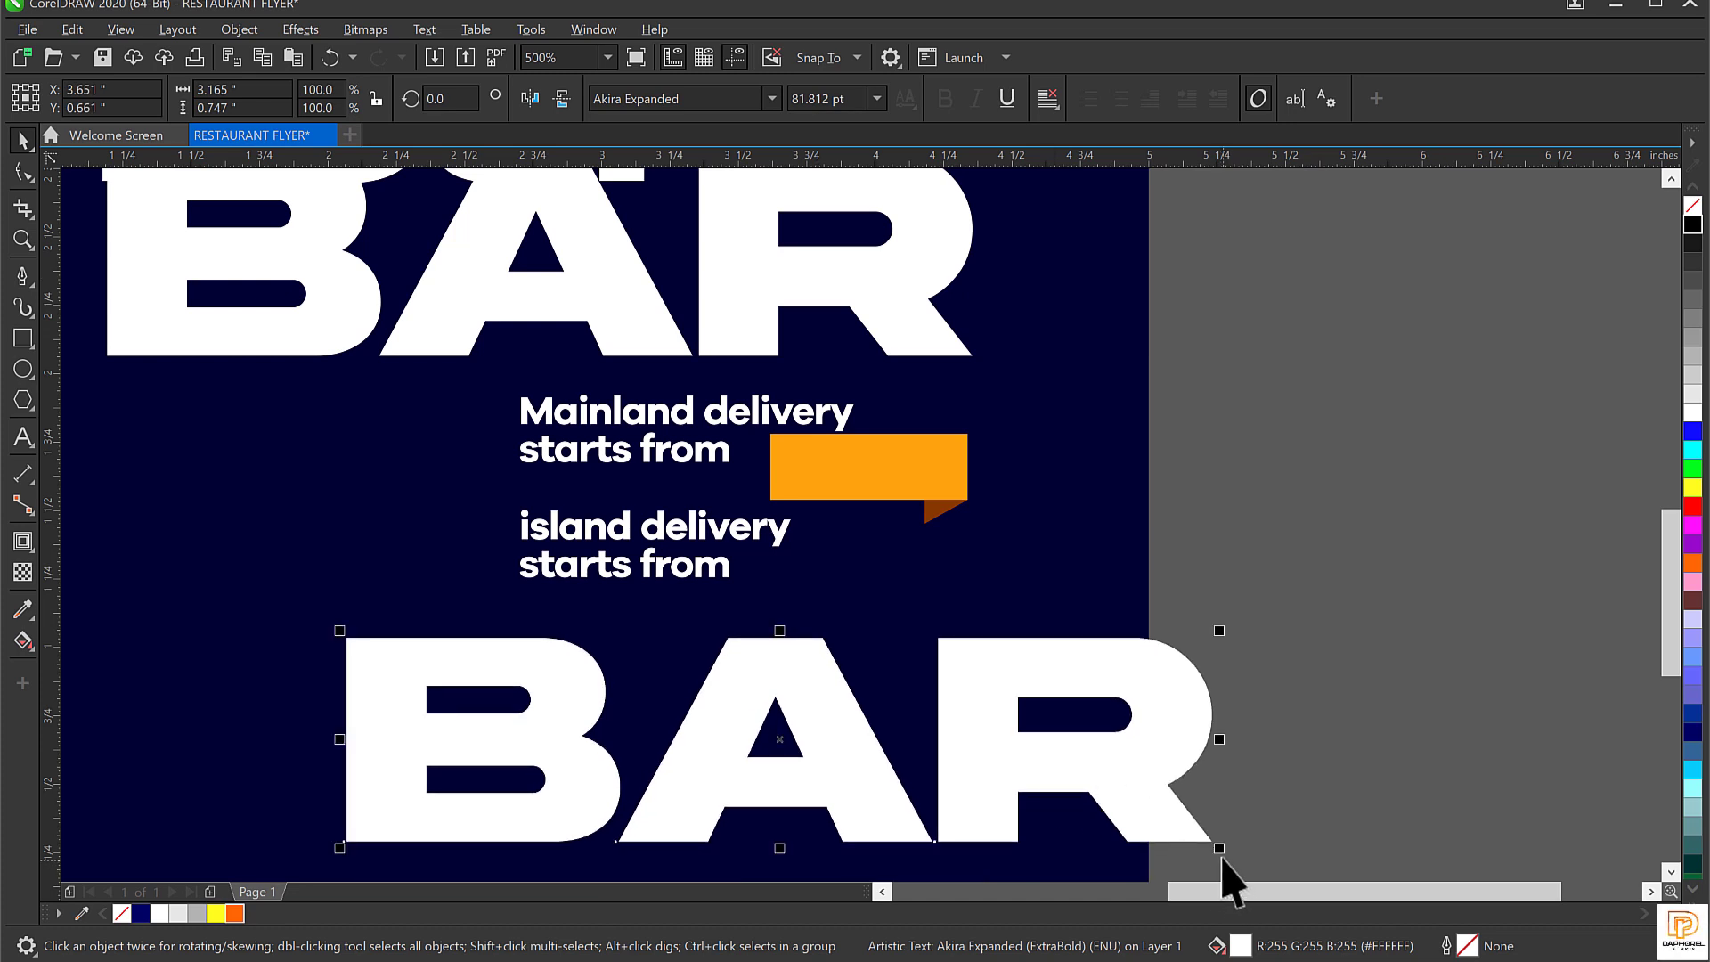
{"action": "left_click_drag", "start_coordinate": [1213, 857], "coordinate": [450, 705]}
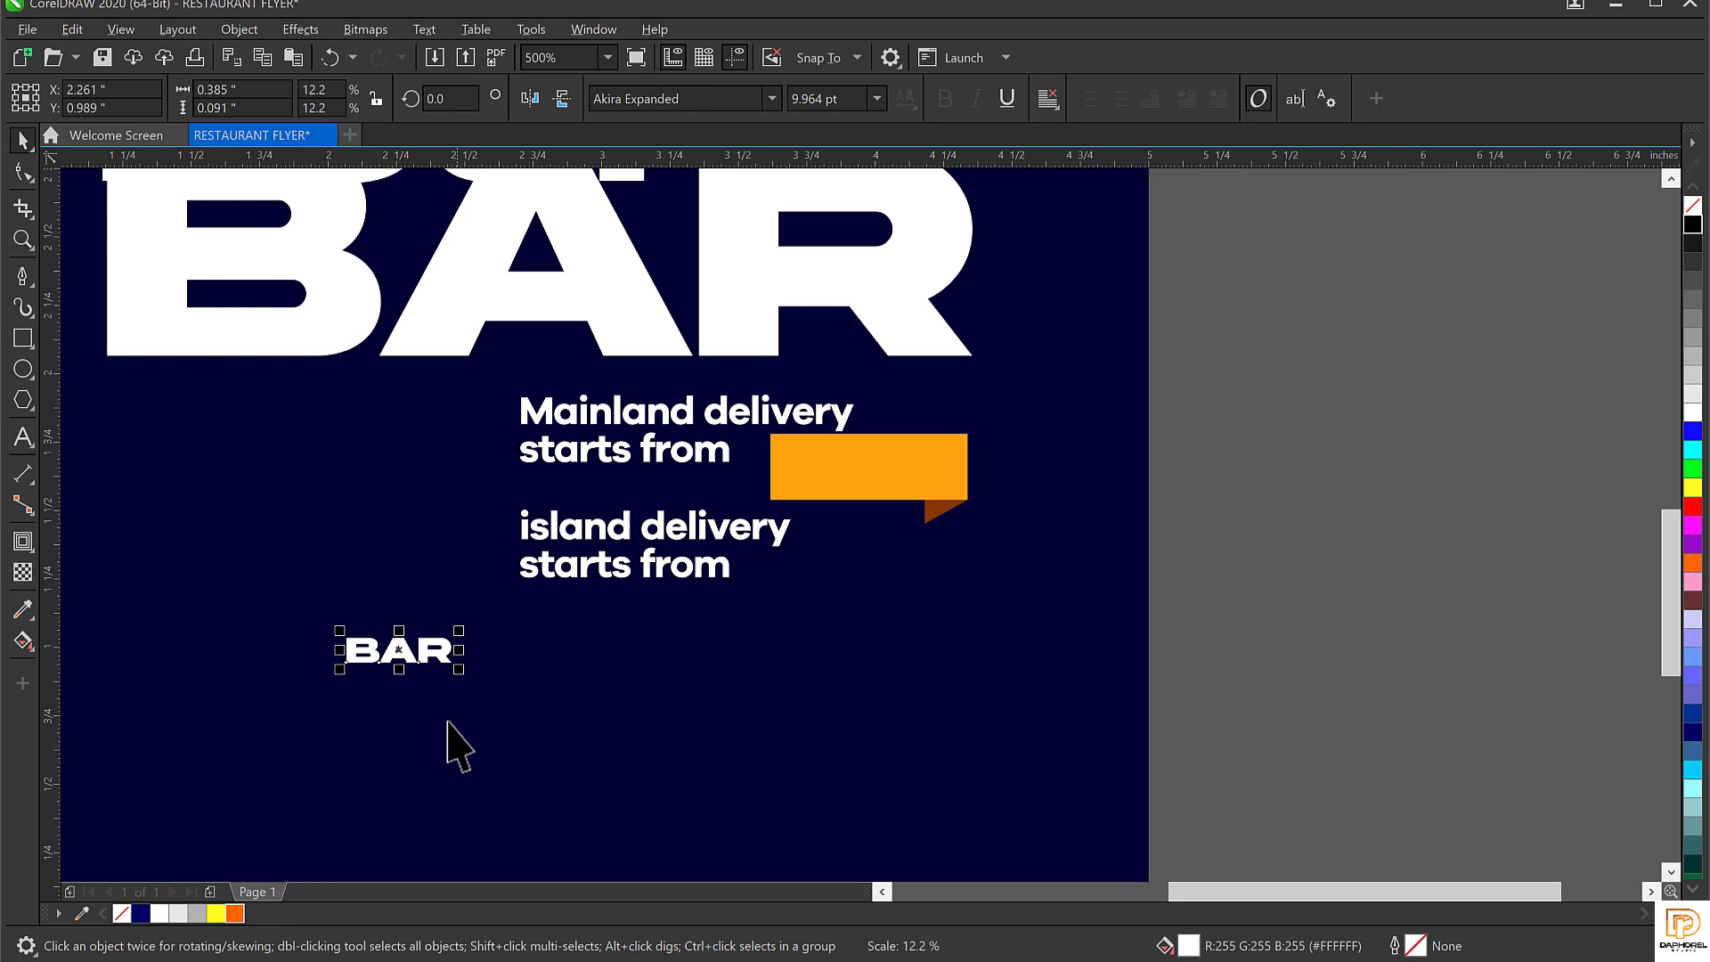
Replace the small BAR copy's text with 2PM.
{"action": "double_click", "coordinate": [423, 657]}
{"action": "double_click", "coordinate": [421, 654]}
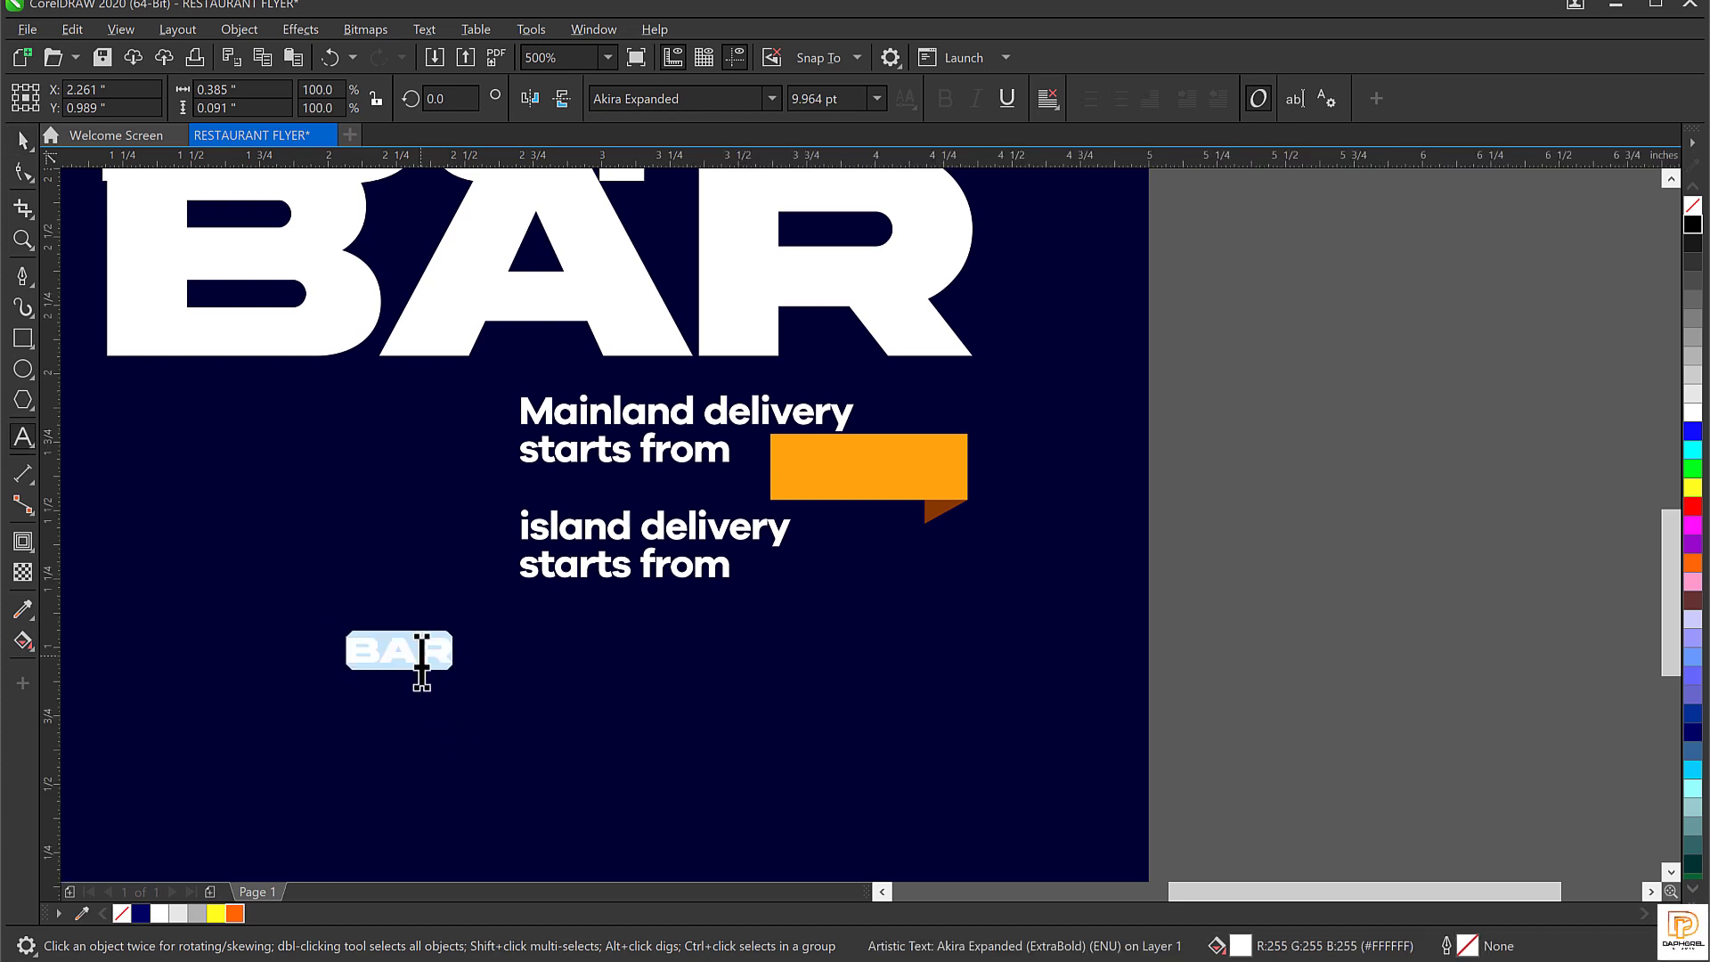
{"action": "type", "text": "2PM"}
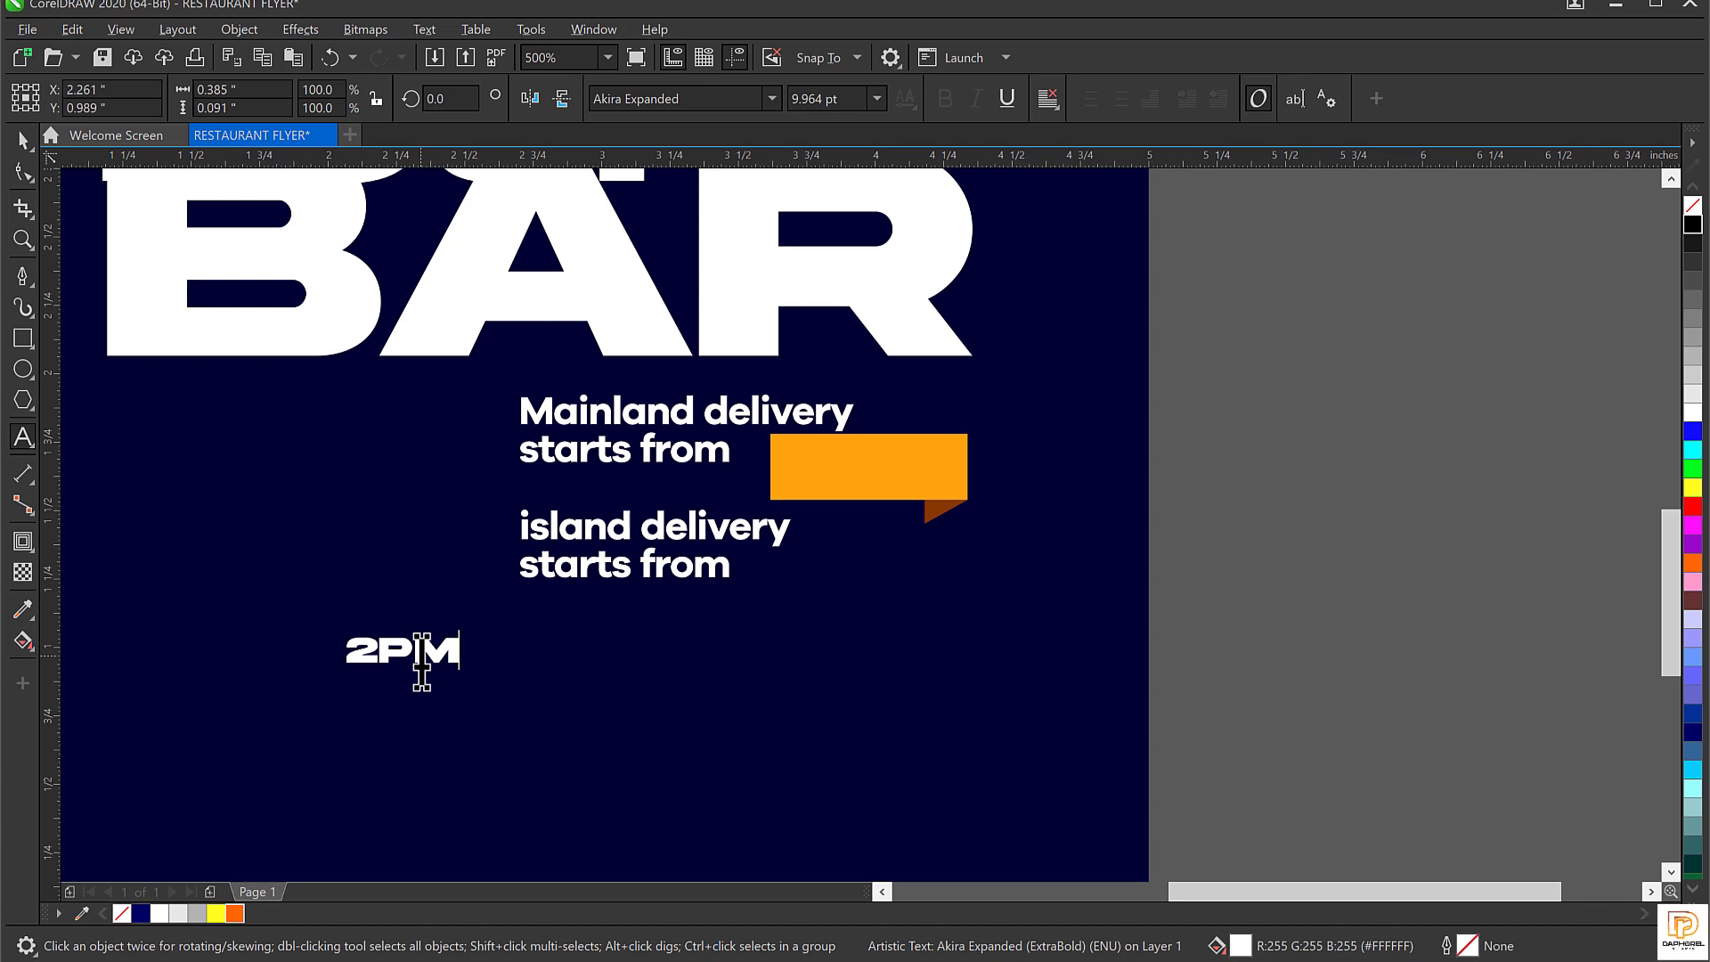
{"action": "key", "text": "Escape"}
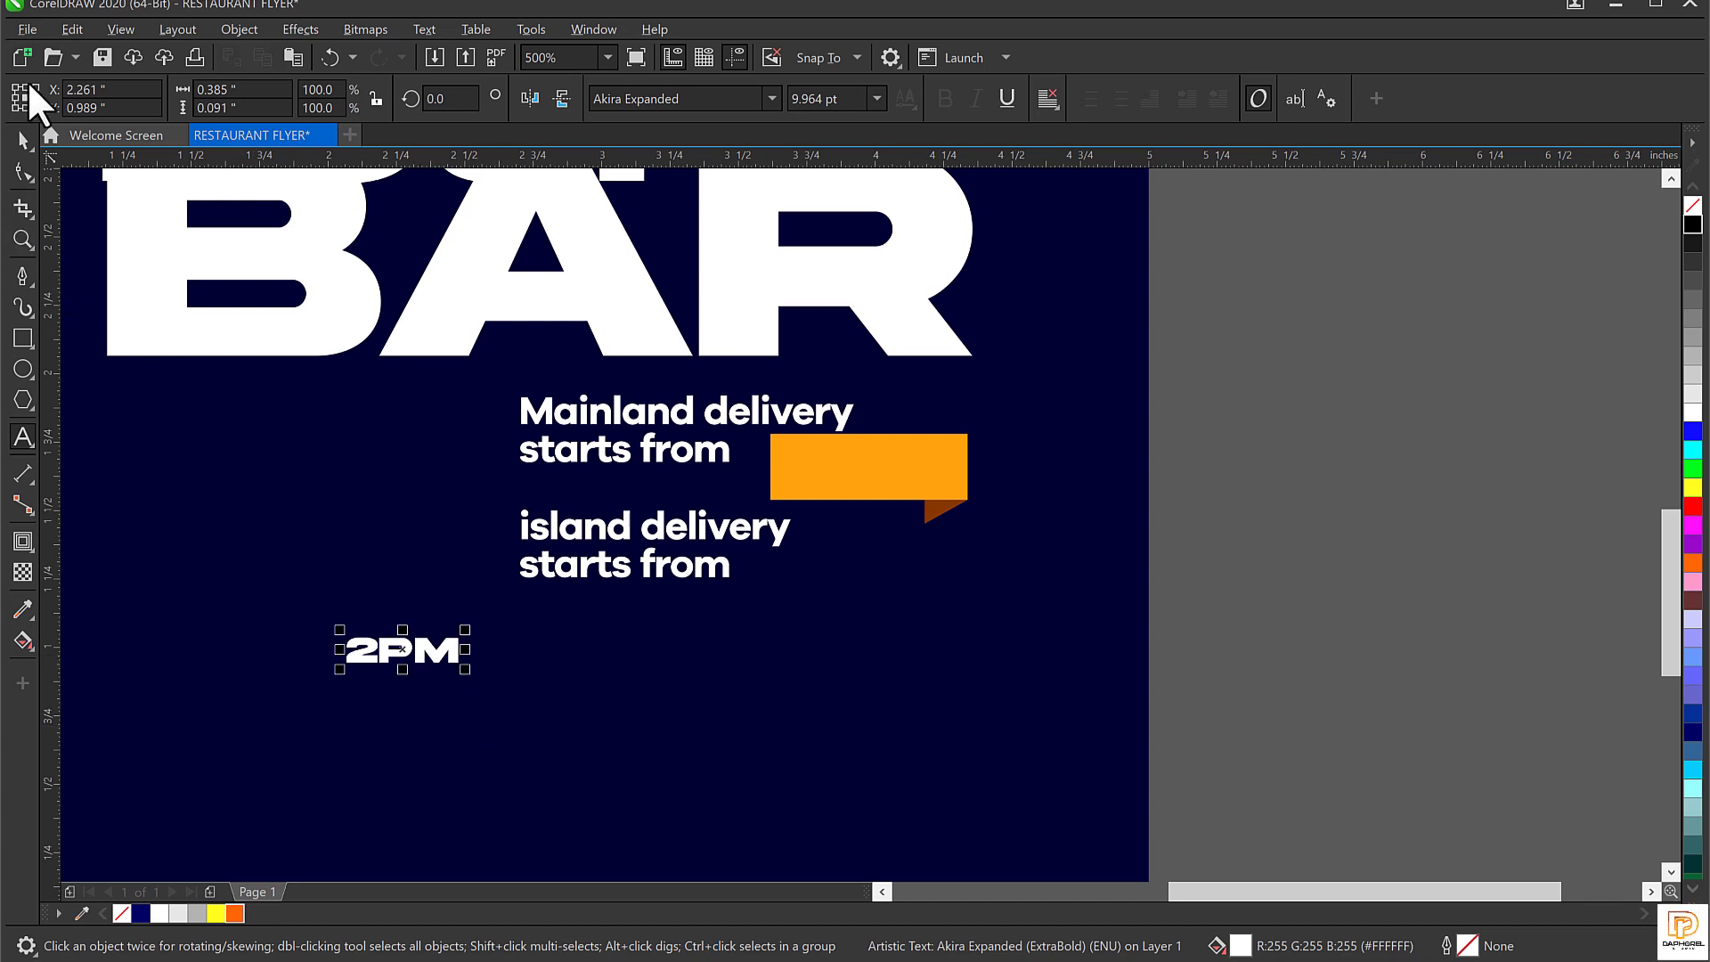
{"action": "left_click", "coordinate": [22, 140]}
Place the 2PM text centrally on the amber rectangle and enlarge it to about 12.8 pt.
{"action": "left_click", "coordinate": [458, 725]}
{"action": "left_click", "coordinate": [400, 650]}
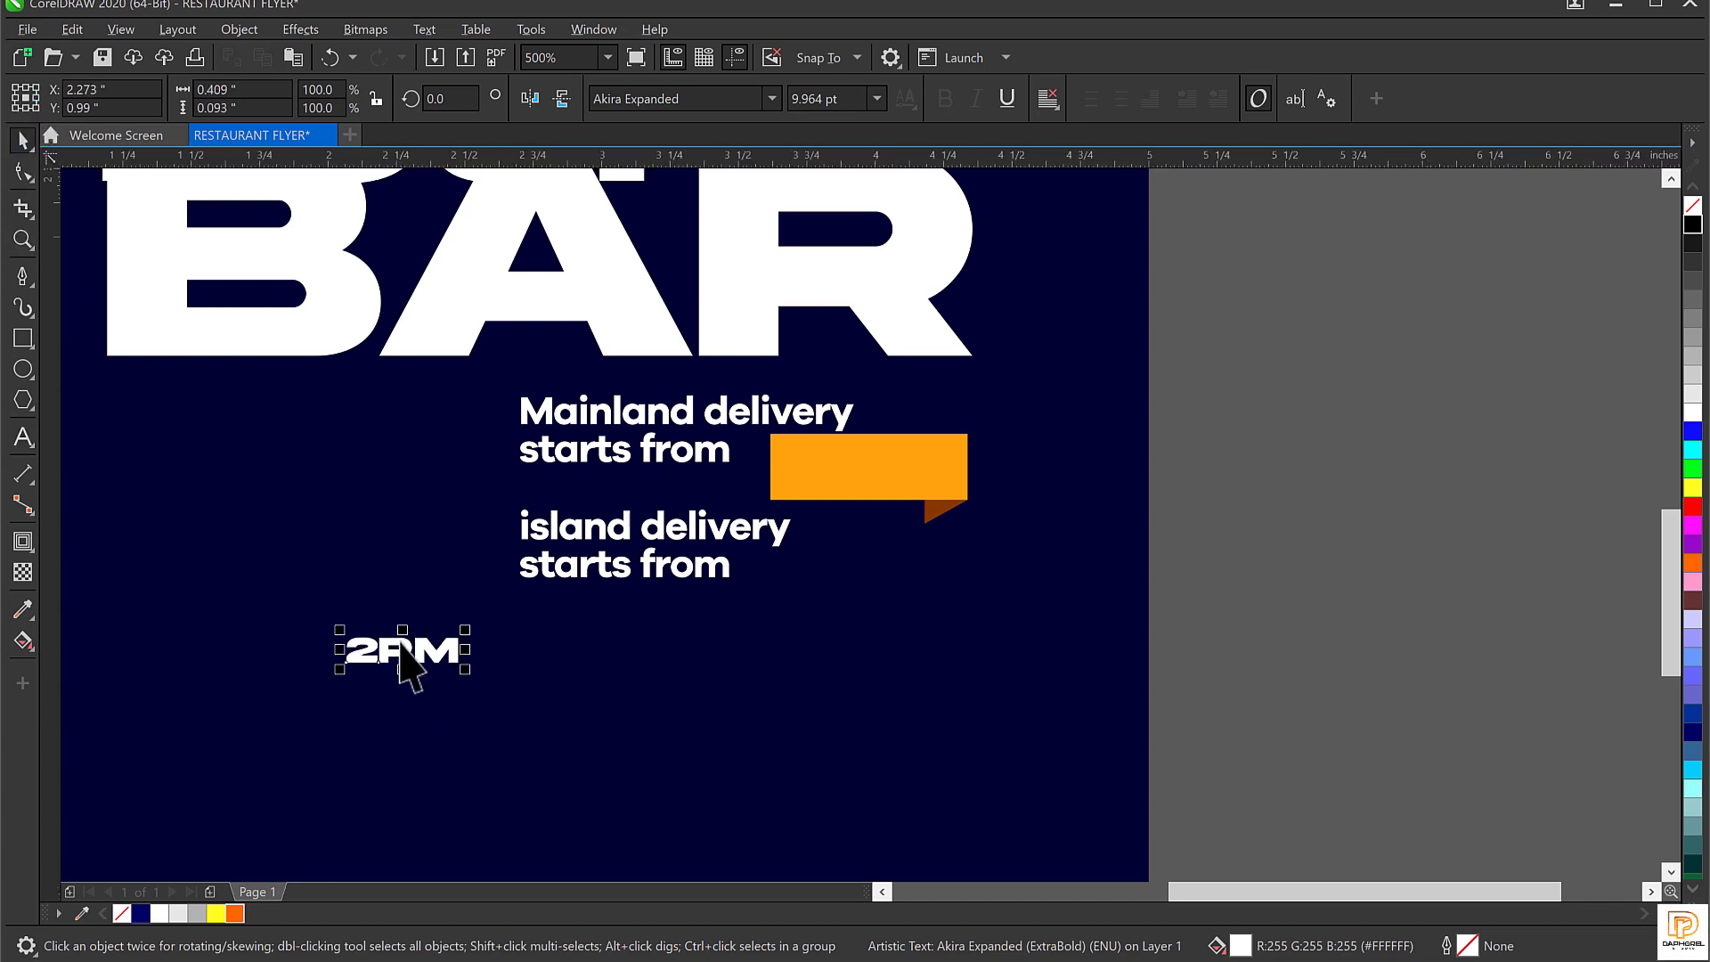
{"action": "left_click_drag", "start_coordinate": [400, 650], "coordinate": [953, 443]}
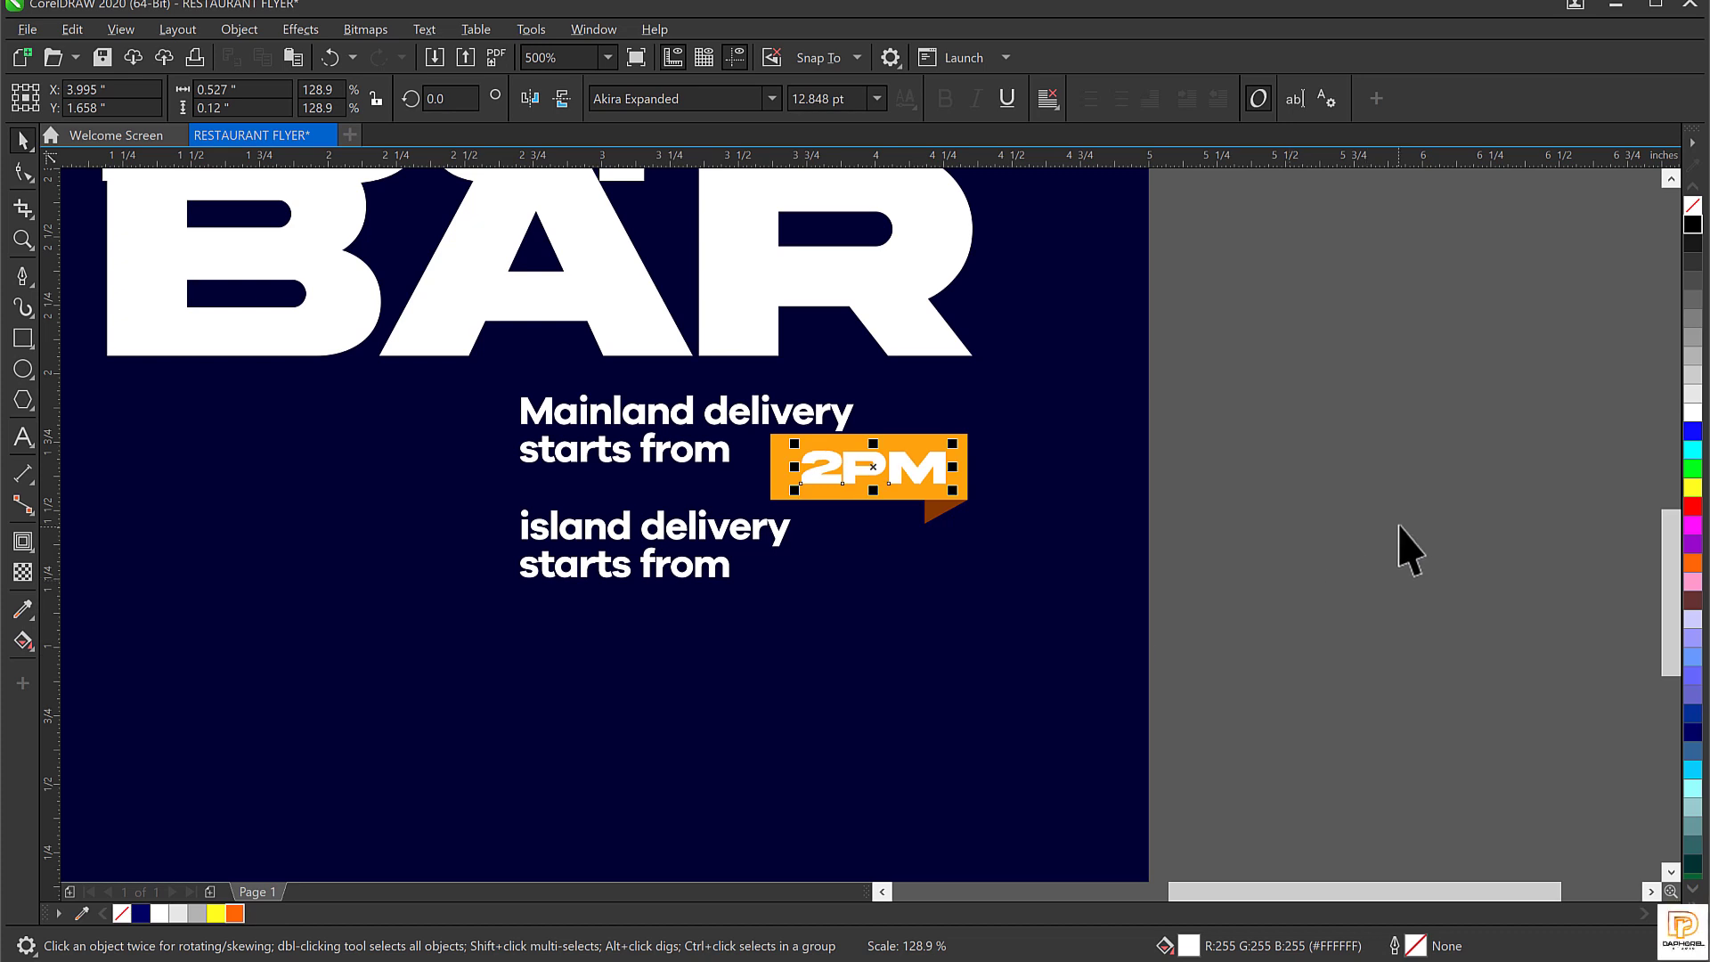
Shift the island delivery text slightly lower, widening the gap below the mainland delivery text.
{"action": "left_click", "coordinate": [757, 549]}
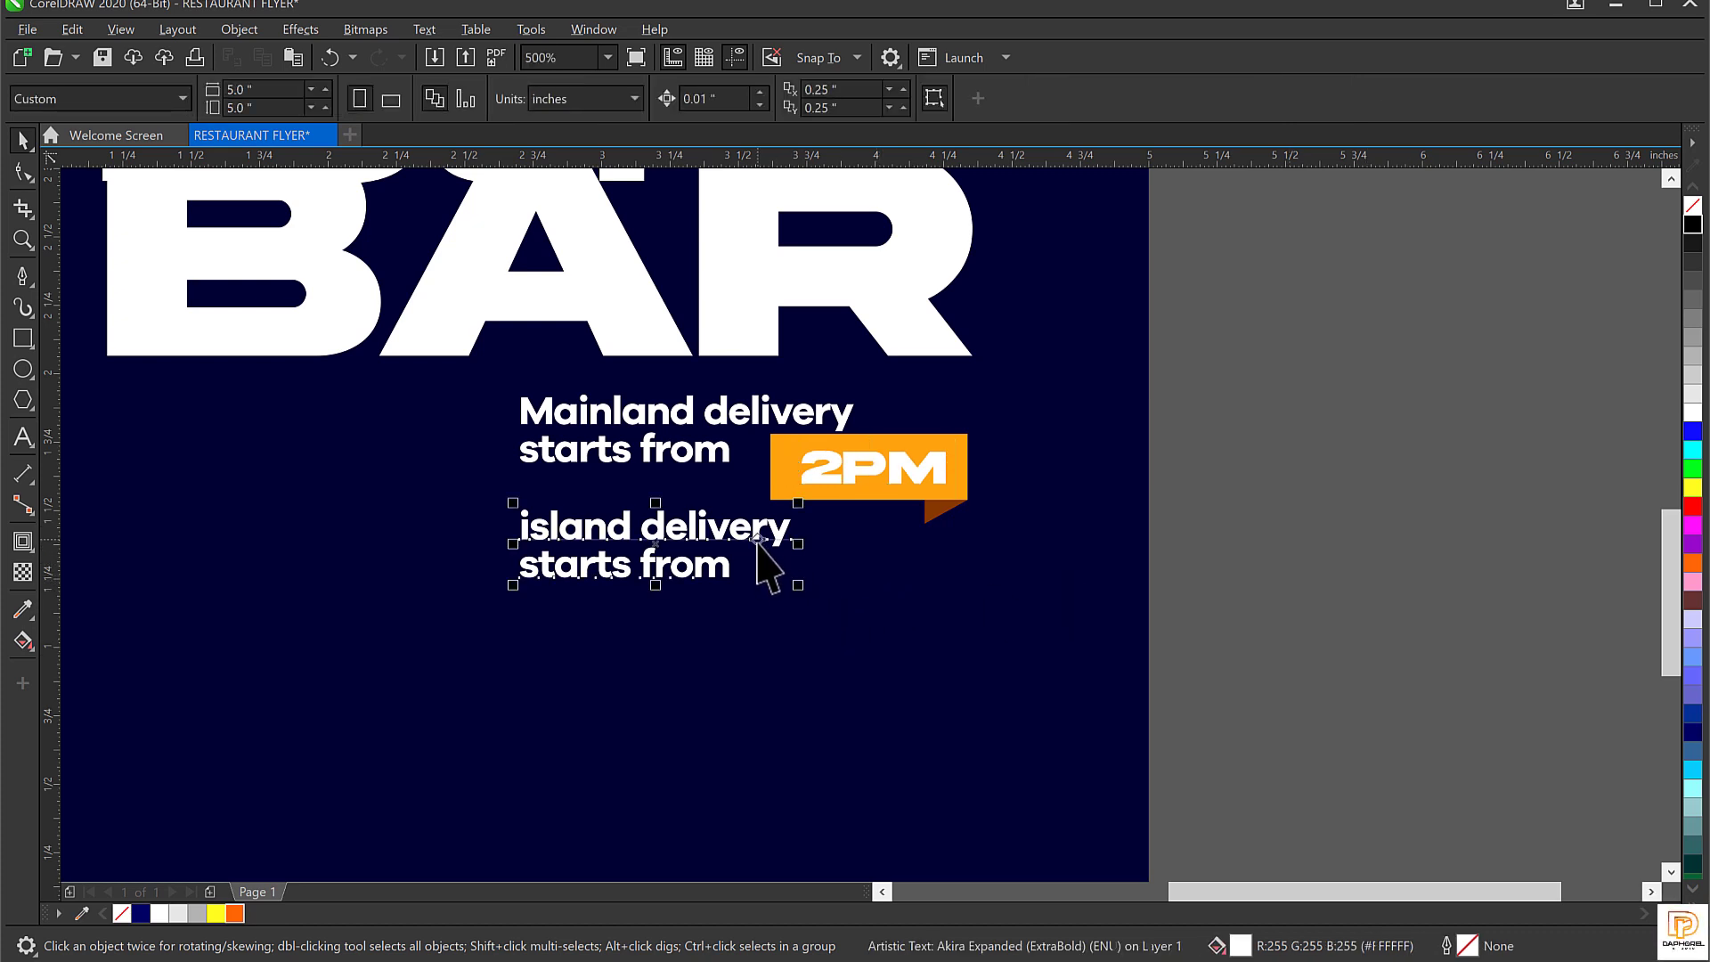
{"action": "left_click_drag", "start_coordinate": [757, 540], "coordinate": [758, 547]}
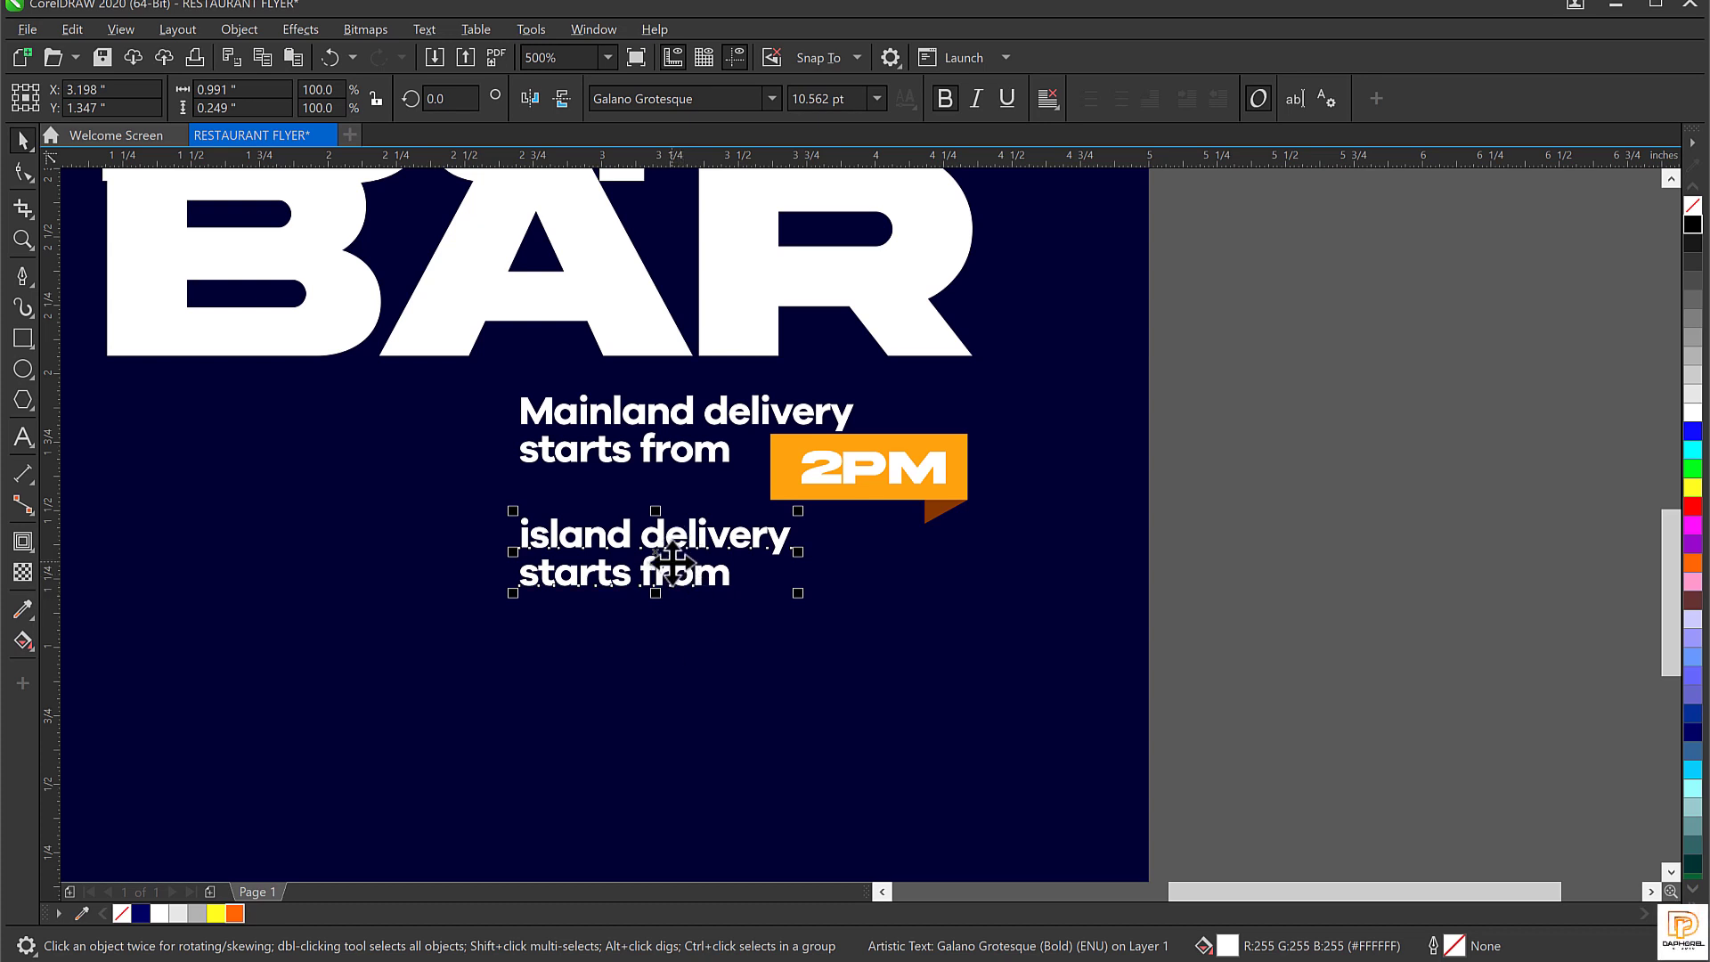
{"action": "left_click", "coordinate": [857, 473]}
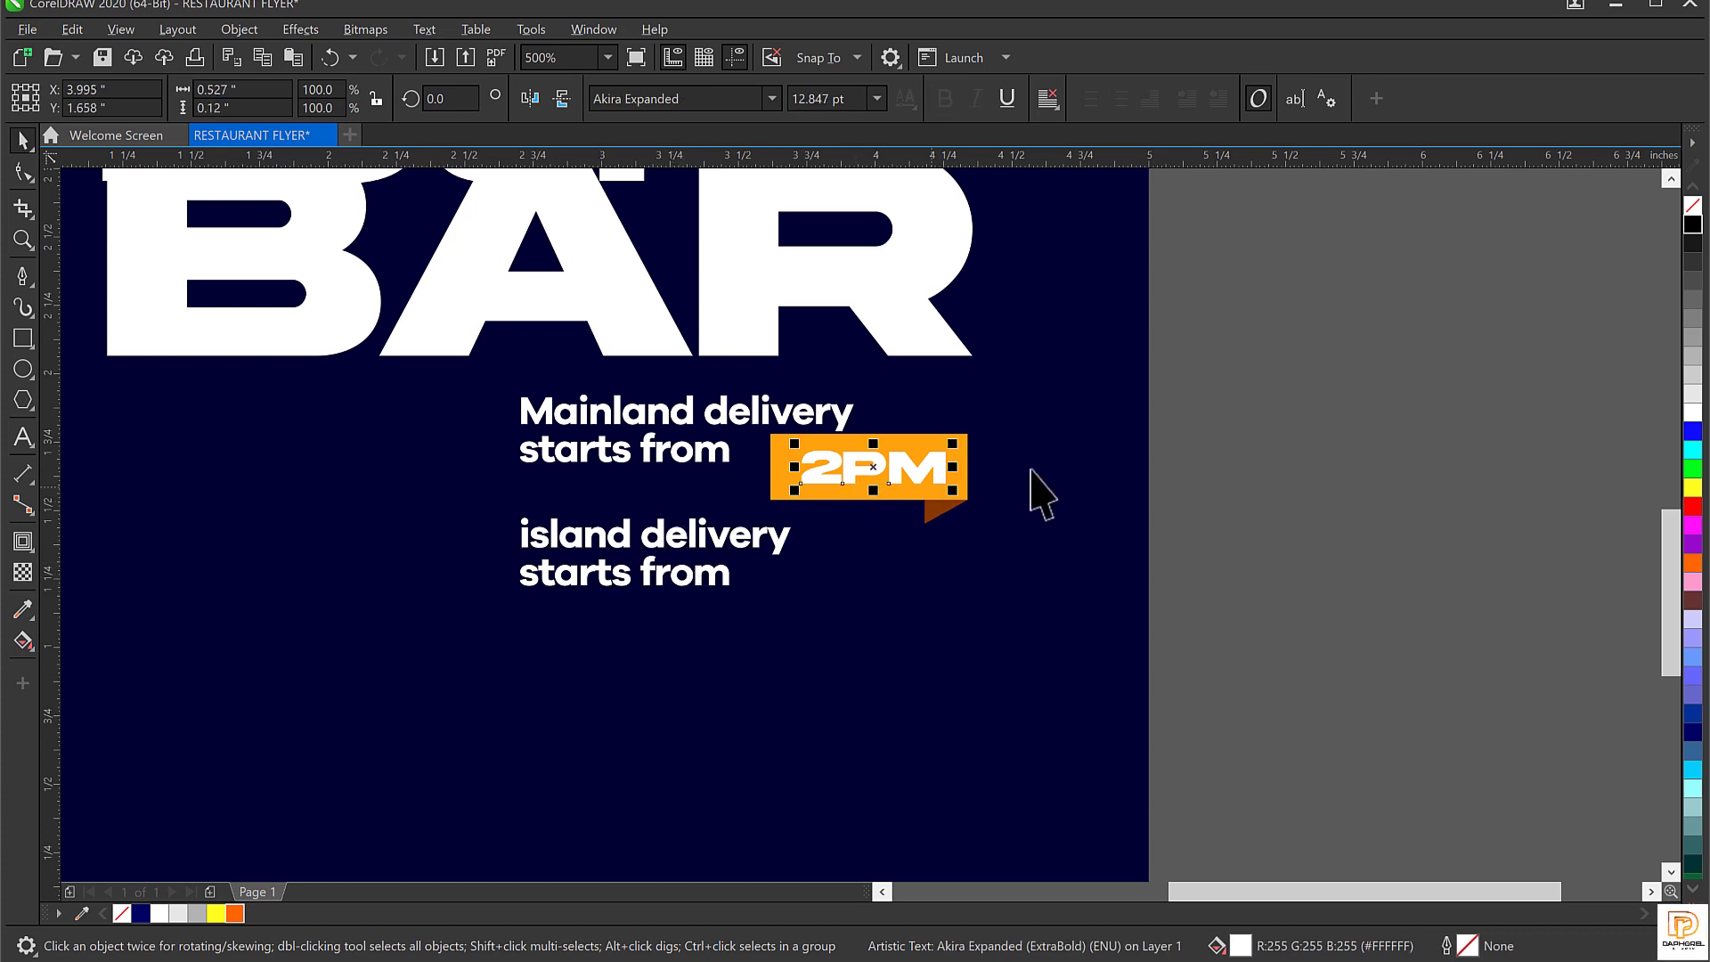
{"action": "left_click_drag", "start_coordinate": [1207, 403], "coordinate": [1104, 474]}
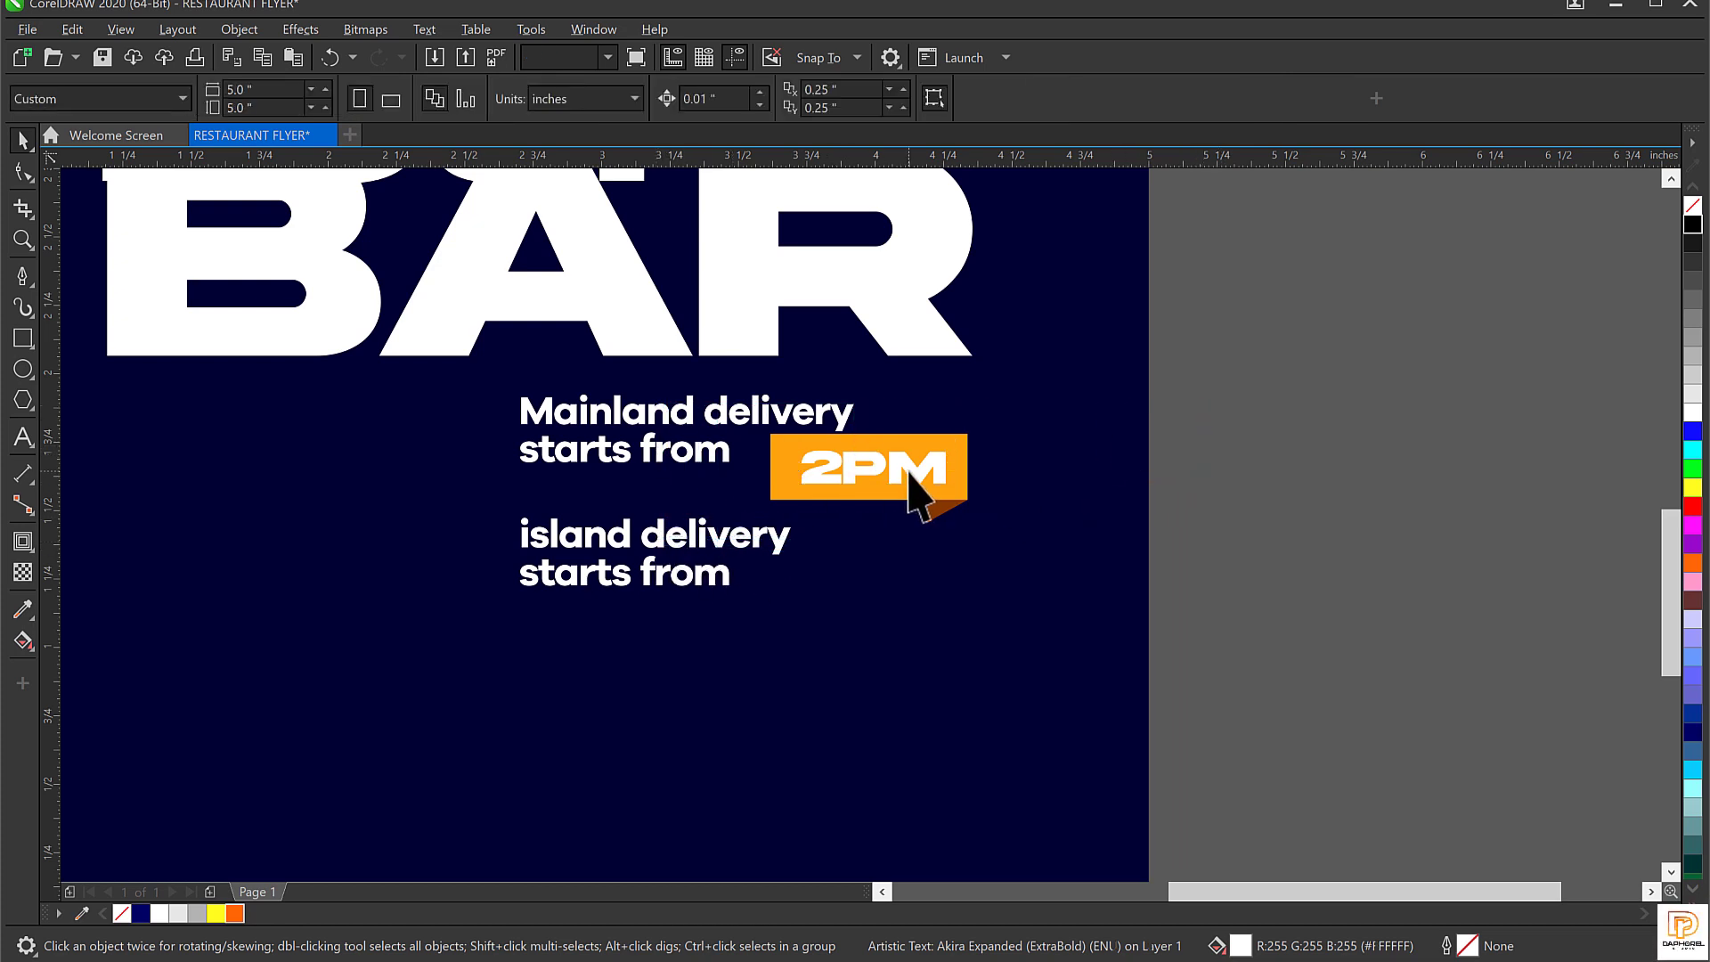
{"action": "left_click", "coordinate": [906, 472]}
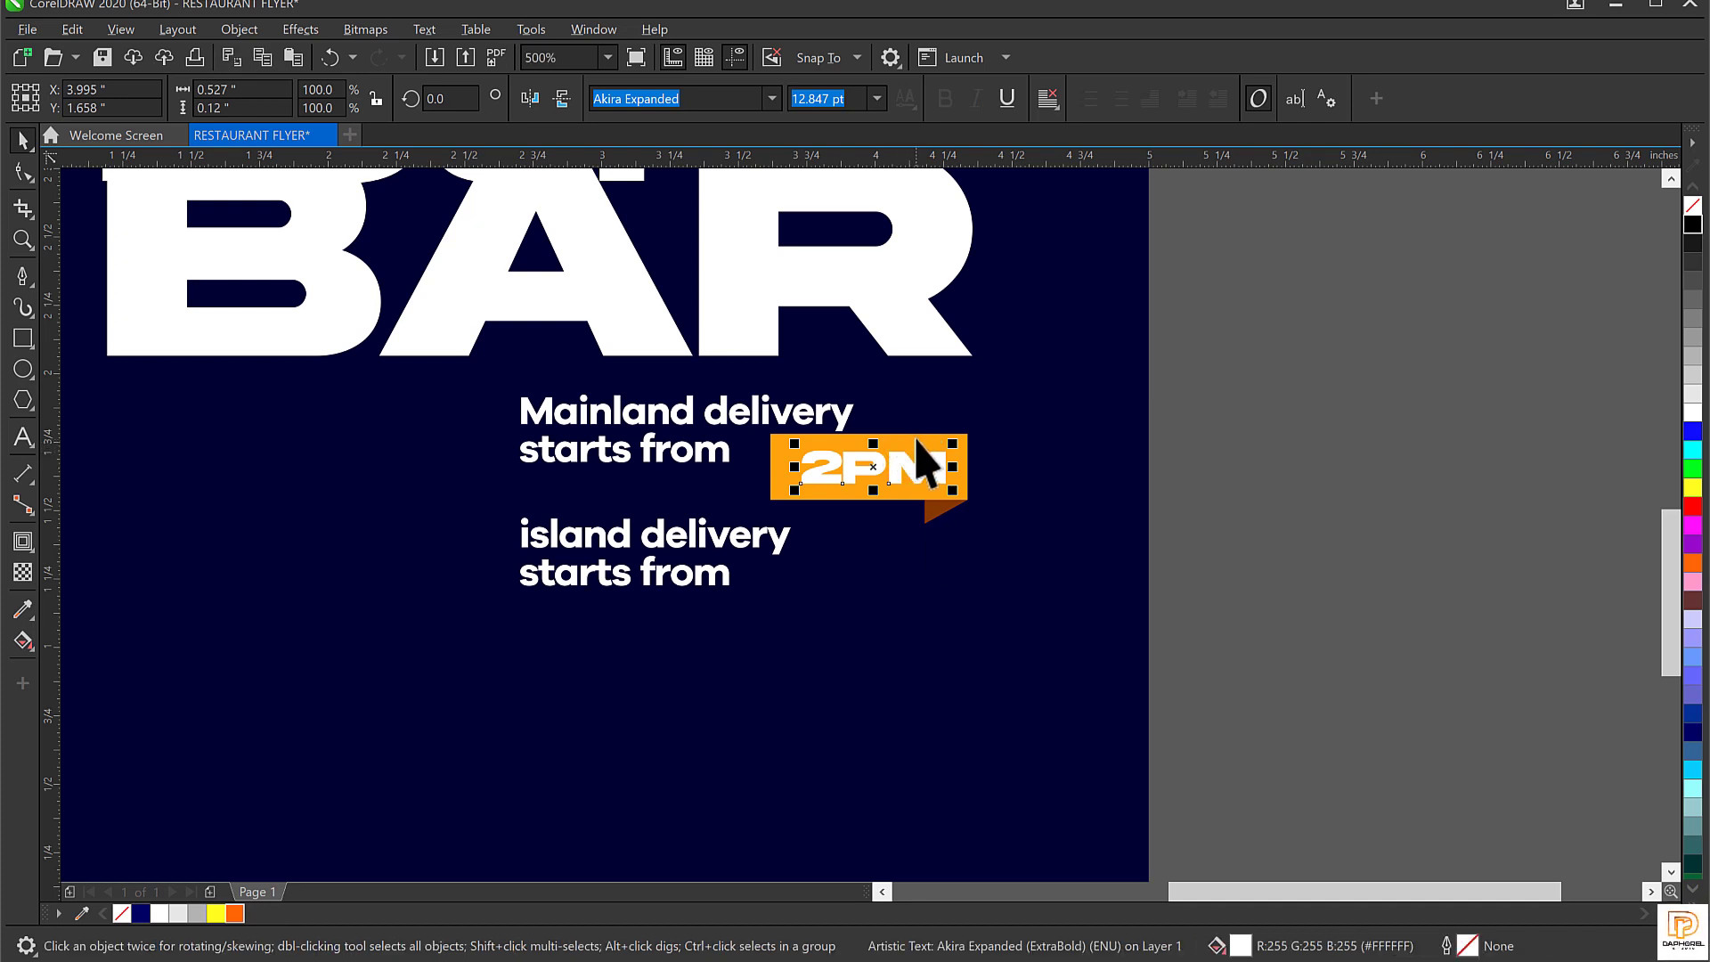
{"action": "left_click", "coordinate": [917, 443], "text": "shift"}
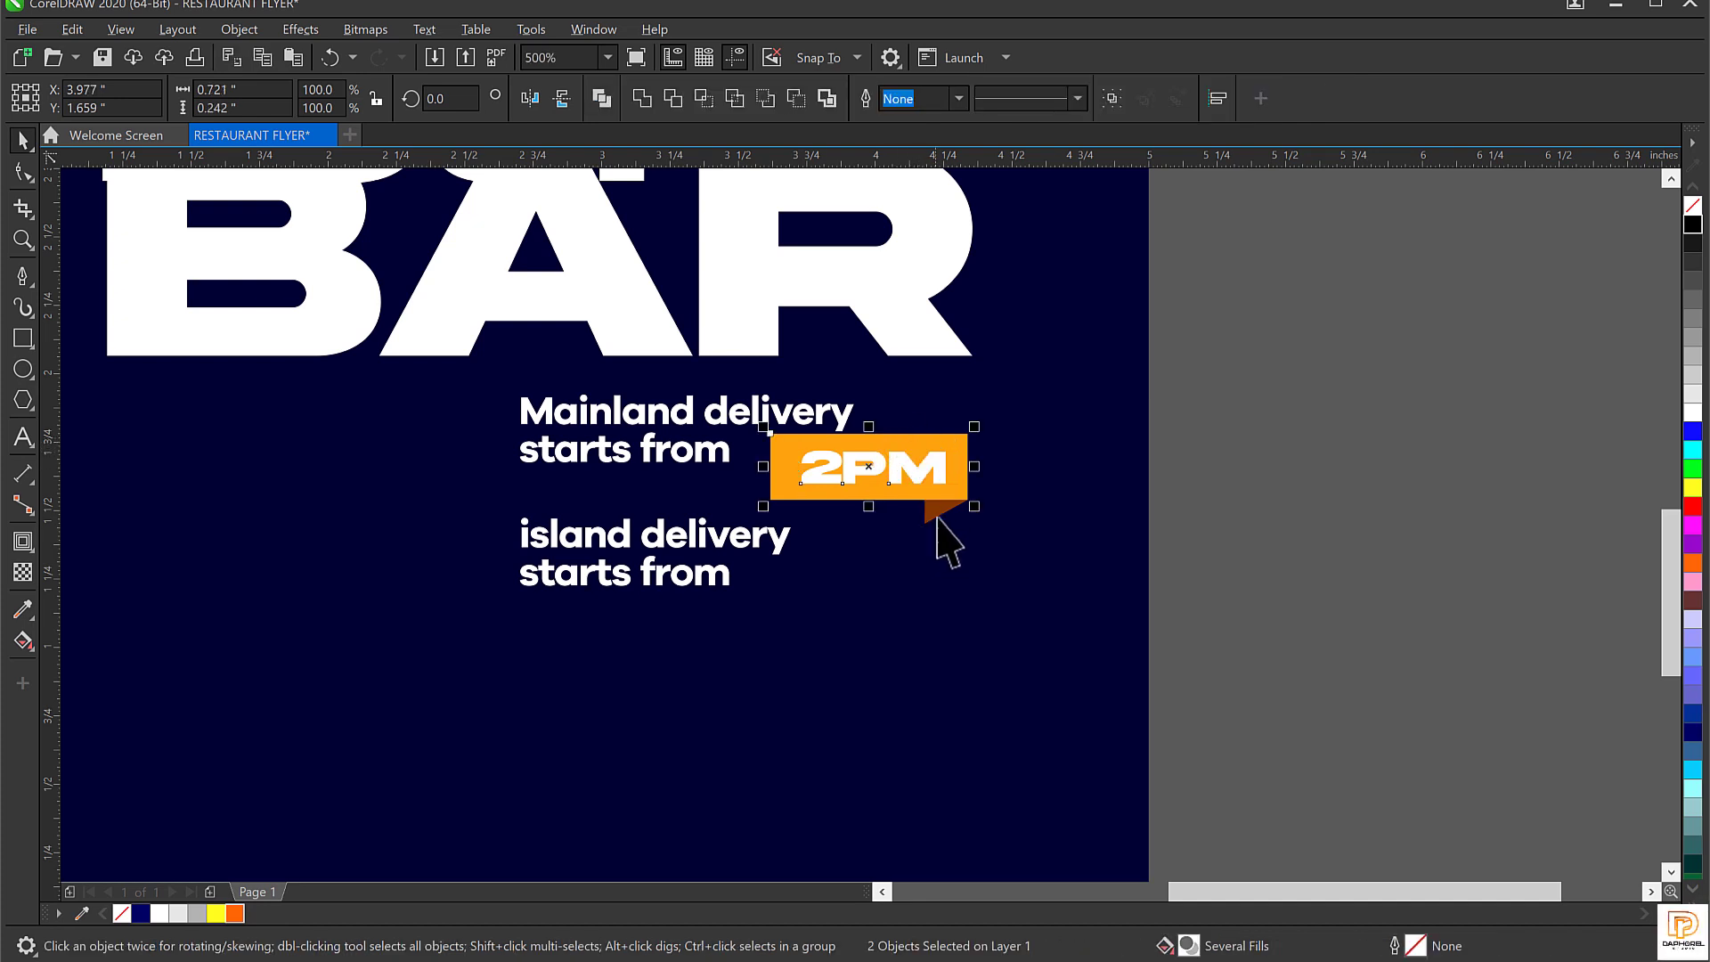
{"action": "left_click_drag", "start_coordinate": [917, 484], "coordinate": [1069, 541]}
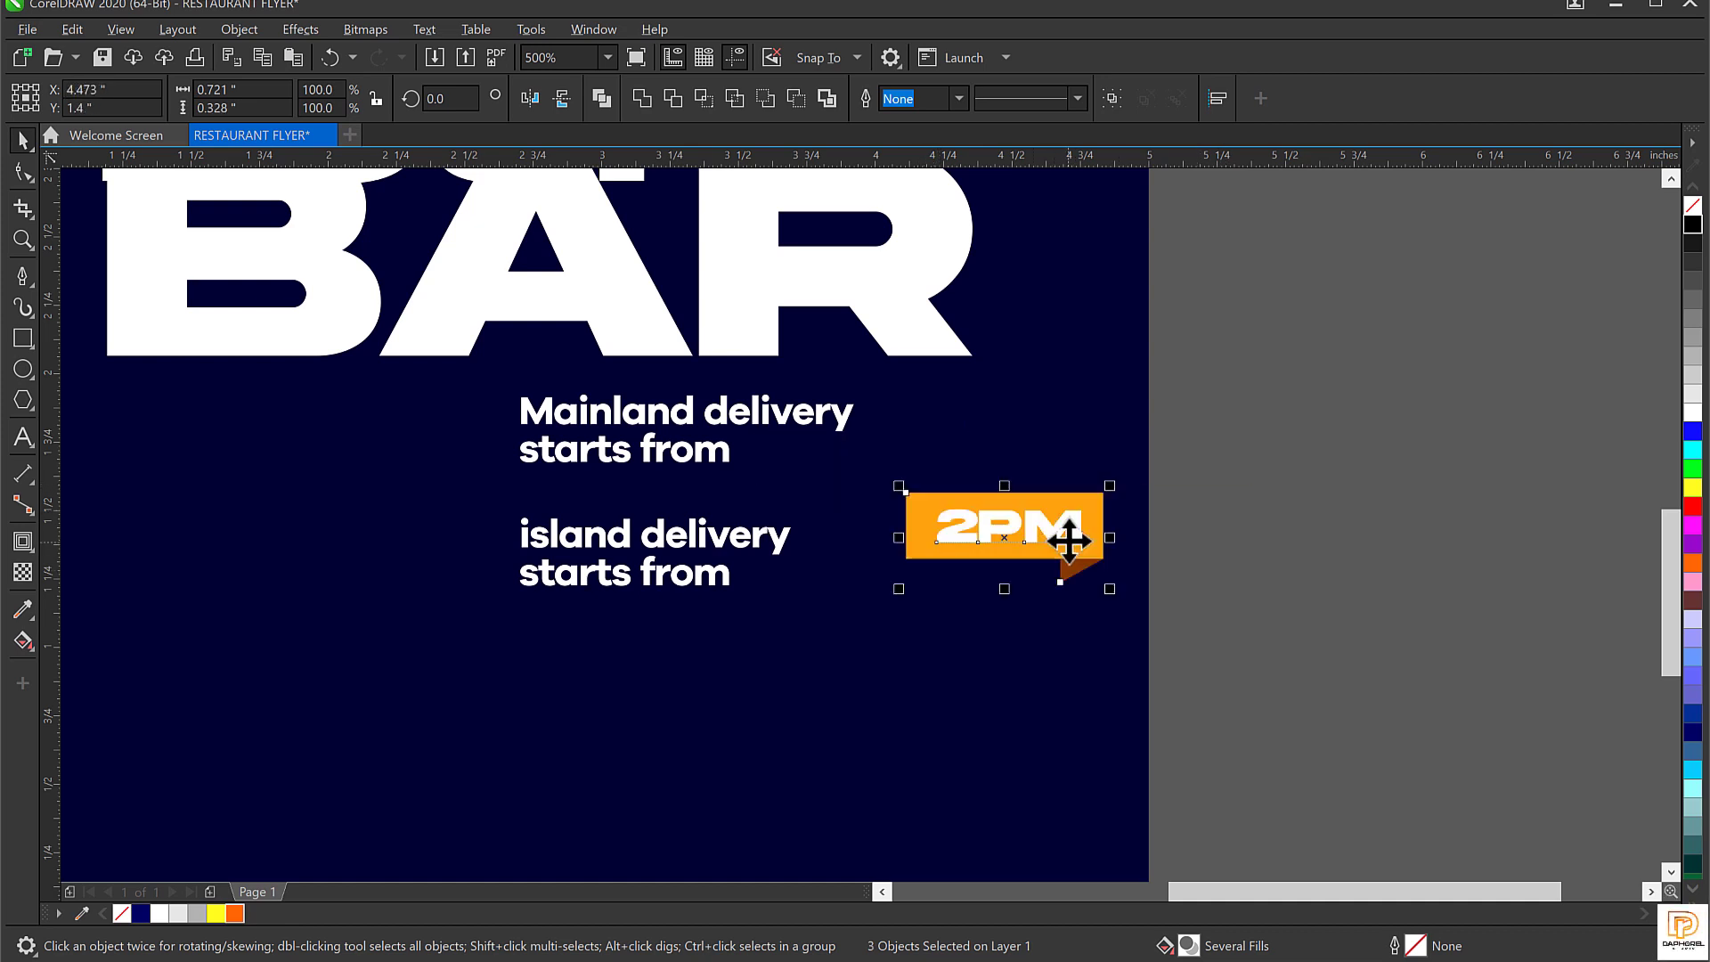
{"action": "key", "text": "ctrl+z"}
Duplicate the 2PM text with its amber rectangle and brown fold, and place the copy directly below, beside the island delivery text.
{"action": "left_click_drag", "start_coordinate": [1290, 375], "coordinate": [773, 557]}
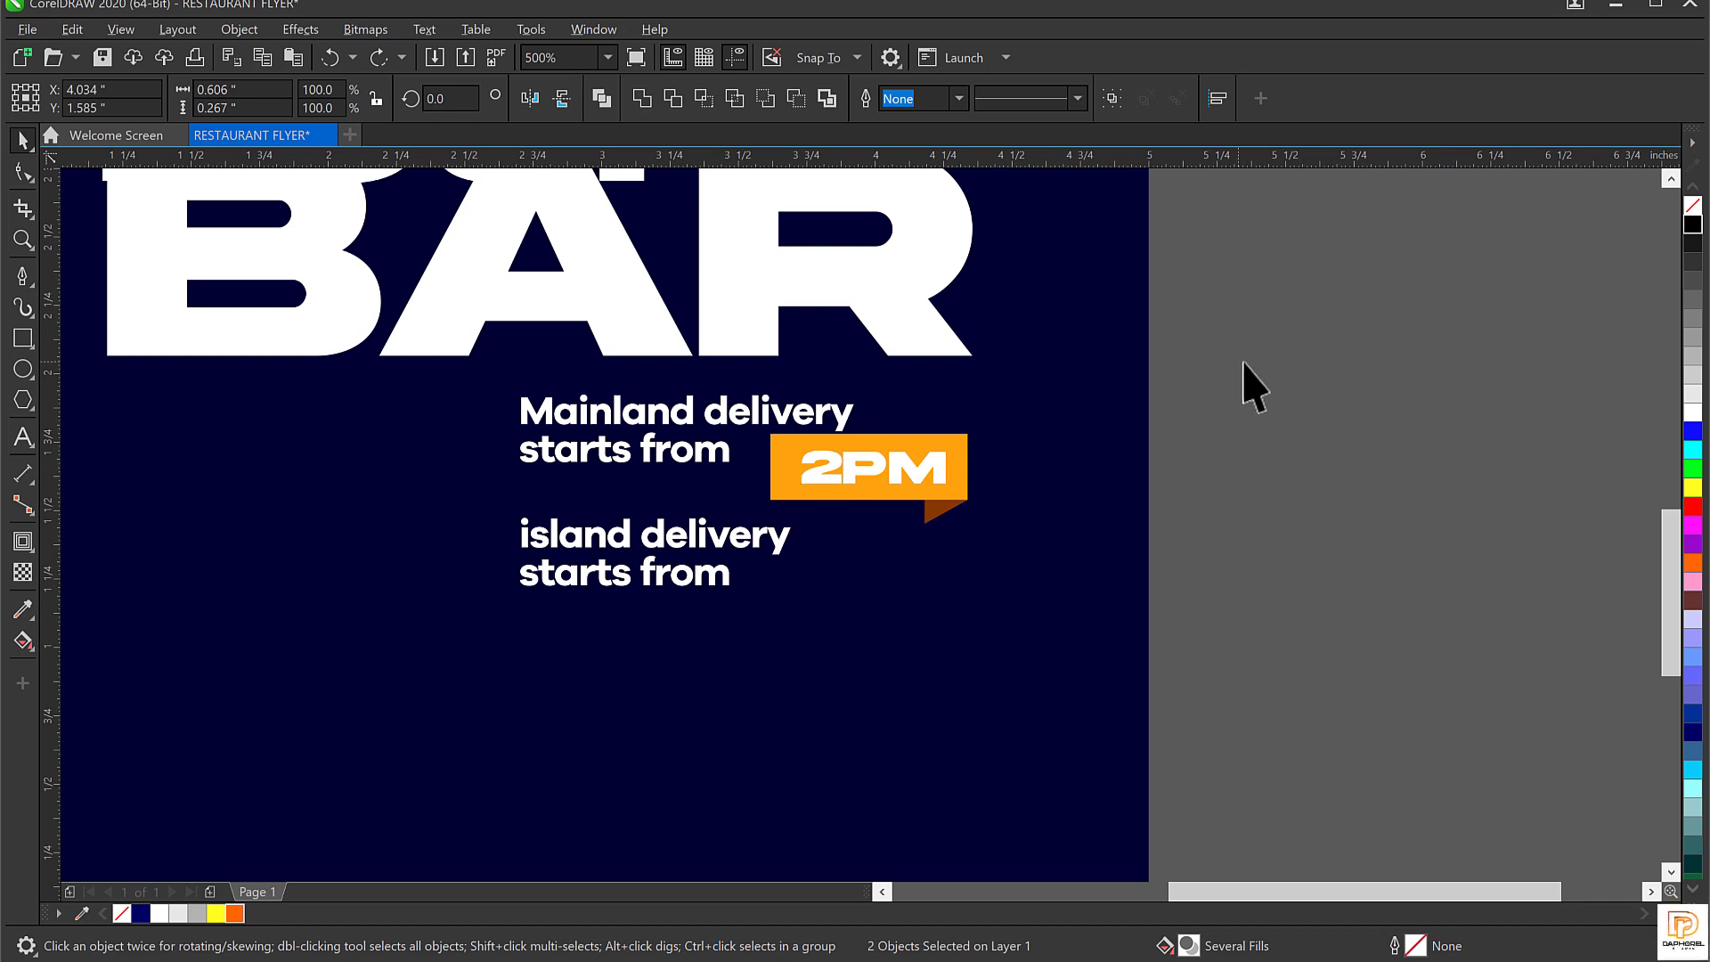
{"action": "left_click_drag", "start_coordinate": [1268, 373], "coordinate": [732, 558]}
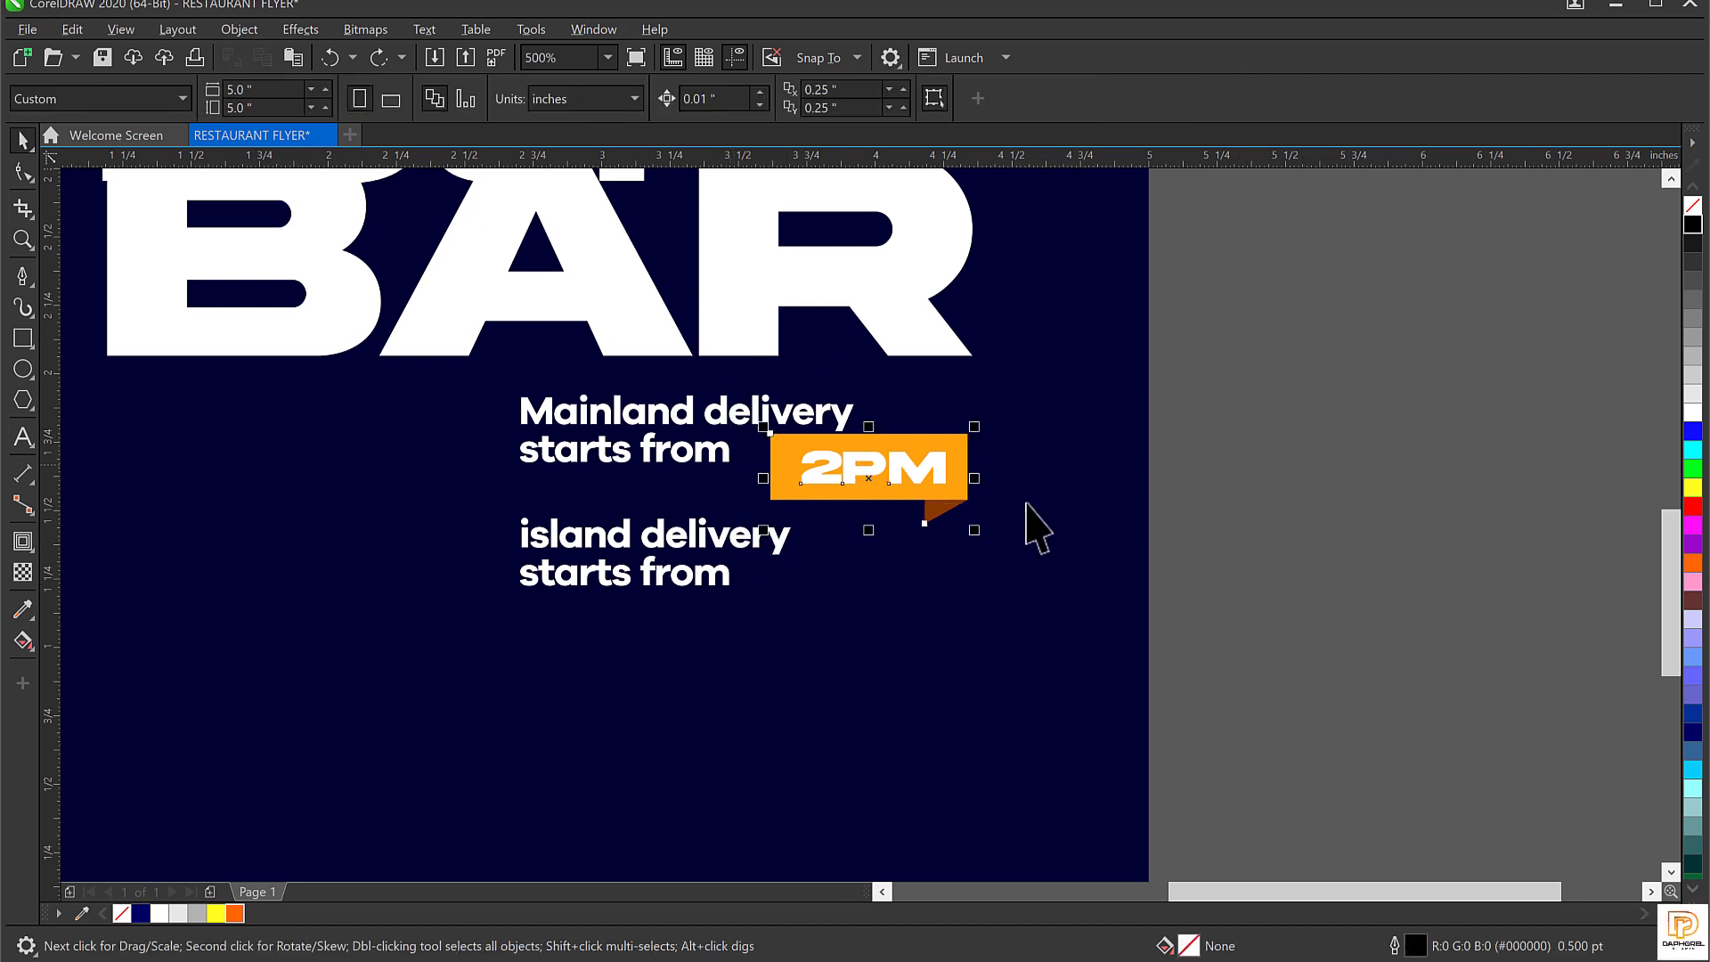
{"action": "left_click_drag", "start_coordinate": [874, 455], "coordinate": [1163, 557]}
{"action": "key", "text": "ctrl+z"}
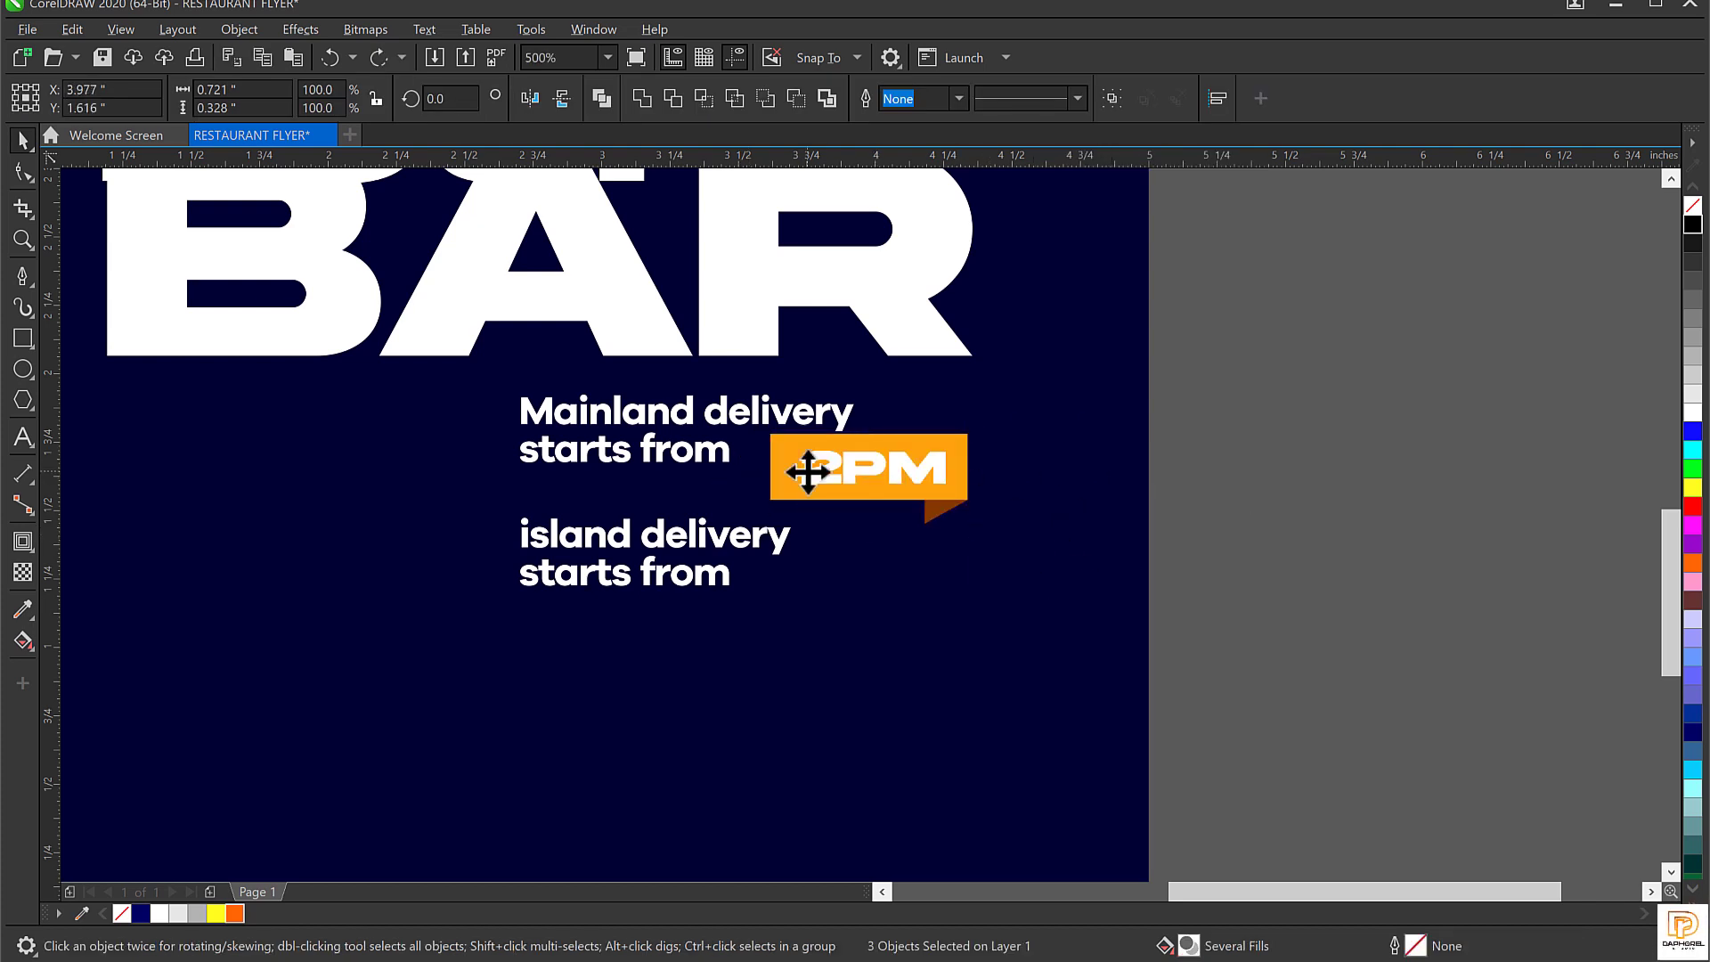
{"action": "key", "text": "plus"}
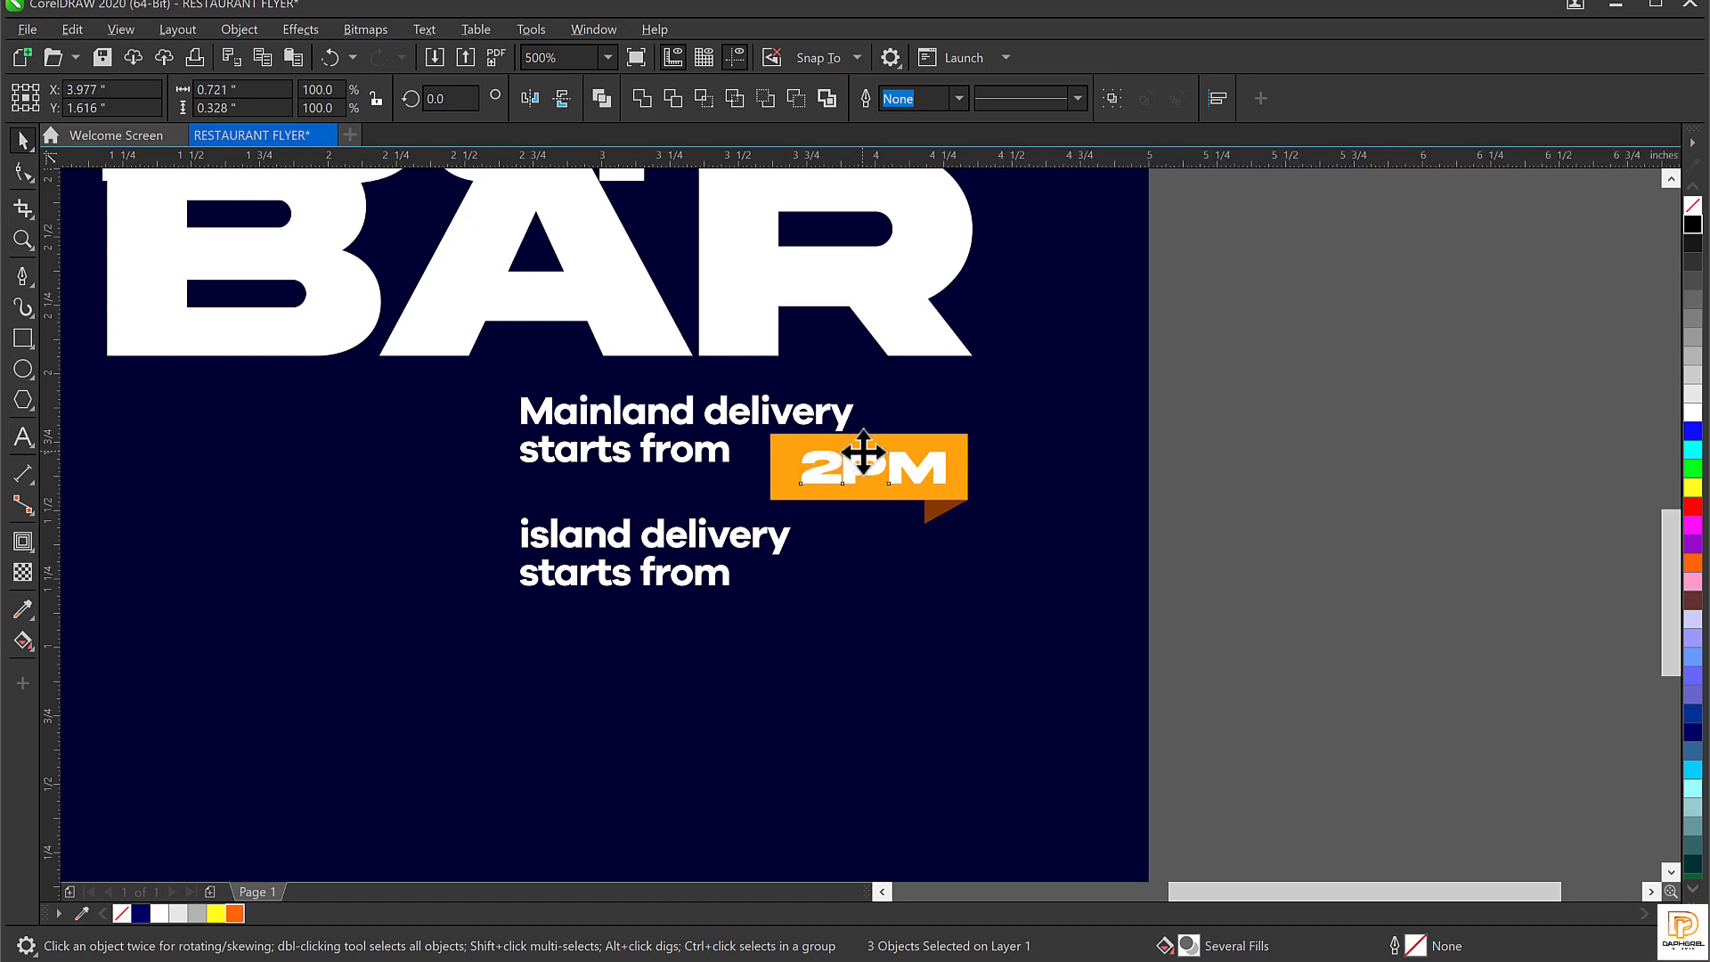
{"action": "left_click_drag", "start_coordinate": [863, 456], "coordinate": [877, 600]}
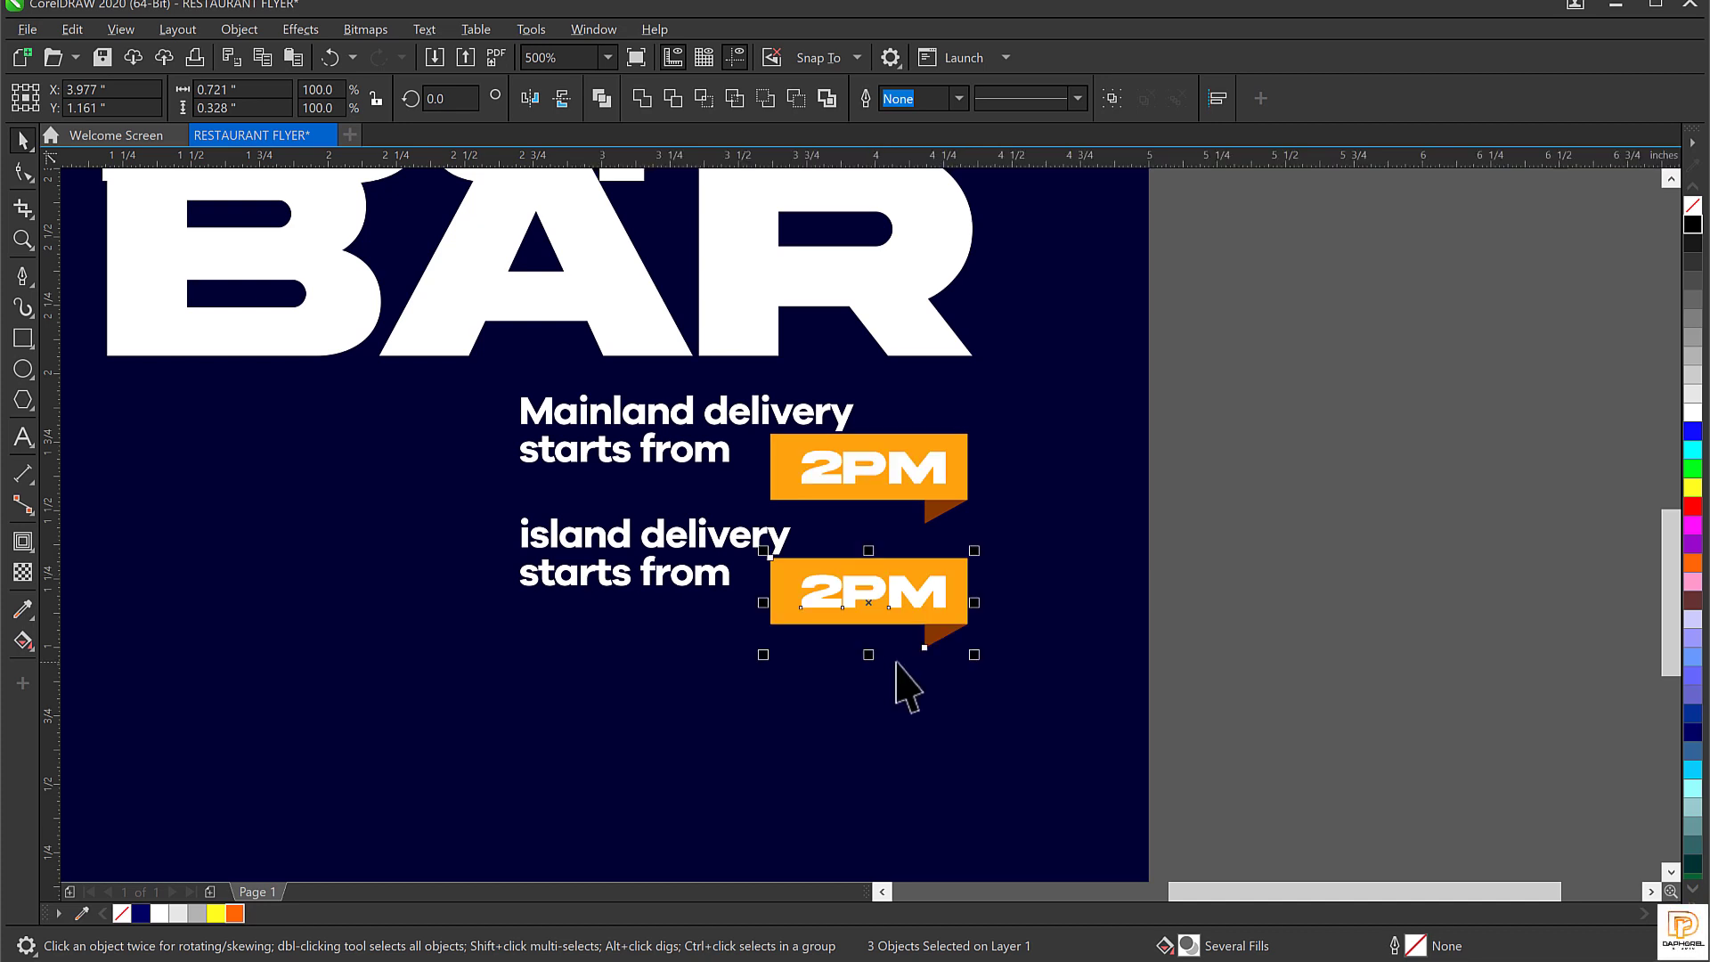
{"action": "key", "text": "Escape"}
Change the time on the island delivery tag to 6PM.
{"action": "left_click", "coordinate": [851, 601]}
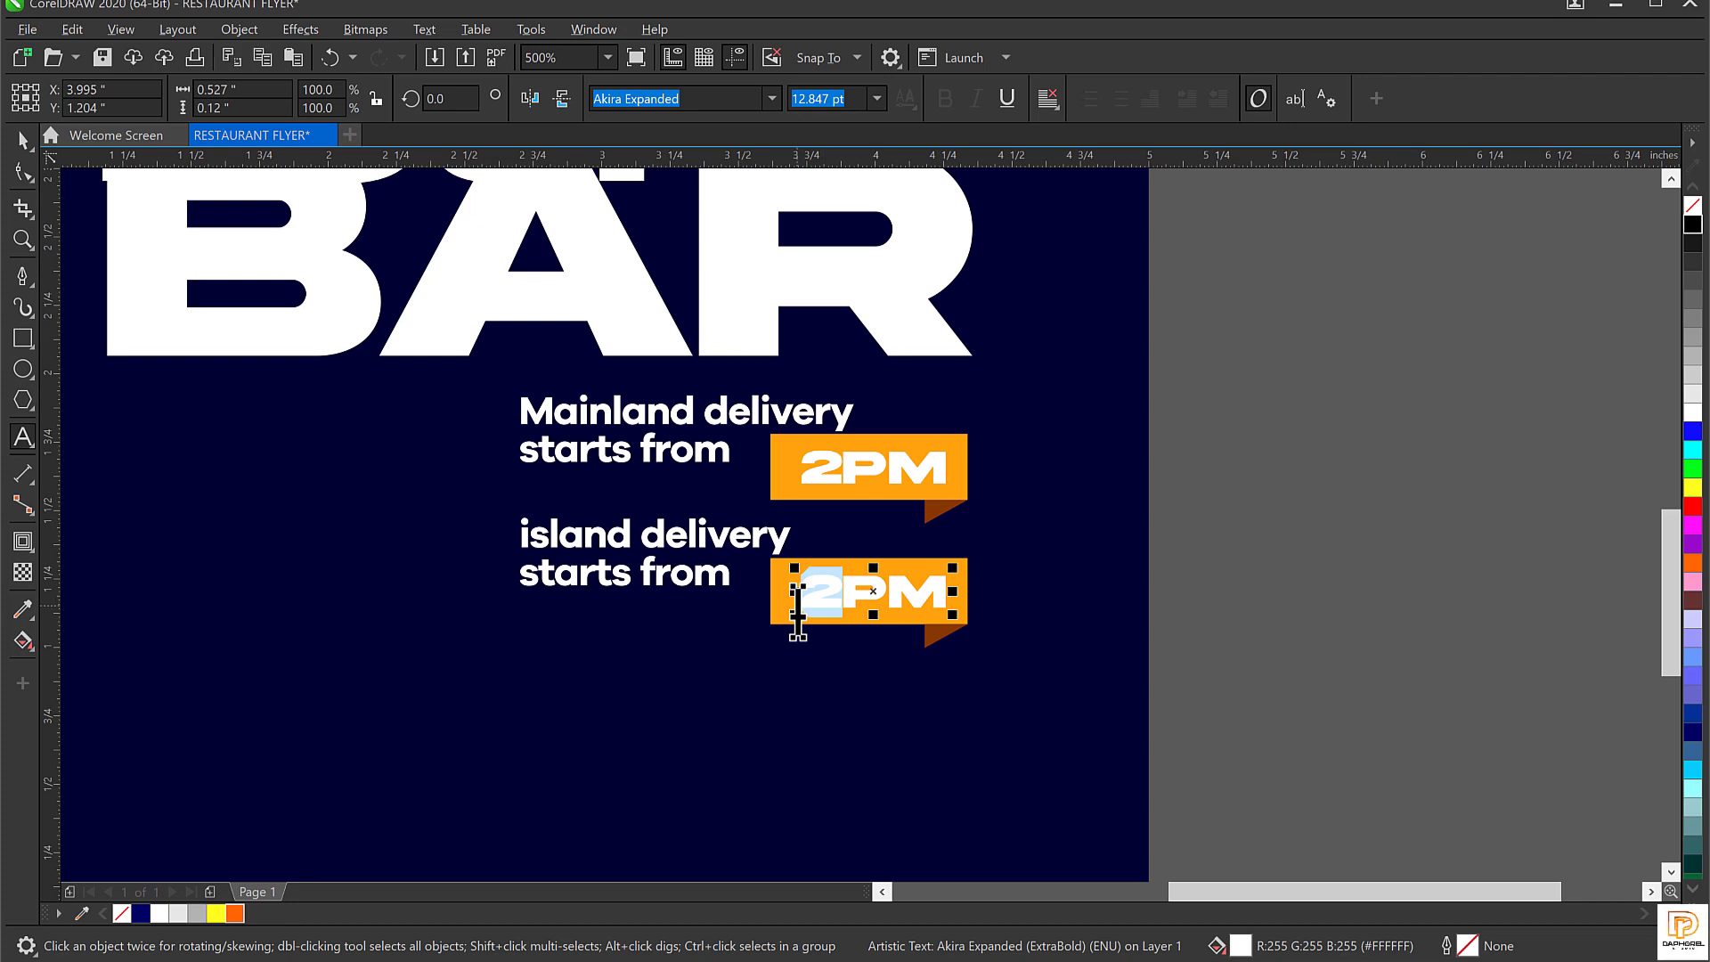
{"action": "type", "text": "6"}
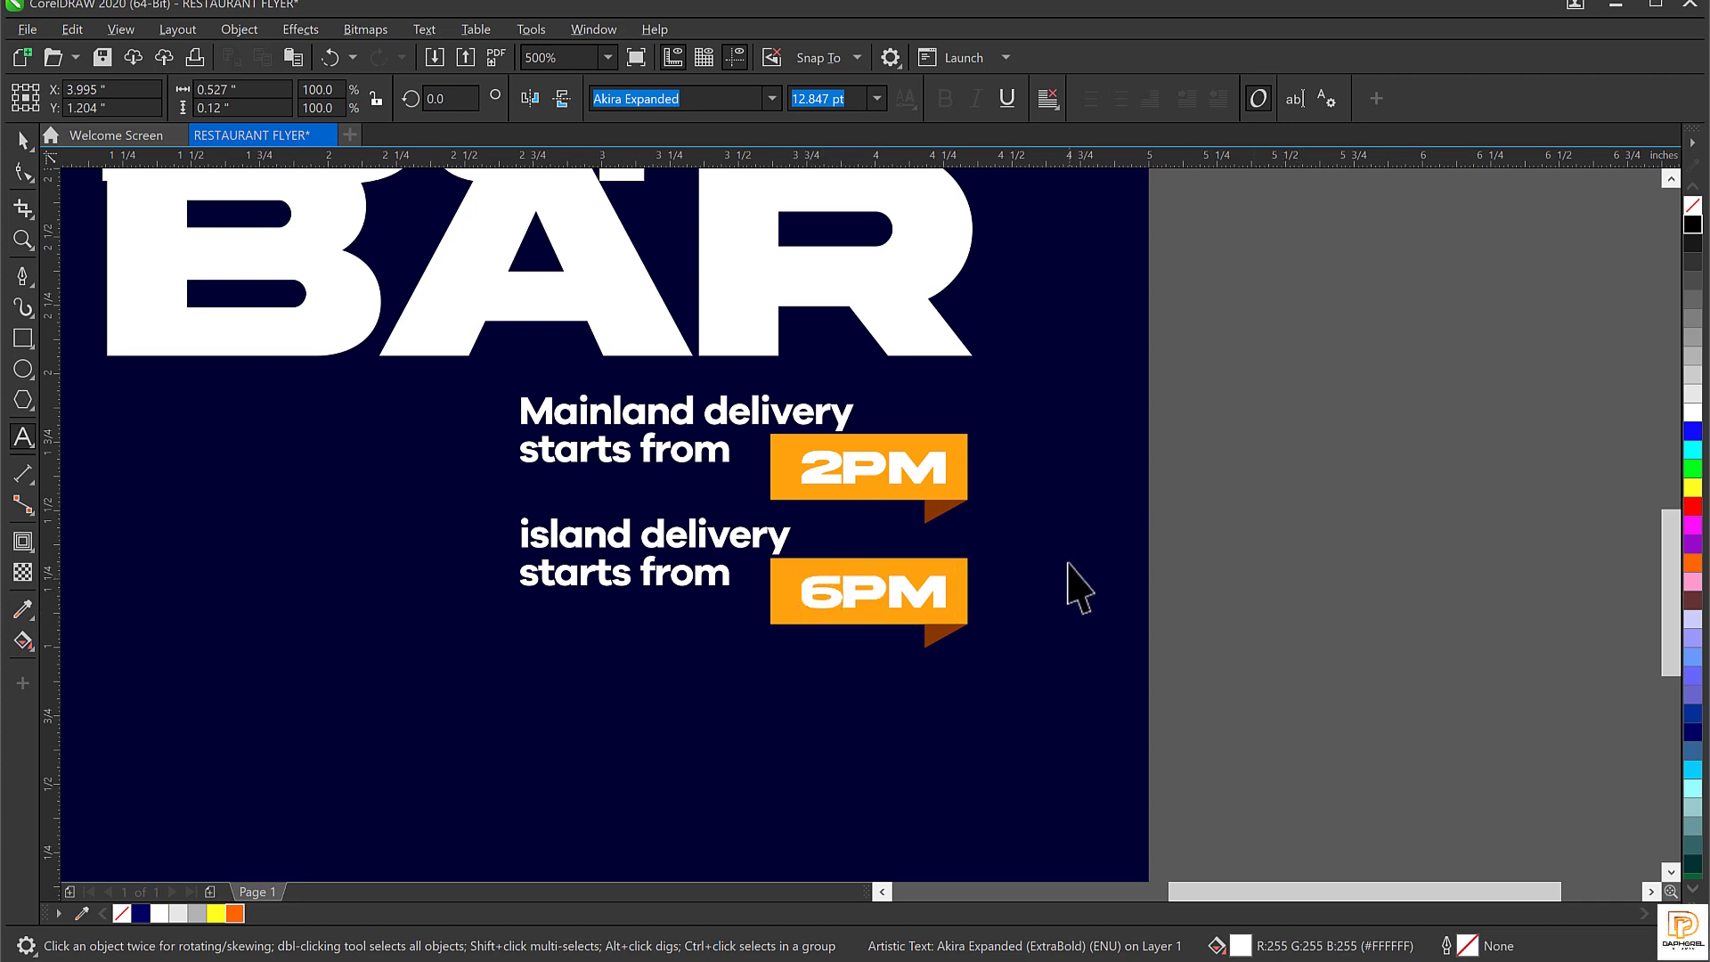
{"action": "key", "text": "Escape"}
Bring the building photo from File Explorer's RAW folder into the flyer and position it over the page's upper-right area.
{"action": "key", "text": "shift+F4"}
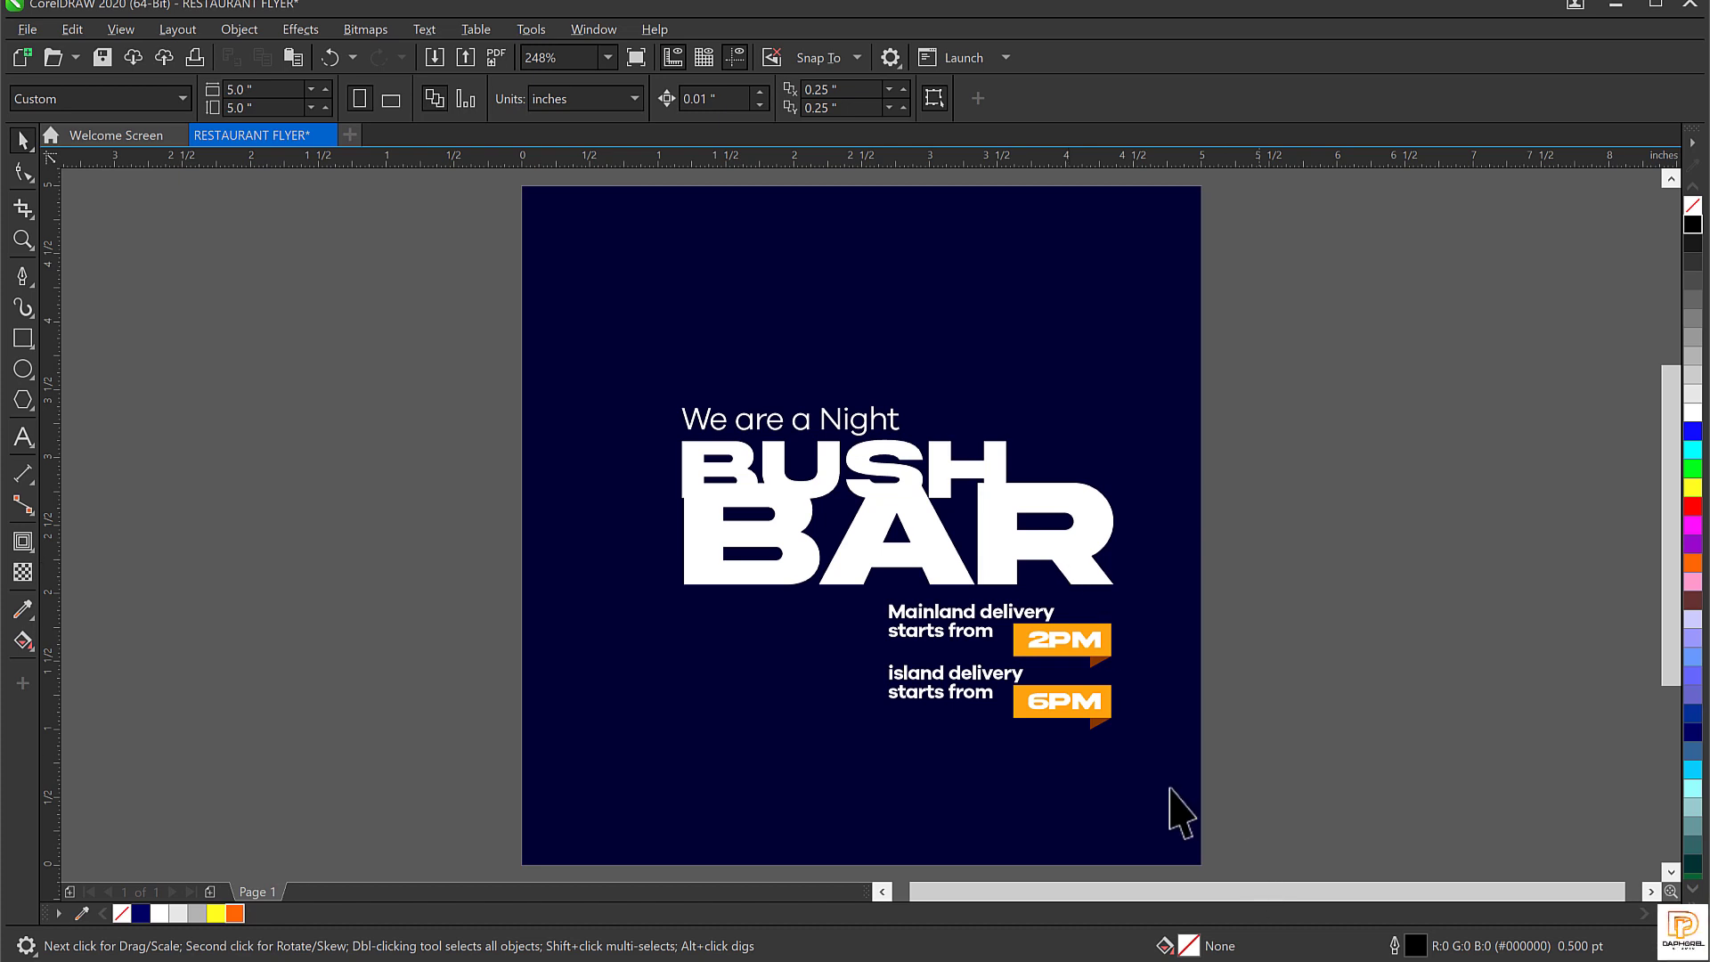
{"action": "left_click", "coordinate": [1108, 256]}
{"action": "left_click", "coordinate": [1352, 385]}
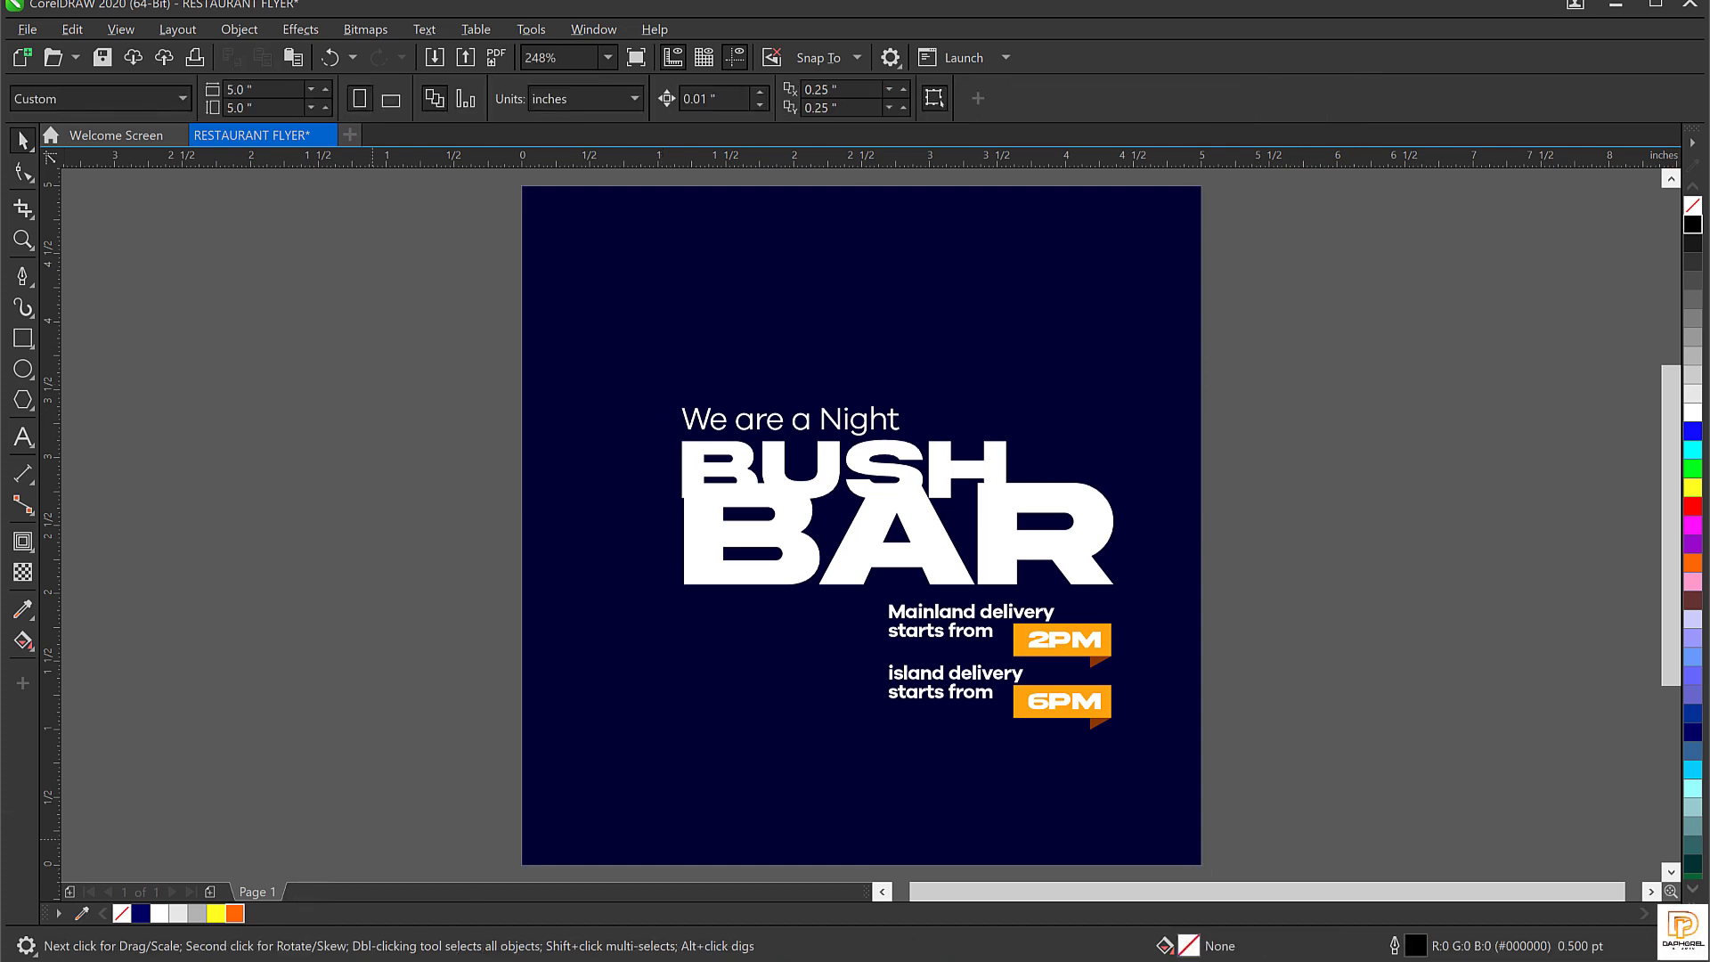
{"action": "key", "text": "alt+Tab"}
{"action": "left_click", "coordinate": [247, 280]}
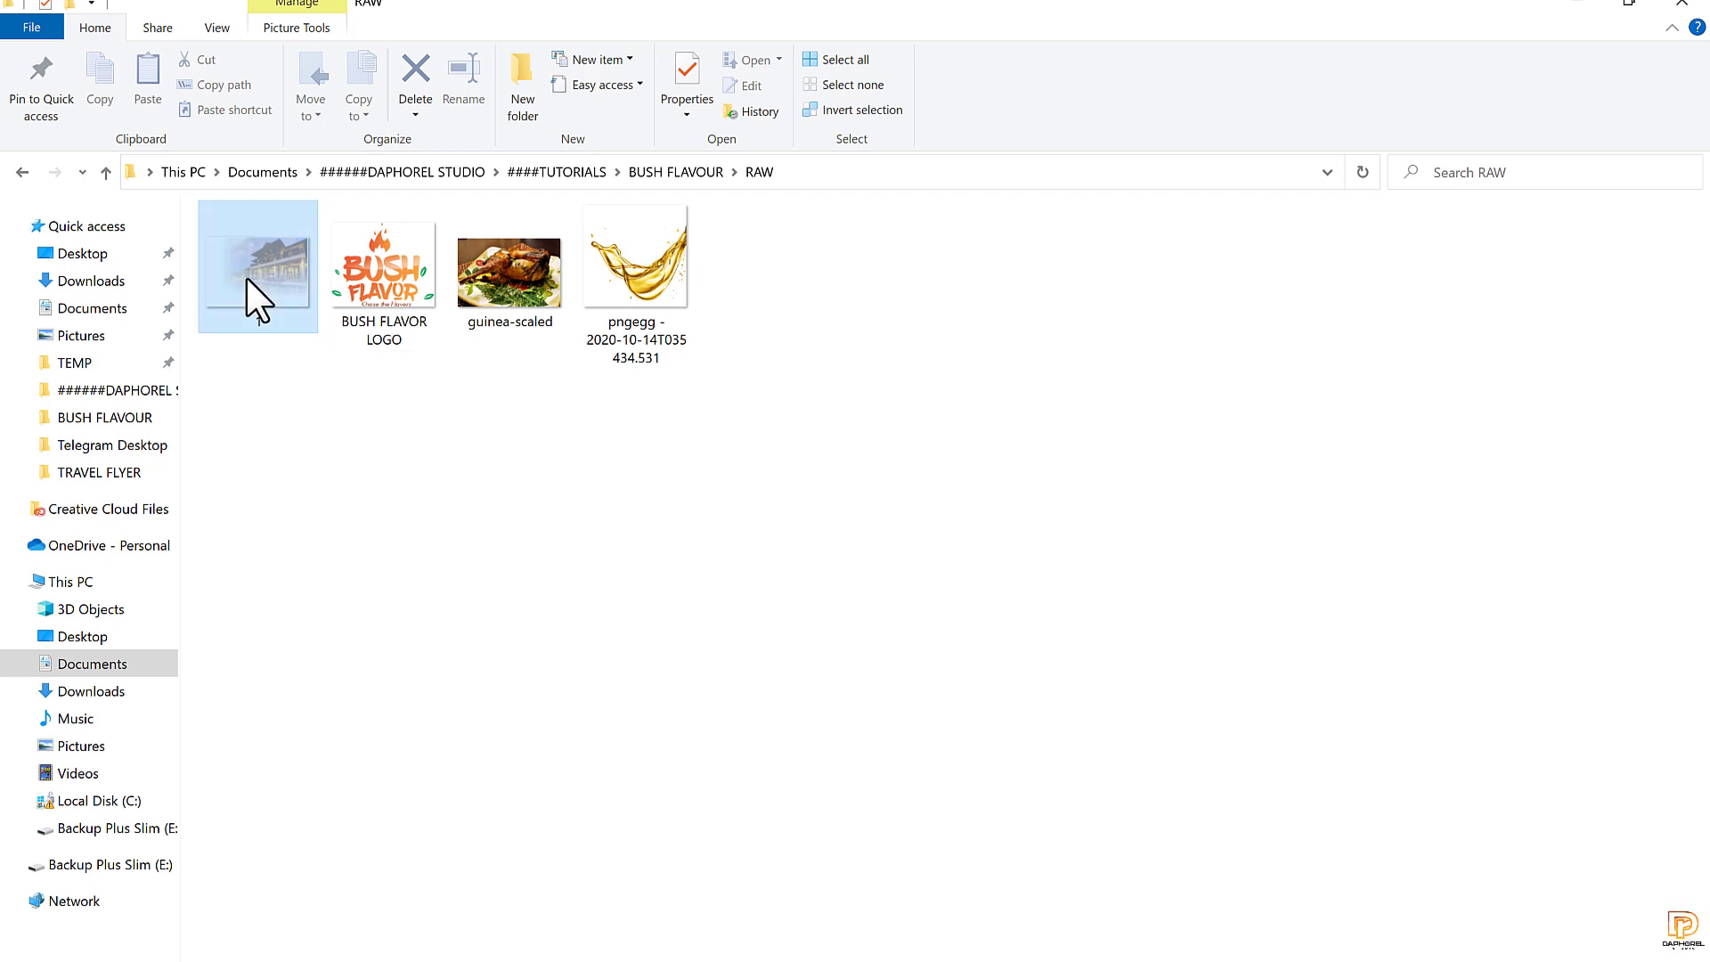
{"action": "left_click_drag", "start_coordinate": [262, 270], "coordinate": [1367, 318]}
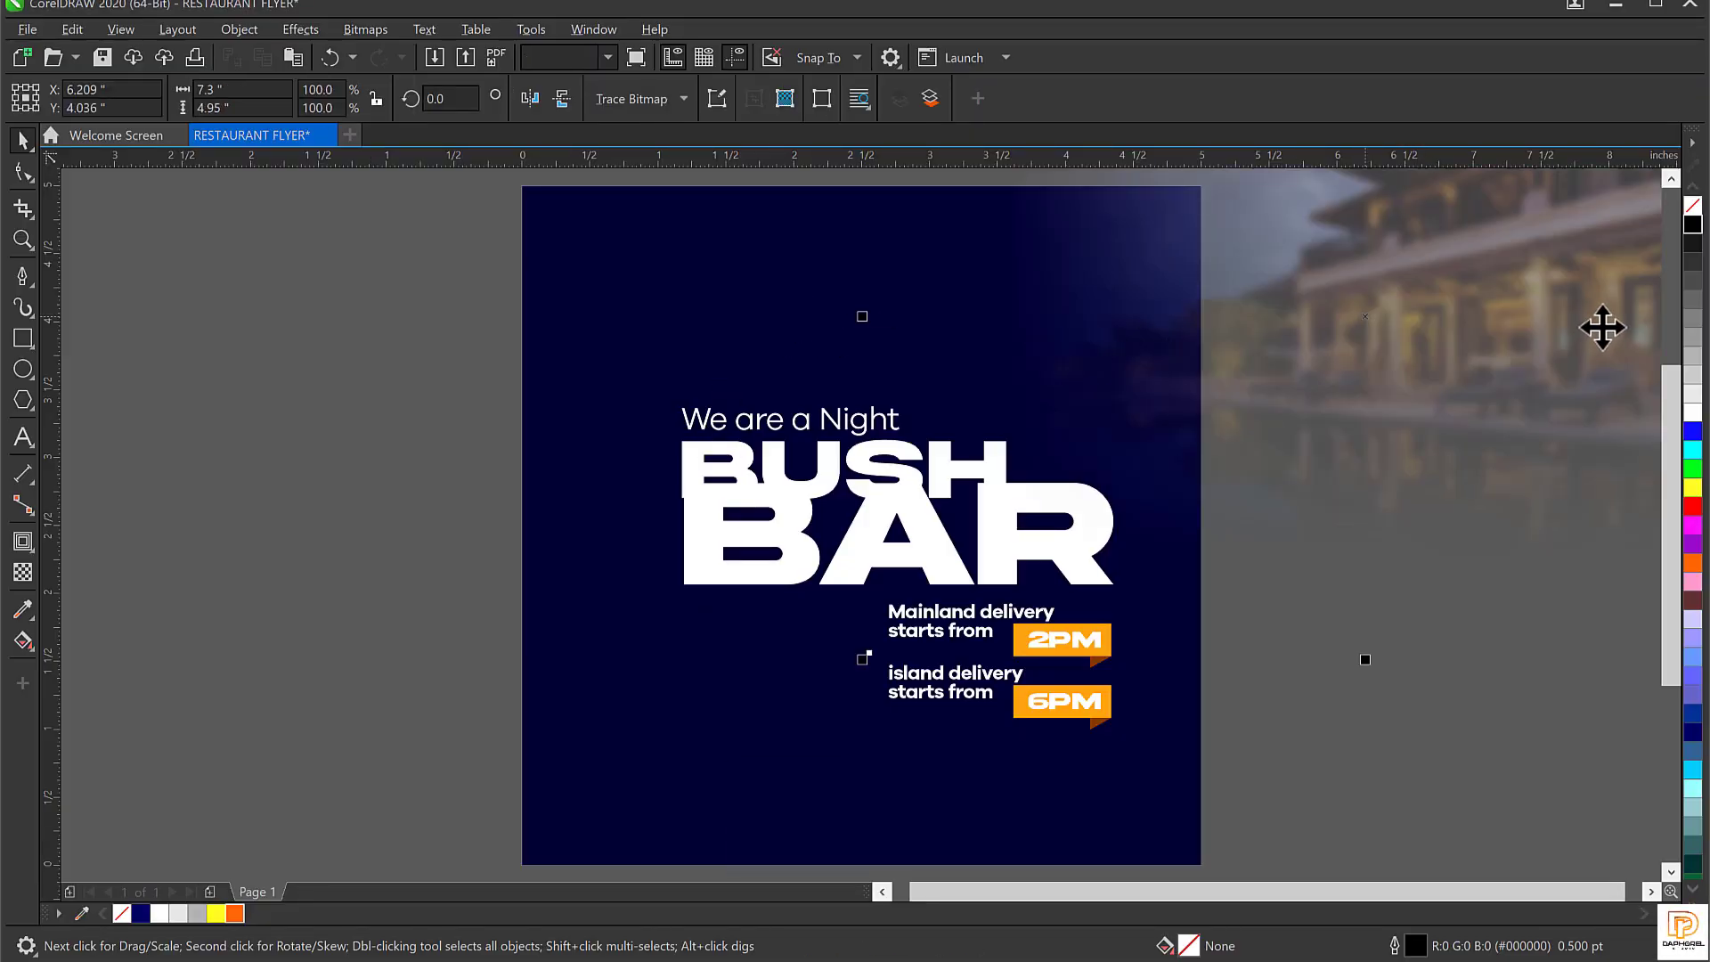
{"action": "left_click_drag", "start_coordinate": [1573, 297], "coordinate": [1430, 399]}
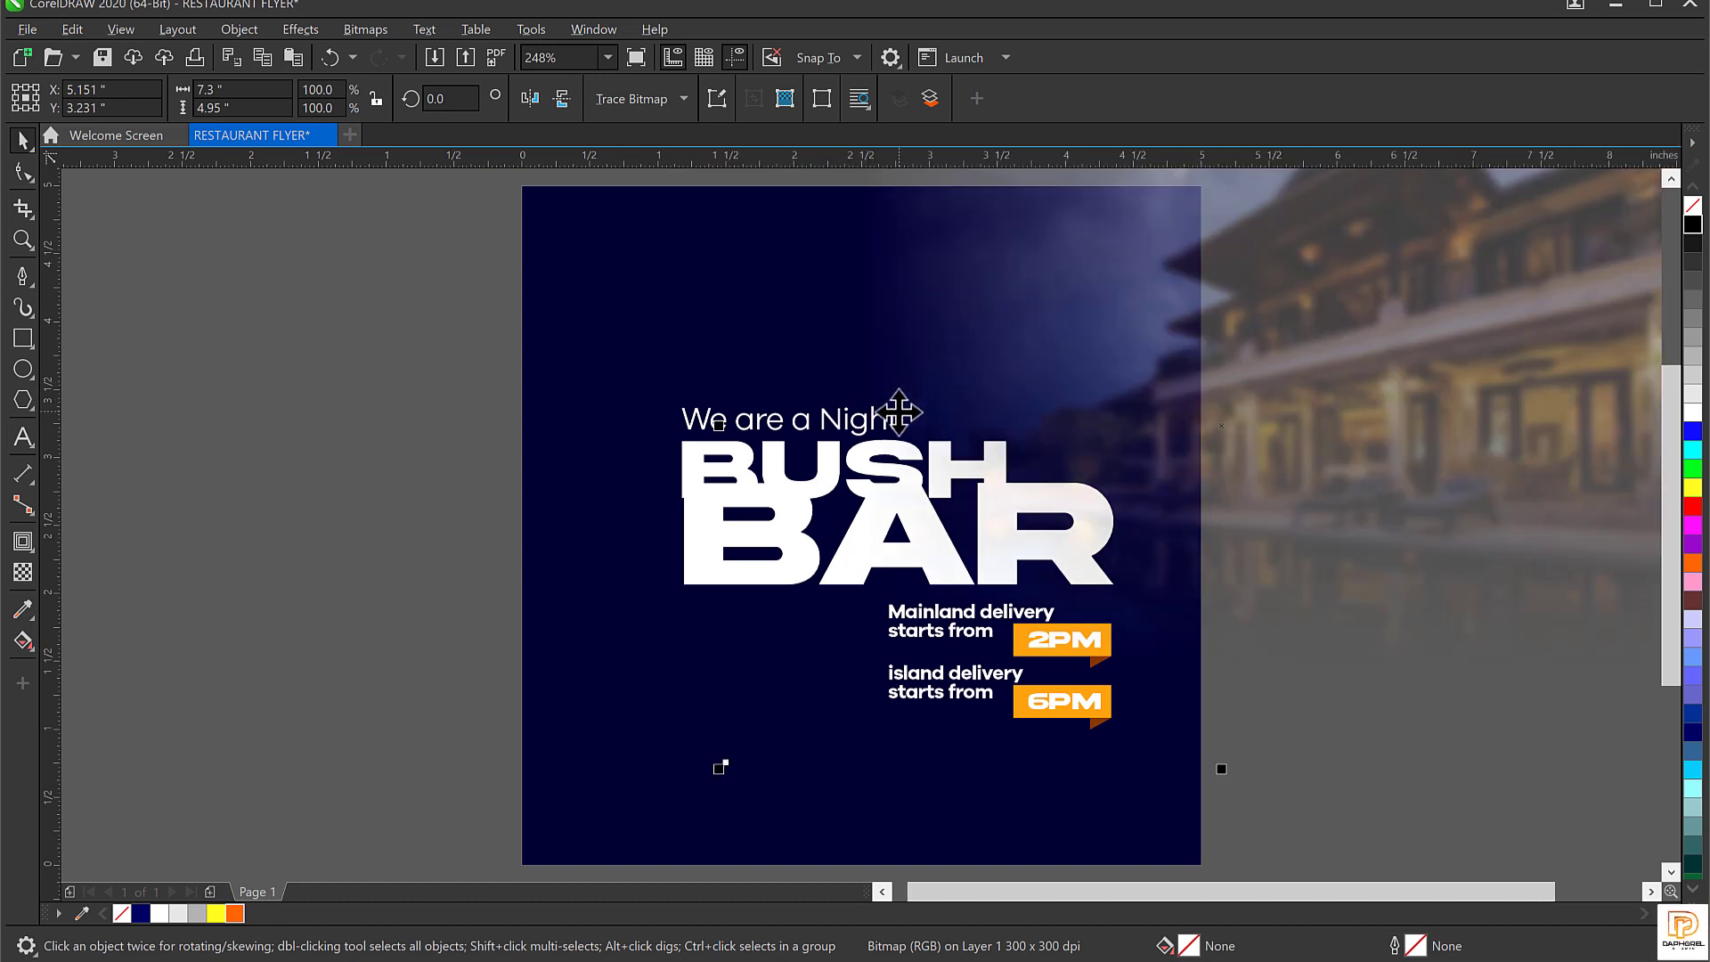
{"action": "scroll", "coordinate": [900, 412], "scroll_direction": "down", "scroll_amount": 3}
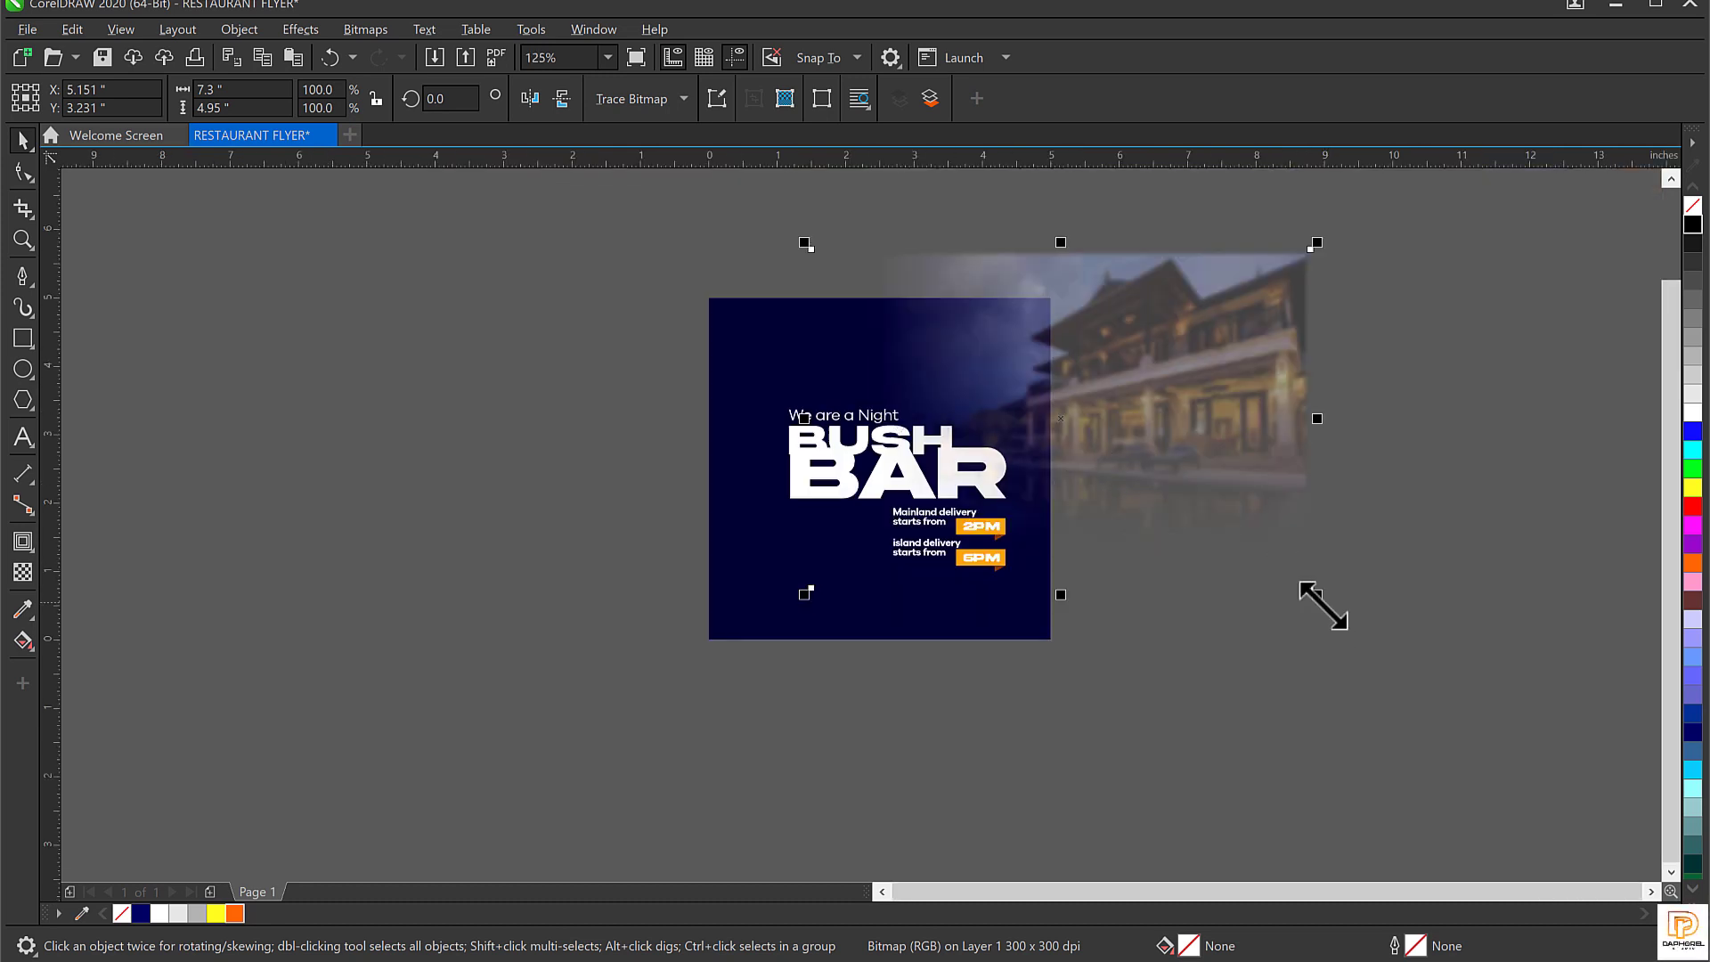
Scale the building photo to about 75.9% and PowerClip it inside the navy background square.
{"action": "mouse_move", "coordinate": [1317, 595]}
{"action": "left_mouse_down"}
{"action": "mouse_move", "coordinate": [1282, 595]}
{"action": "mouse_move", "coordinate": [1195, 533]}
{"action": "left_mouse_up"}
{"action": "right_click", "coordinate": [1124, 342]}
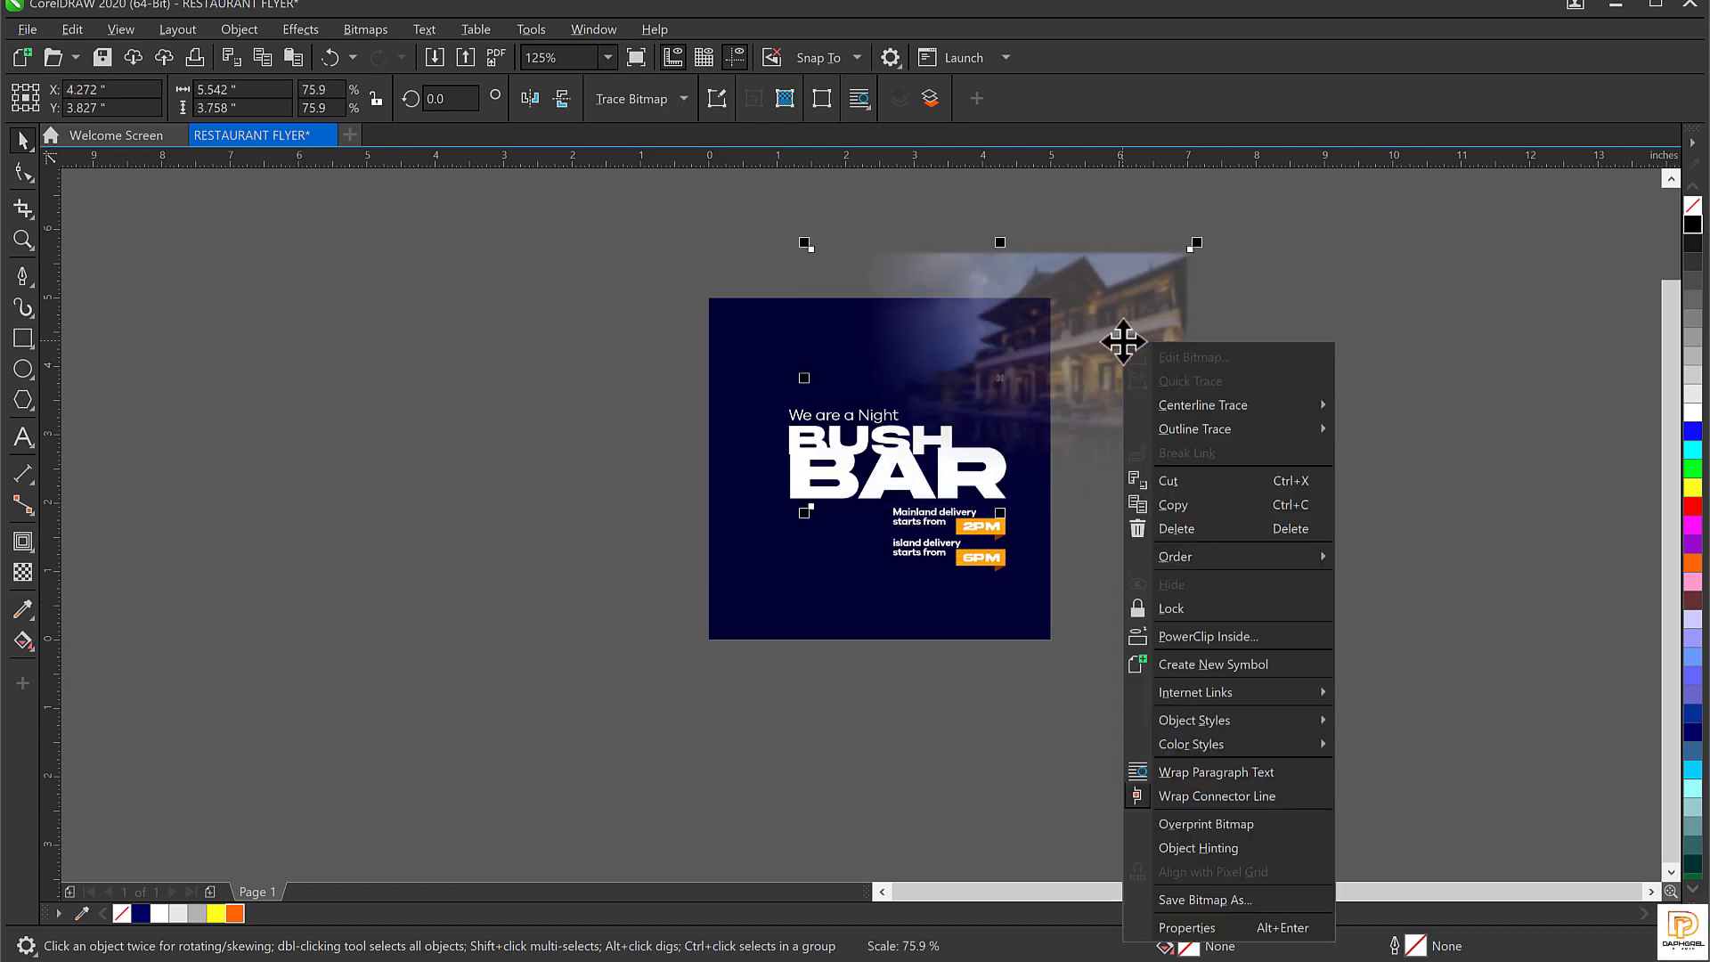
{"action": "left_click", "coordinate": [1210, 636]}
{"action": "left_click", "coordinate": [715, 341]}
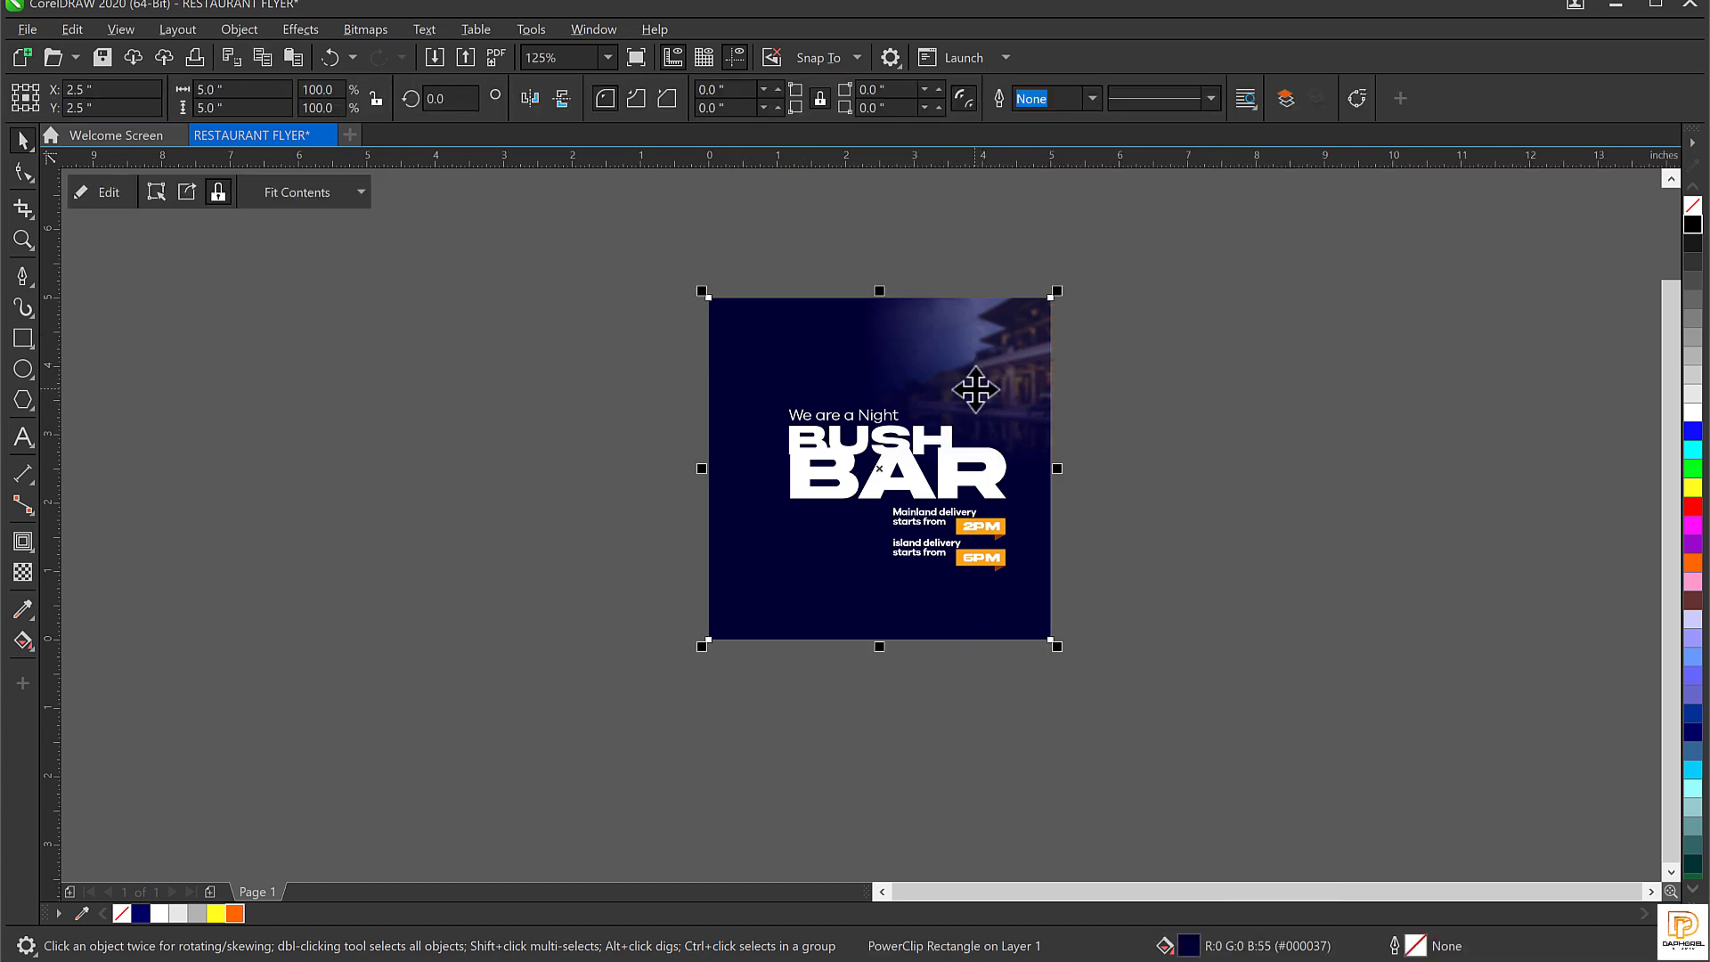
Edit the PowerClip contents, shifting the building photo left and slightly down so more of it fills the flyer's upper area.
{"action": "key", "text": "shift+F2"}
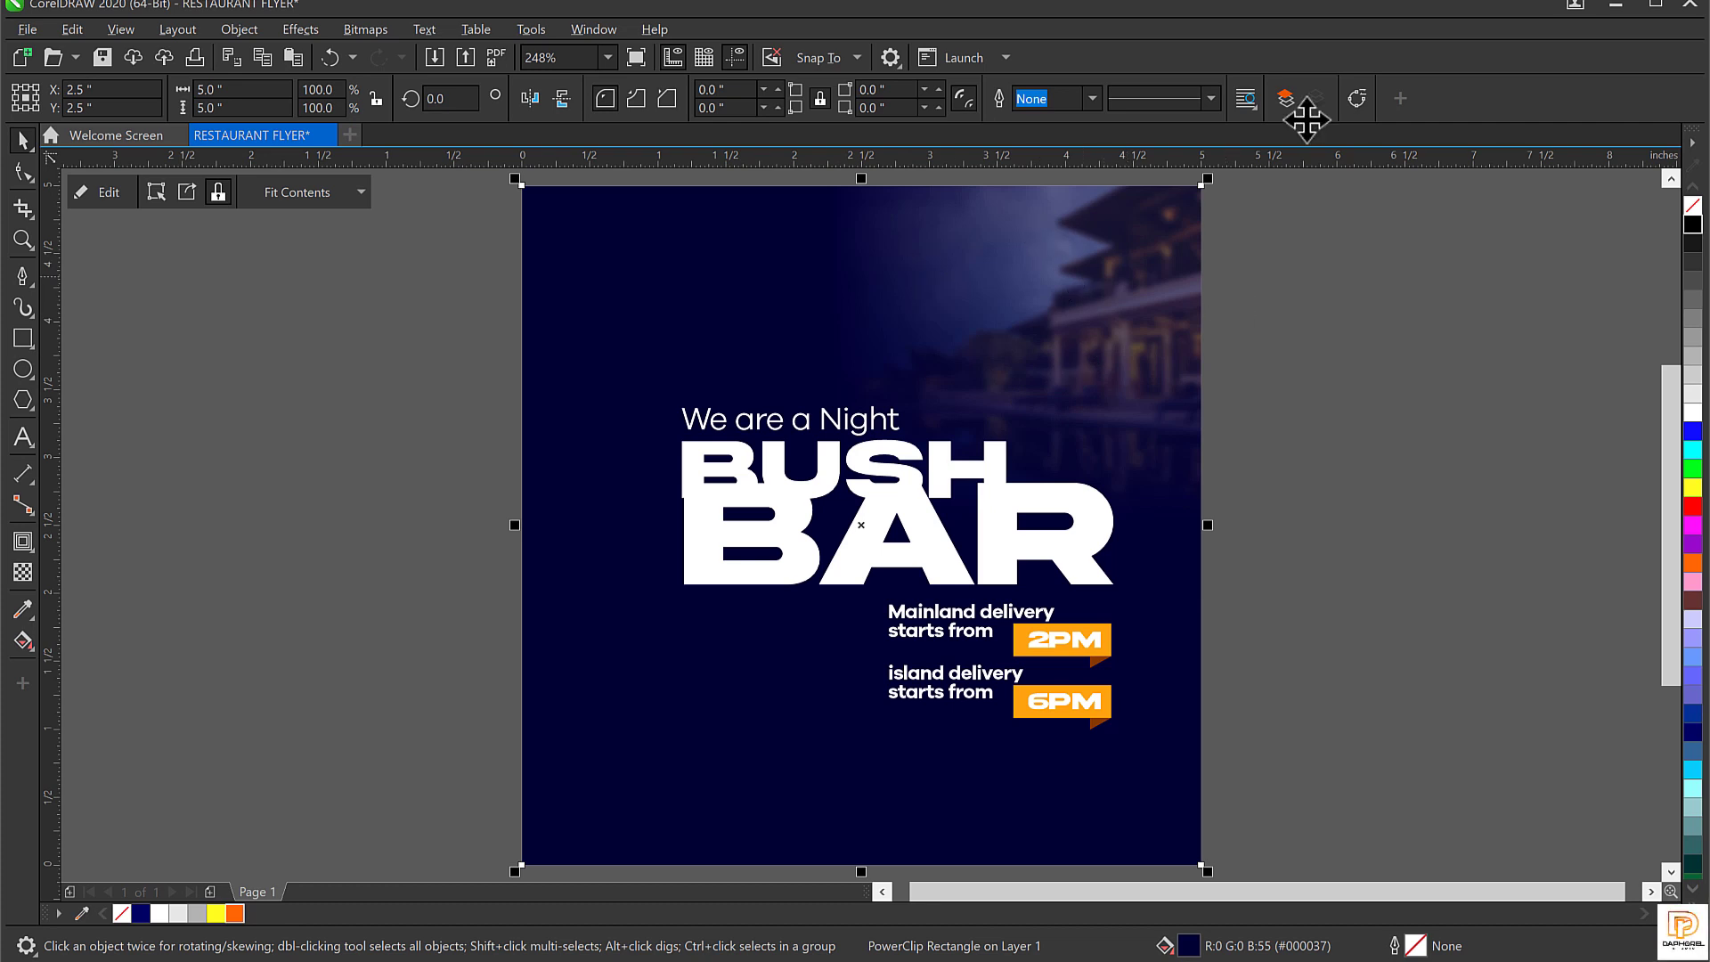
{"action": "double_click", "coordinate": [1133, 254]}
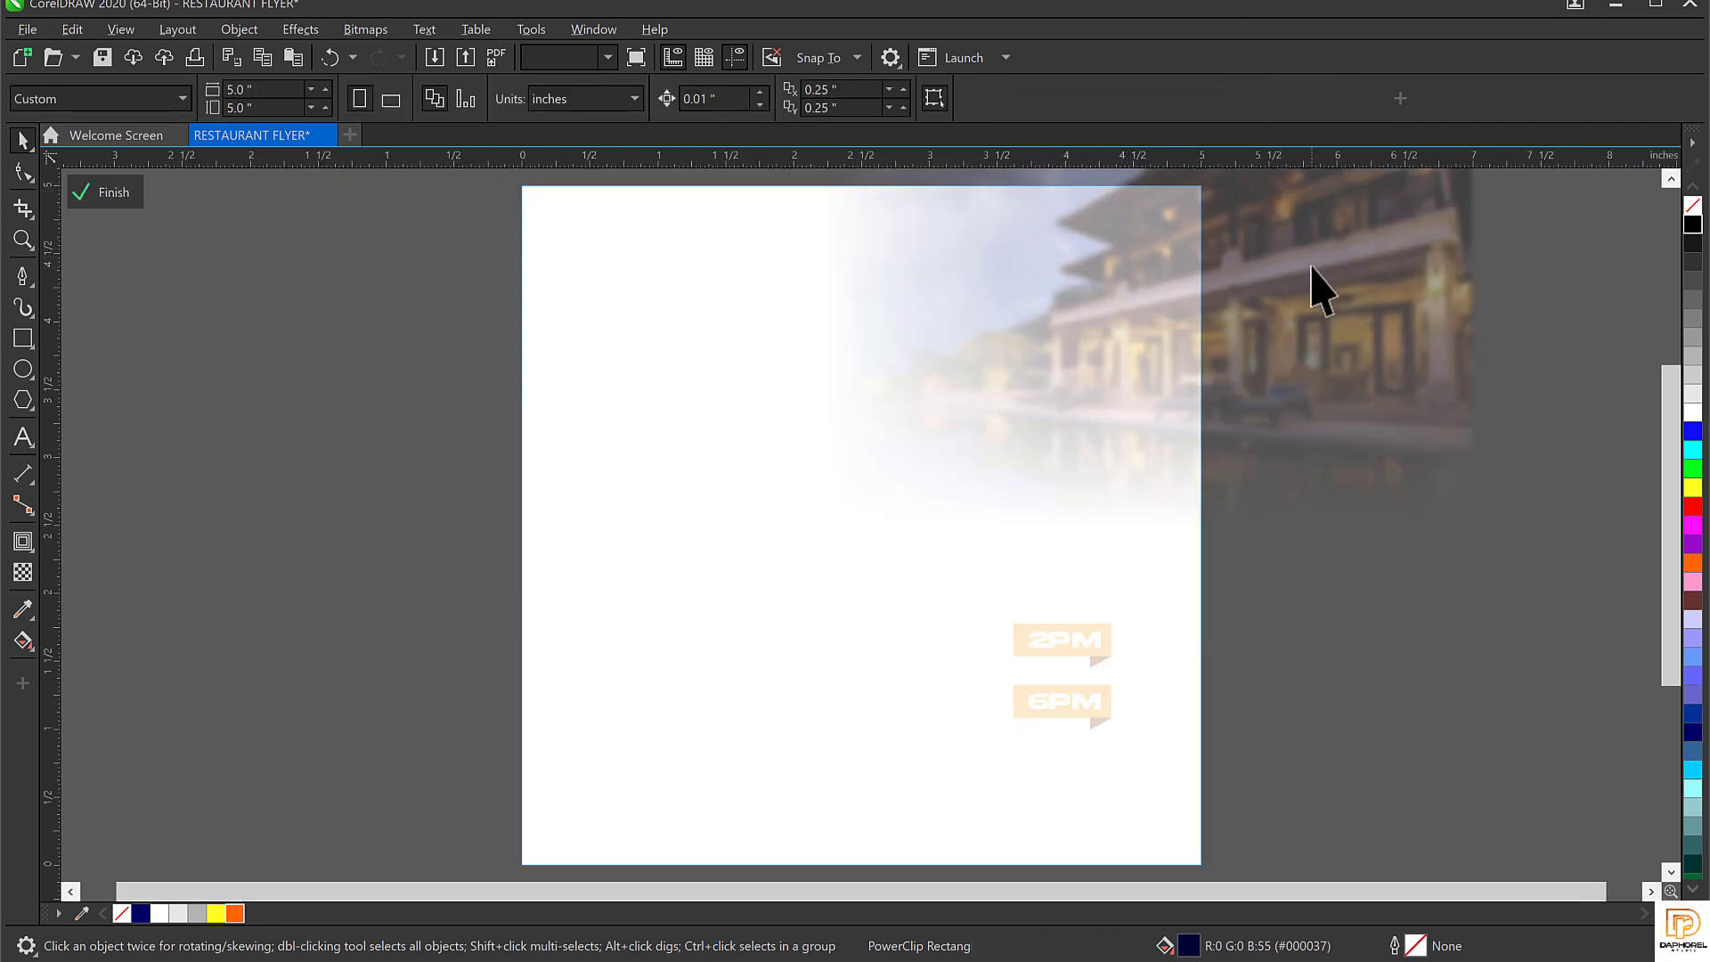
{"action": "left_click", "coordinate": [1369, 265]}
{"action": "left_click_drag", "start_coordinate": [1362, 267], "coordinate": [1213, 340]}
{"action": "left_click_drag", "start_coordinate": [1220, 356], "coordinate": [1211, 338]}
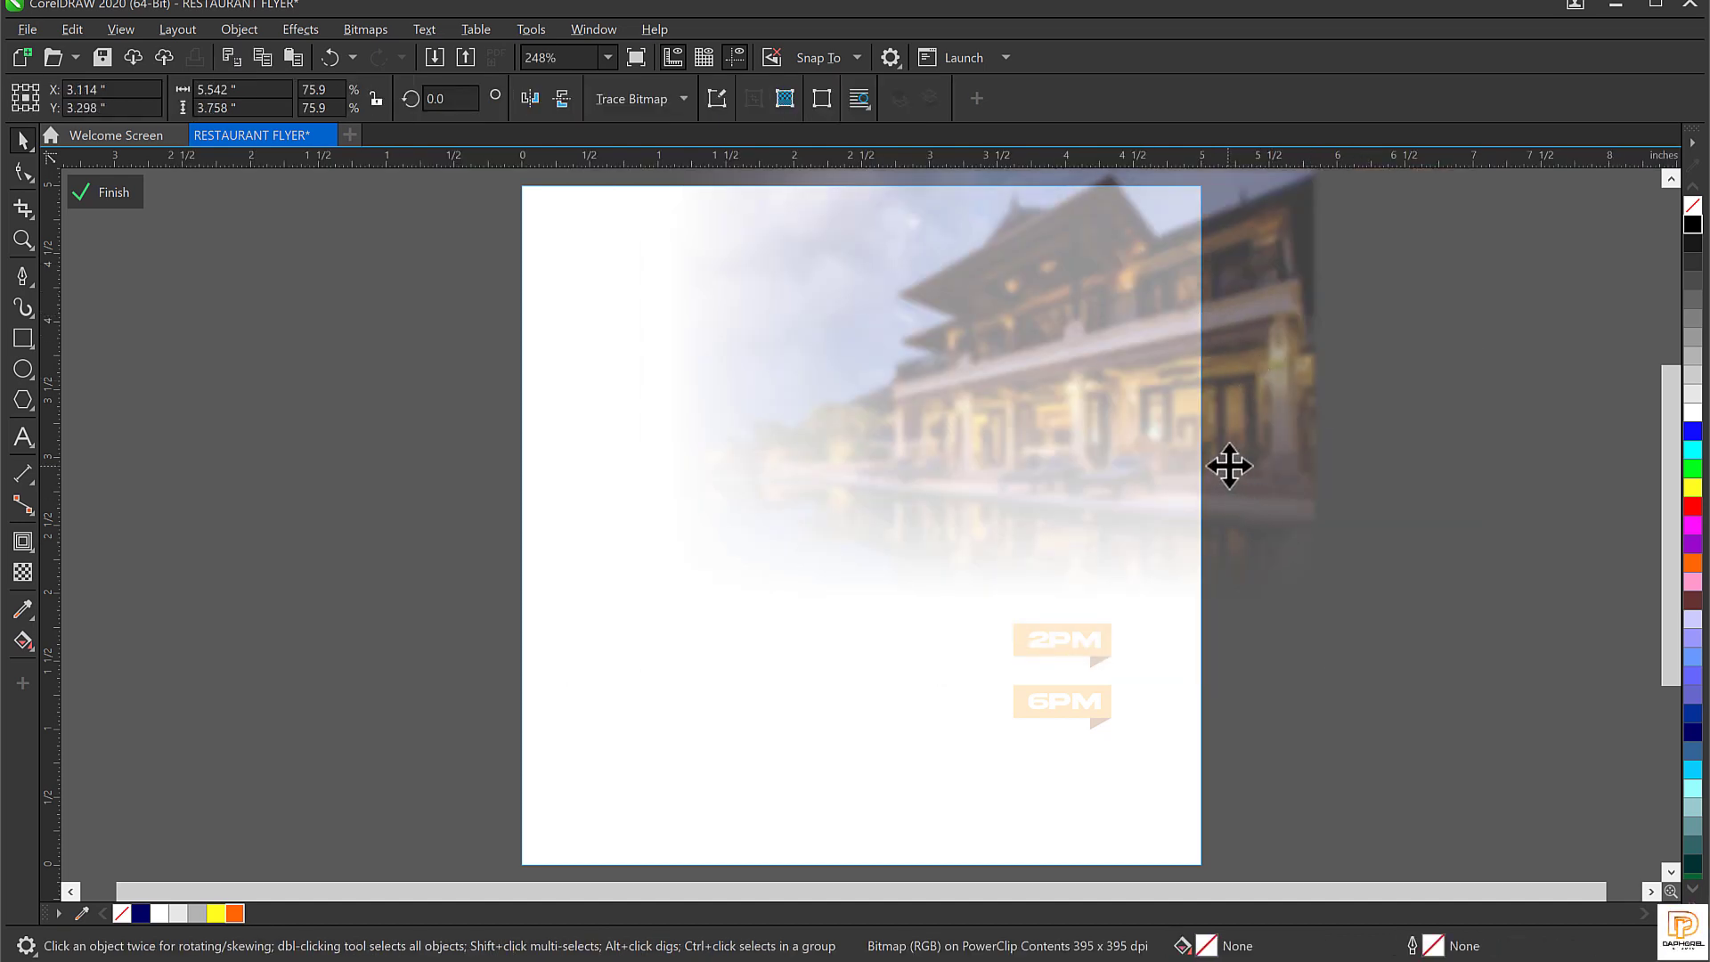
{"action": "left_click_drag", "start_coordinate": [1229, 465], "coordinate": [1250, 428]}
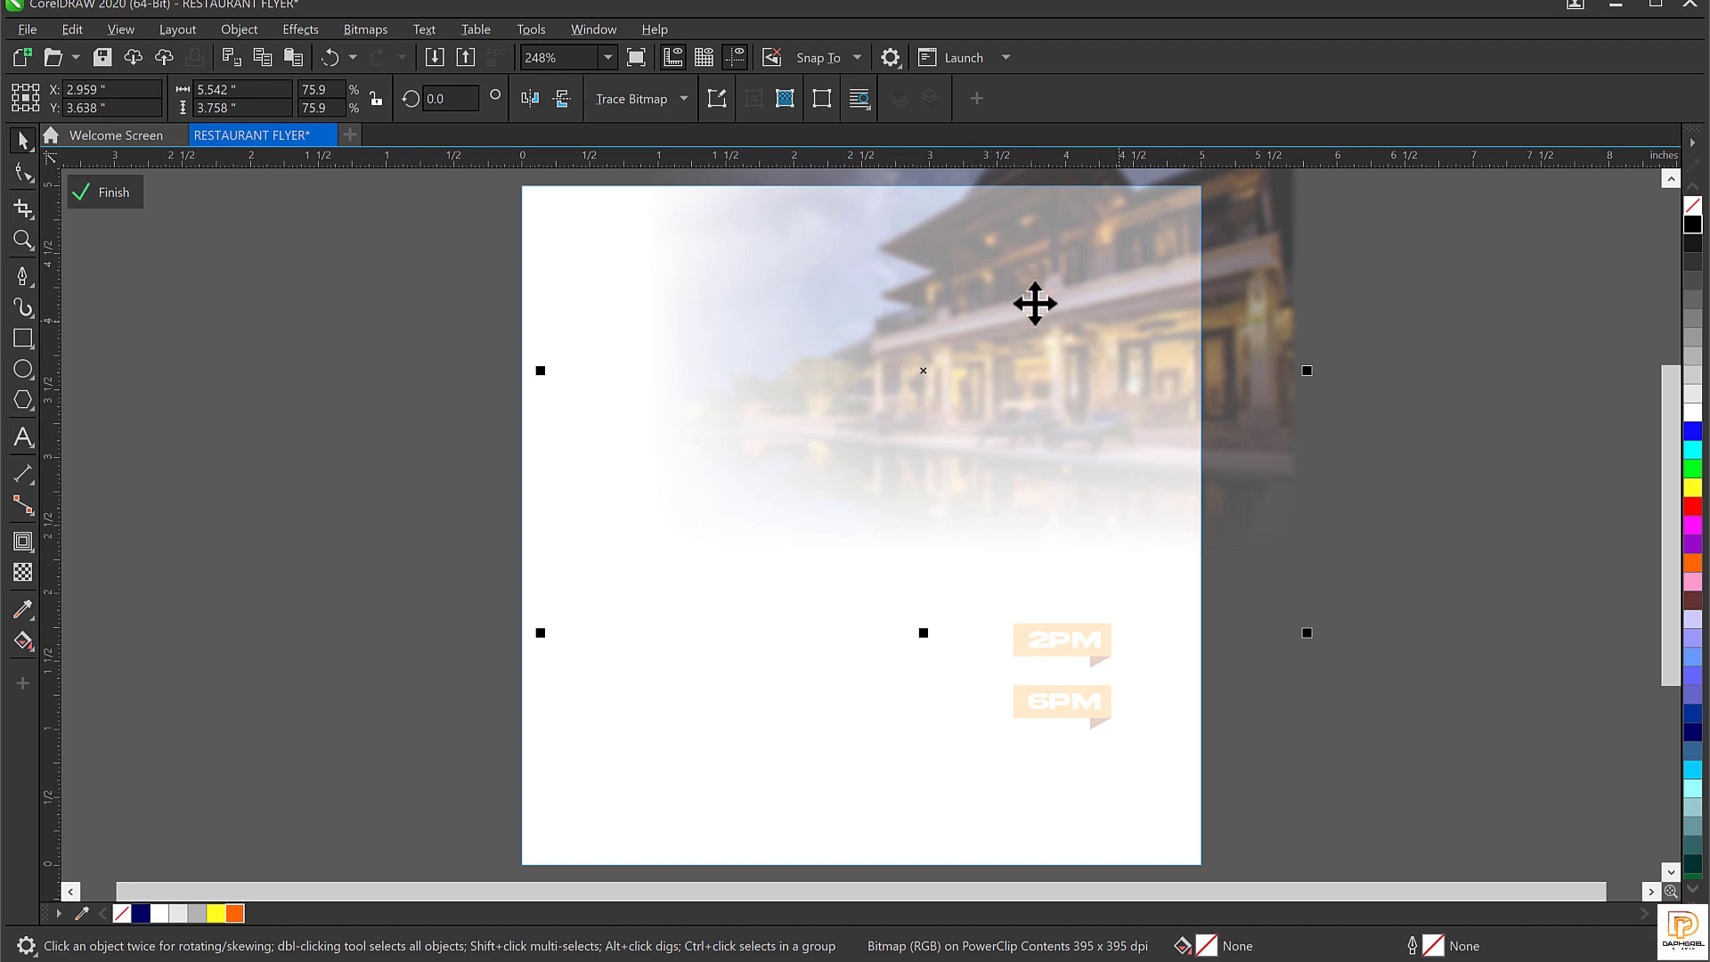
{"action": "left_click", "coordinate": [118, 190]}
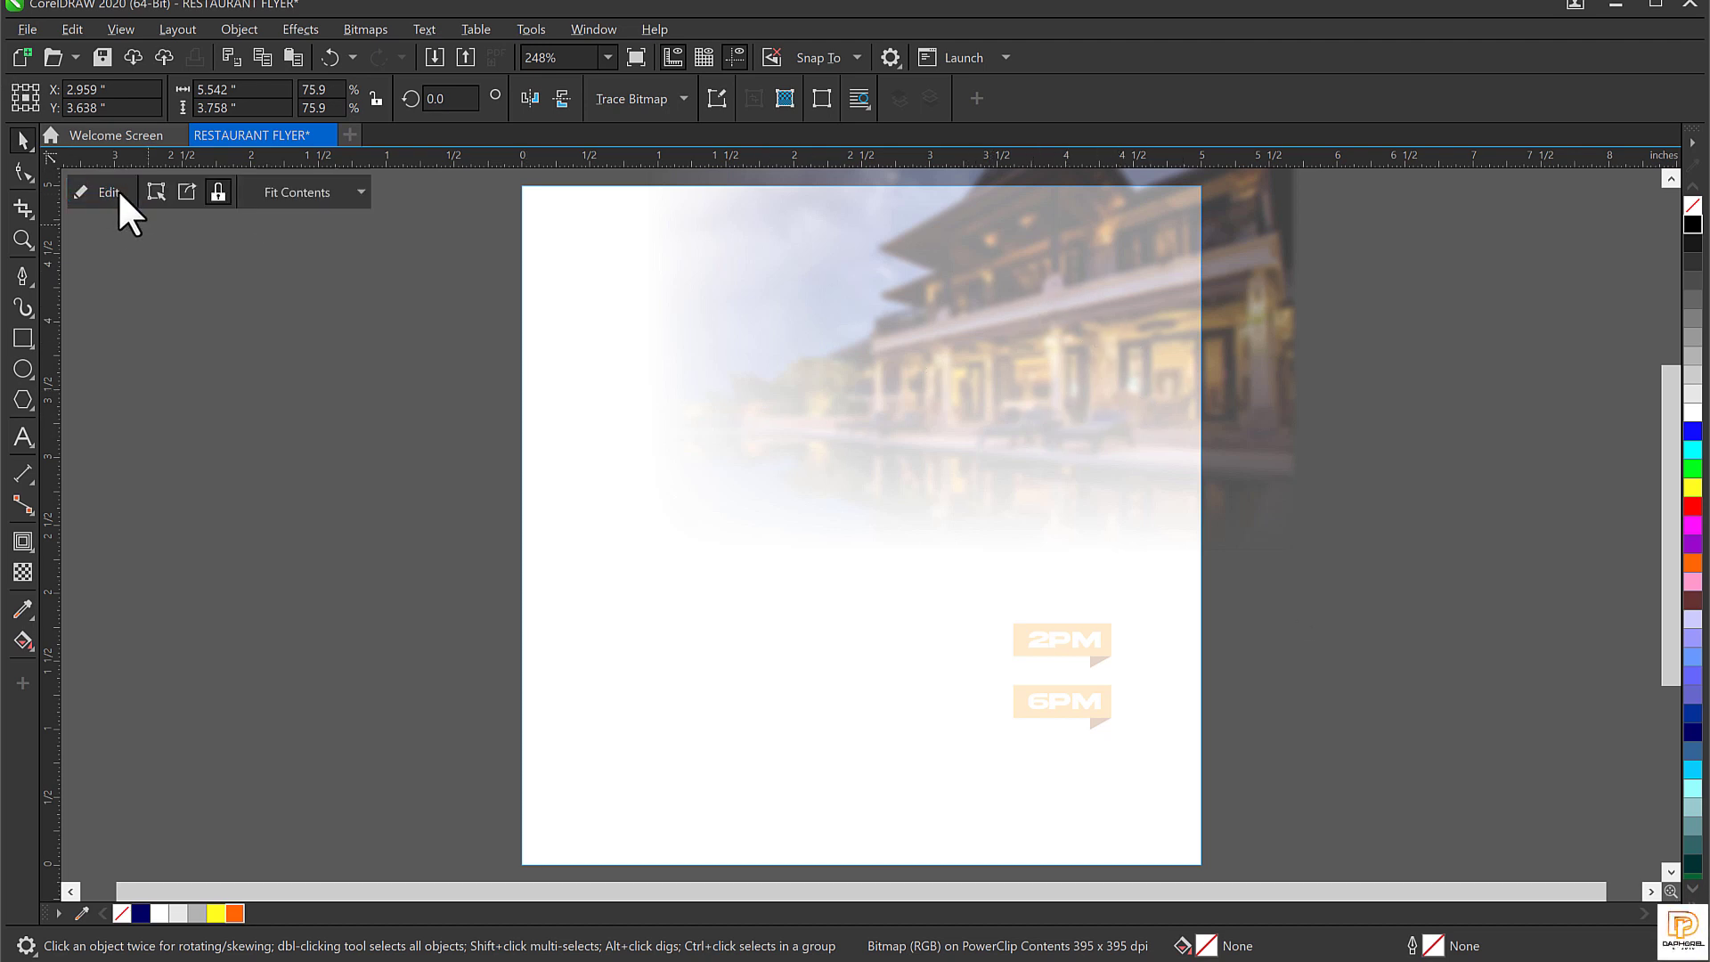
{"action": "left_click", "coordinate": [367, 417]}
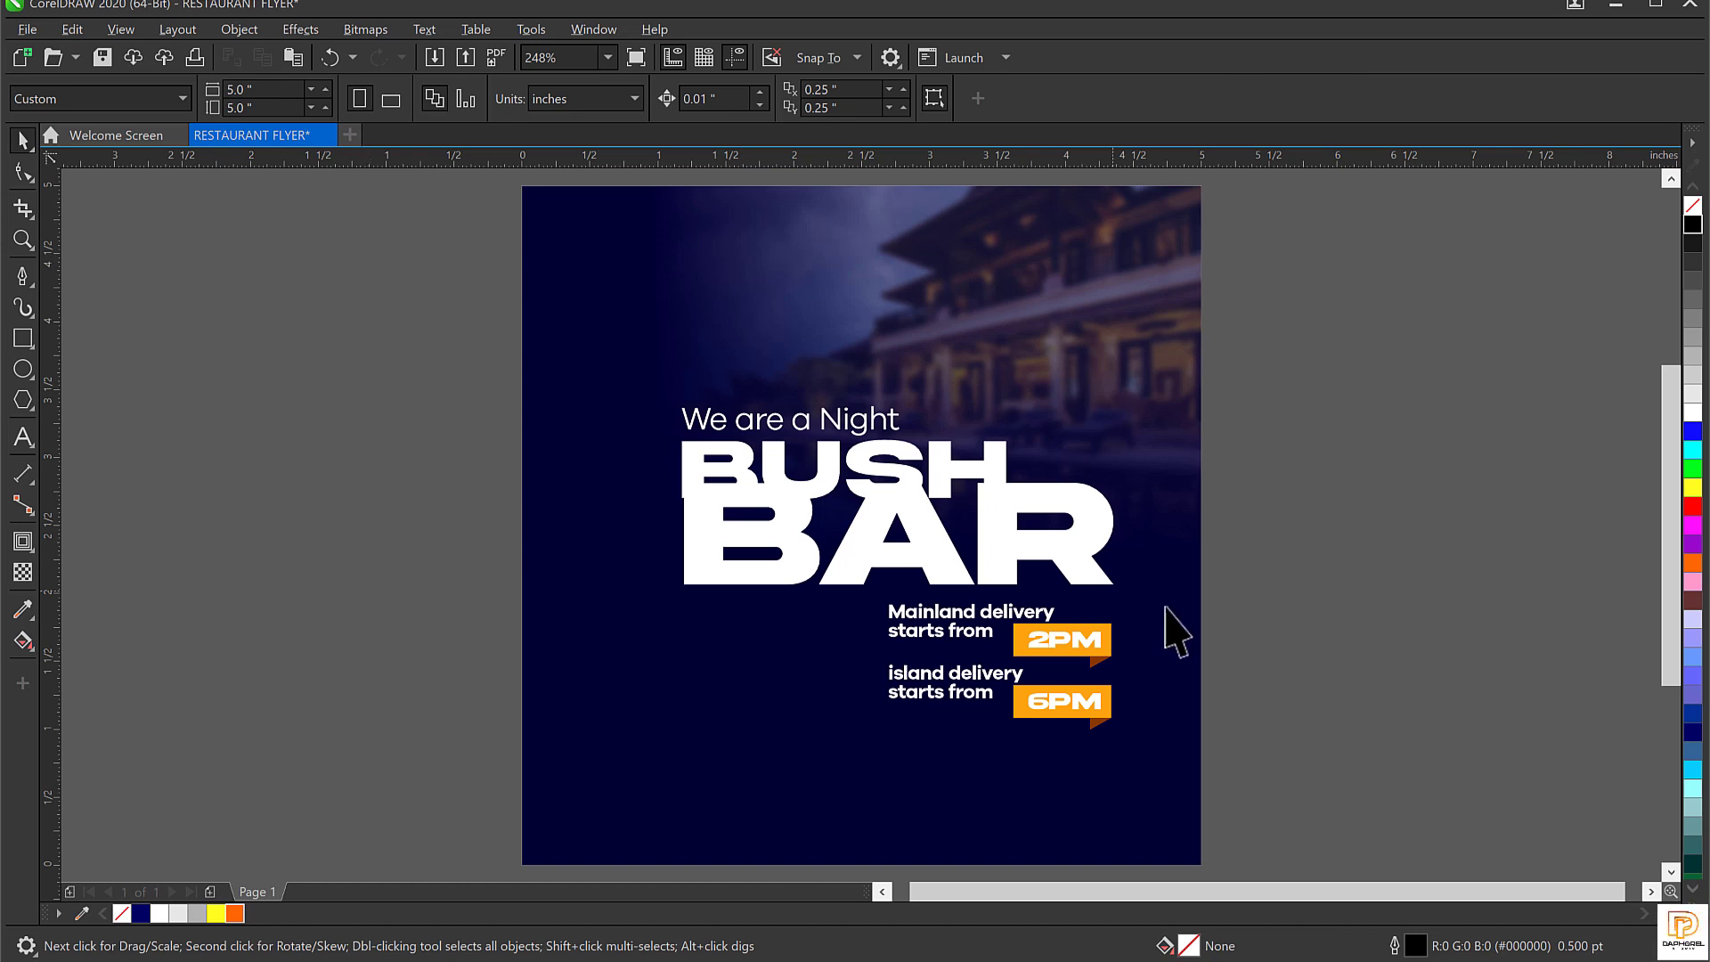
{"action": "left_click", "coordinate": [995, 366]}
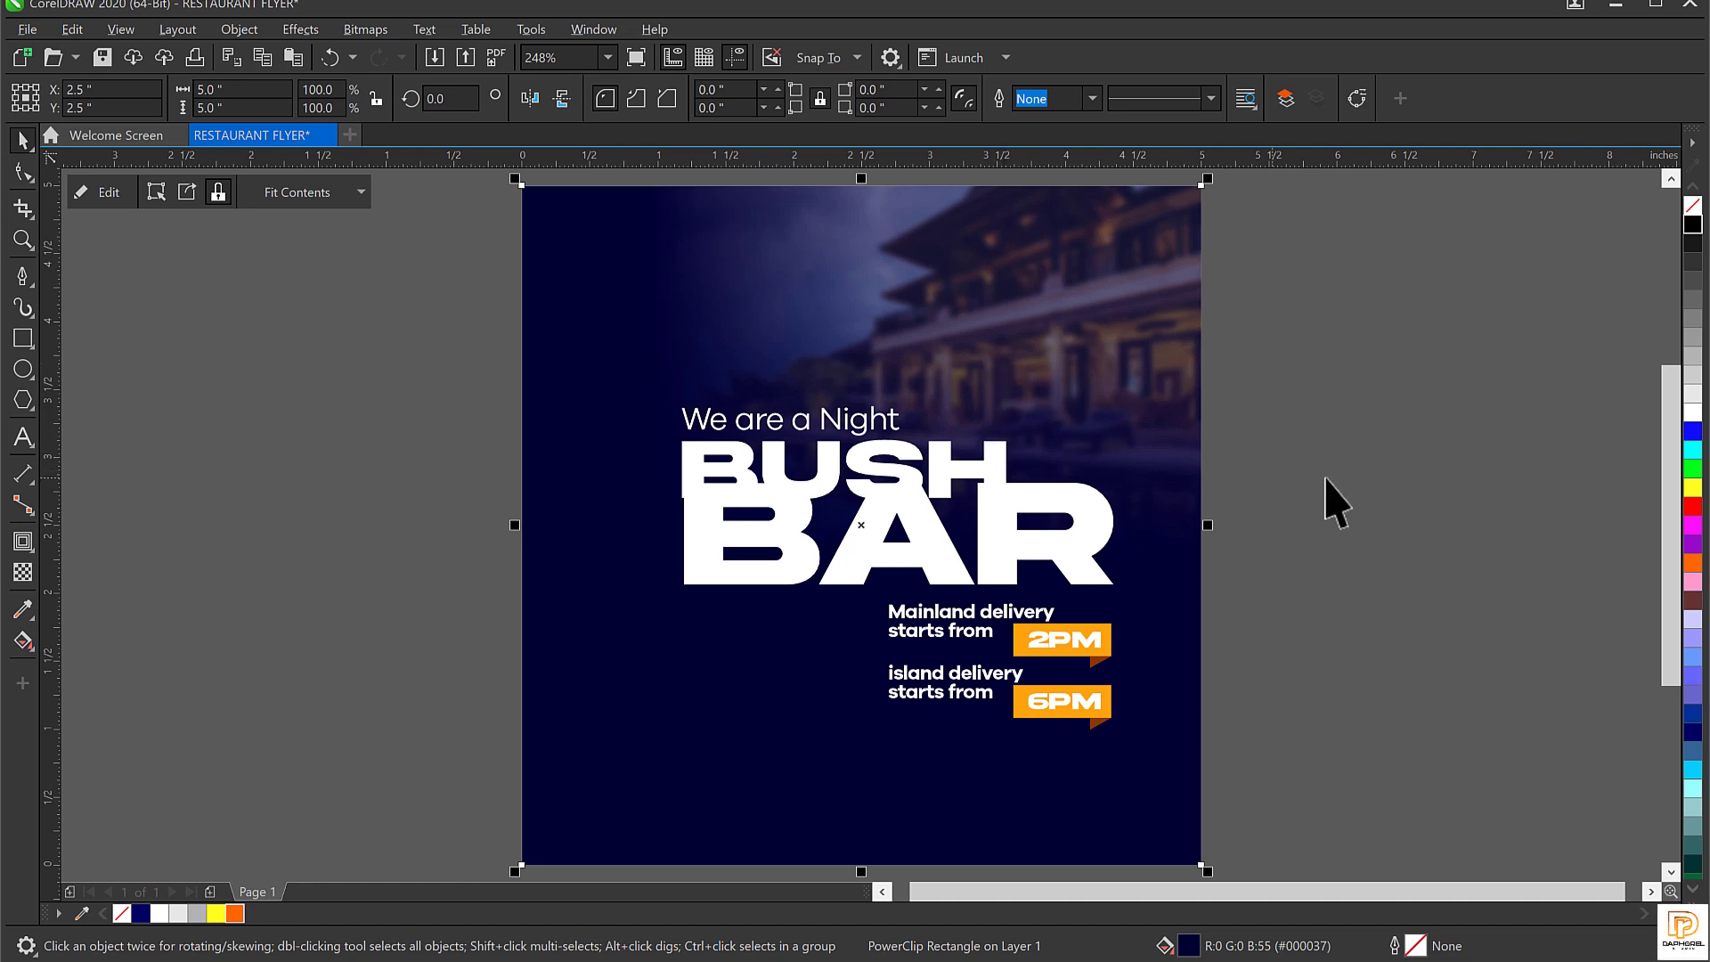
{"action": "left_click", "coordinate": [1440, 382]}
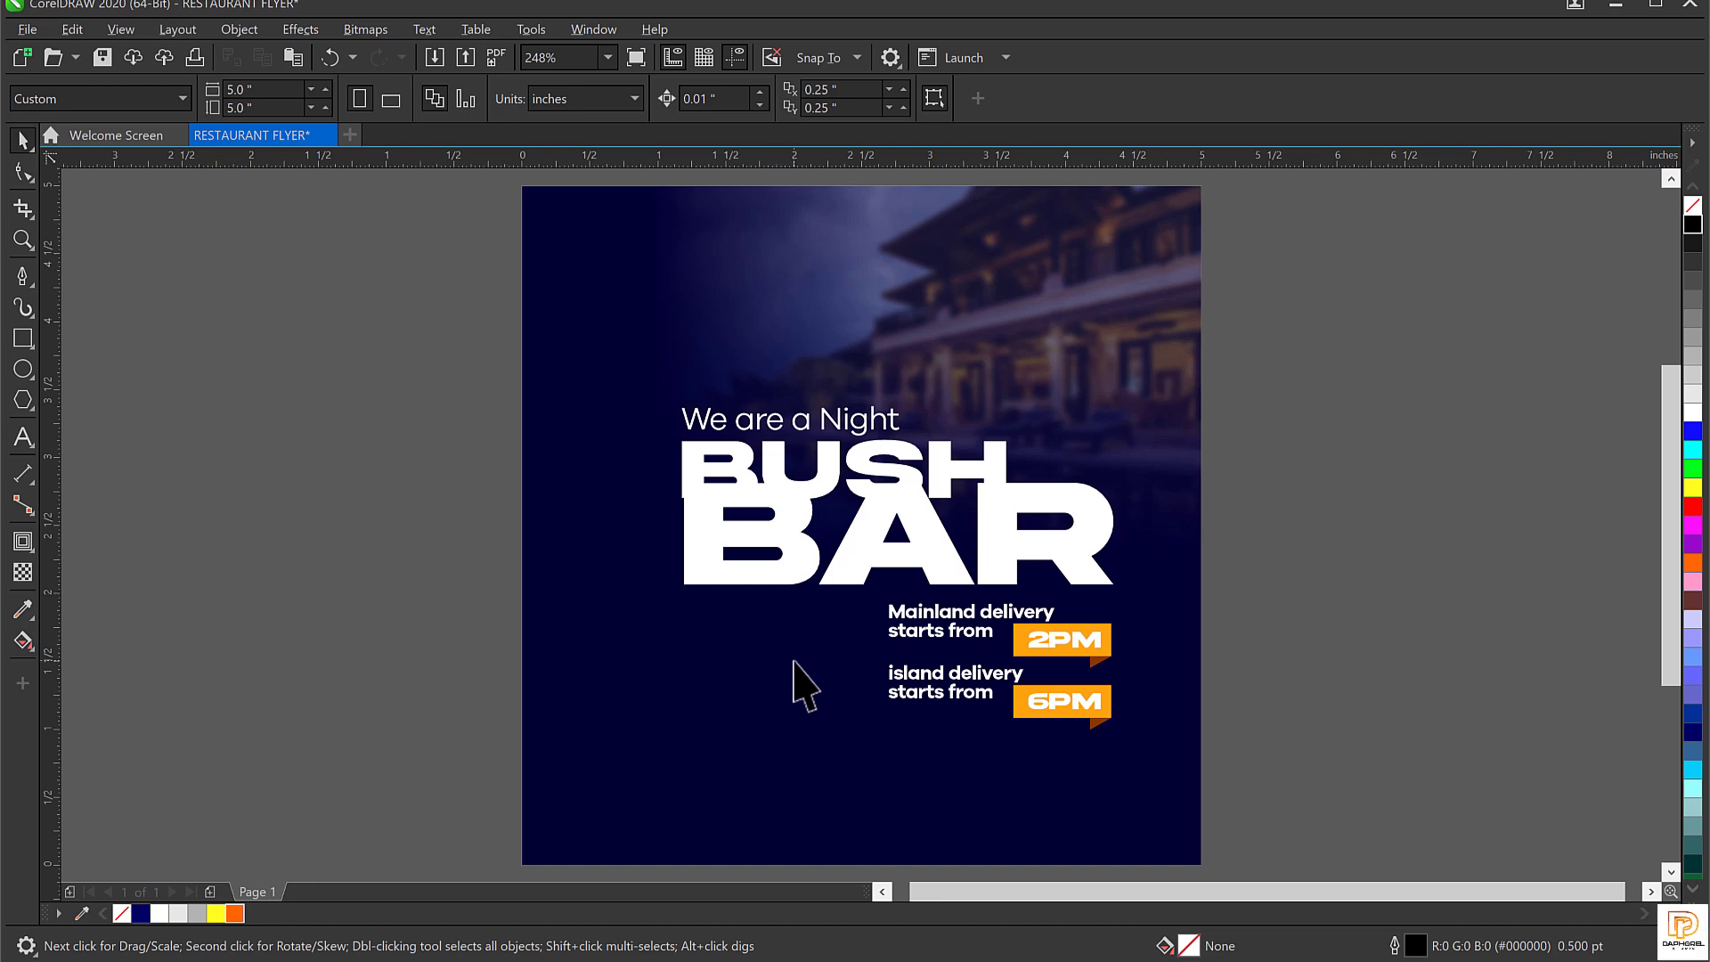
Bring the guinea-scaled photo from File Explorer's RAW folder into the flyer and place it over the page.
{"action": "key", "text": "alt+Tab"}
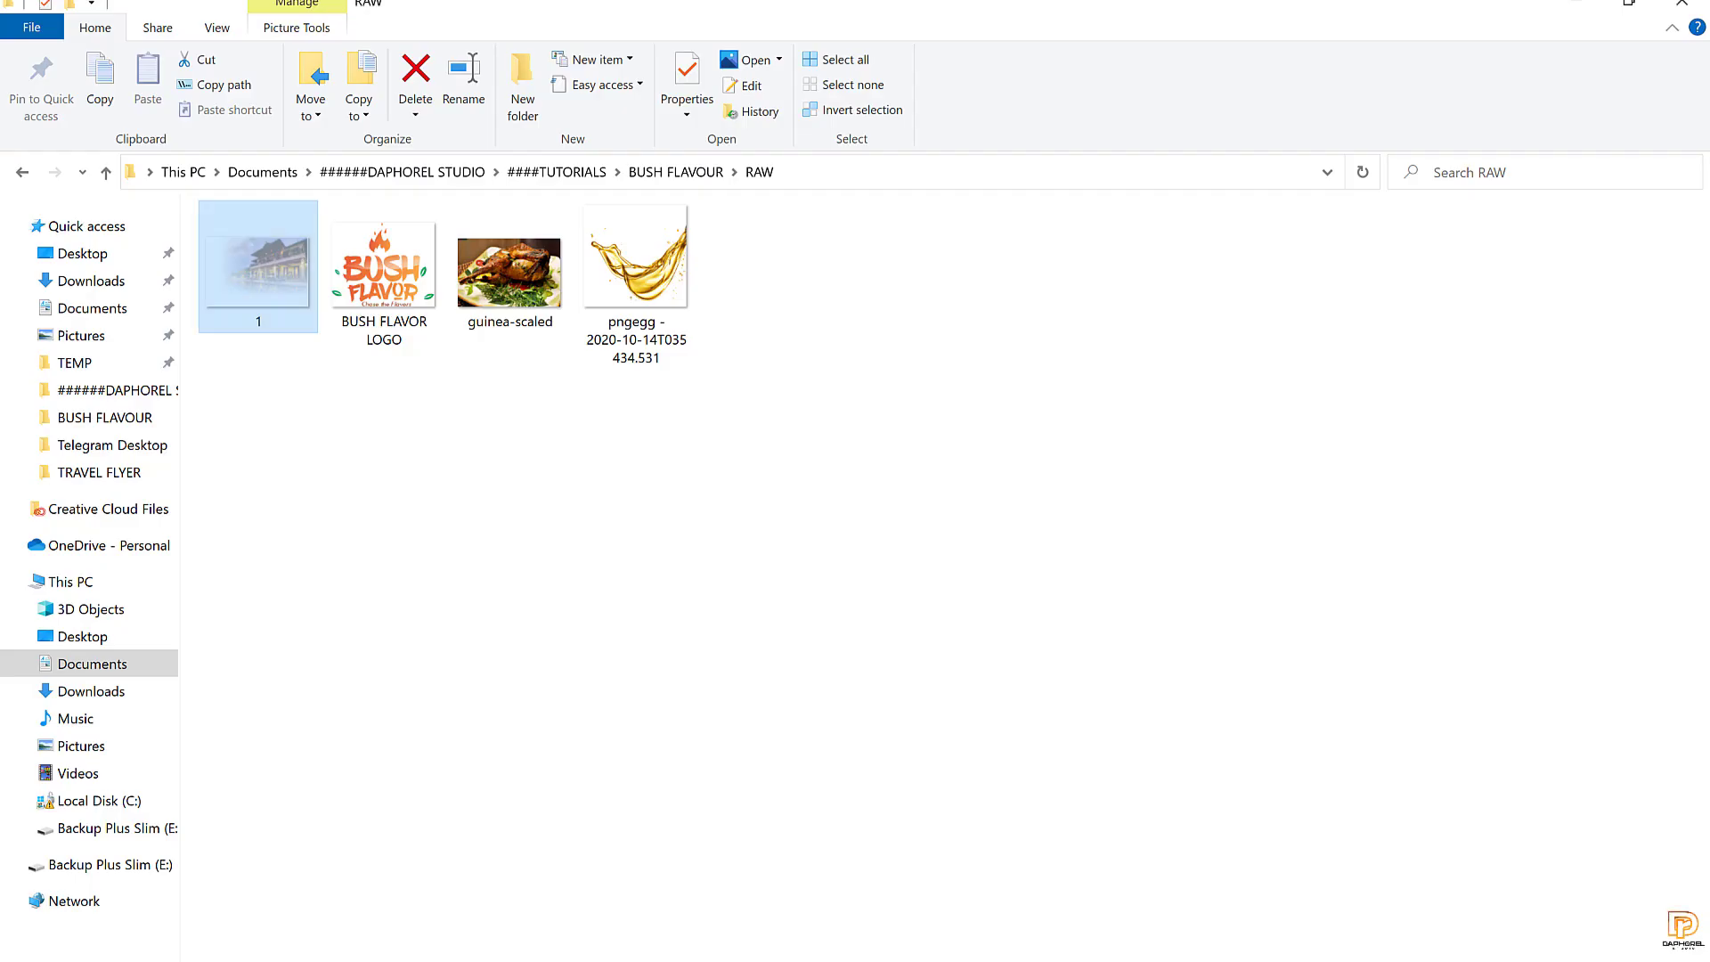
{"action": "left_click", "coordinate": [511, 287]}
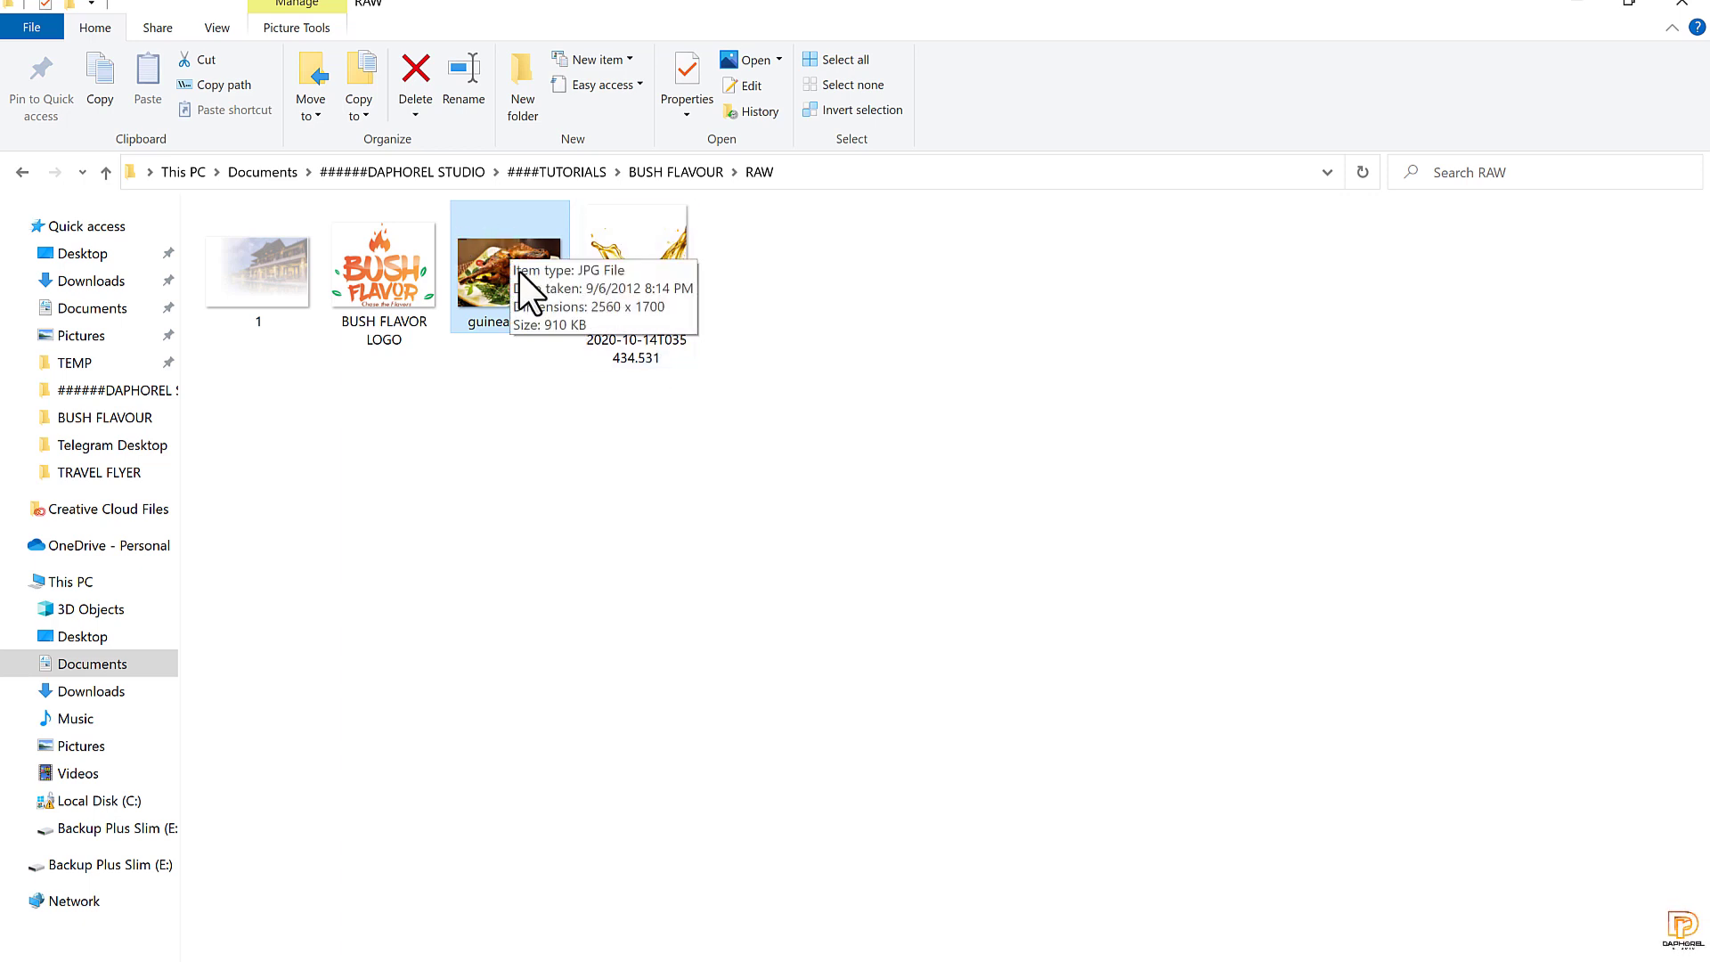
{"action": "left_click_drag", "start_coordinate": [522, 286], "coordinate": [321, 424]}
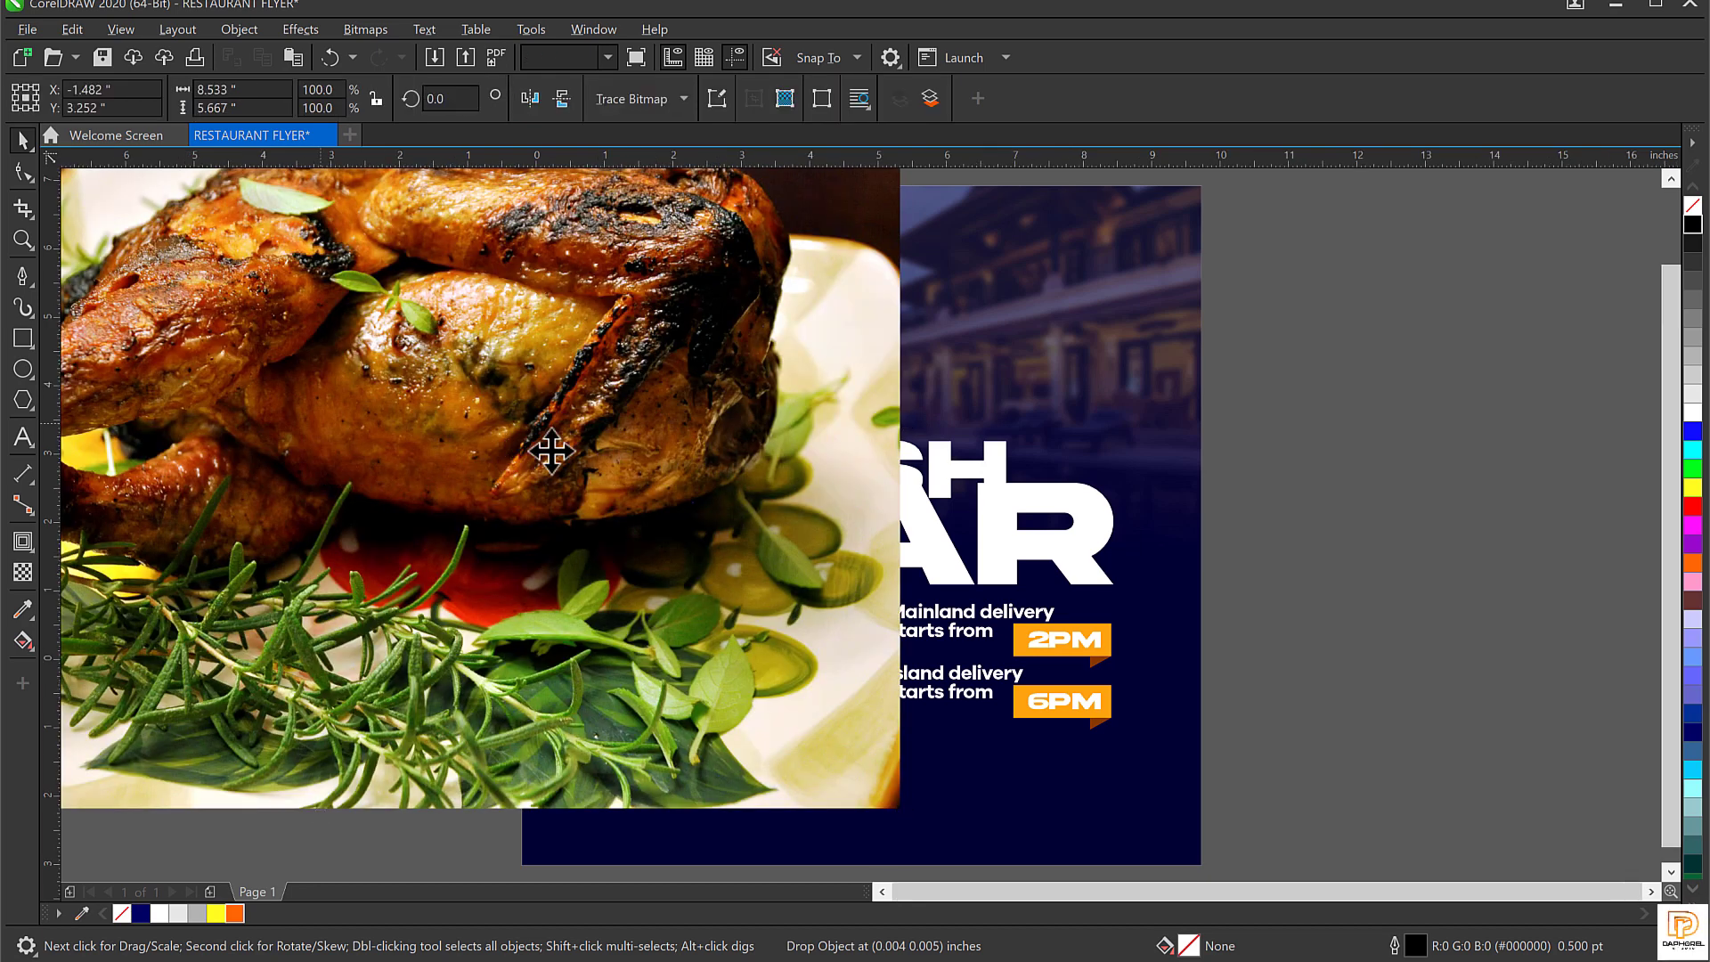
{"action": "scroll", "coordinate": [551, 451], "scroll_direction": "down", "scroll_amount": 1}
{"action": "left_click_drag", "start_coordinate": [514, 362], "coordinate": [648, 448]}
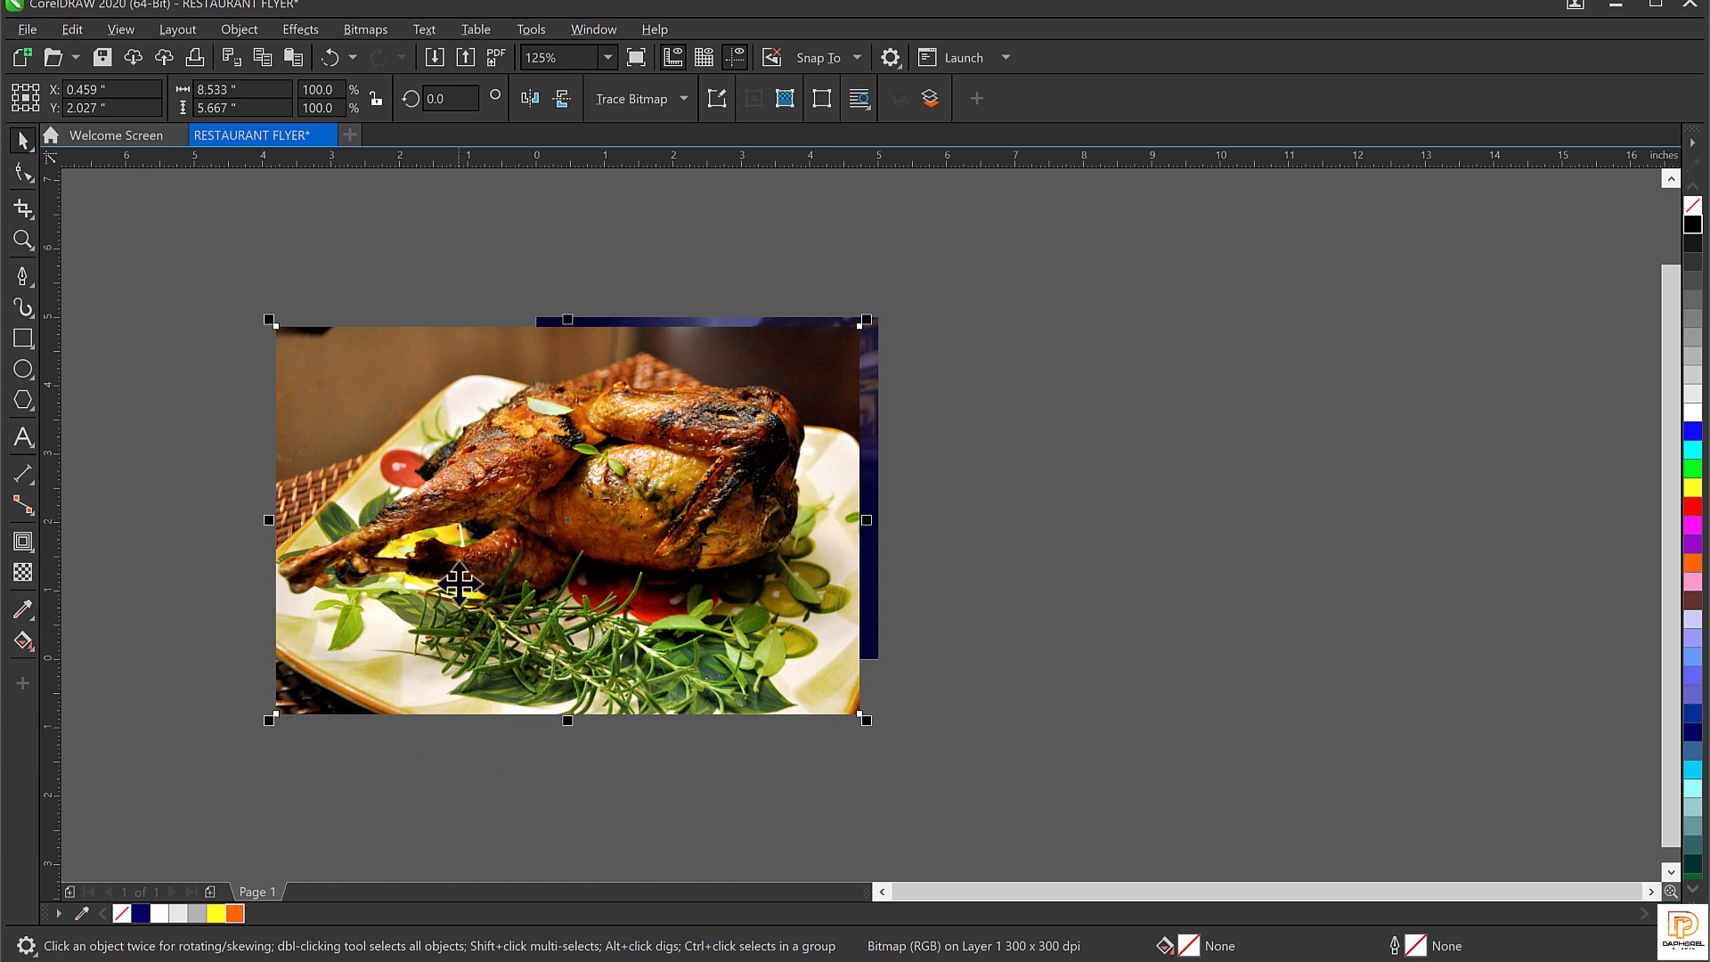
Fade the guinea fowl photo's bottom edge with a linear transparency and convert it to a 300 dpi RGB bitmap with transparent background.
{"action": "left_click", "coordinate": [25, 565]}
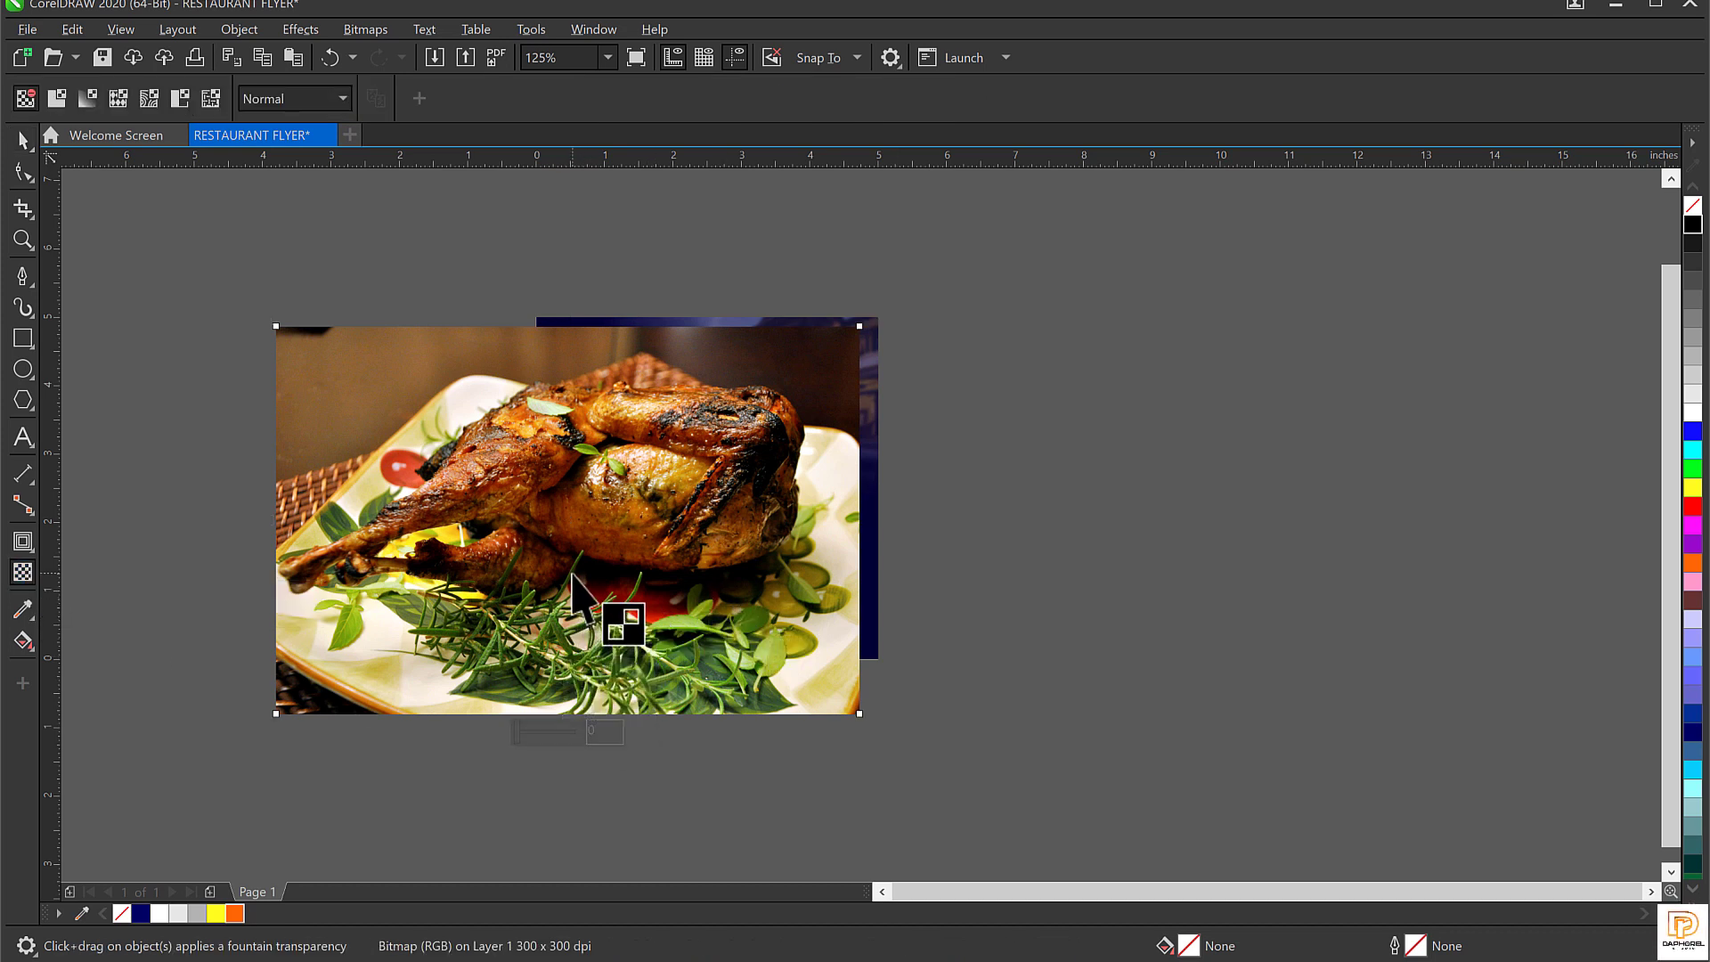
{"action": "left_click_drag", "start_coordinate": [559, 581], "coordinate": [564, 691]}
{"action": "key", "text": "space"}
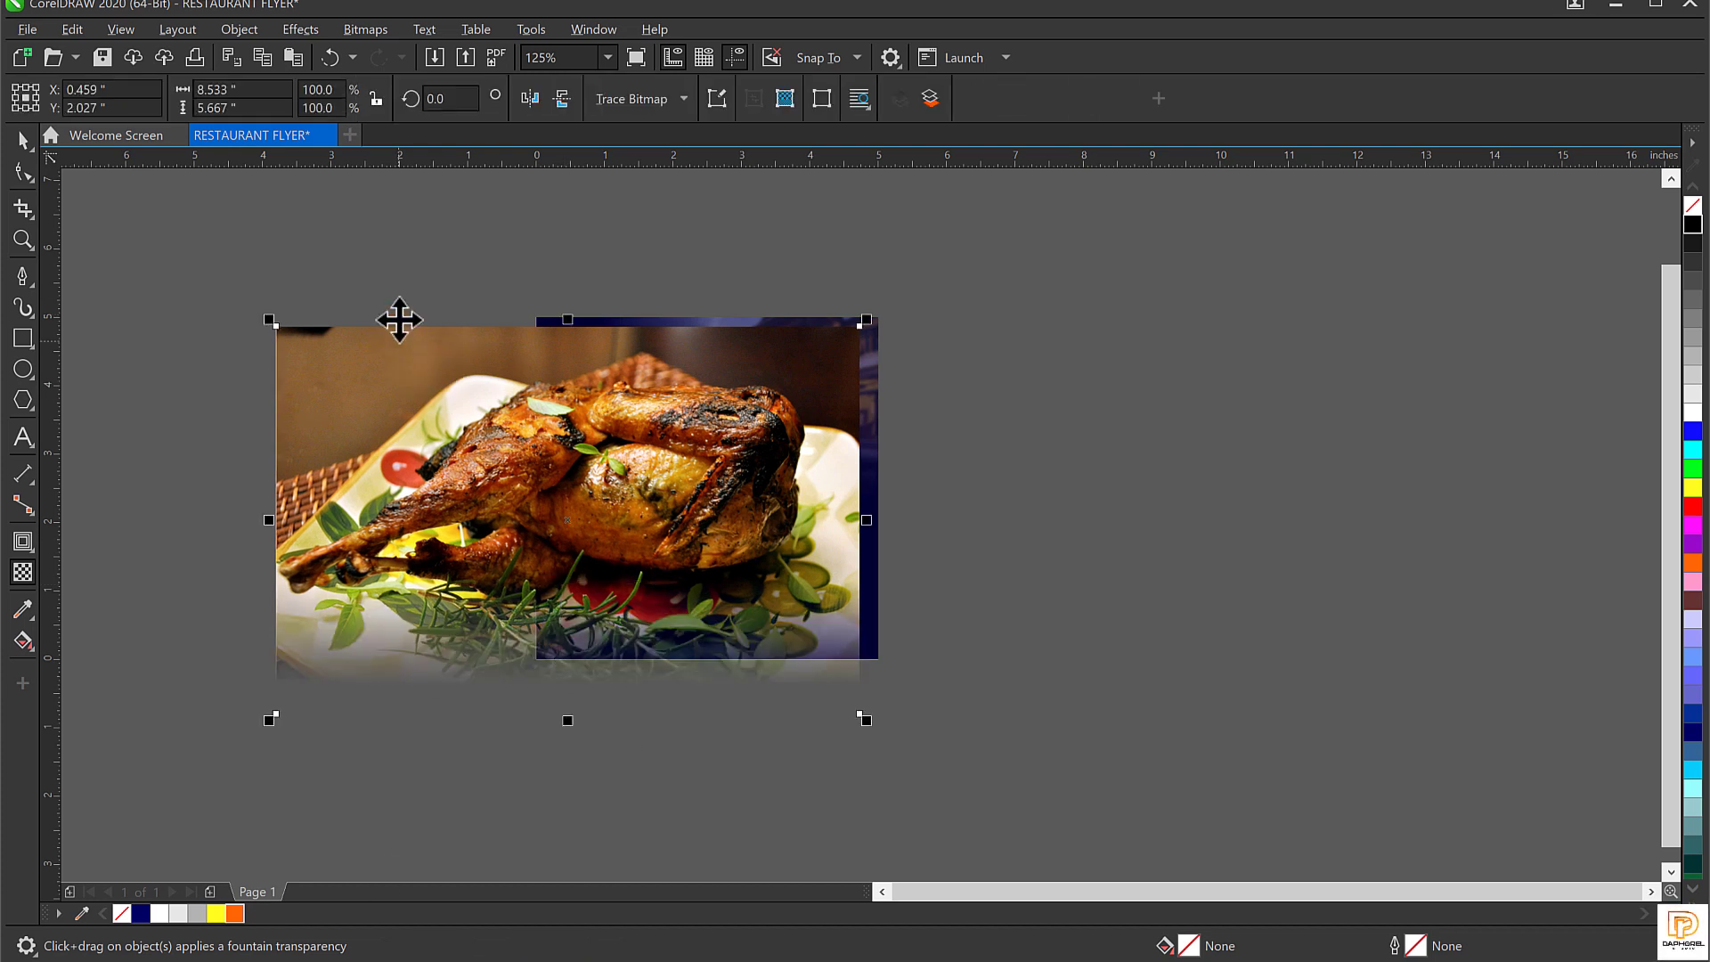
{"action": "left_click", "coordinate": [371, 29]}
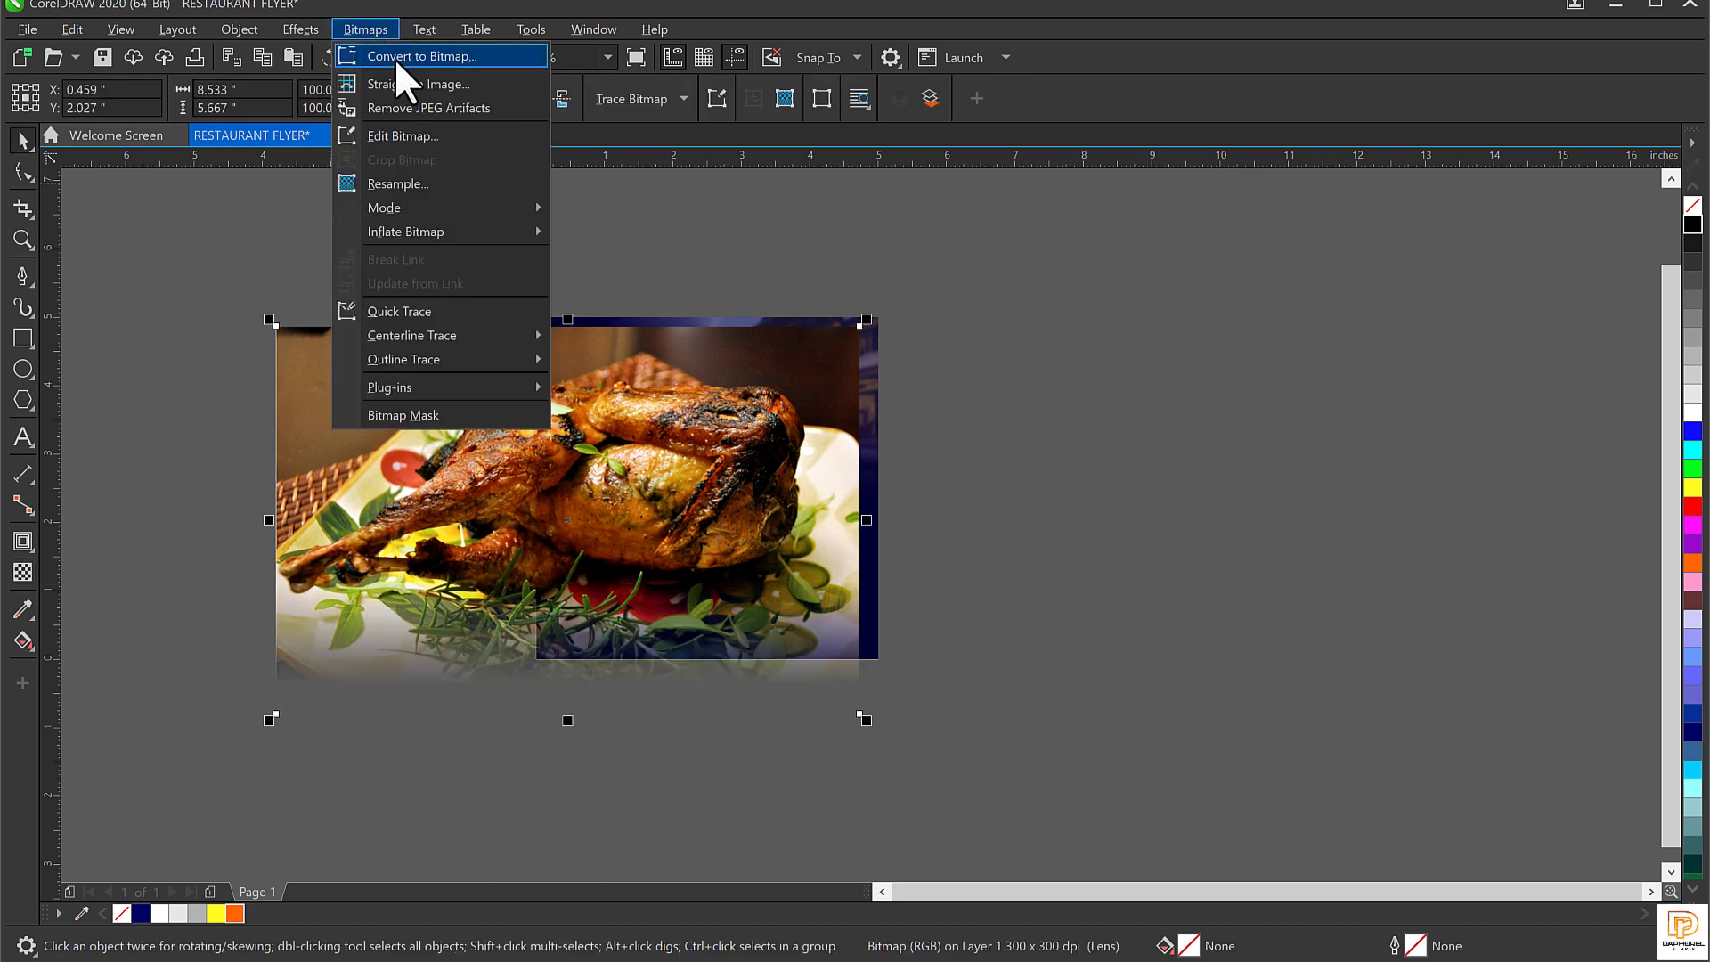
{"action": "left_click", "coordinate": [395, 59]}
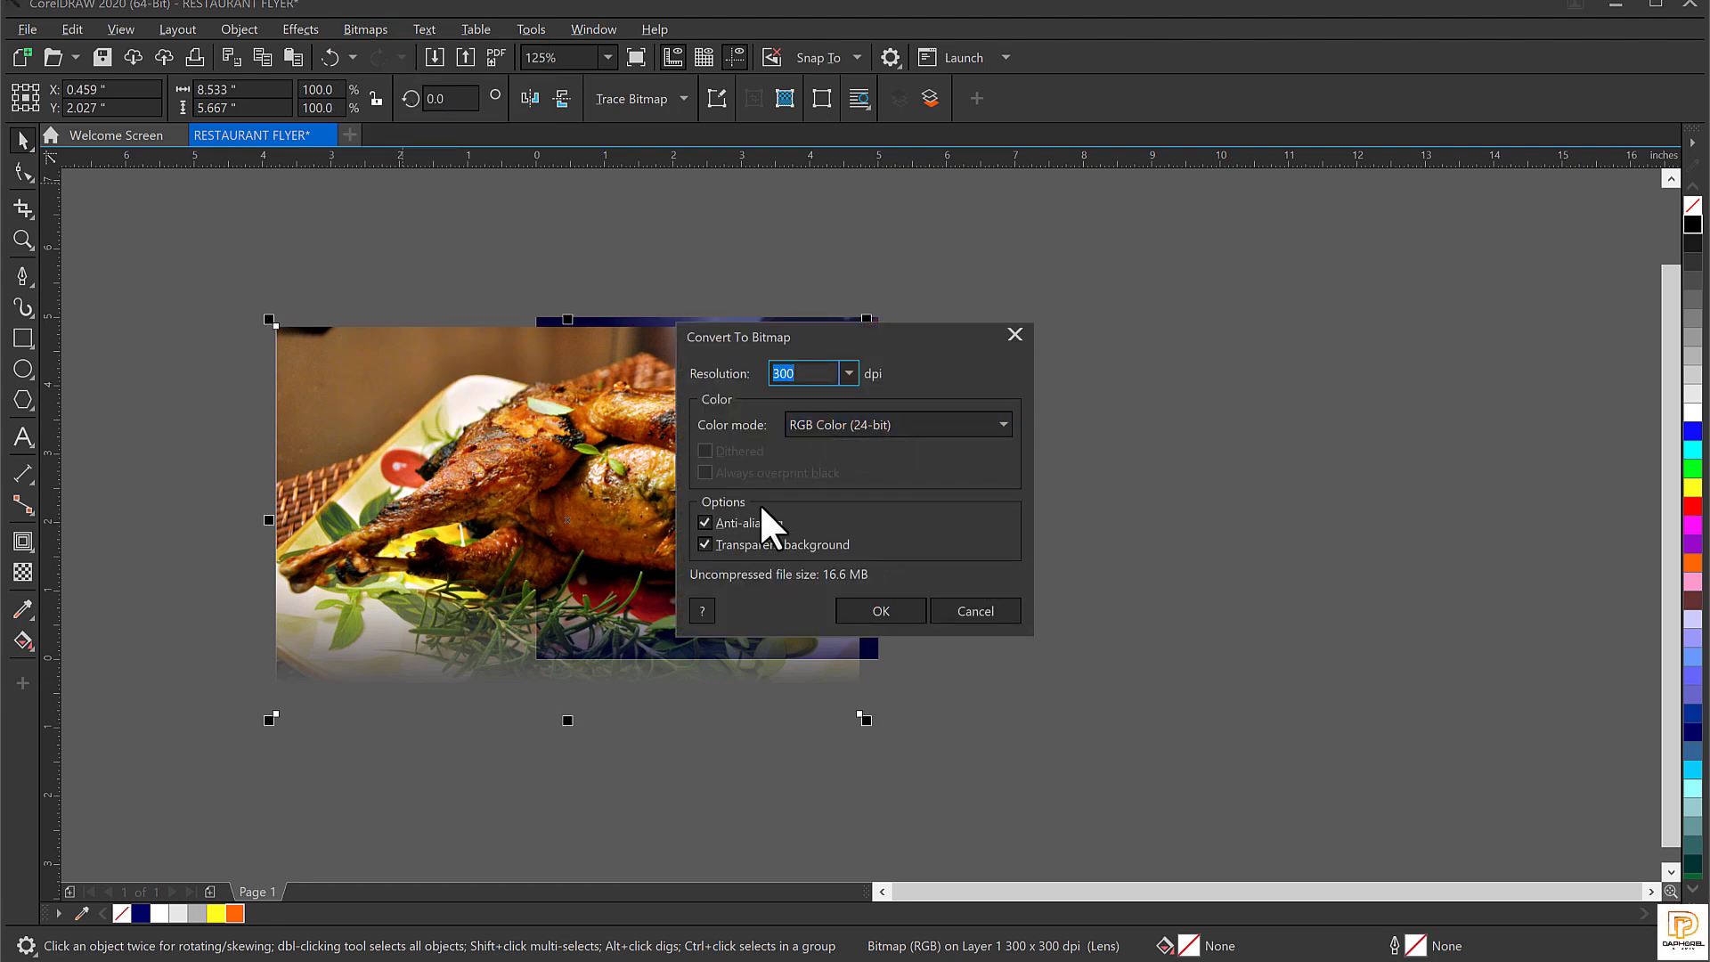
{"action": "left_click", "coordinate": [907, 614]}
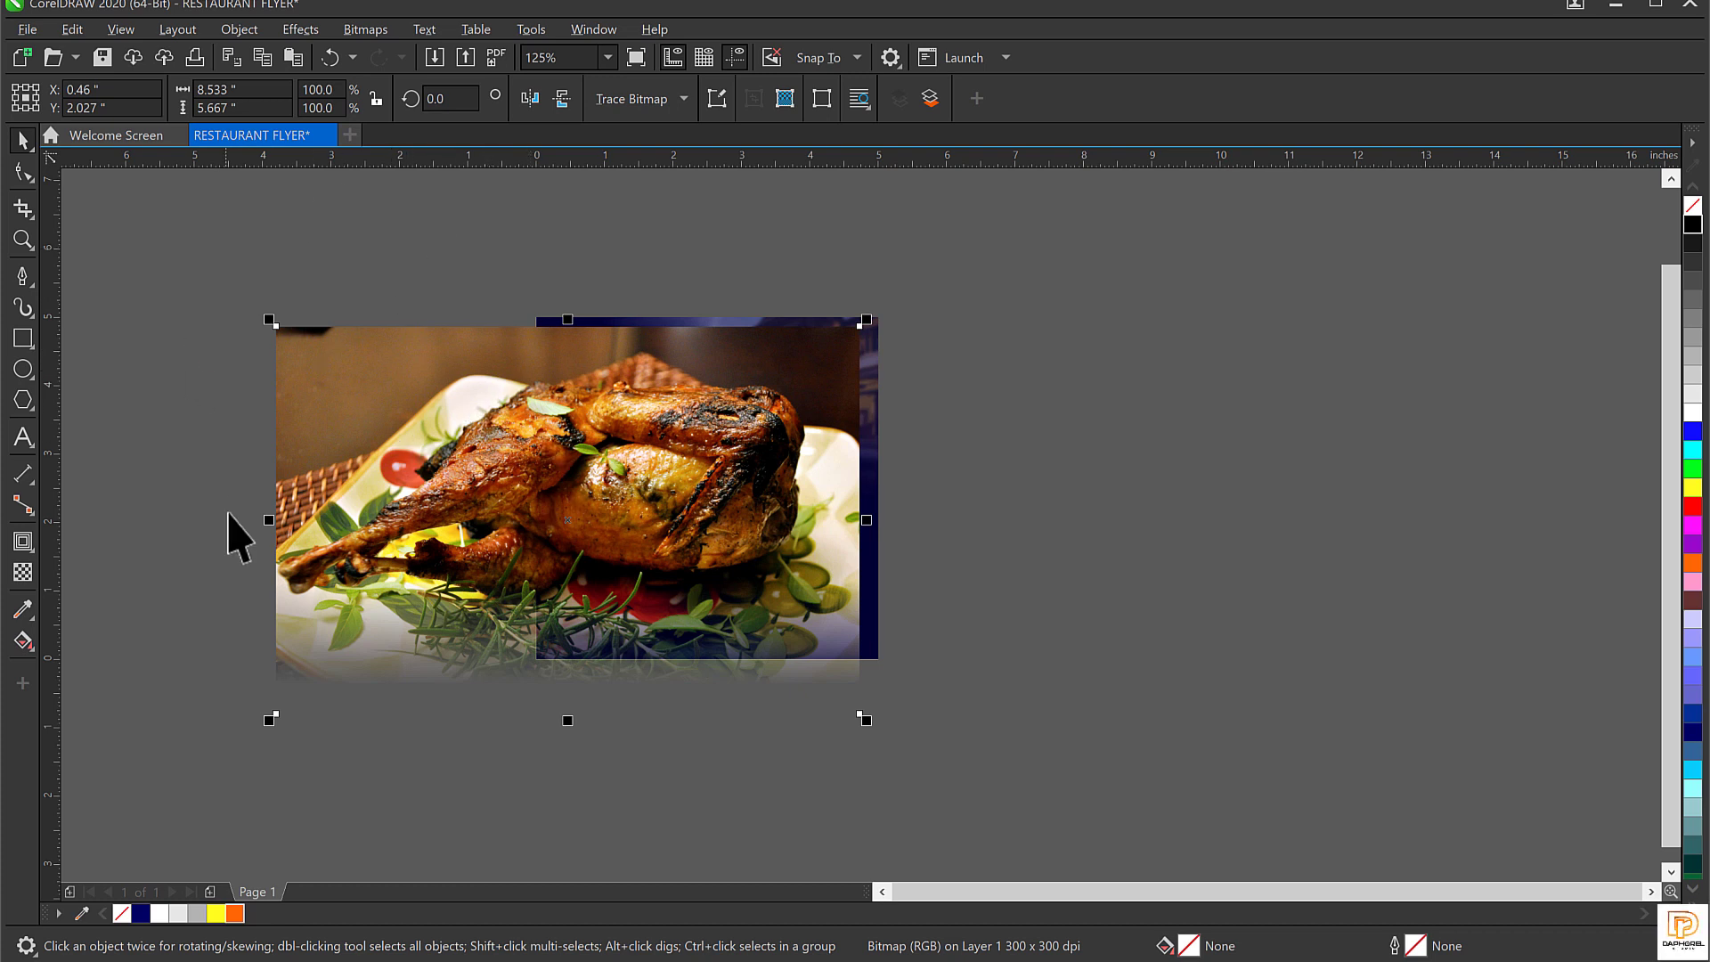
Fade the guinea fowl photo's top edge with a fountain transparency and convert the result to a bitmap.
{"action": "left_click", "coordinate": [23, 573]}
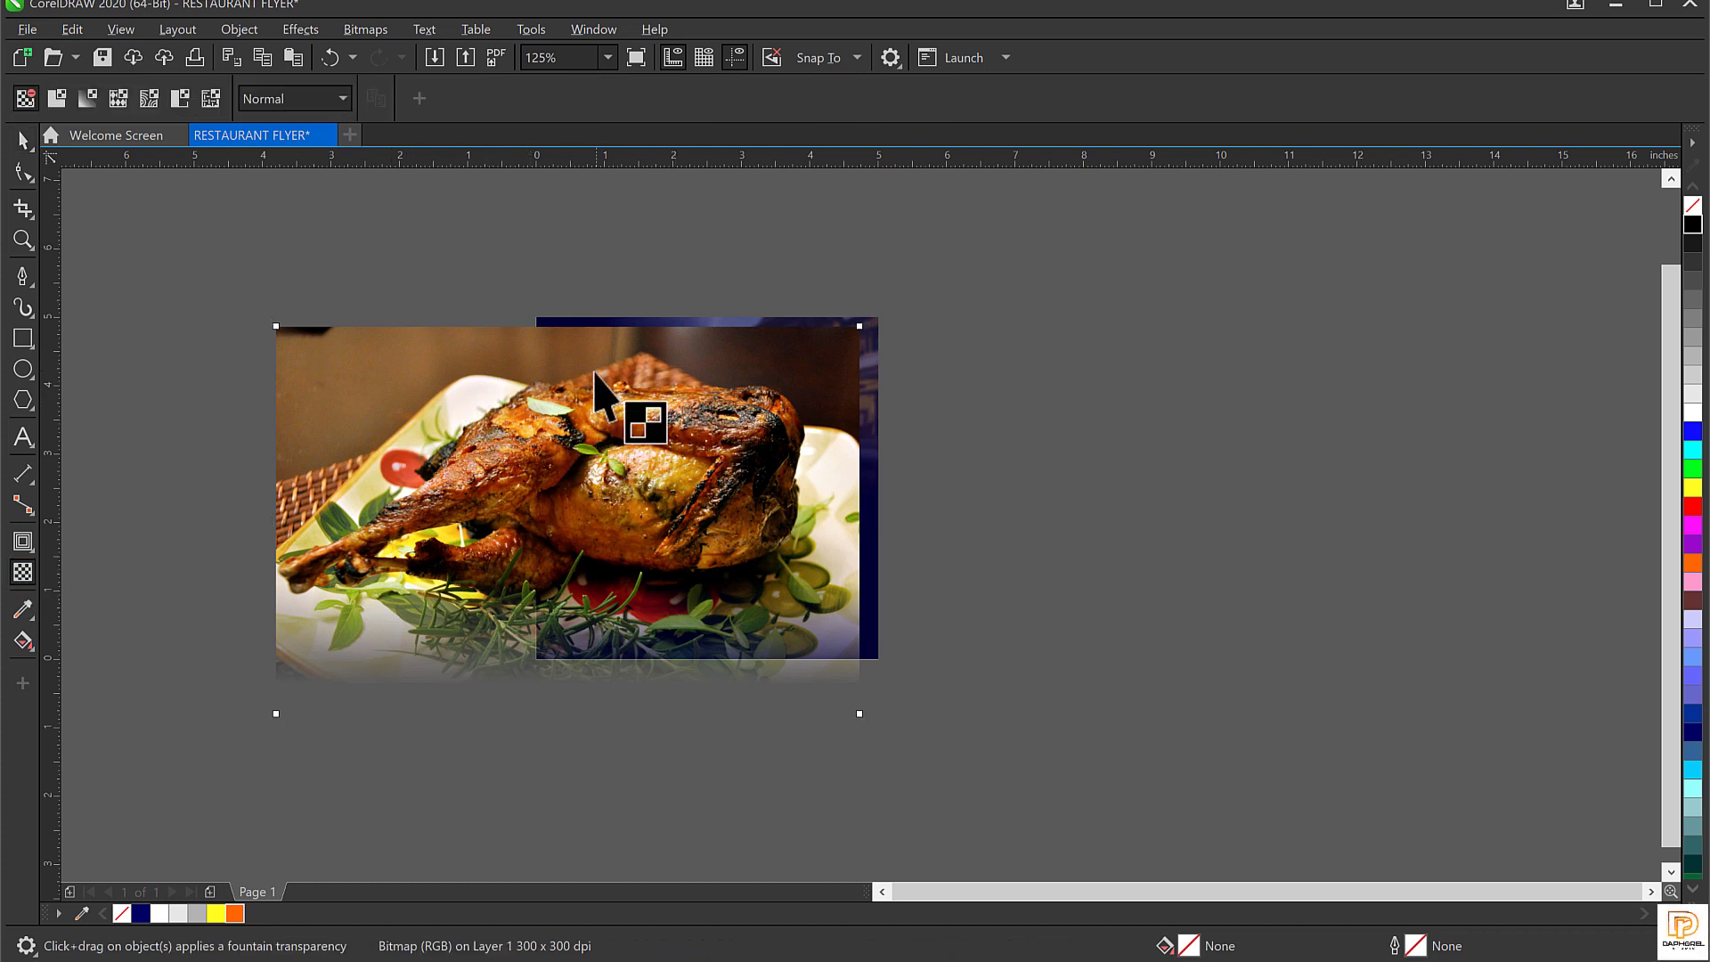
{"action": "left_click_drag", "start_coordinate": [590, 326], "coordinate": [591, 334]}
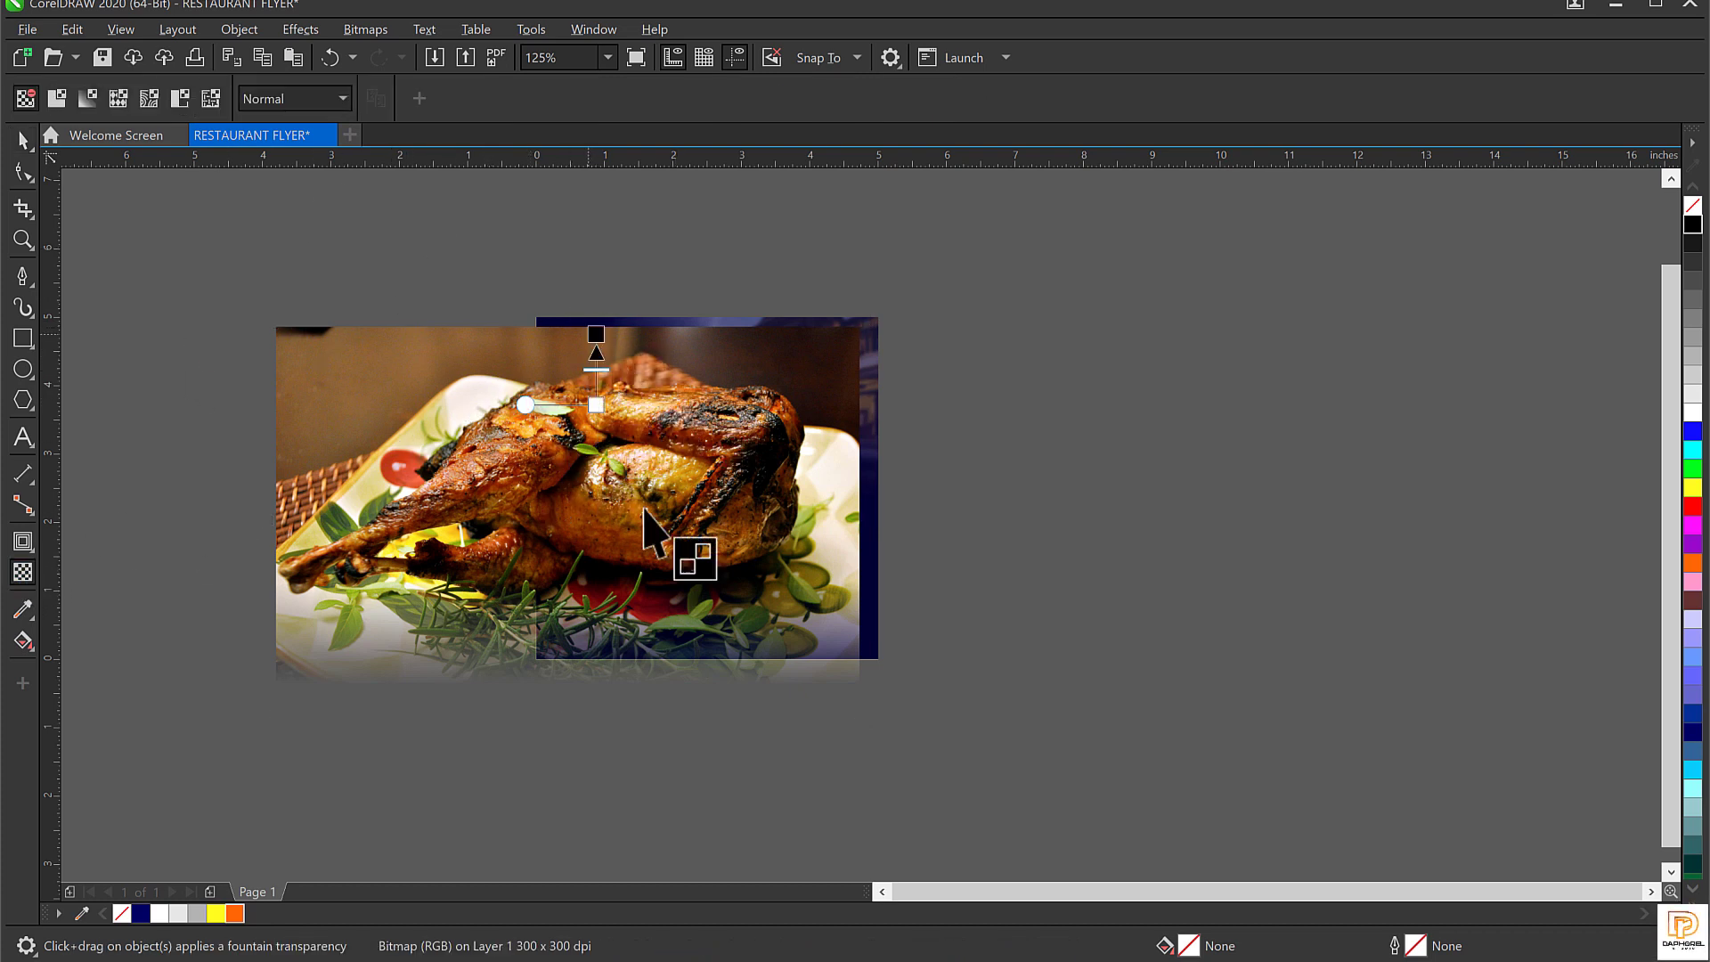
{"action": "key", "text": "space"}
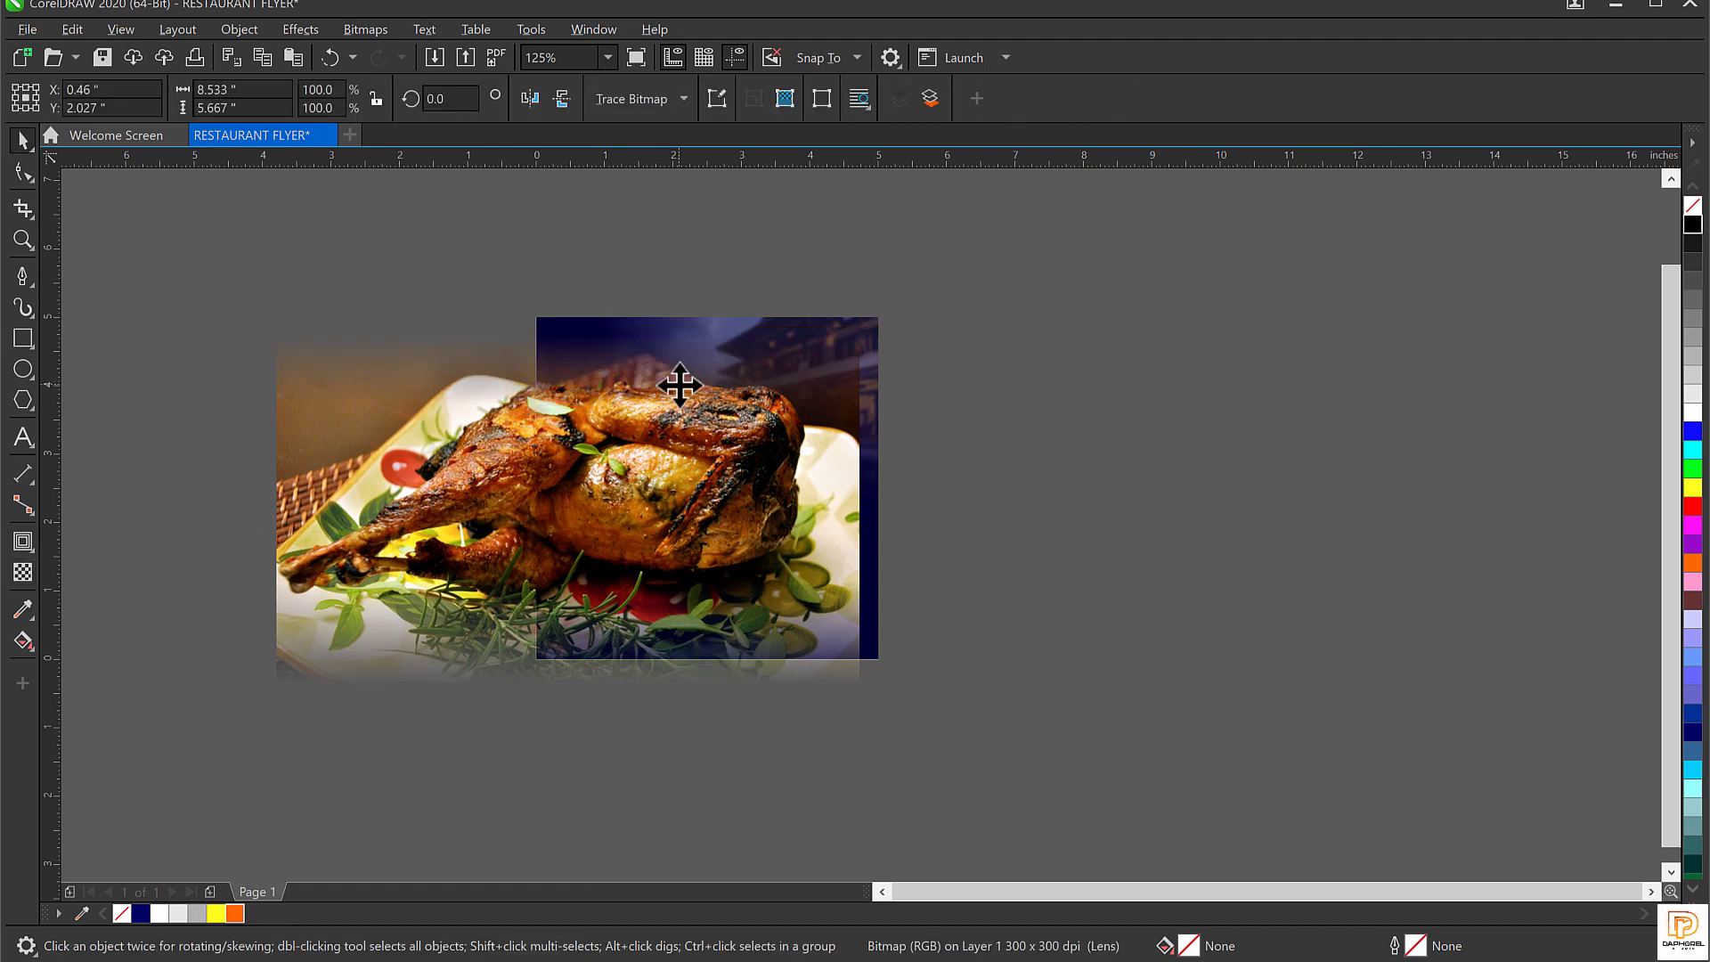
{"action": "left_click", "coordinate": [680, 383]}
{"action": "key", "text": "alt+b"}
{"action": "key", "text": "Escape"}
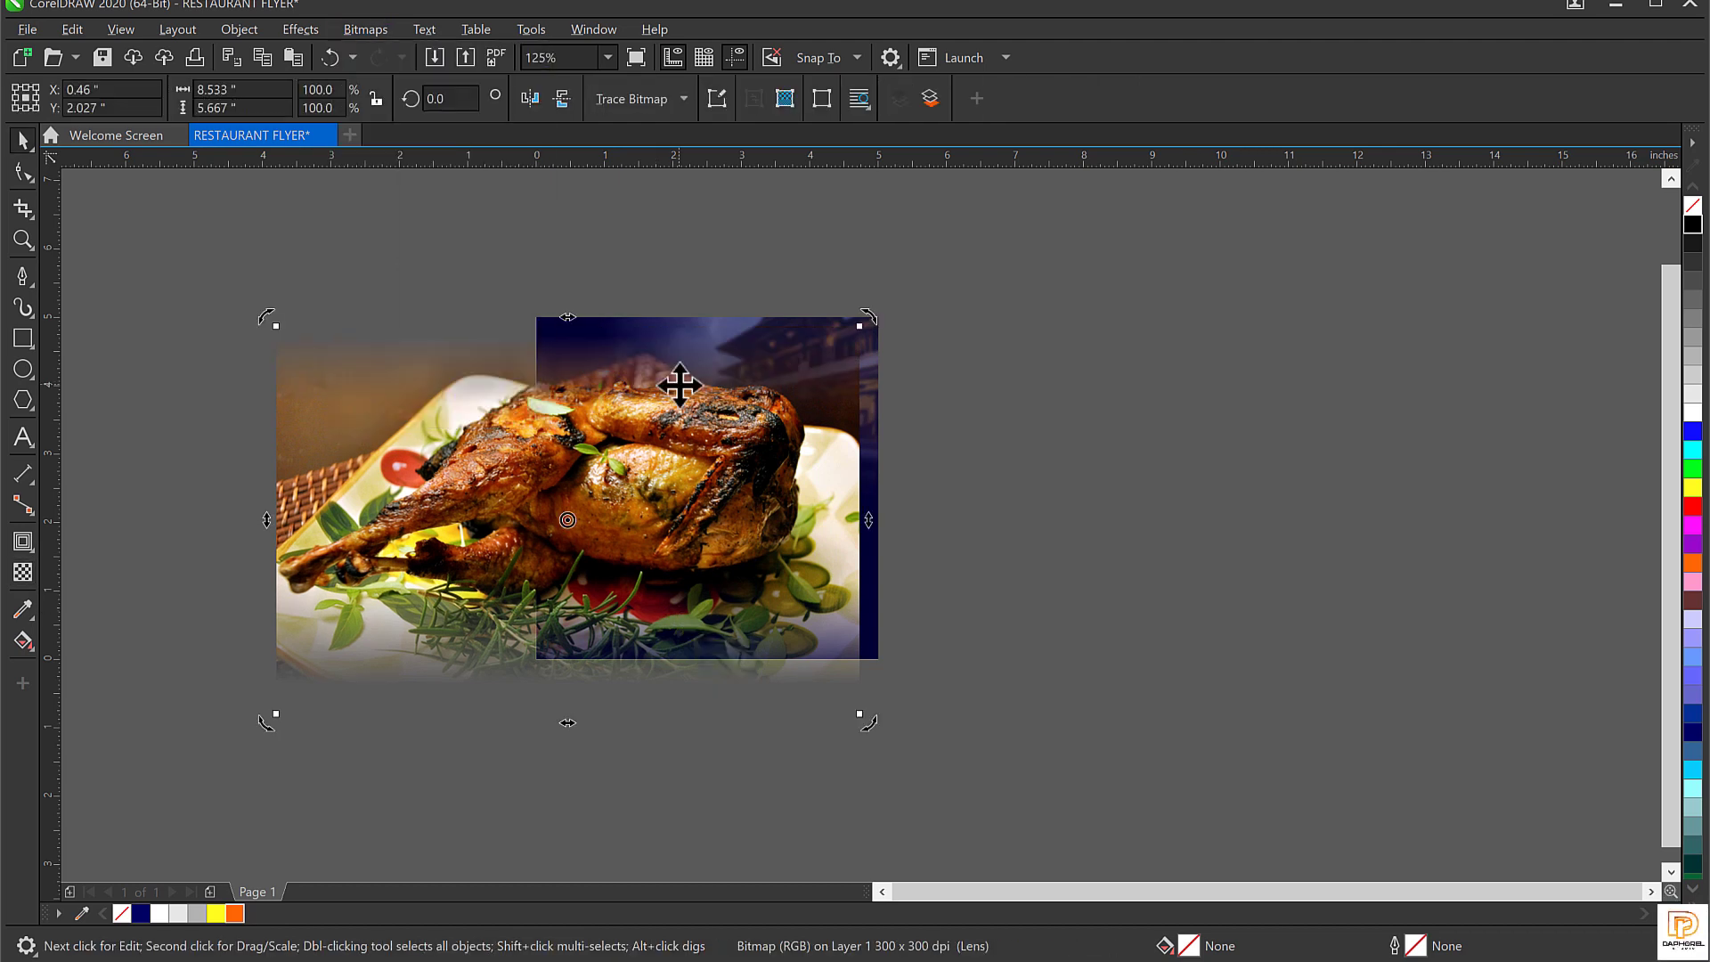
Fade the guinea fowl photo's right edge with a linear transparency and convert it to a 300 dpi RGB bitmap with transparent background.
{"action": "left_click", "coordinate": [21, 571]}
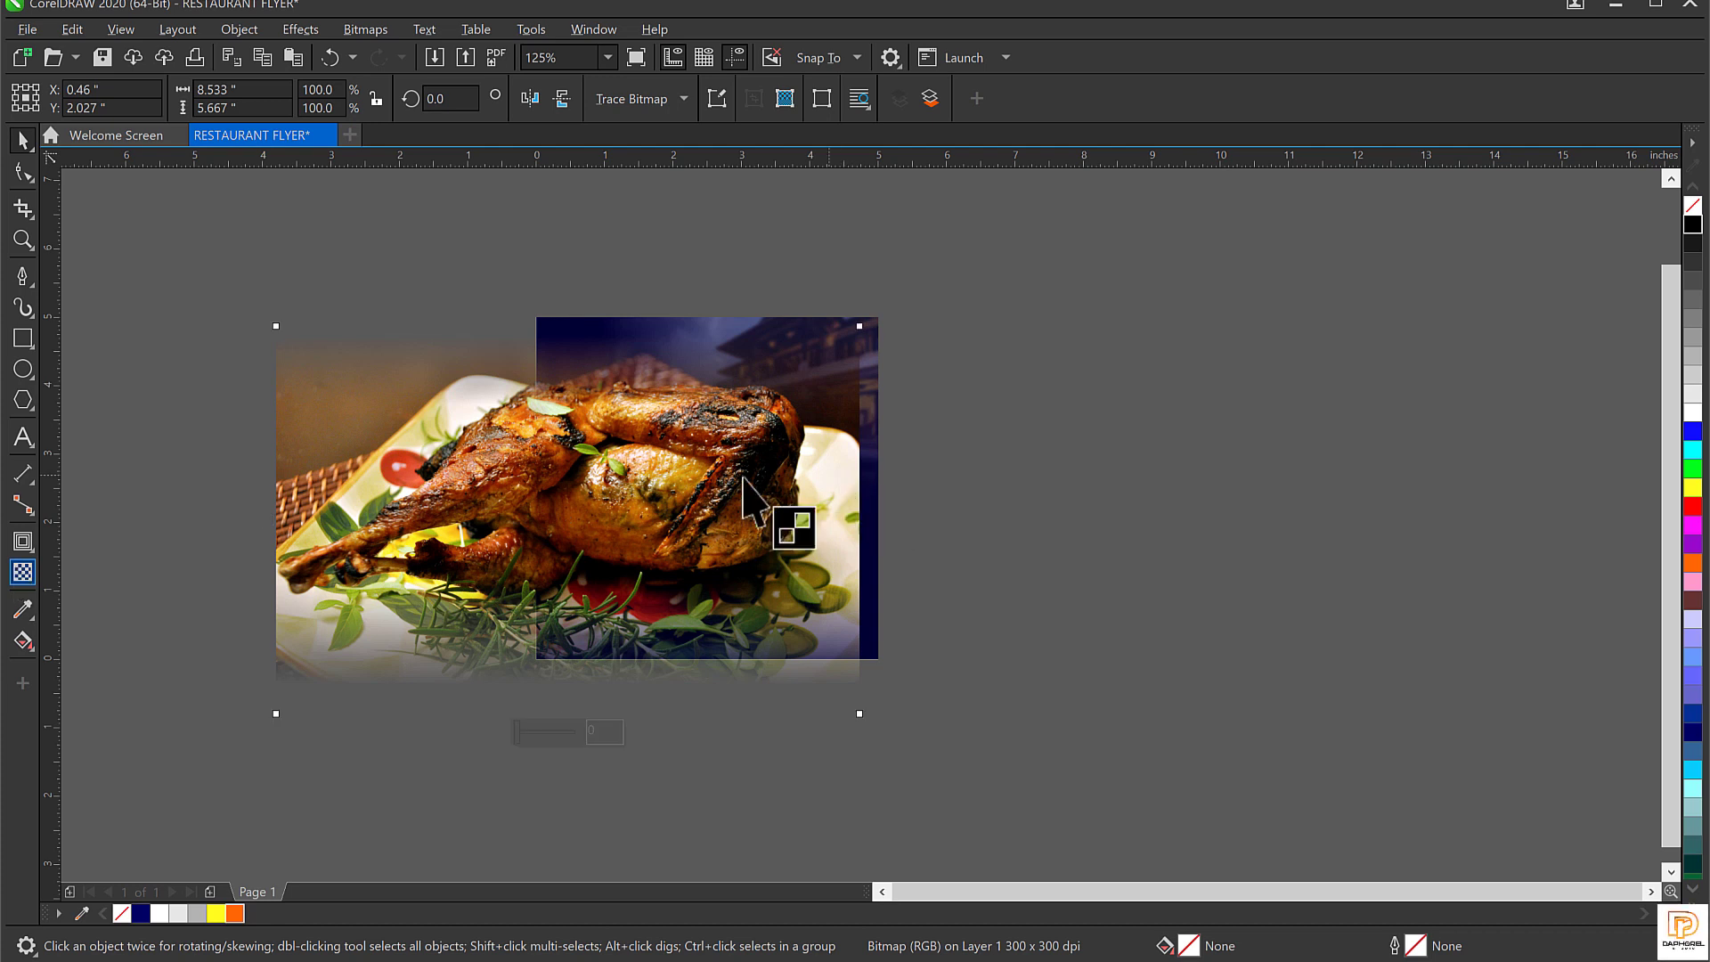
{"action": "left_click_drag", "start_coordinate": [657, 485], "coordinate": [842, 512]}
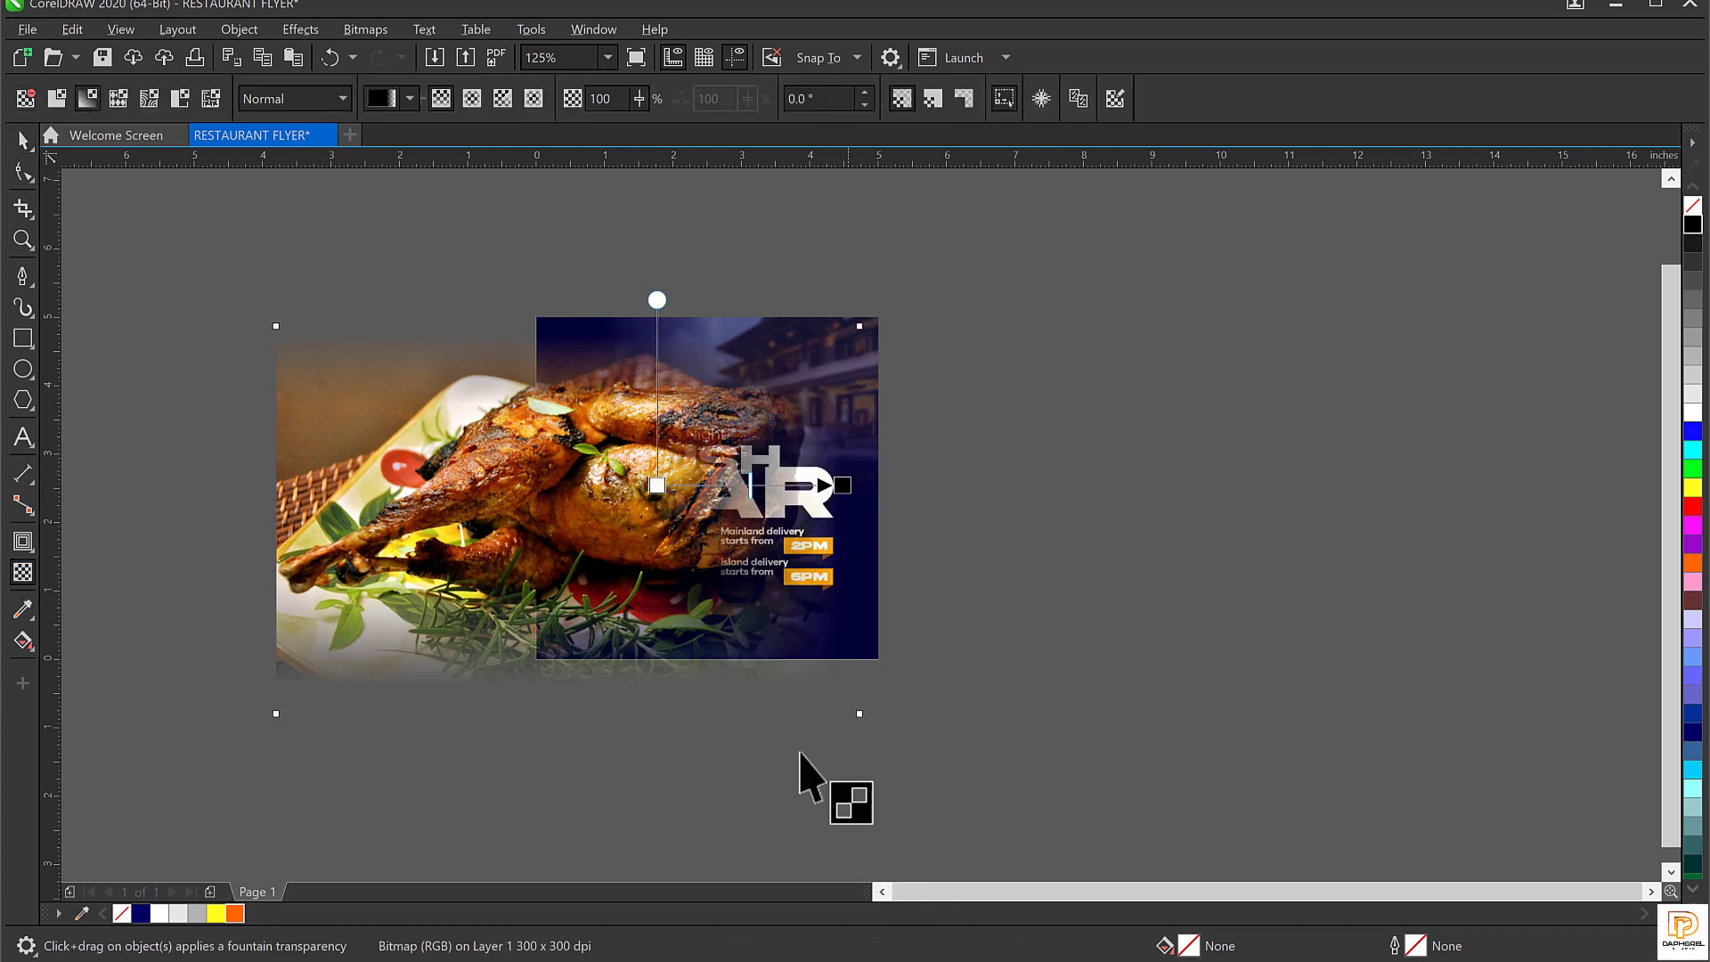
{"action": "key", "text": "space"}
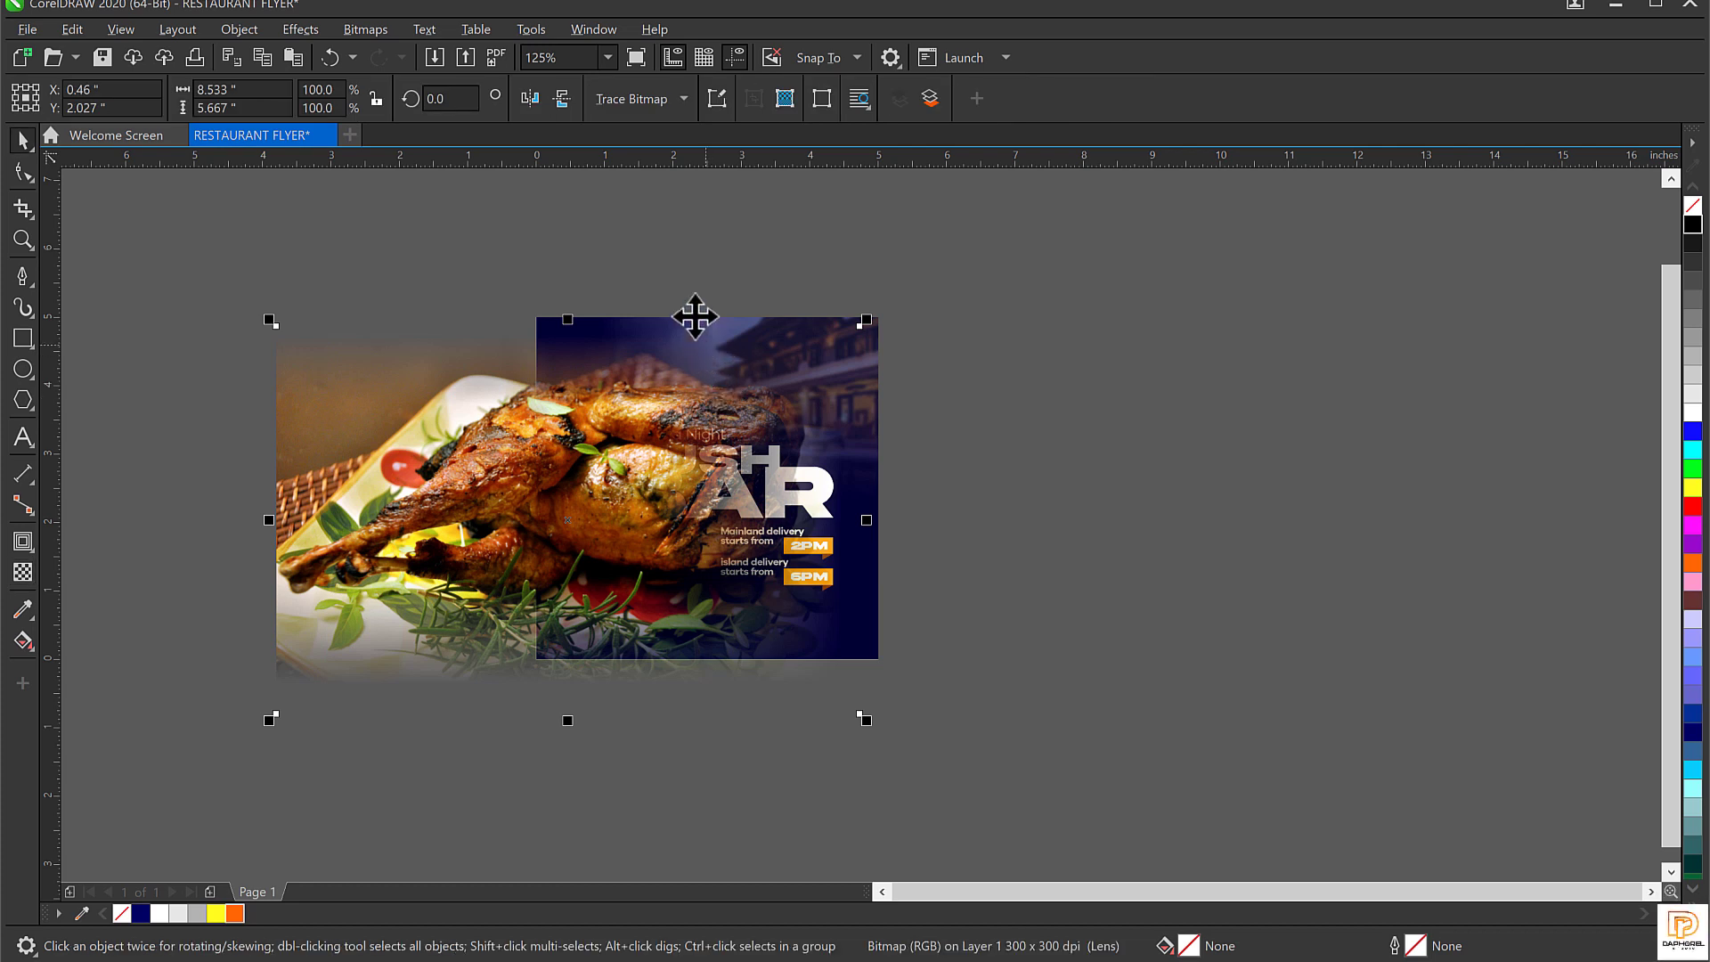
{"action": "left_click", "coordinate": [383, 23]}
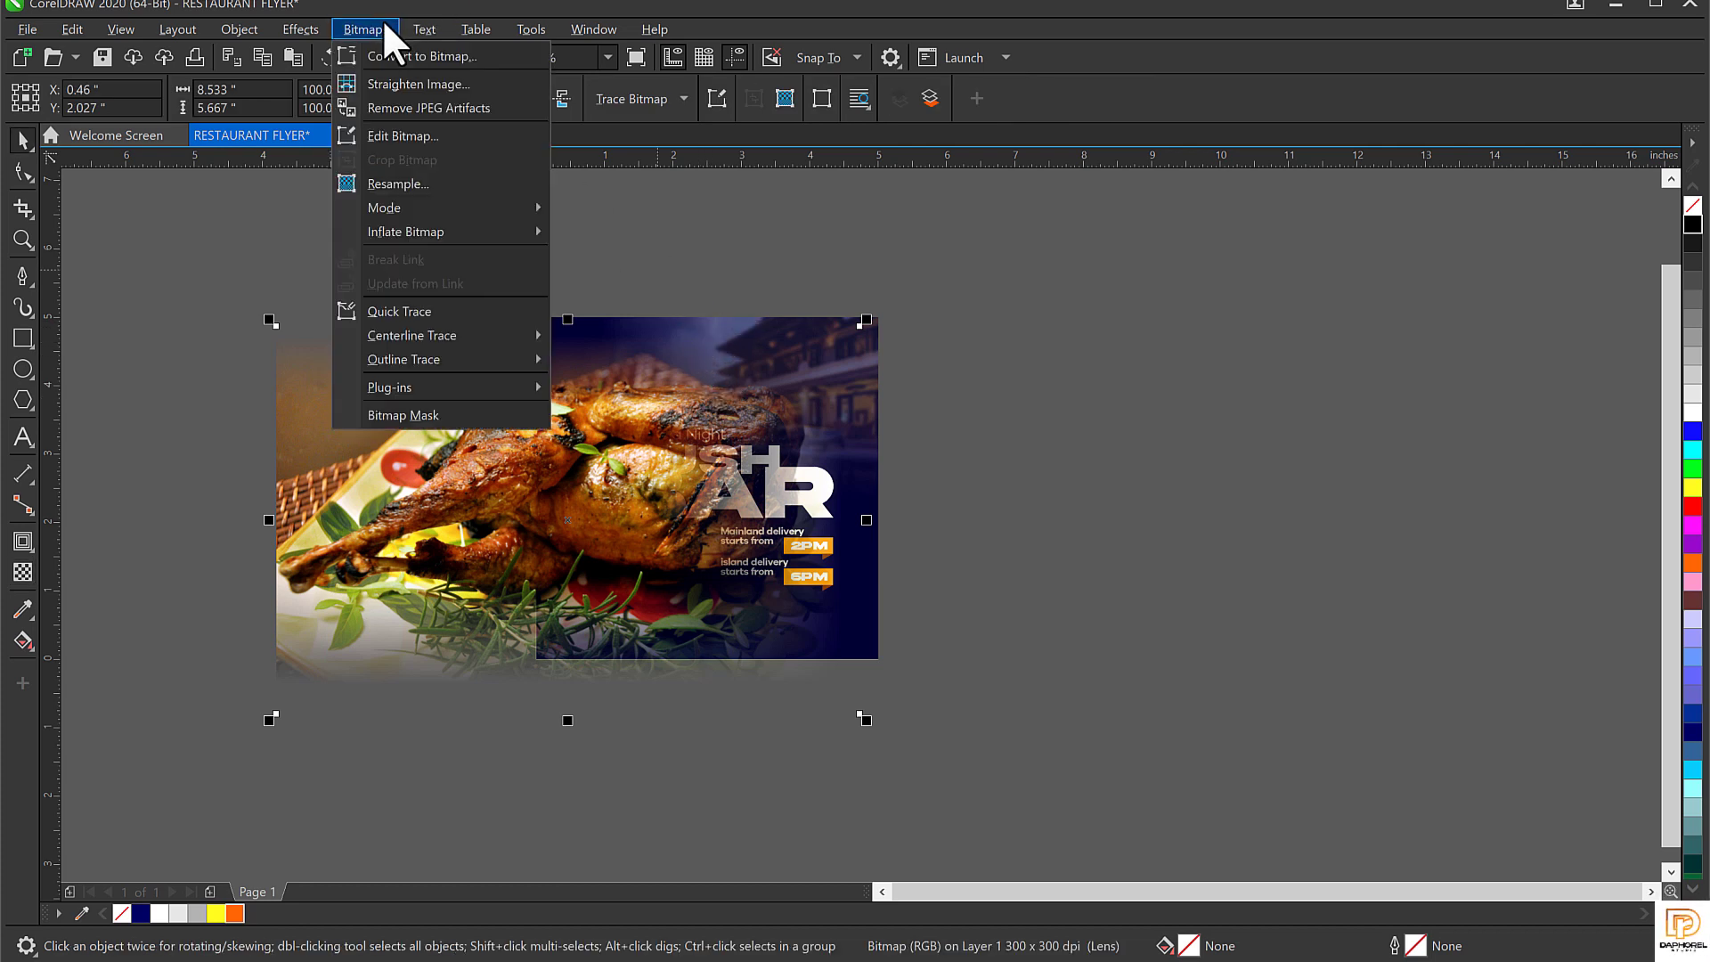
{"action": "left_click", "coordinate": [424, 58]}
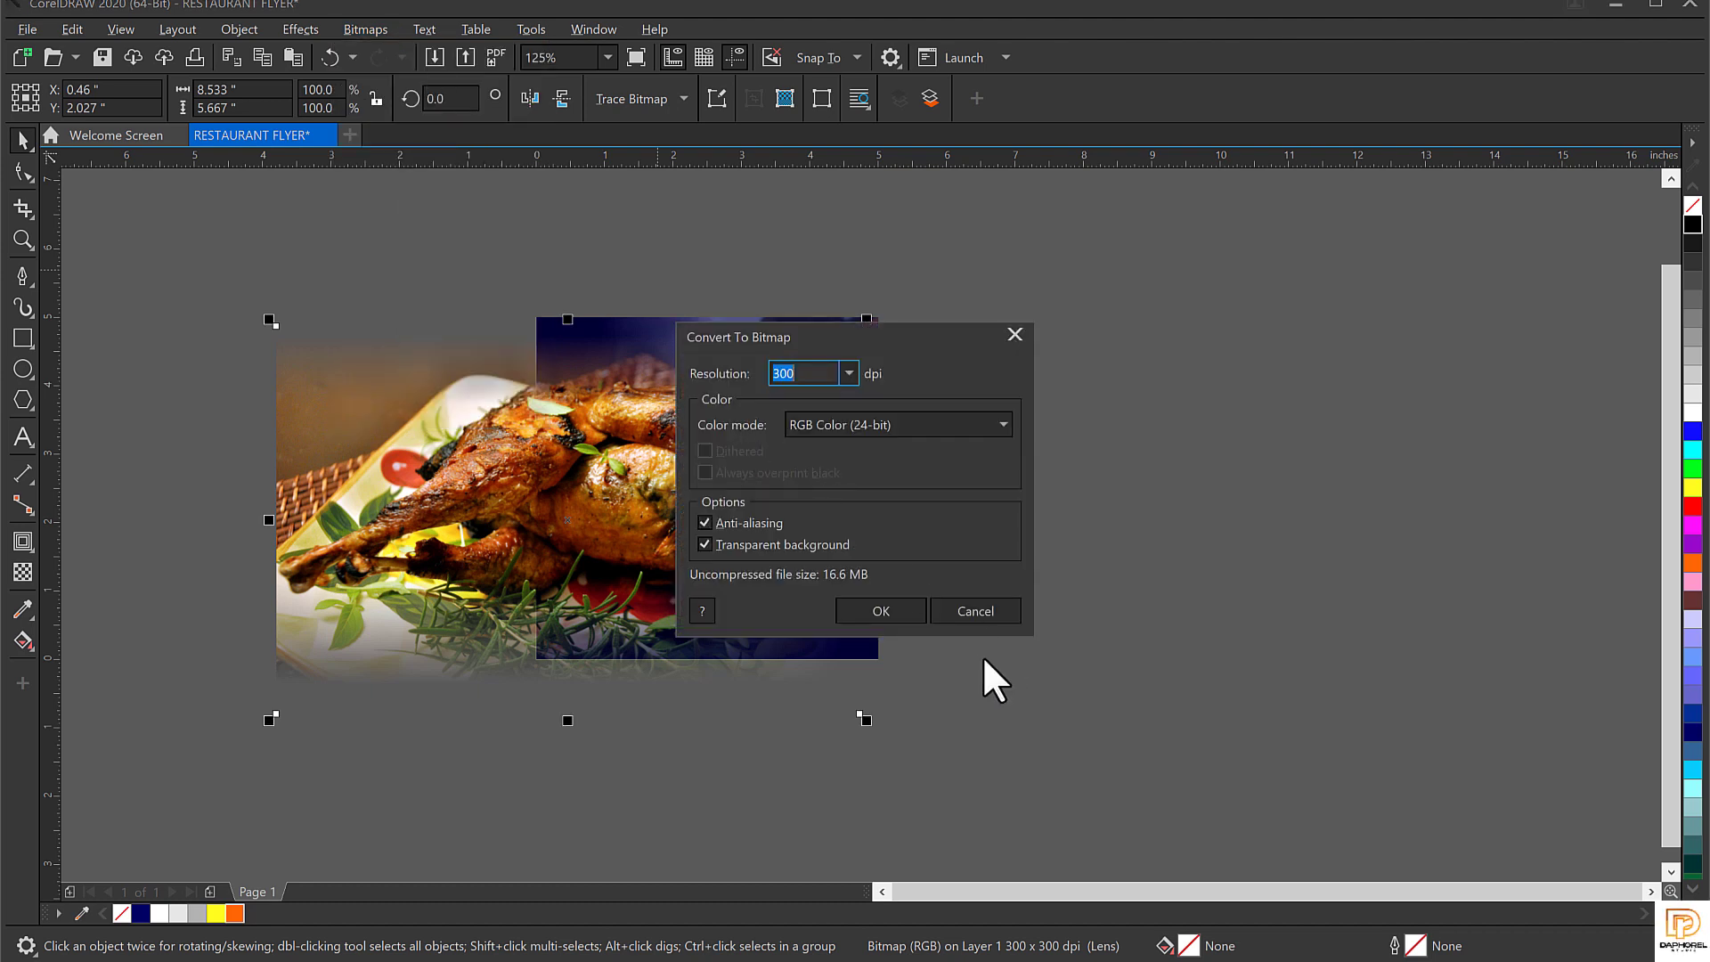
{"action": "left_click", "coordinate": [898, 609]}
Fade the guinea fowl photo's left edge with a fountain transparency and convert the result to a bitmap.
{"action": "left_click", "coordinate": [25, 573]}
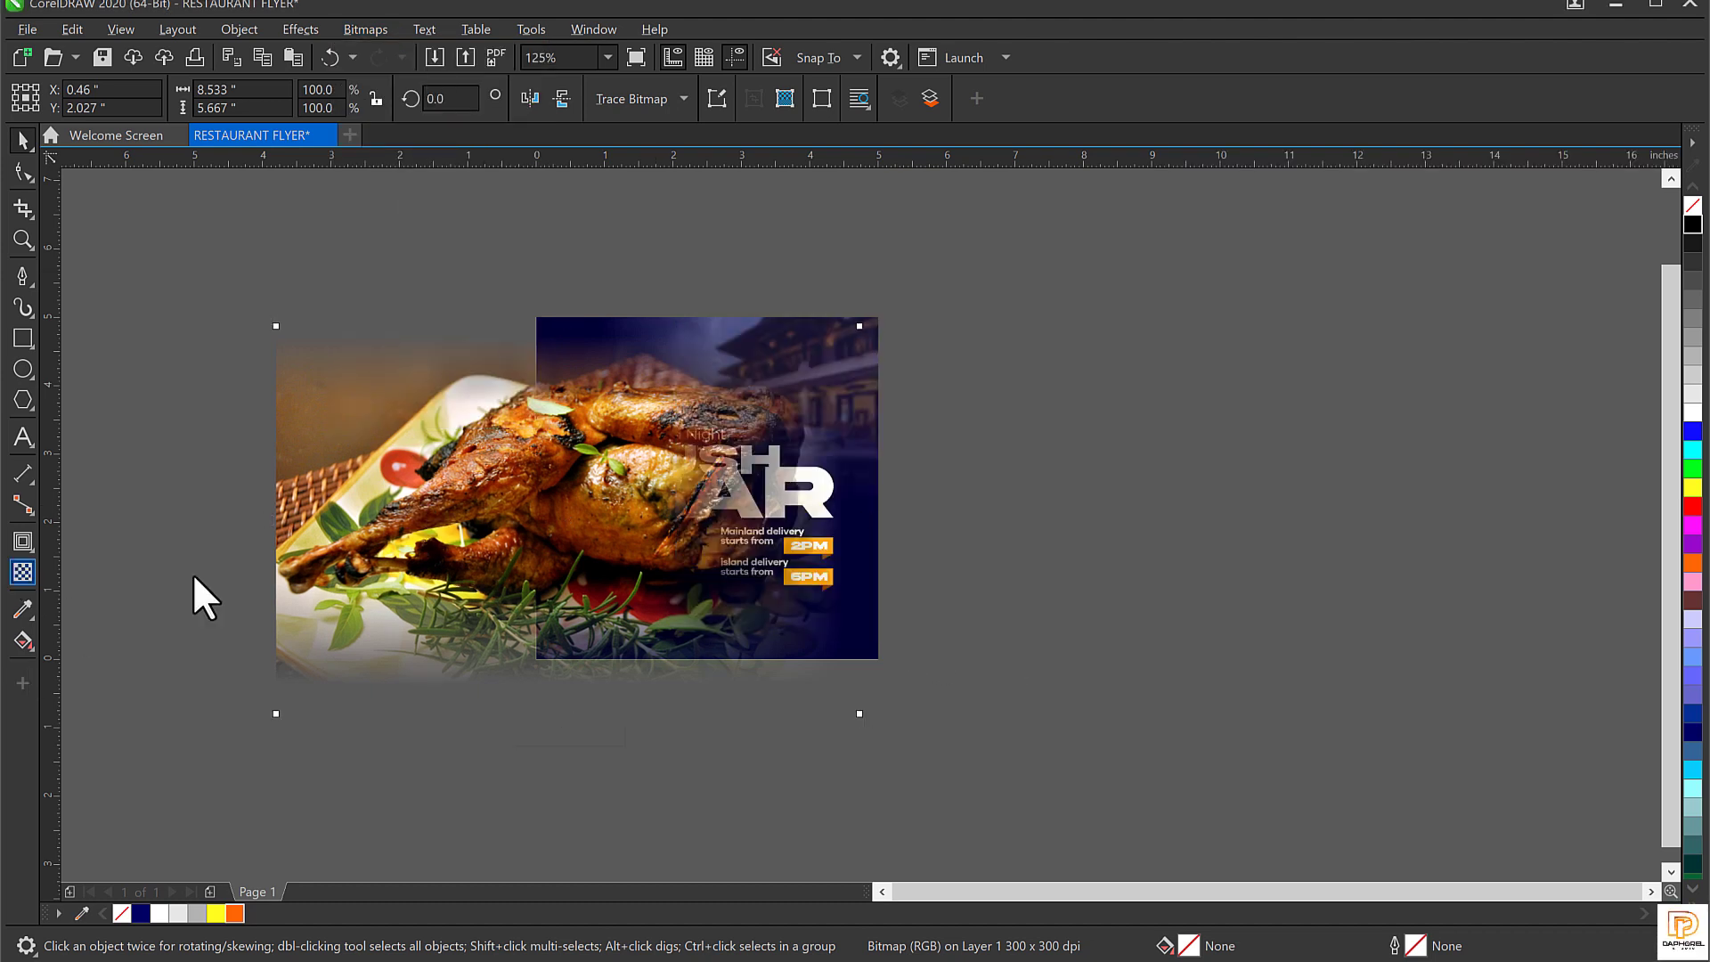
{"action": "left_click_drag", "start_coordinate": [471, 499], "coordinate": [332, 504]}
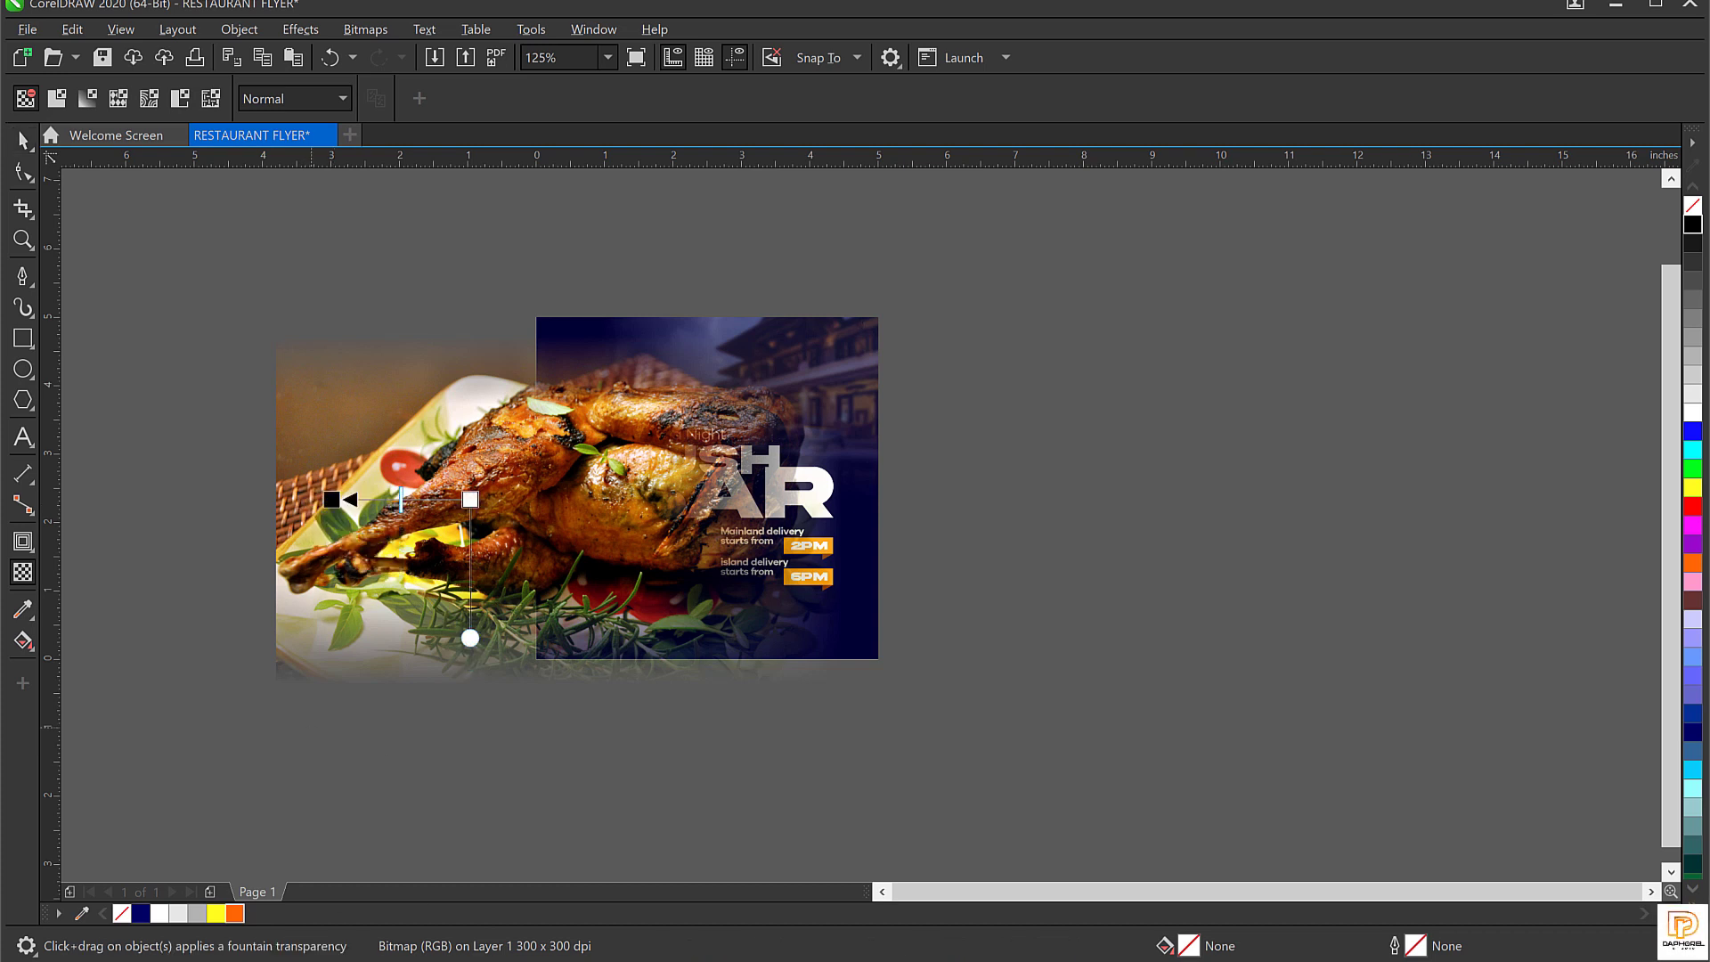
{"action": "key", "text": "space"}
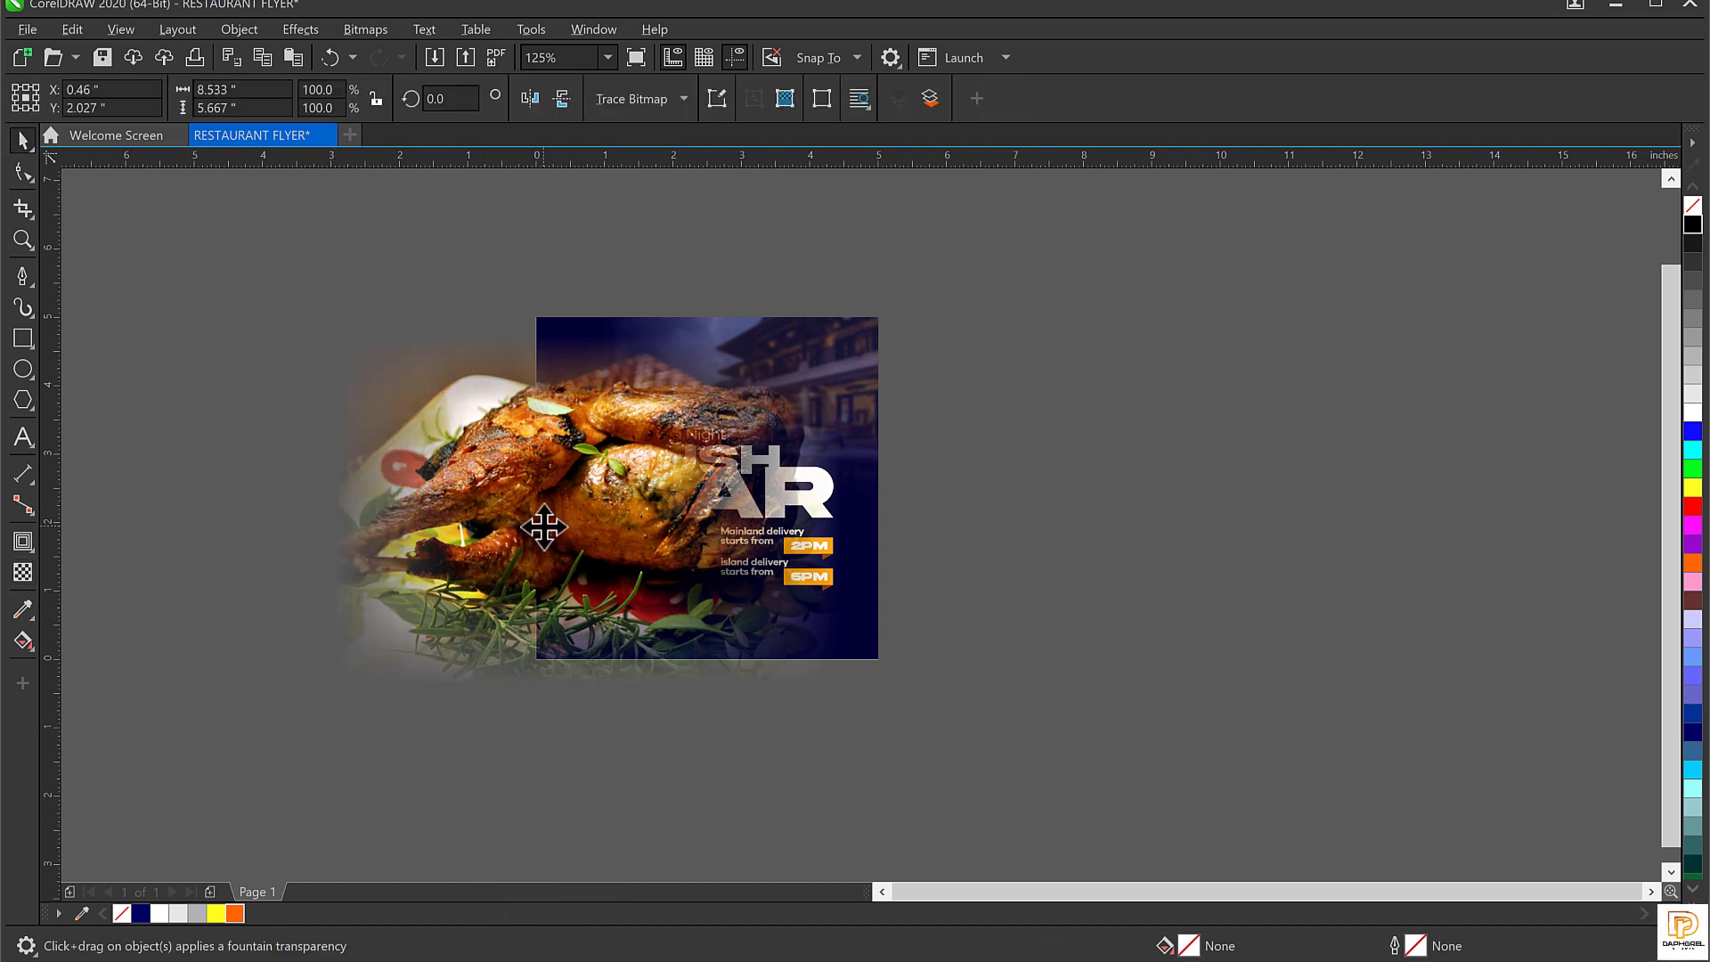
{"action": "left_click", "coordinate": [543, 525]}
{"action": "key", "text": "alt+b"}
{"action": "key", "text": "Return"}
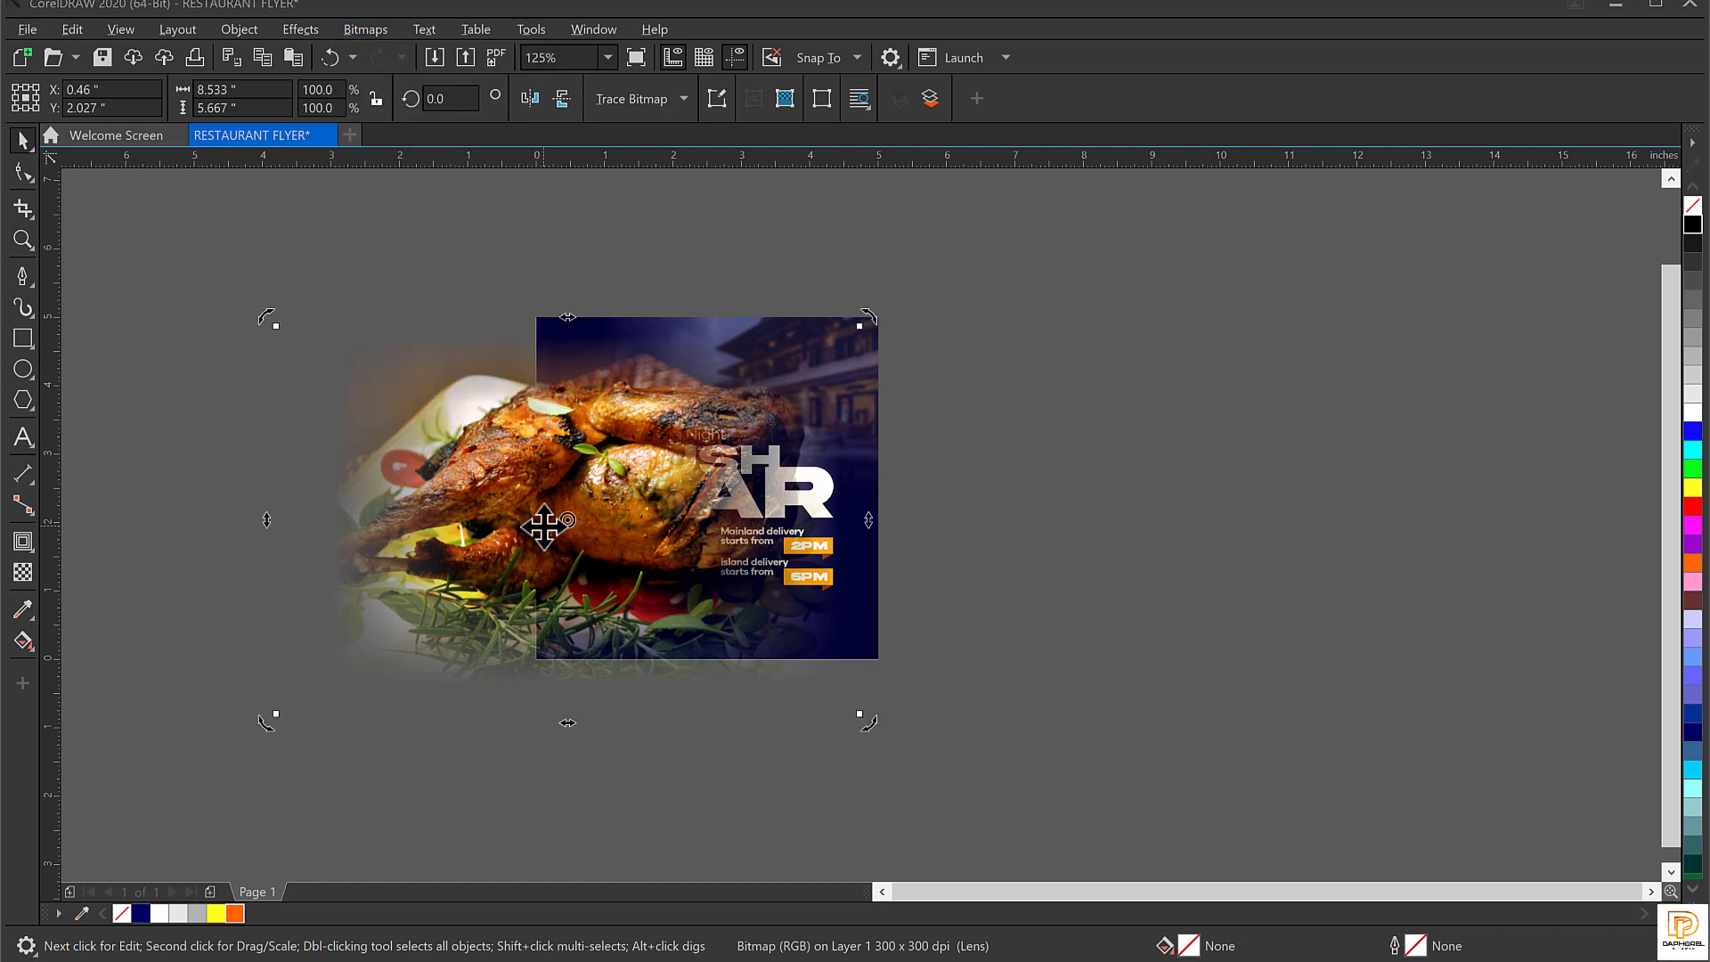
{"action": "left_click", "coordinate": [900, 604]}
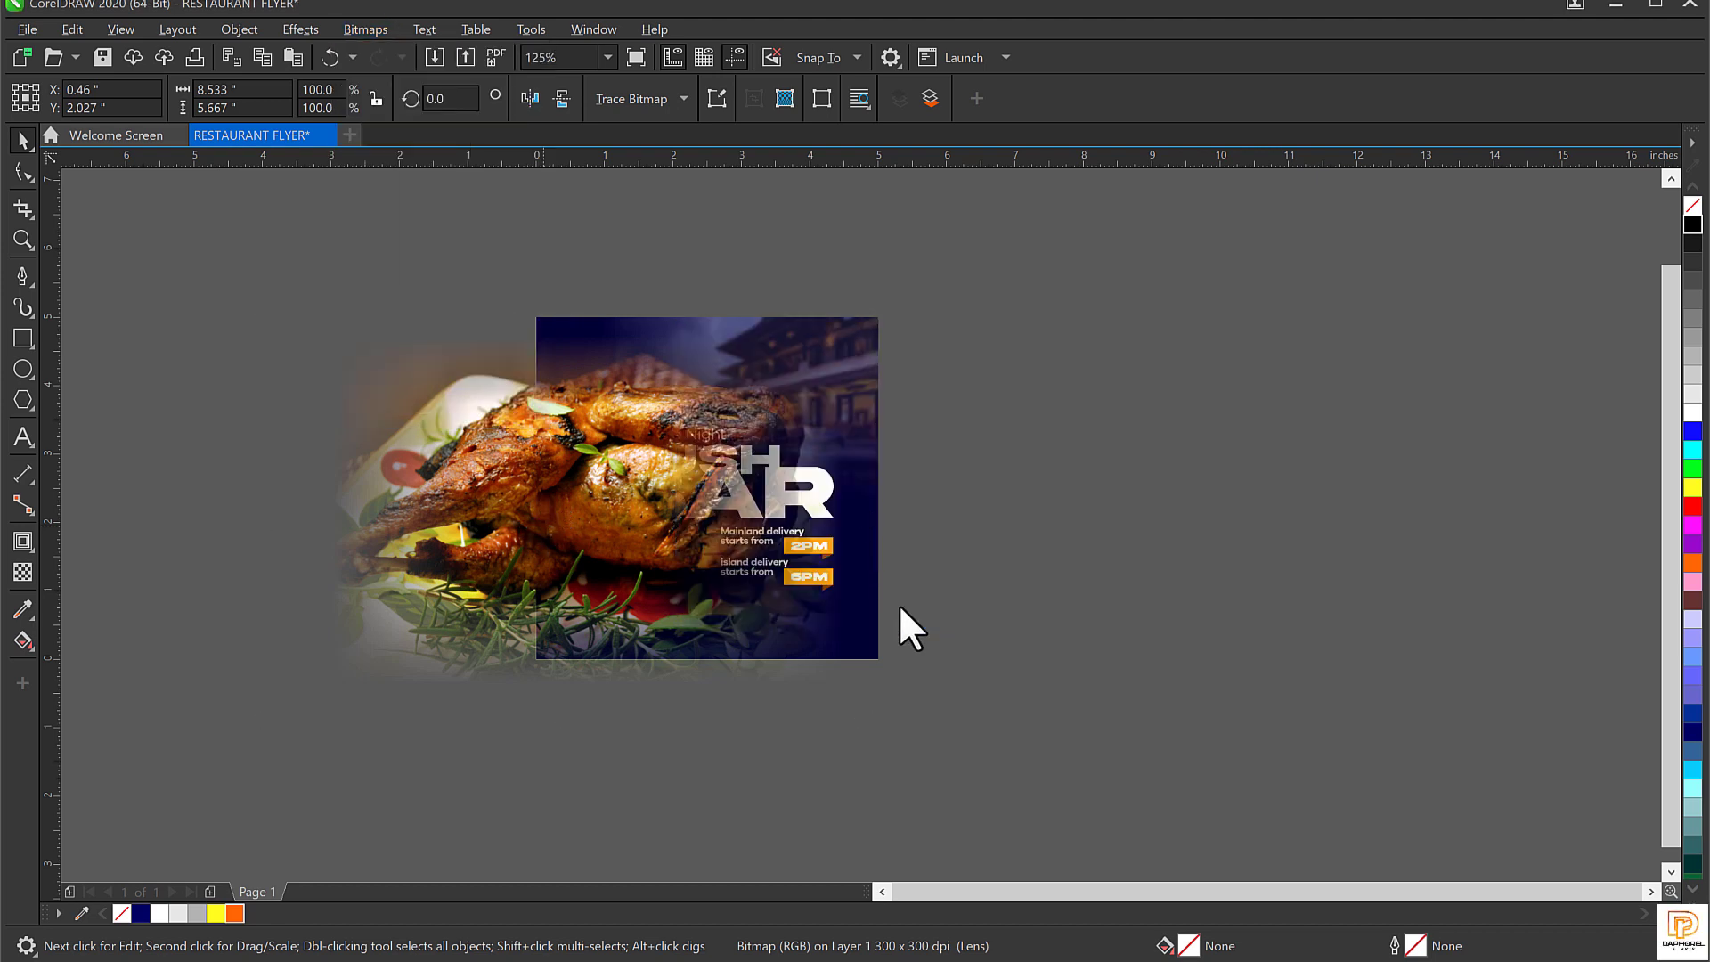
Move the faded guinea fowl photo off the page to the flyer's right and scale it to about 33%.
{"action": "left_click_drag", "start_coordinate": [502, 452], "coordinate": [1128, 426]}
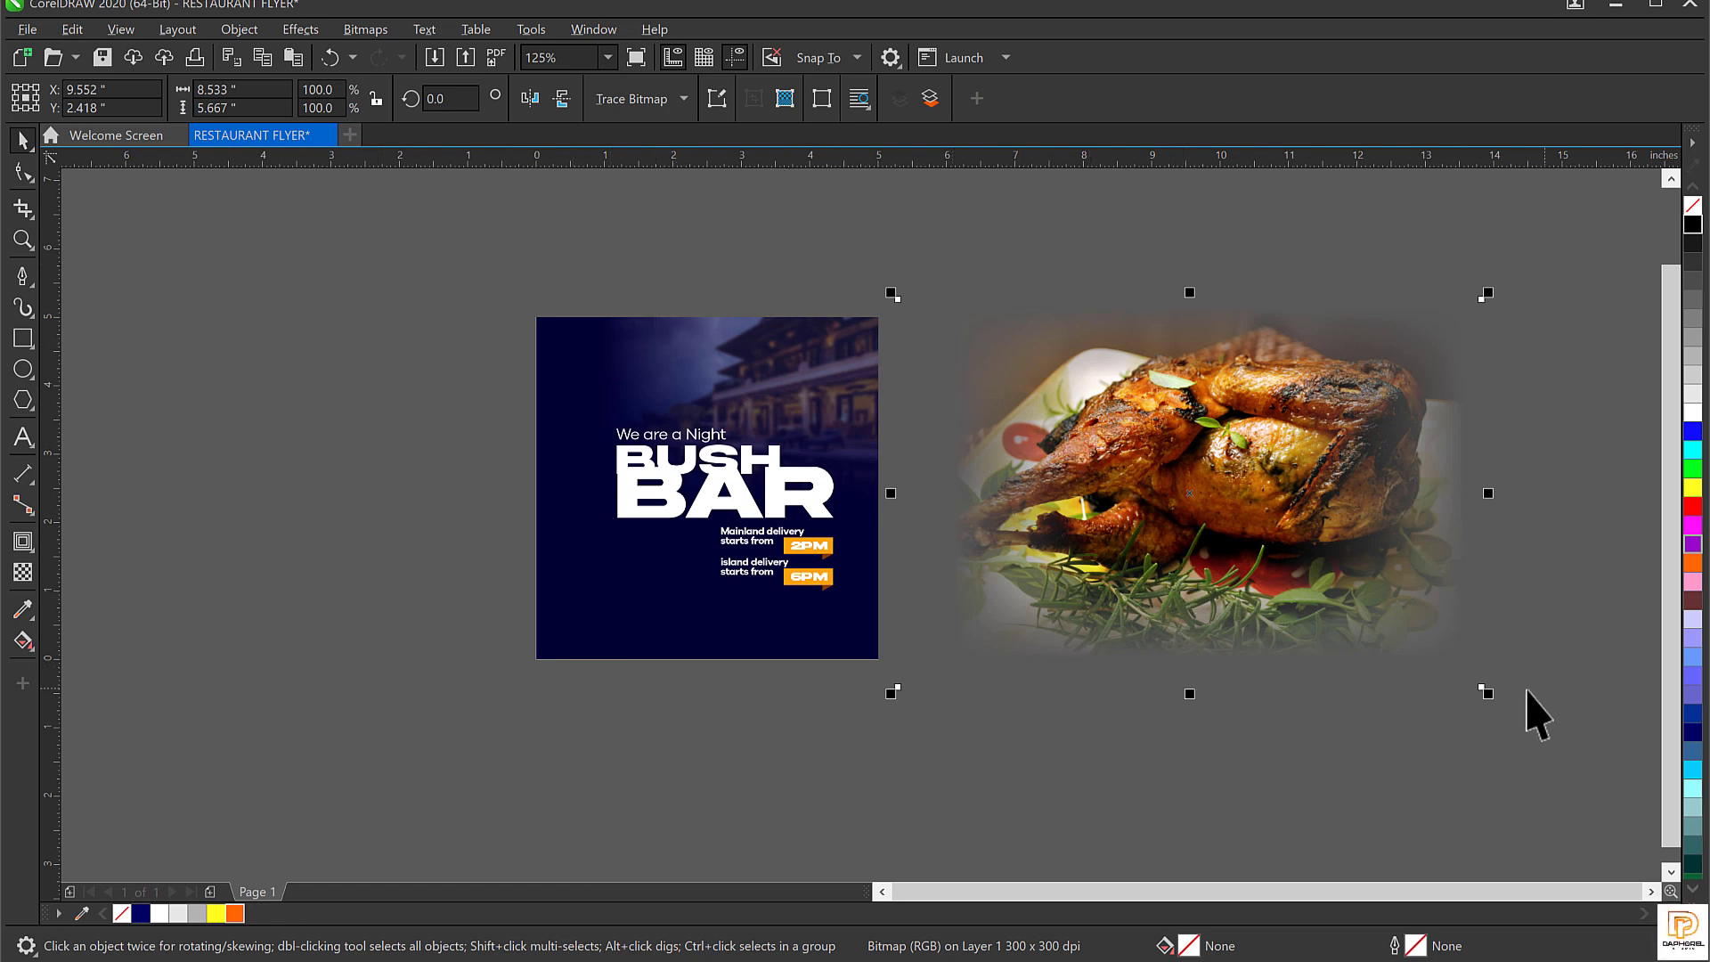
{"action": "left_click_drag", "start_coordinate": [1487, 701], "coordinate": [1098, 593]}
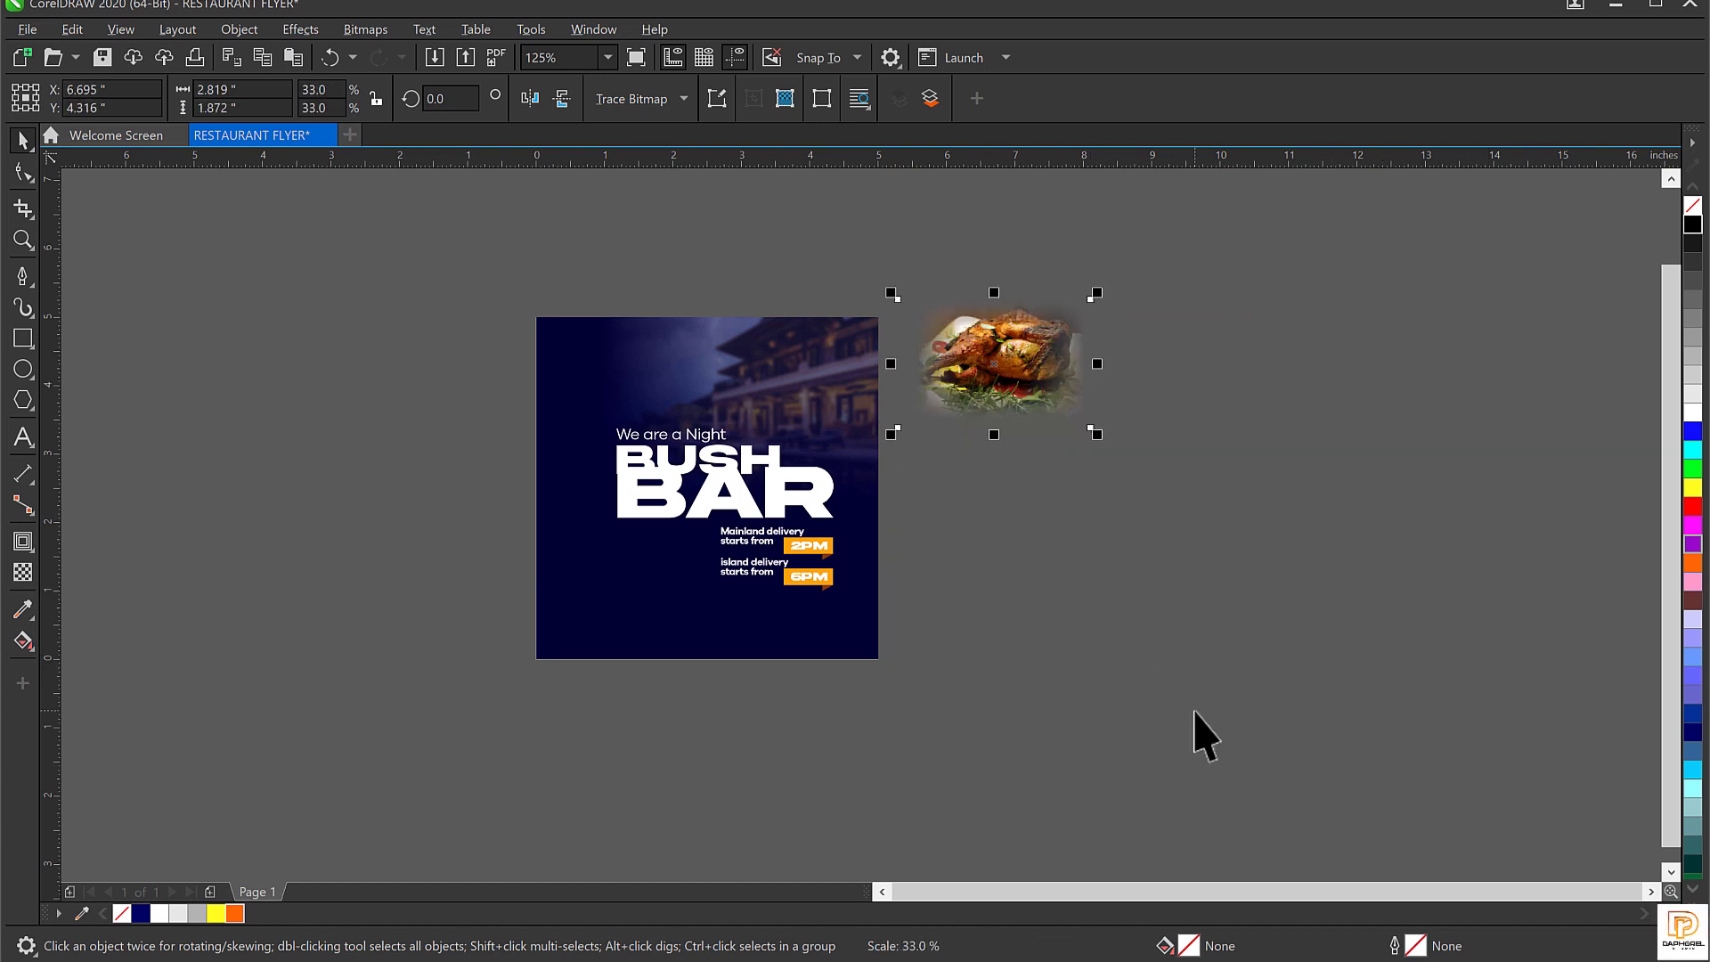
Move the guinea fowl photo onto the flyer's lower left, beneath the BUSH BAR title, and scale it to about 36.6%.
{"action": "left_click_drag", "start_coordinate": [1046, 332], "coordinate": [664, 592]}
{"action": "scroll", "coordinate": [635, 551], "scroll_direction": "up", "scroll_amount": 1}
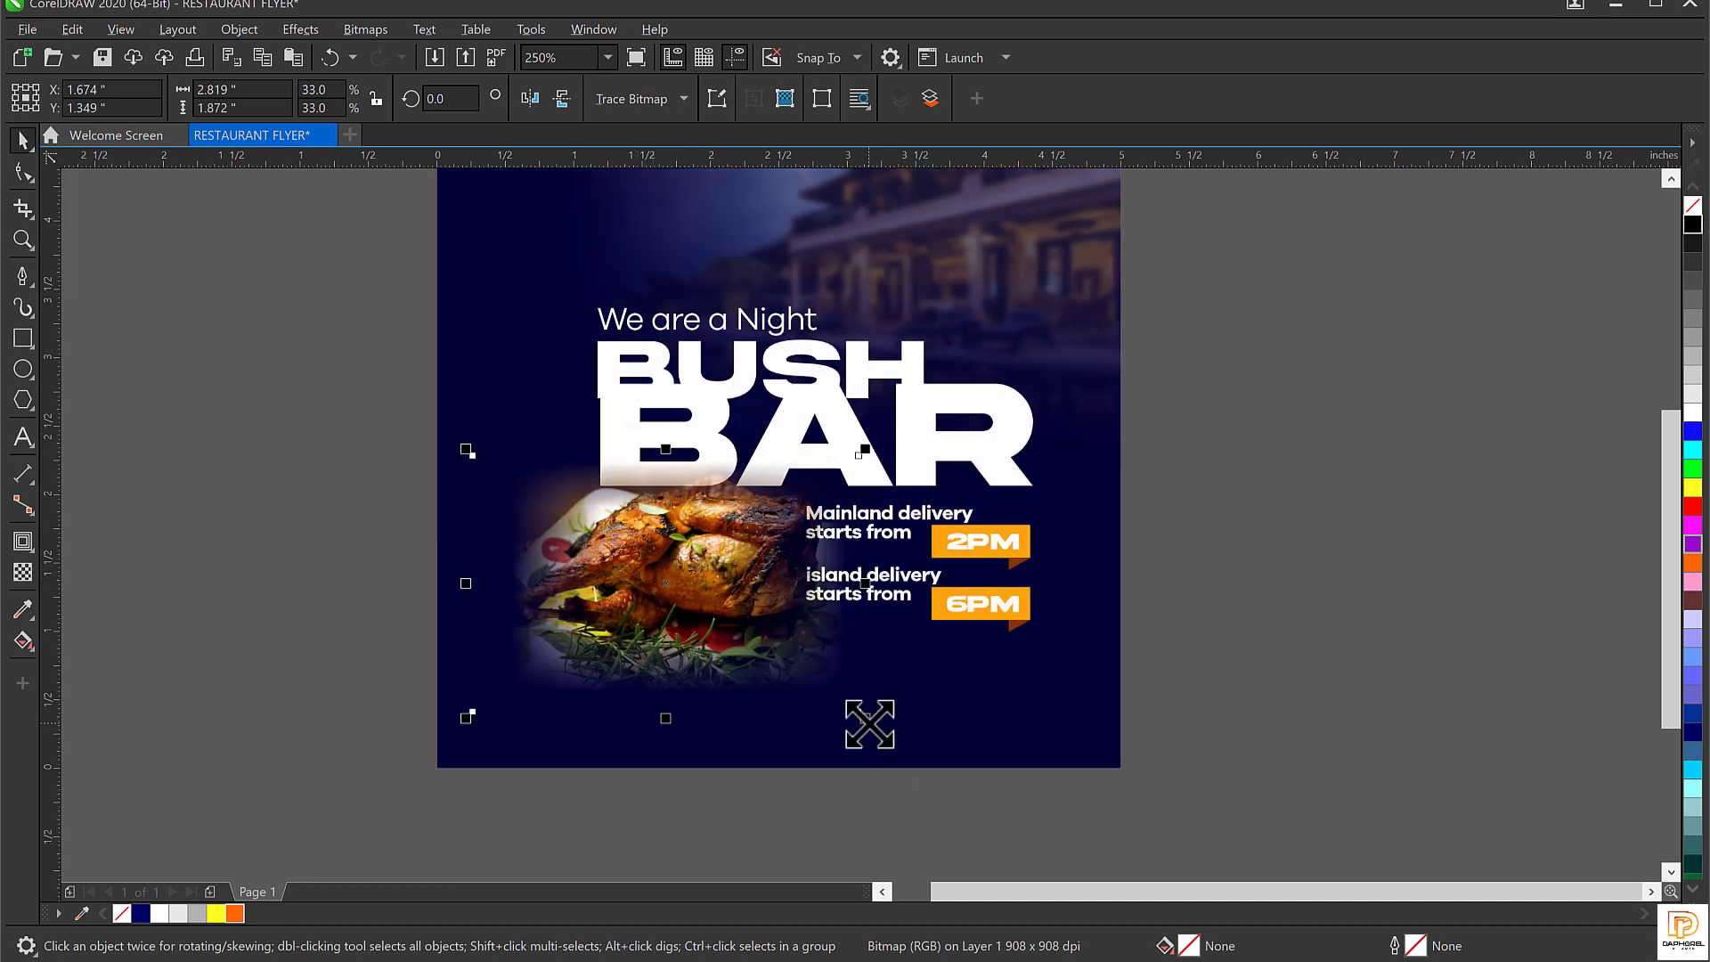
{"action": "left_click_drag", "start_coordinate": [869, 723], "coordinate": [907, 737]}
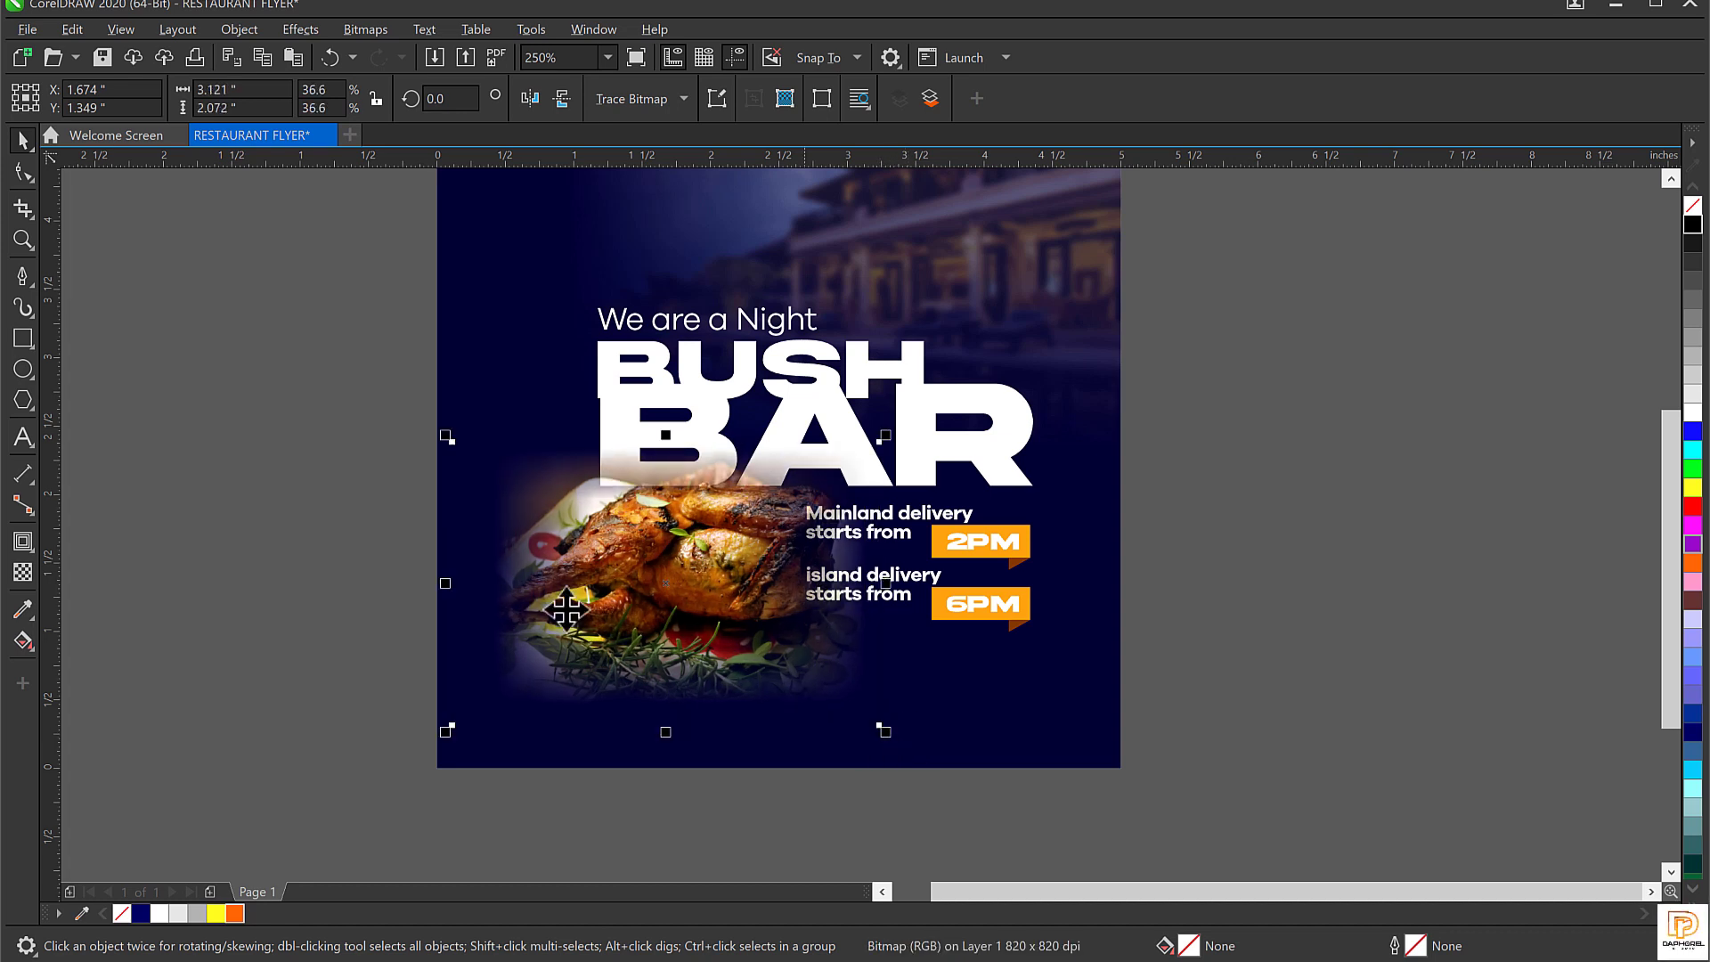
{"action": "scroll", "coordinate": [647, 575], "scroll_direction": "down", "scroll_amount": 2}
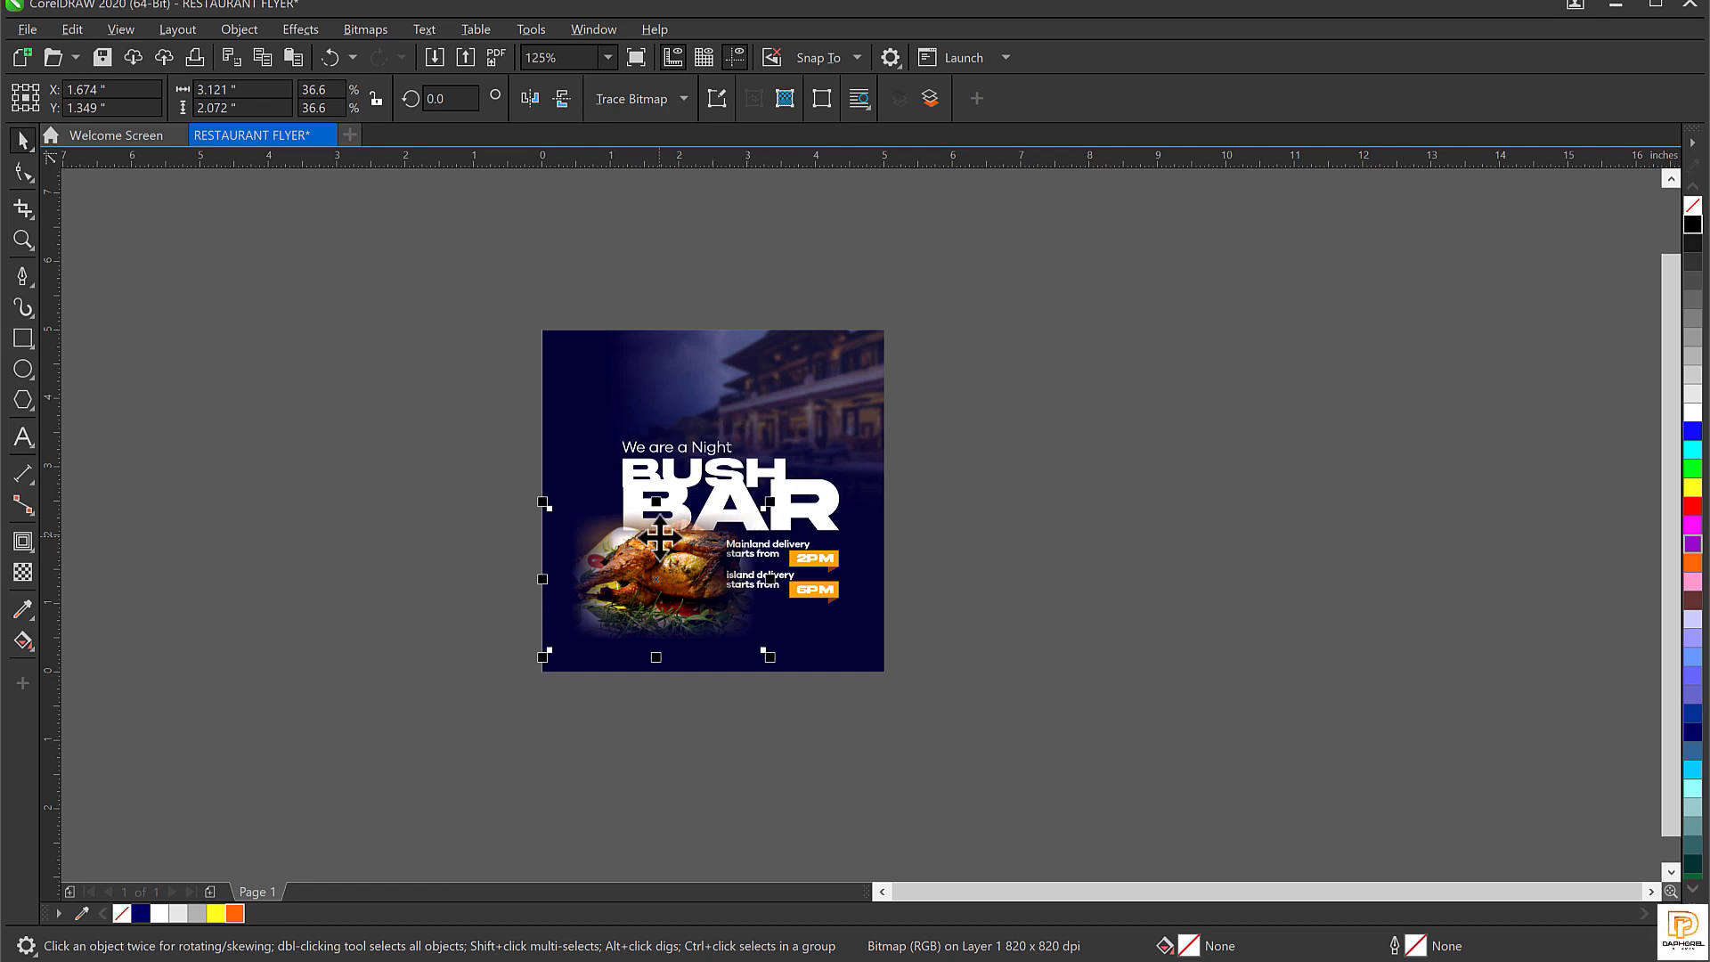
{"action": "scroll", "coordinate": [708, 392], "scroll_direction": "up", "scroll_amount": 2}
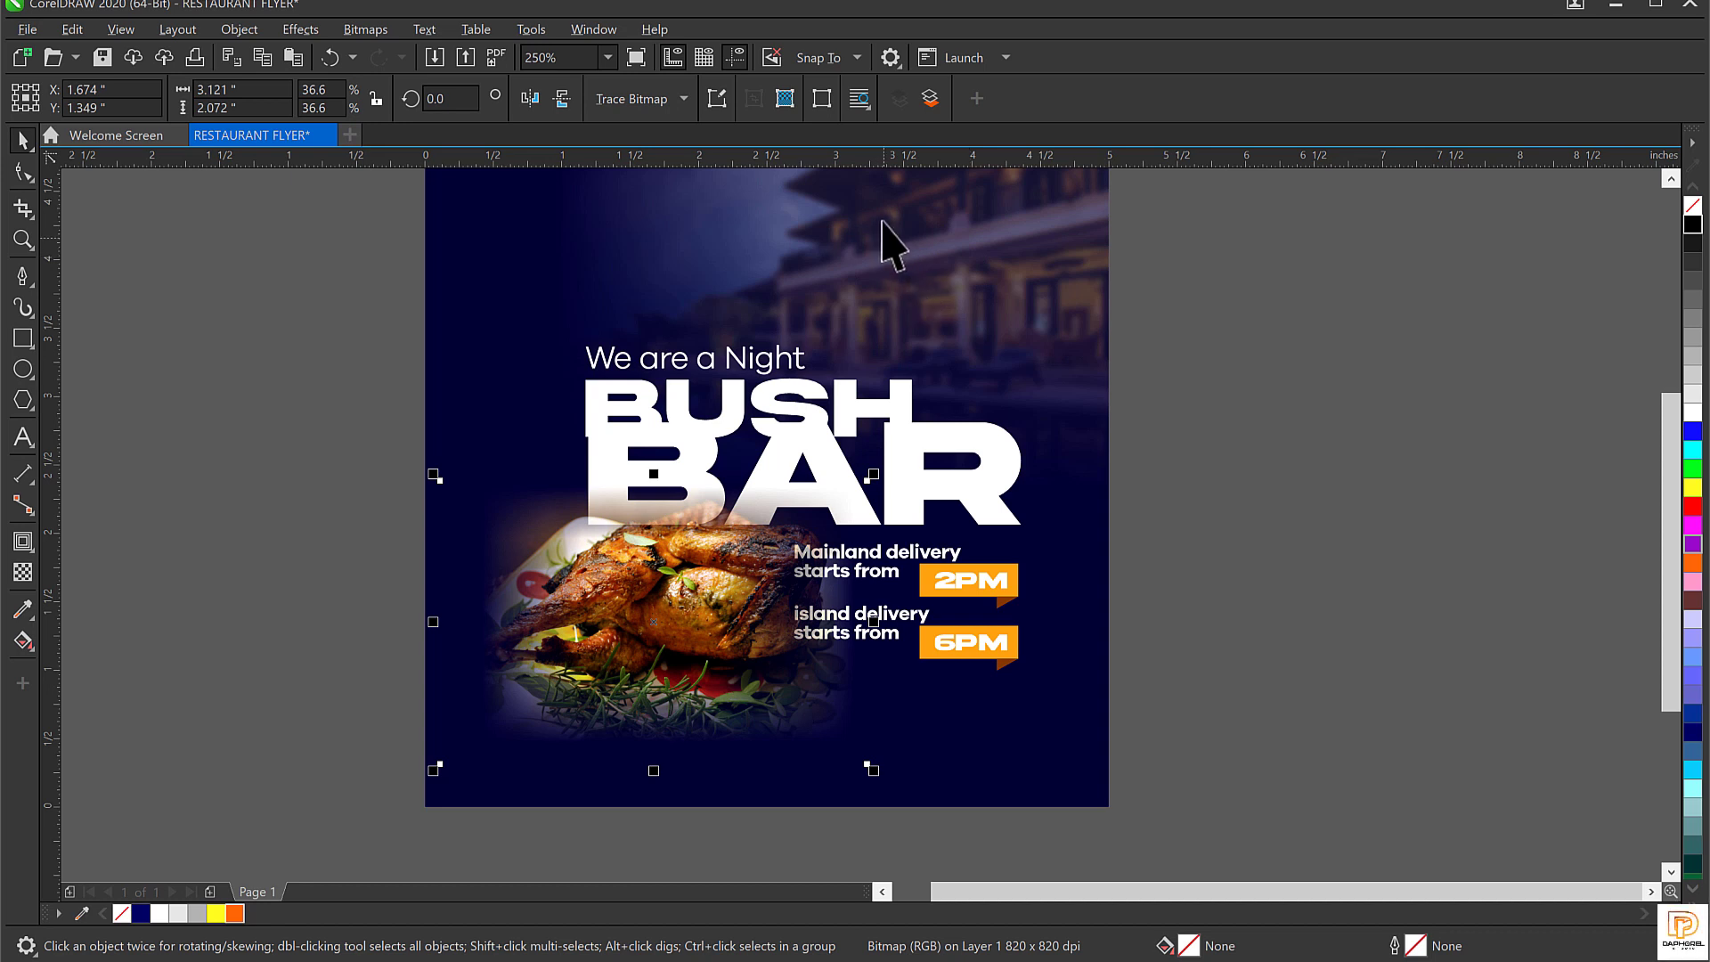
{"action": "left_click", "coordinate": [968, 254]}
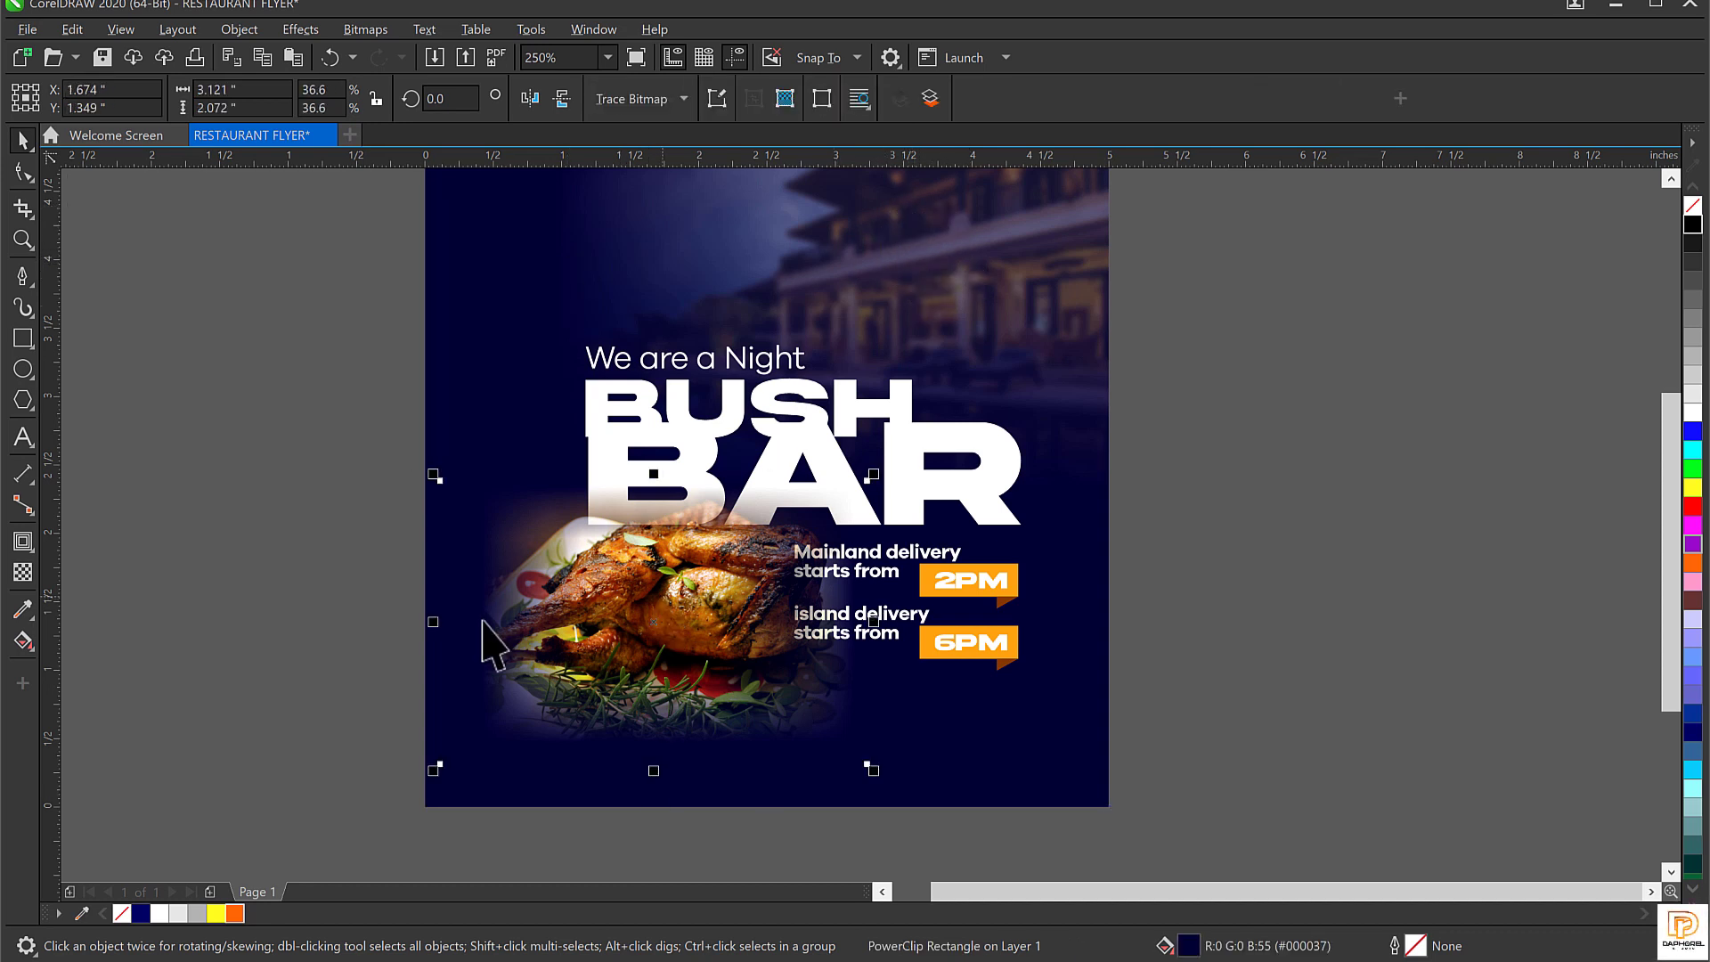
{"action": "left_click", "coordinate": [708, 557]}
{"action": "left_click_drag", "start_coordinate": [704, 579], "coordinate": [1171, 547]}
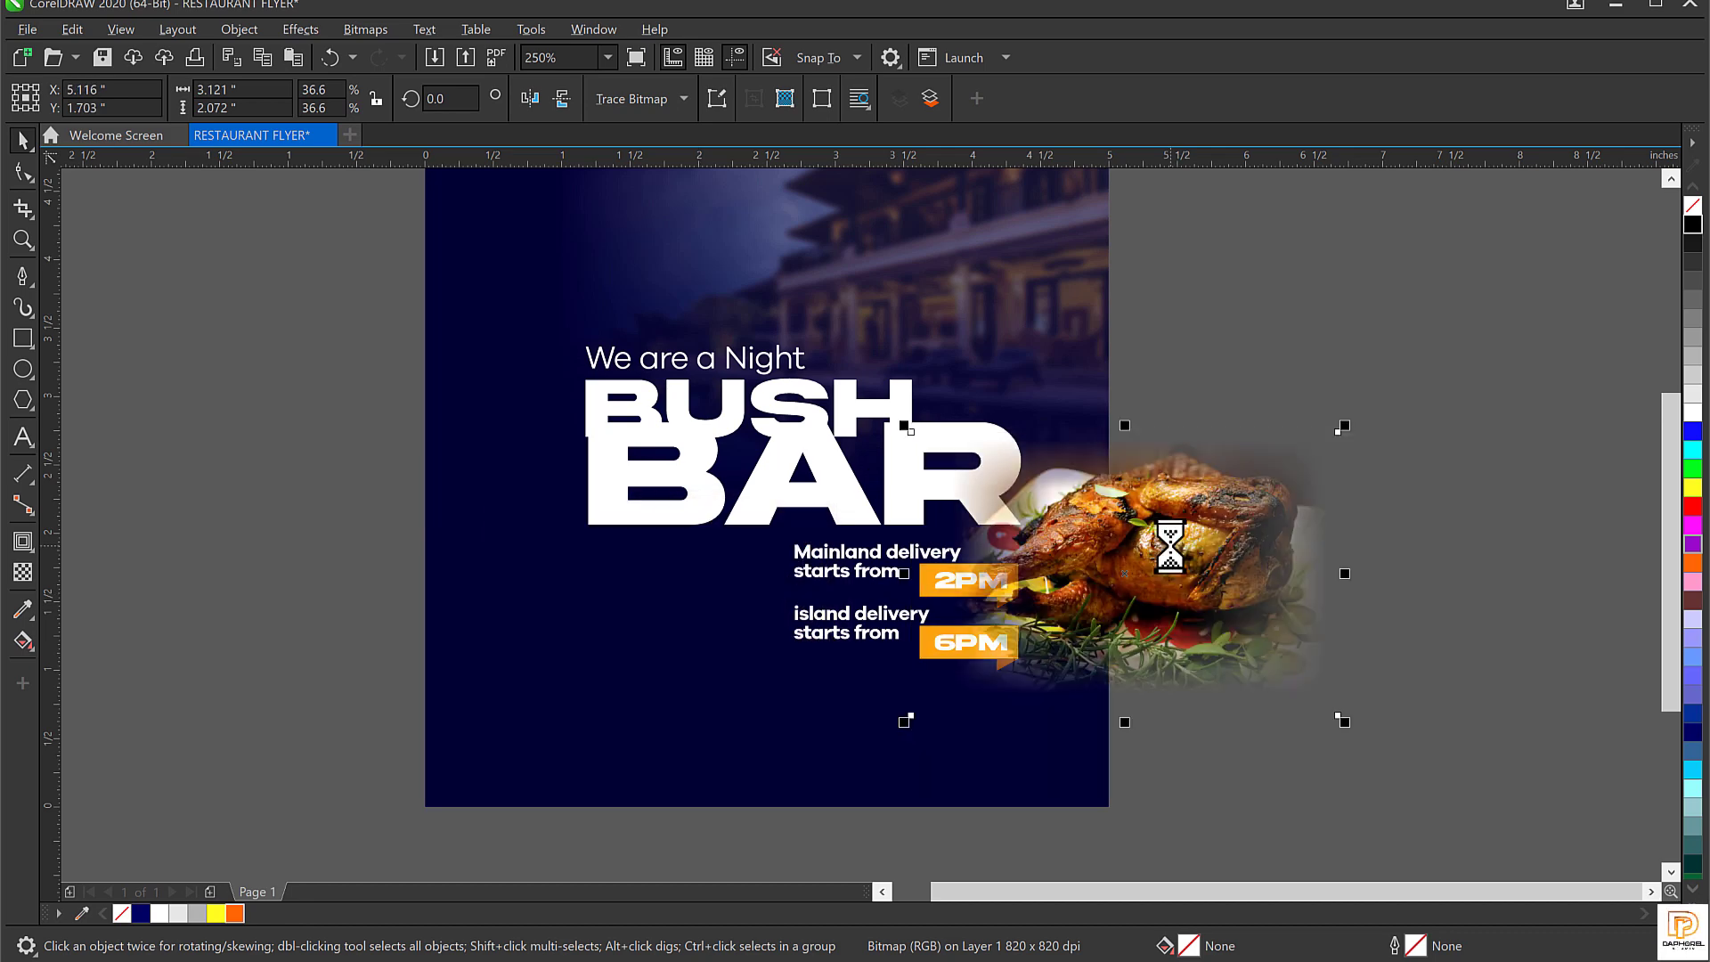
{"action": "key", "text": "ctrl+z"}
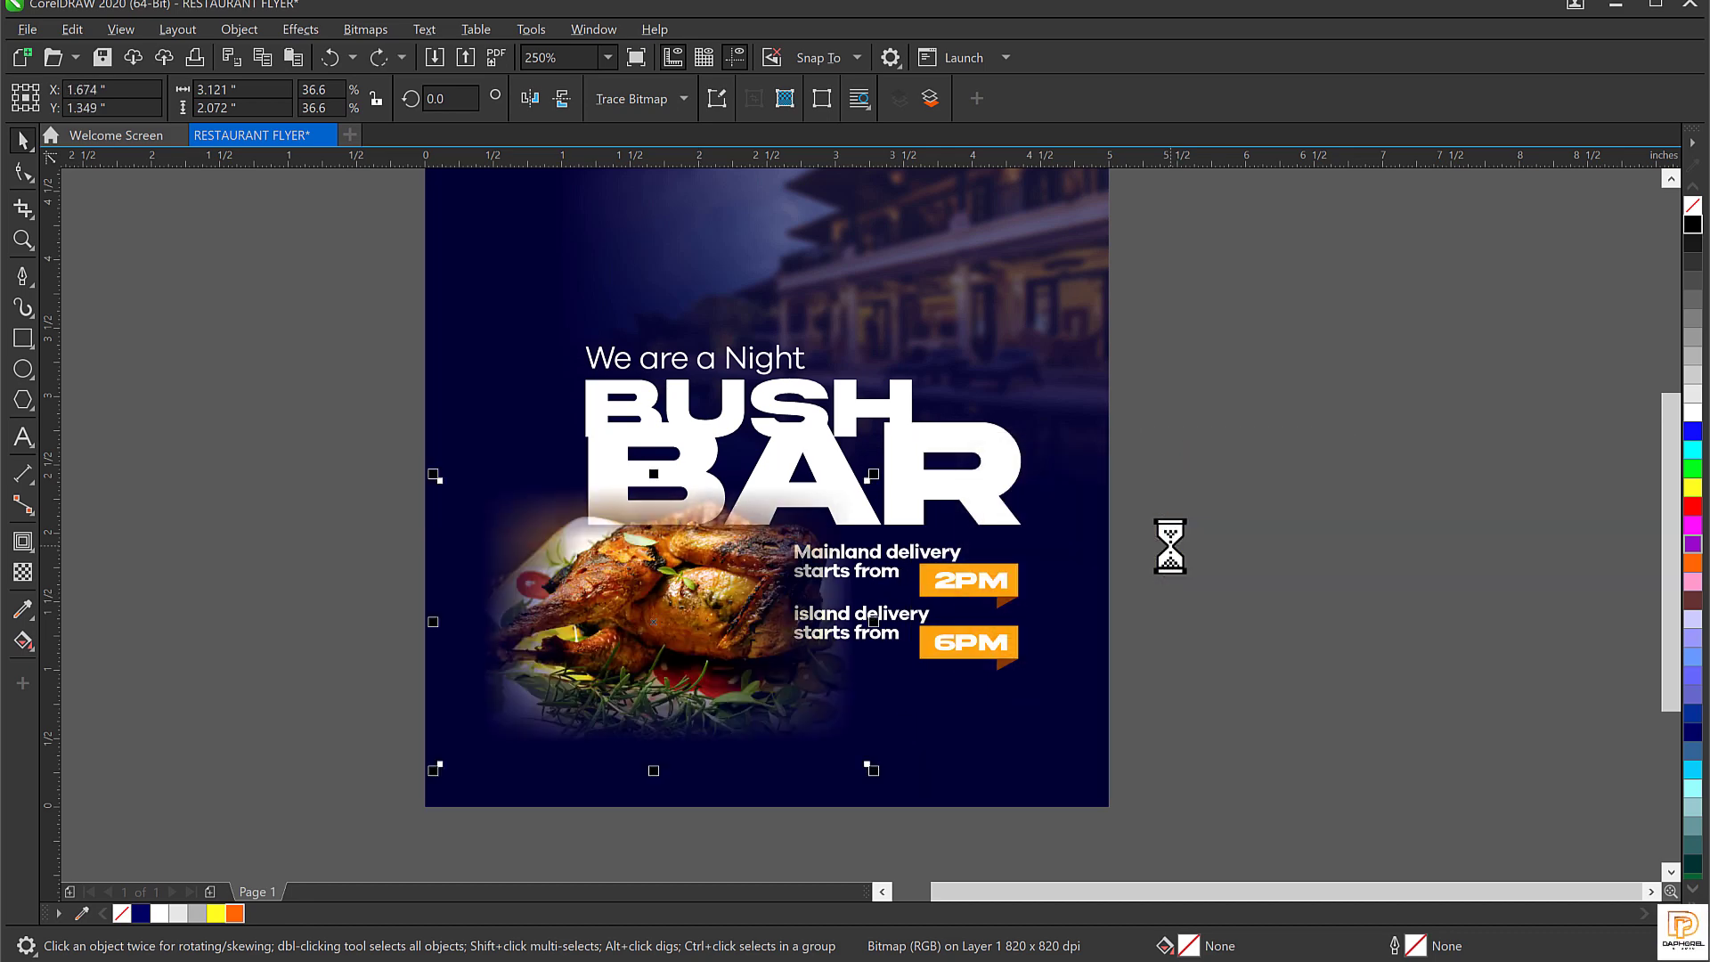
Cut the guinea fowl photo, paste it inside the navy background's PowerClip, and shift it slightly right and down, clear of the title.
{"action": "key", "text": "ctrl+x"}
{"action": "double_click", "coordinate": [840, 283]}
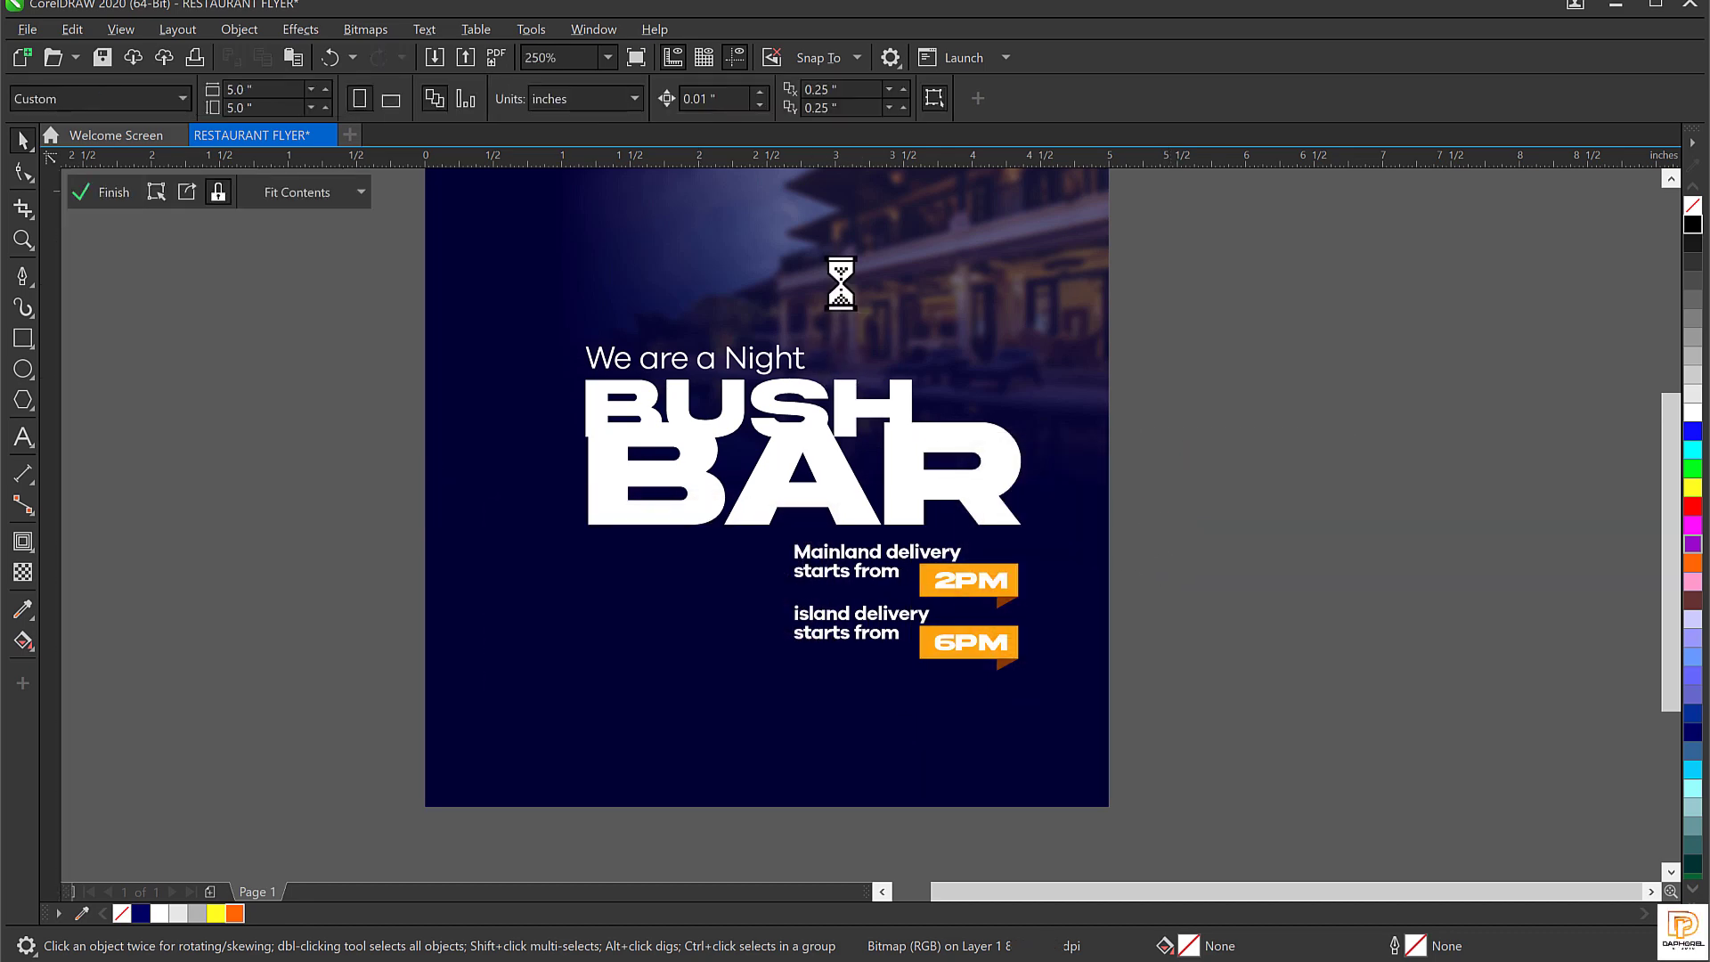
{"action": "key", "text": "ctrl+v"}
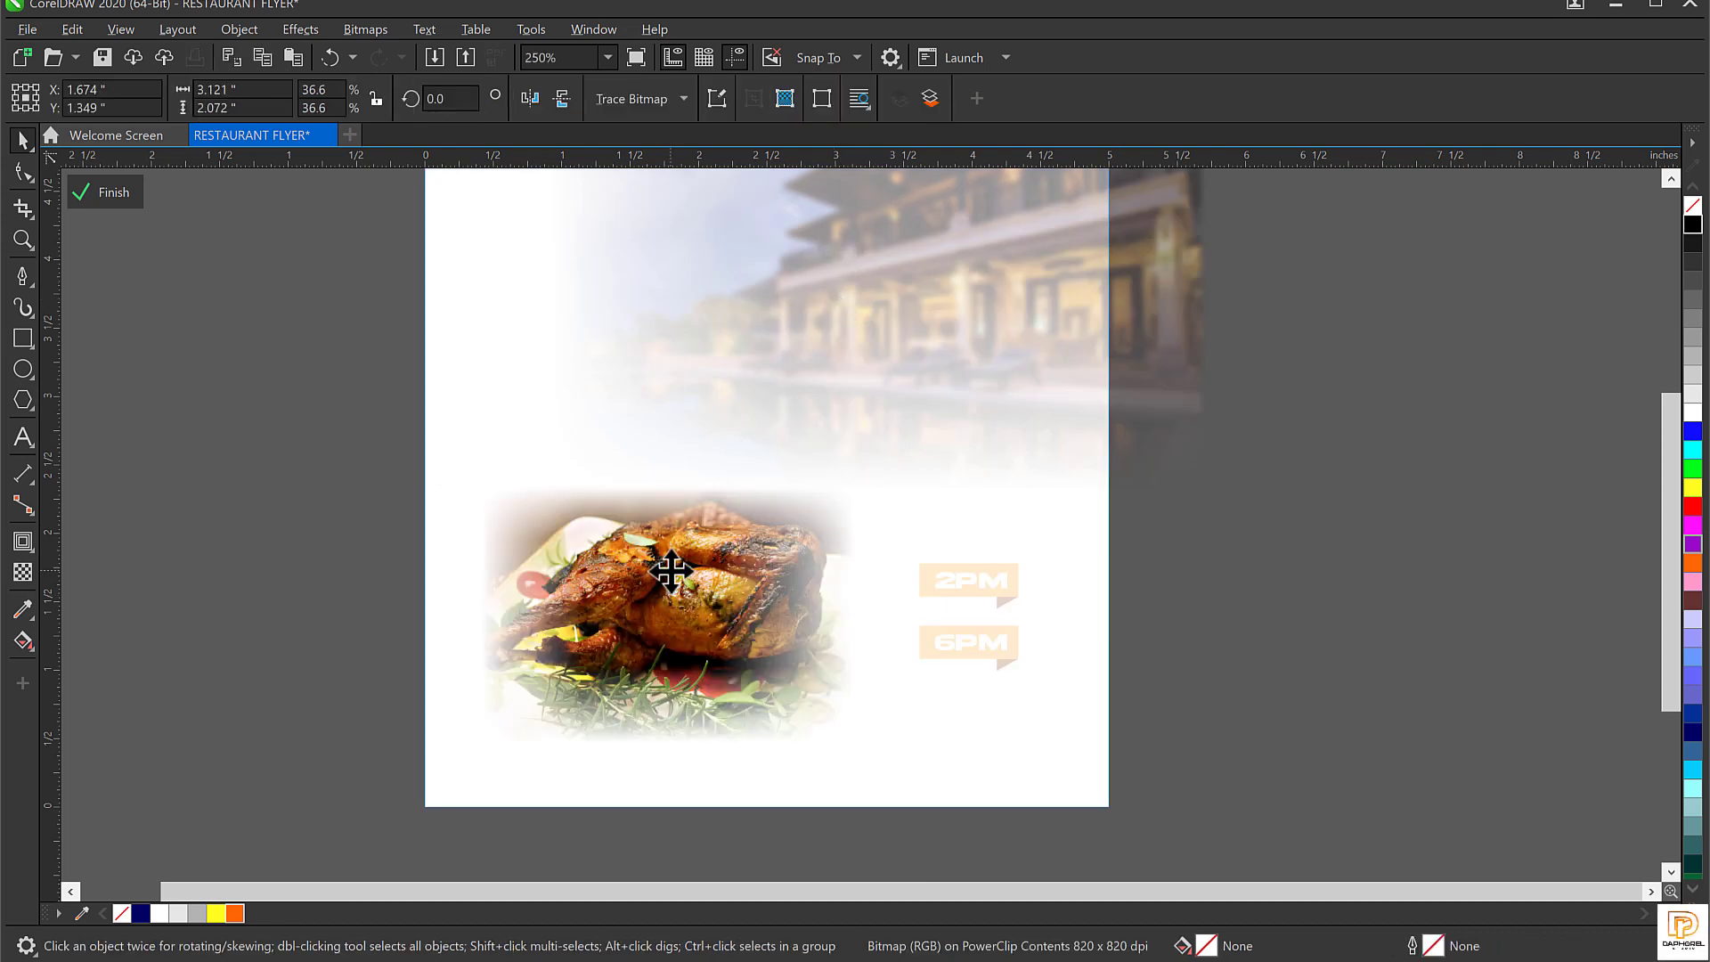
{"action": "left_click_drag", "start_coordinate": [670, 571], "coordinate": [744, 616]}
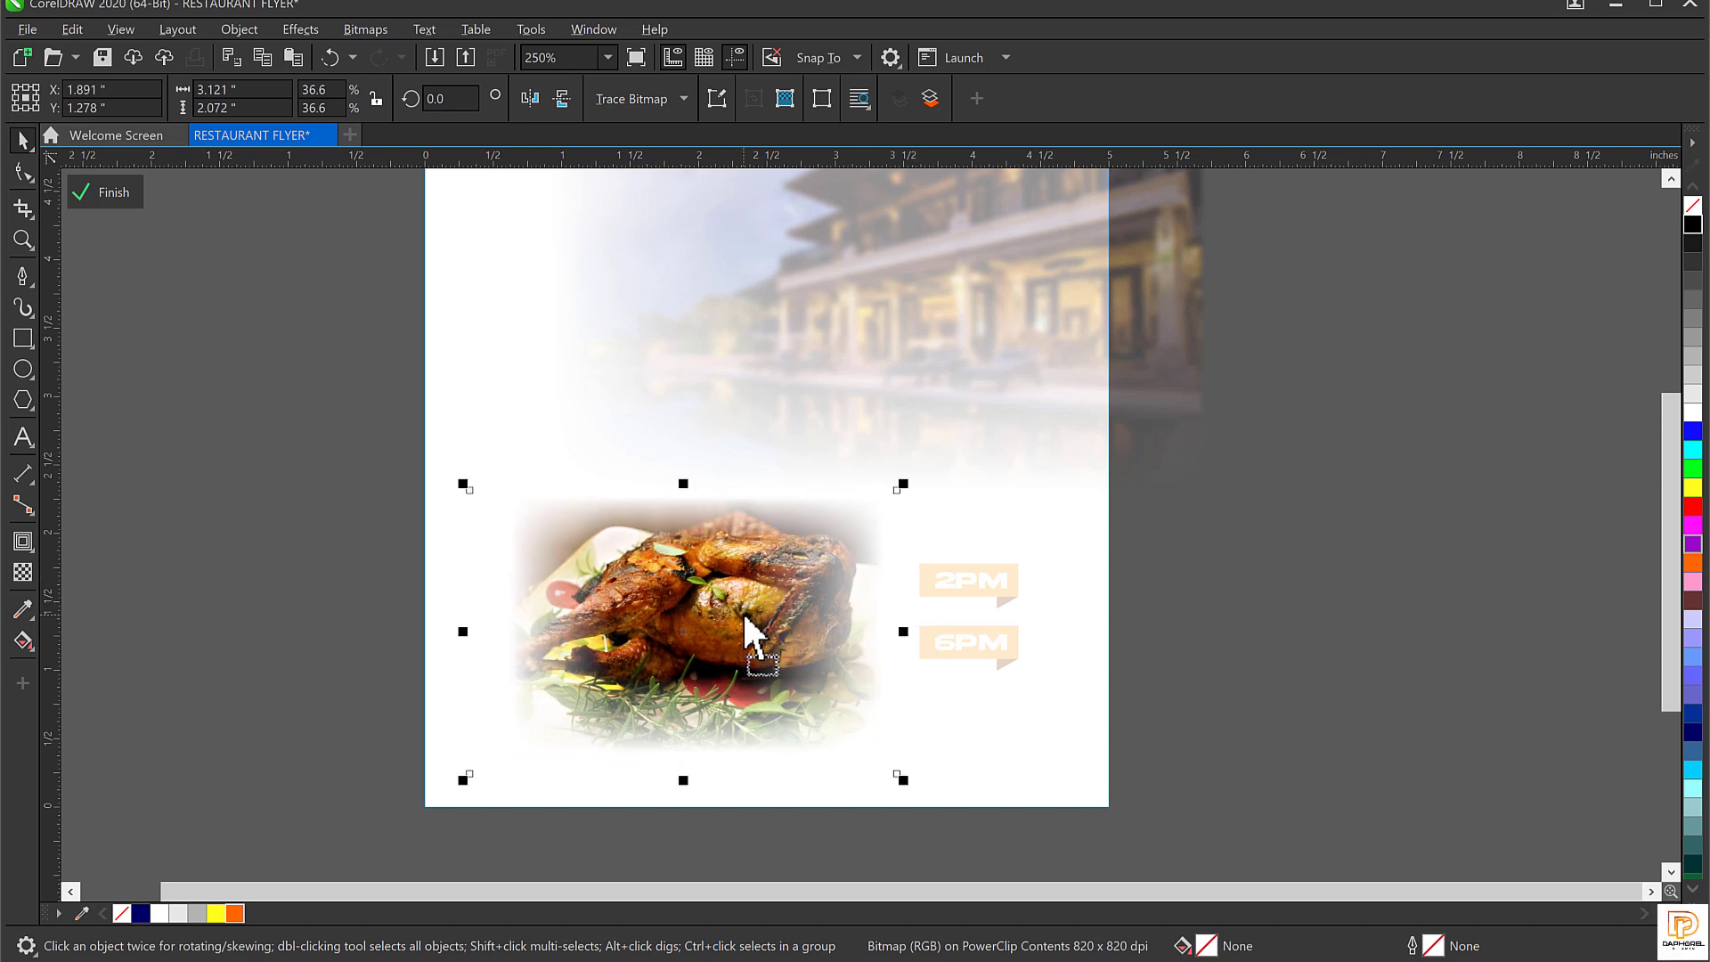
{"action": "left_click", "coordinate": [1492, 422], "text": "ctrl"}
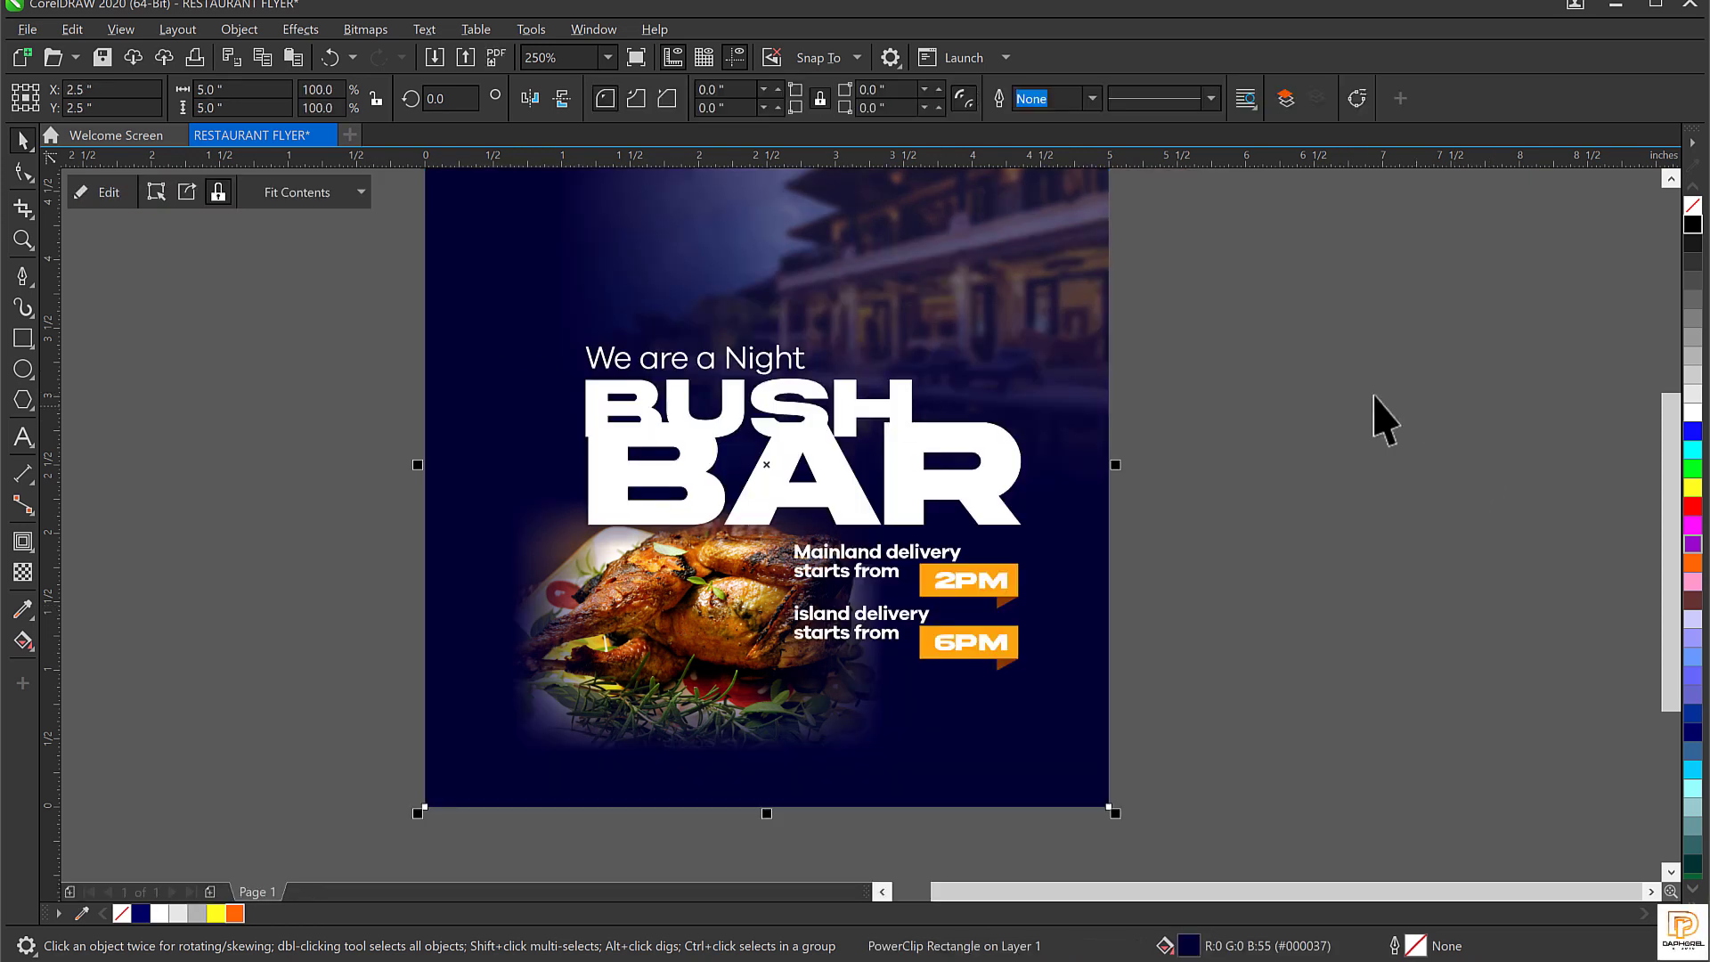
{"action": "left_click", "coordinate": [1320, 402]}
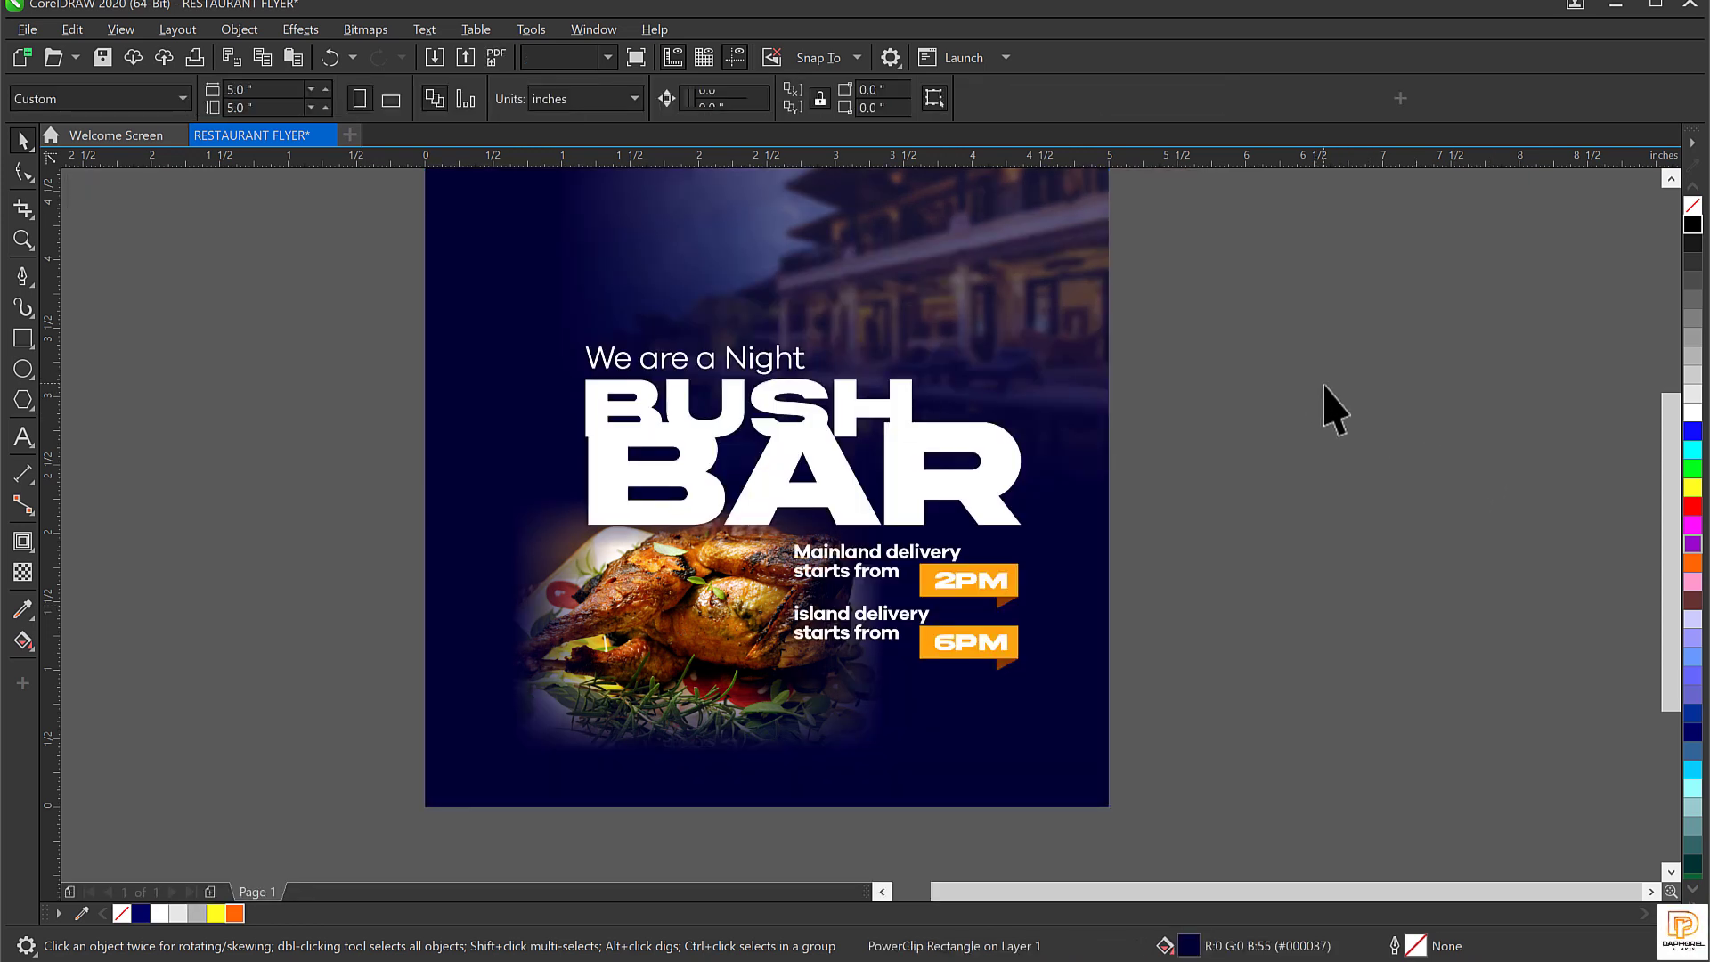
Draw a closed four-sided Pen shape about 2.97 by 2.58 inches over the flyer's lower-left corner, with its inner corner on the guinea fowl.
{"action": "left_click", "coordinate": [773, 407]}
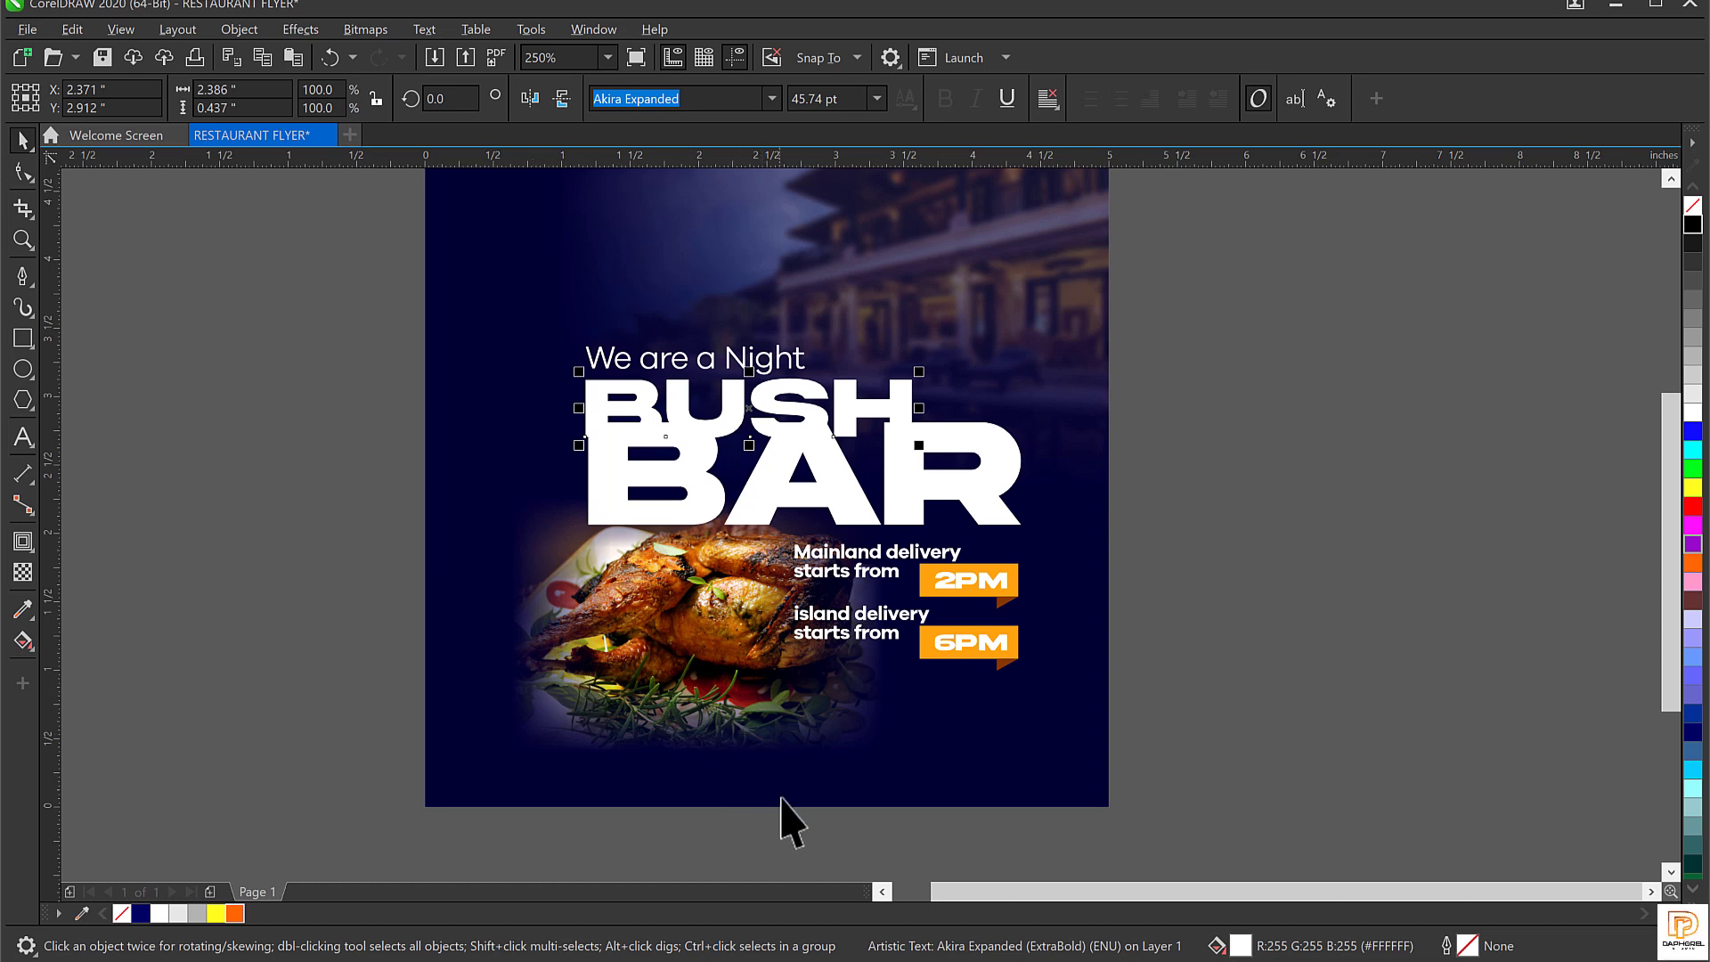
{"action": "left_click", "coordinate": [24, 269]}
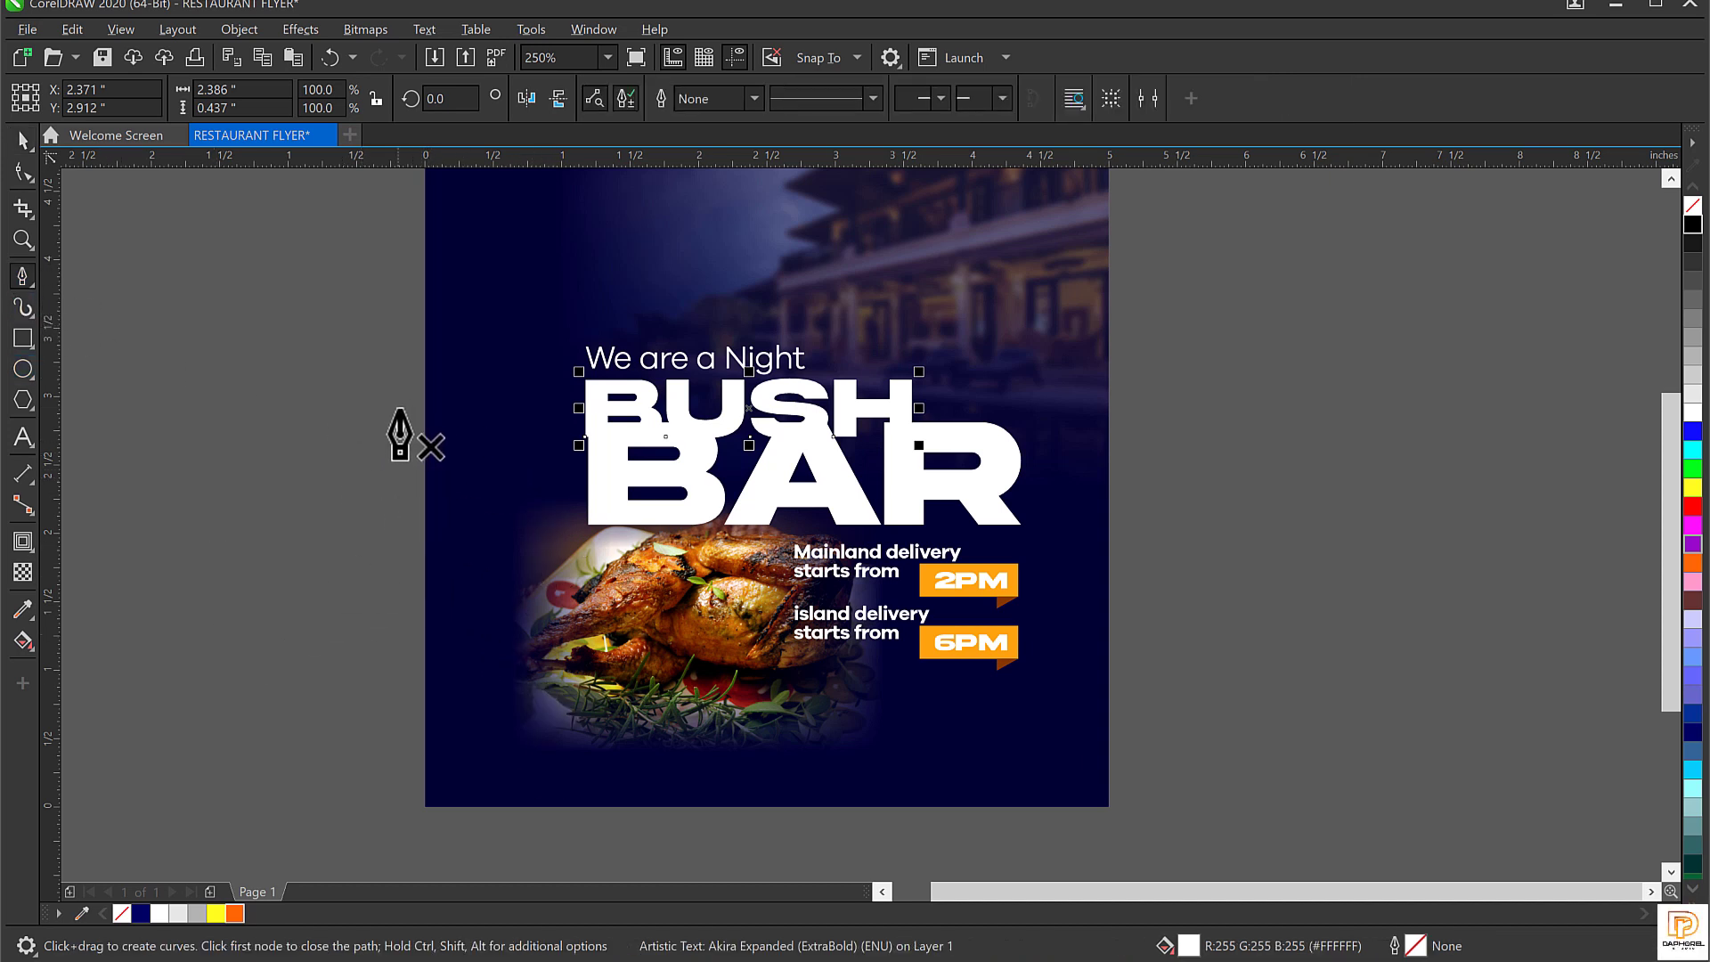
{"action": "left_click", "coordinate": [423, 807]}
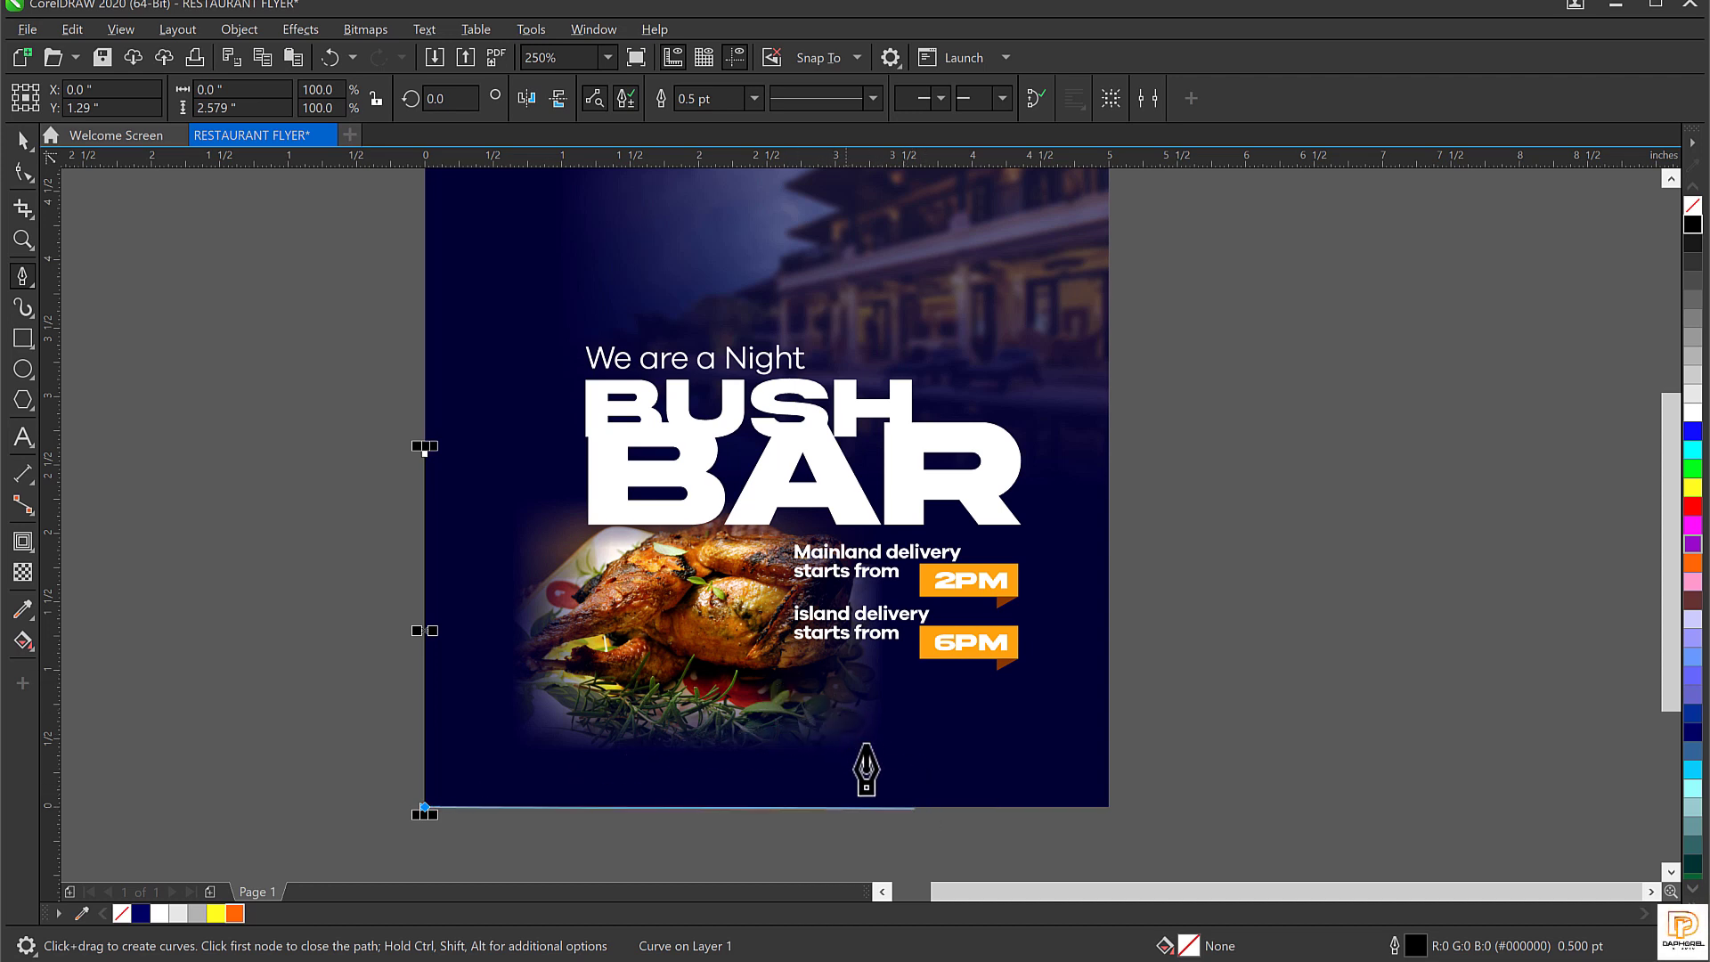
{"action": "left_click", "coordinate": [830, 807]}
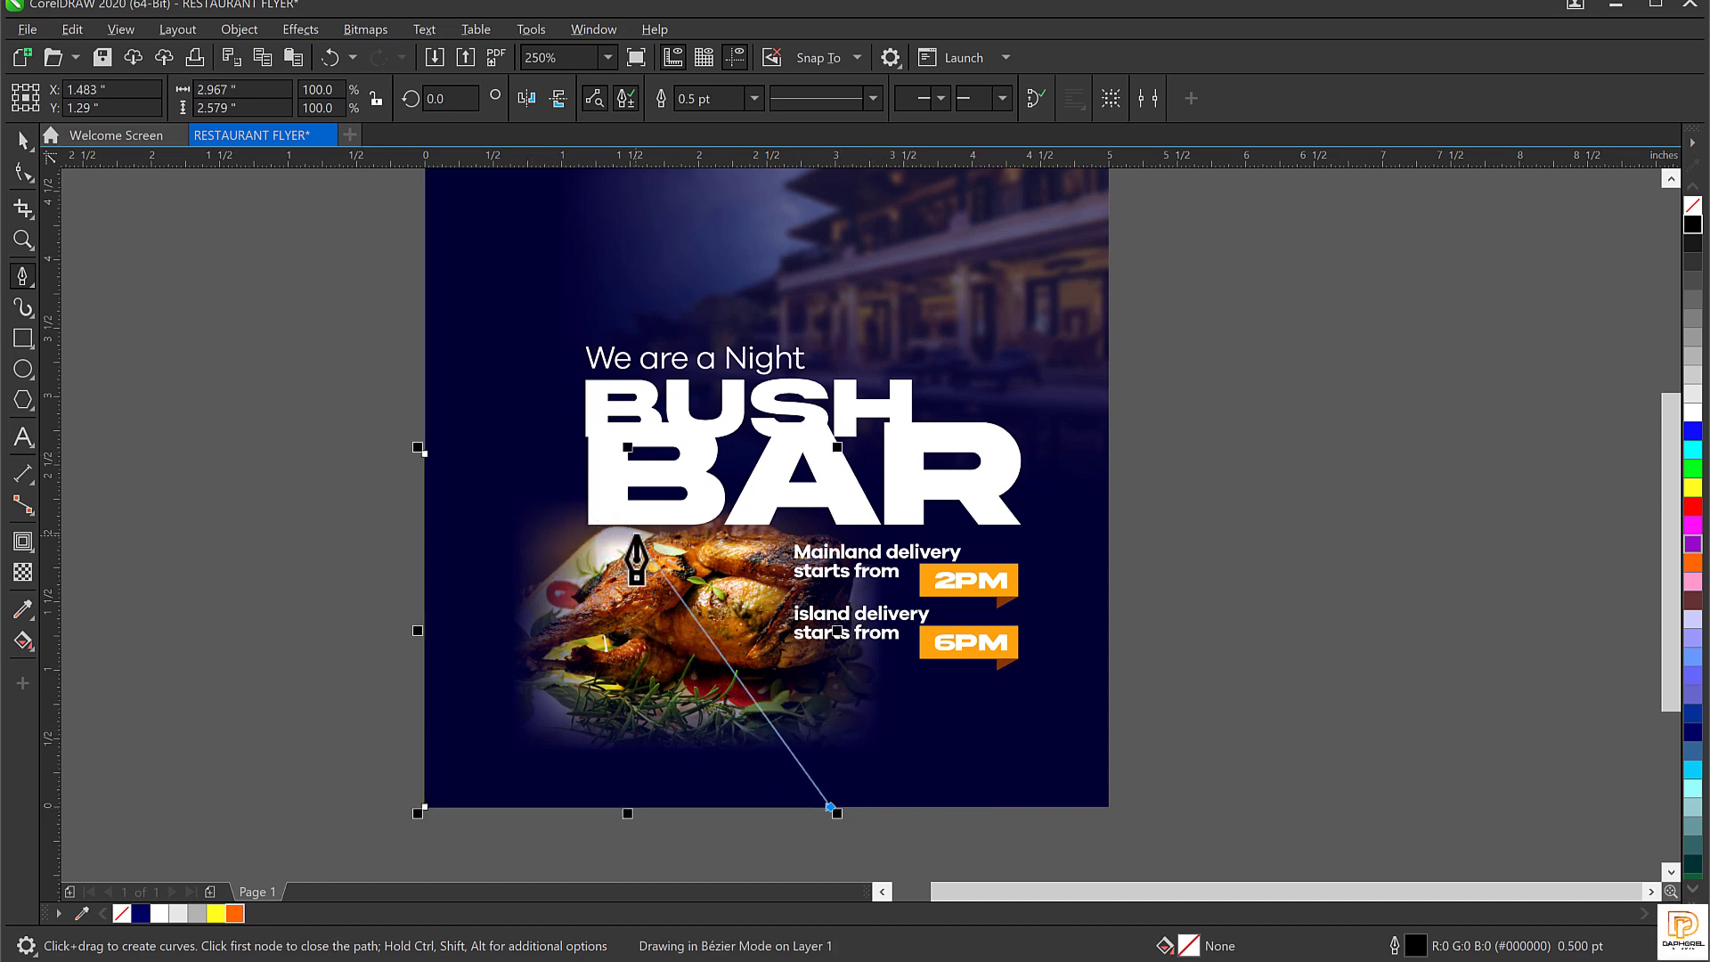
{"action": "left_click", "coordinate": [676, 557]}
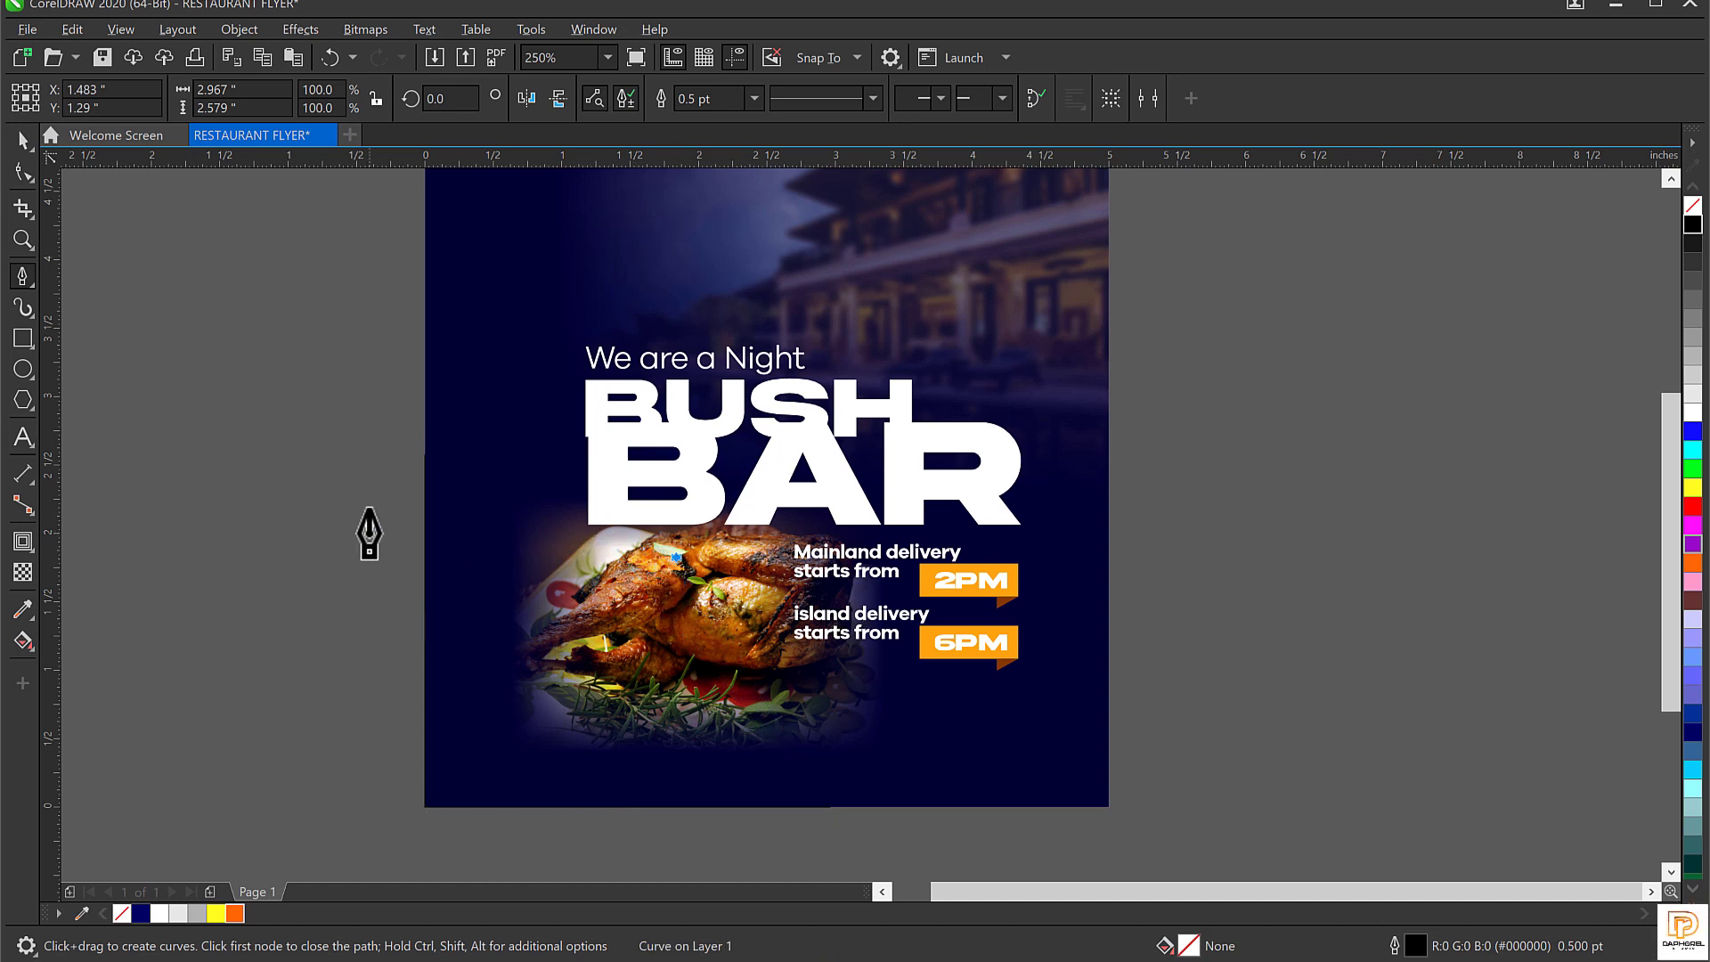
{"action": "left_click", "coordinate": [424, 453]}
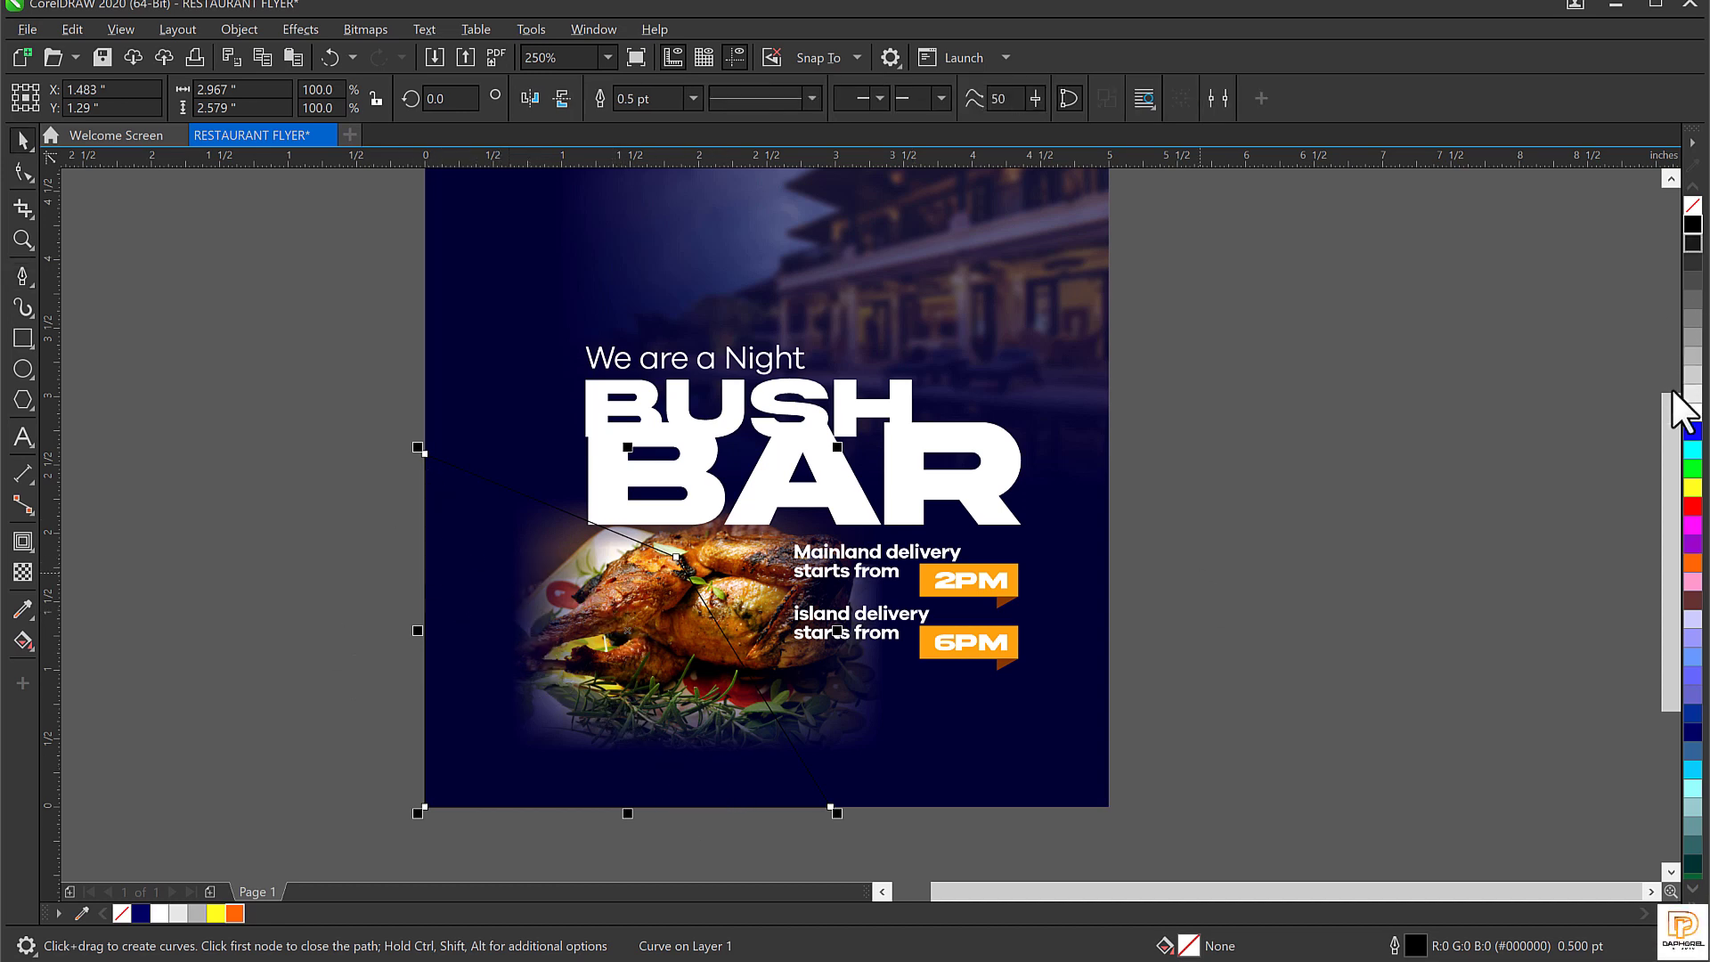
{"action": "key", "text": "space"}
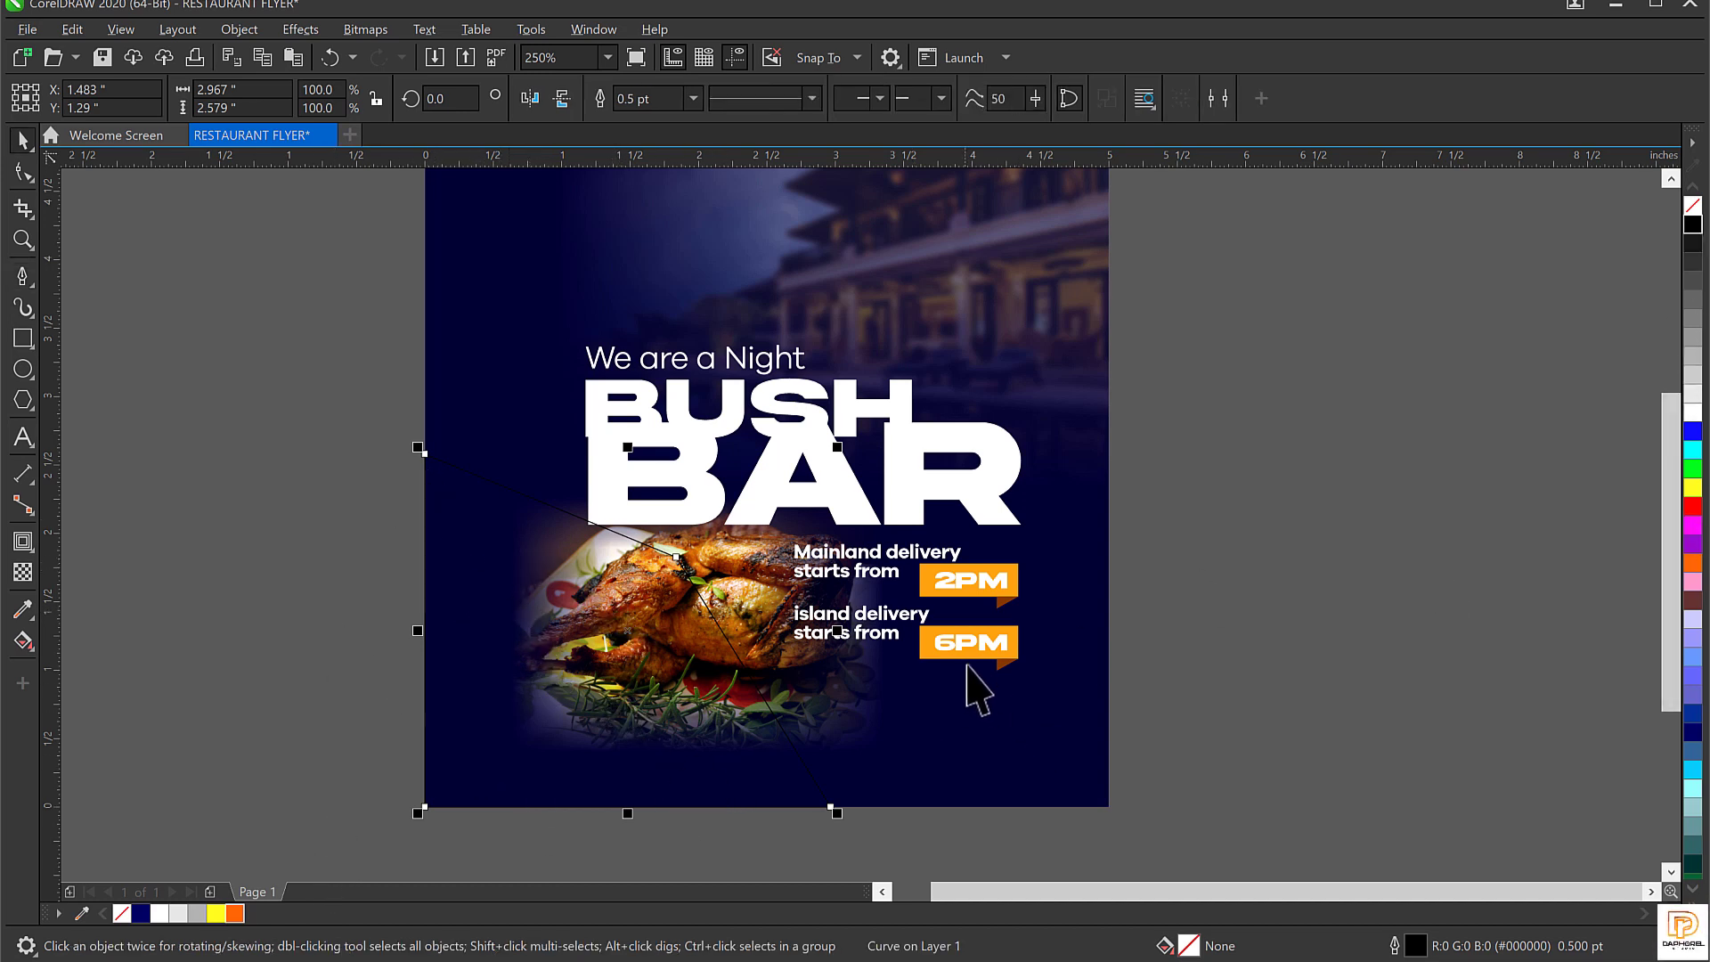
Fill the four-sided corner shape with the orange #FFA400 sampled from the 6PM label.
{"action": "left_click", "coordinate": [929, 643]}
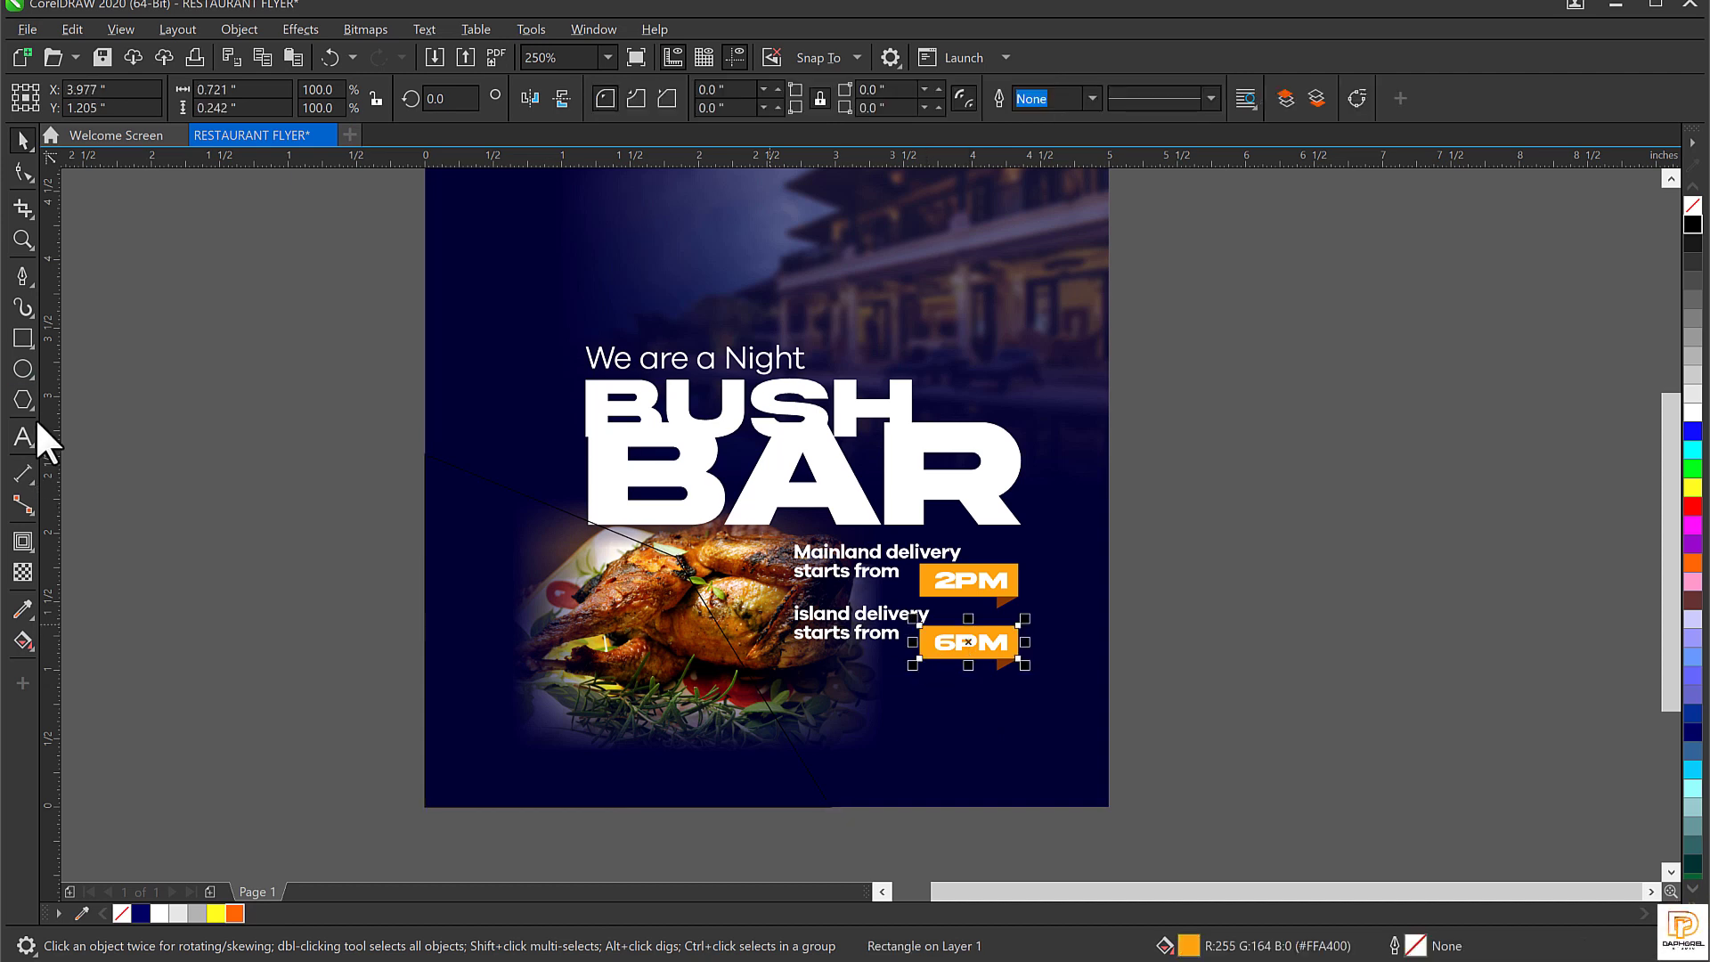
{"action": "left_click", "coordinate": [21, 610]}
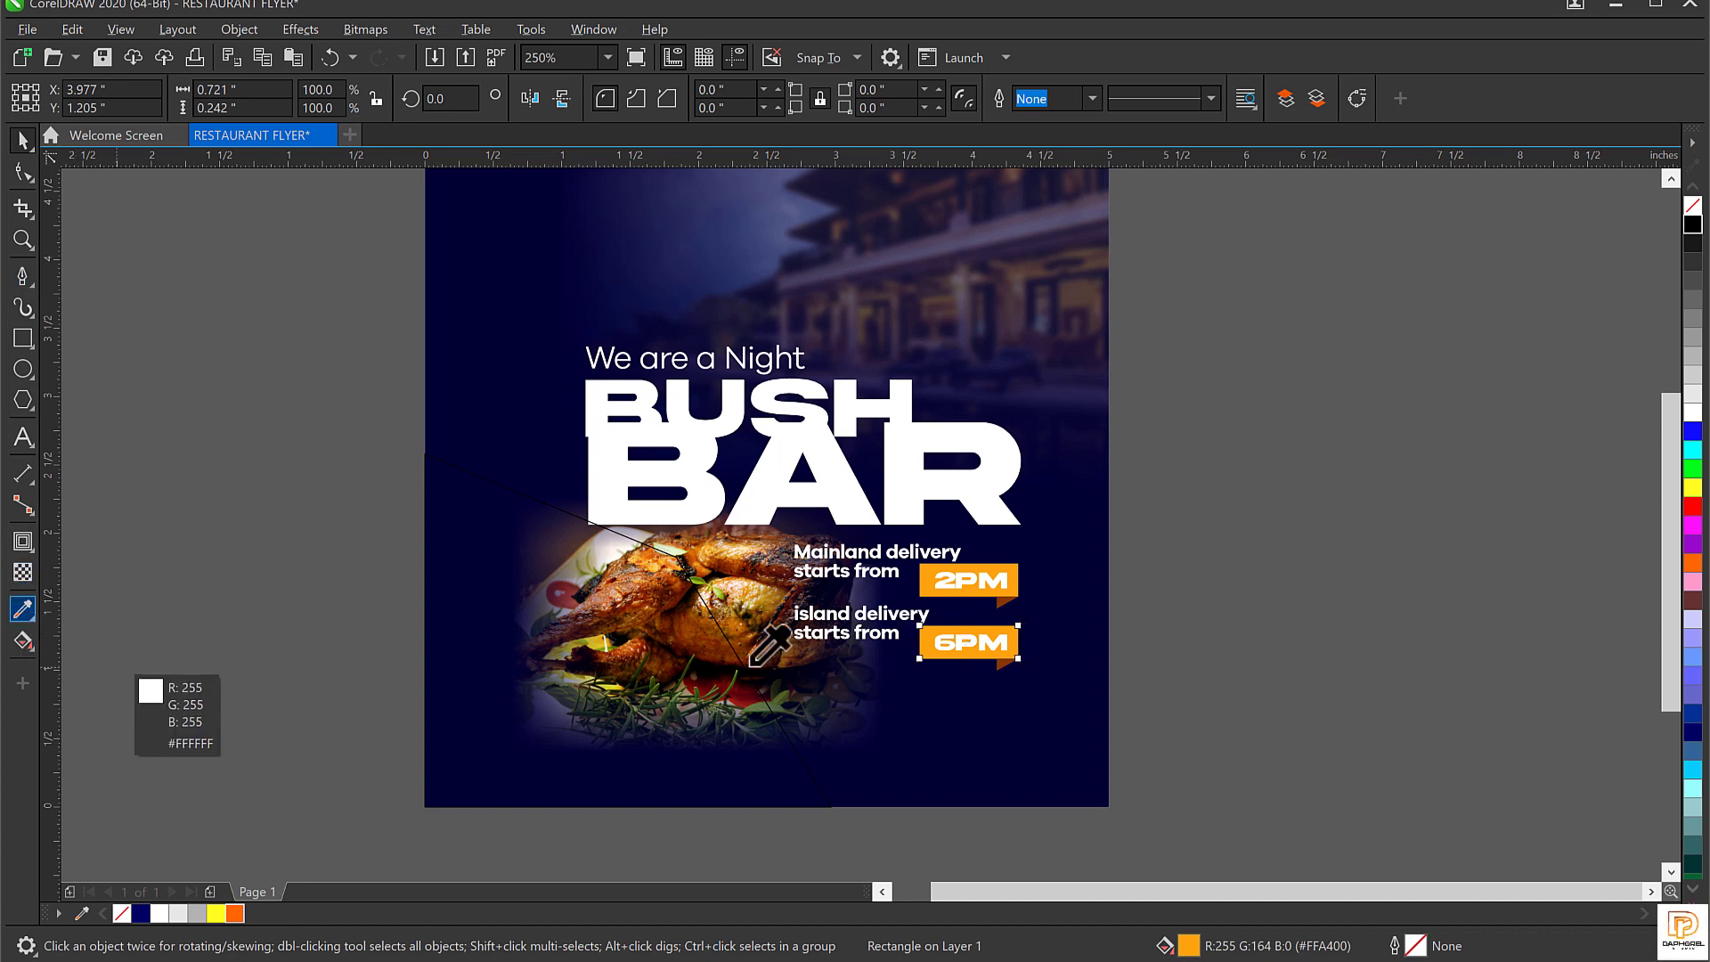
{"action": "left_click", "coordinate": [933, 649]}
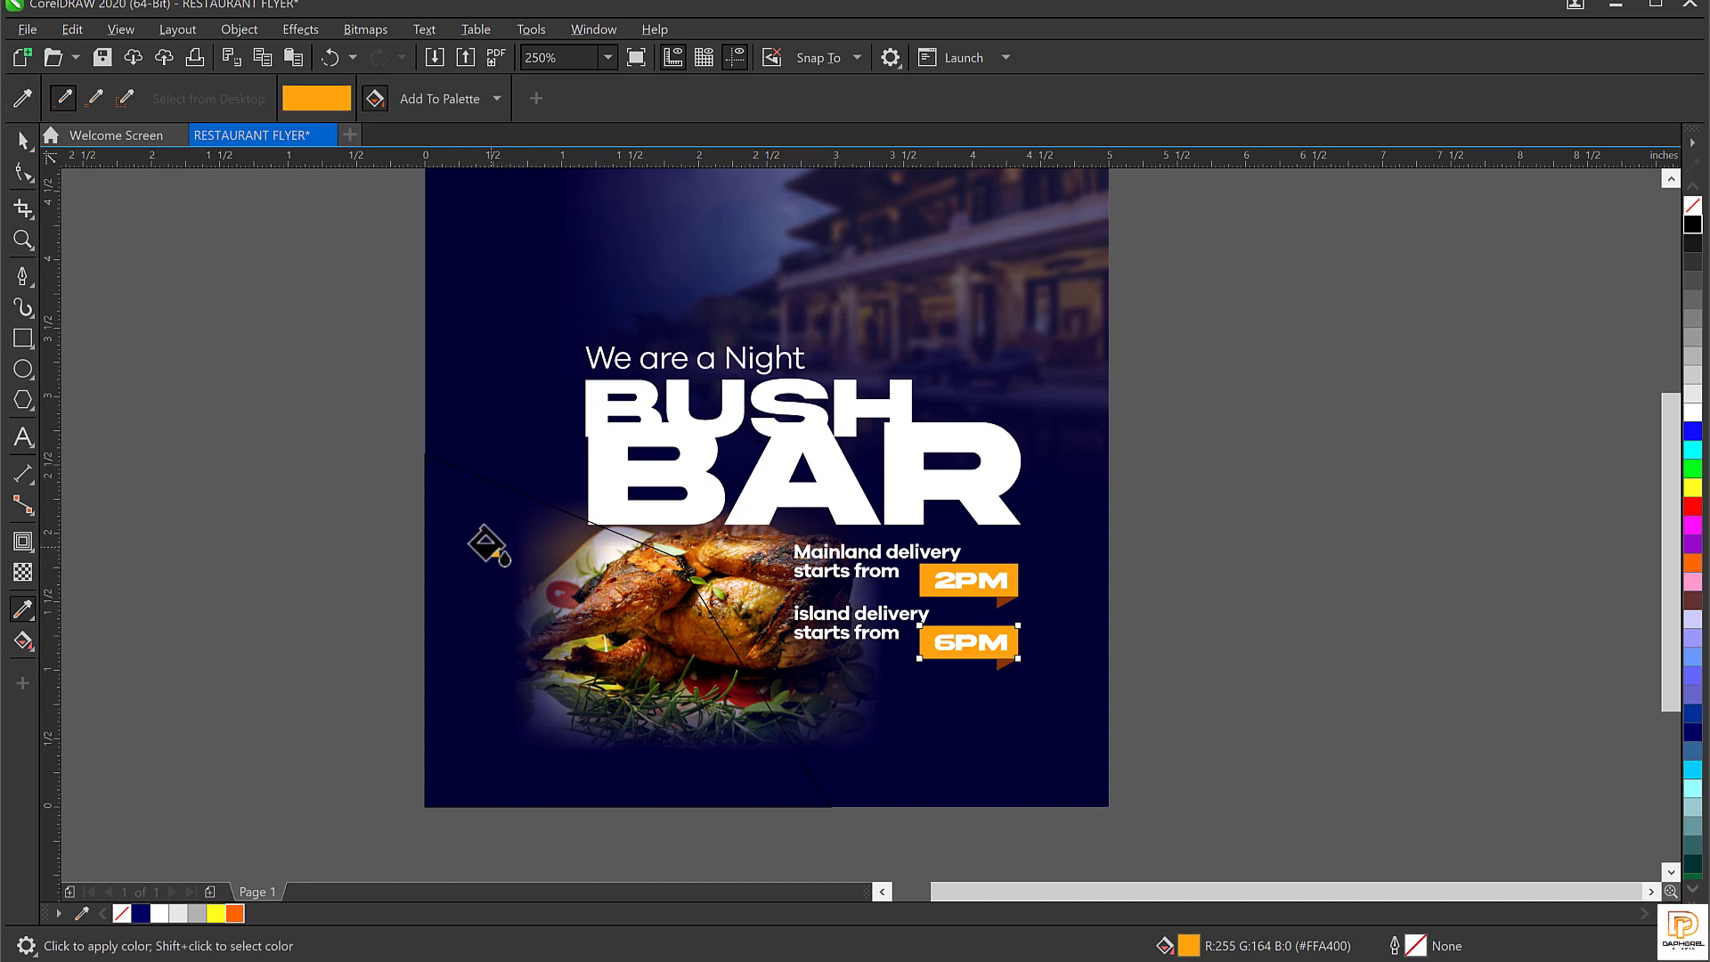
{"action": "left_click", "coordinate": [488, 509]}
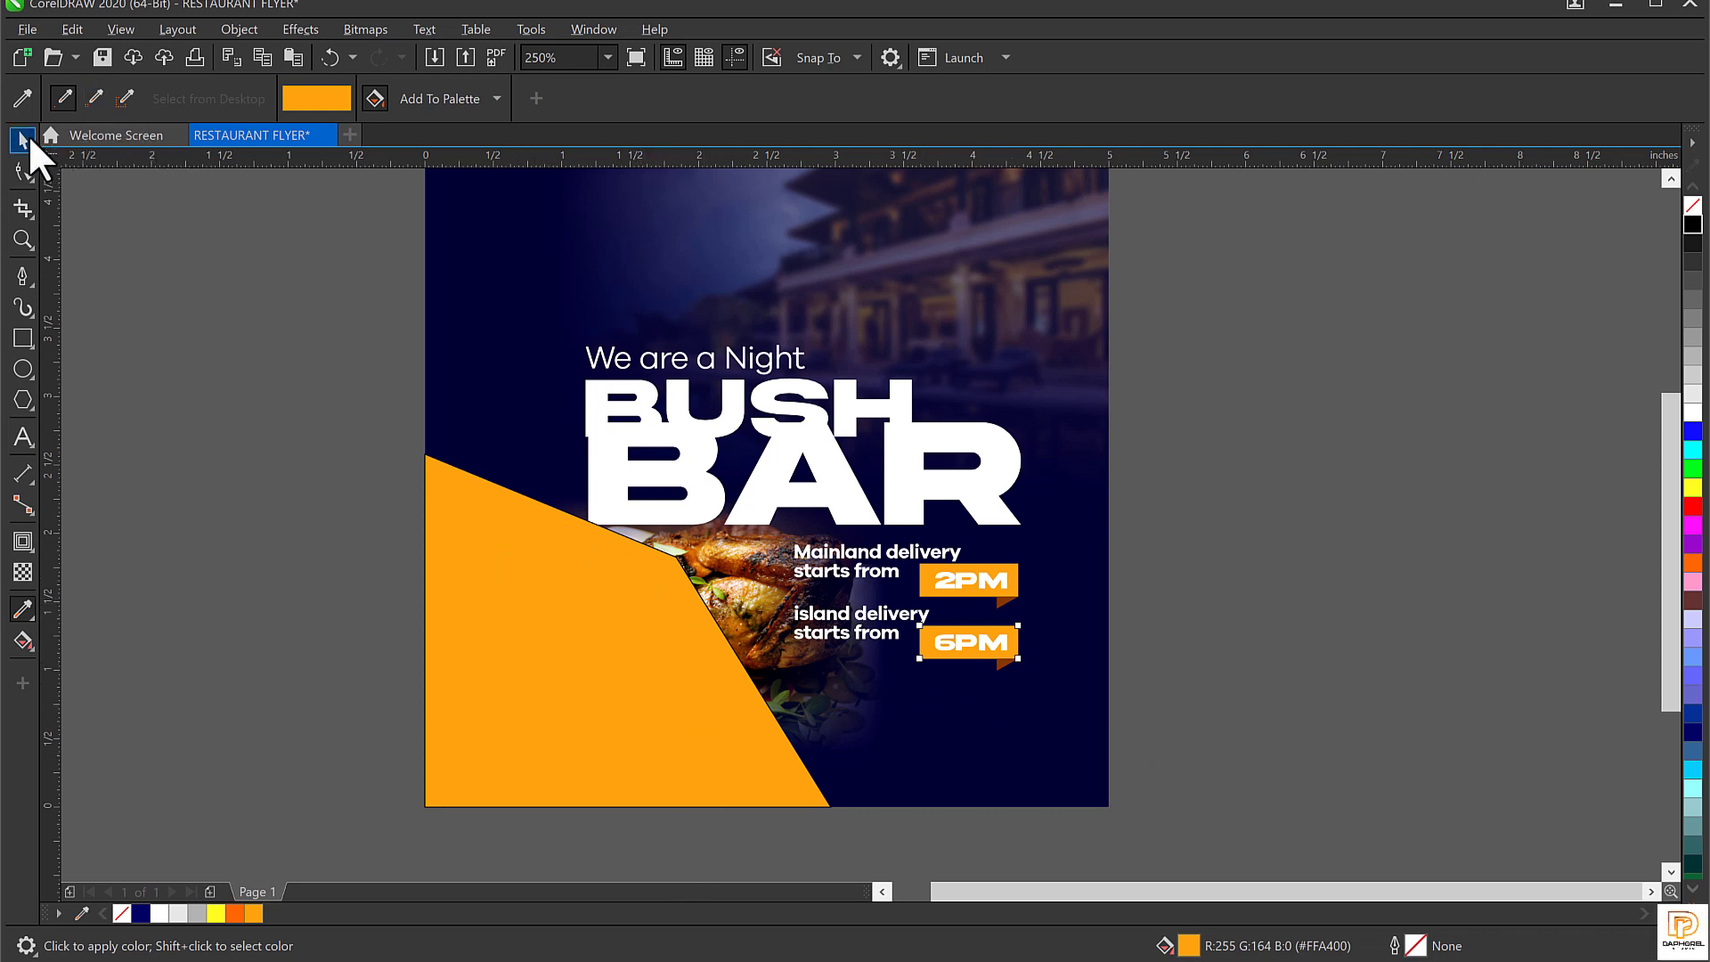
{"action": "left_click", "coordinate": [24, 138]}
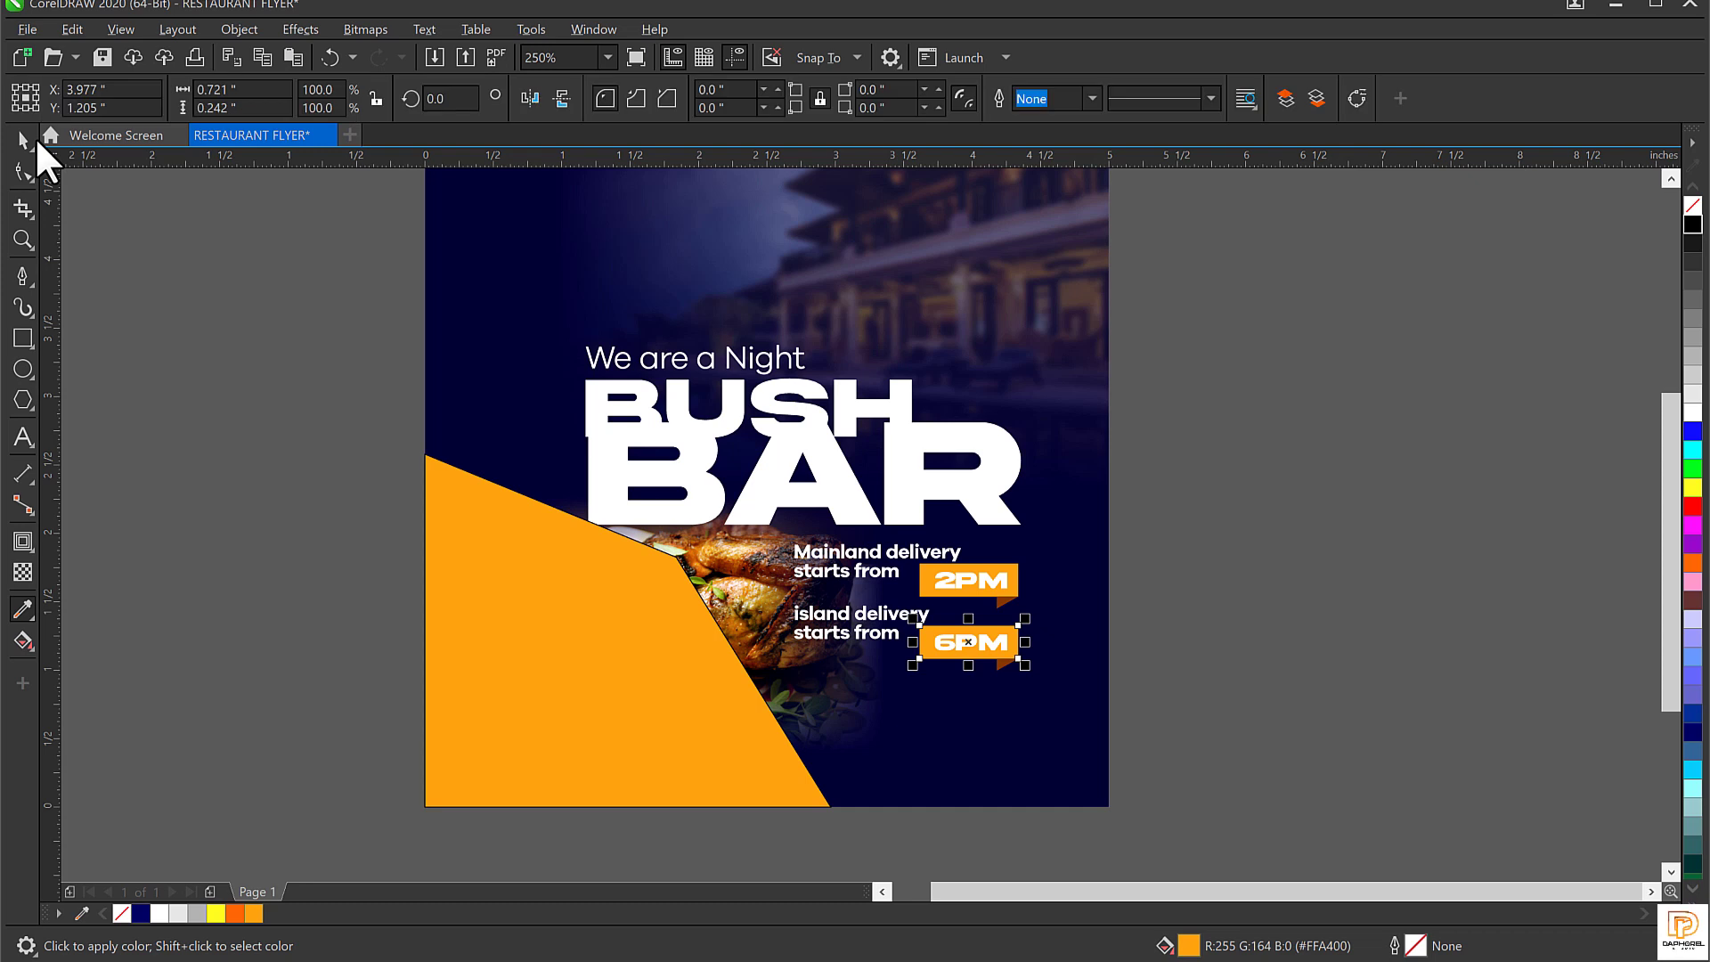
{"action": "left_click", "coordinate": [517, 623]}
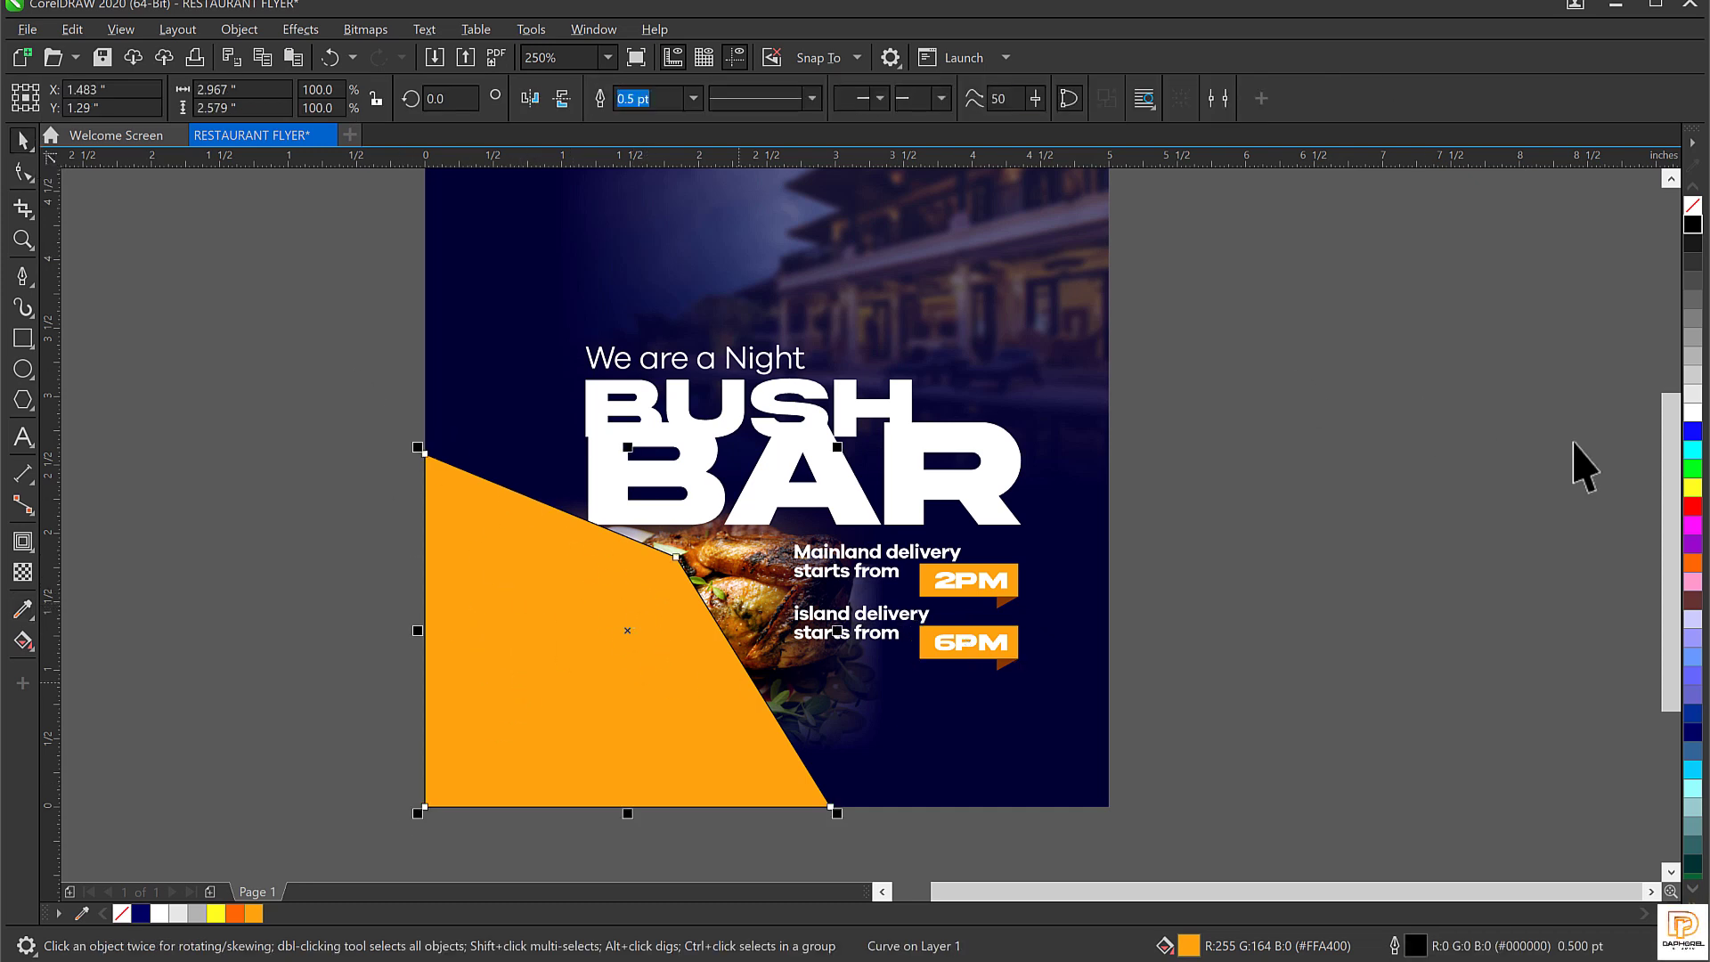
{"action": "right_click", "coordinate": [1692, 207]}
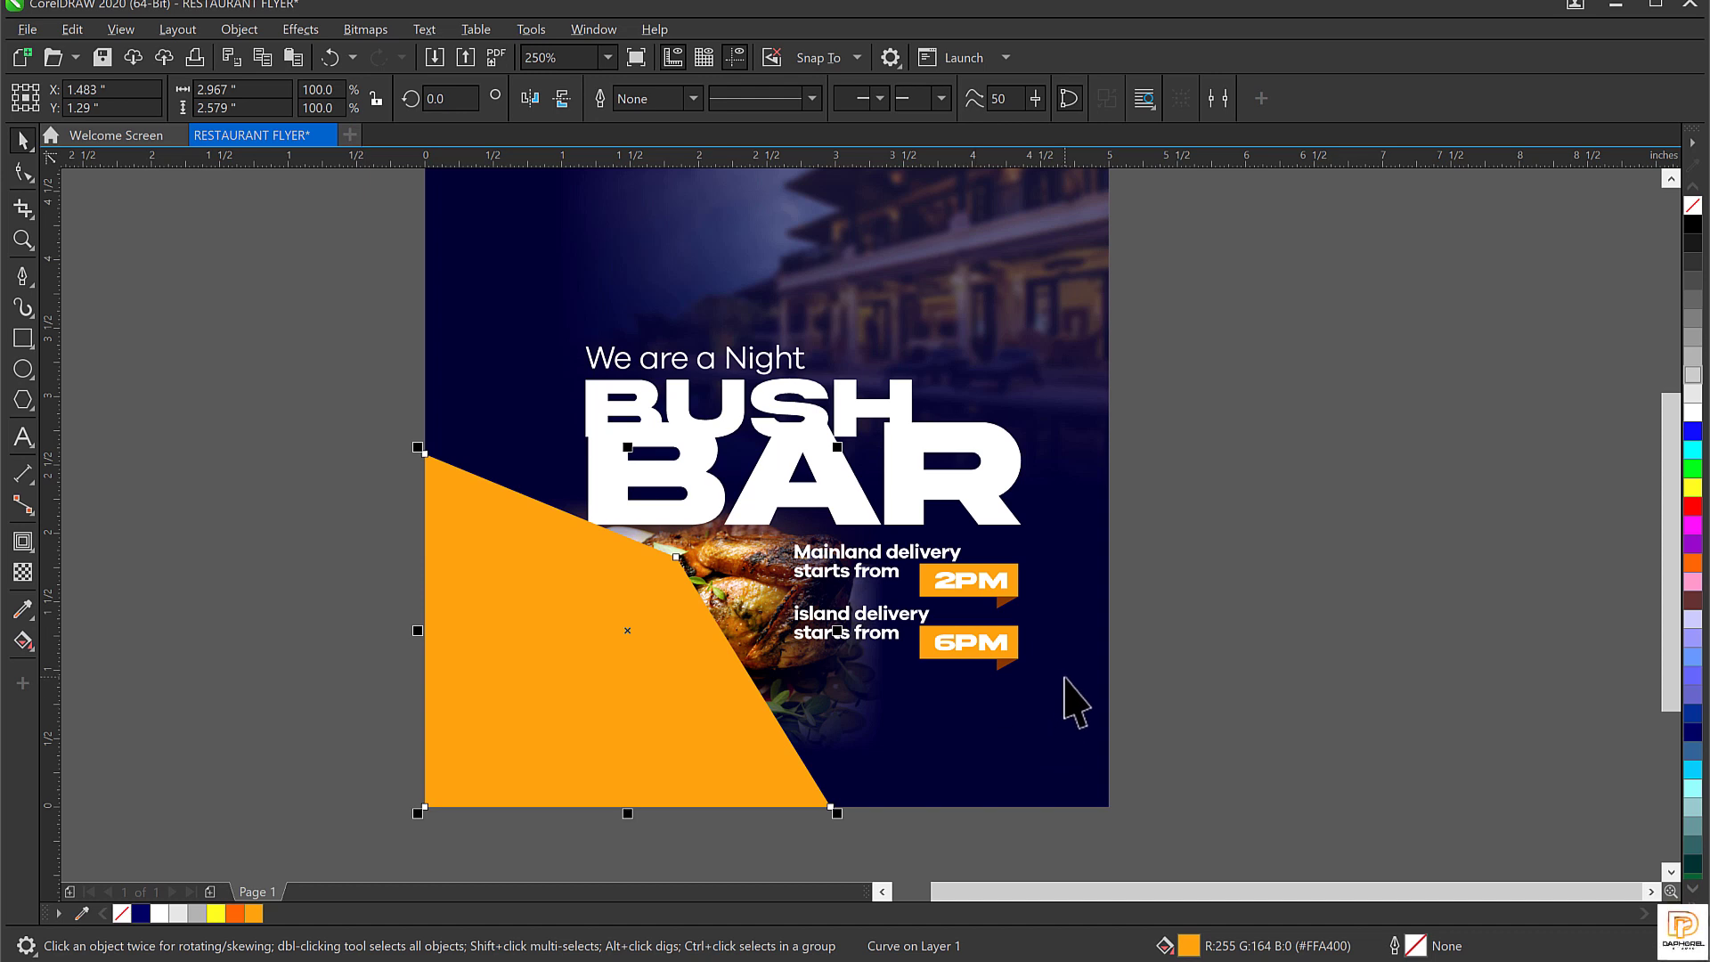
{"action": "left_click", "coordinate": [20, 575]}
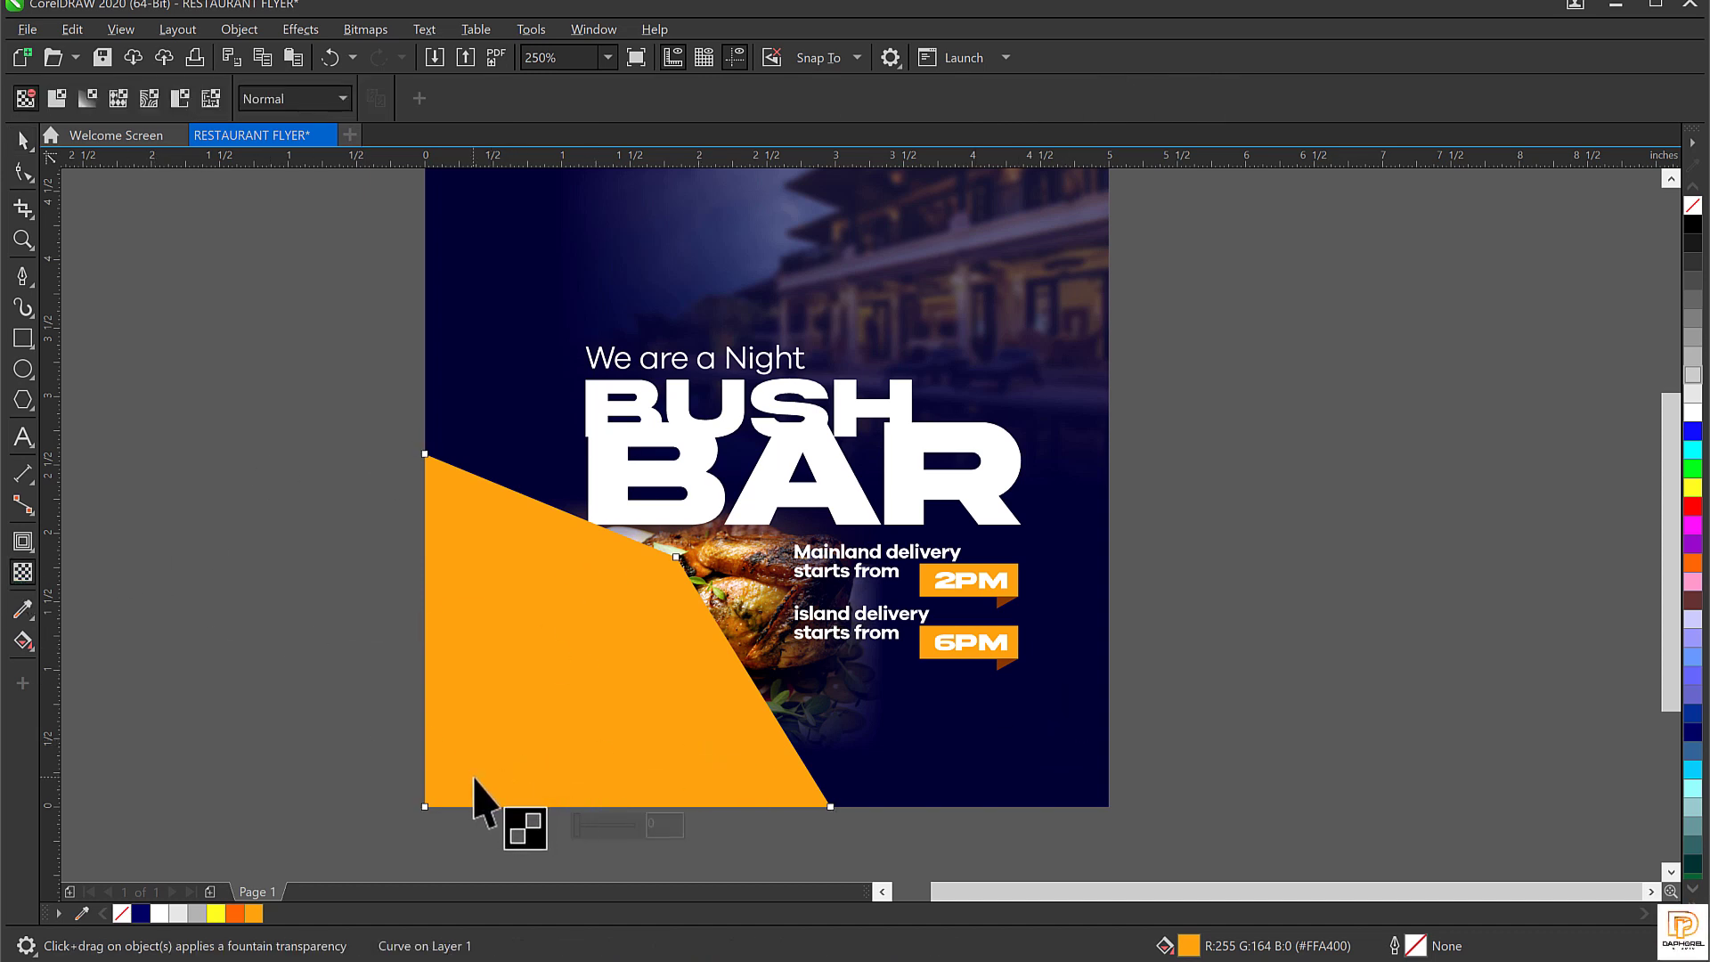
{"action": "left_click_drag", "start_coordinate": [473, 777], "coordinate": [622, 626]}
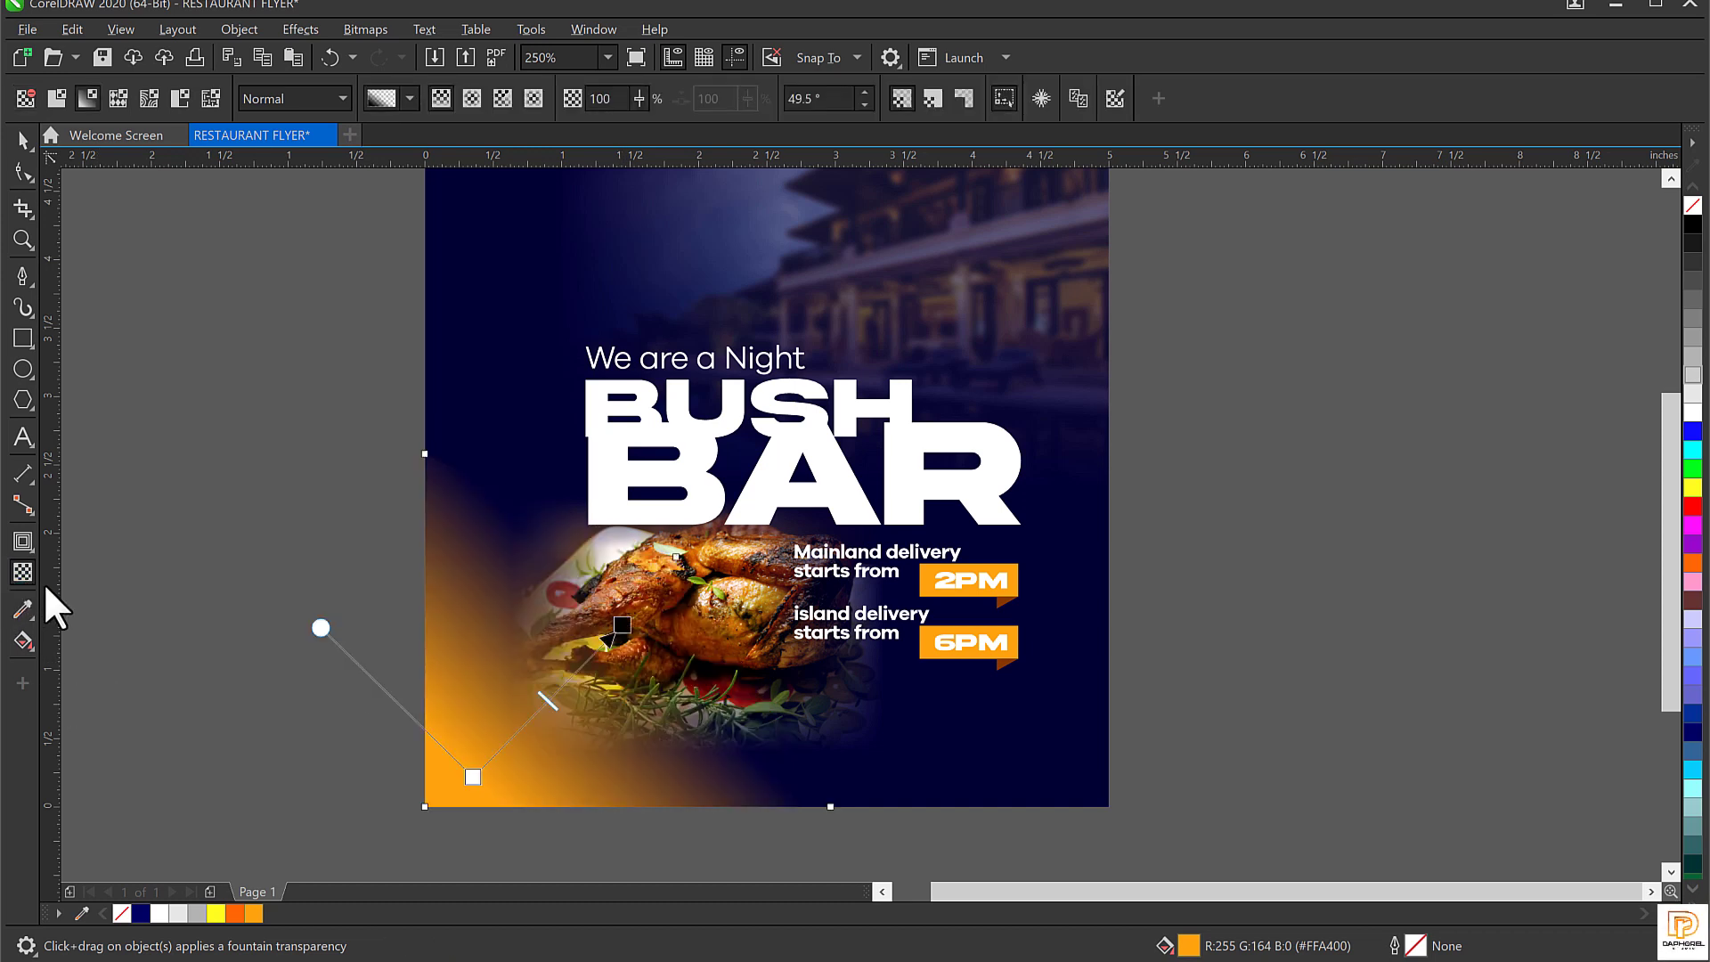
{"action": "key", "text": "ctrl+z"}
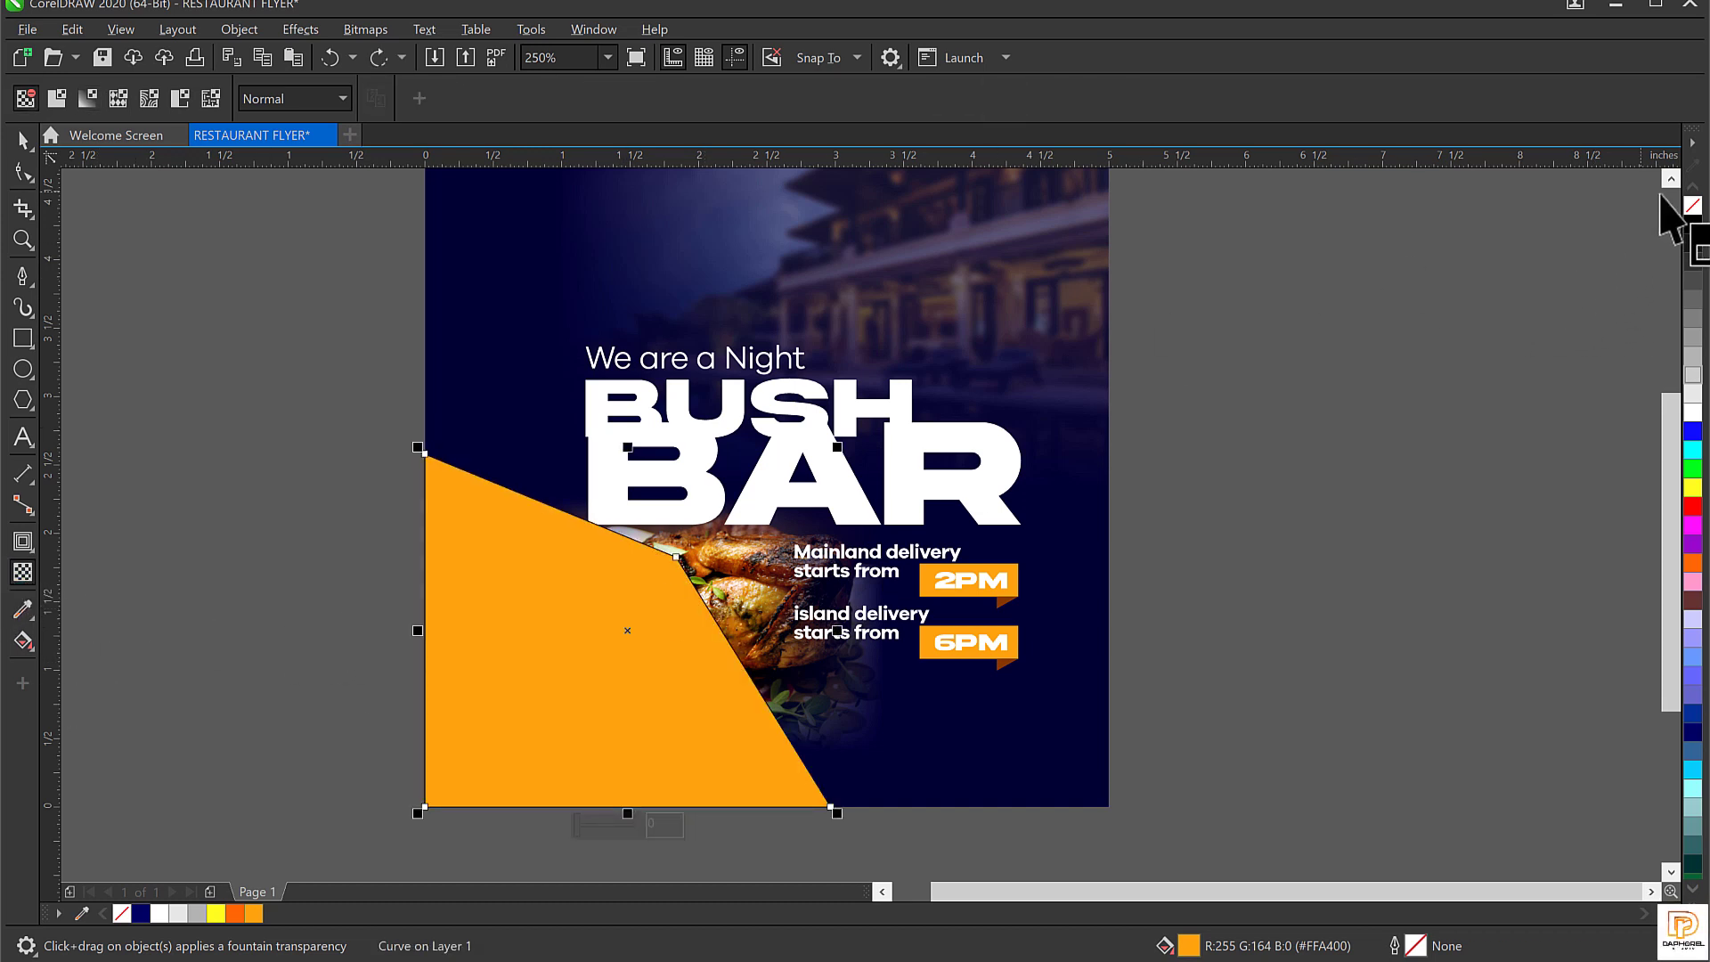
Remove the orange shape's outline and fade it with a fountain transparency at about 49° from the flyer's lower-left corner toward the guinea fowl.
{"action": "right_click", "coordinate": [1690, 205]}
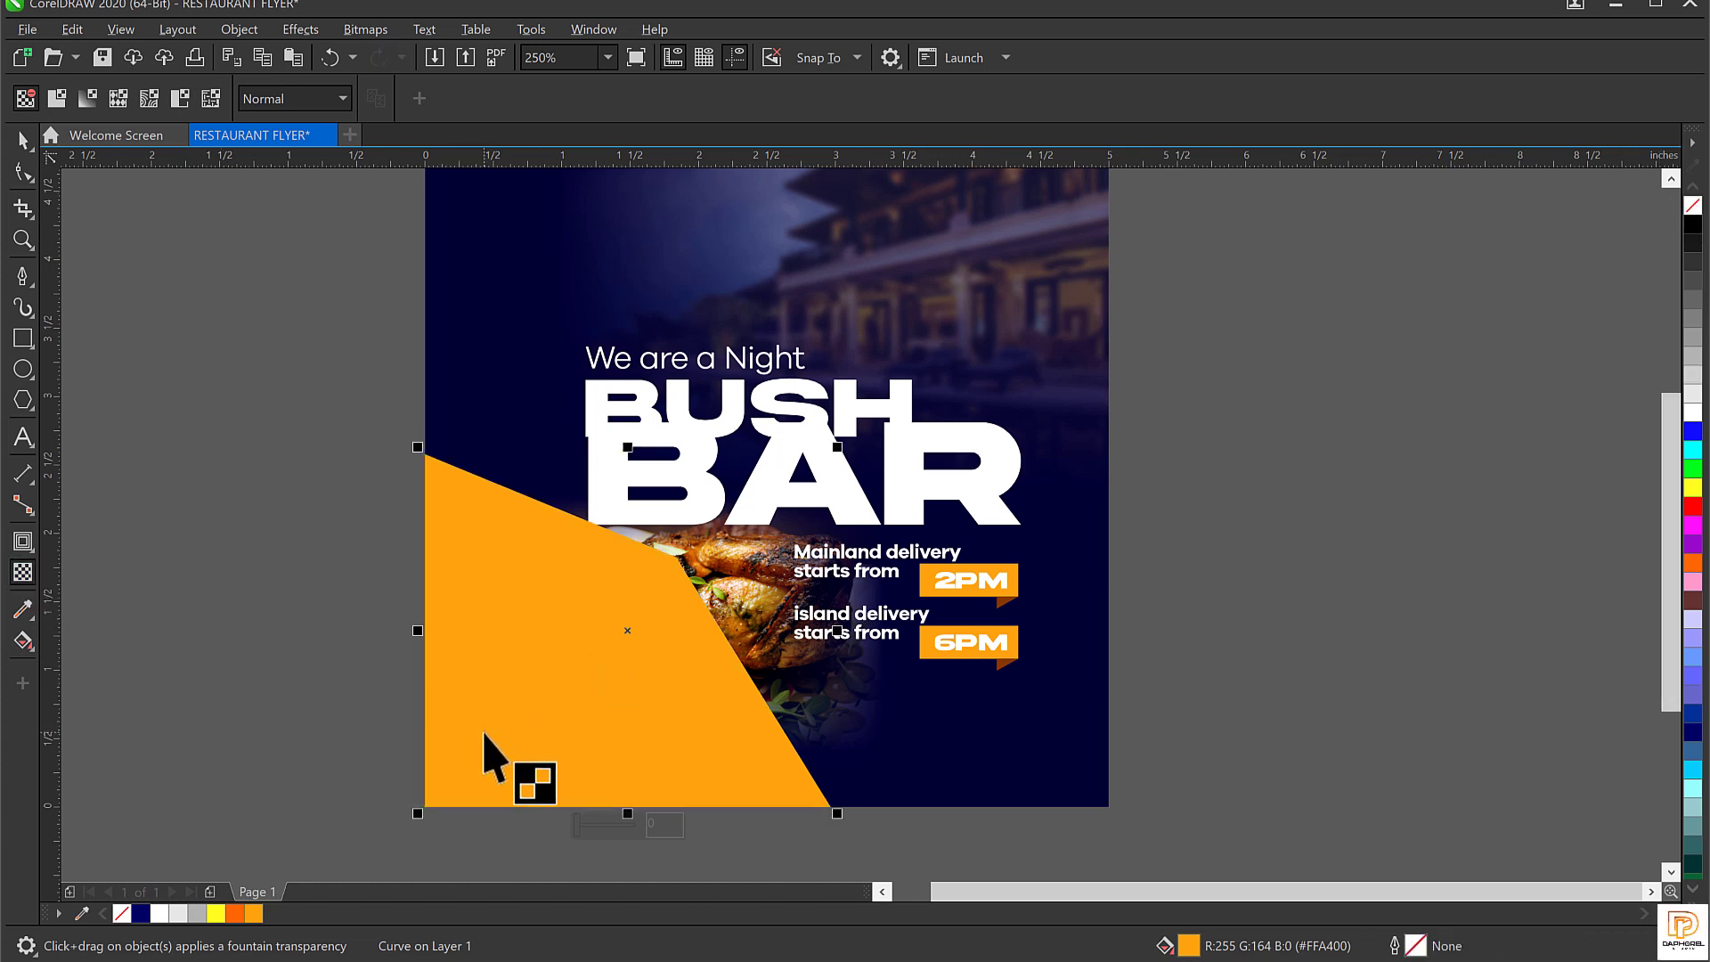
{"action": "left_click_drag", "start_coordinate": [484, 732], "coordinate": [638, 588]}
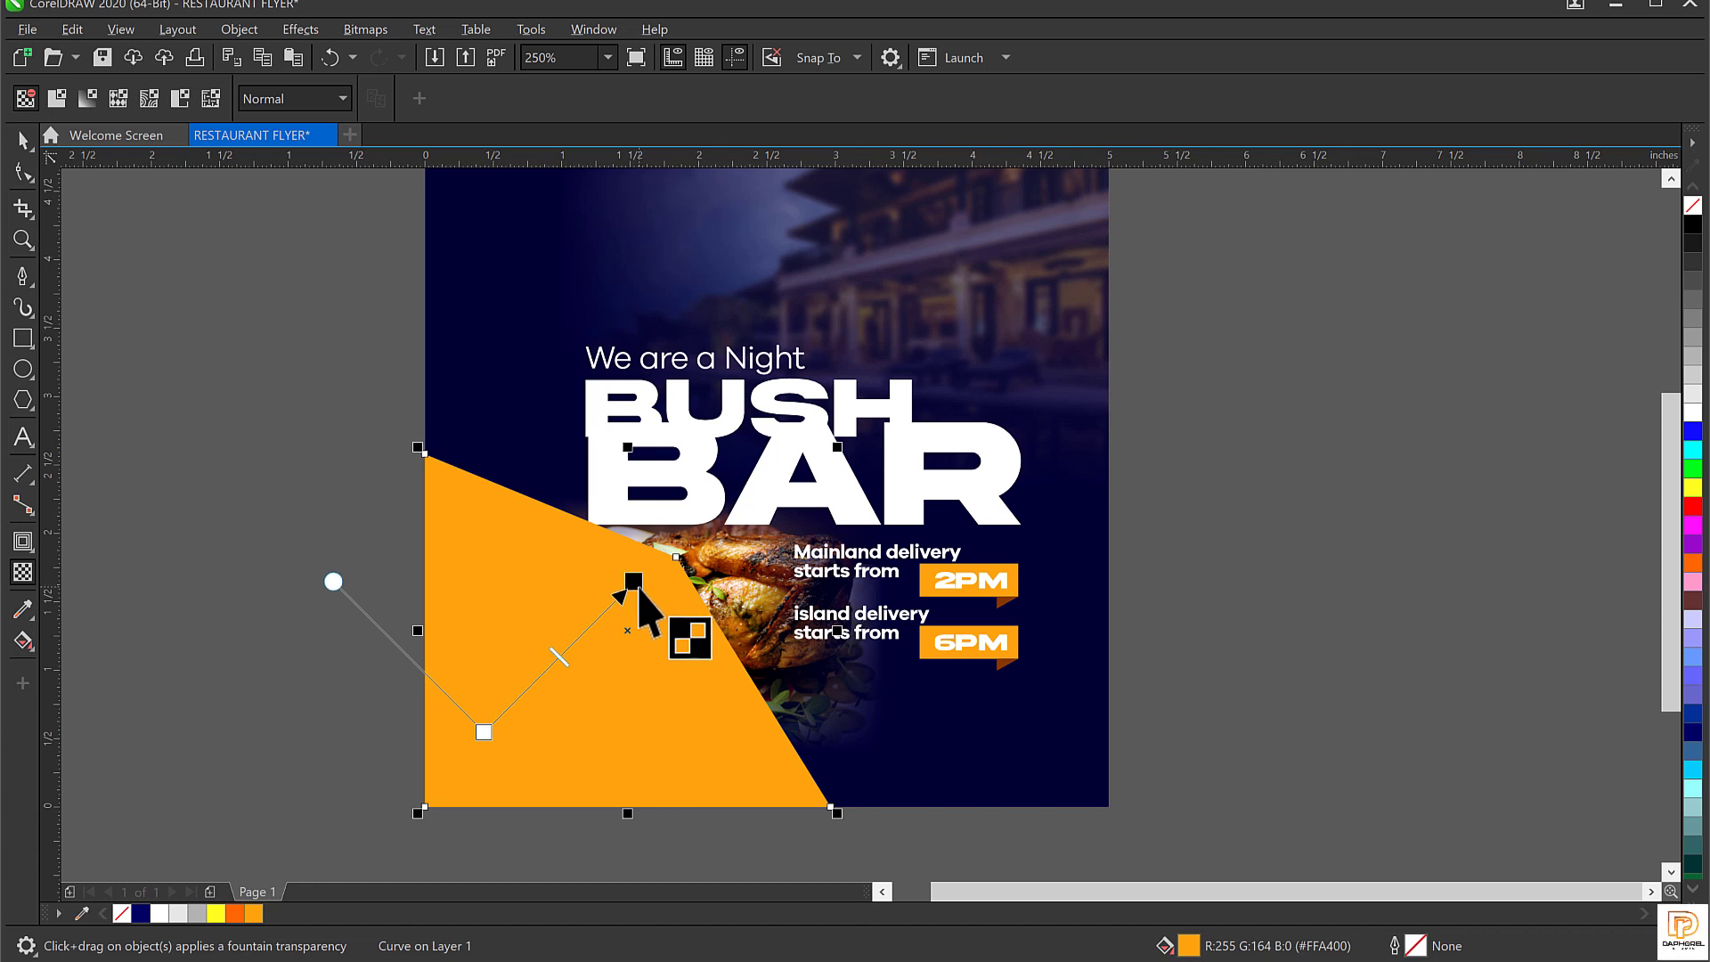
{"action": "left_click_drag", "start_coordinate": [639, 589], "coordinate": [639, 588]}
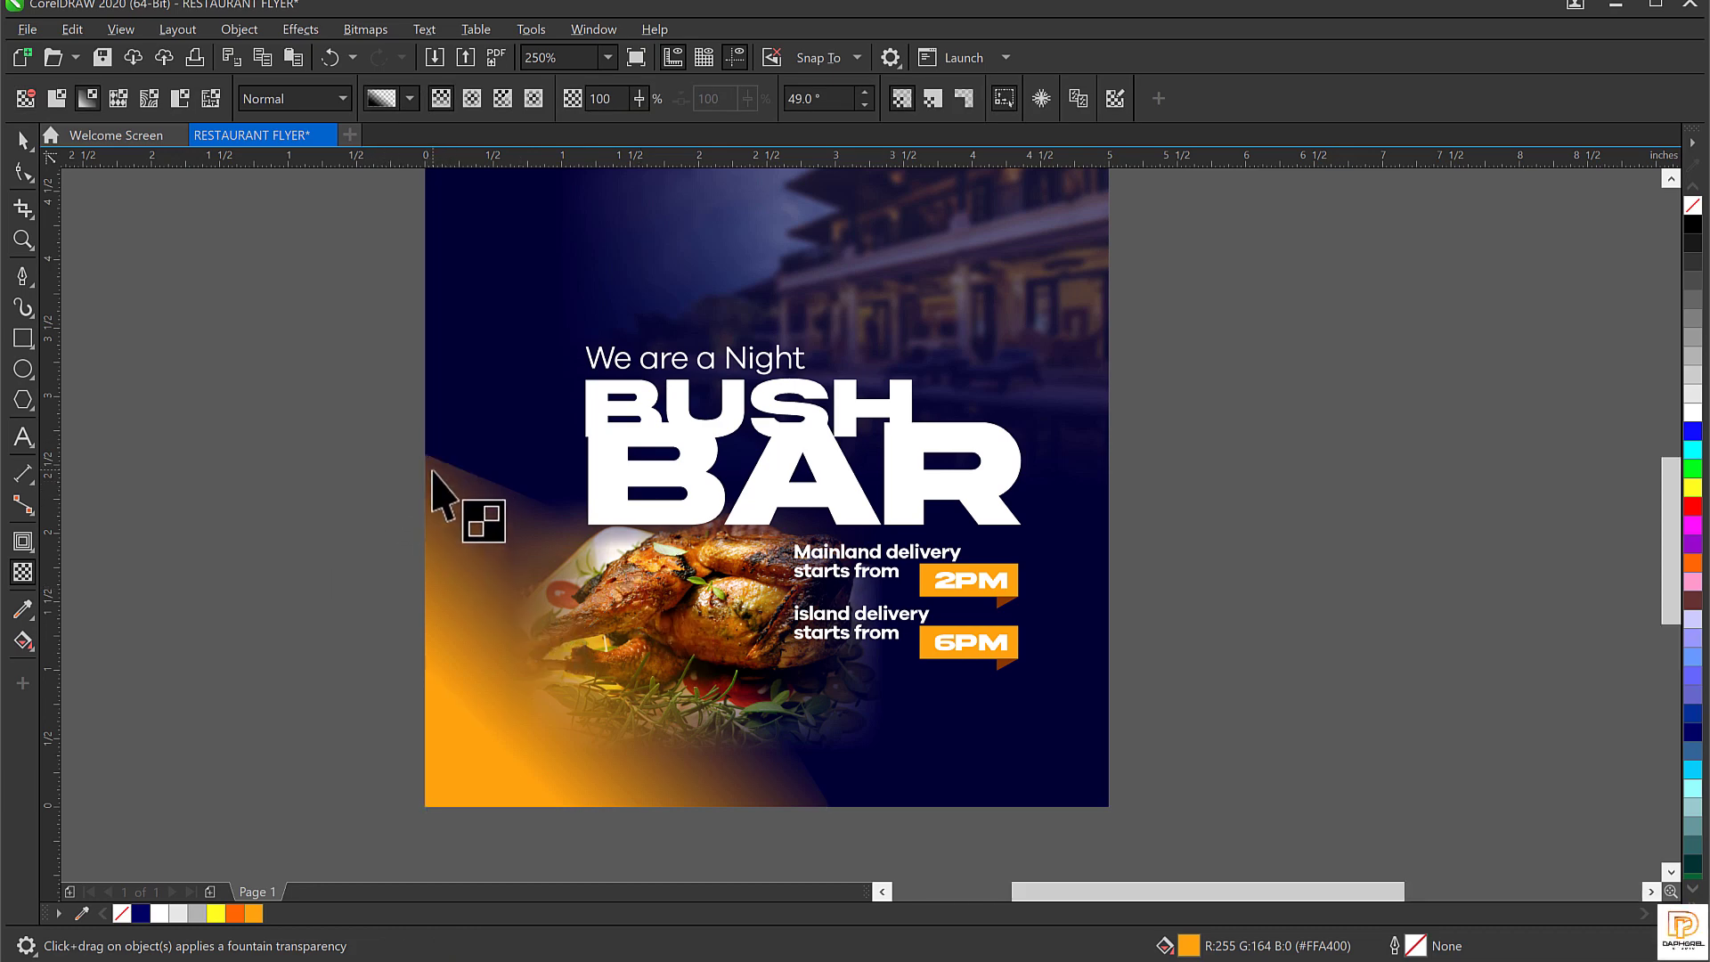
{"action": "scroll", "coordinate": [459, 516], "scroll_direction": "up", "scroll_amount": 2}
{"action": "scroll", "coordinate": [466, 473], "scroll_direction": "up", "scroll_amount": 1}
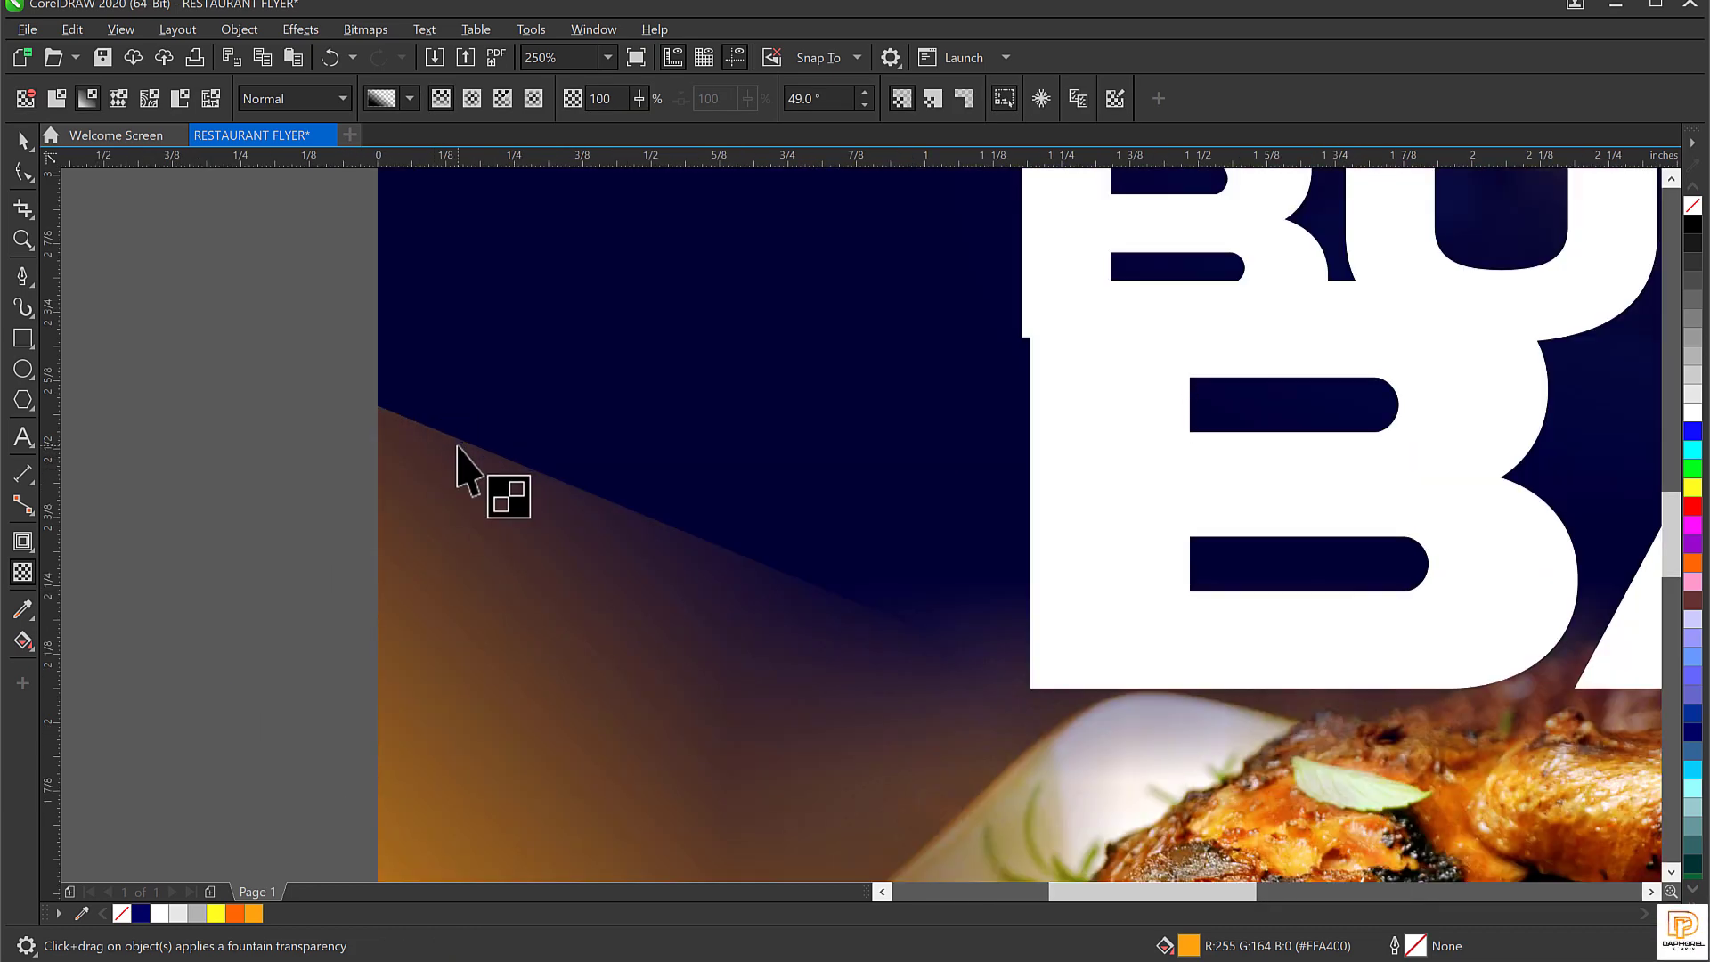
{"action": "scroll", "coordinate": [455, 451], "scroll_direction": "down", "scroll_amount": 2}
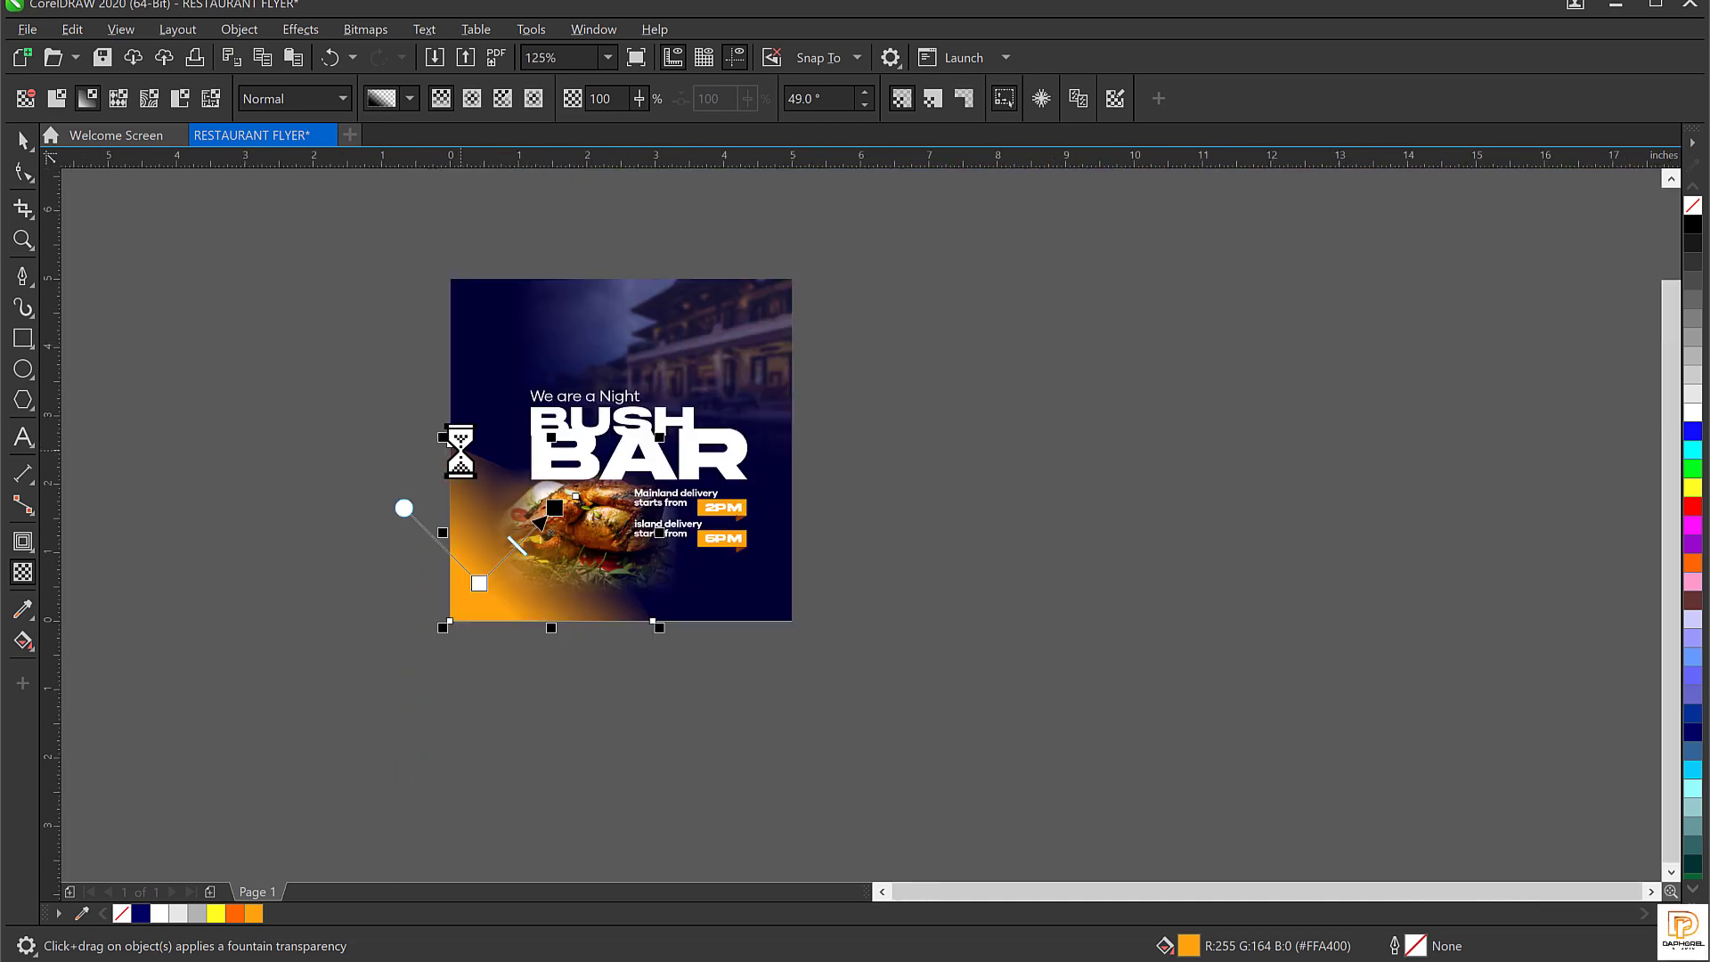
{"action": "scroll", "coordinate": [460, 452], "scroll_direction": "up", "scroll_amount": 1}
{"action": "key", "text": "space"}
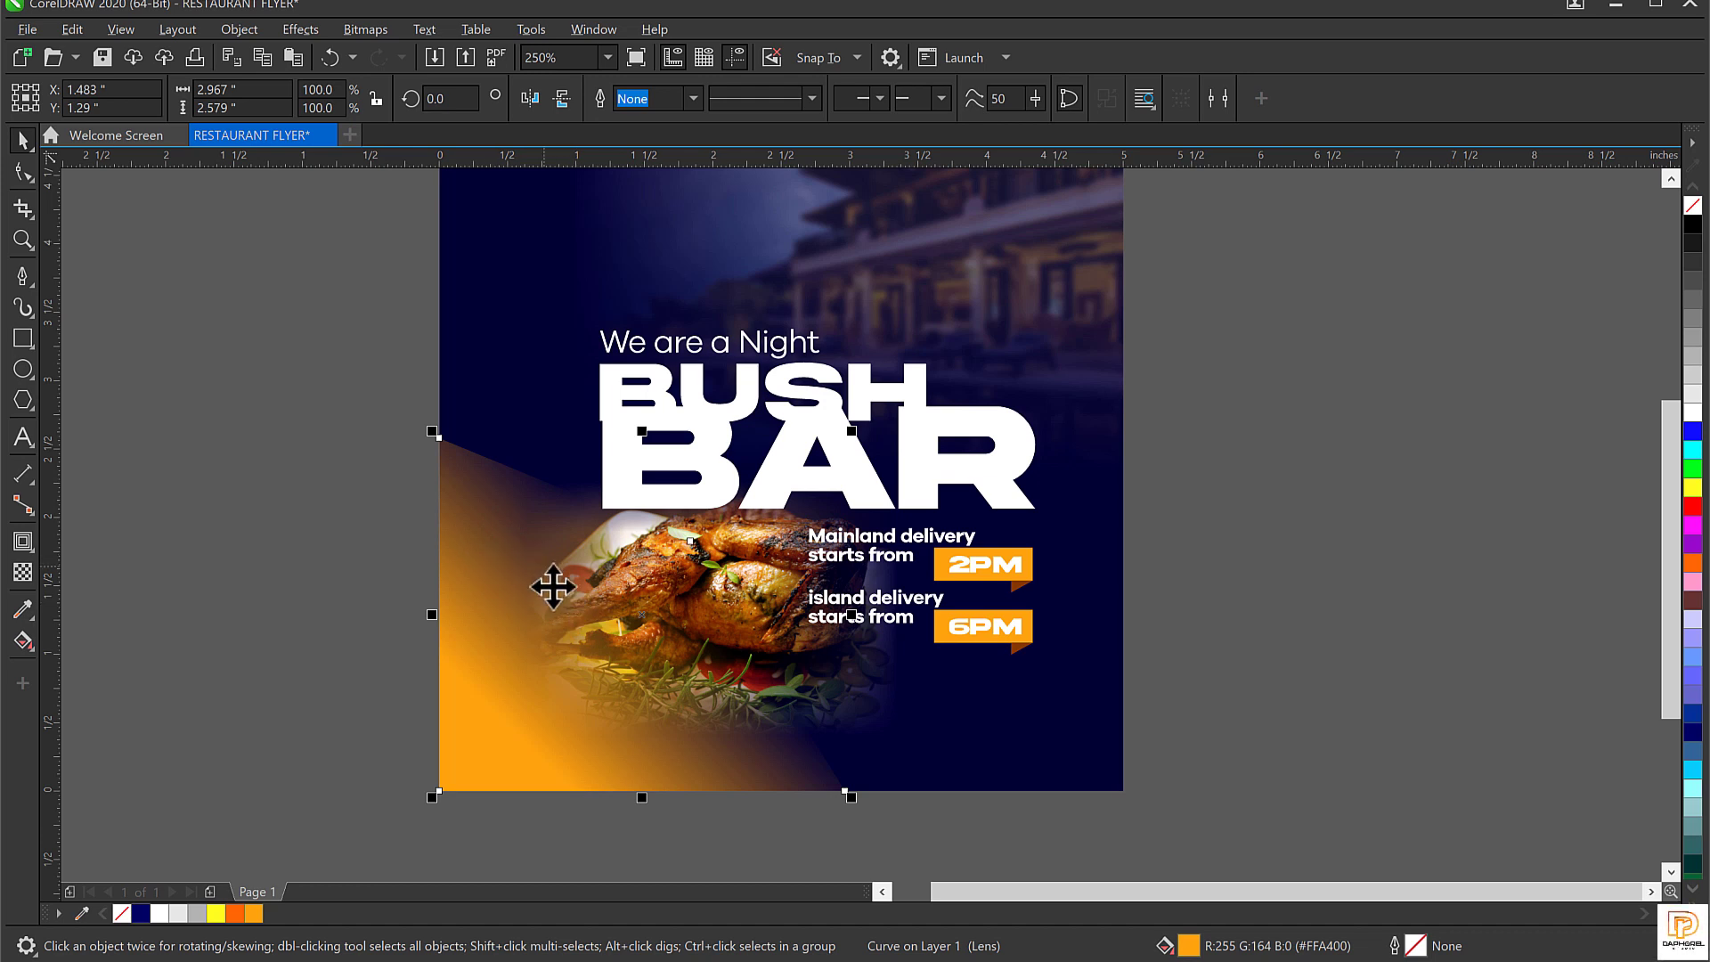
Recolor the corner shape to #FFC300 and convert it to a 300 dpi RGB bitmap with anti-aliasing and a transparent background.
{"action": "left_click", "coordinate": [488, 642]}
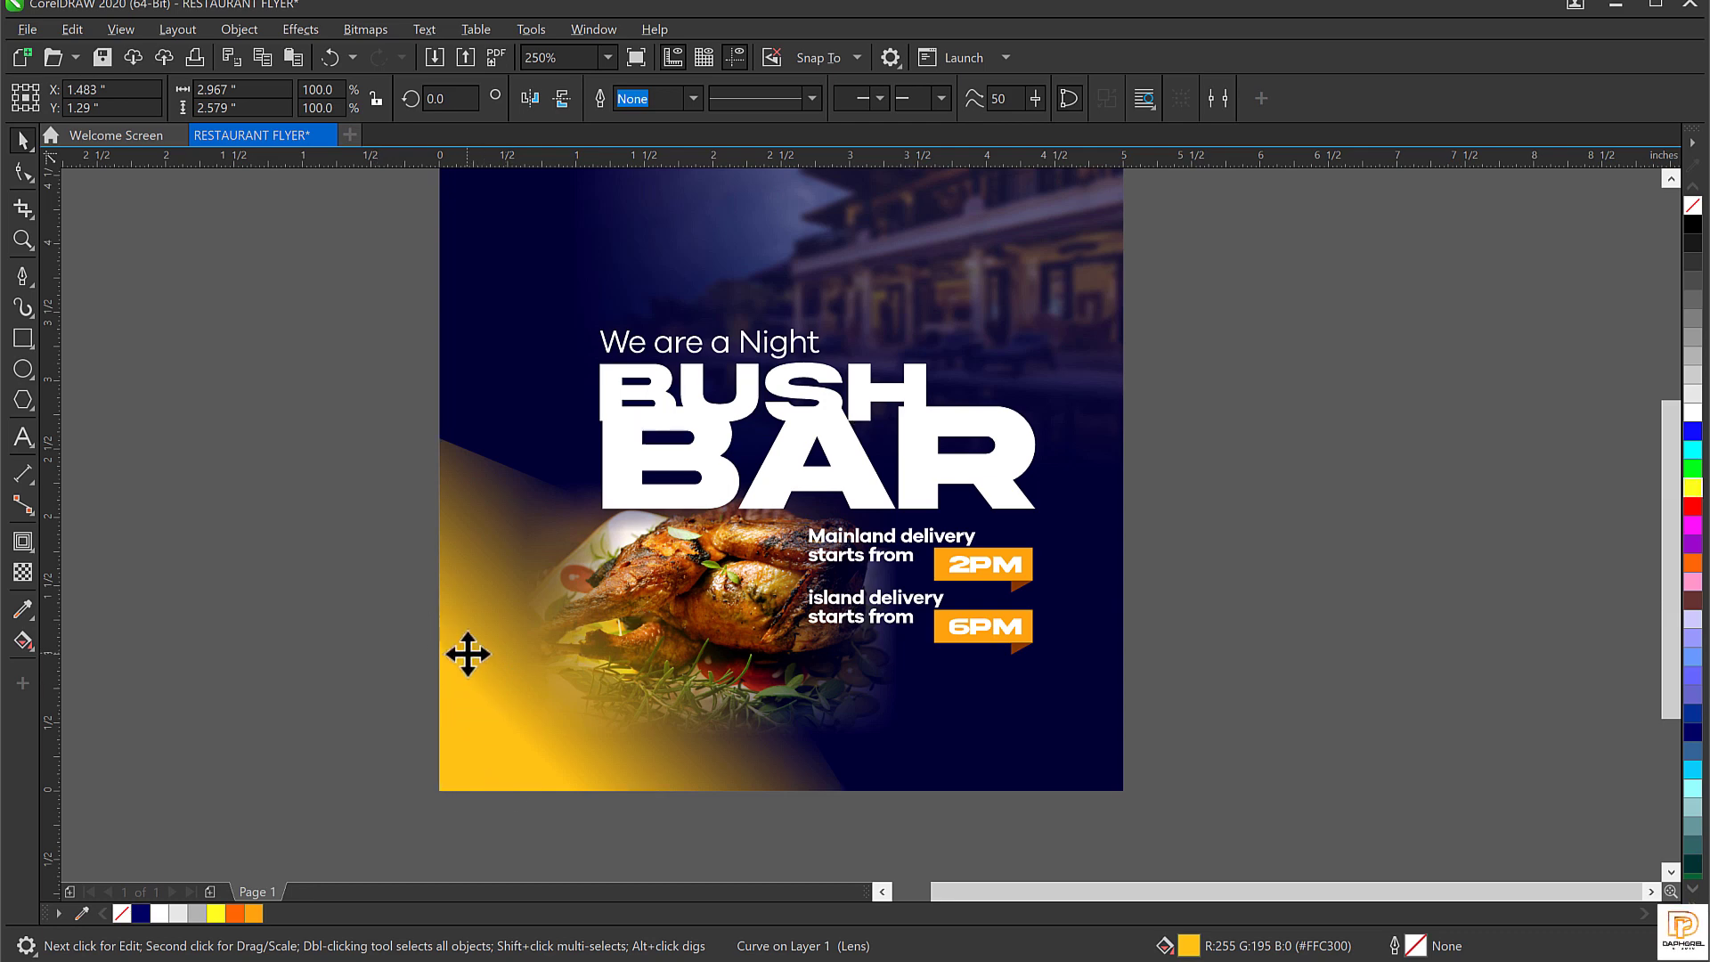
{"action": "left_click_drag", "start_coordinate": [467, 653], "coordinate": [322, 590]}
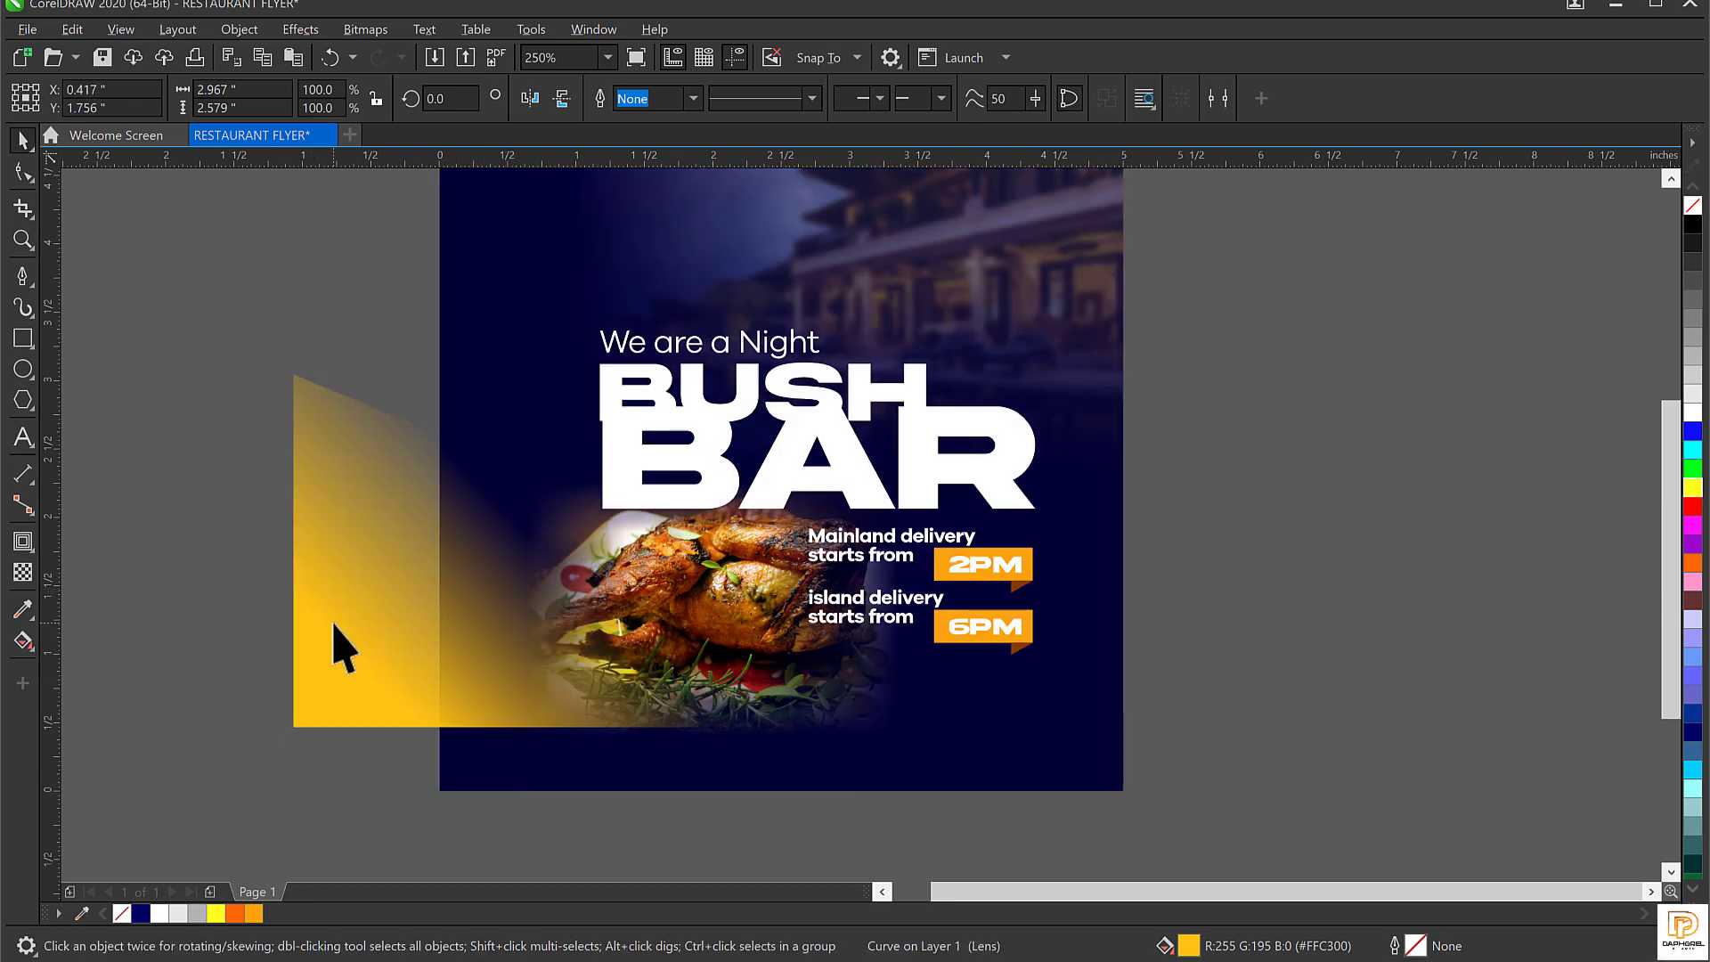
{"action": "key", "text": "ctrl+z"}
{"action": "left_click", "coordinate": [382, 31]}
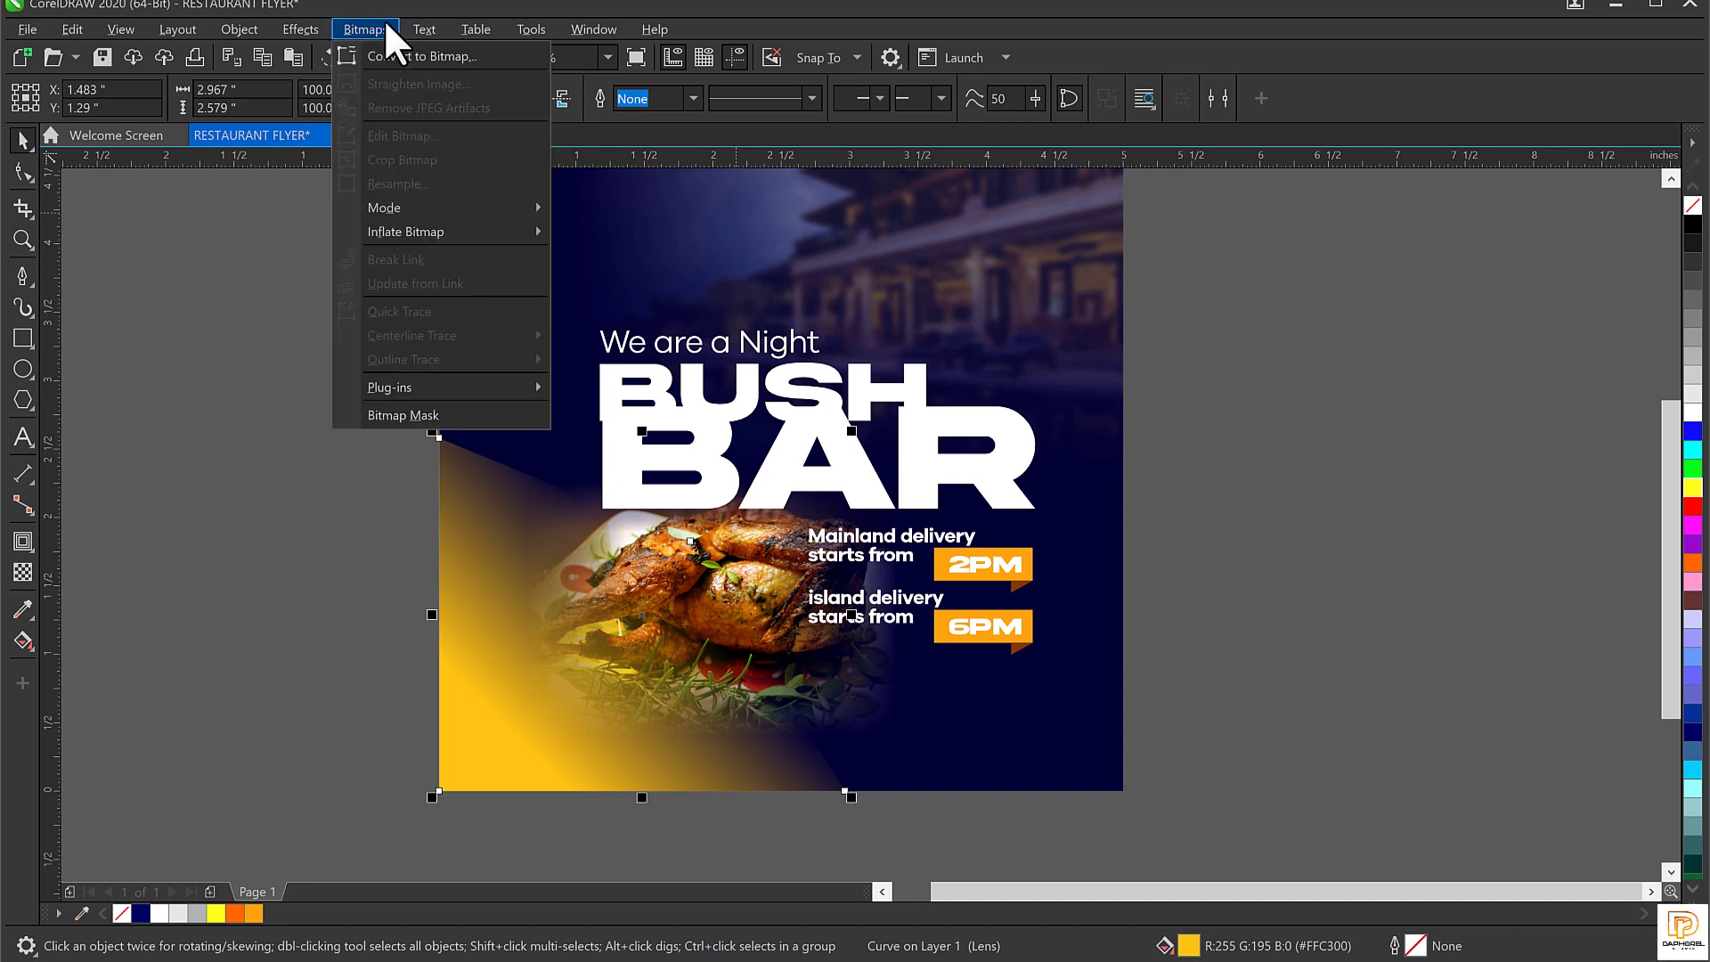
{"action": "left_click", "coordinate": [405, 53]}
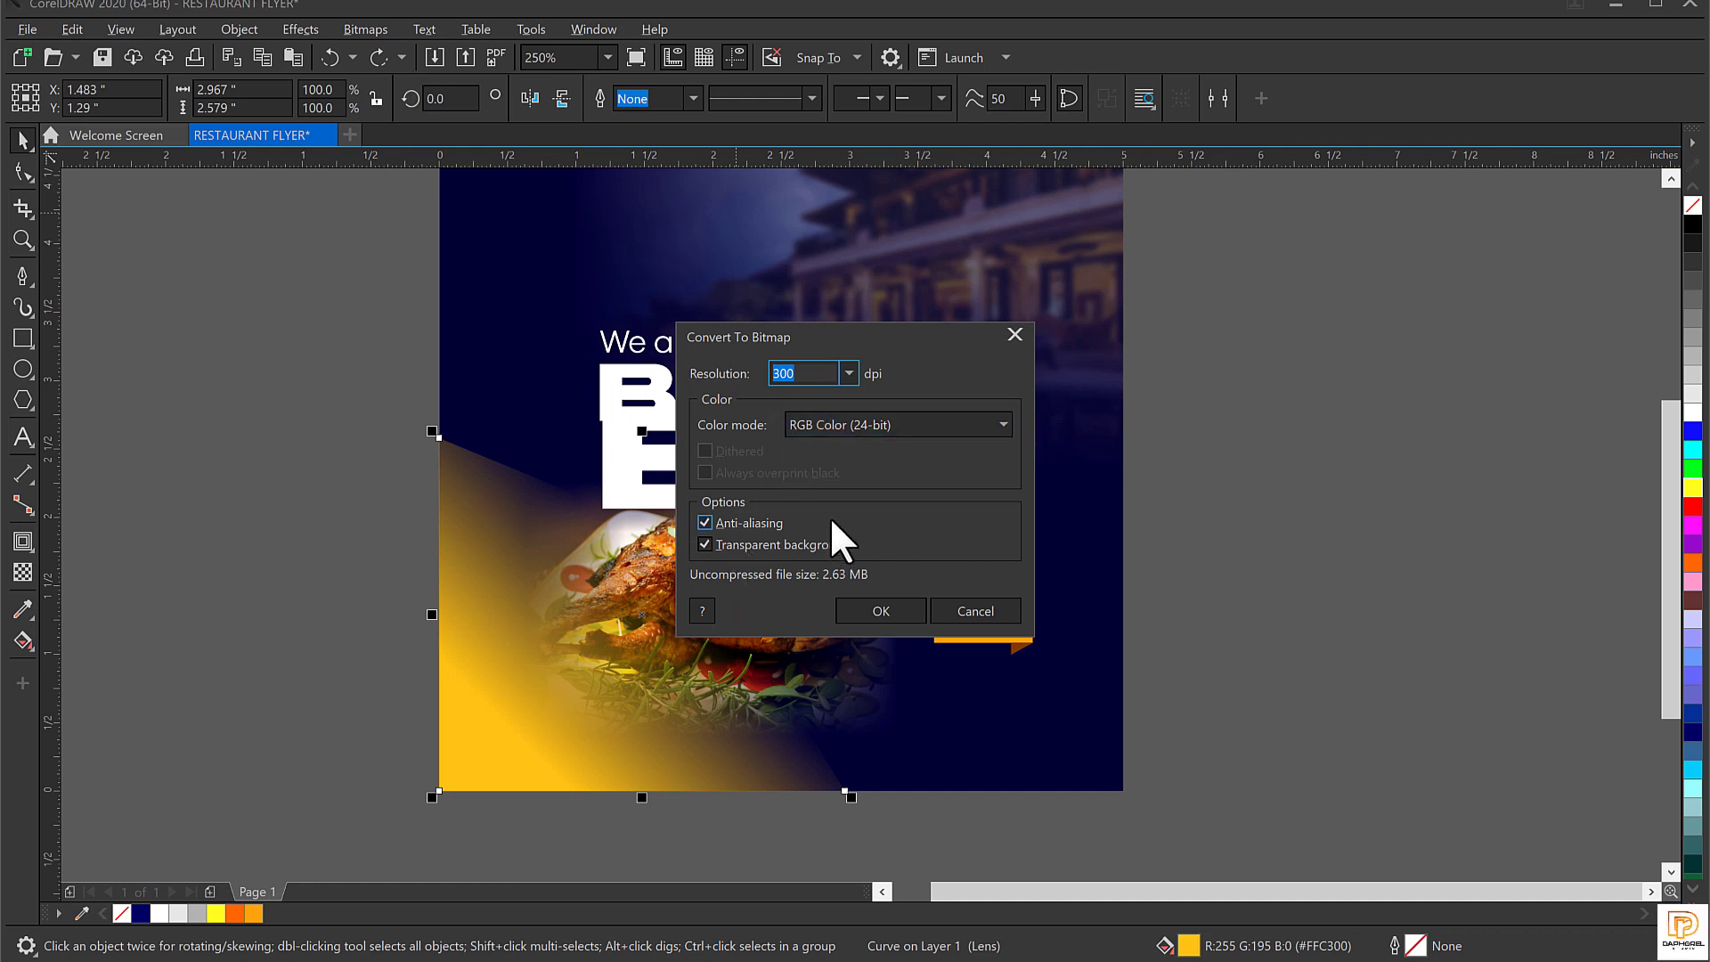
{"action": "left_click", "coordinate": [895, 613]}
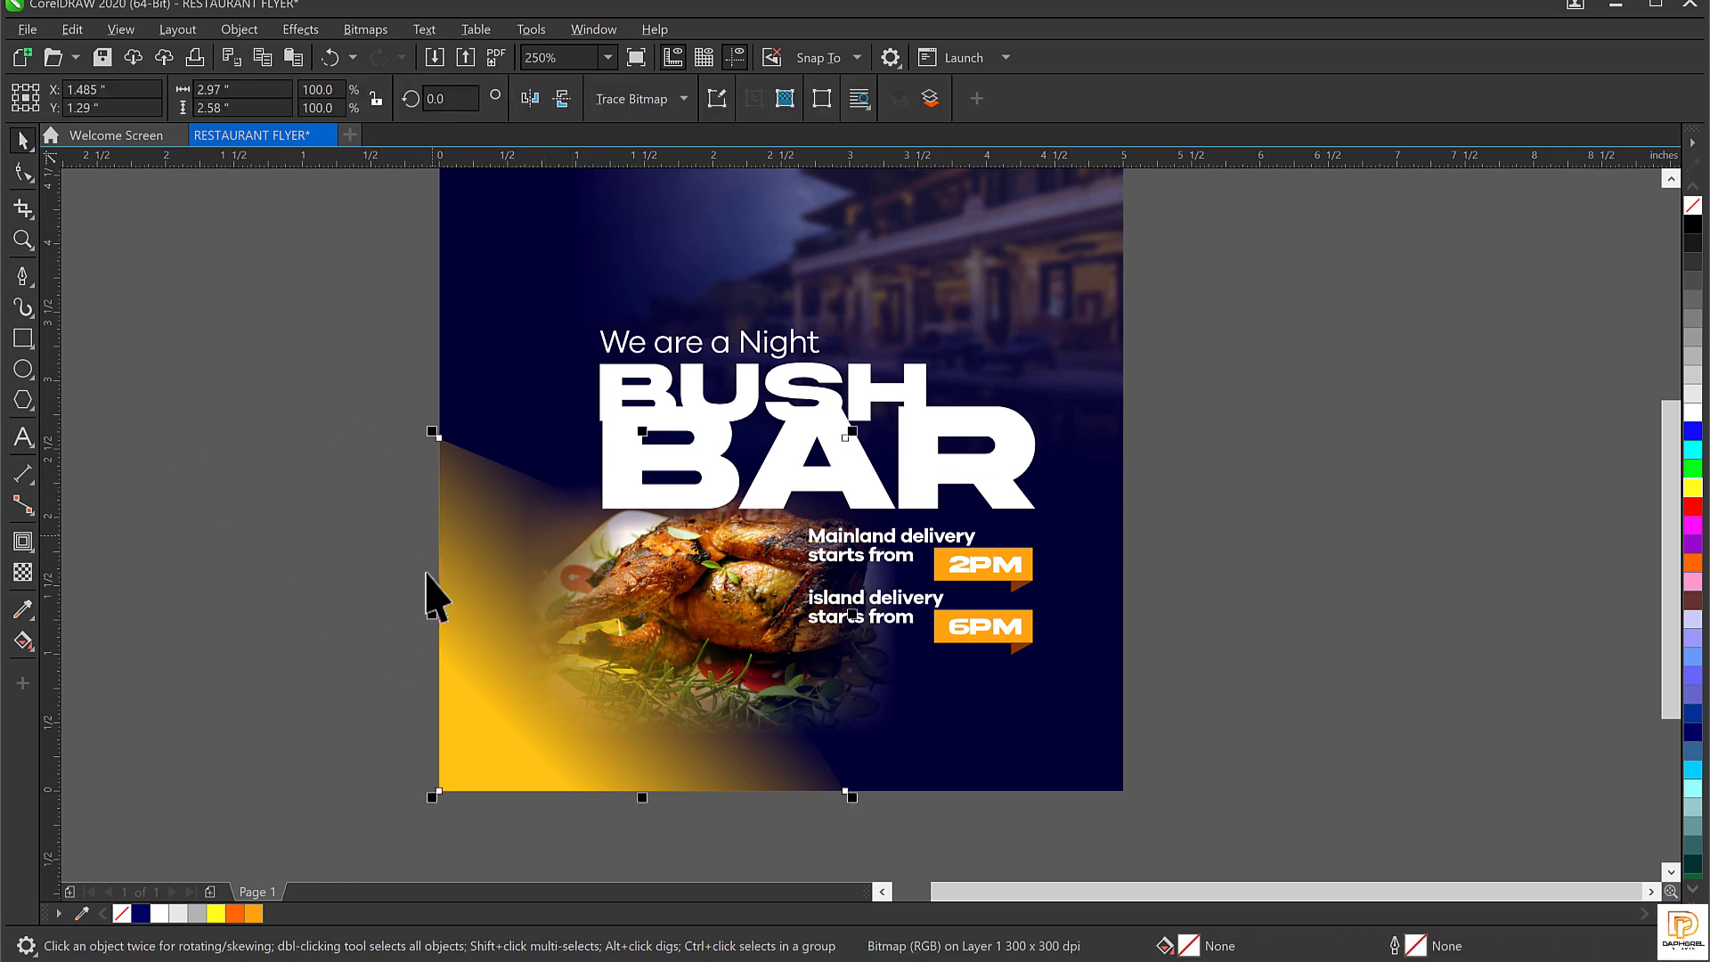
Apply a Gaussian Blur with a radius of about 39.7 pixels to the corner glow bitmap.
{"action": "left_click", "coordinate": [317, 30]}
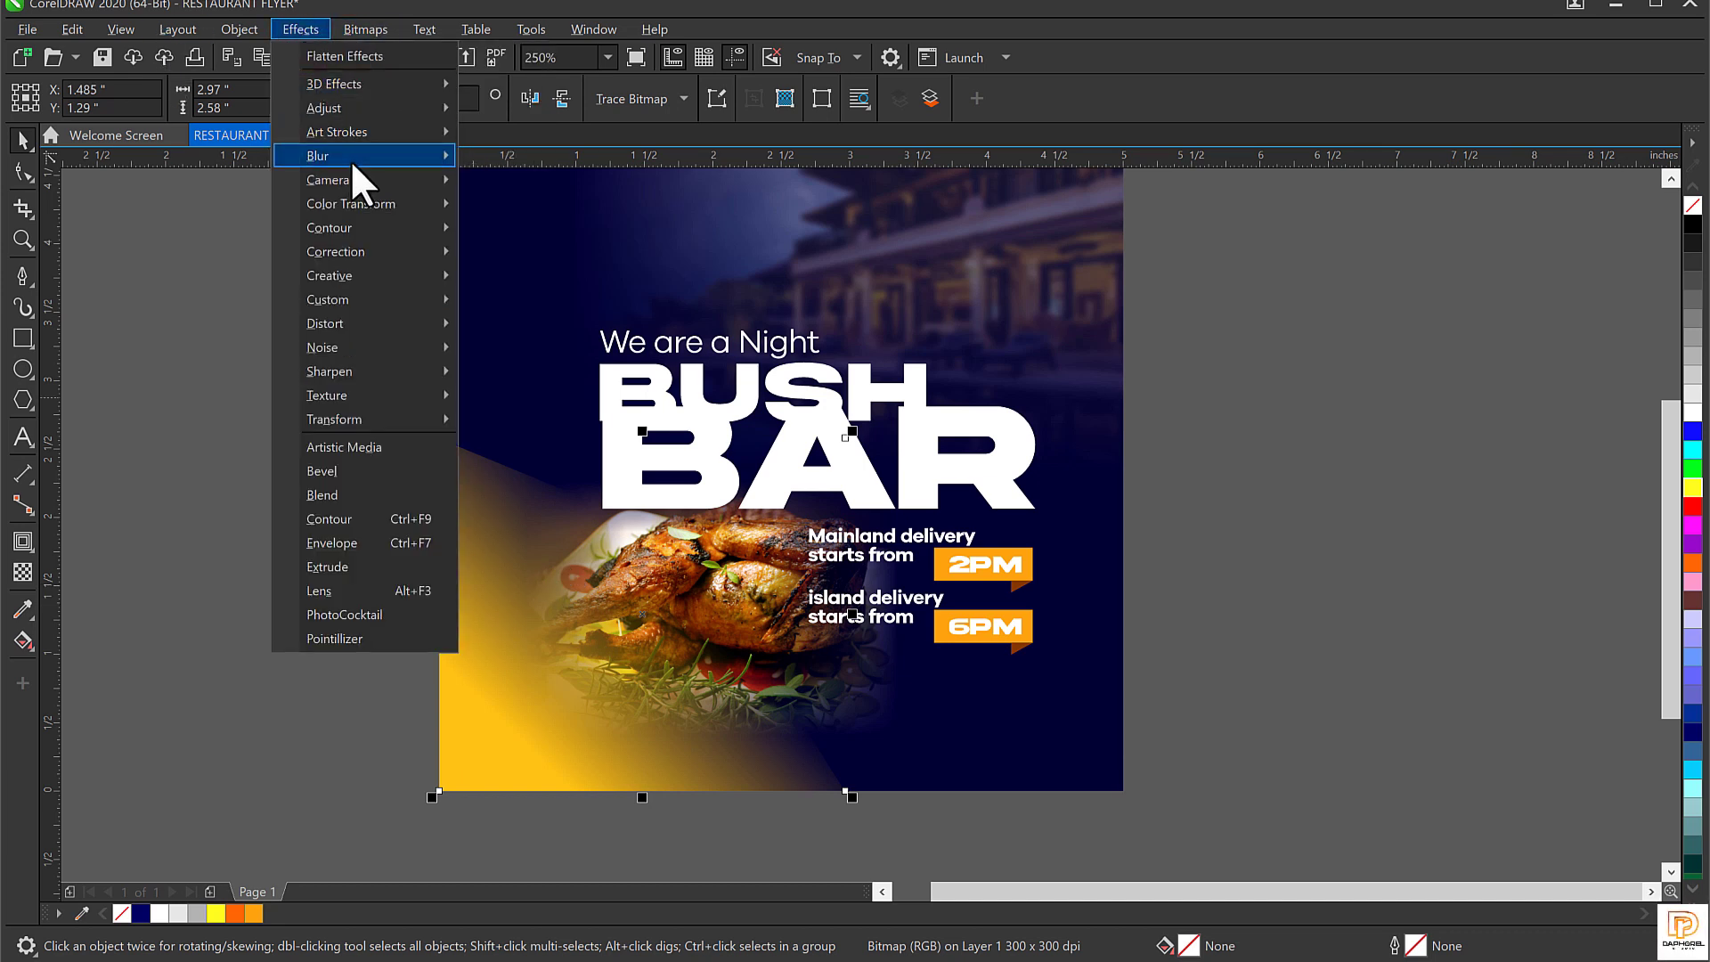
{"action": "mouse_move", "coordinate": [350, 158]}
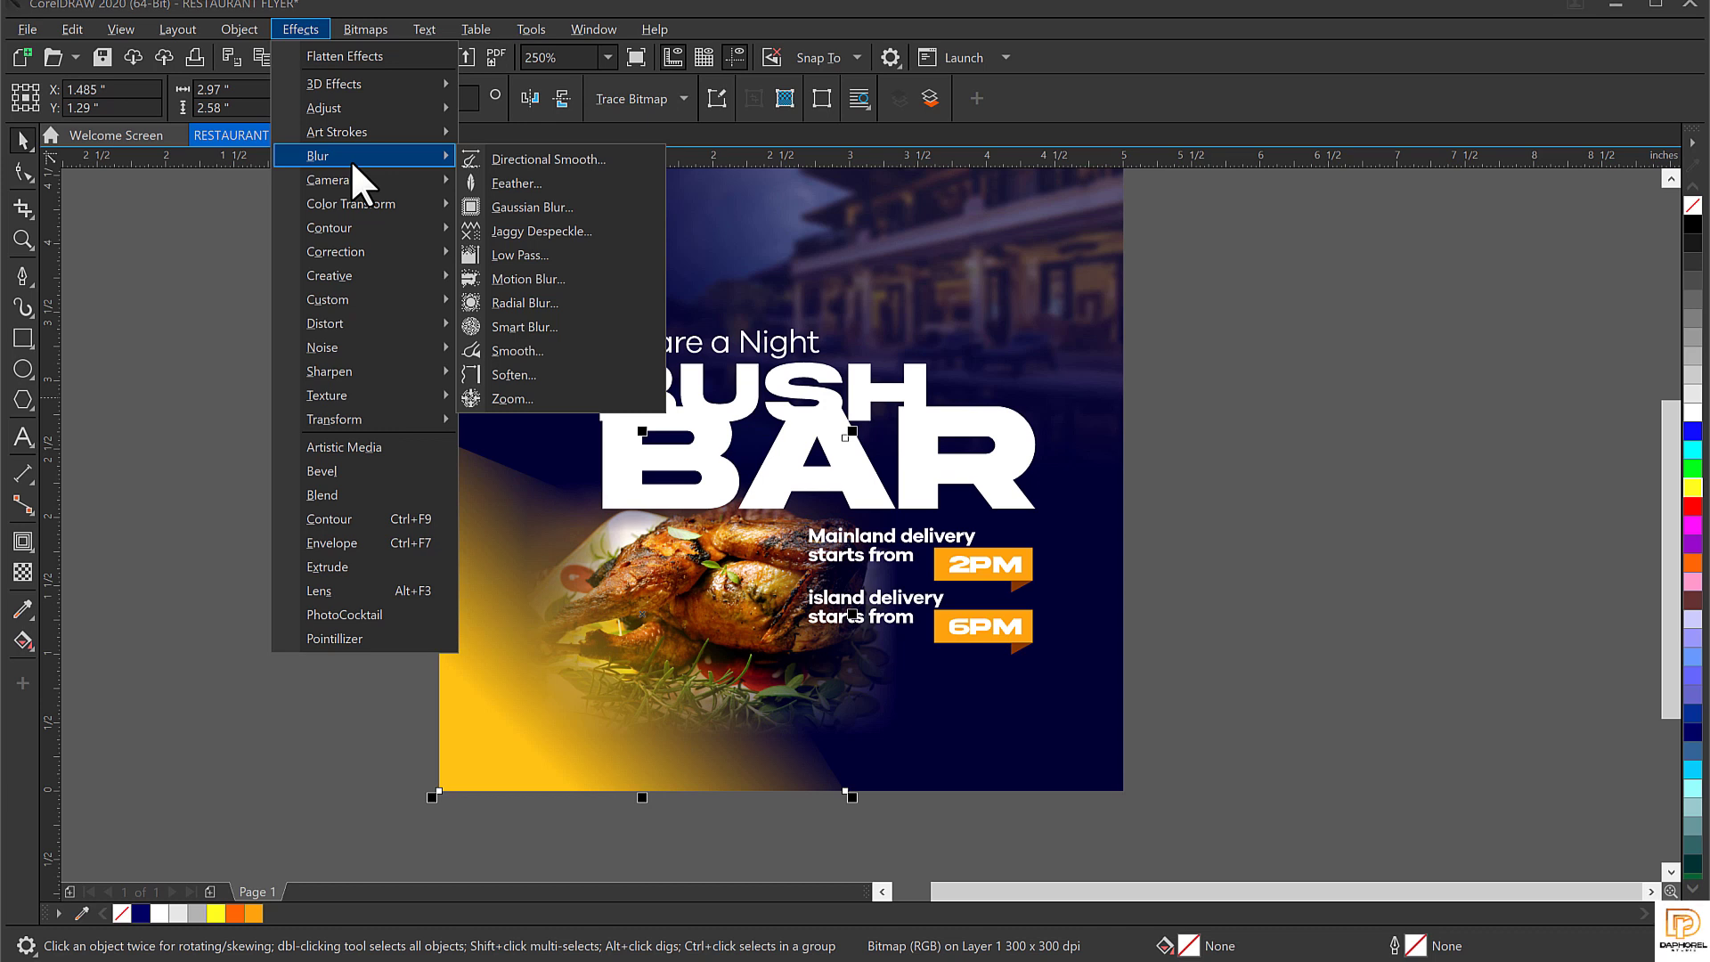
{"action": "left_click", "coordinate": [543, 207]}
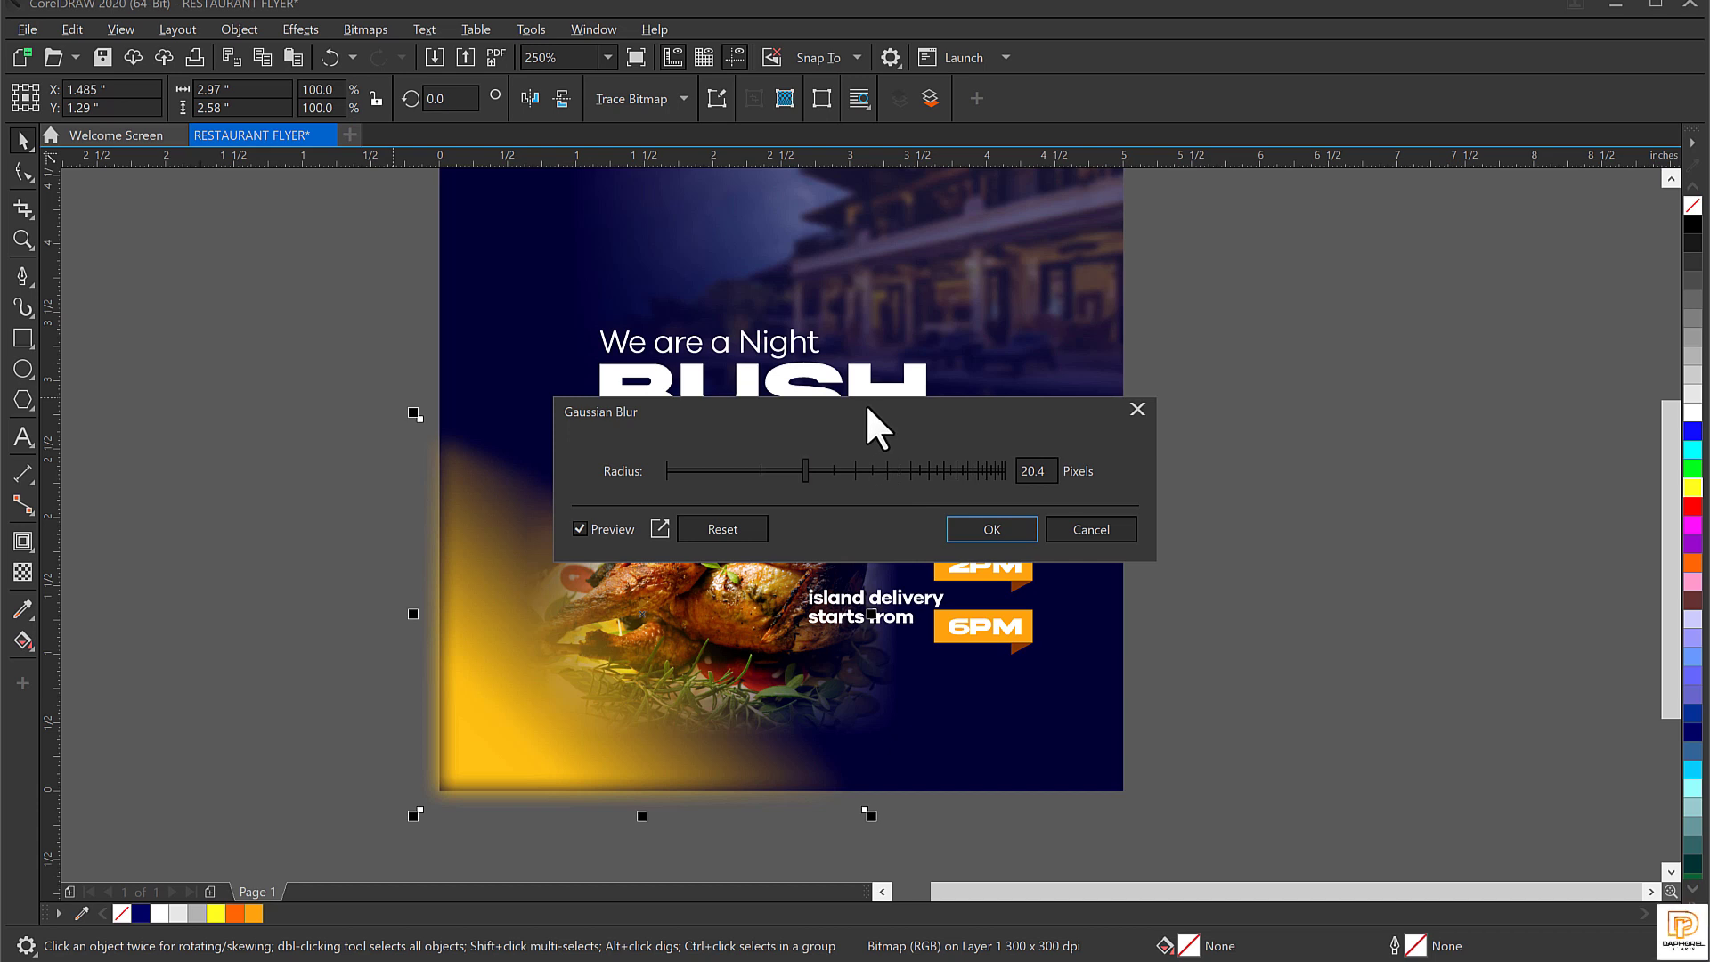
{"action": "left_click_drag", "start_coordinate": [865, 403], "coordinate": [1205, 158]}
{"action": "left_click", "coordinate": [1194, 224]}
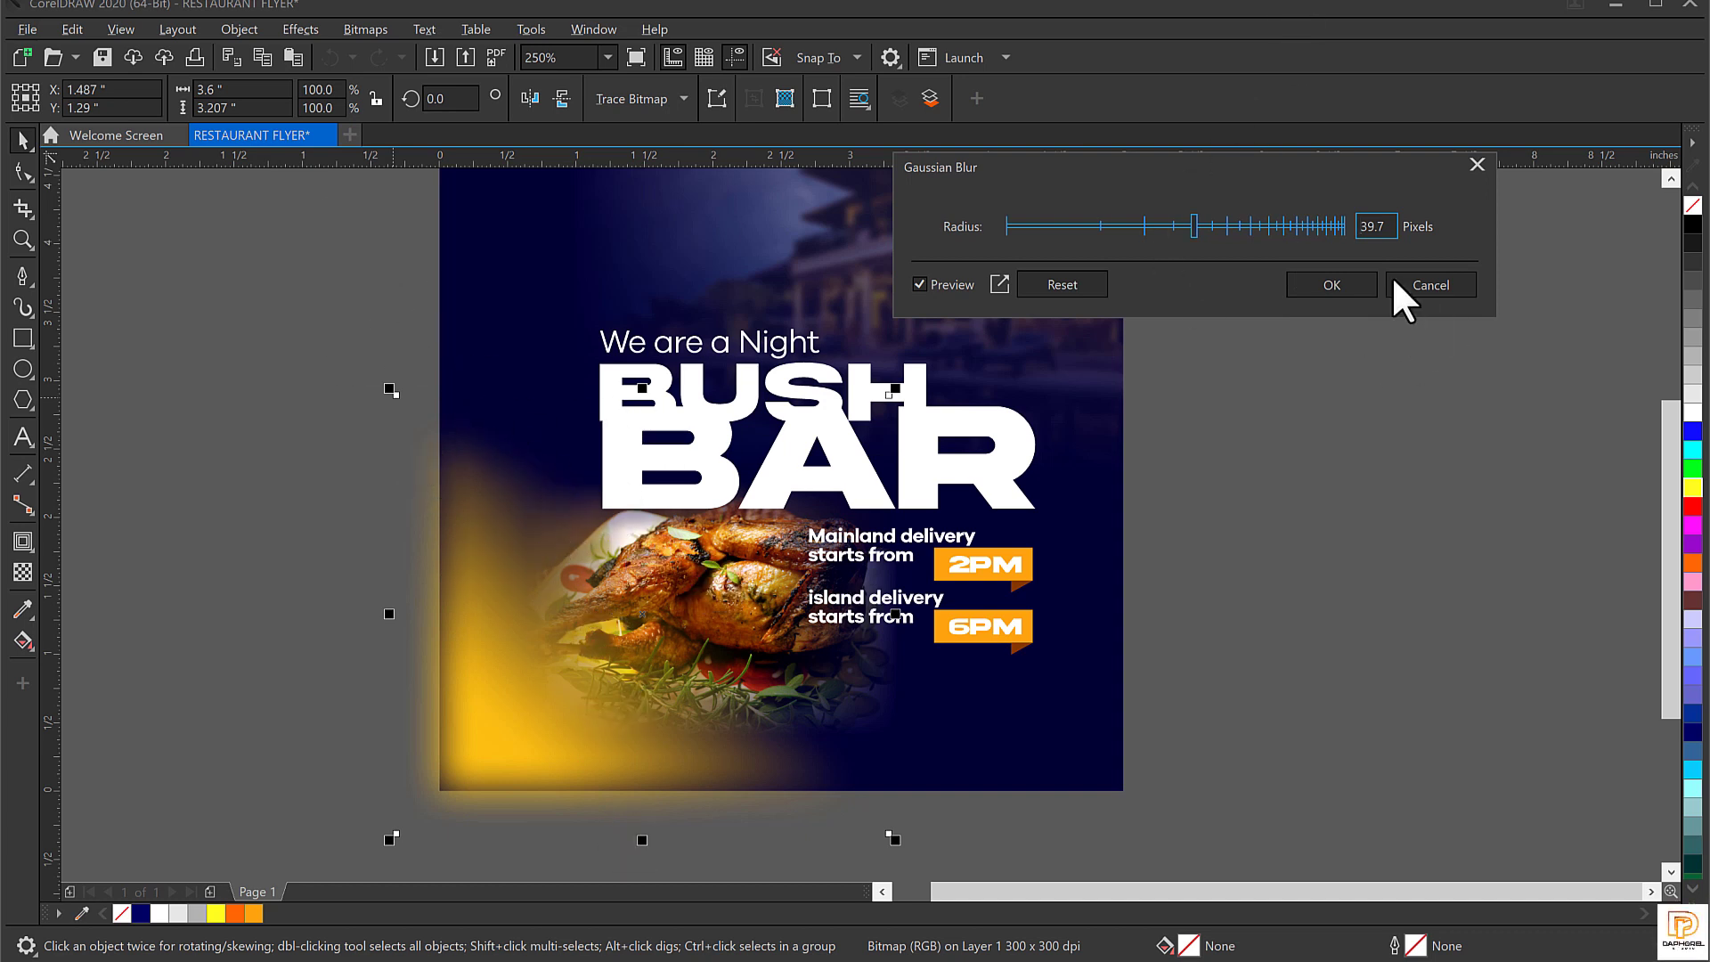
{"action": "left_click", "coordinate": [1336, 290]}
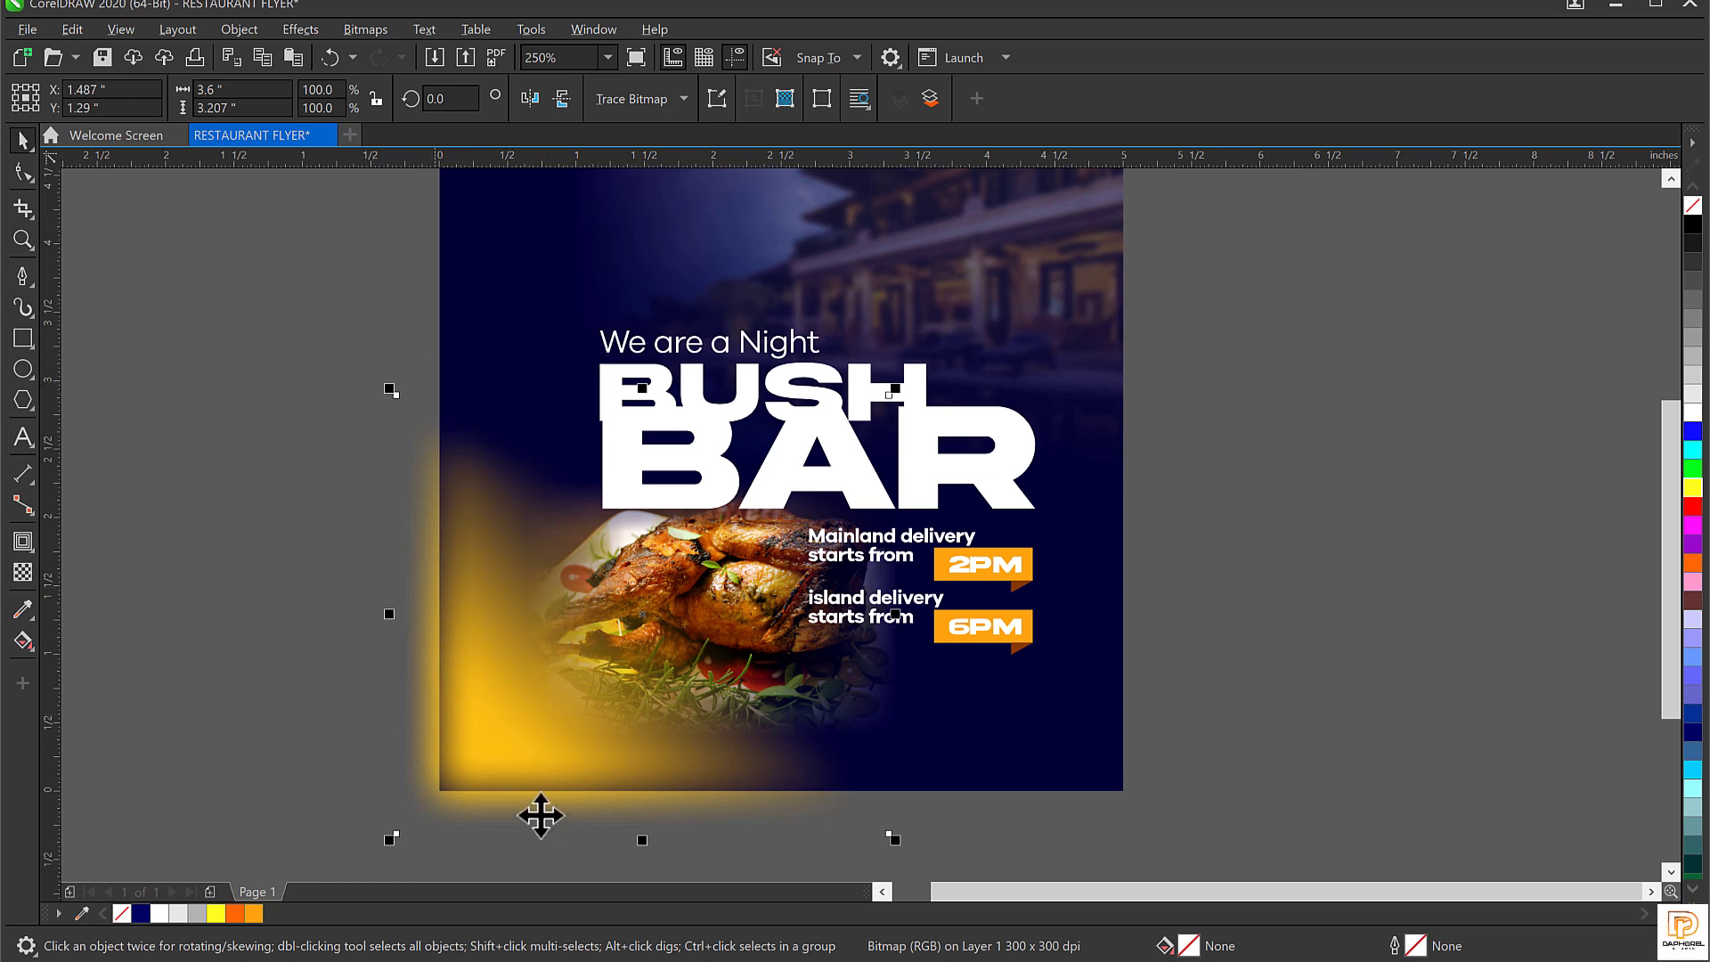
Cut the blurred corner glow and paste it inside the navy background's PowerClip.
{"action": "key", "text": "Delete"}
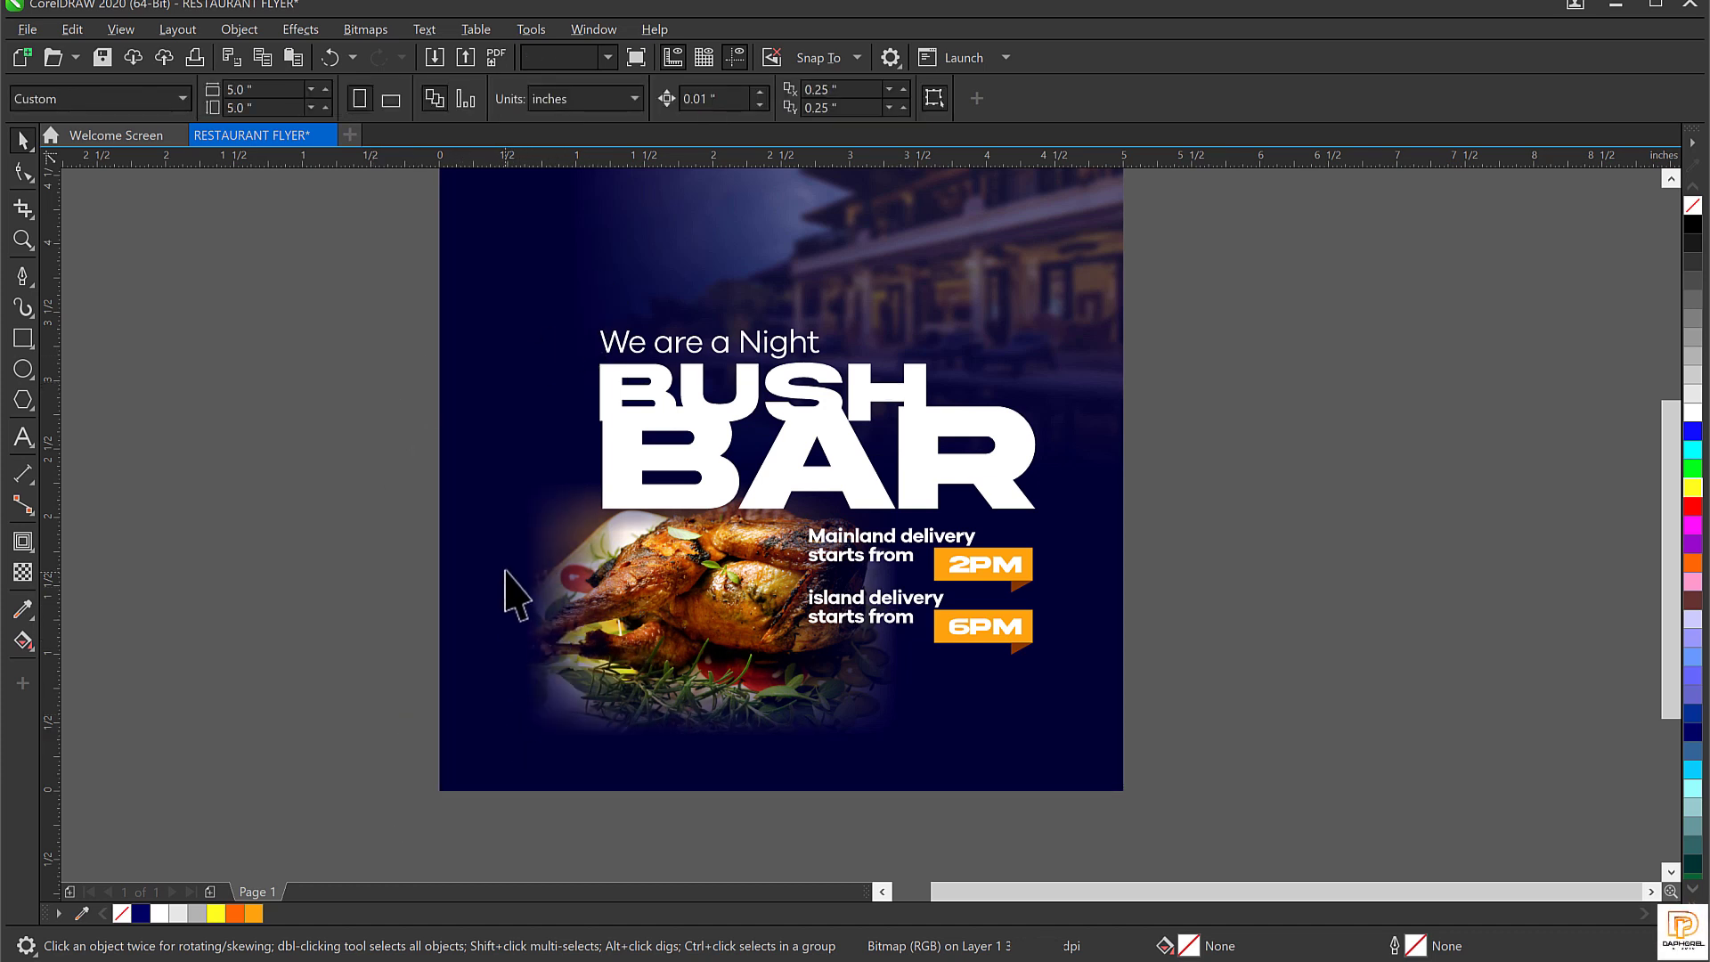
{"action": "double_click", "coordinate": [486, 457]}
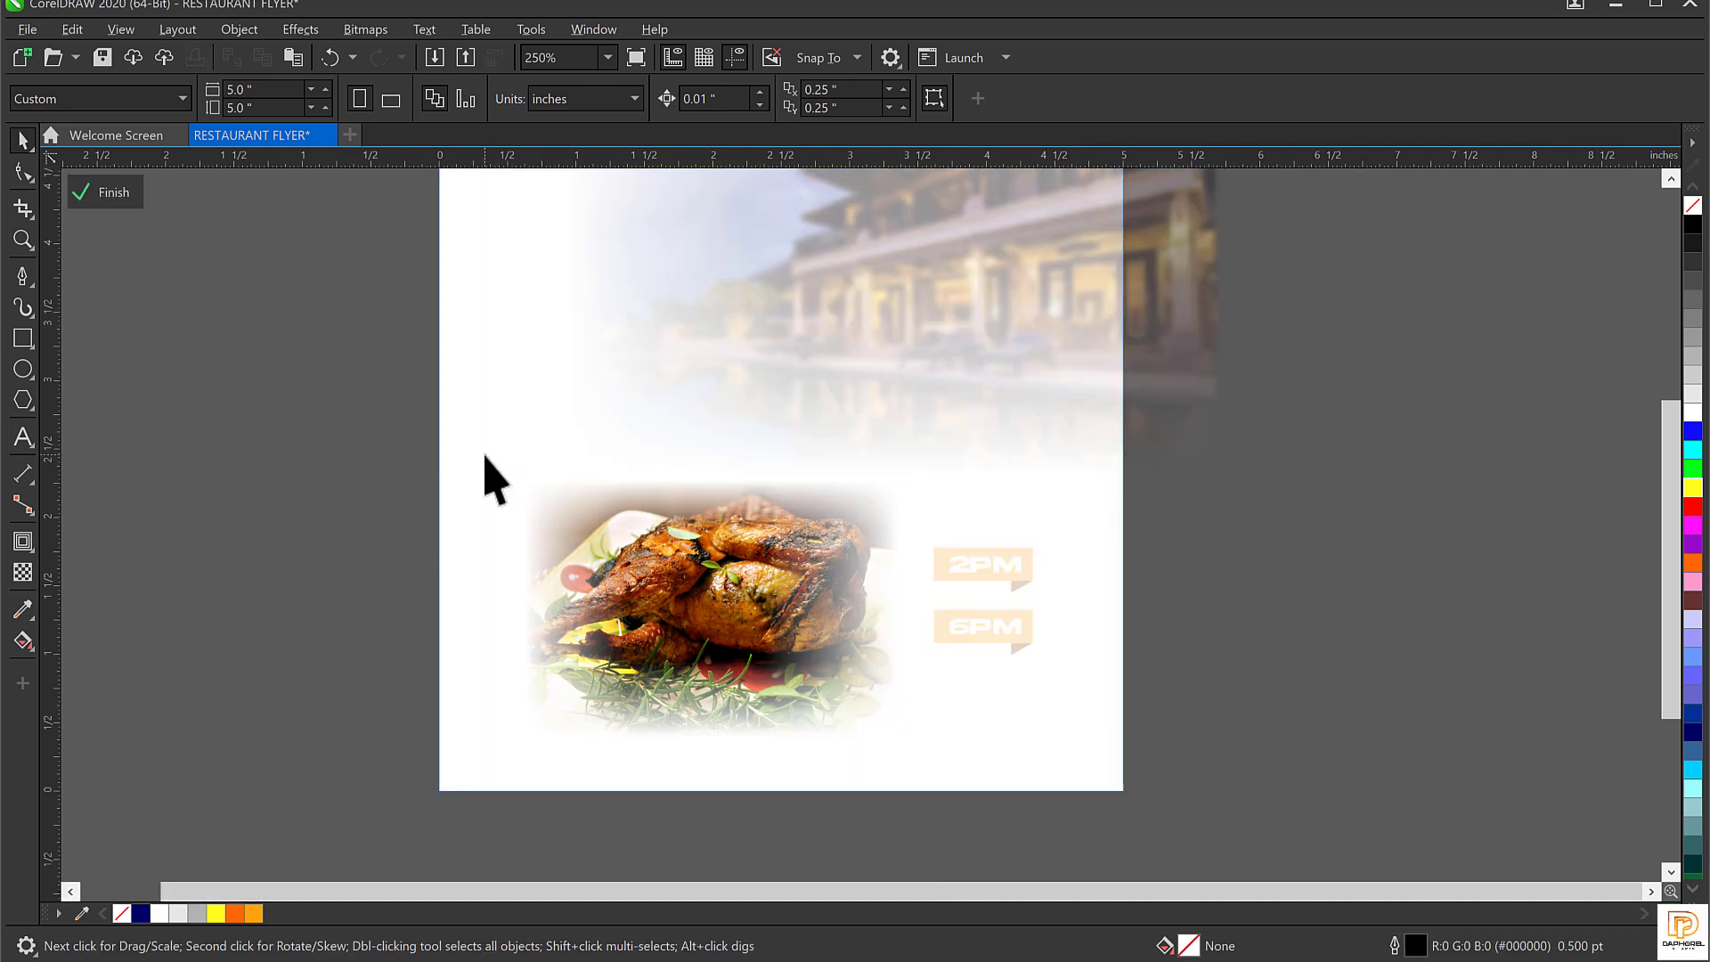
{"action": "key", "text": "ctrl+v"}
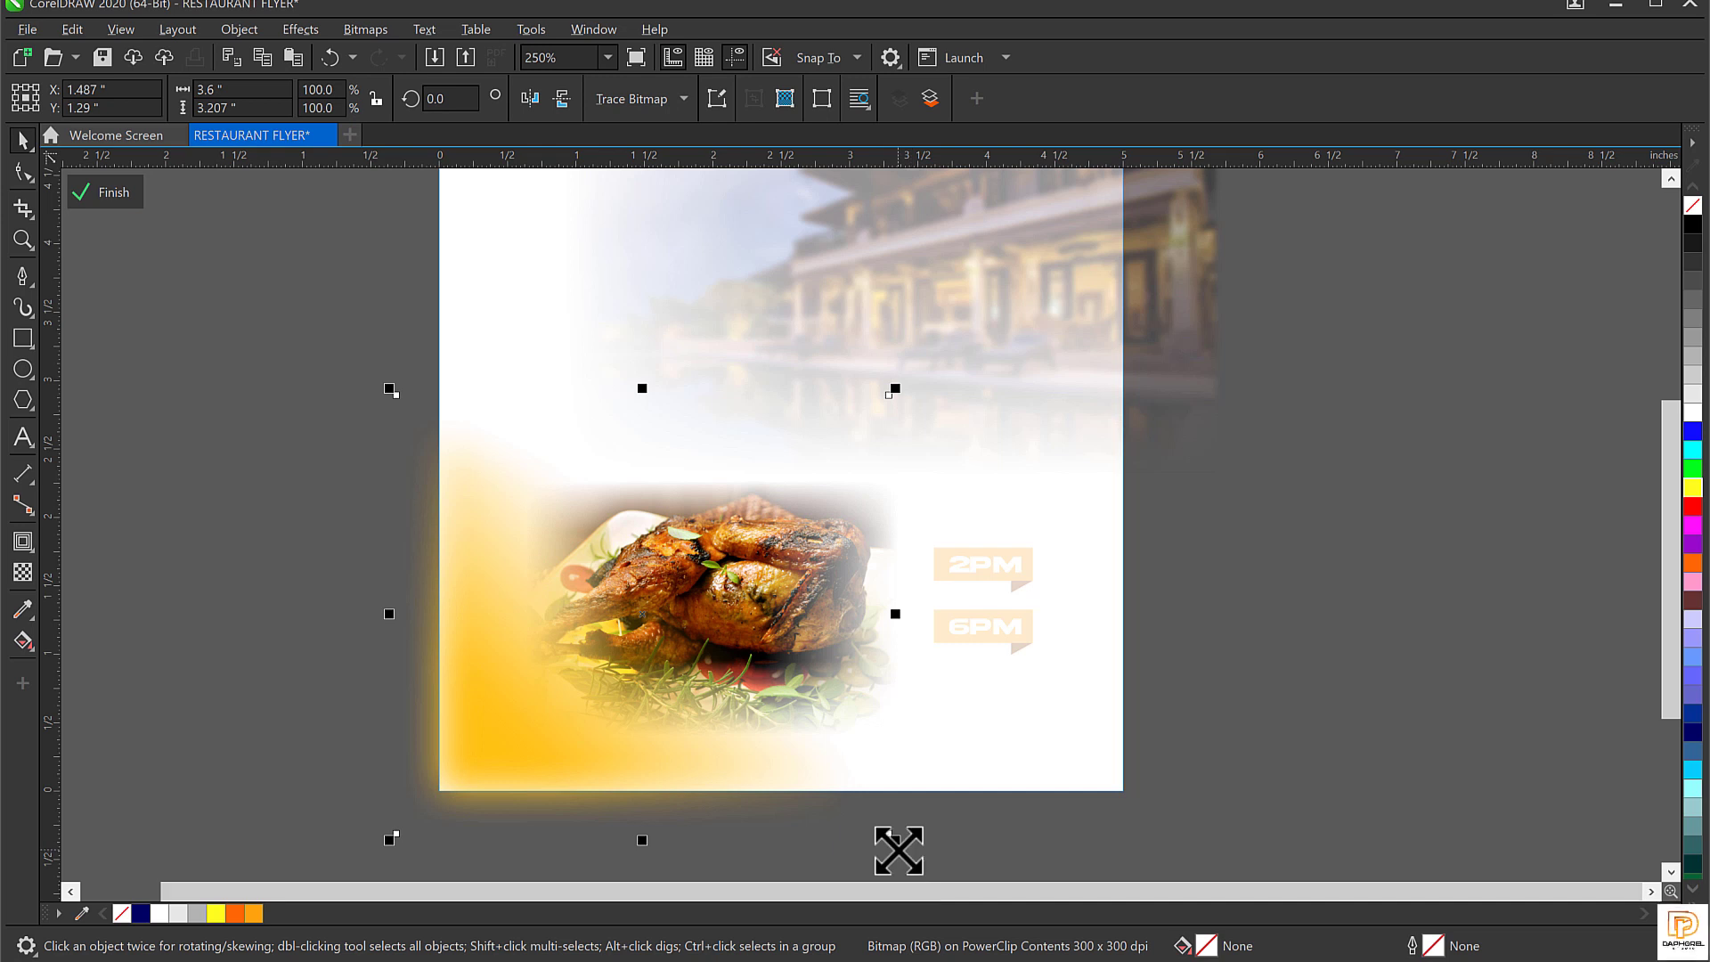
Enlarge the glow to about 4.88 by 4.35 inches, shift it slightly right and down, and finish editing the PowerClip.
{"action": "left_click_drag", "start_coordinate": [897, 846], "coordinate": [1057, 828]}
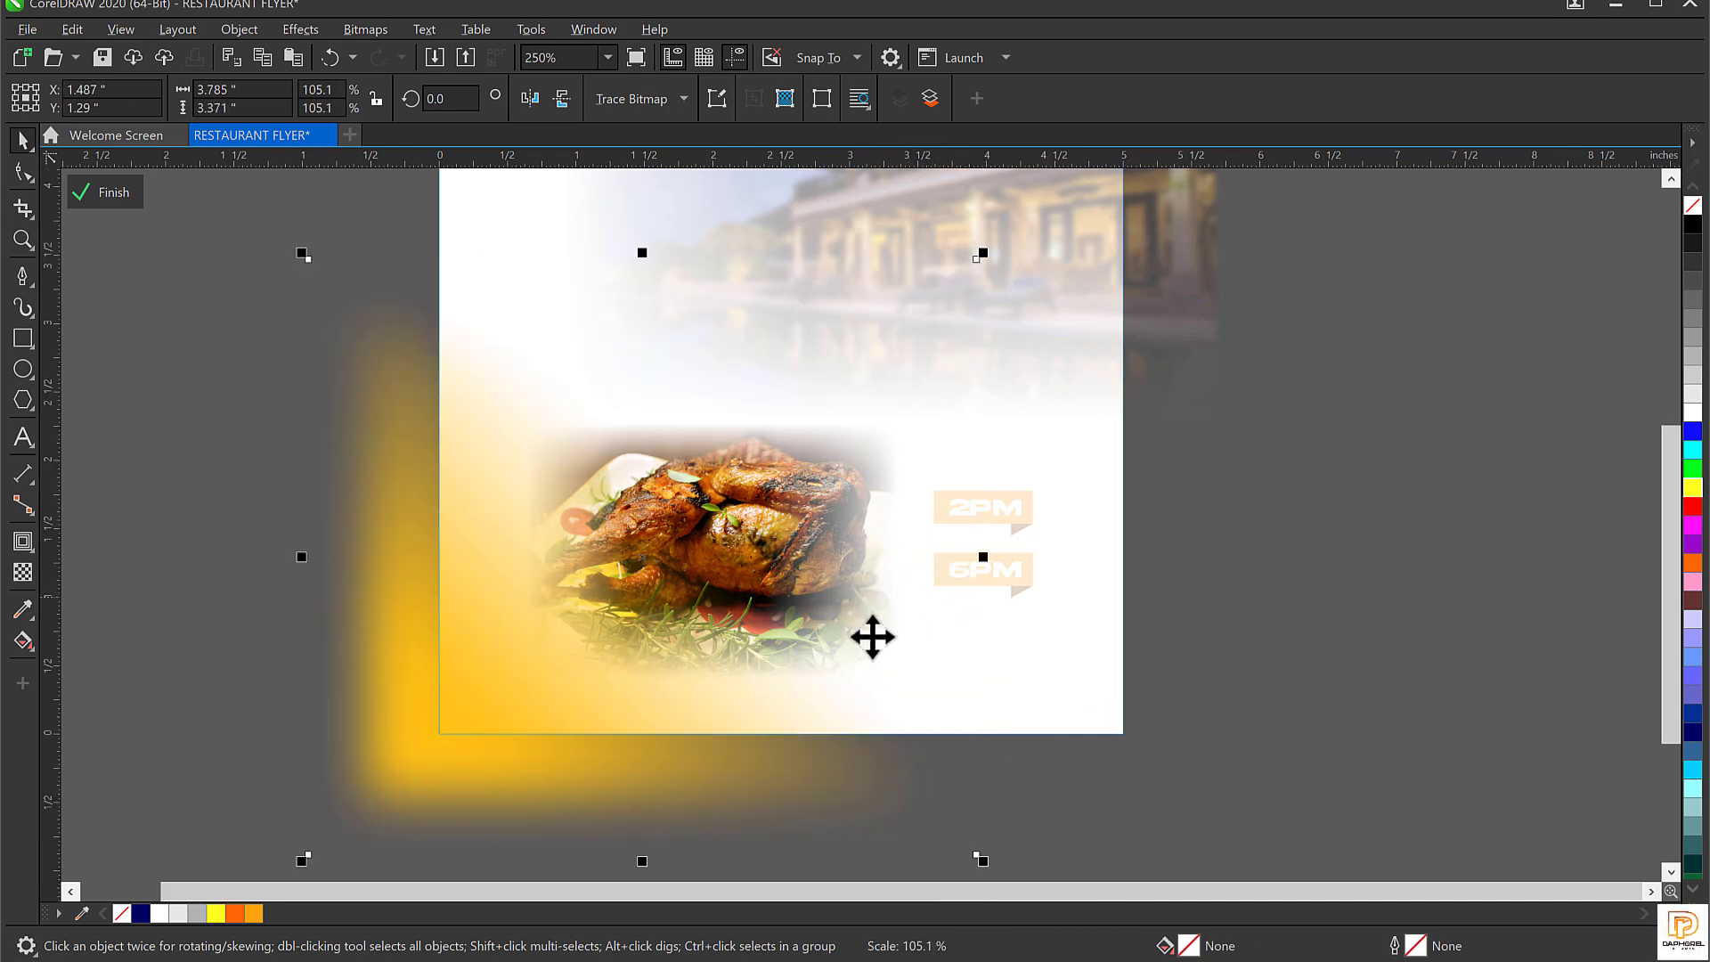
{"action": "left_click_drag", "start_coordinate": [764, 783], "coordinate": [790, 793]}
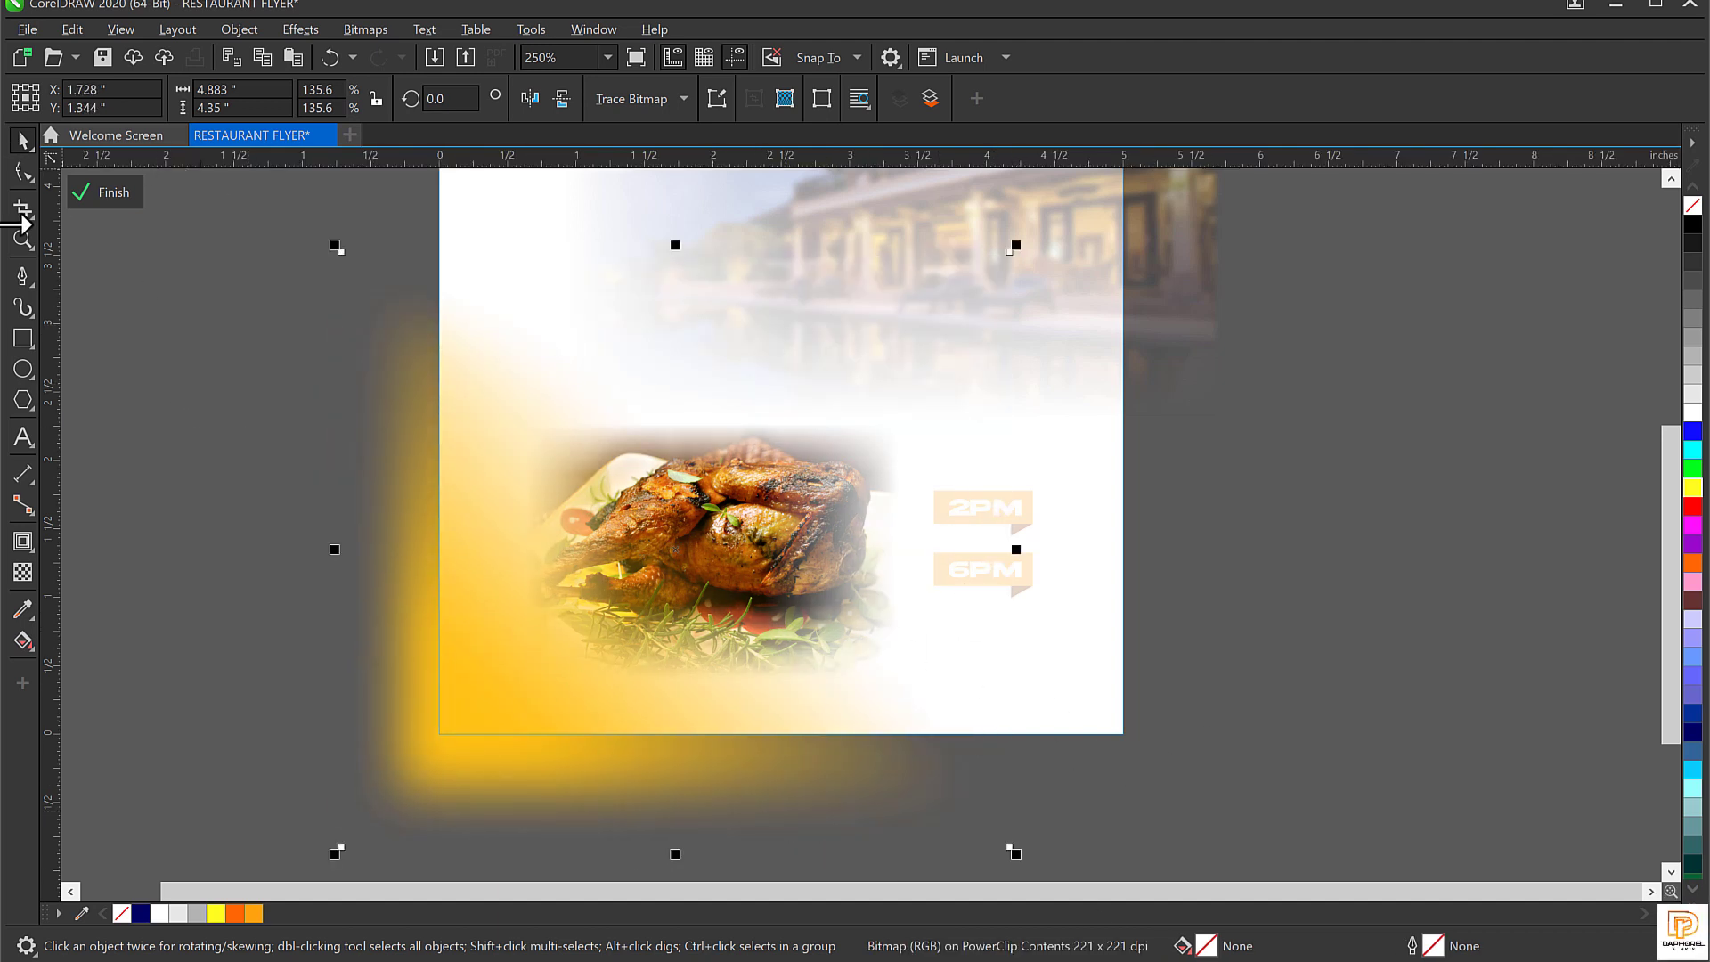
{"action": "left_click", "coordinate": [114, 192]}
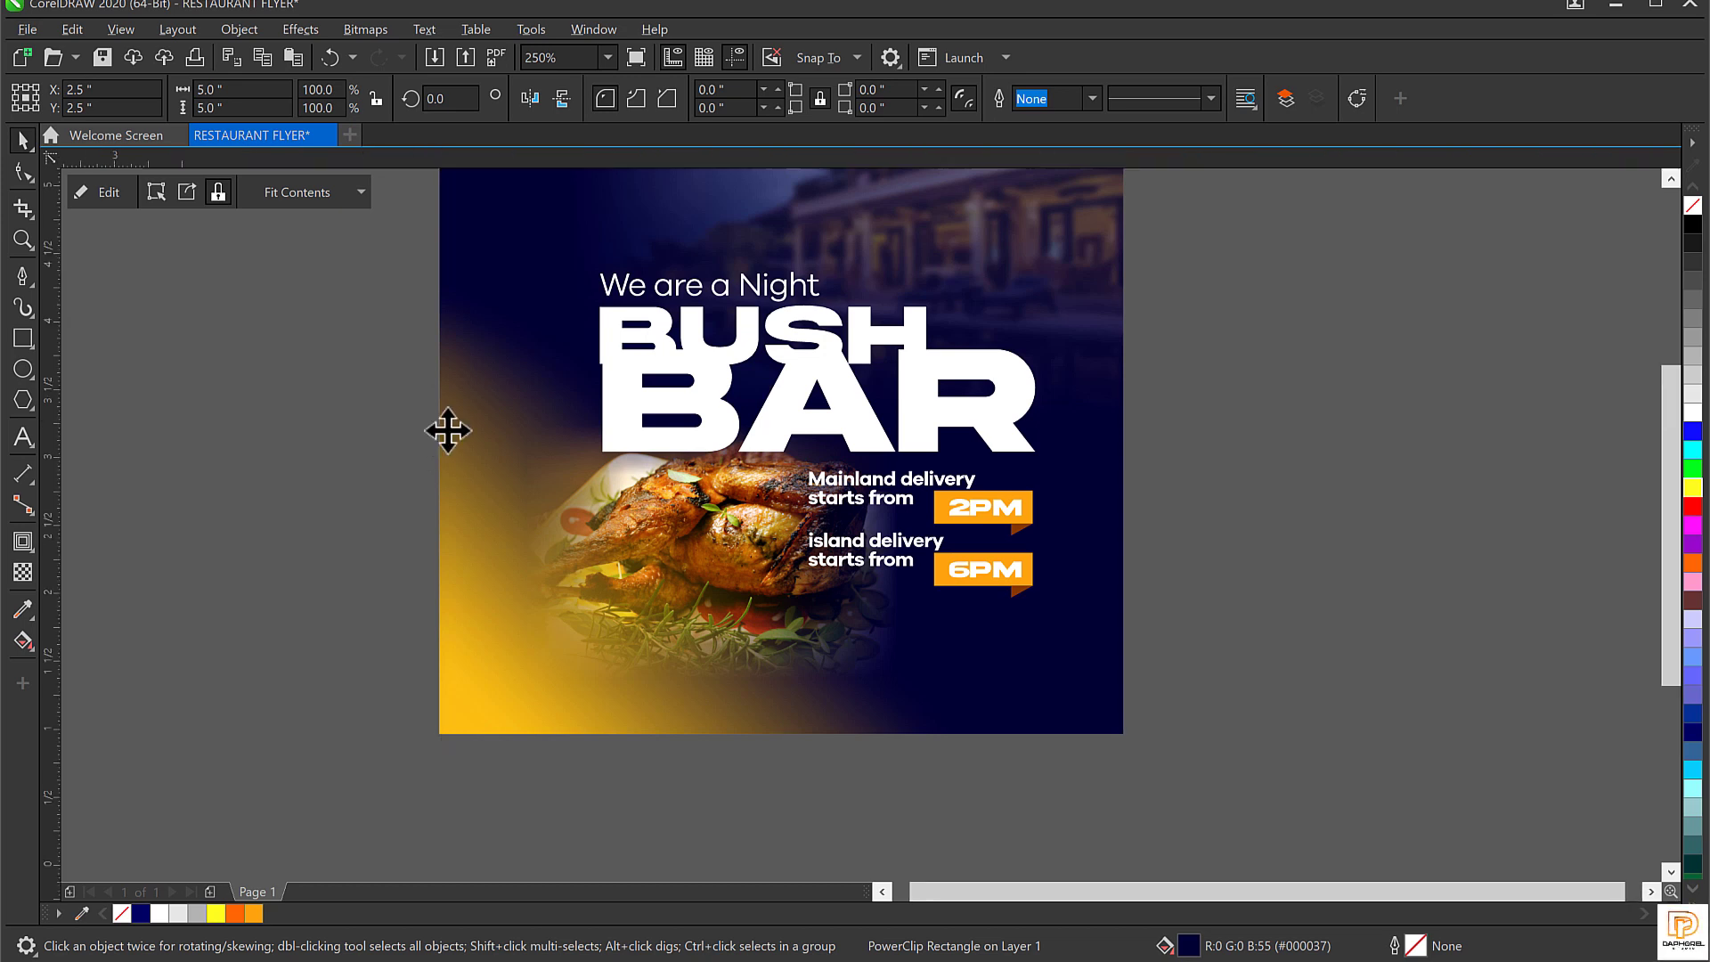
Reopen the background's PowerClip contents and rotate the corner glow about 9.3° counterclockwise.
{"action": "key", "text": "shift+F2"}
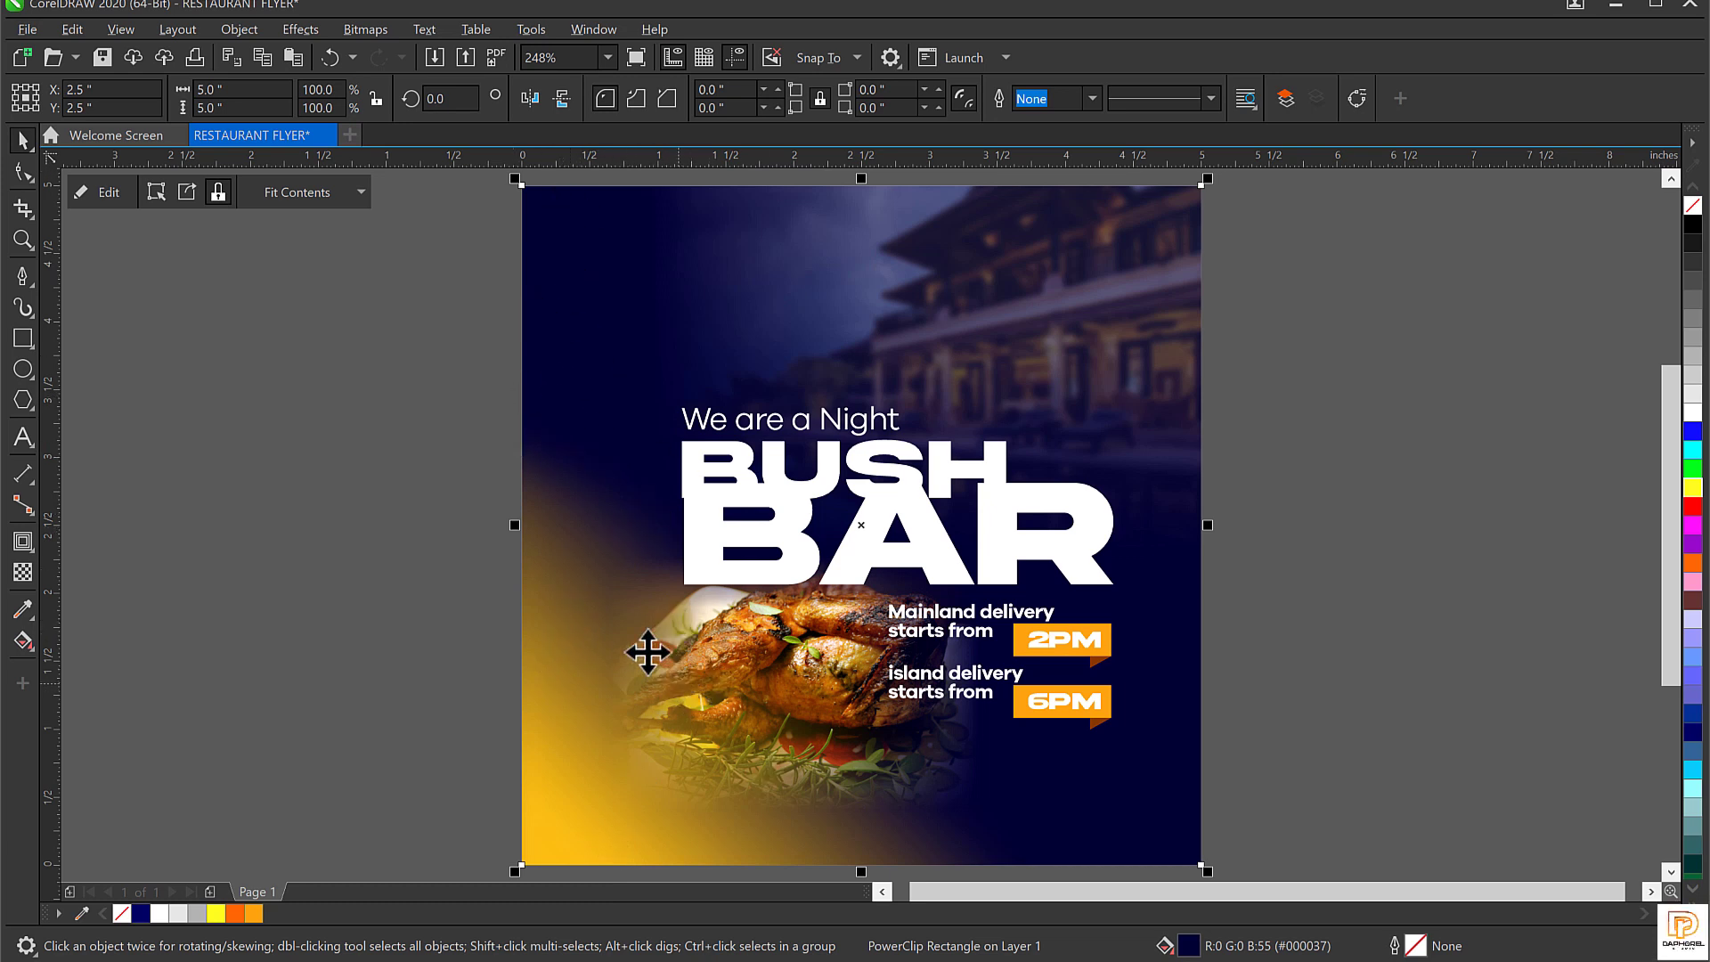
{"action": "left_click", "coordinate": [581, 589], "text": "ctrl"}
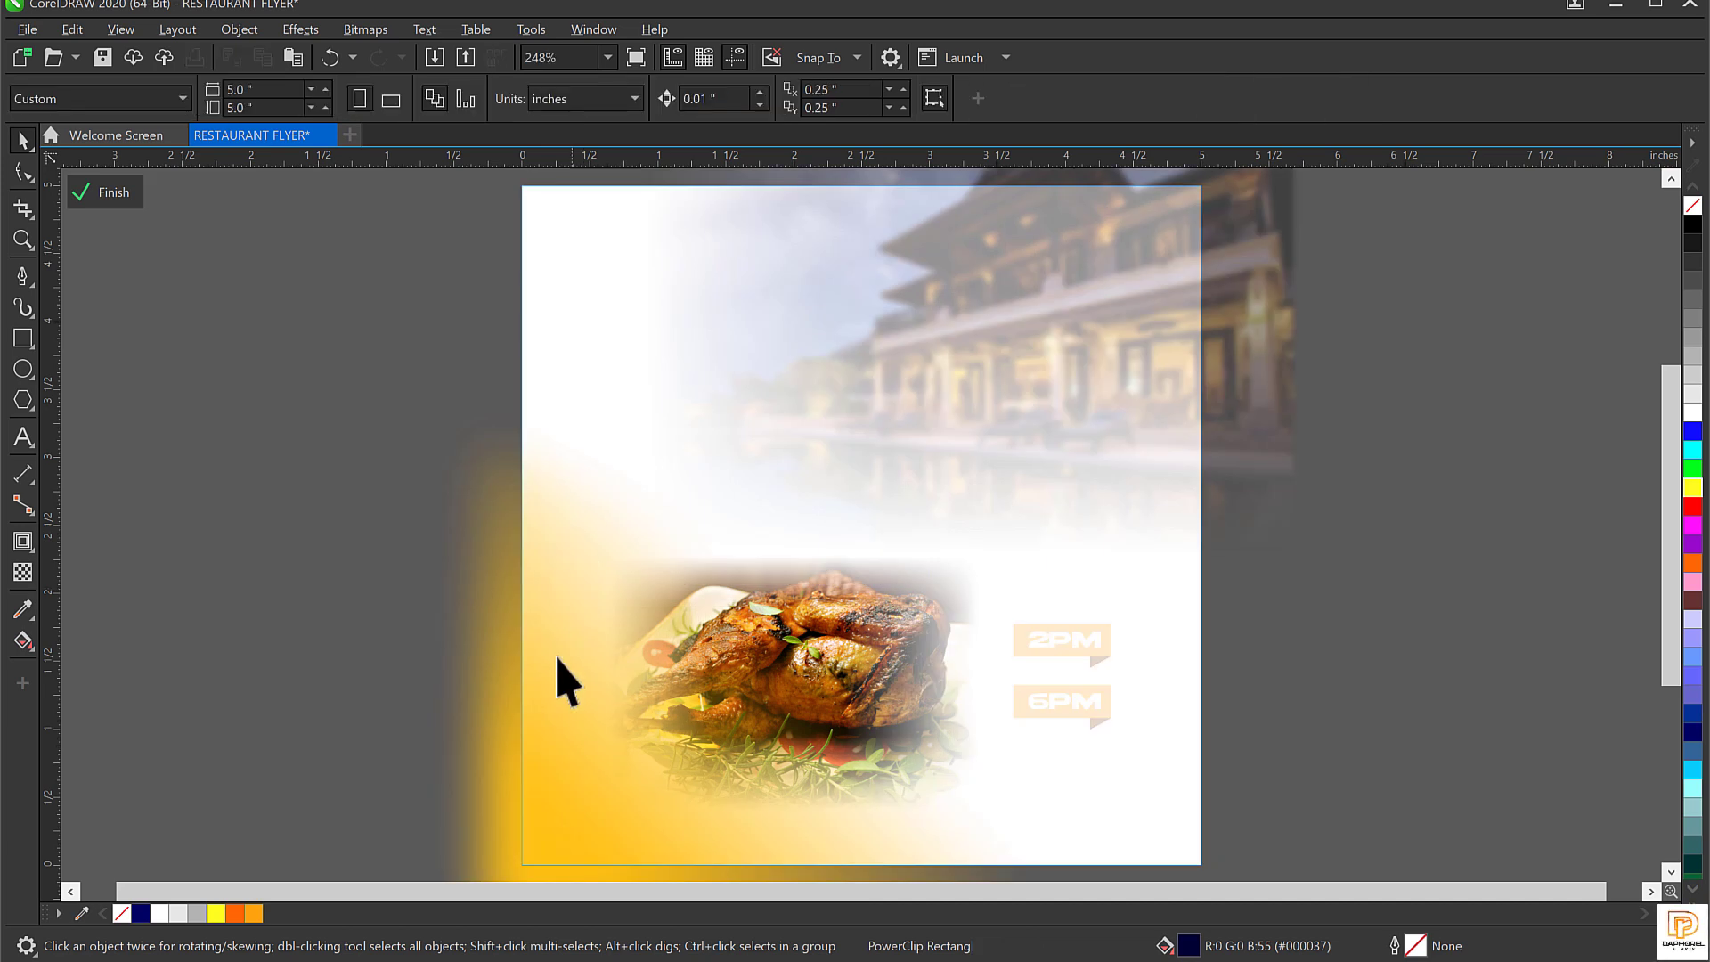
{"action": "left_click", "coordinate": [546, 599]}
{"action": "scroll", "coordinate": [573, 733], "scroll_direction": "down", "scroll_amount": 3}
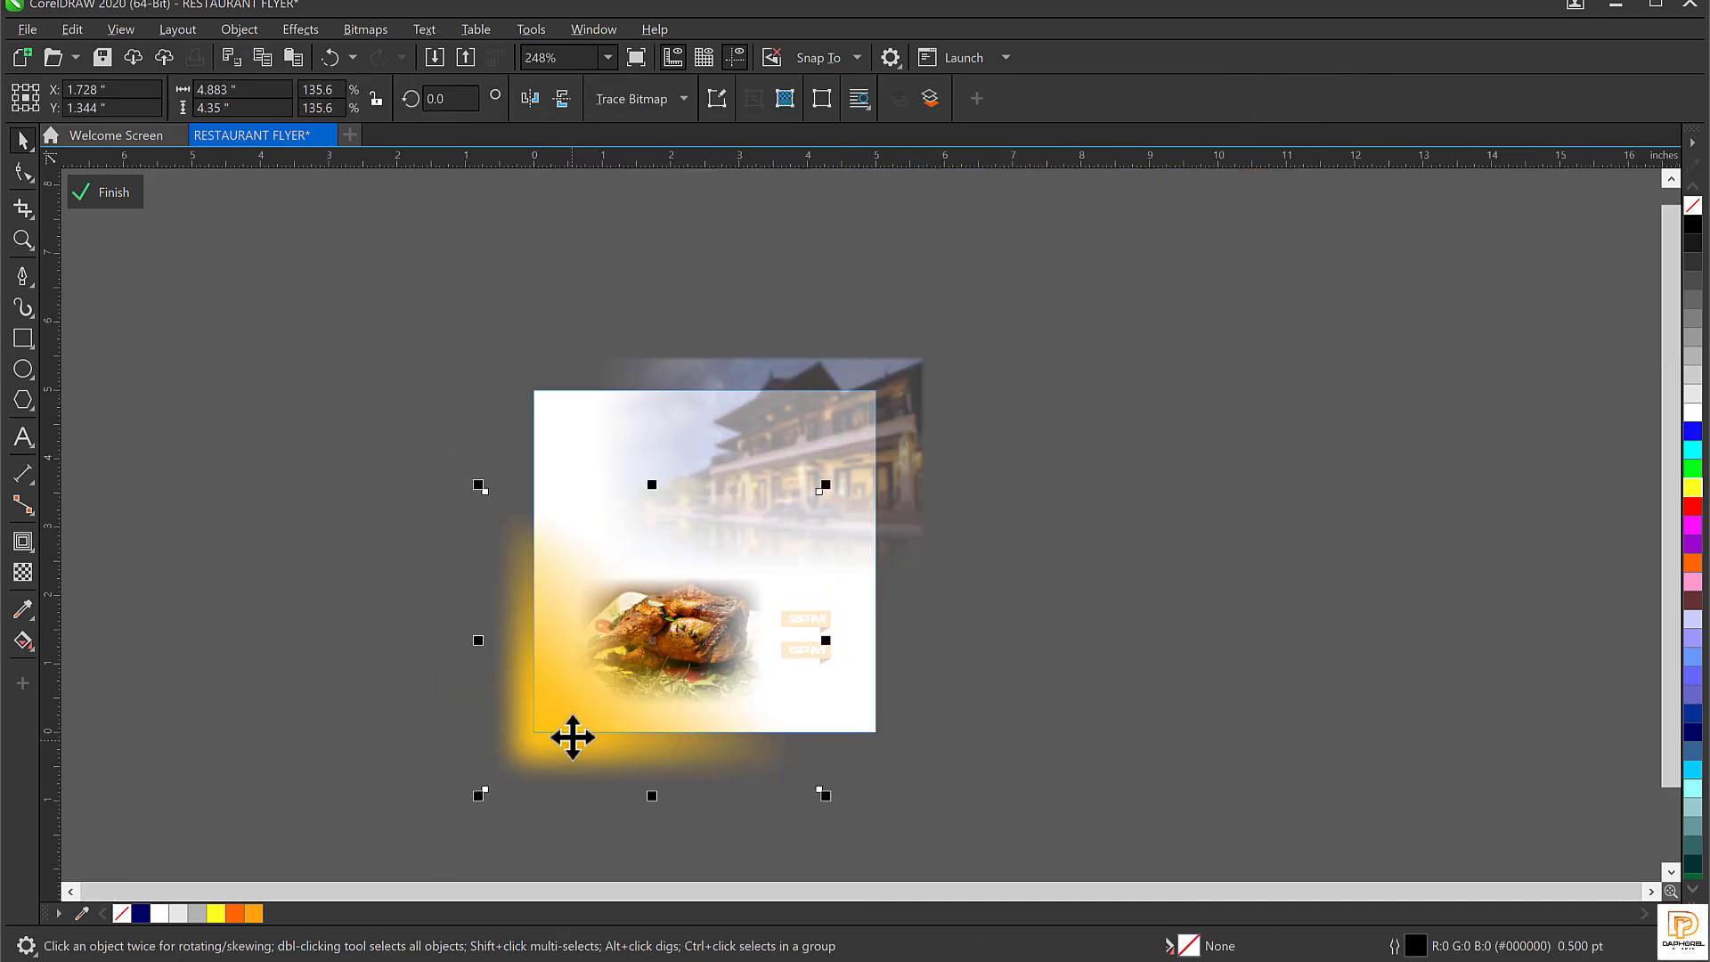
{"action": "left_click", "coordinate": [573, 733]}
{"action": "left_click", "coordinate": [554, 718]}
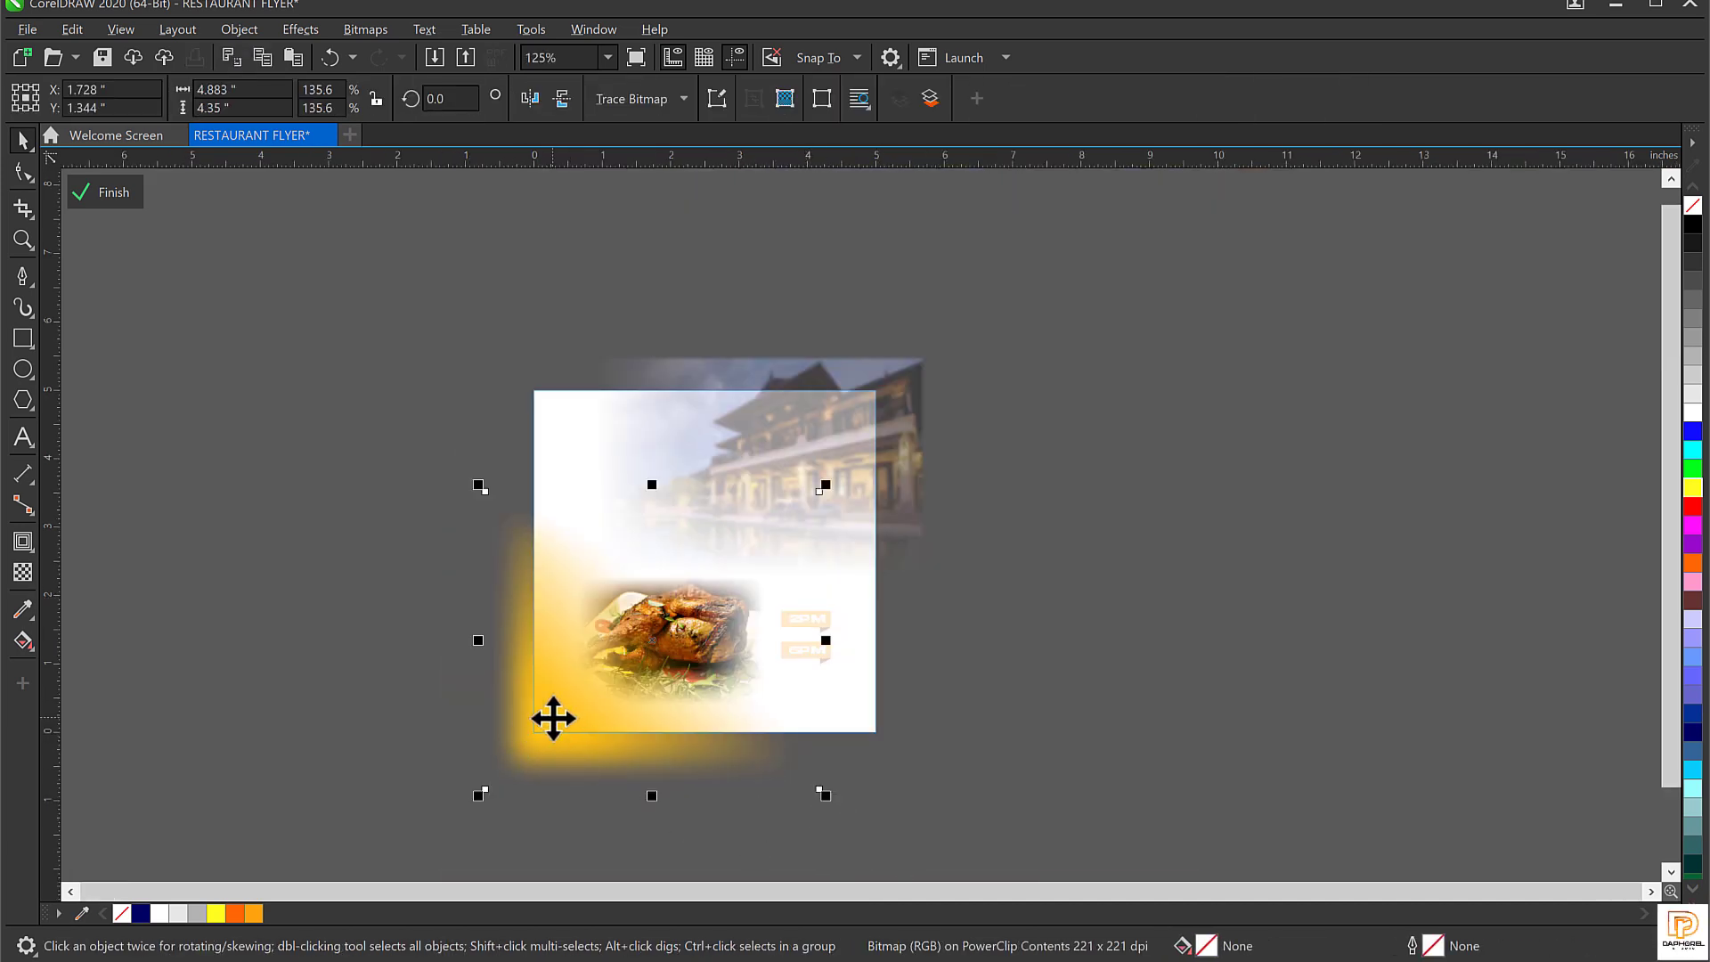
{"action": "left_click", "coordinate": [559, 720]}
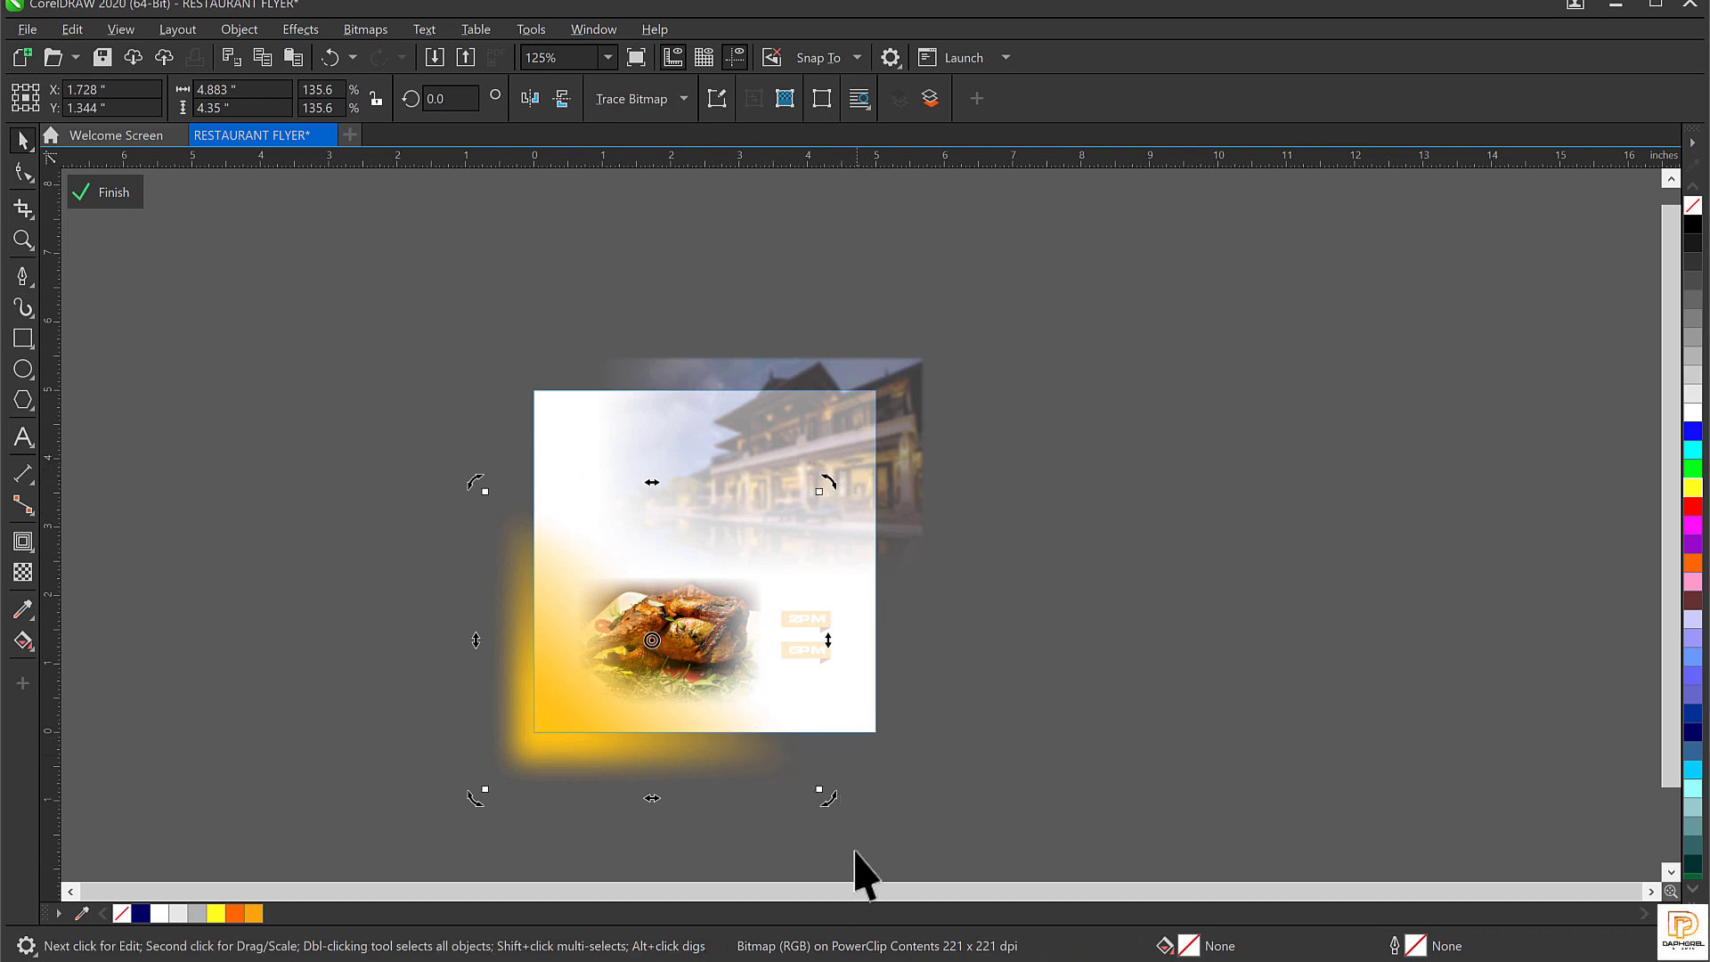
{"action": "left_click_drag", "start_coordinate": [829, 802], "coordinate": [889, 790]}
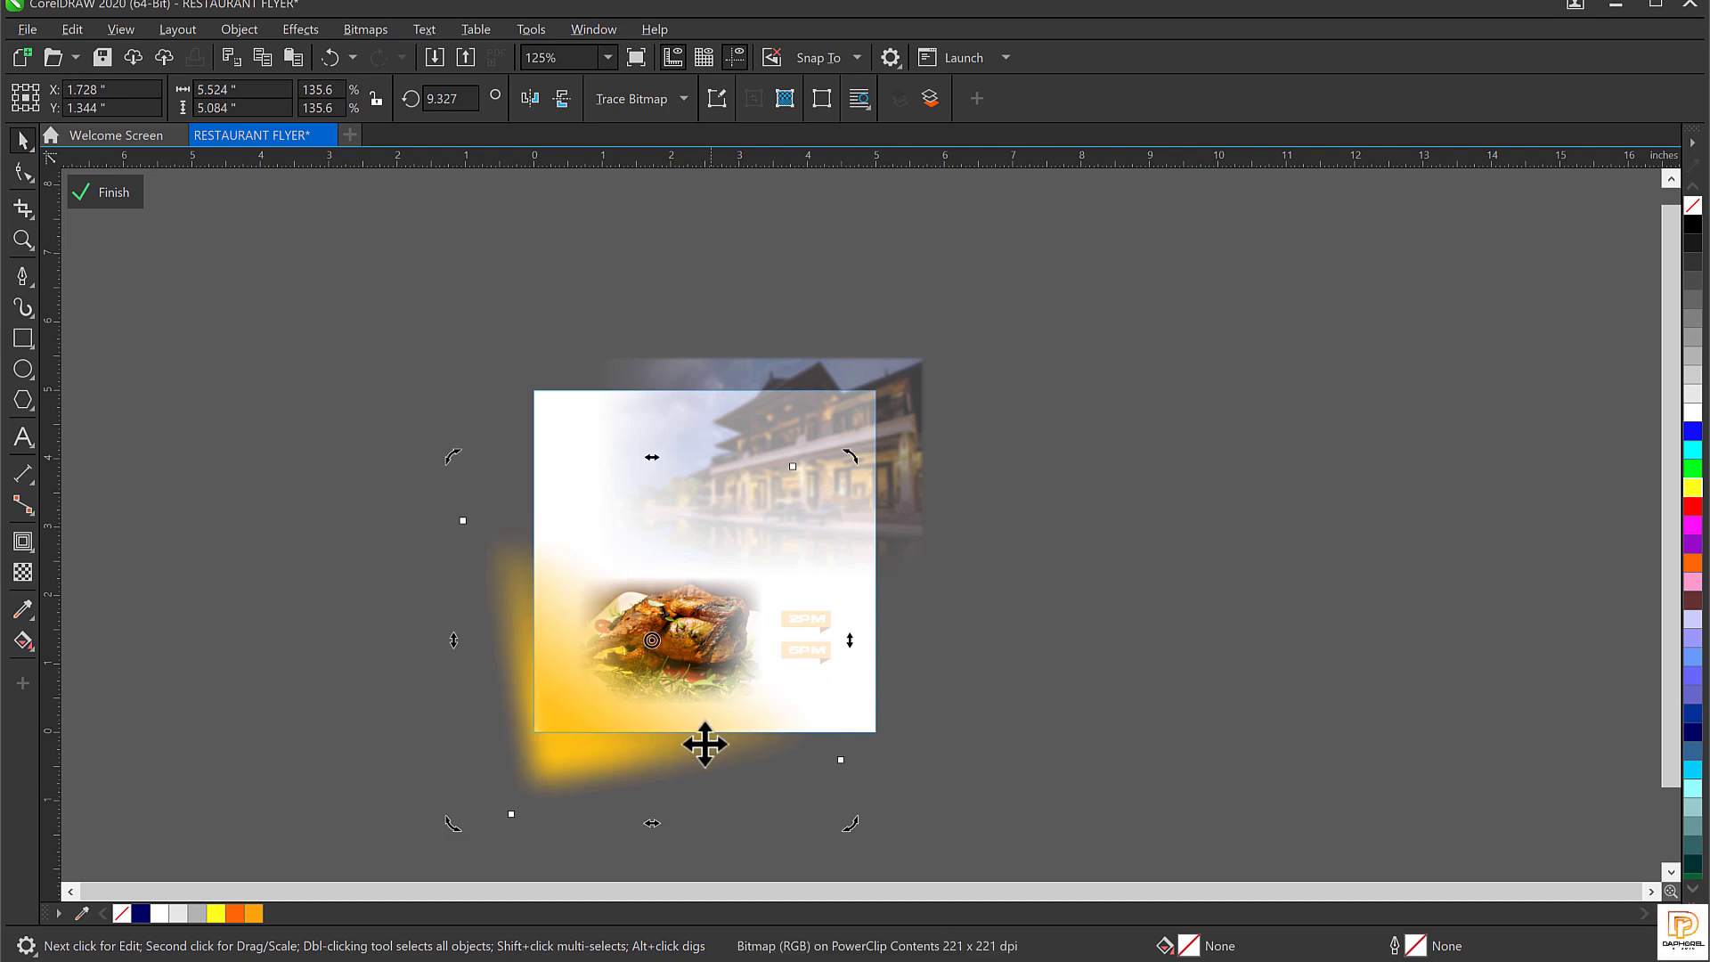
Scale the rotated glow up to about 148% from its center and finish editing the PowerClip.
{"action": "left_click", "coordinate": [599, 760]}
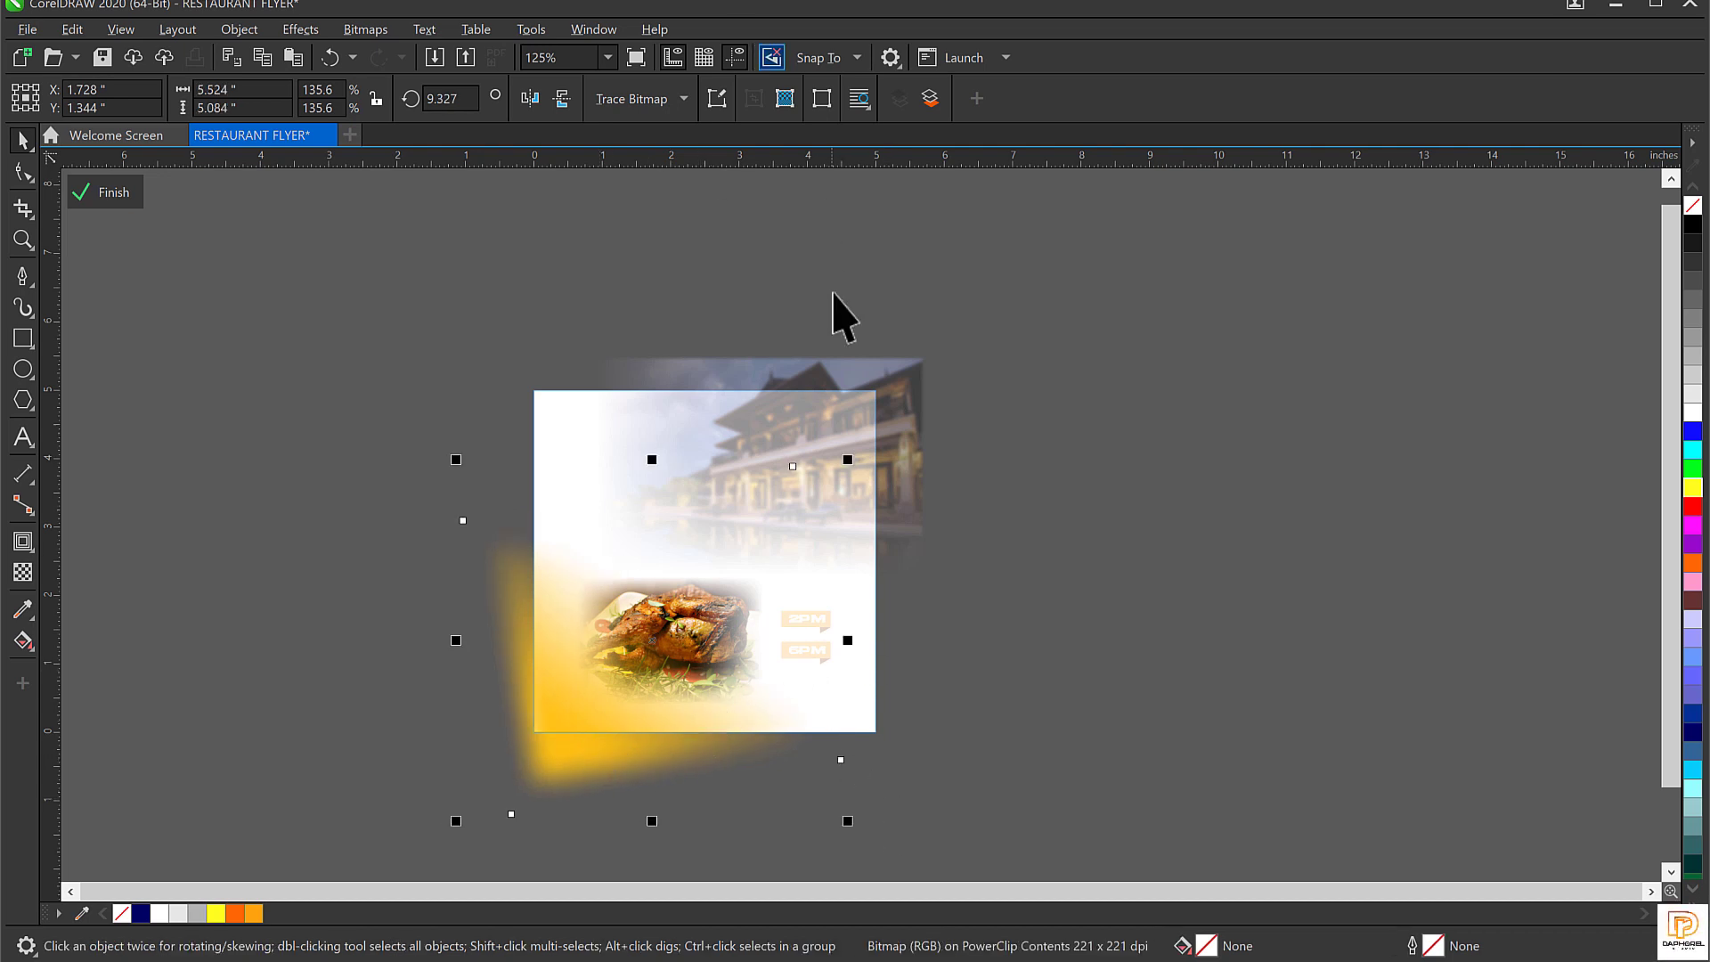
{"action": "left_click_drag", "start_coordinate": [850, 459], "coordinate": [908, 442]}
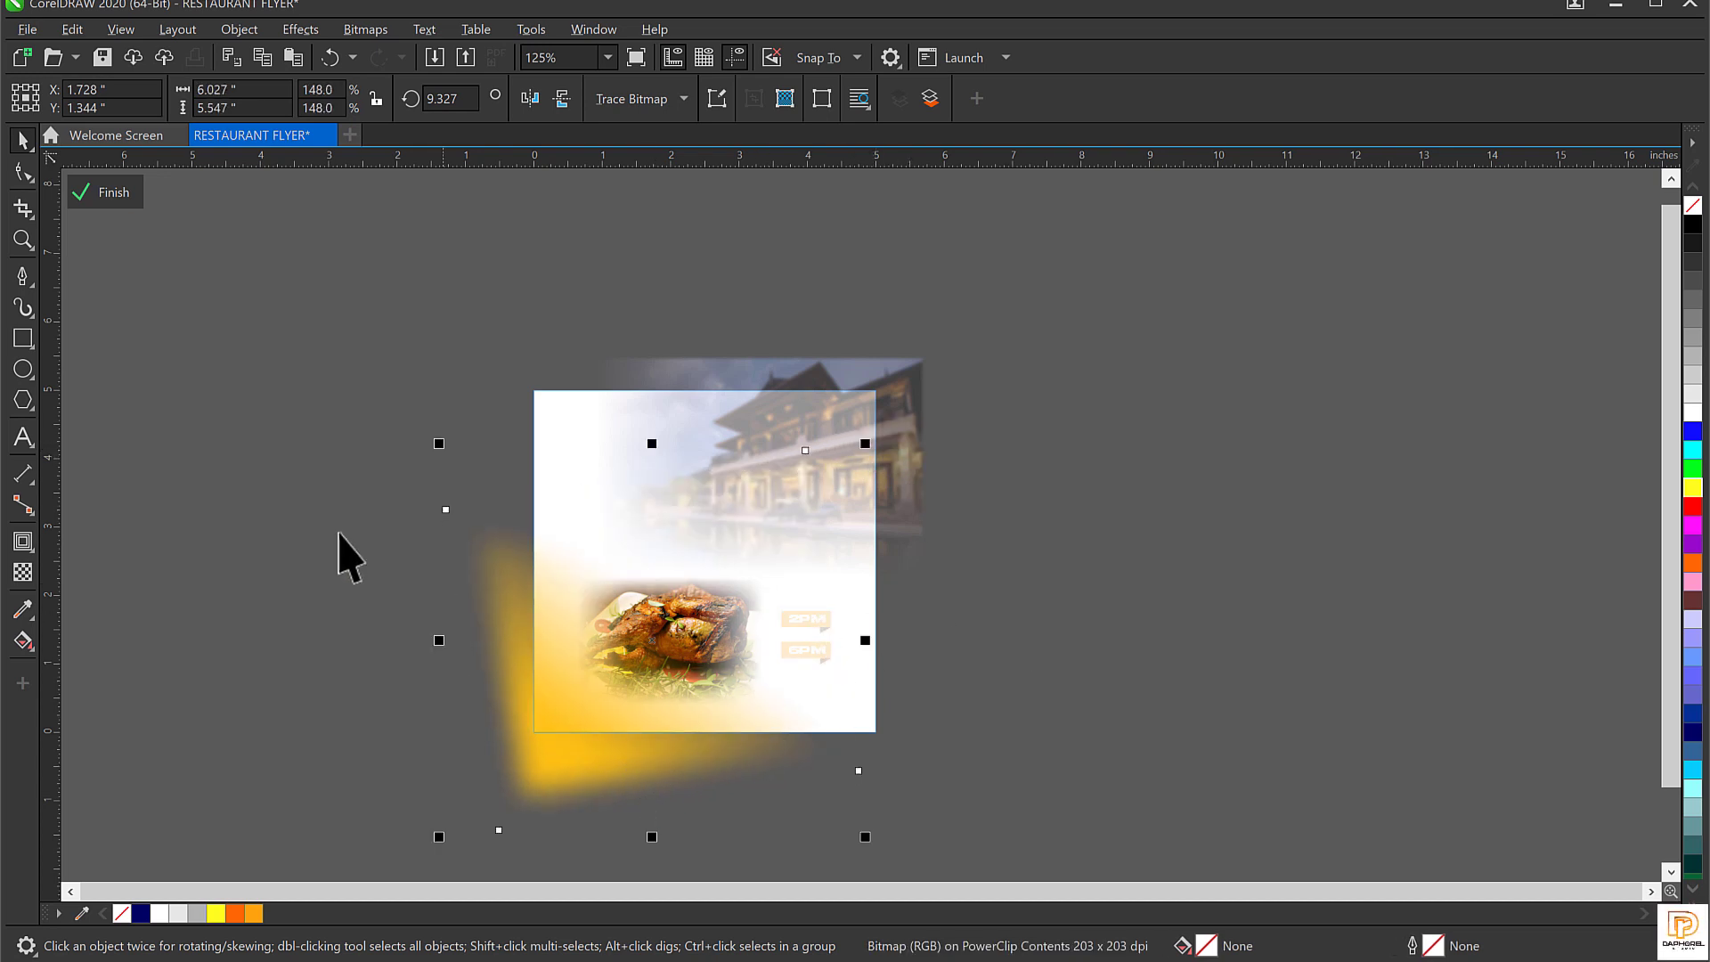
{"action": "left_click", "coordinate": [96, 196]}
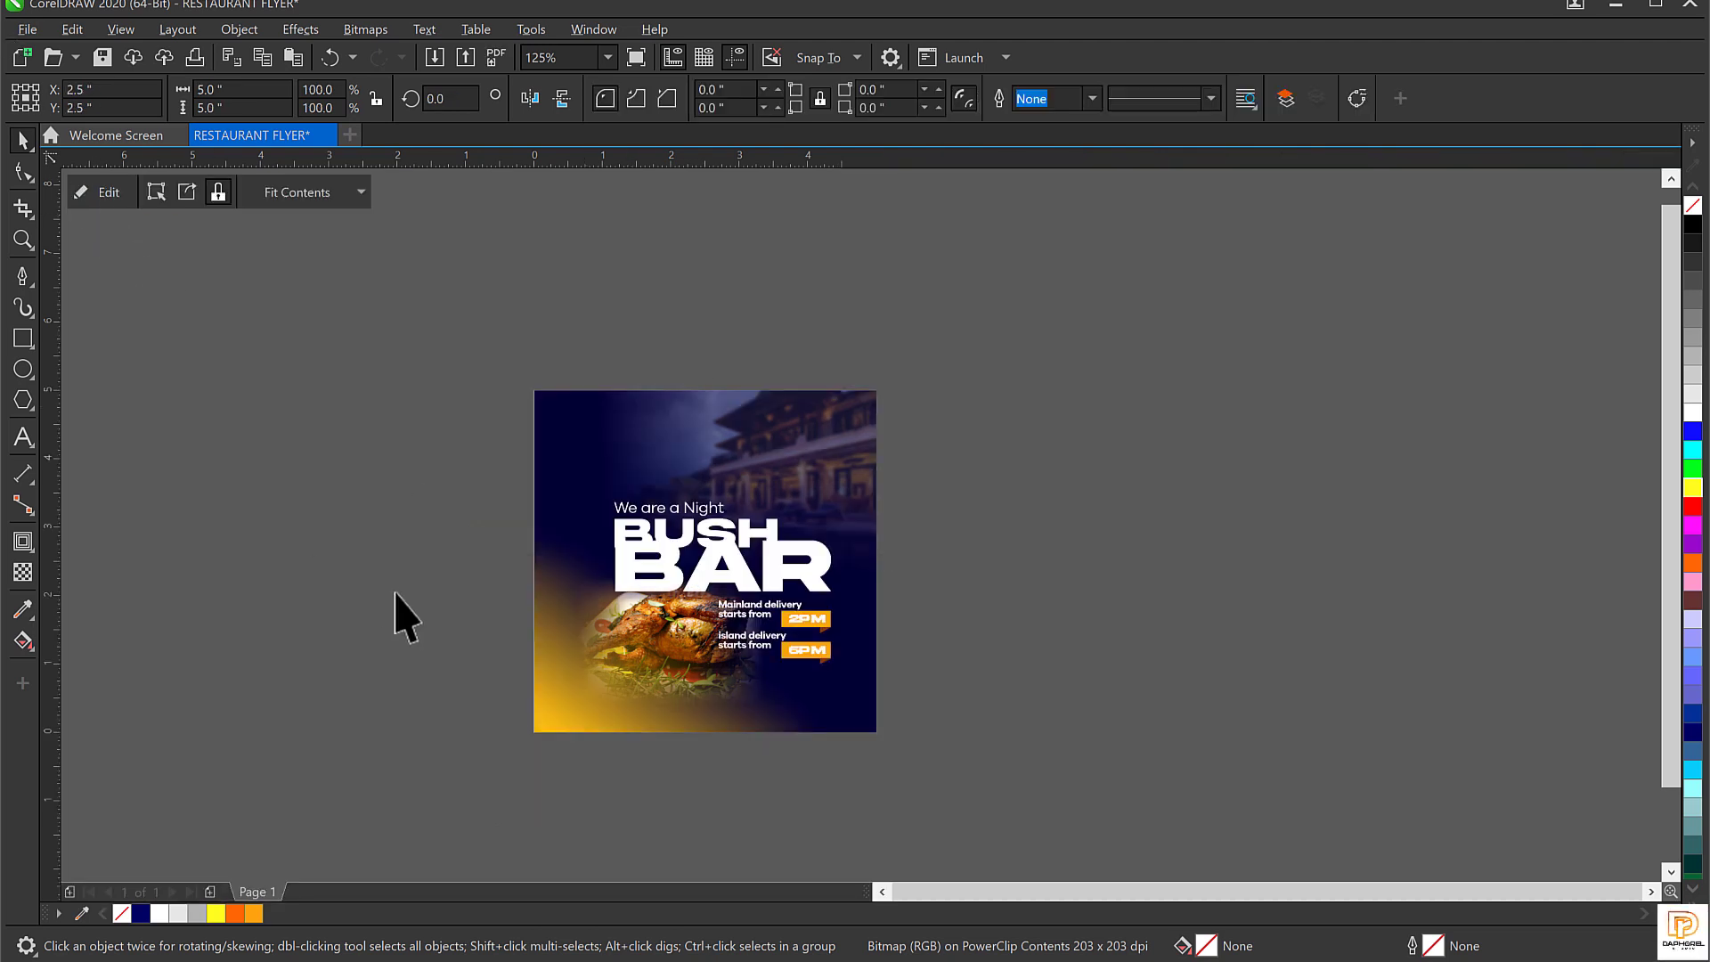
{"action": "left_click", "coordinate": [396, 594]}
{"action": "key", "text": "F4"}
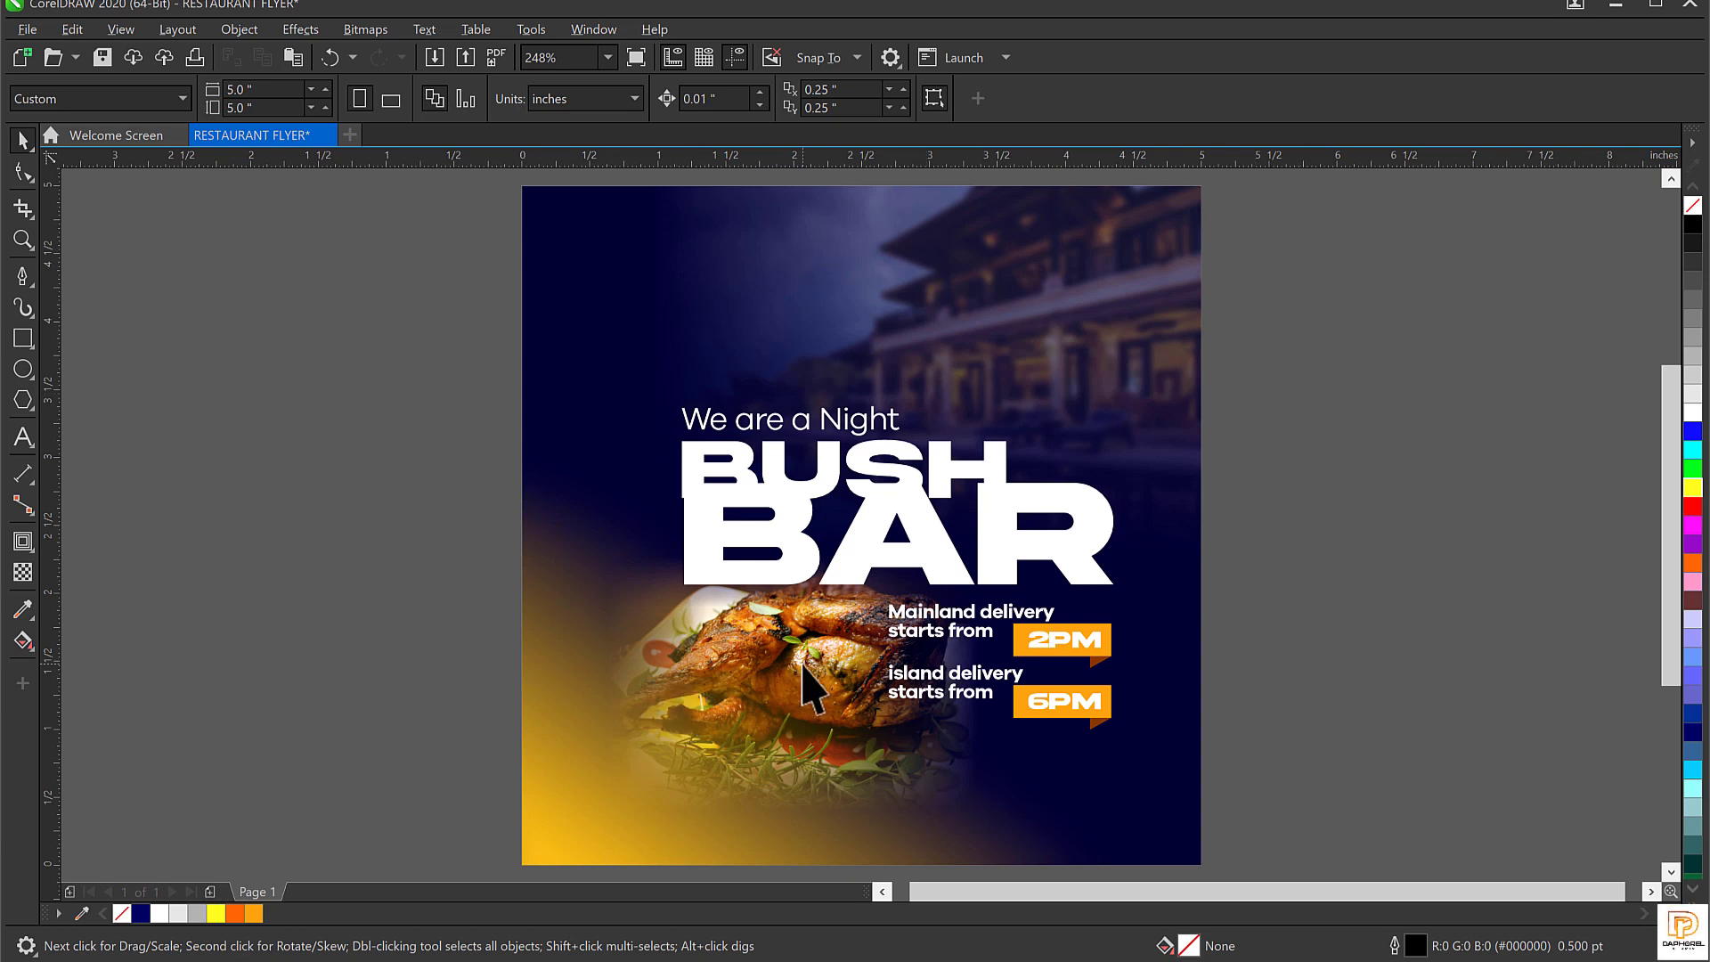
{"action": "left_click", "coordinate": [773, 672]}
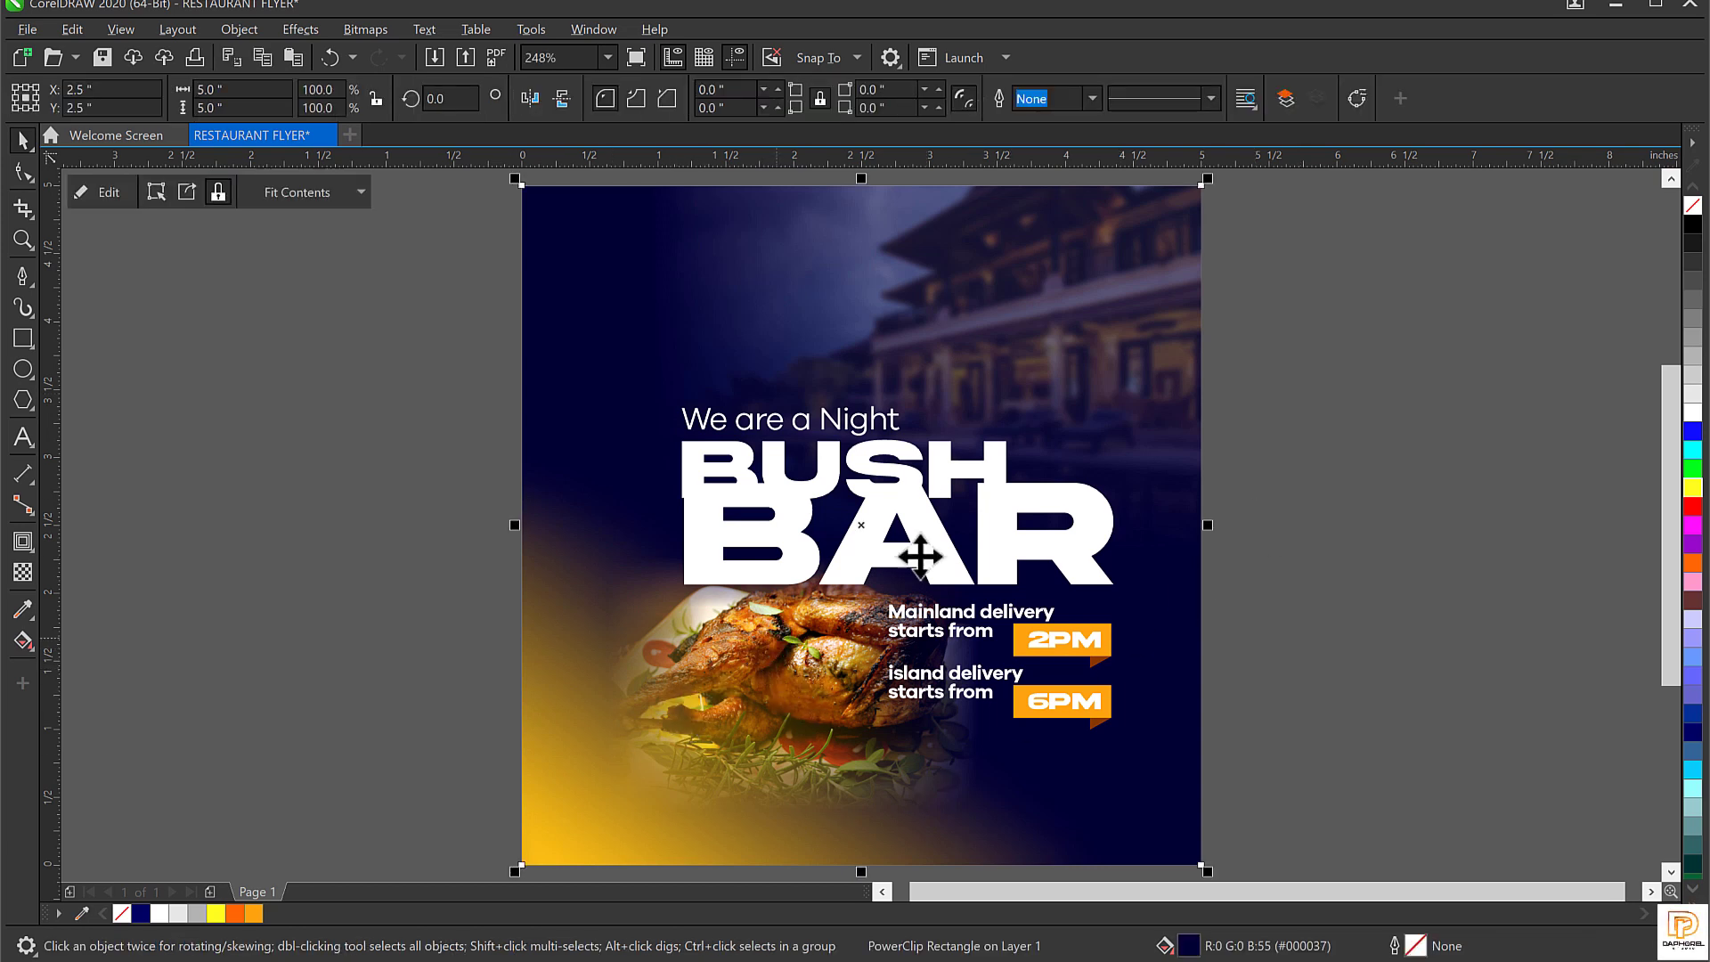
{"action": "left_click", "coordinate": [1376, 475]}
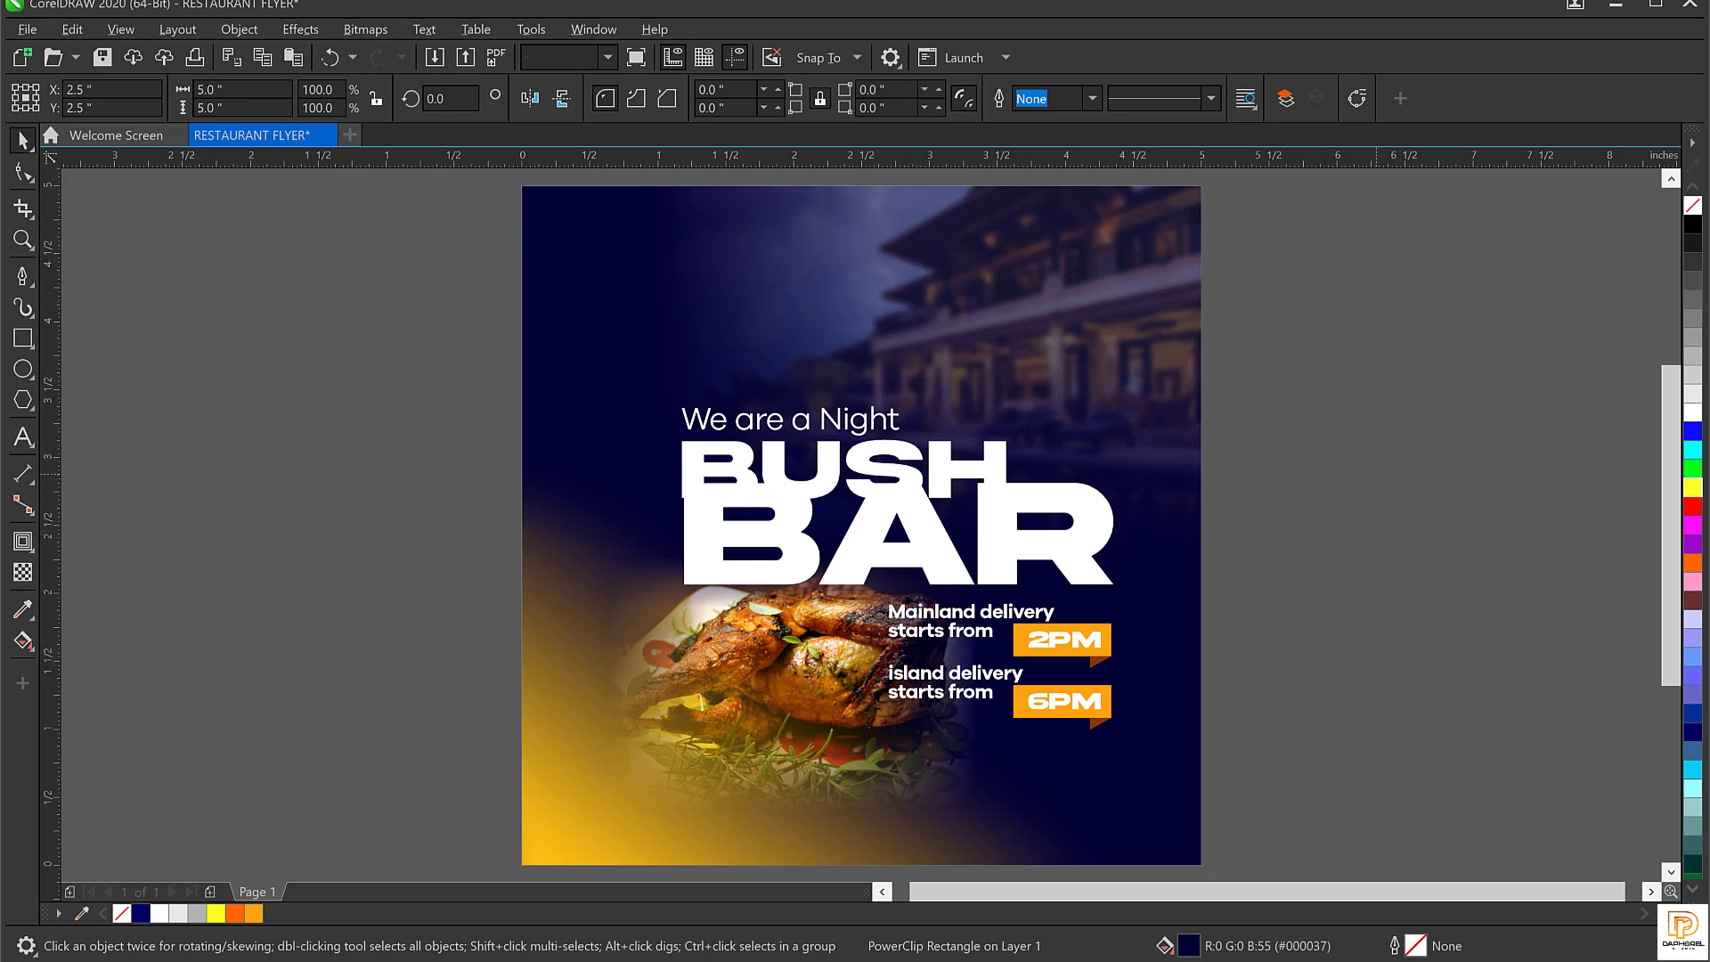
Bring the golden oil splash image from the RAW folder in File Explorer into the CorelDRAW flyer, placing it over the upper-left corner.
{"action": "key", "text": "alt+Tab"}
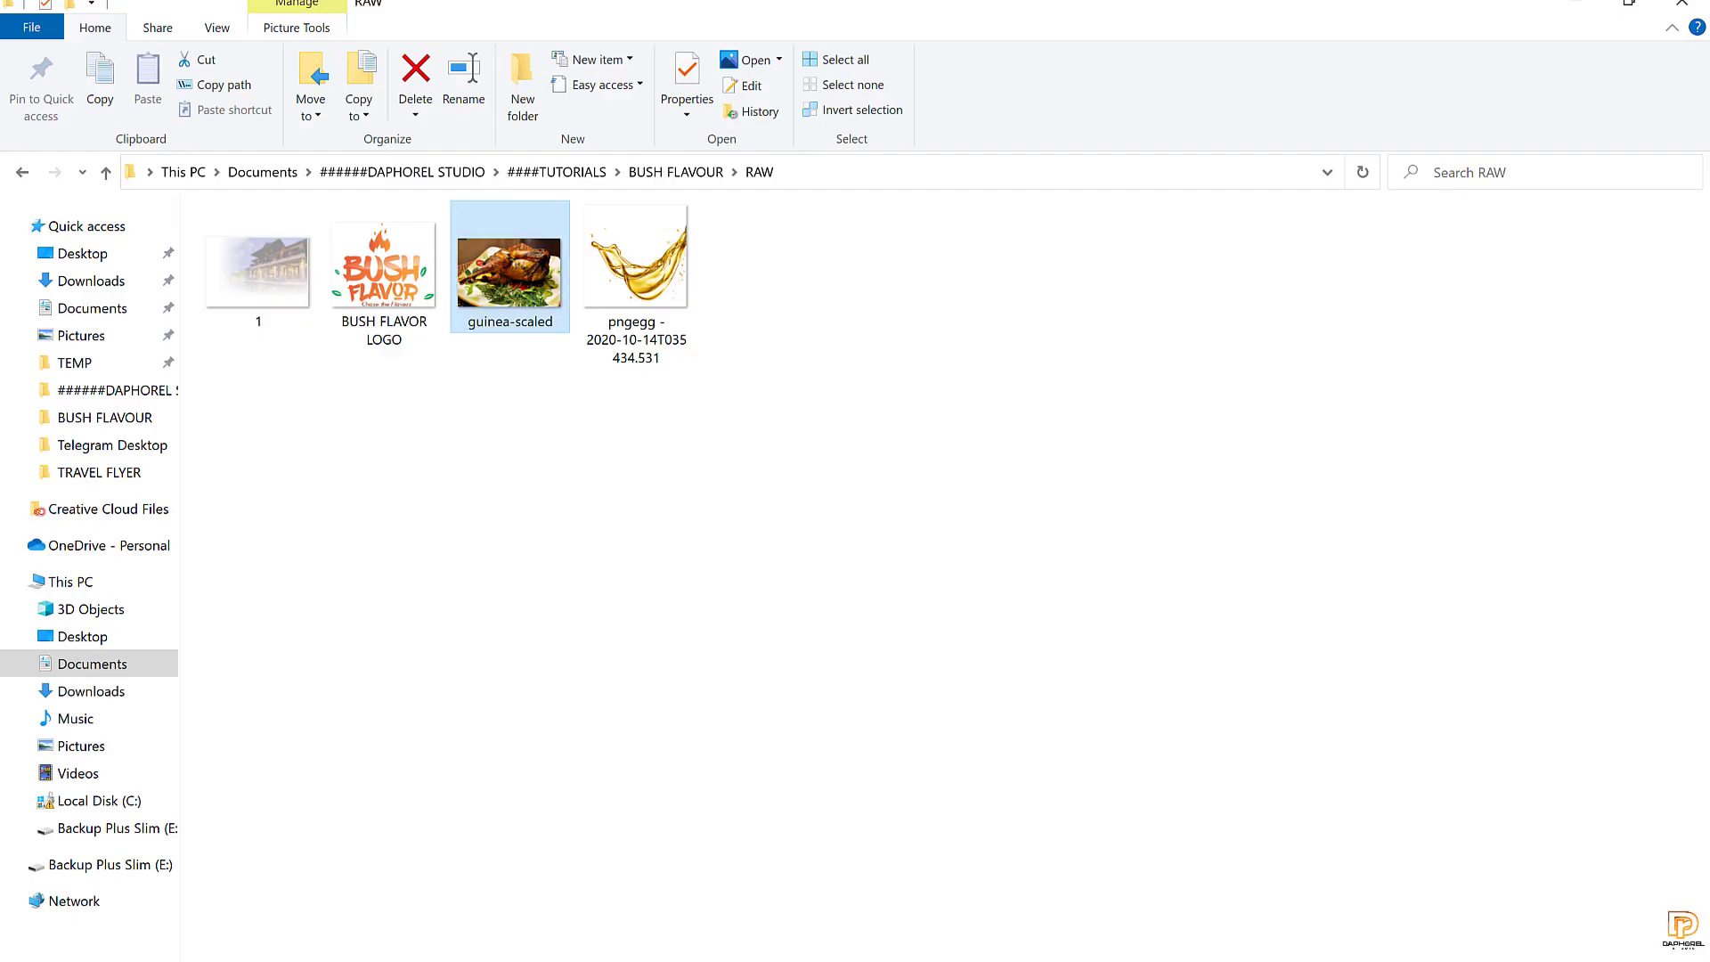
{"action": "left_click", "coordinate": [634, 260]}
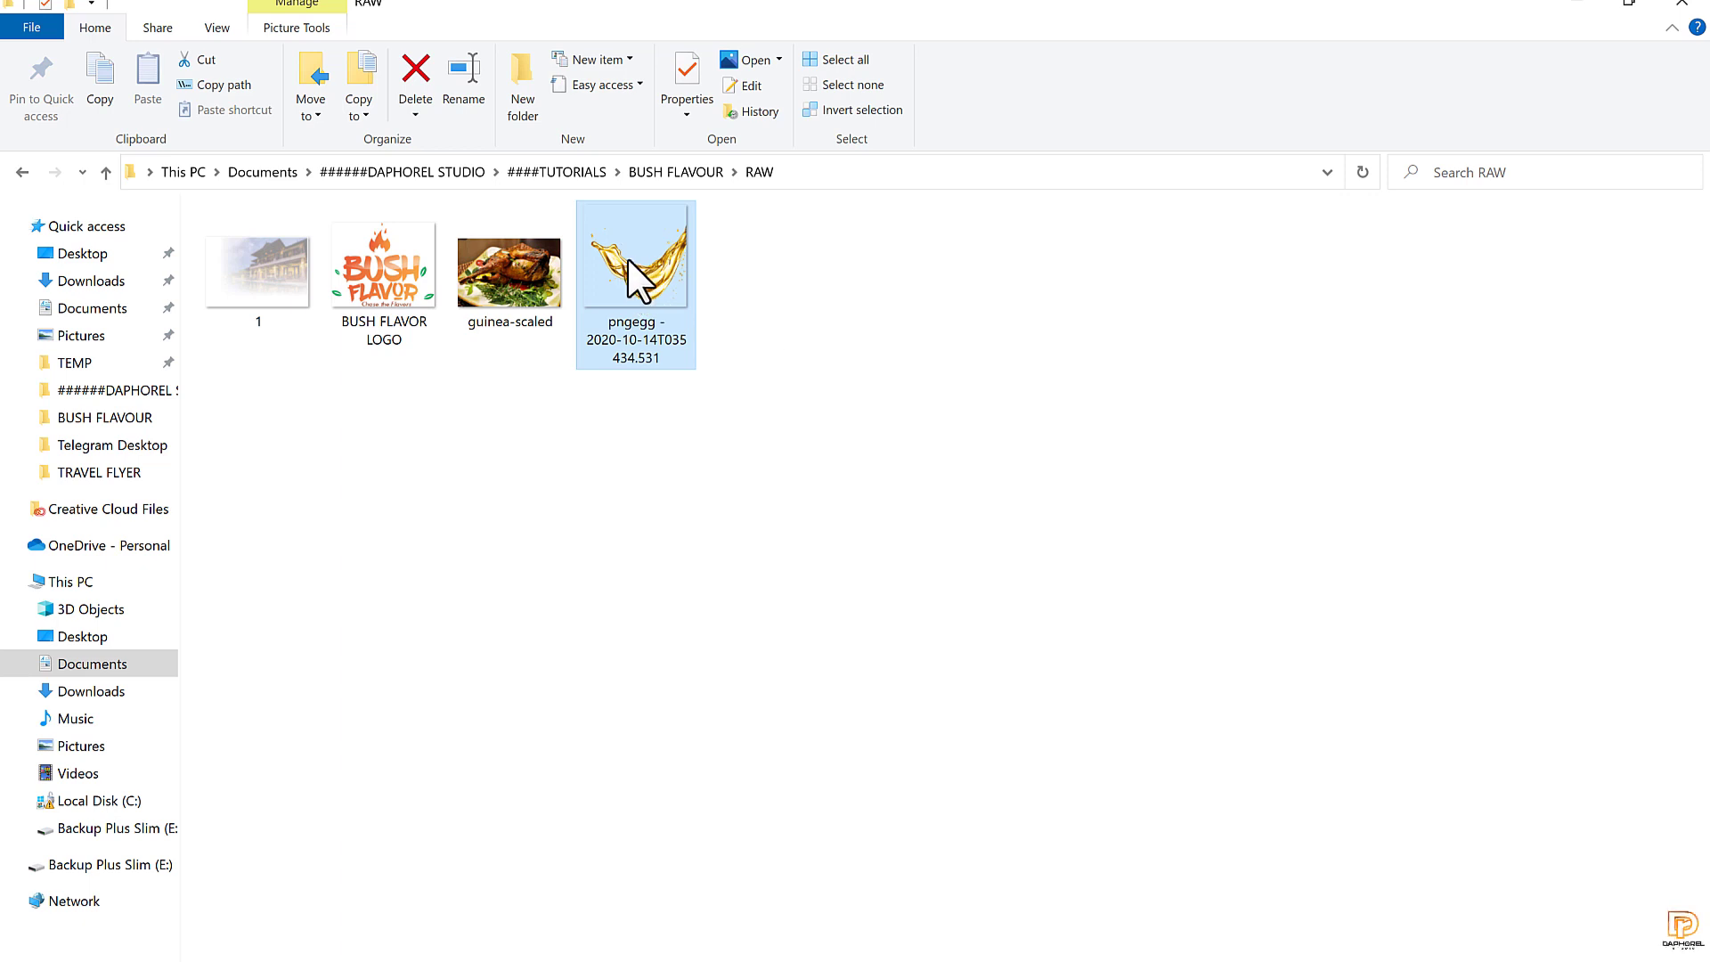
{"action": "left_click_drag", "start_coordinate": [629, 260], "coordinate": [272, 322]}
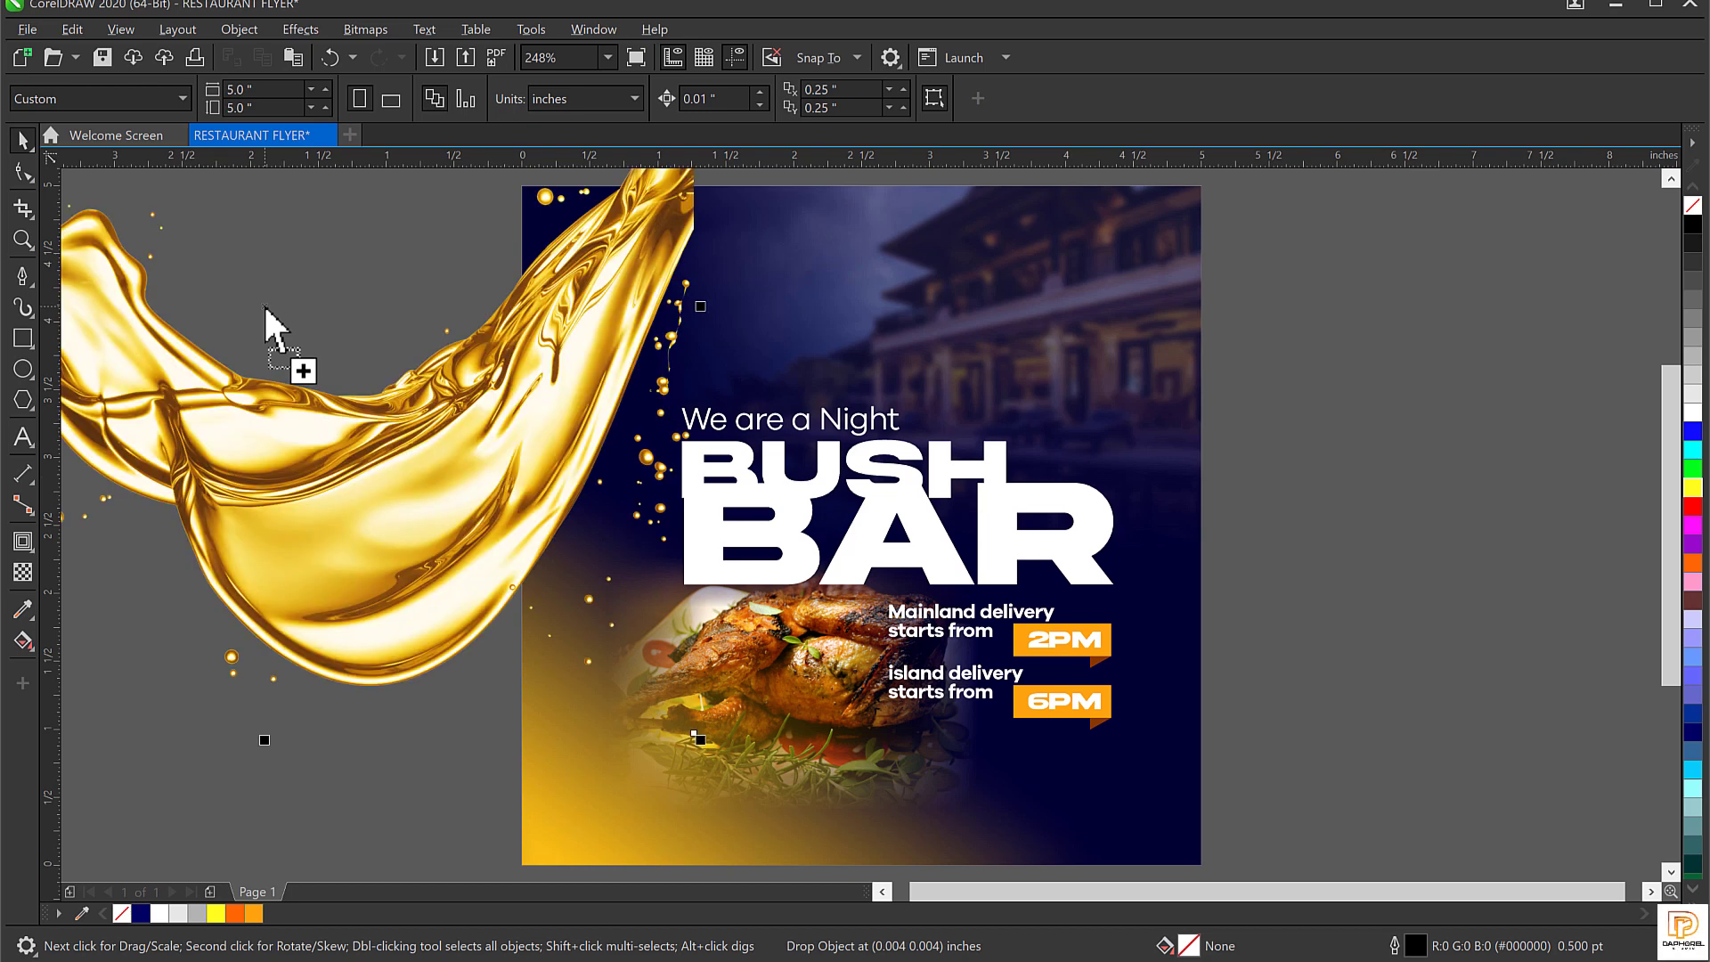
{"action": "scroll", "coordinate": [395, 491], "scroll_direction": "down", "scroll_amount": 2}
{"action": "left_click_drag", "start_coordinate": [394, 491], "coordinate": [541, 408]}
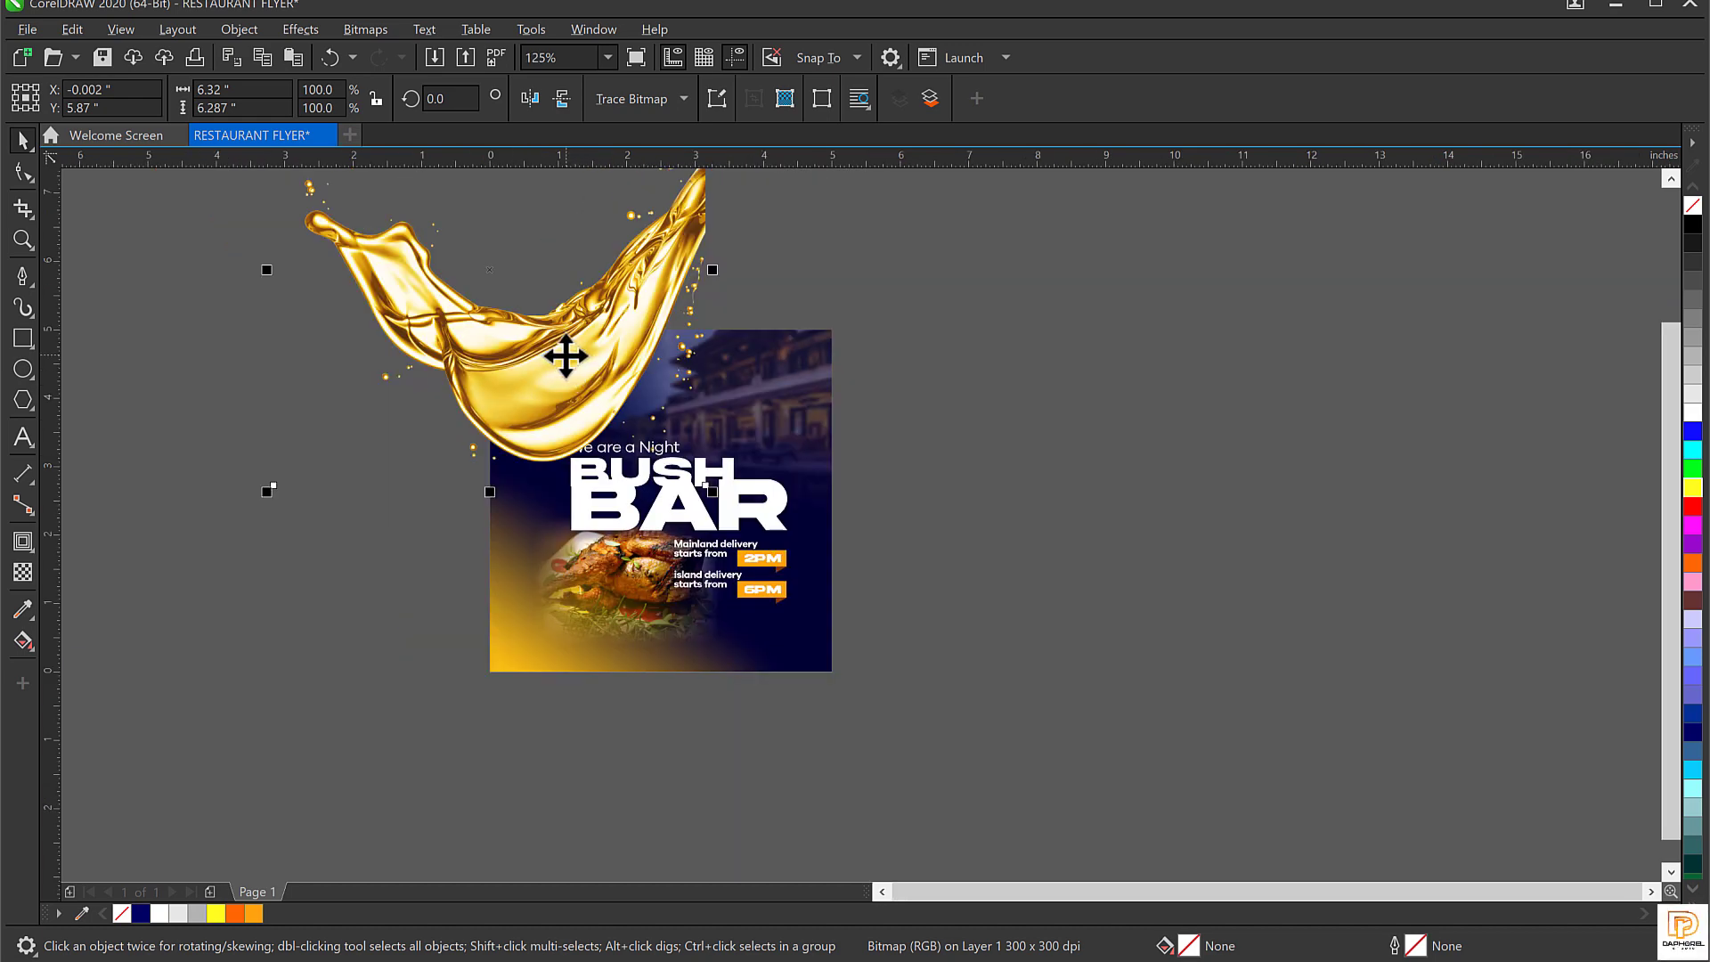
Apply a Gaussian blur with a 15-pixel radius to the golden oil splash image over the flyer's upper-left corner.
{"action": "scroll", "coordinate": [562, 350], "scroll_direction": "up", "scroll_amount": 2}
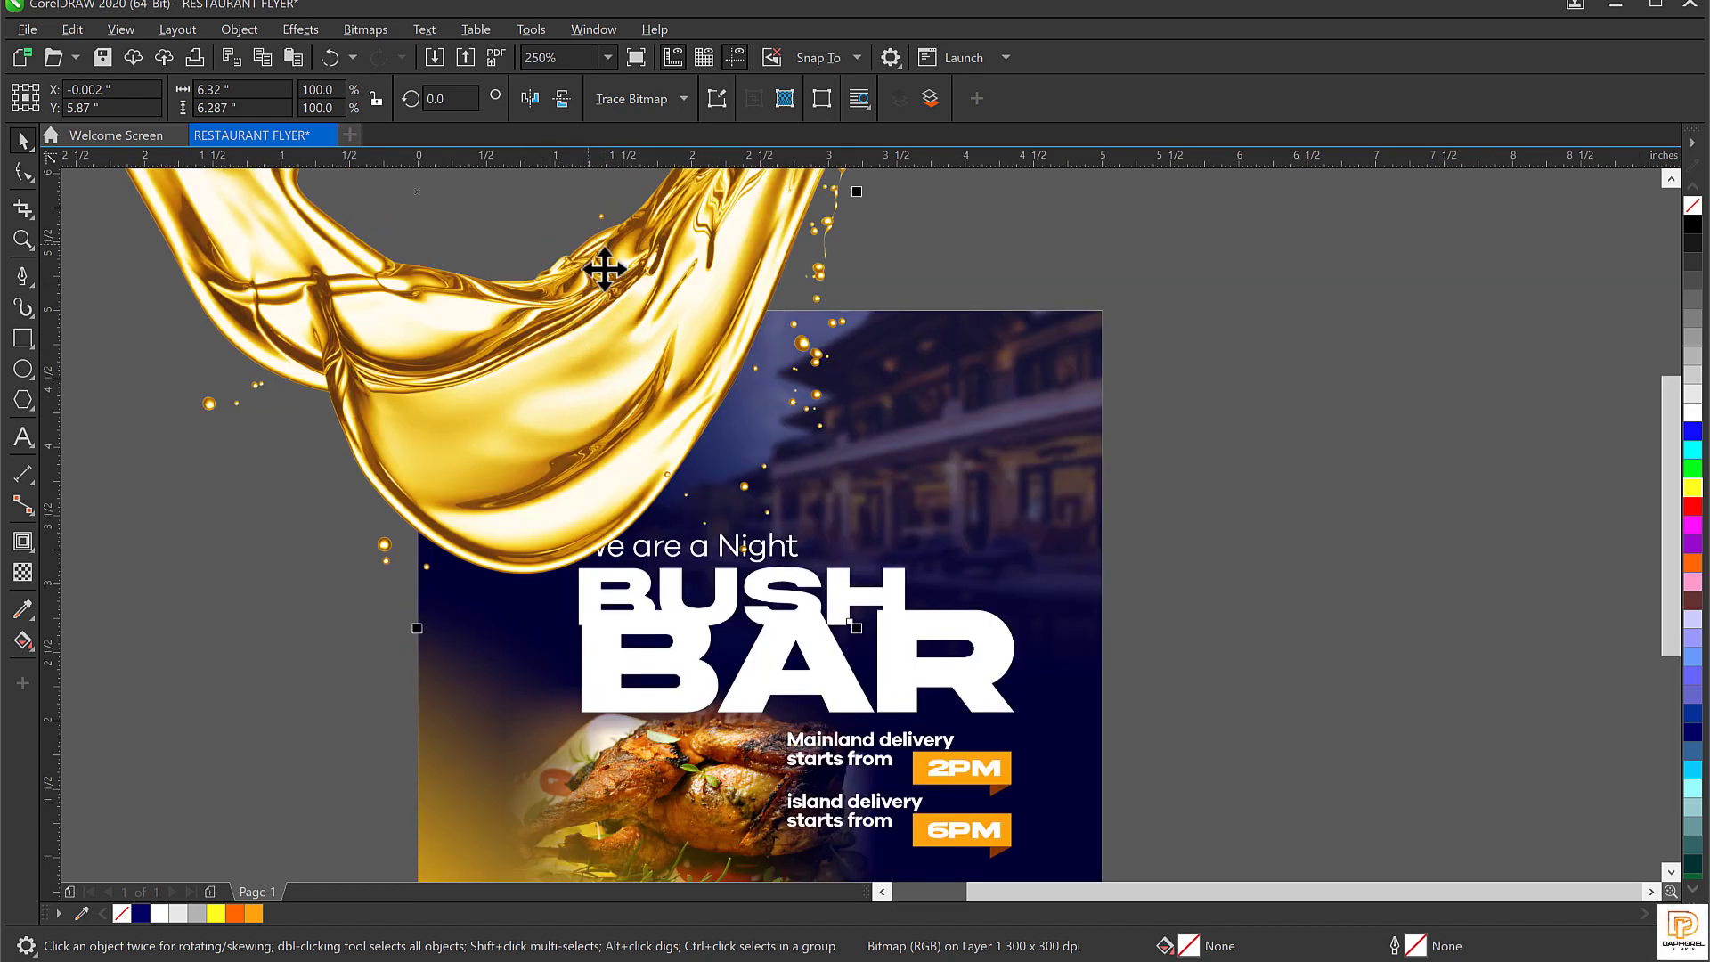
{"action": "left_click", "coordinate": [302, 31]}
{"action": "mouse_move", "coordinate": [373, 154]}
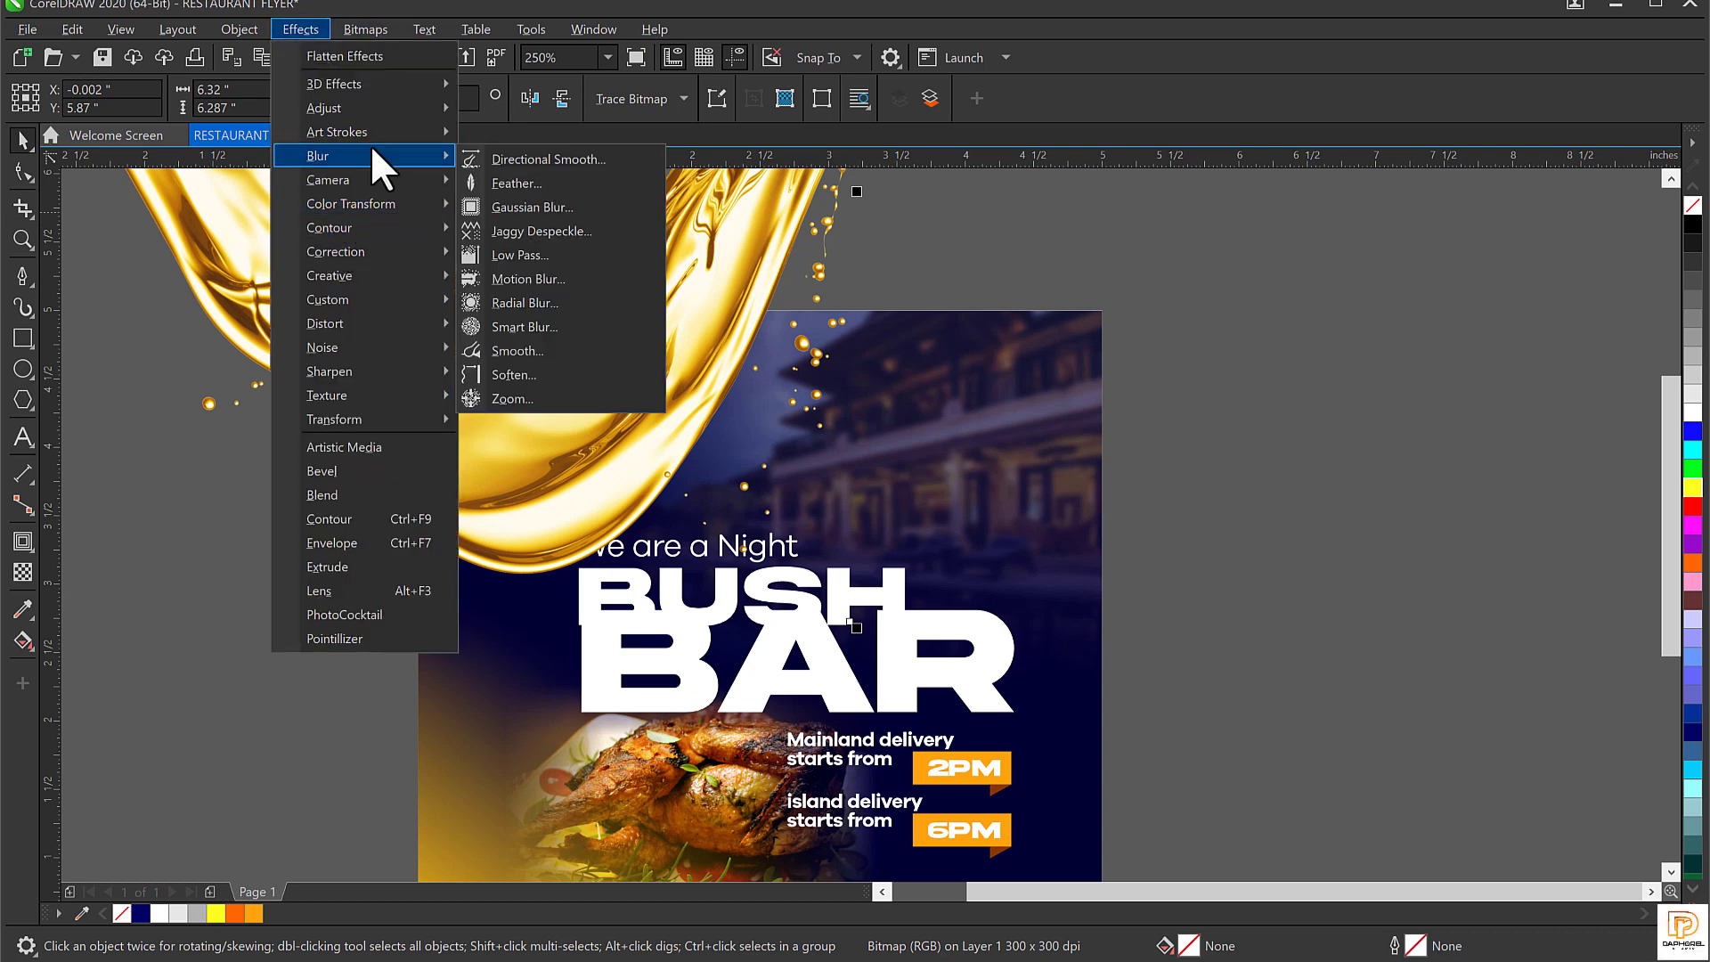
{"action": "left_click", "coordinate": [512, 206]}
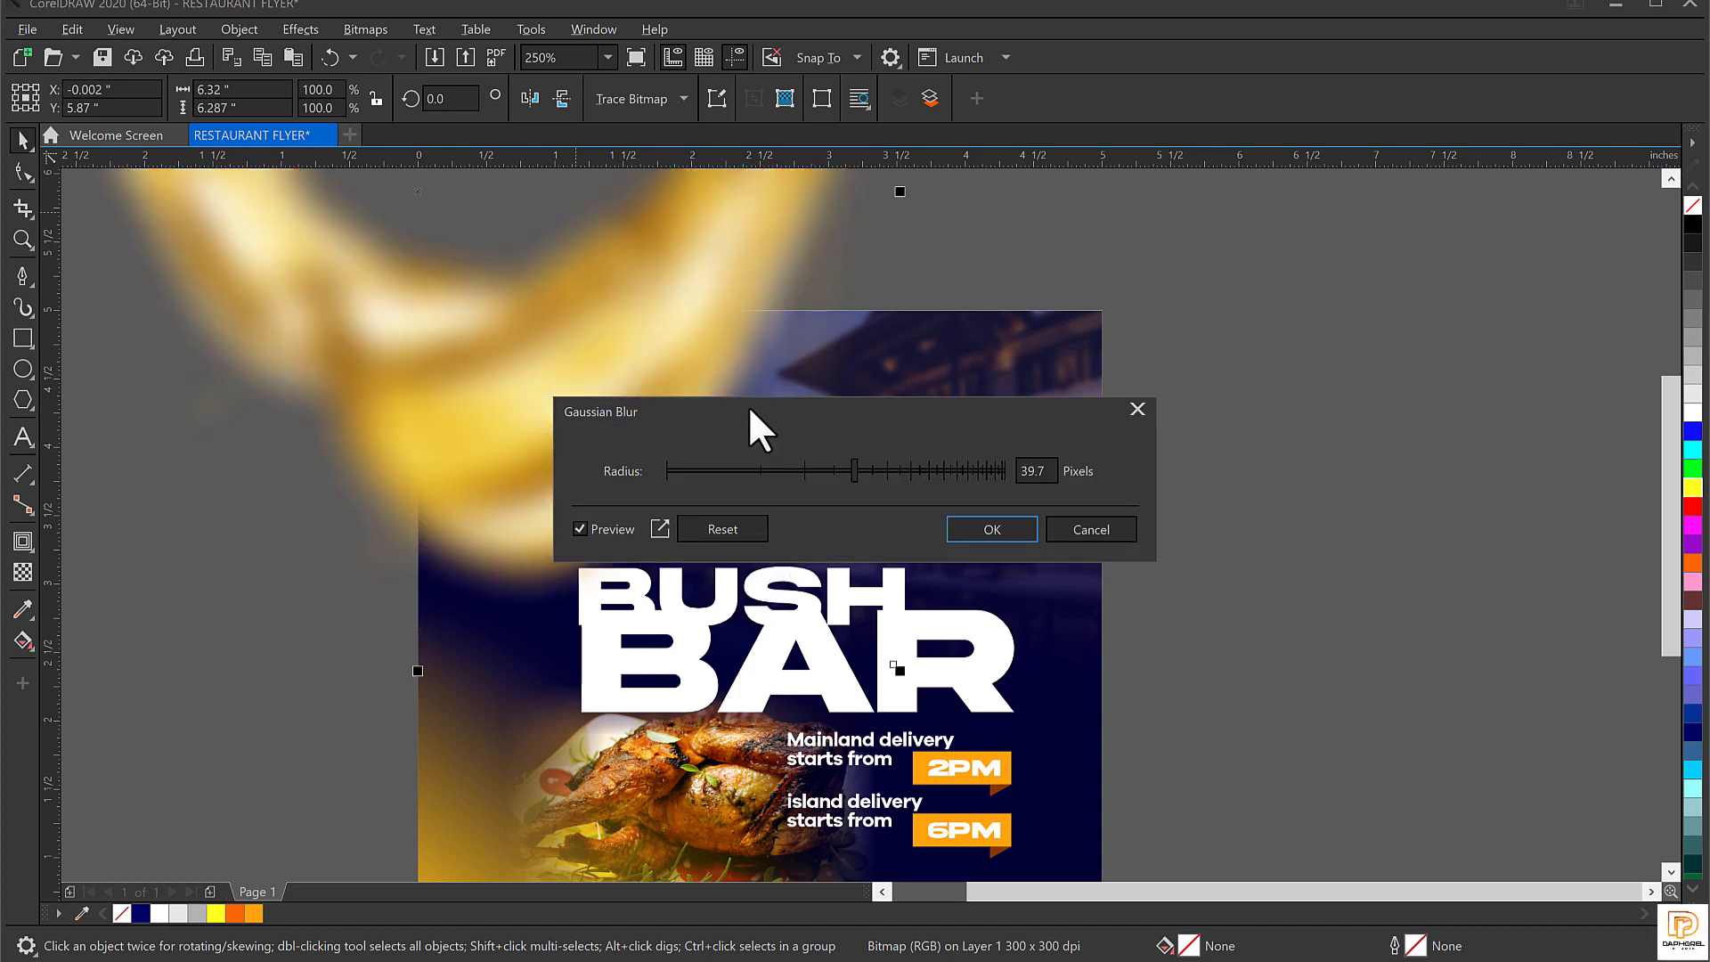
{"action": "left_click_drag", "start_coordinate": [749, 412], "coordinate": [1146, 374]}
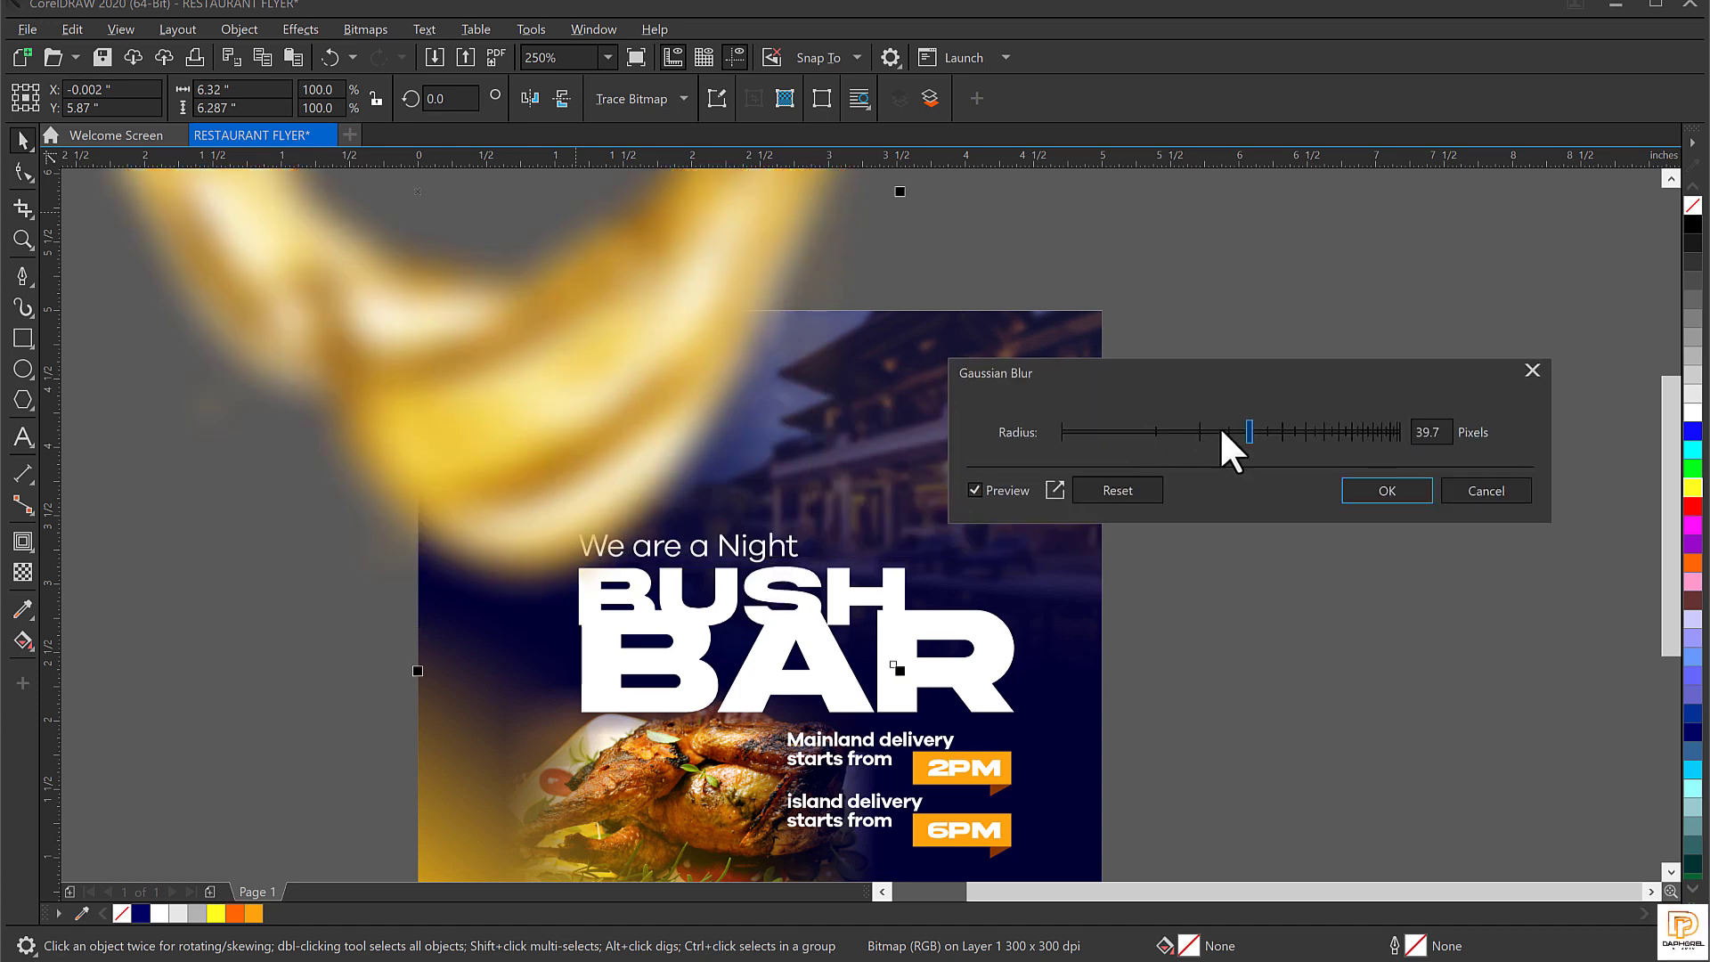
{"action": "left_click", "coordinate": [1221, 432]}
{"action": "left_click", "coordinate": [1197, 432]}
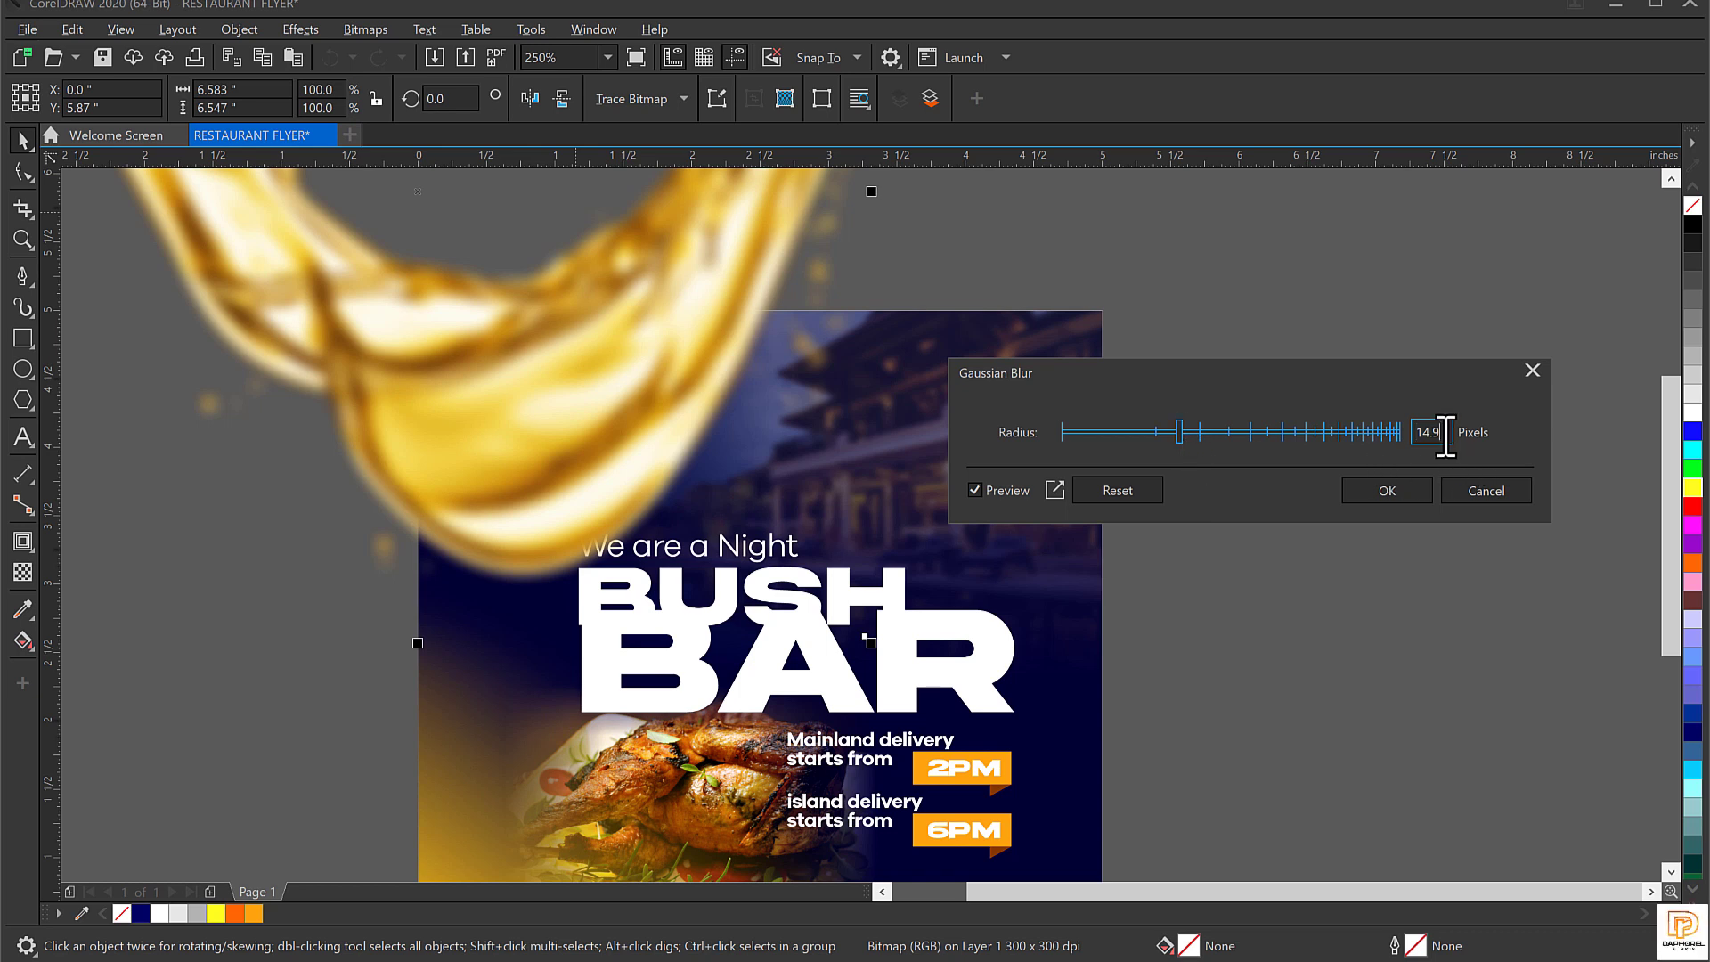
{"action": "type", "text": "15"}
{"action": "left_click", "coordinate": [1383, 496]}
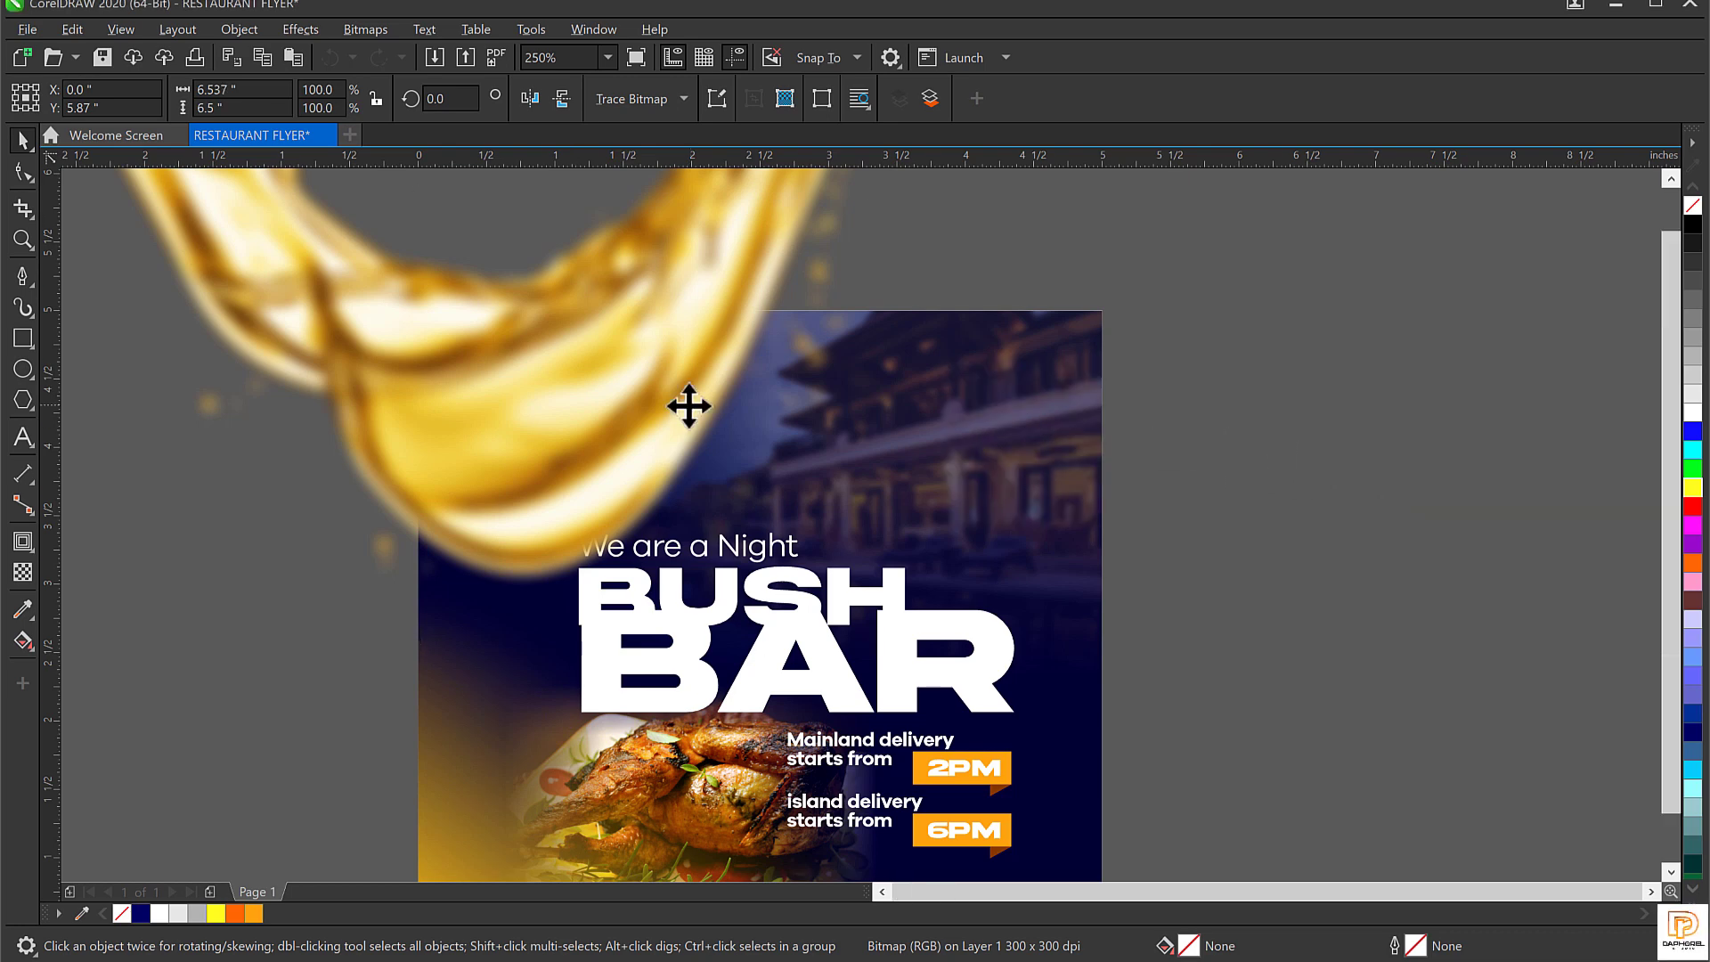
{"action": "scroll", "coordinate": [687, 404], "scroll_direction": "down", "scroll_amount": 2}
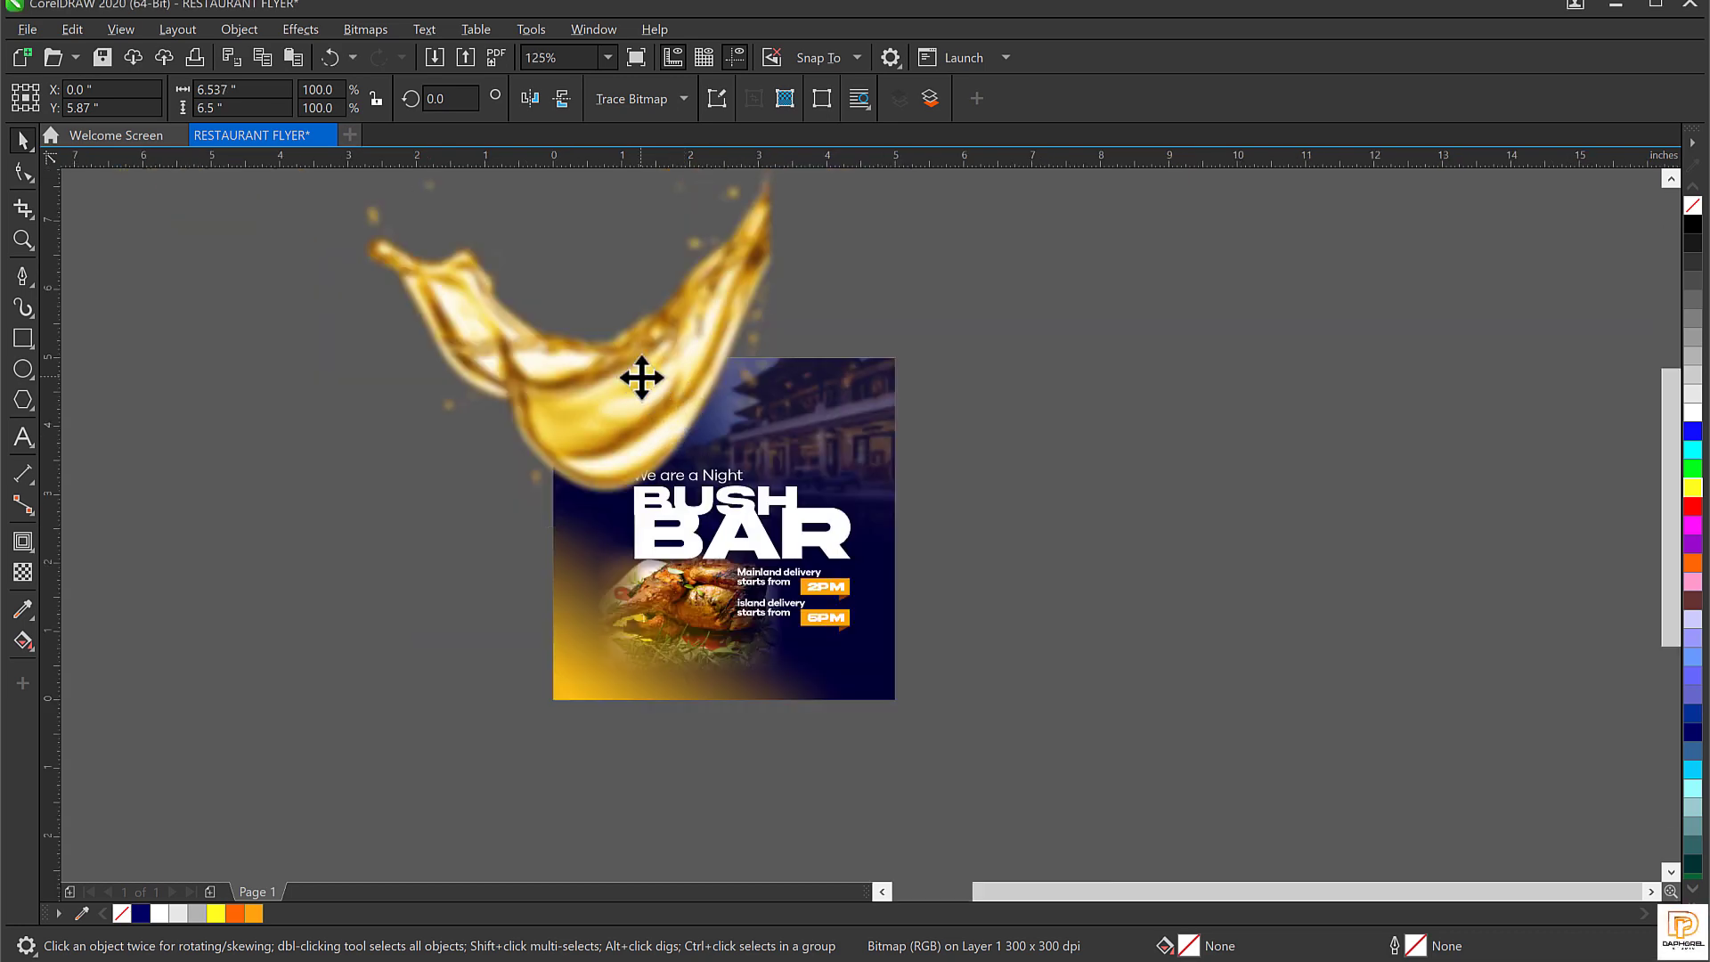
{"action": "scroll", "coordinate": [681, 397], "scroll_direction": "up", "scroll_amount": 2}
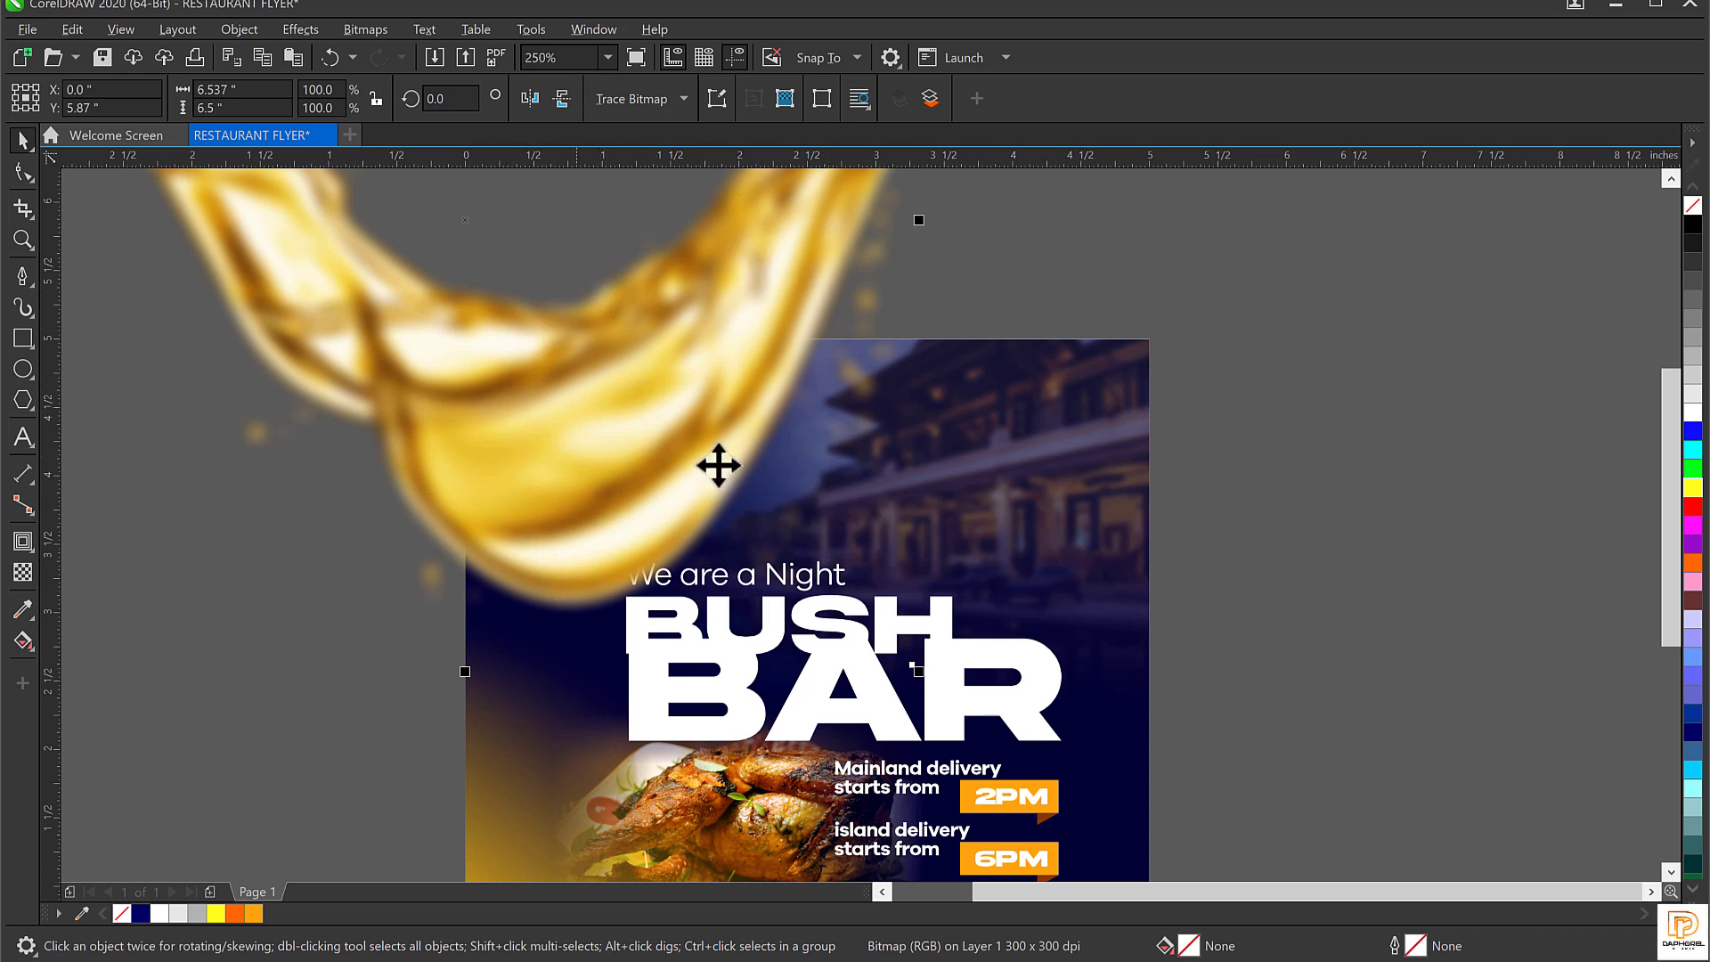
Move the blurred oil splash into the background rectangle's PowerClip contents and finish editing the PowerClip.
{"action": "key", "text": "Delete"}
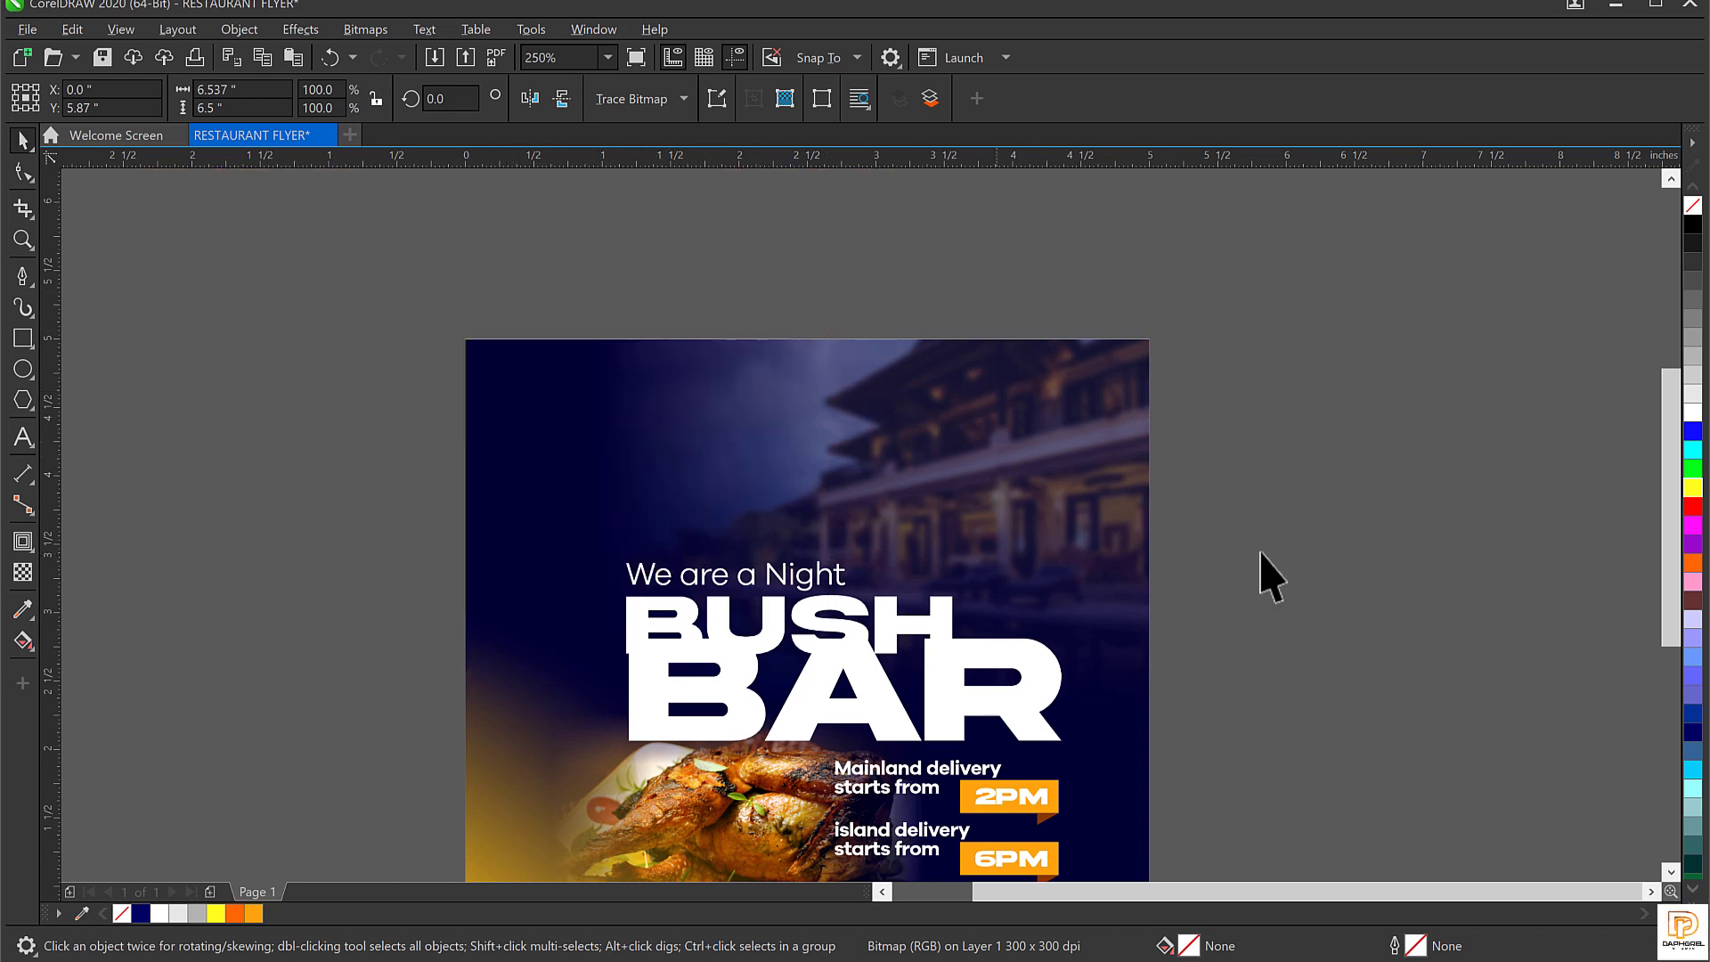
{"action": "double_click", "coordinate": [989, 368]}
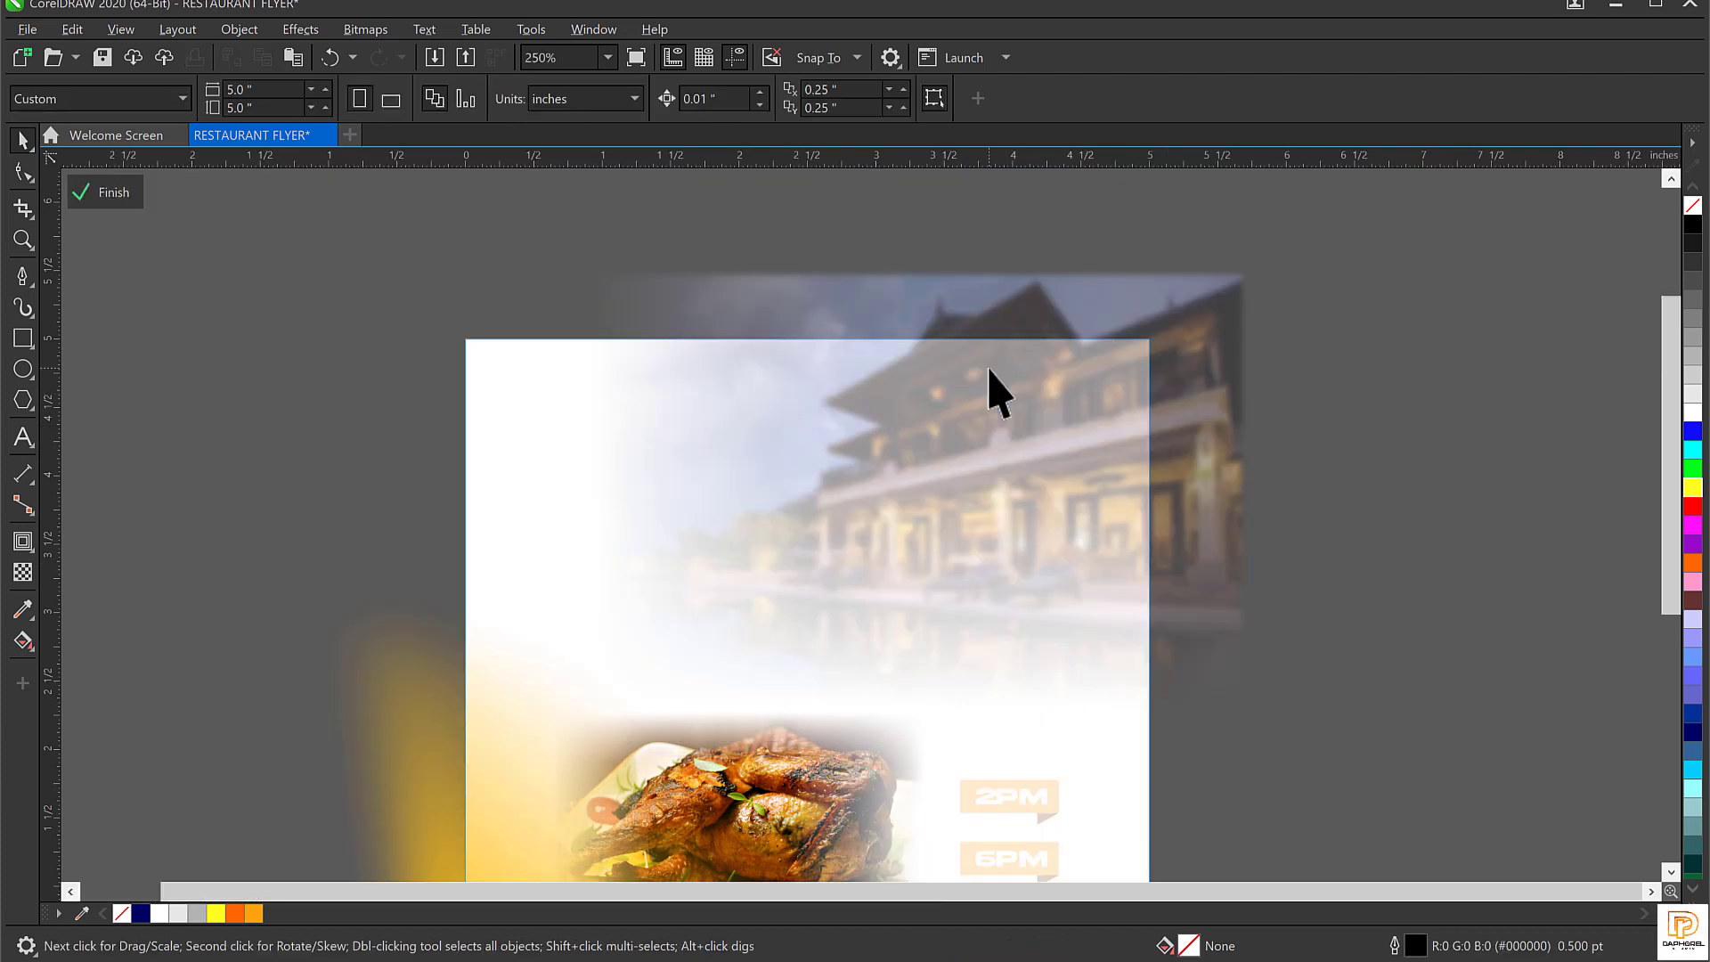
{"action": "key", "text": "ctrl+v"}
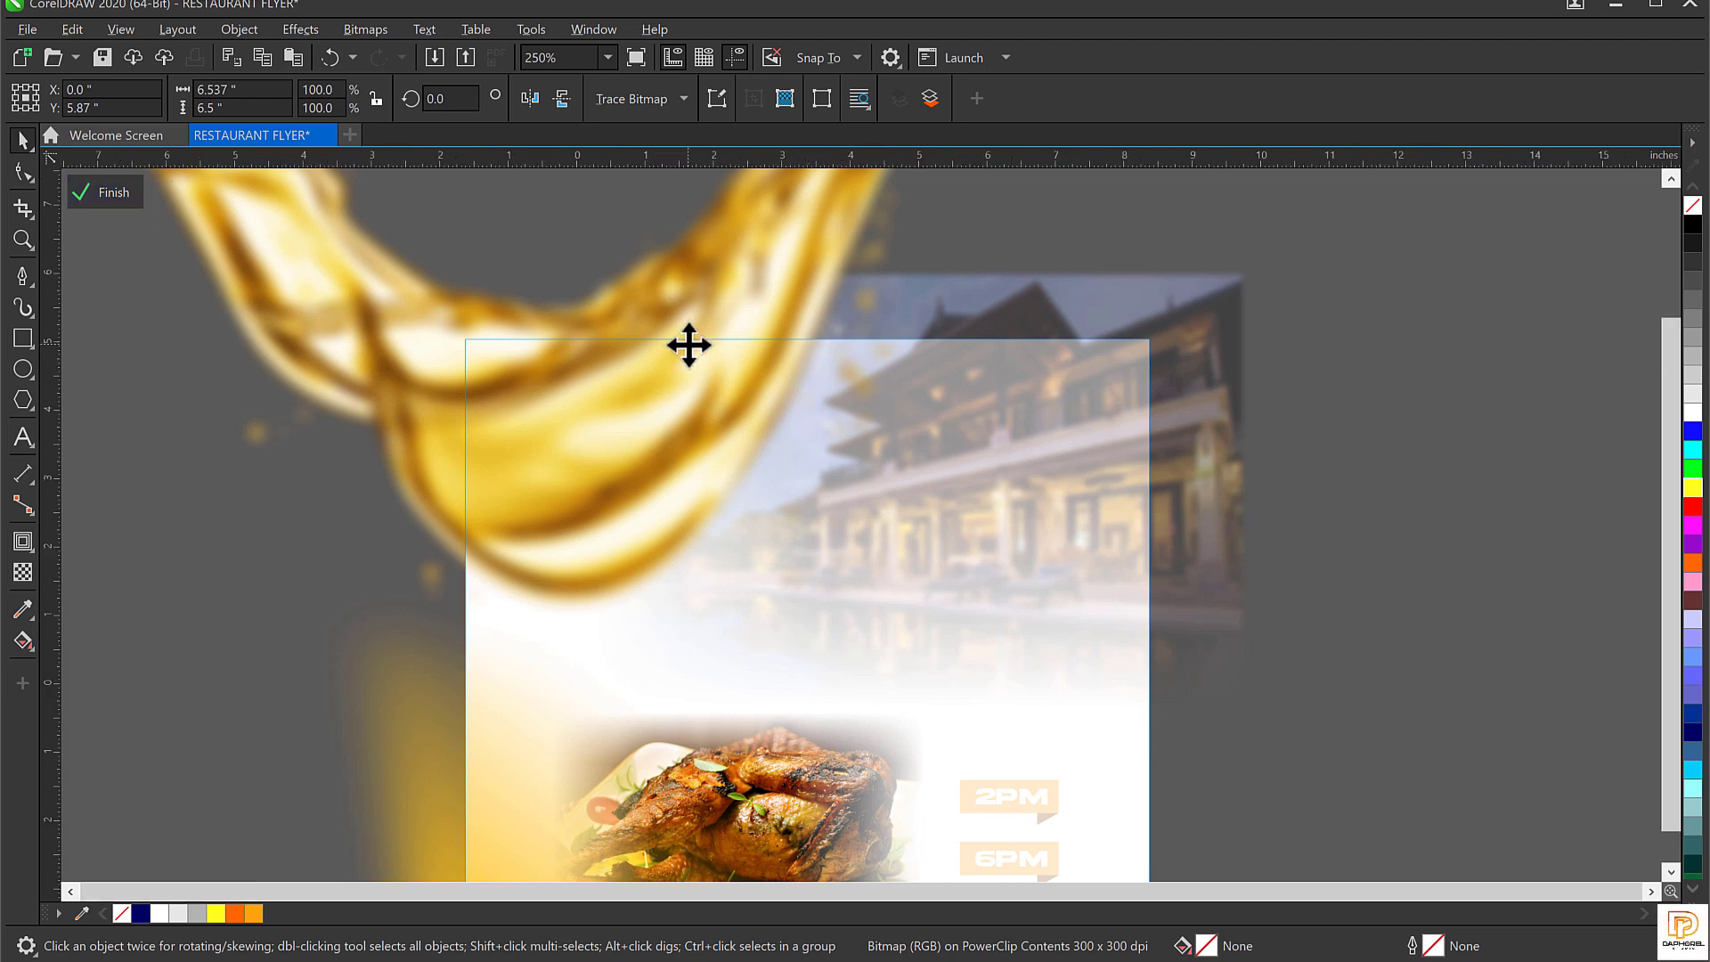
{"action": "scroll", "coordinate": [687, 344], "scroll_direction": "down", "scroll_amount": 2}
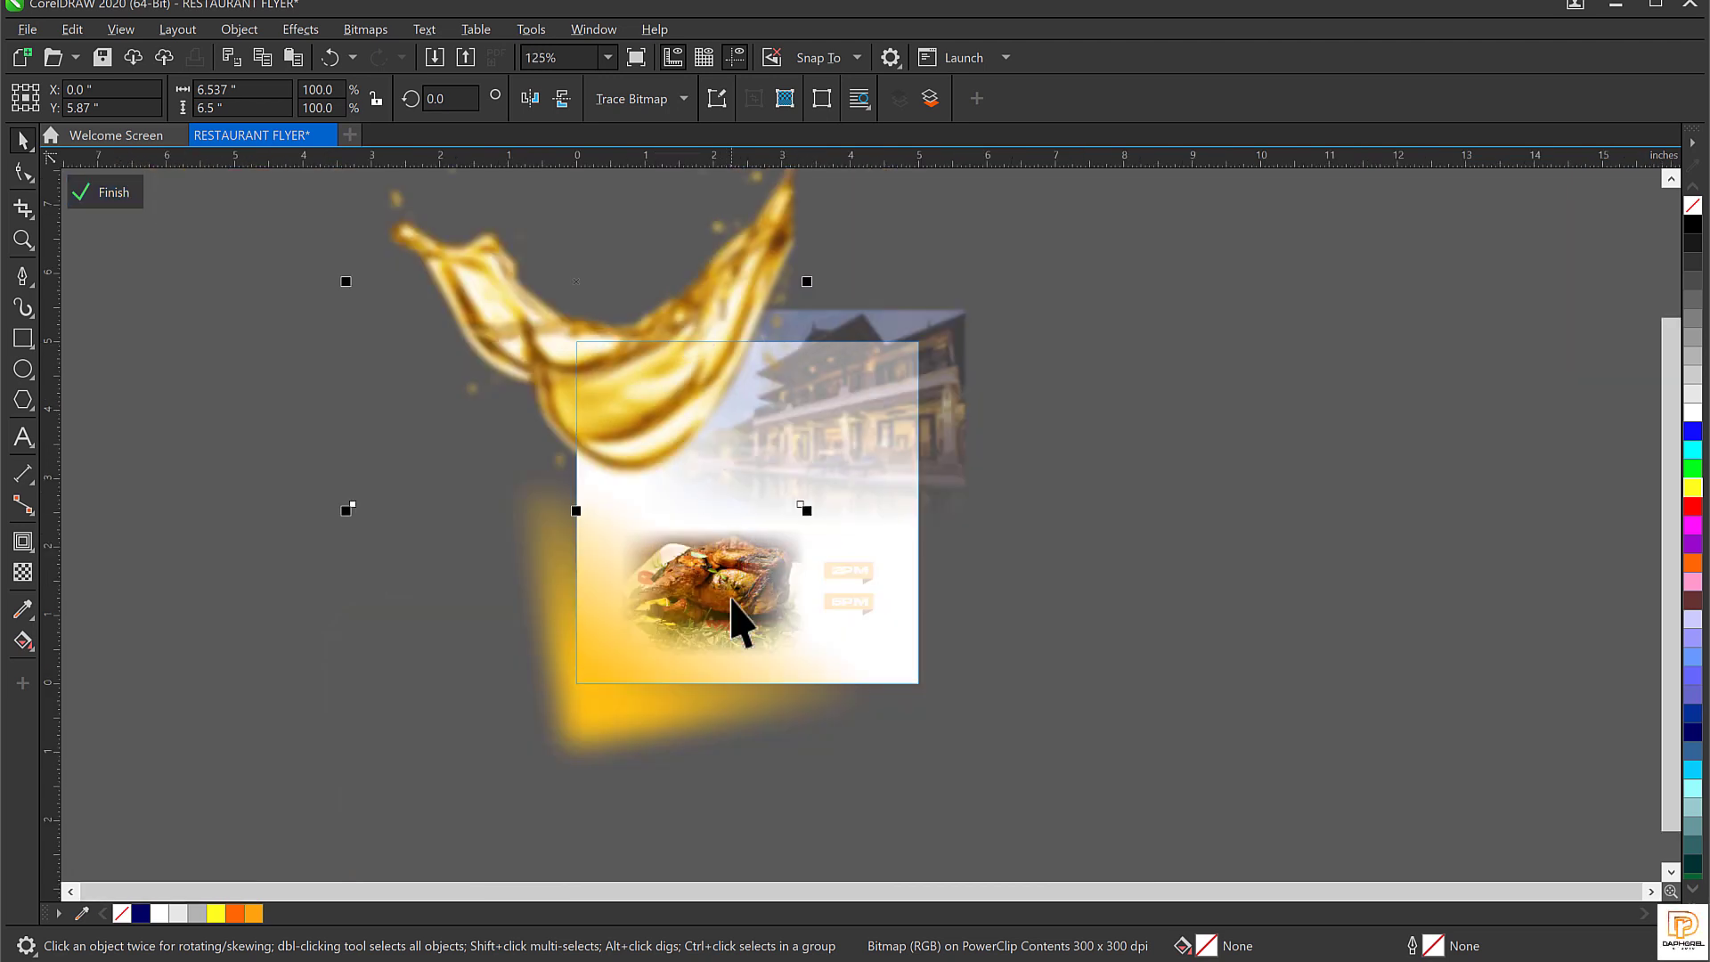
{"action": "scroll", "coordinate": [735, 595], "scroll_direction": "up", "scroll_amount": 2}
{"action": "left_click", "coordinate": [771, 538]}
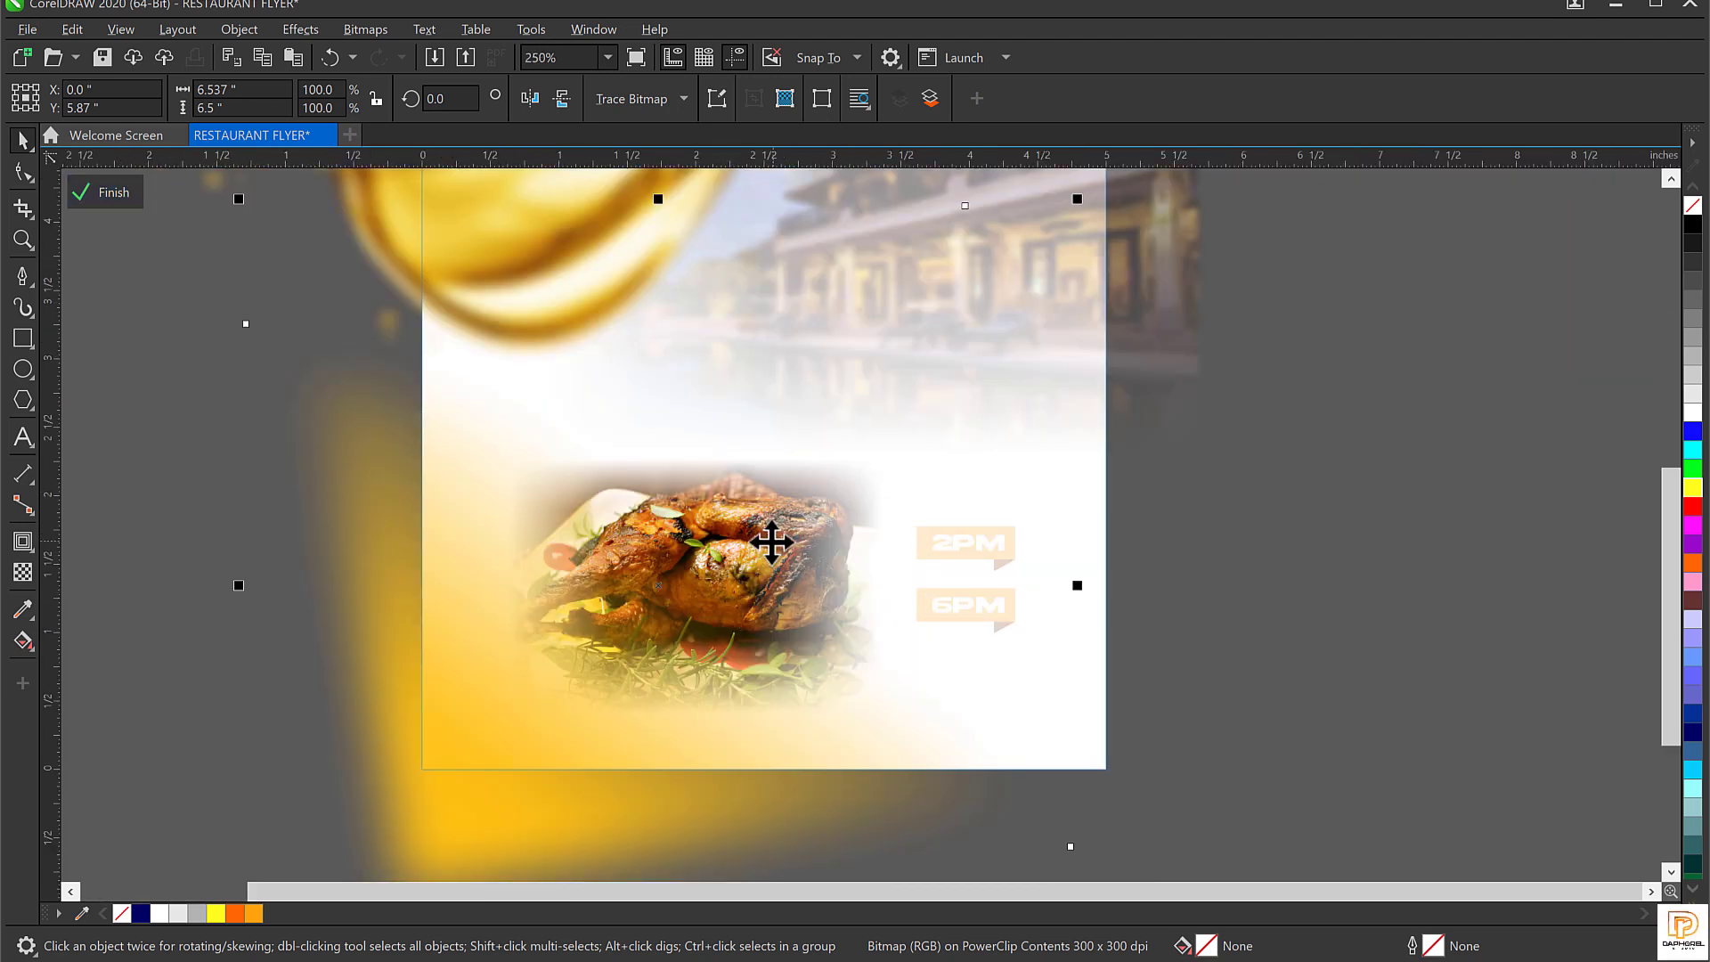
{"action": "scroll", "coordinate": [775, 630], "scroll_direction": "down", "scroll_amount": 2}
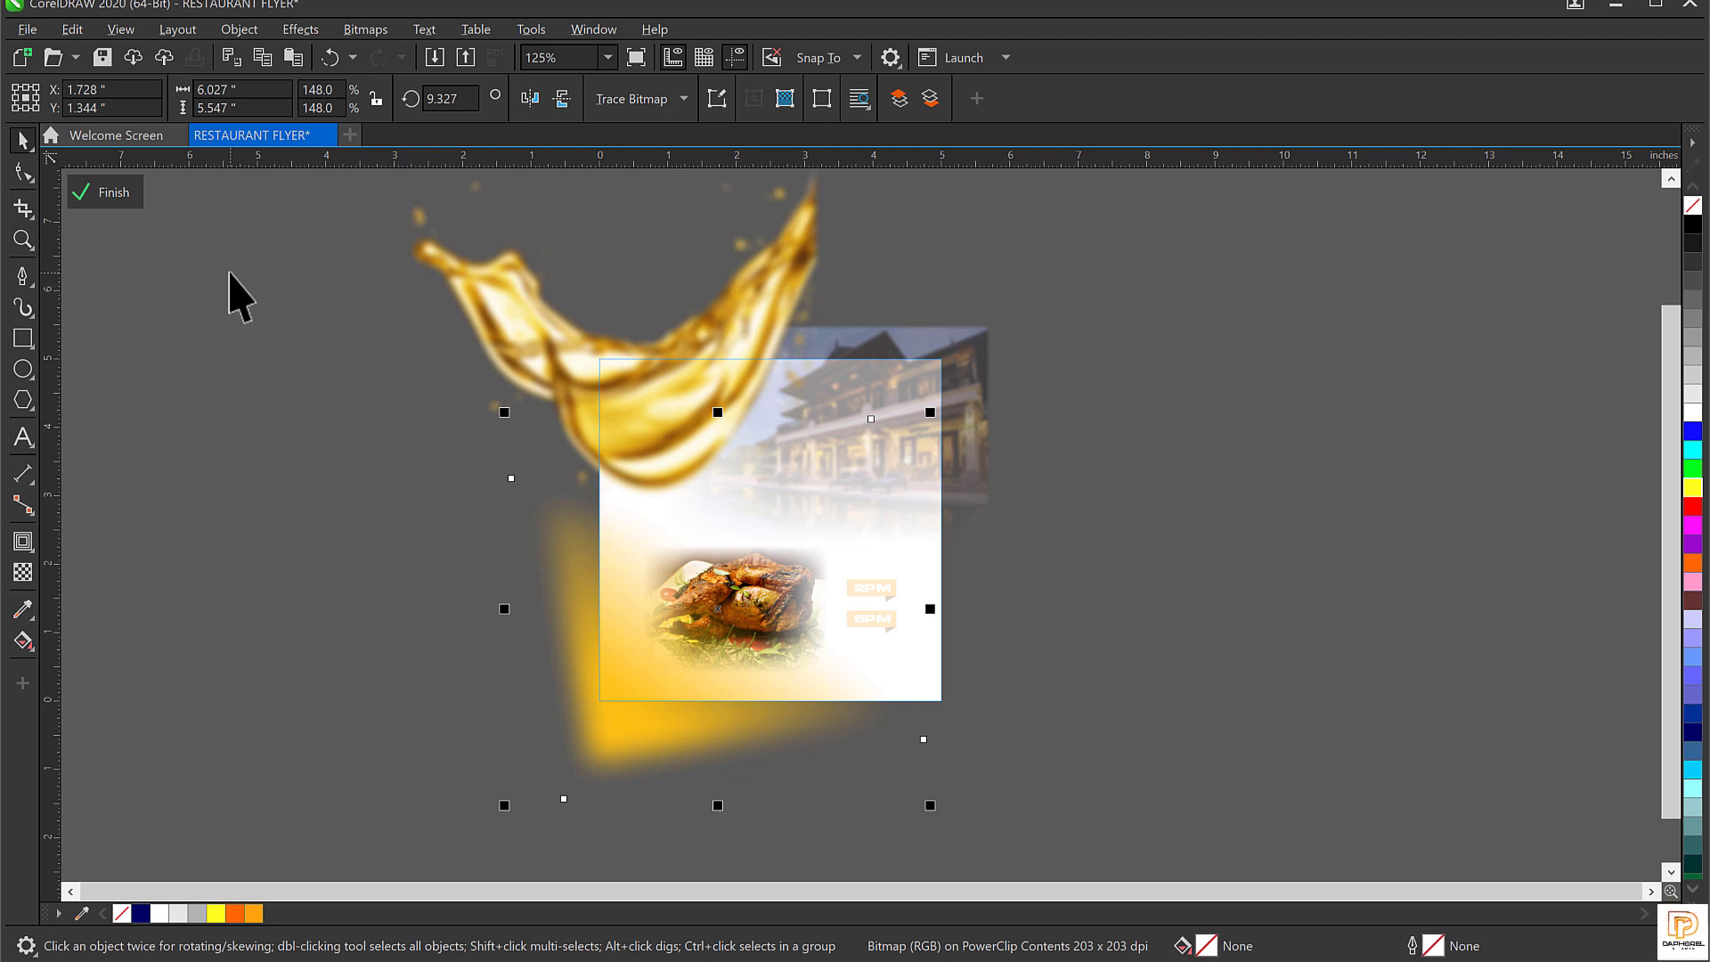
{"action": "left_click", "coordinate": [100, 192]}
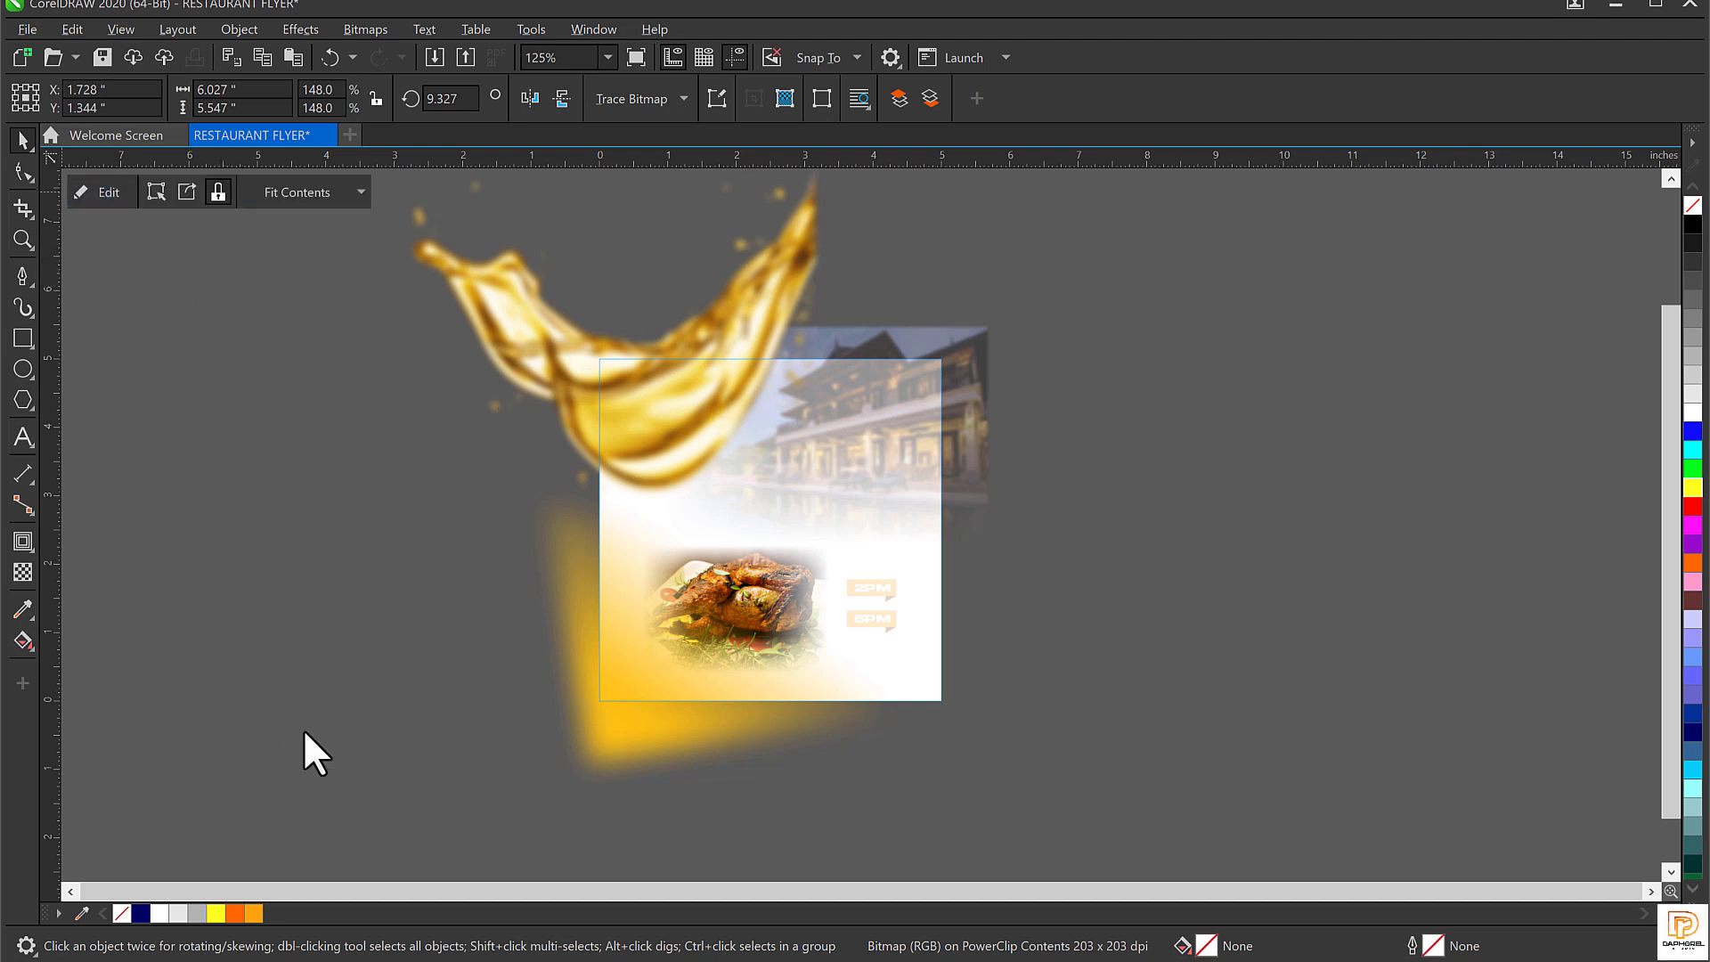
{"action": "left_click", "coordinate": [1181, 566]}
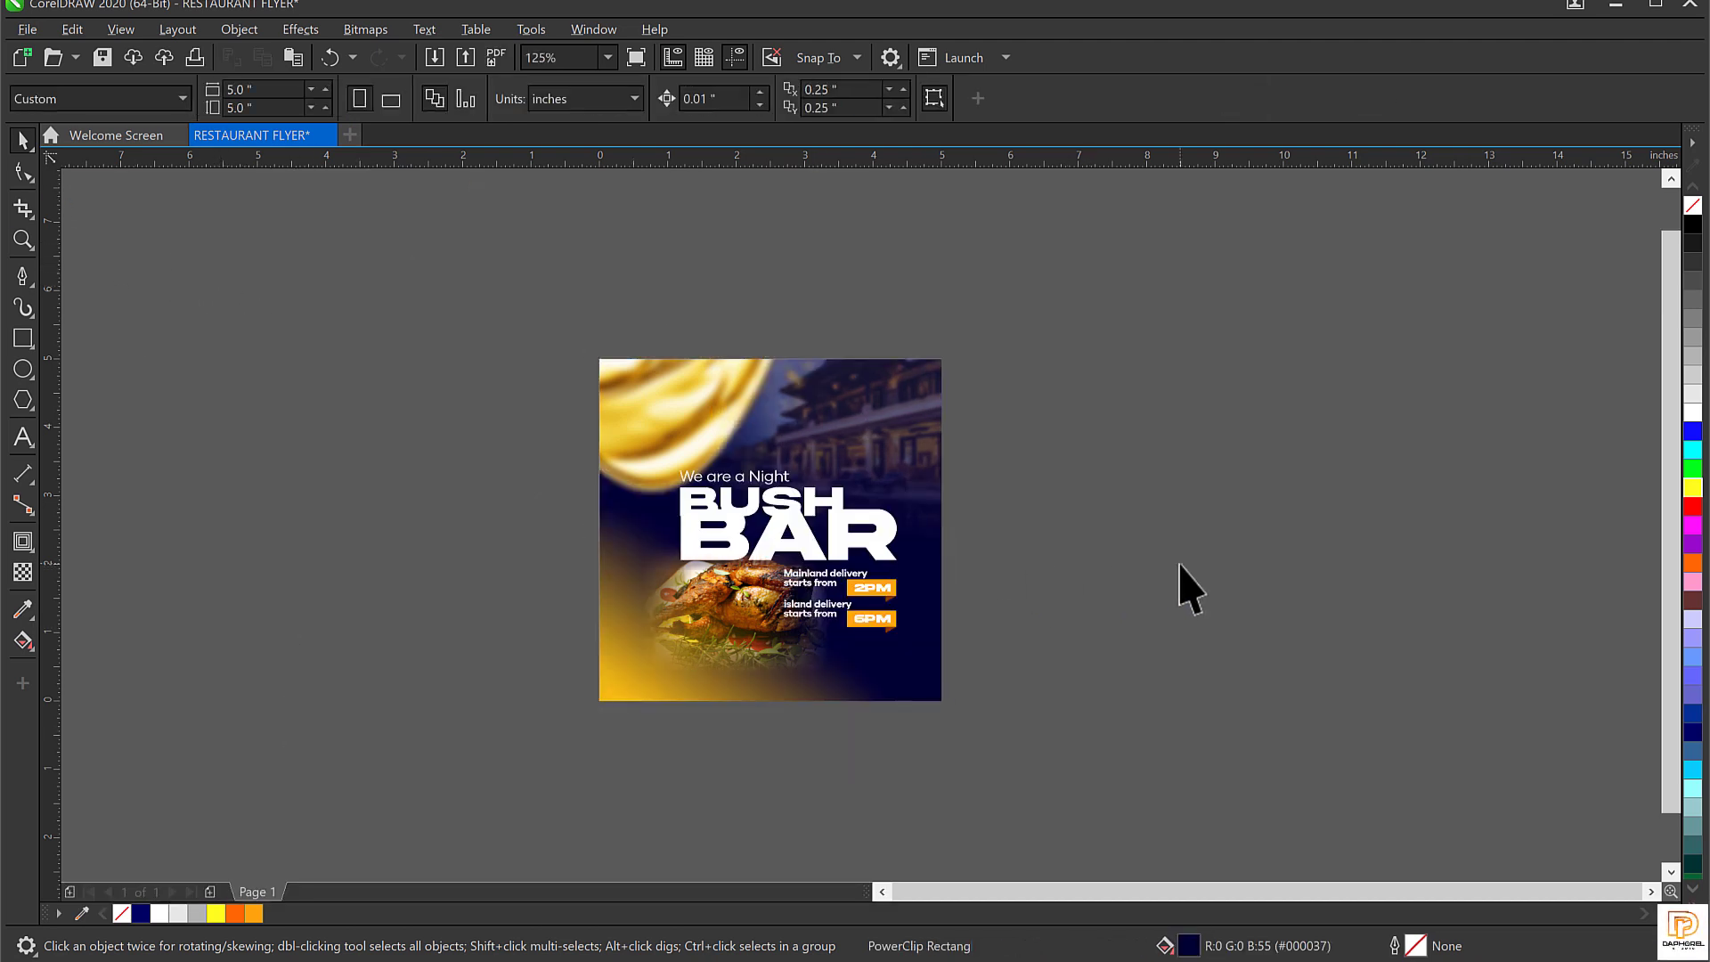
{"action": "key", "text": "F4"}
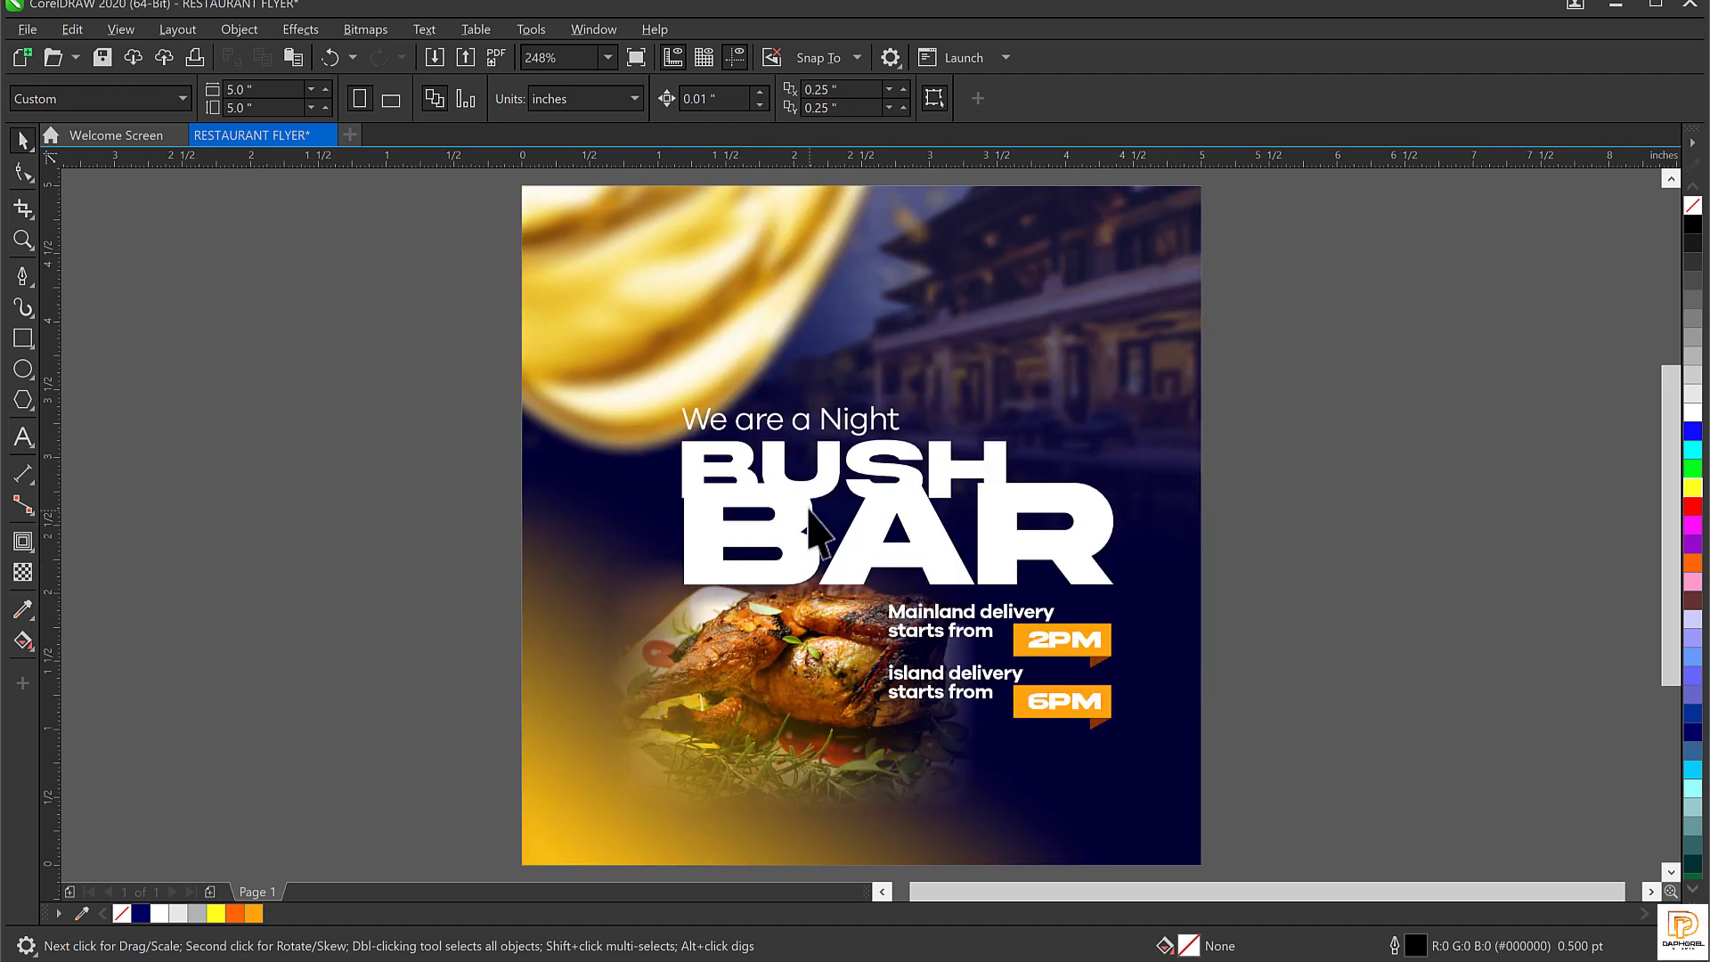
Add a drop shadow to the BUSH title text using the Small Glow preset.
{"action": "left_click", "coordinate": [797, 478]}
{"action": "left_click", "coordinate": [811, 481]}
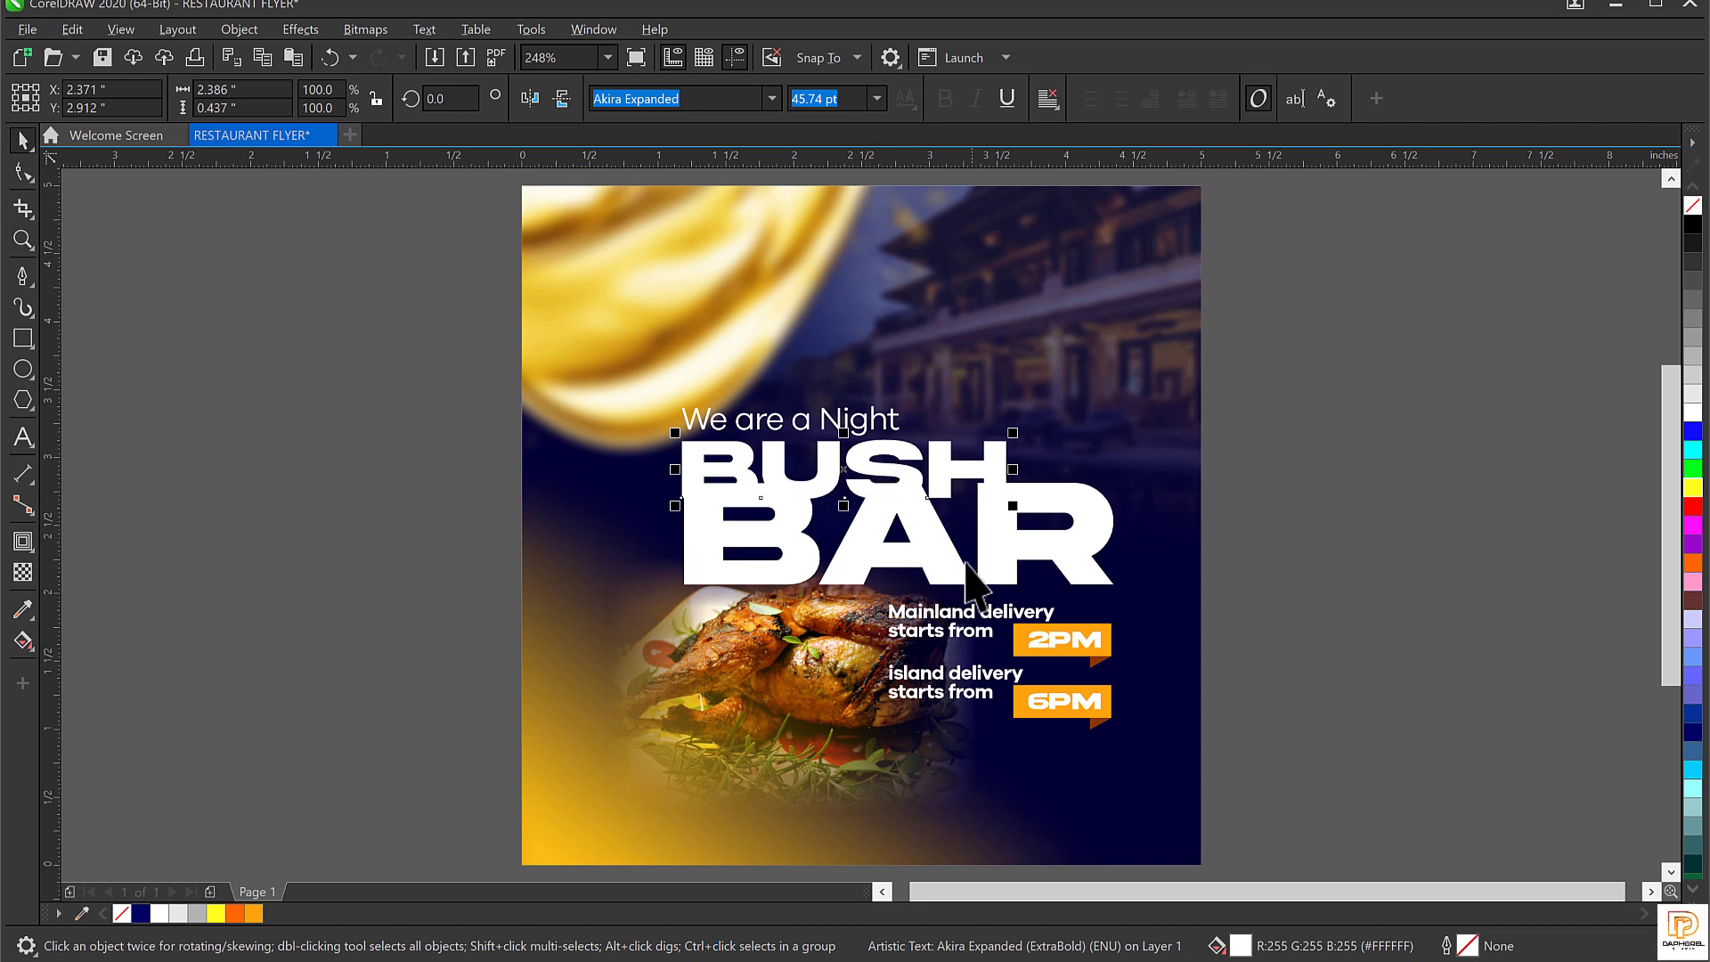
{"action": "left_click", "coordinate": [32, 544]}
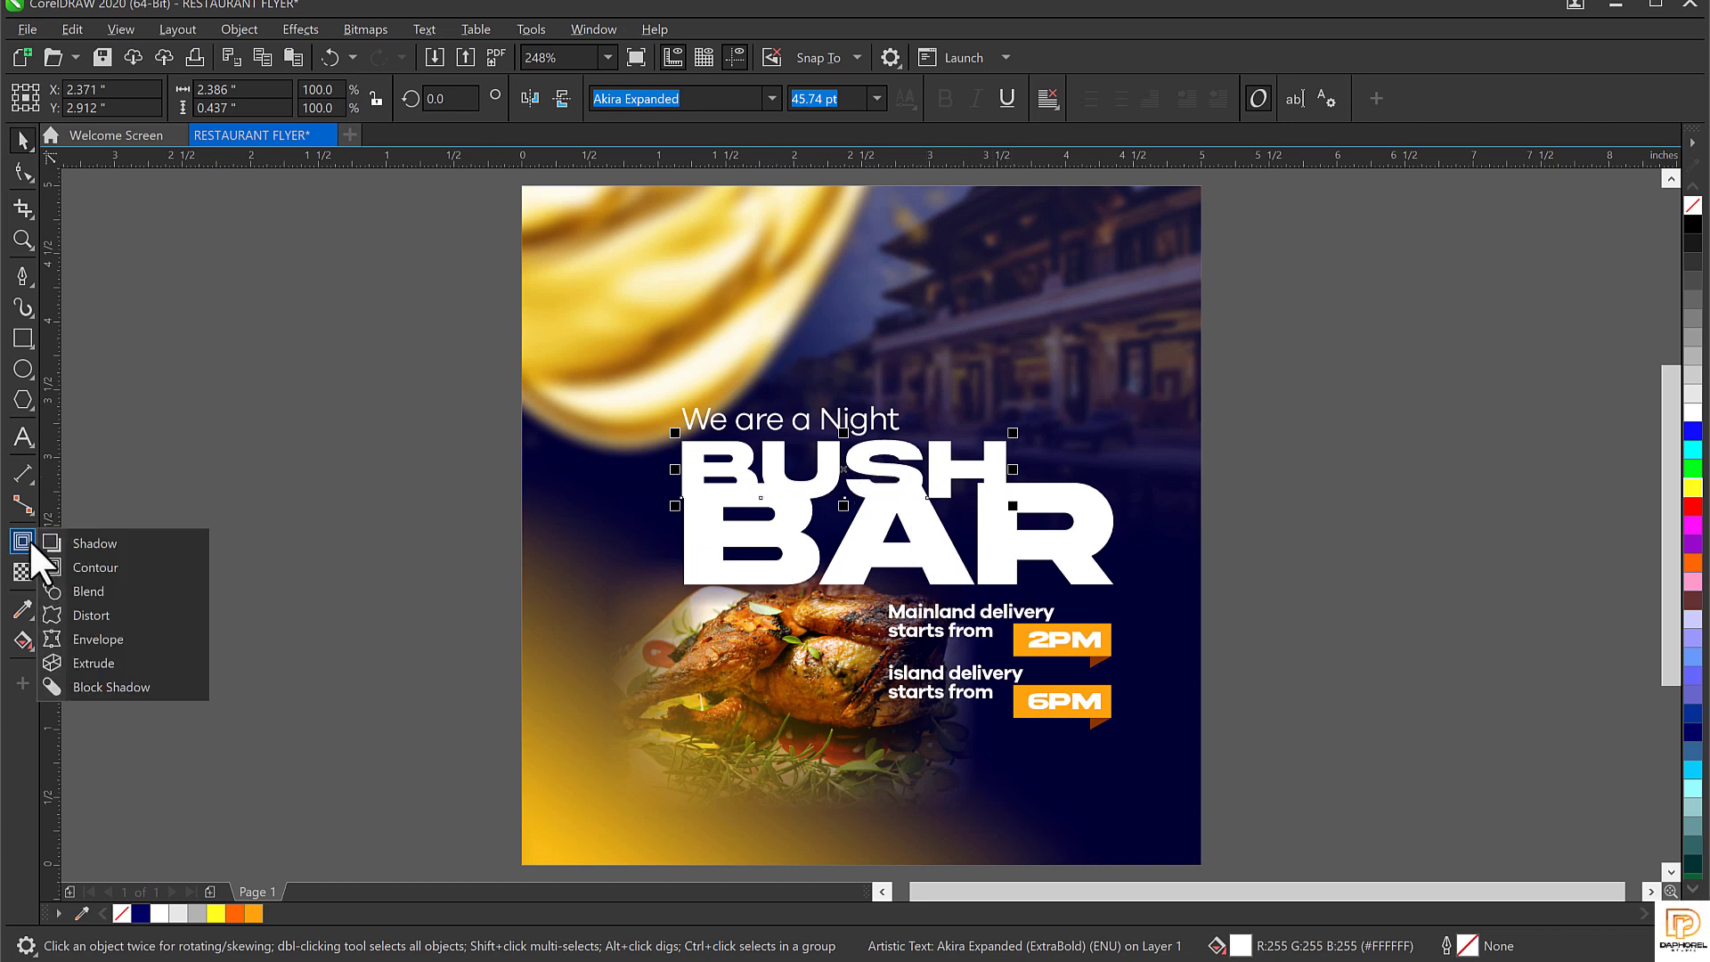
{"action": "left_click", "coordinate": [119, 542]}
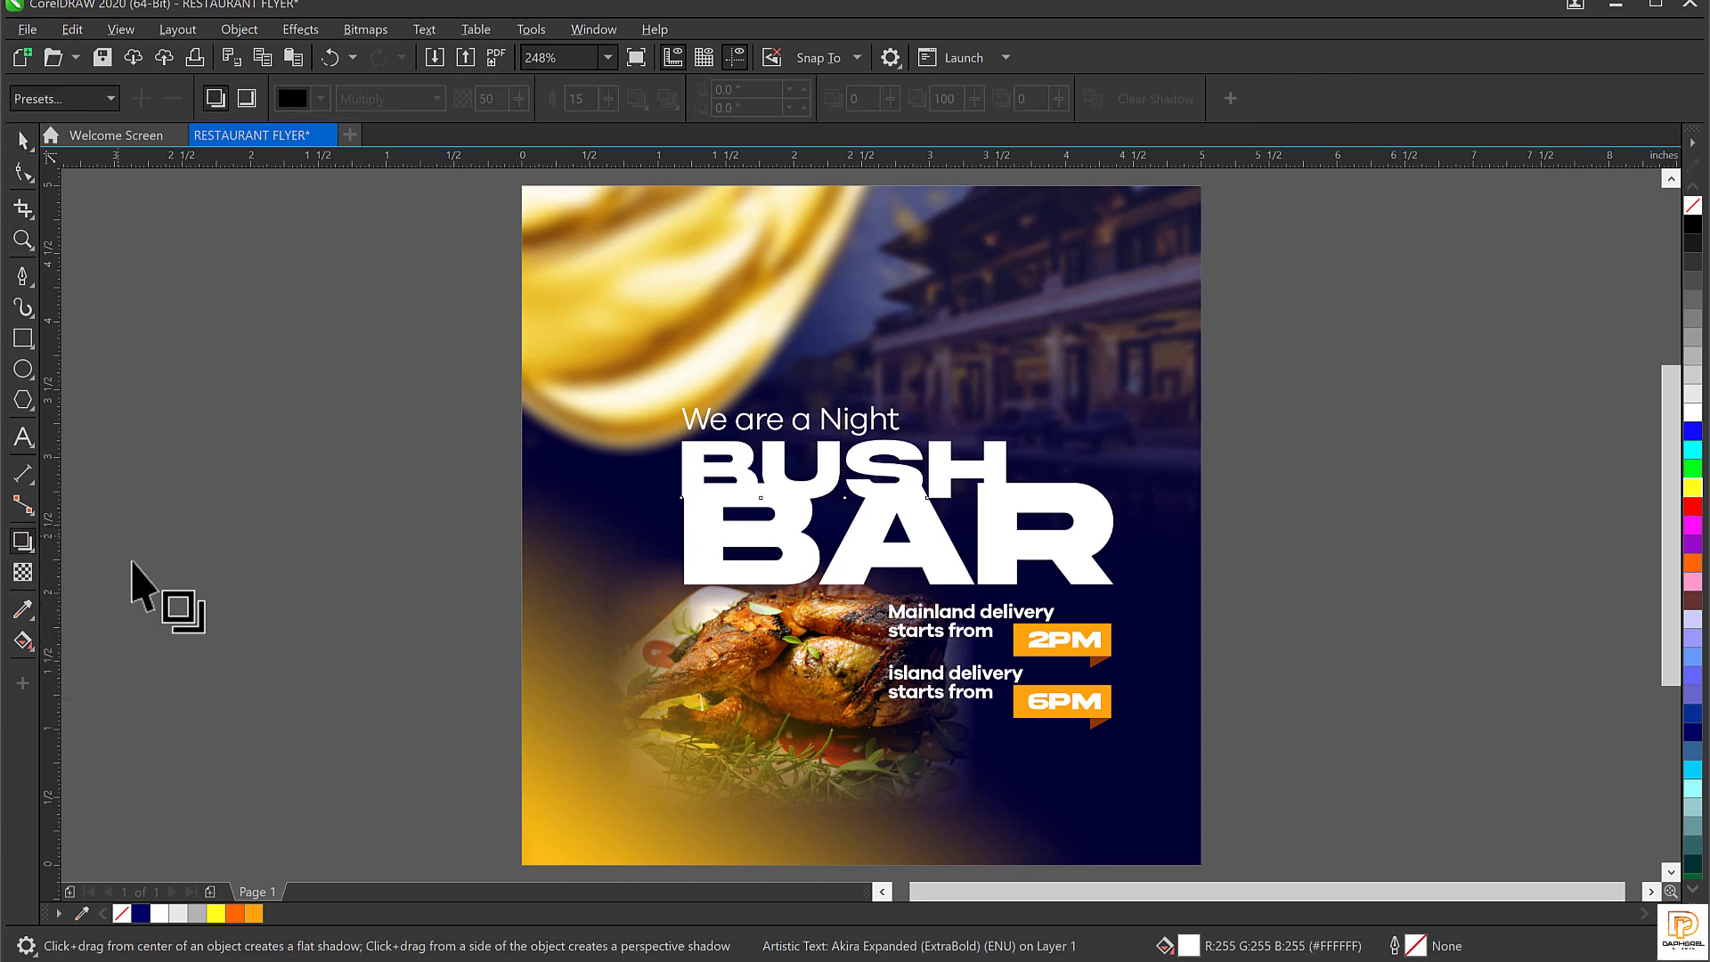
{"action": "left_click", "coordinate": [109, 91]}
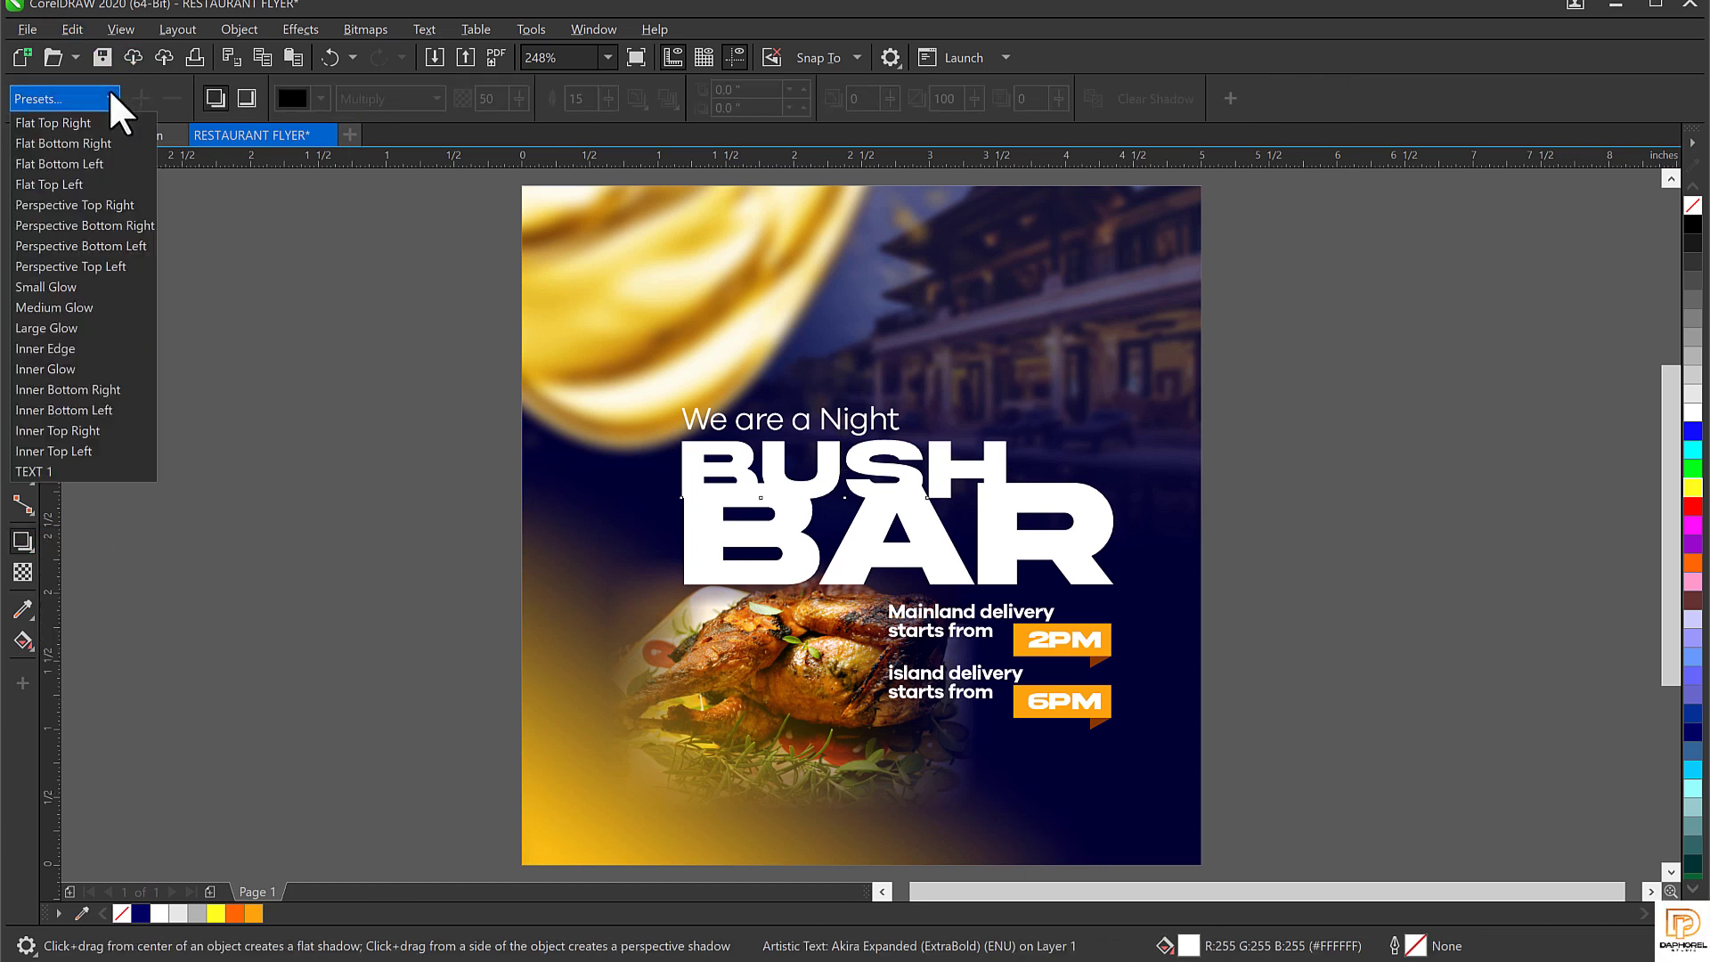
{"action": "left_click", "coordinate": [78, 287]}
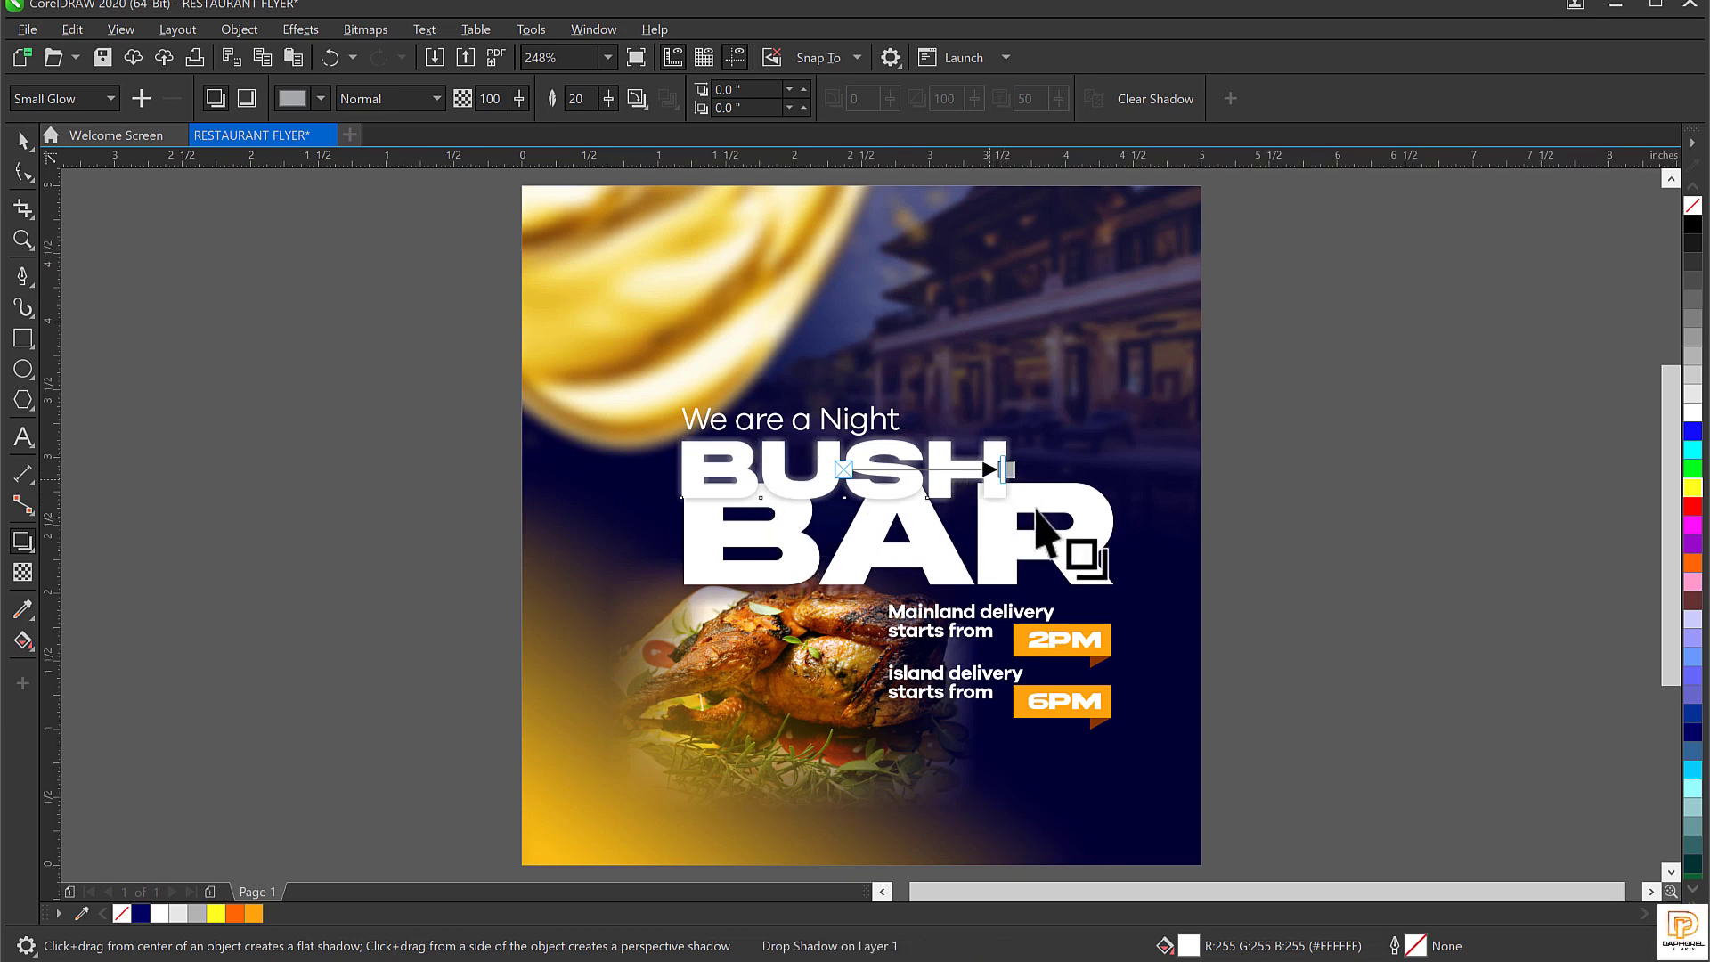
{"action": "scroll", "coordinate": [861, 521], "scroll_direction": "up", "scroll_amount": 1}
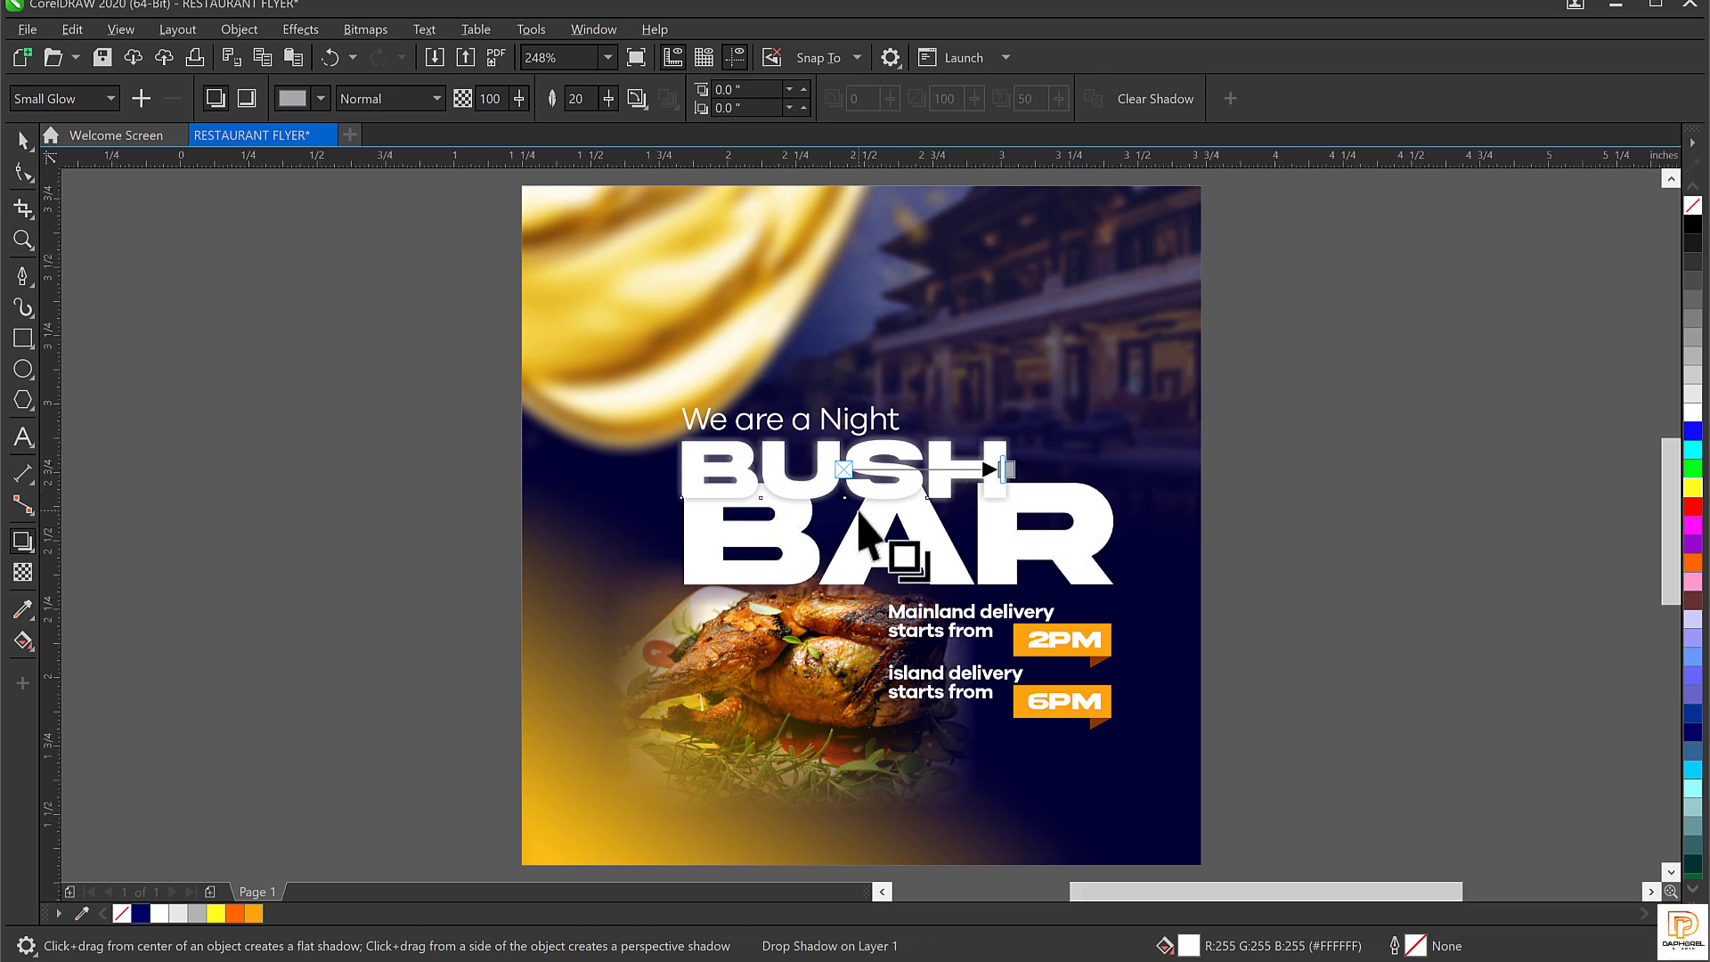
{"action": "scroll", "coordinate": [859, 515], "scroll_direction": "up", "scroll_amount": 1}
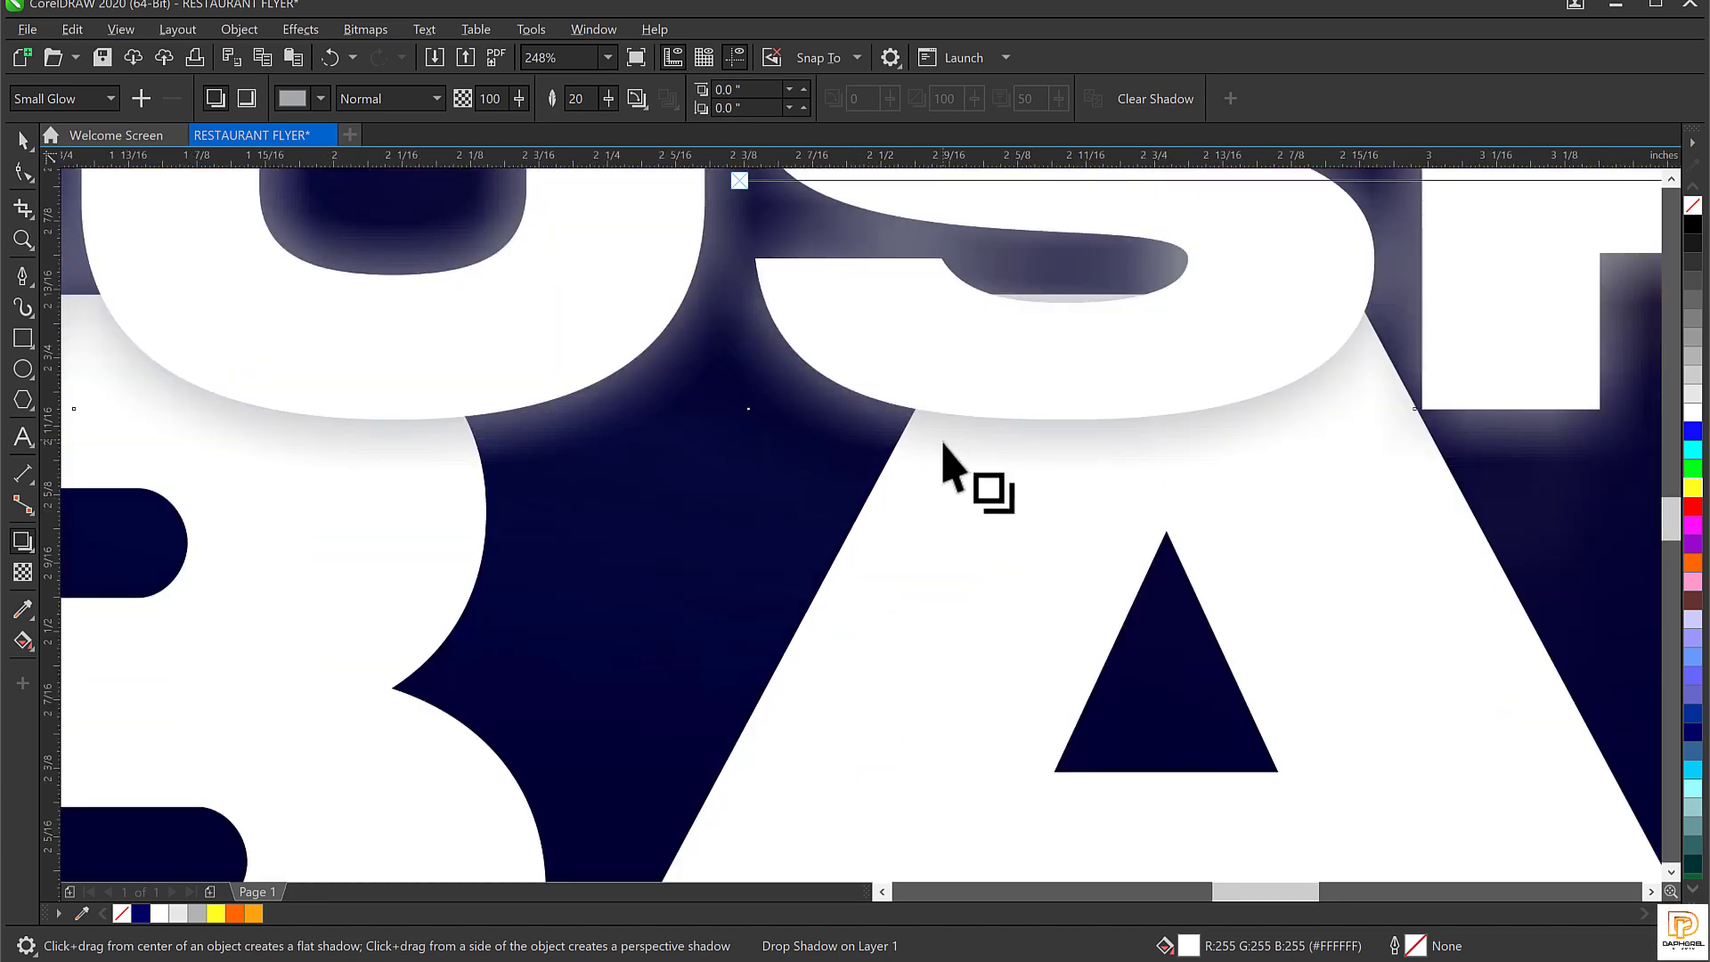
{"action": "scroll", "coordinate": [943, 441], "scroll_direction": "down", "scroll_amount": 1}
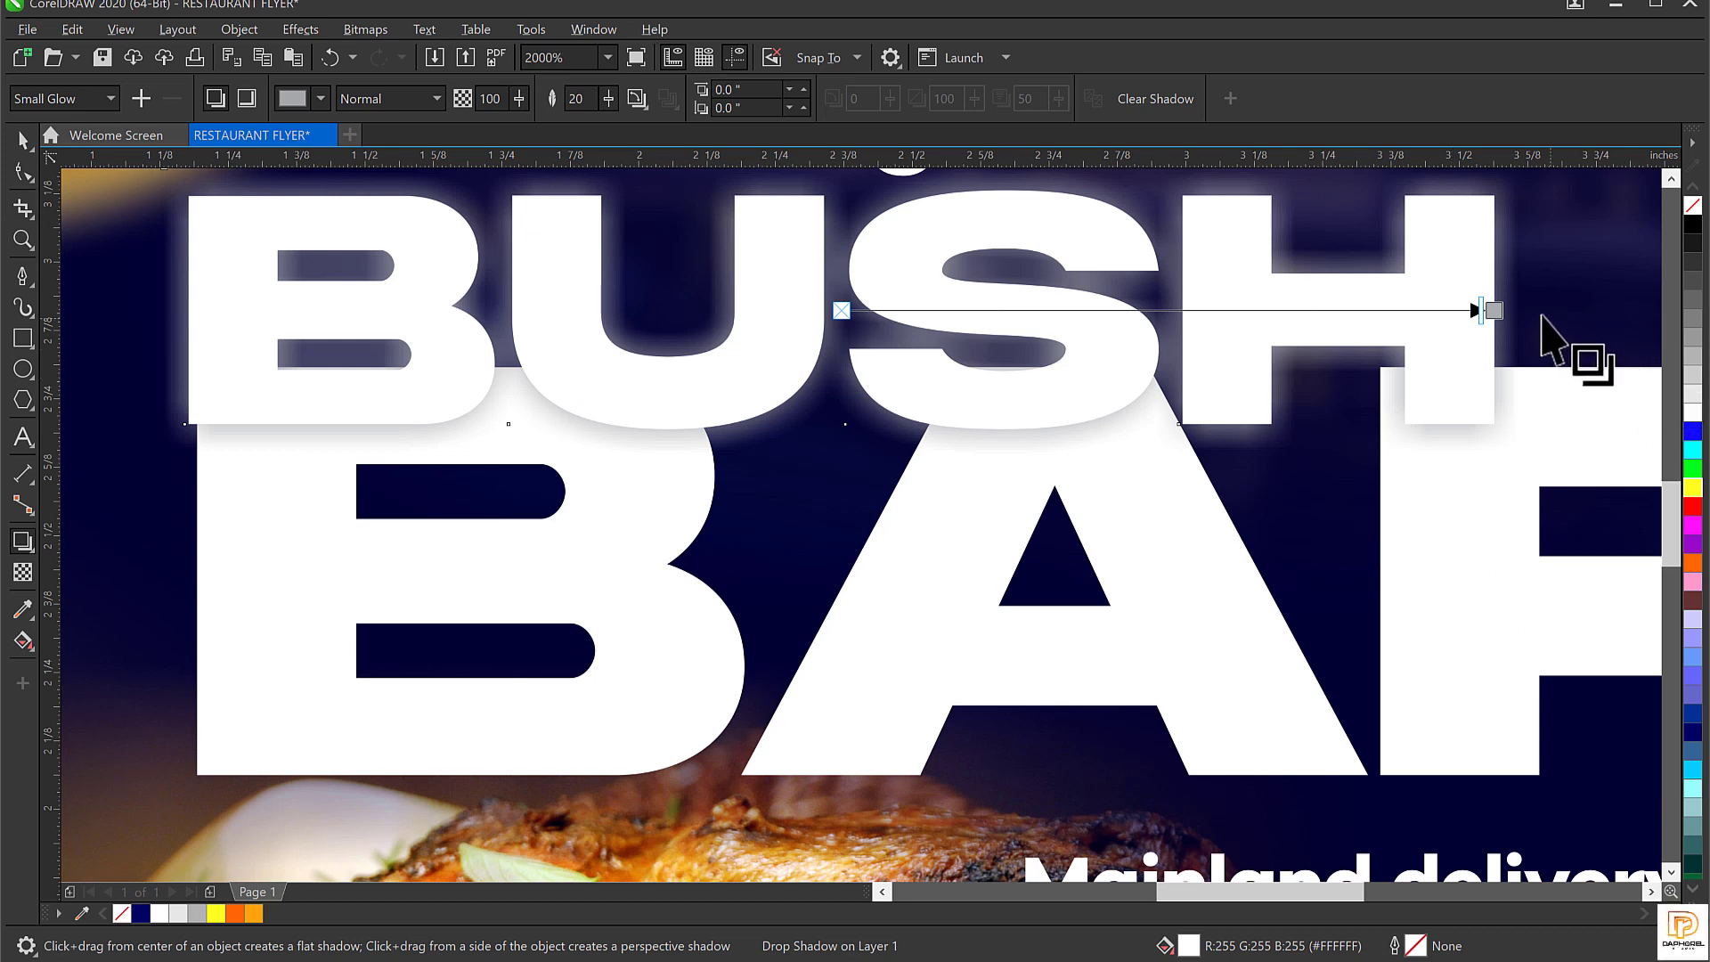
Set the BUSH text's shadow colour to black from the CMYK palette.
{"action": "left_click", "coordinate": [317, 99]}
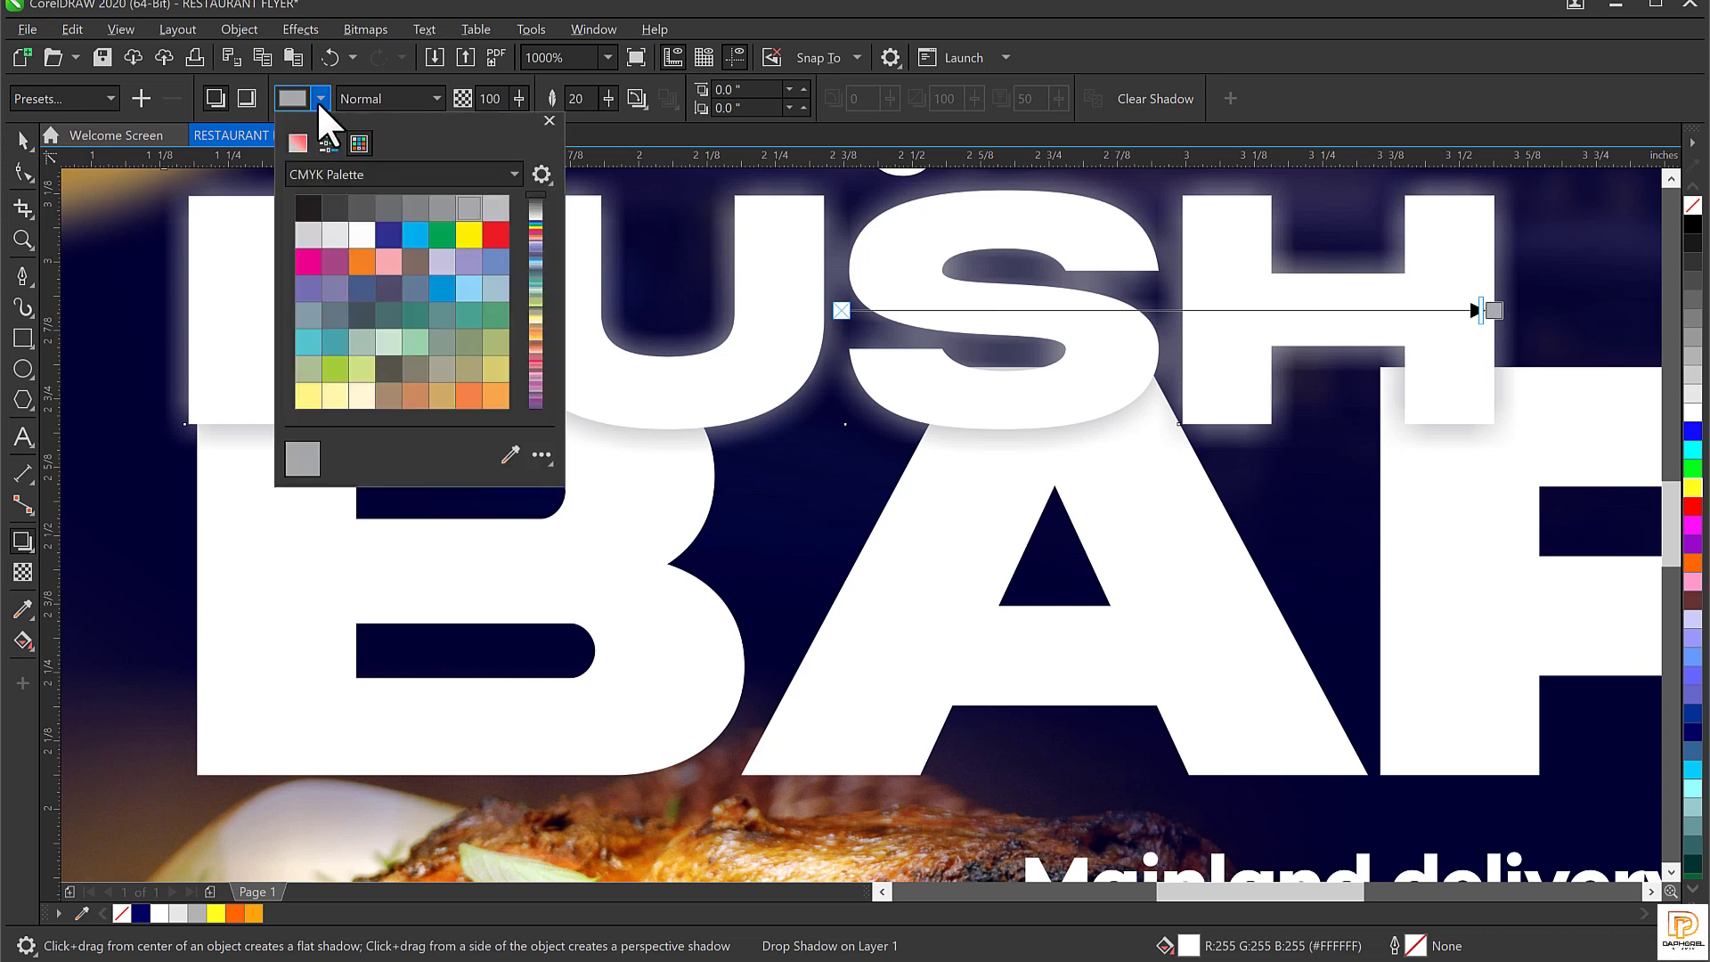
{"action": "left_click", "coordinate": [308, 210]}
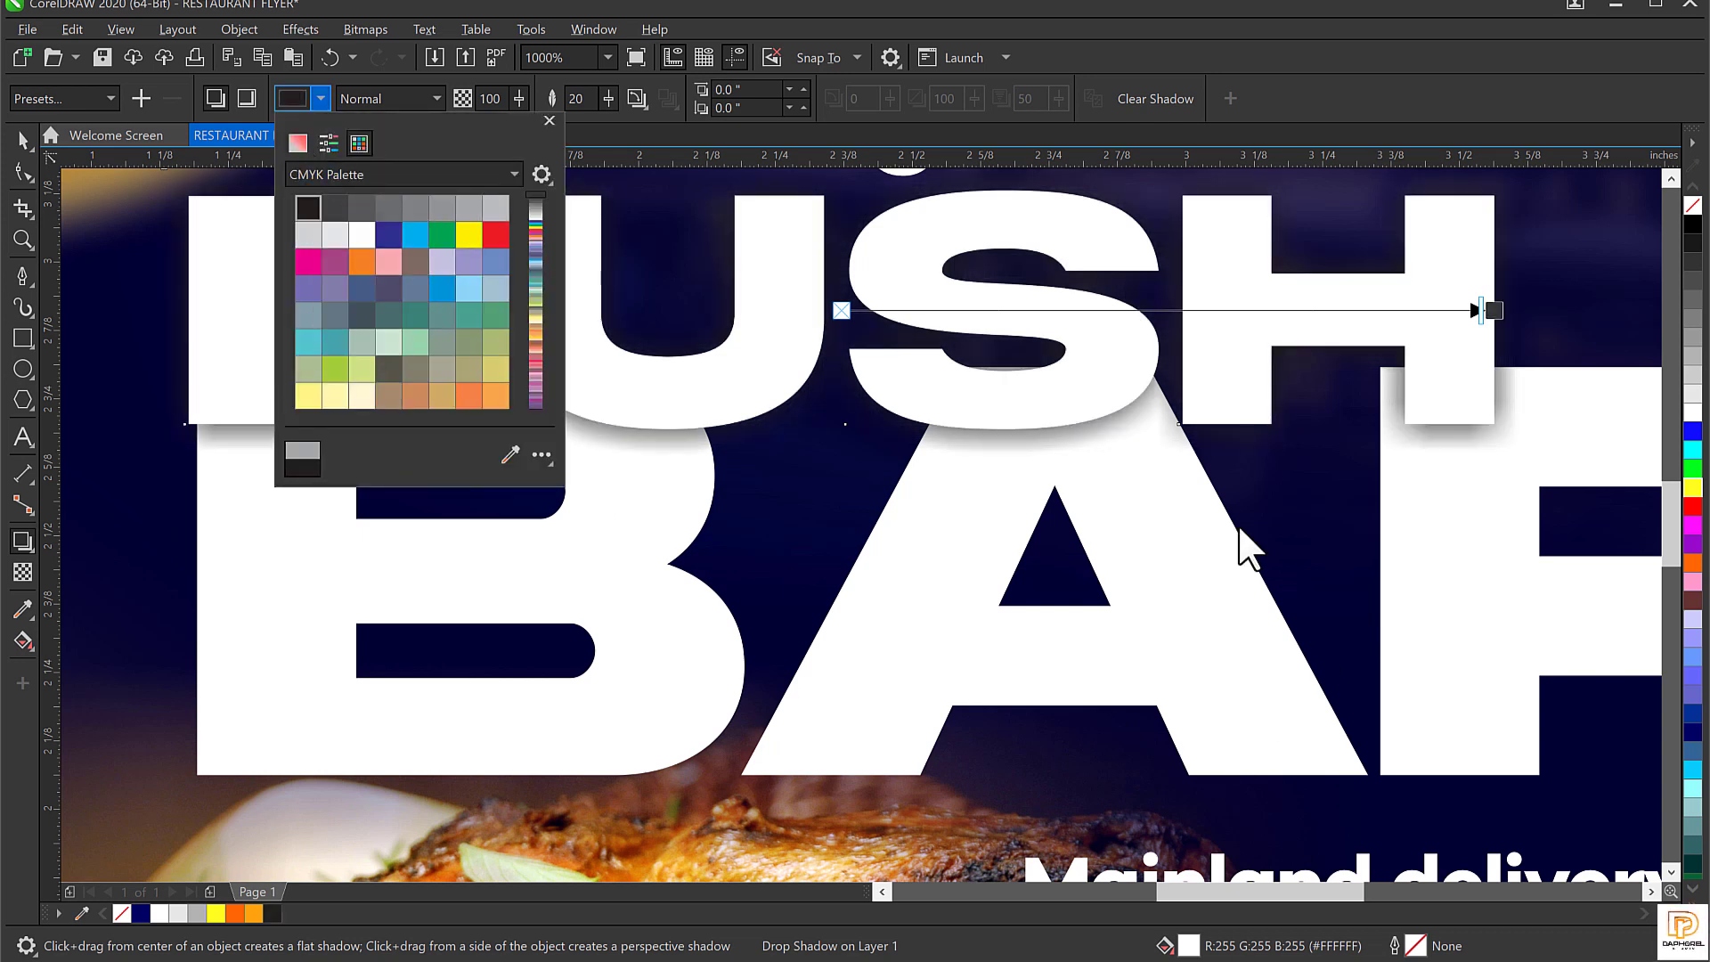
{"action": "left_click", "coordinate": [1073, 379]}
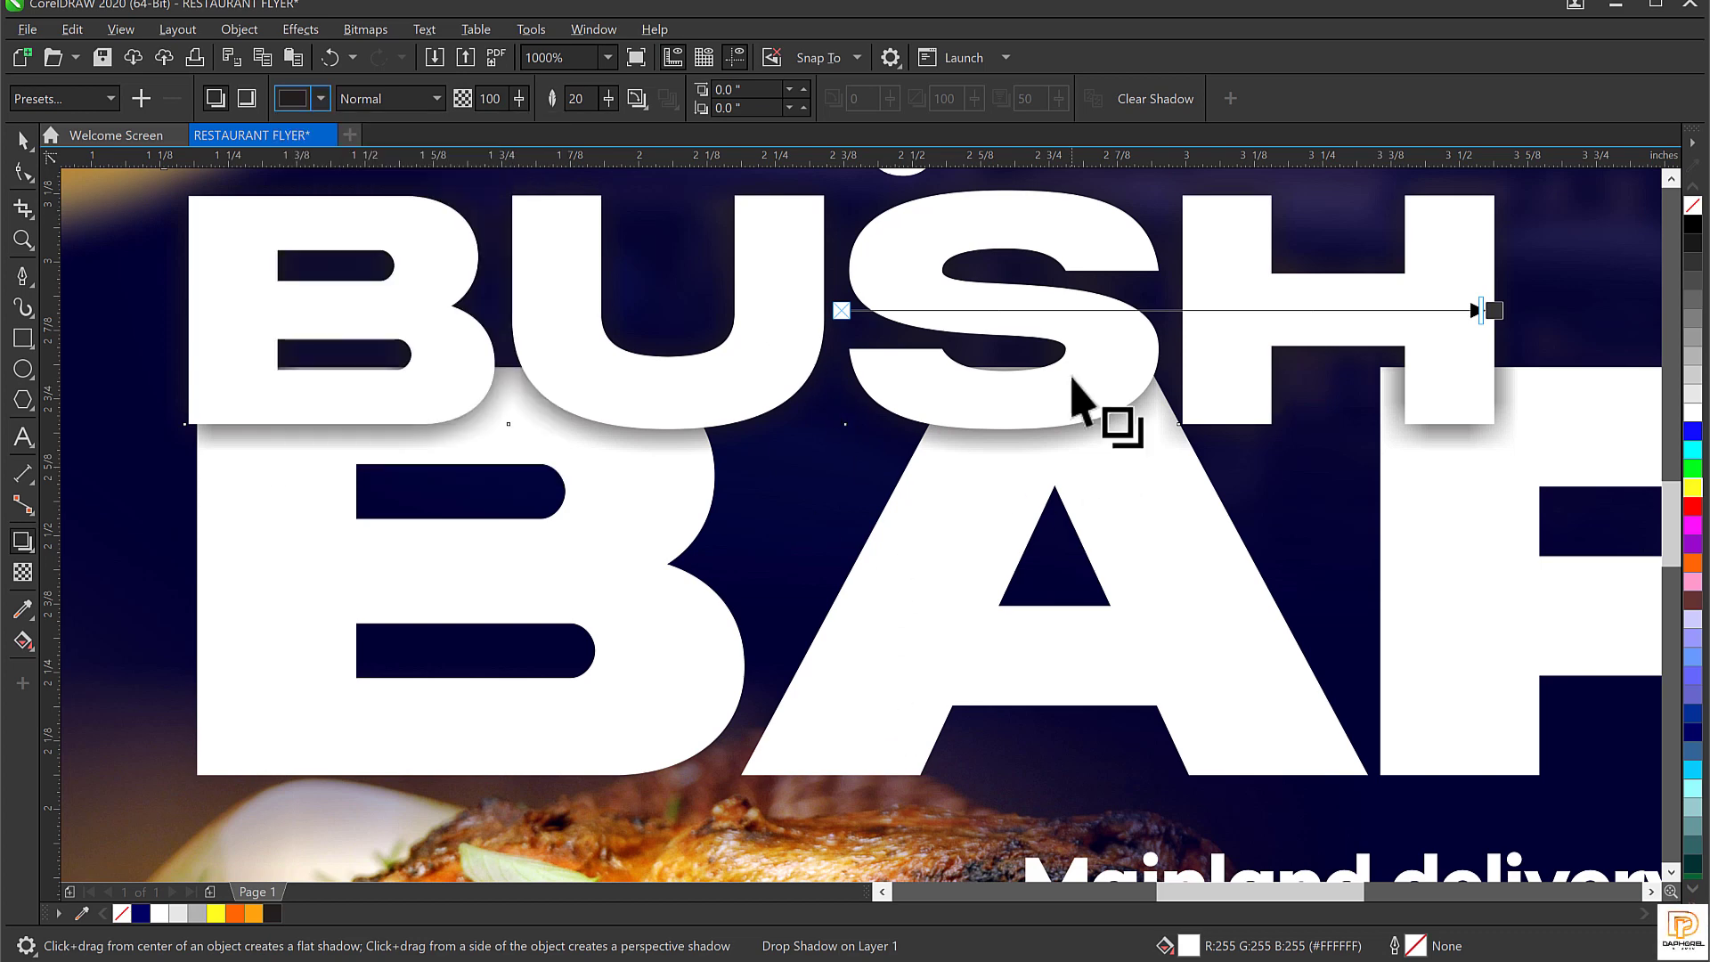
{"action": "scroll", "coordinate": [834, 463], "scroll_direction": "down", "scroll_amount": 1}
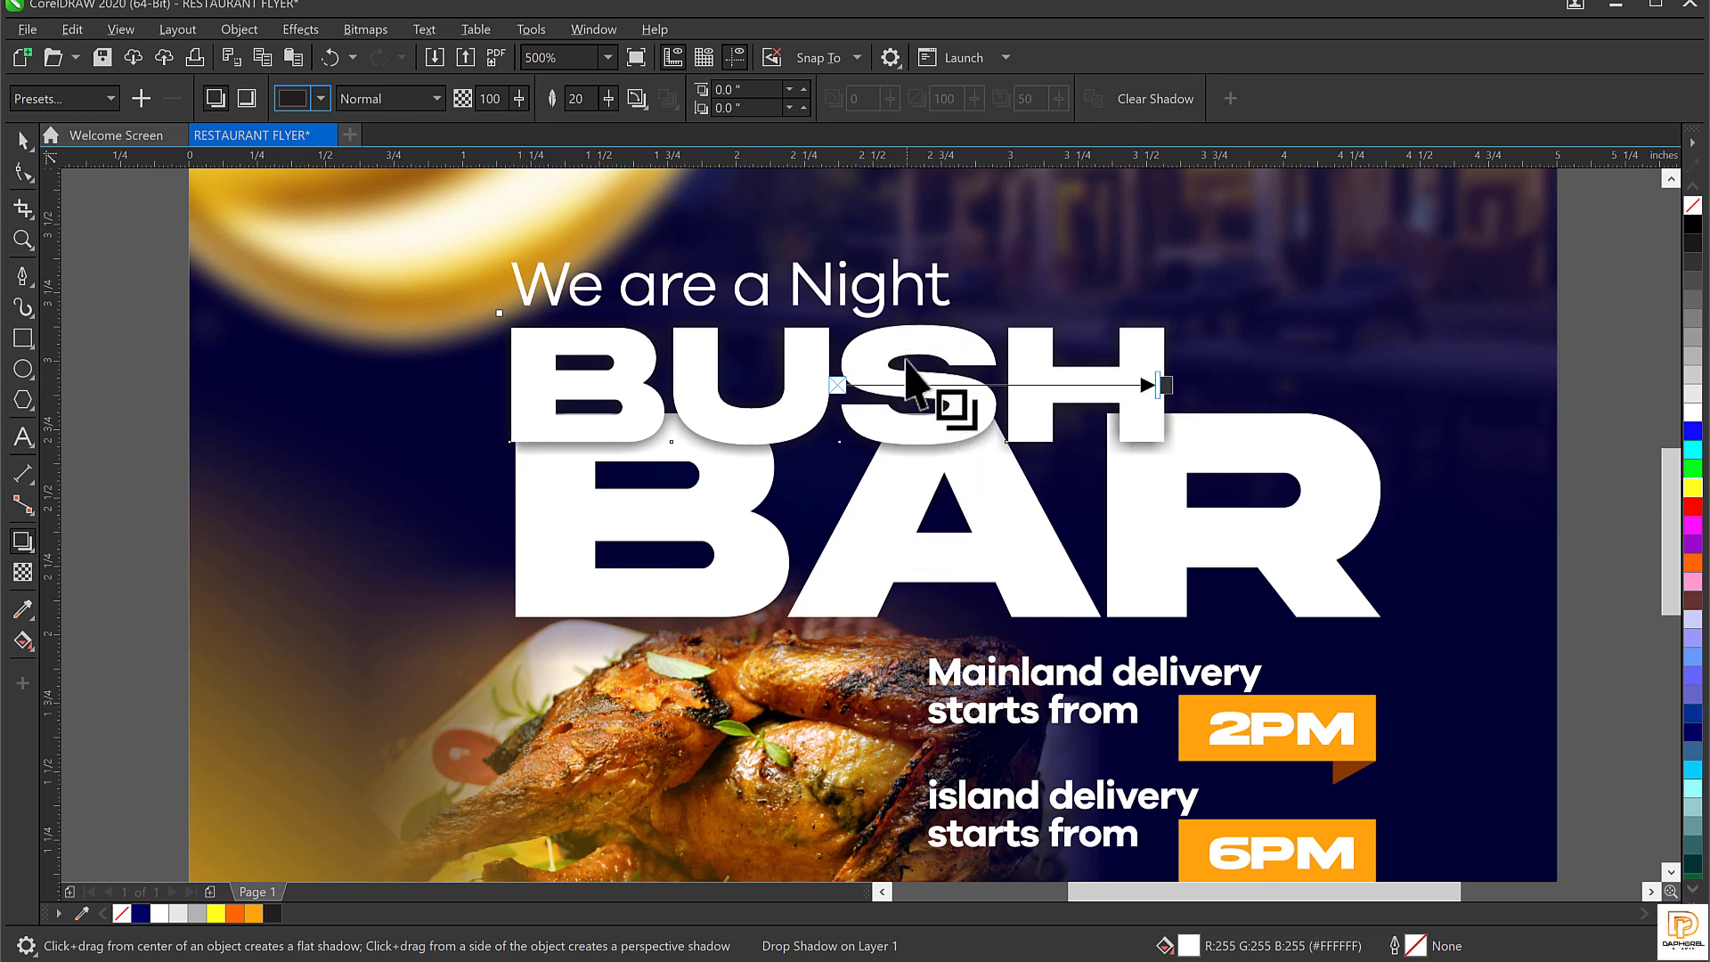
Recast the BUSH text's shadow straight down at 270° from its upper edge onto BAR, and set the shadow opacity to 82.
{"action": "left_click_drag", "start_coordinate": [904, 337], "coordinate": [848, 472]}
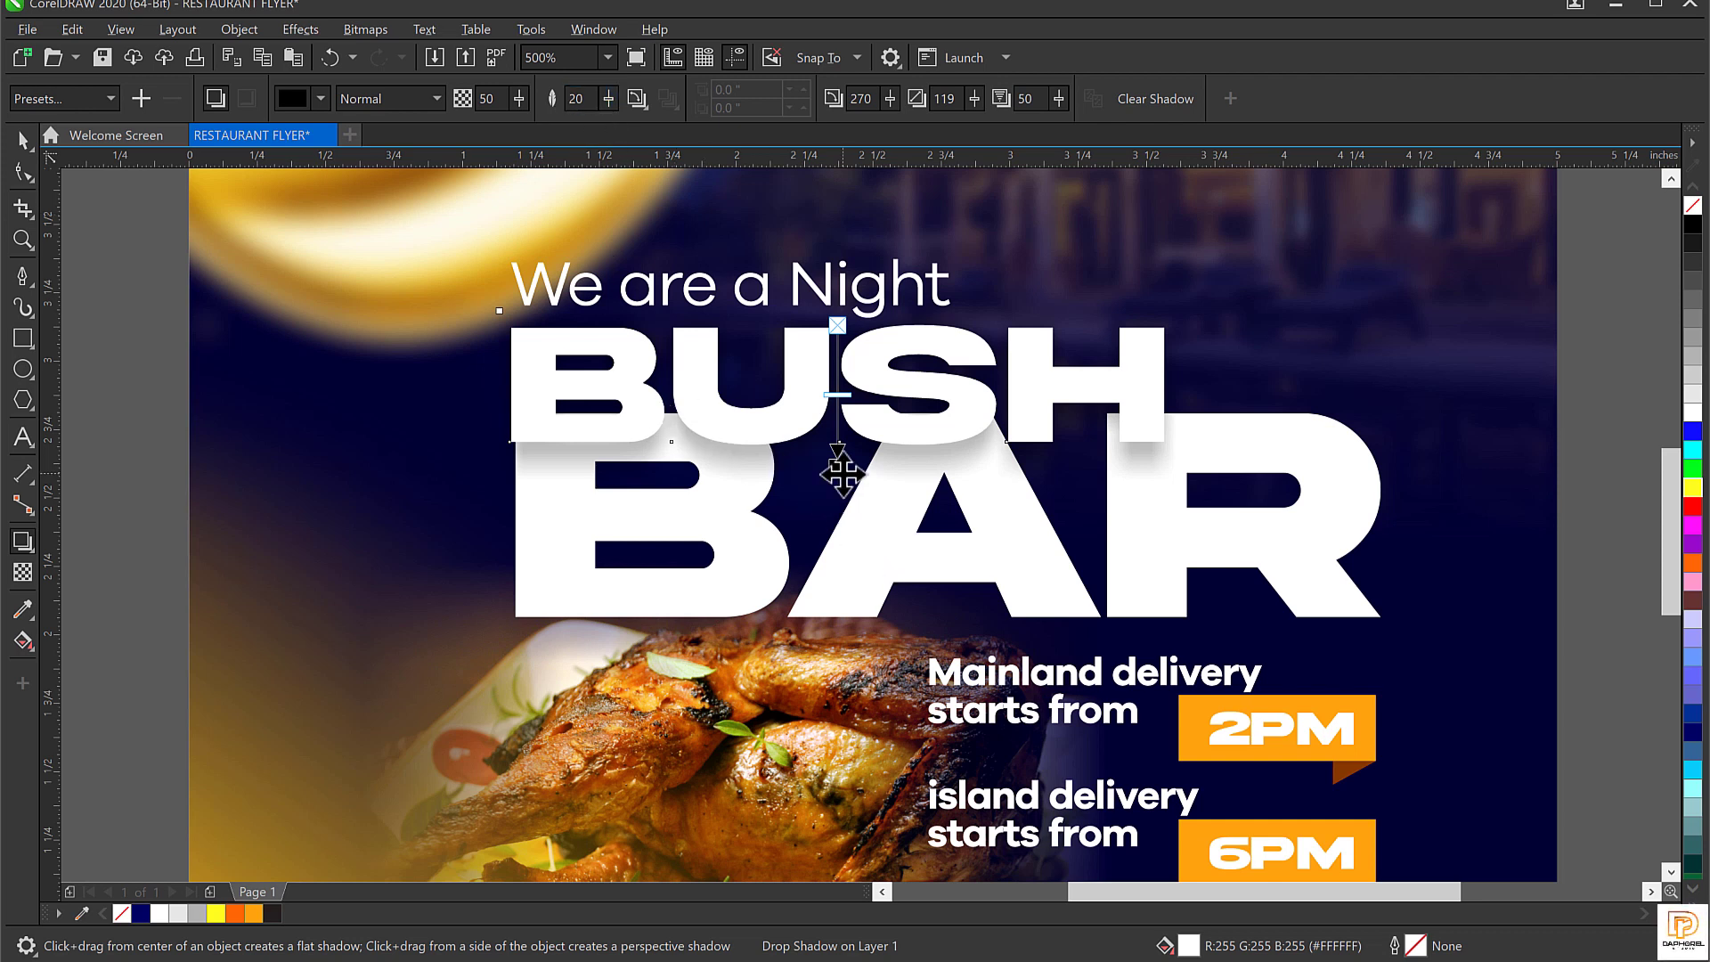
{"action": "left_click", "coordinate": [519, 95]}
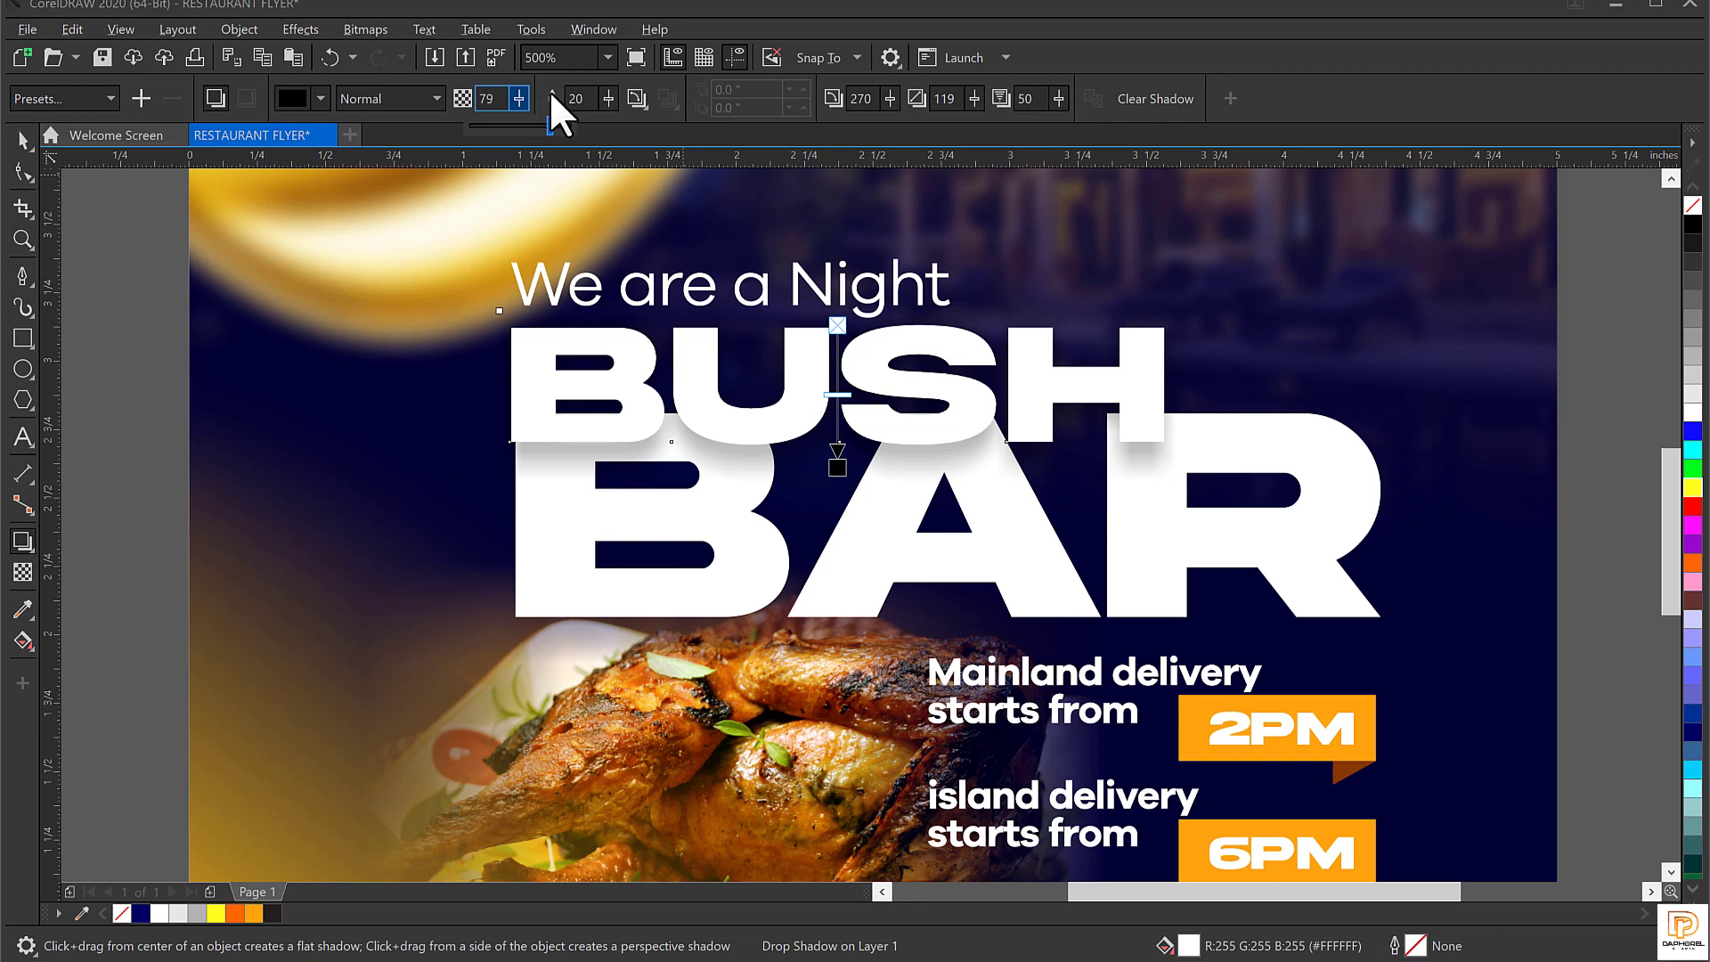
{"action": "left_click_drag", "start_coordinate": [549, 89], "coordinate": [552, 90]}
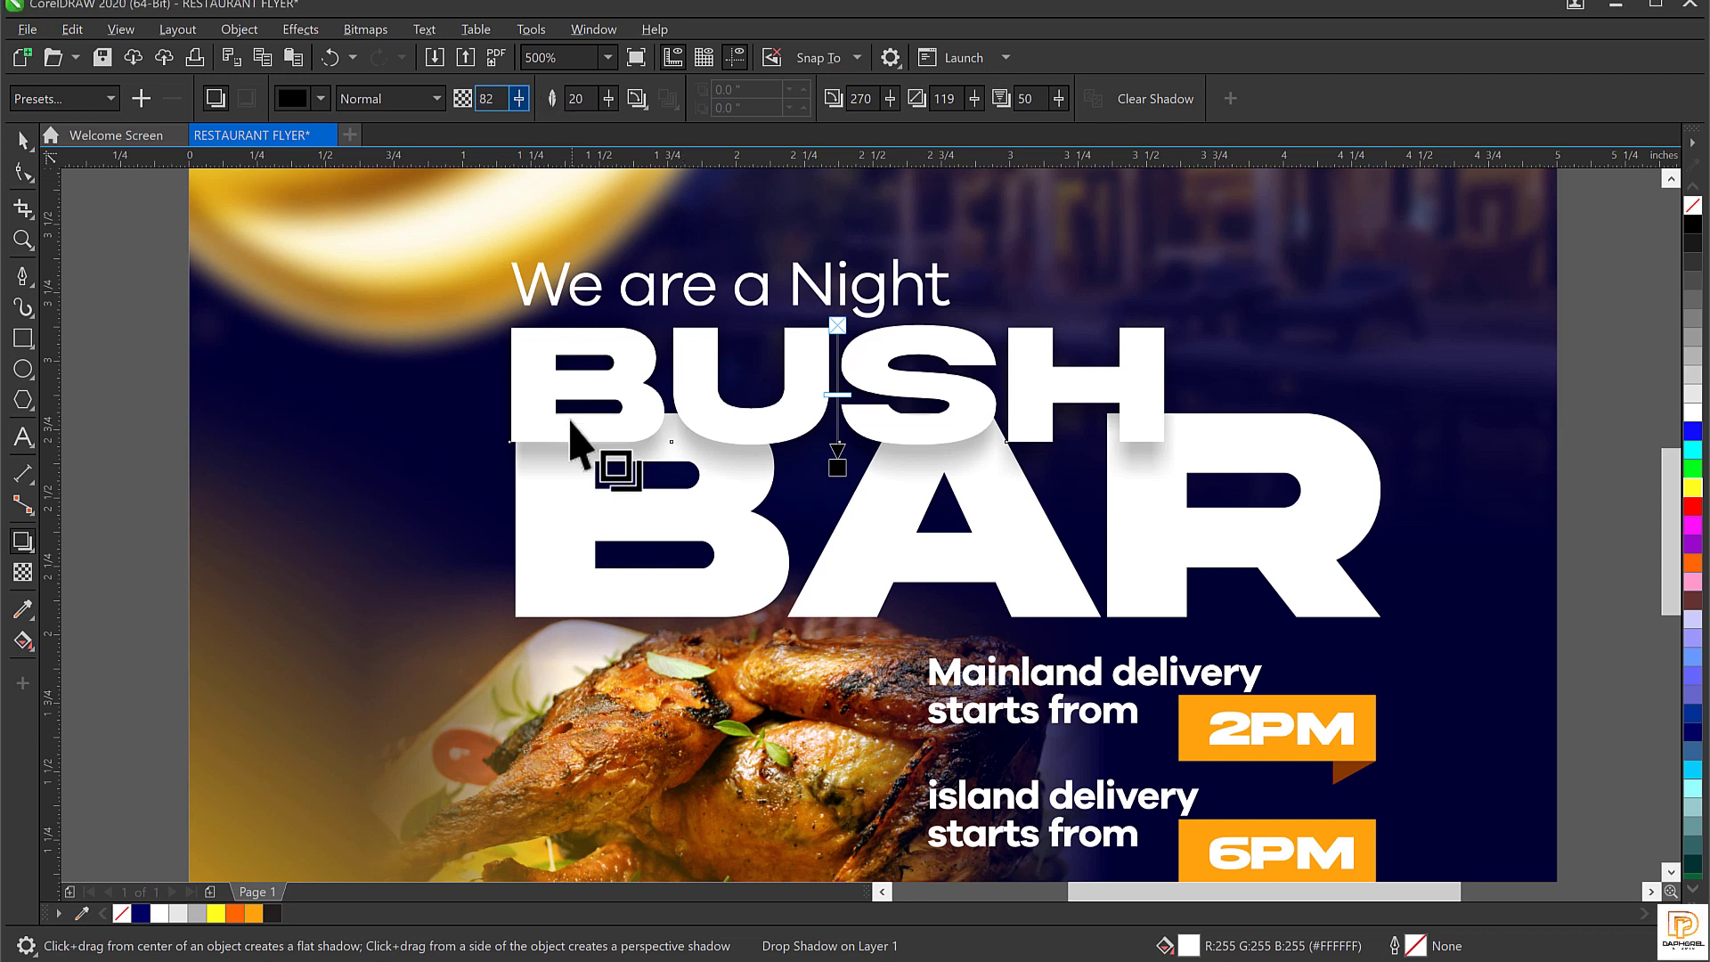
{"action": "left_click", "coordinate": [29, 151]}
{"action": "left_click", "coordinate": [6, 152]}
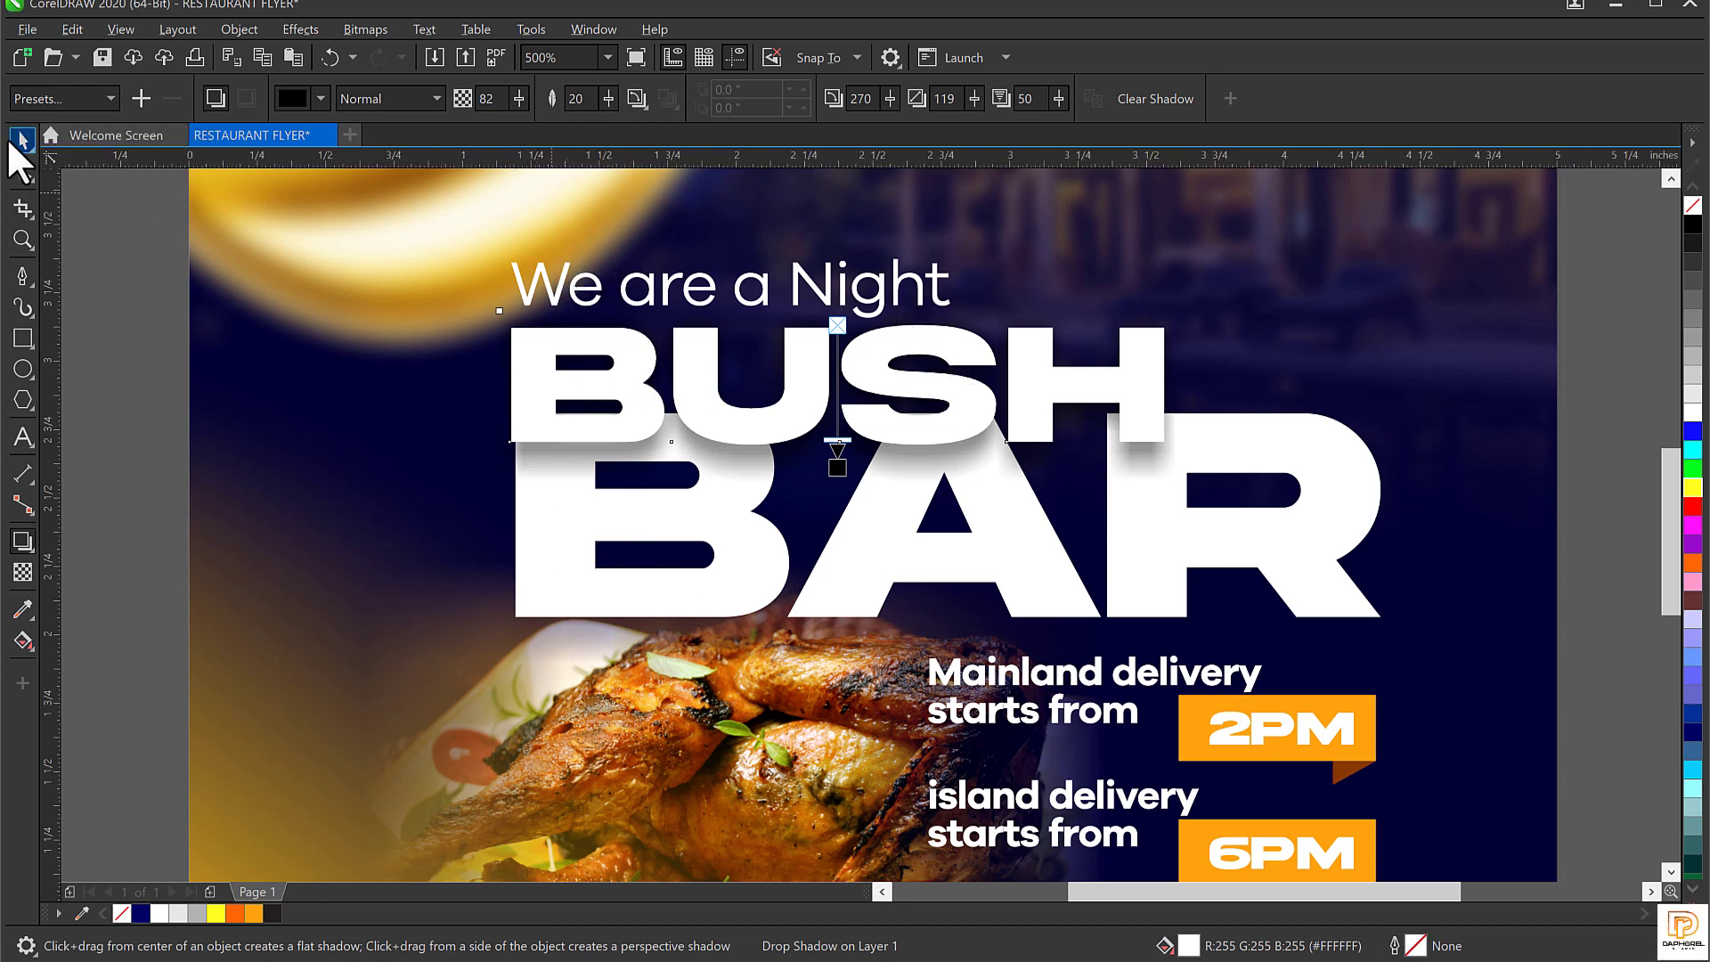
{"action": "left_click", "coordinate": [13, 140]}
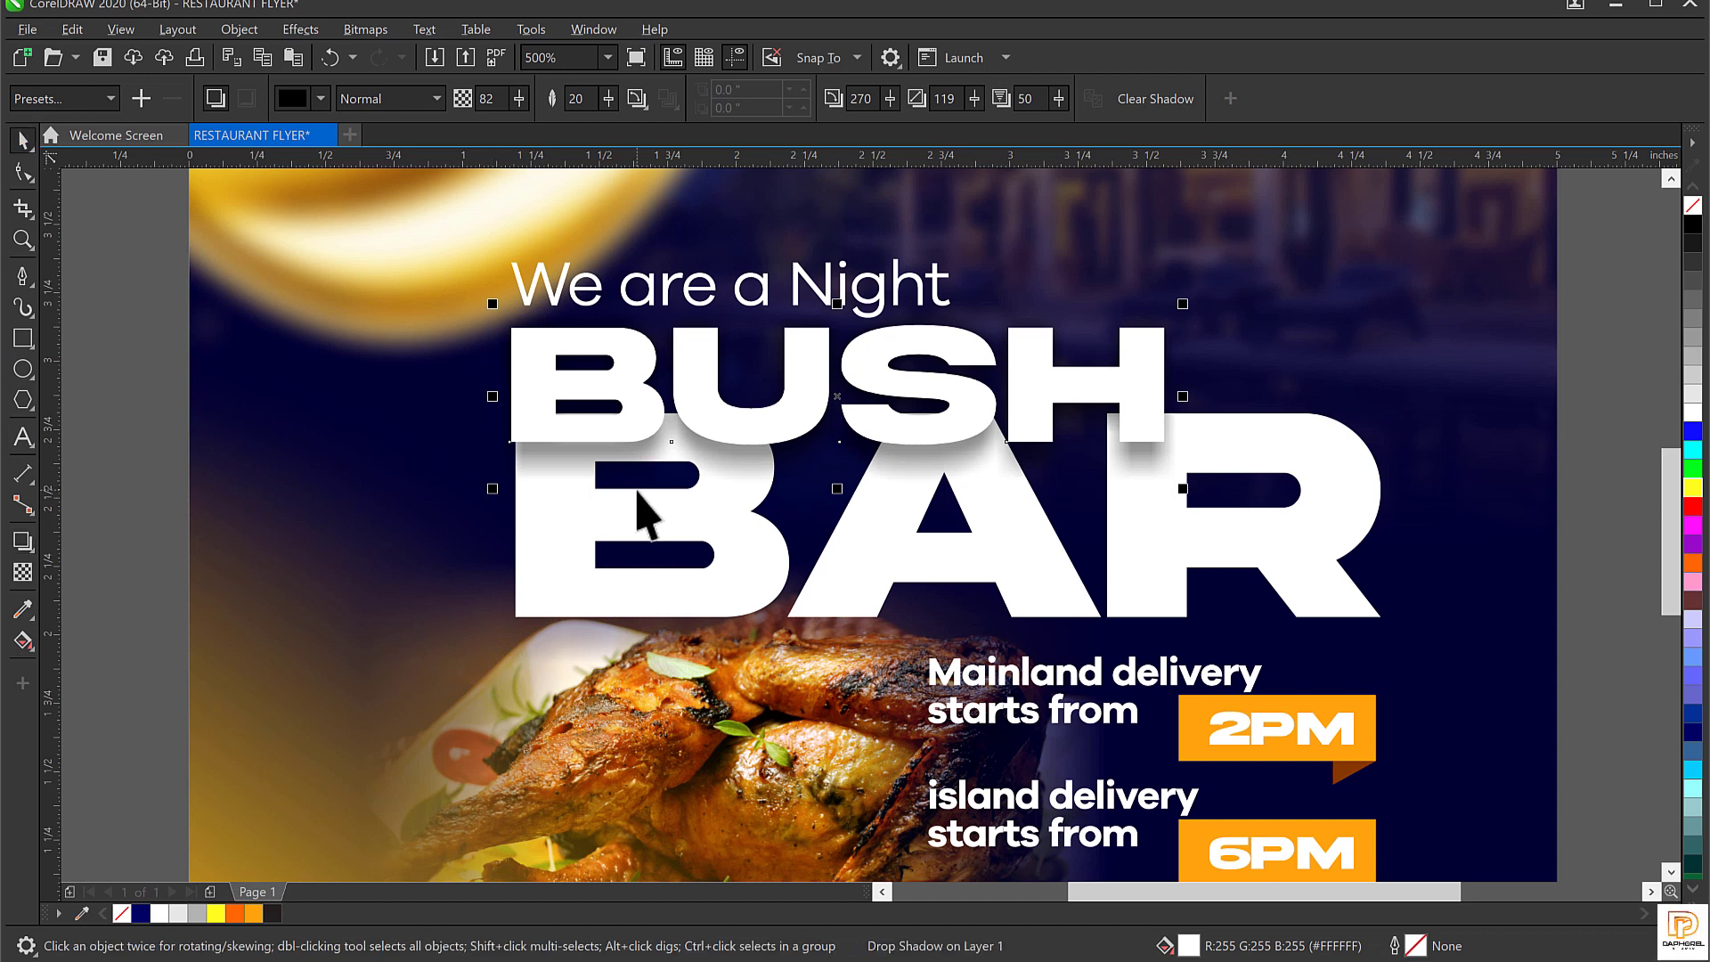
{"action": "left_click", "coordinate": [112, 368]}
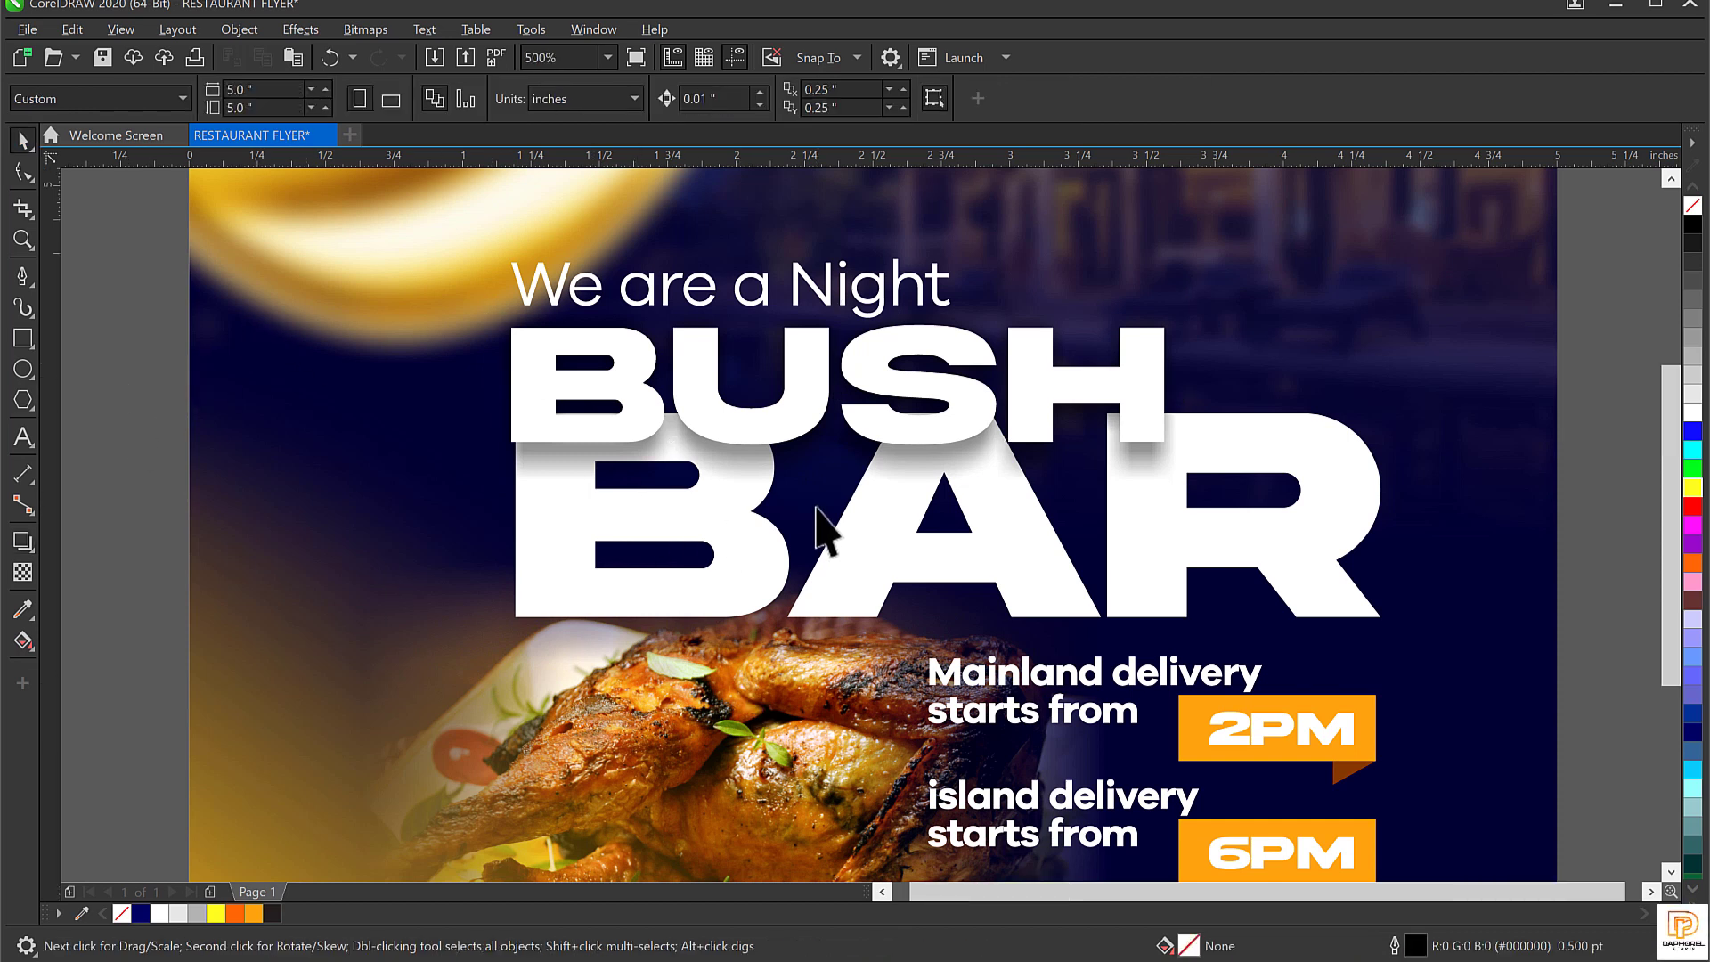
Apply a linear fountain fill across the BAR title text, running from the R back to the B.
{"action": "key", "text": "shift+F4"}
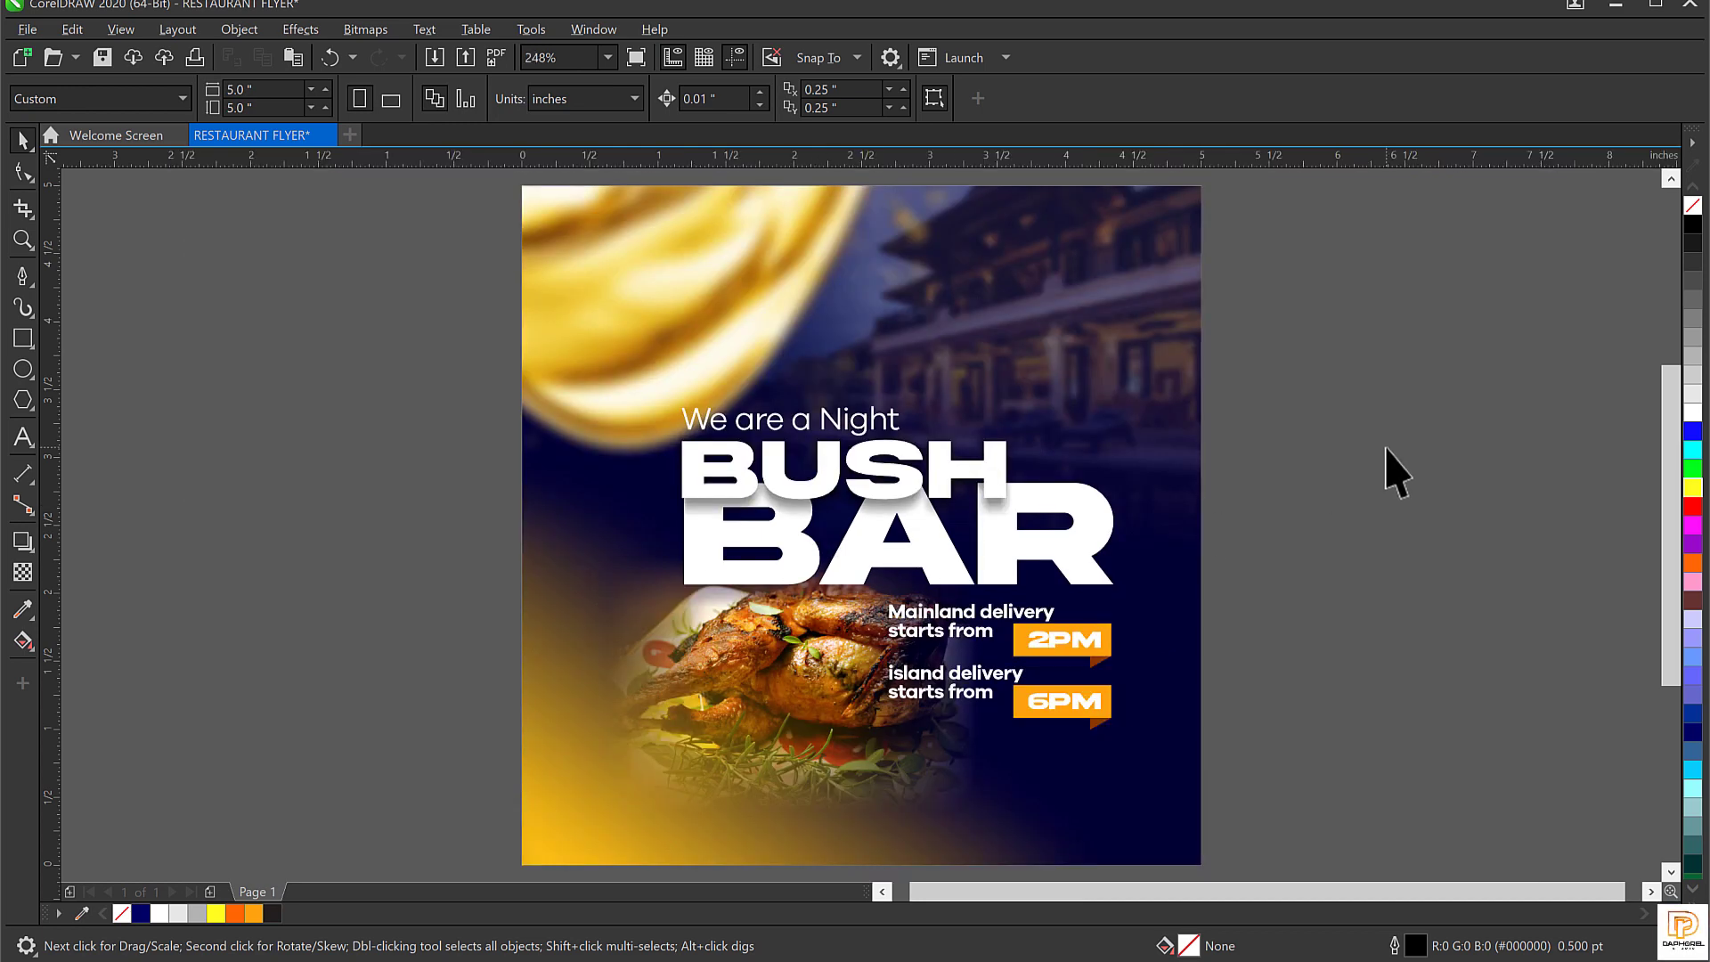
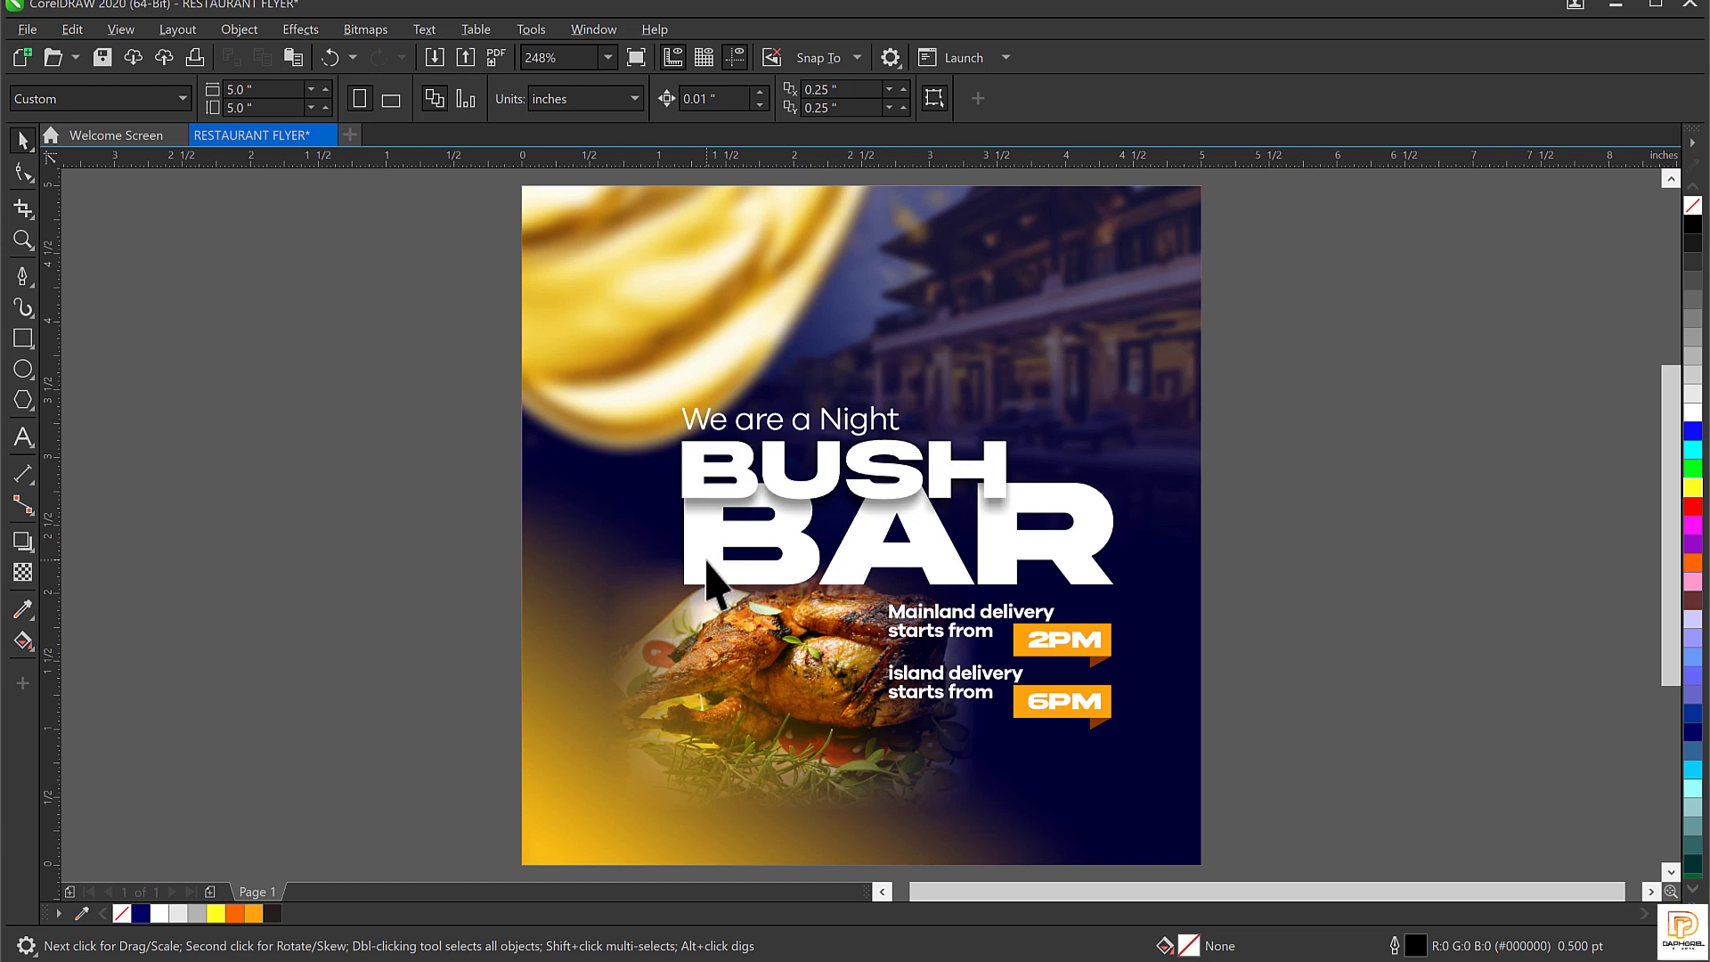
{"action": "left_click", "coordinate": [709, 570]}
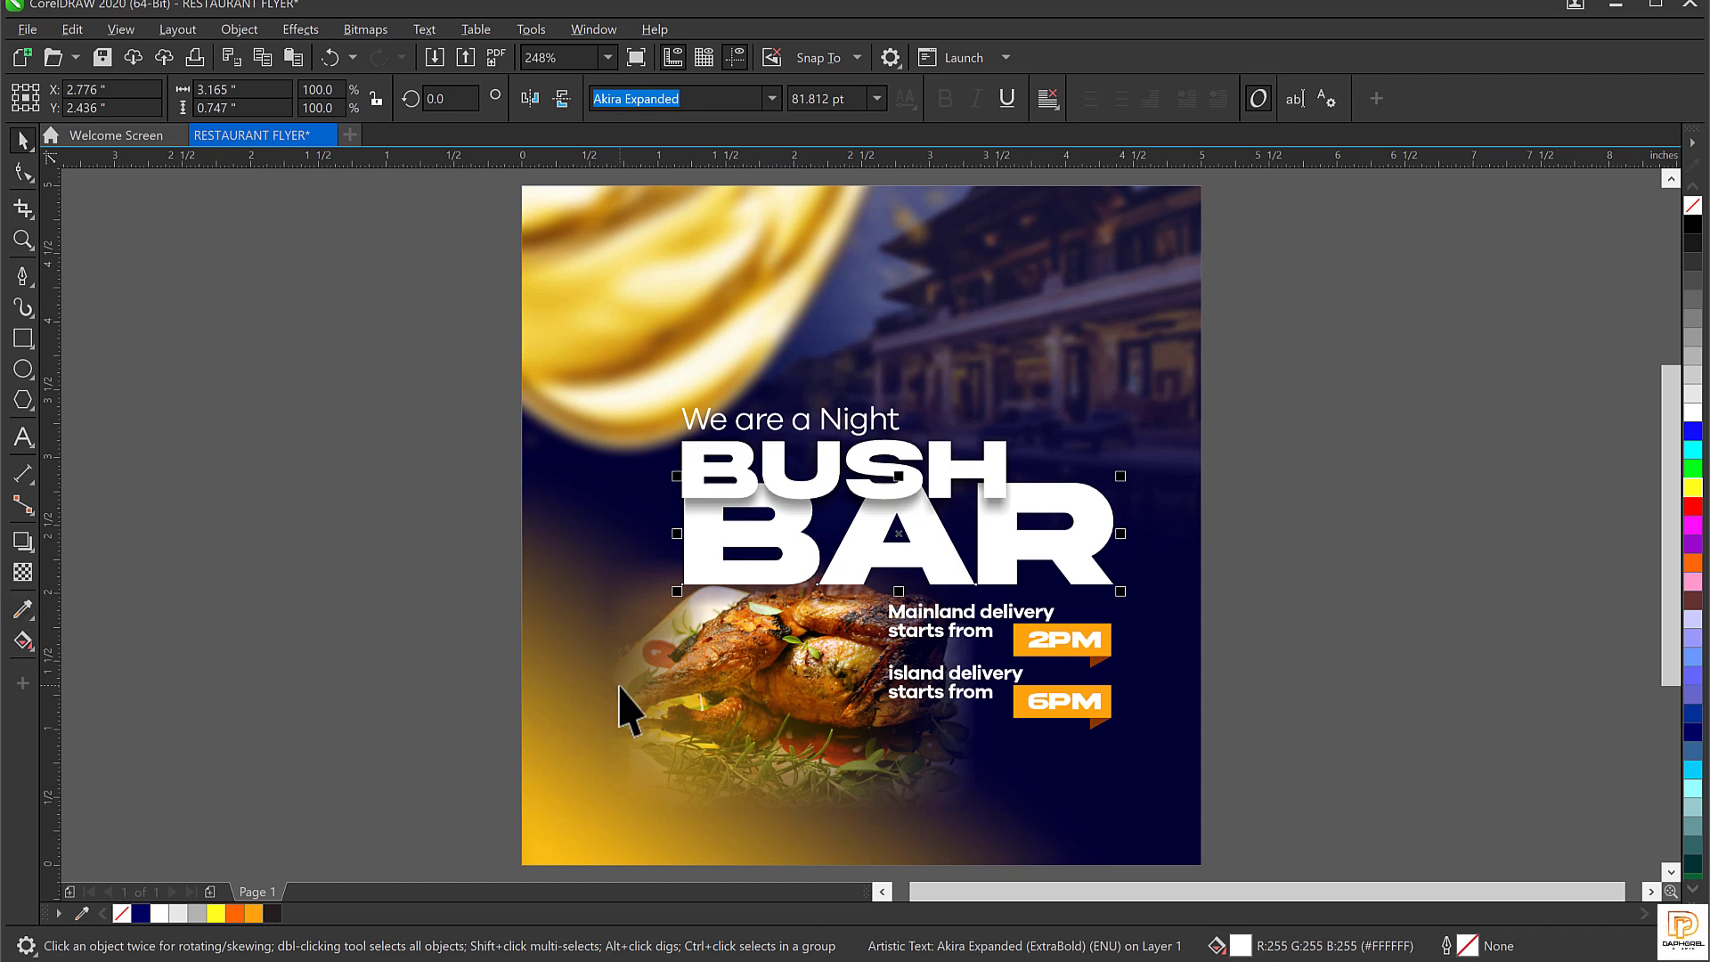
{"action": "key", "text": "g"}
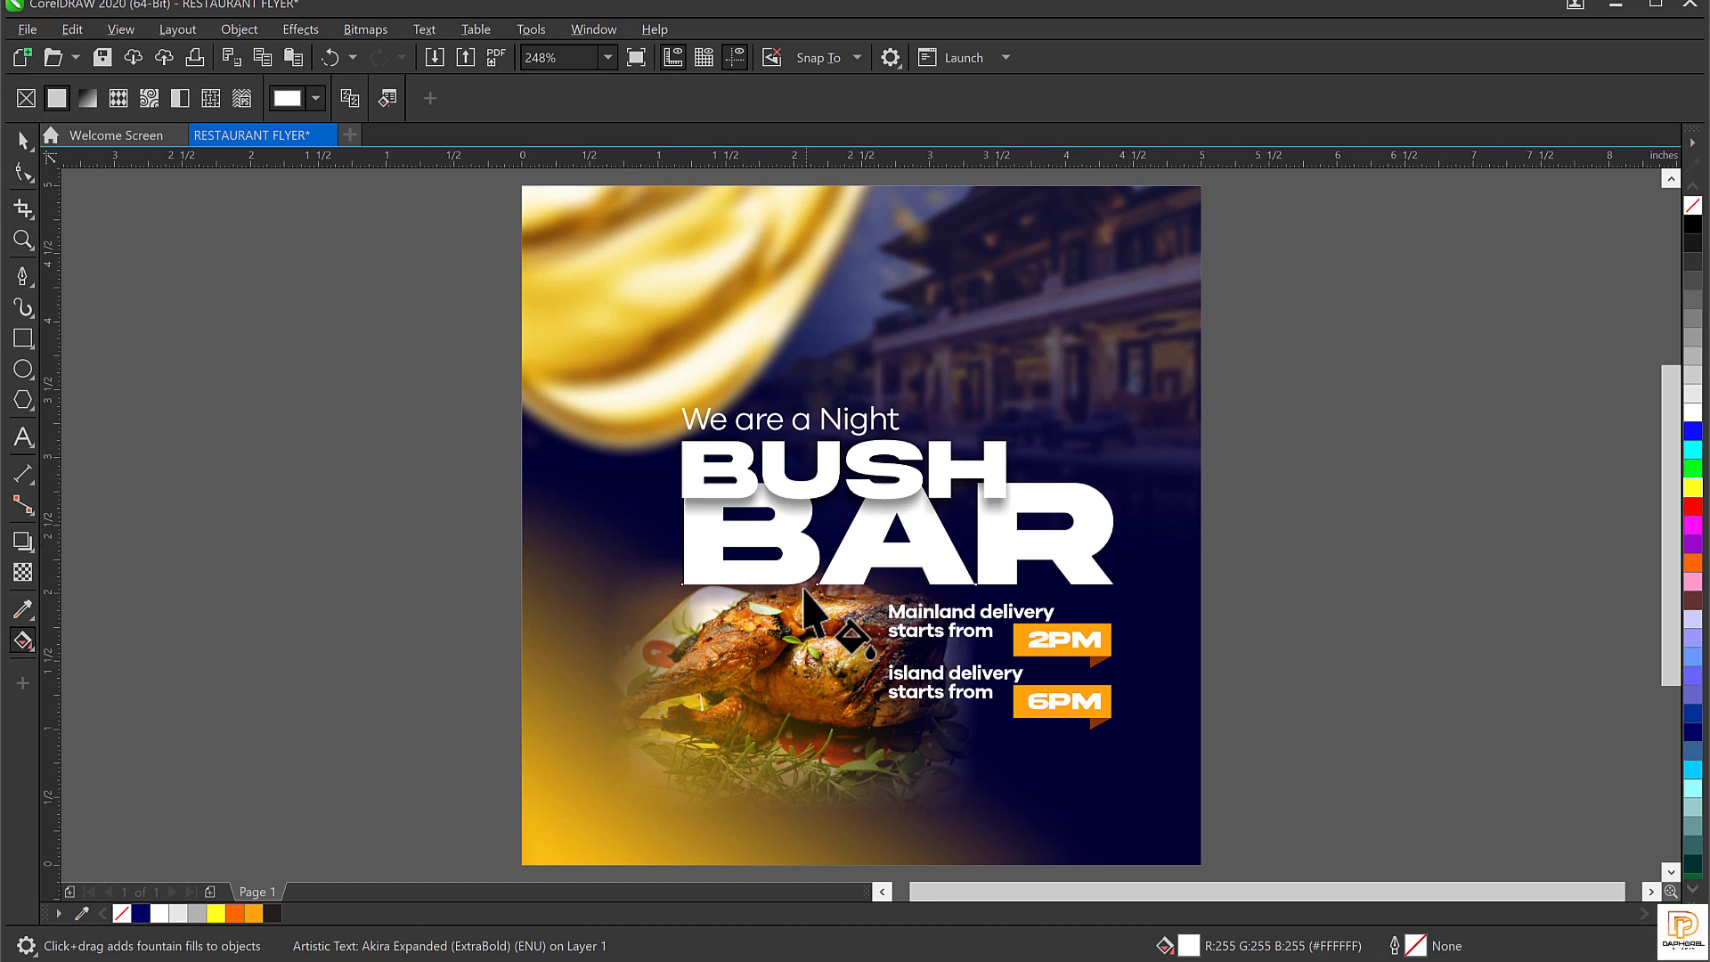
{"action": "left_click_drag", "start_coordinate": [1082, 552], "coordinate": [1086, 622]}
{"action": "left_click_drag", "start_coordinate": [961, 559], "coordinate": [694, 563]}
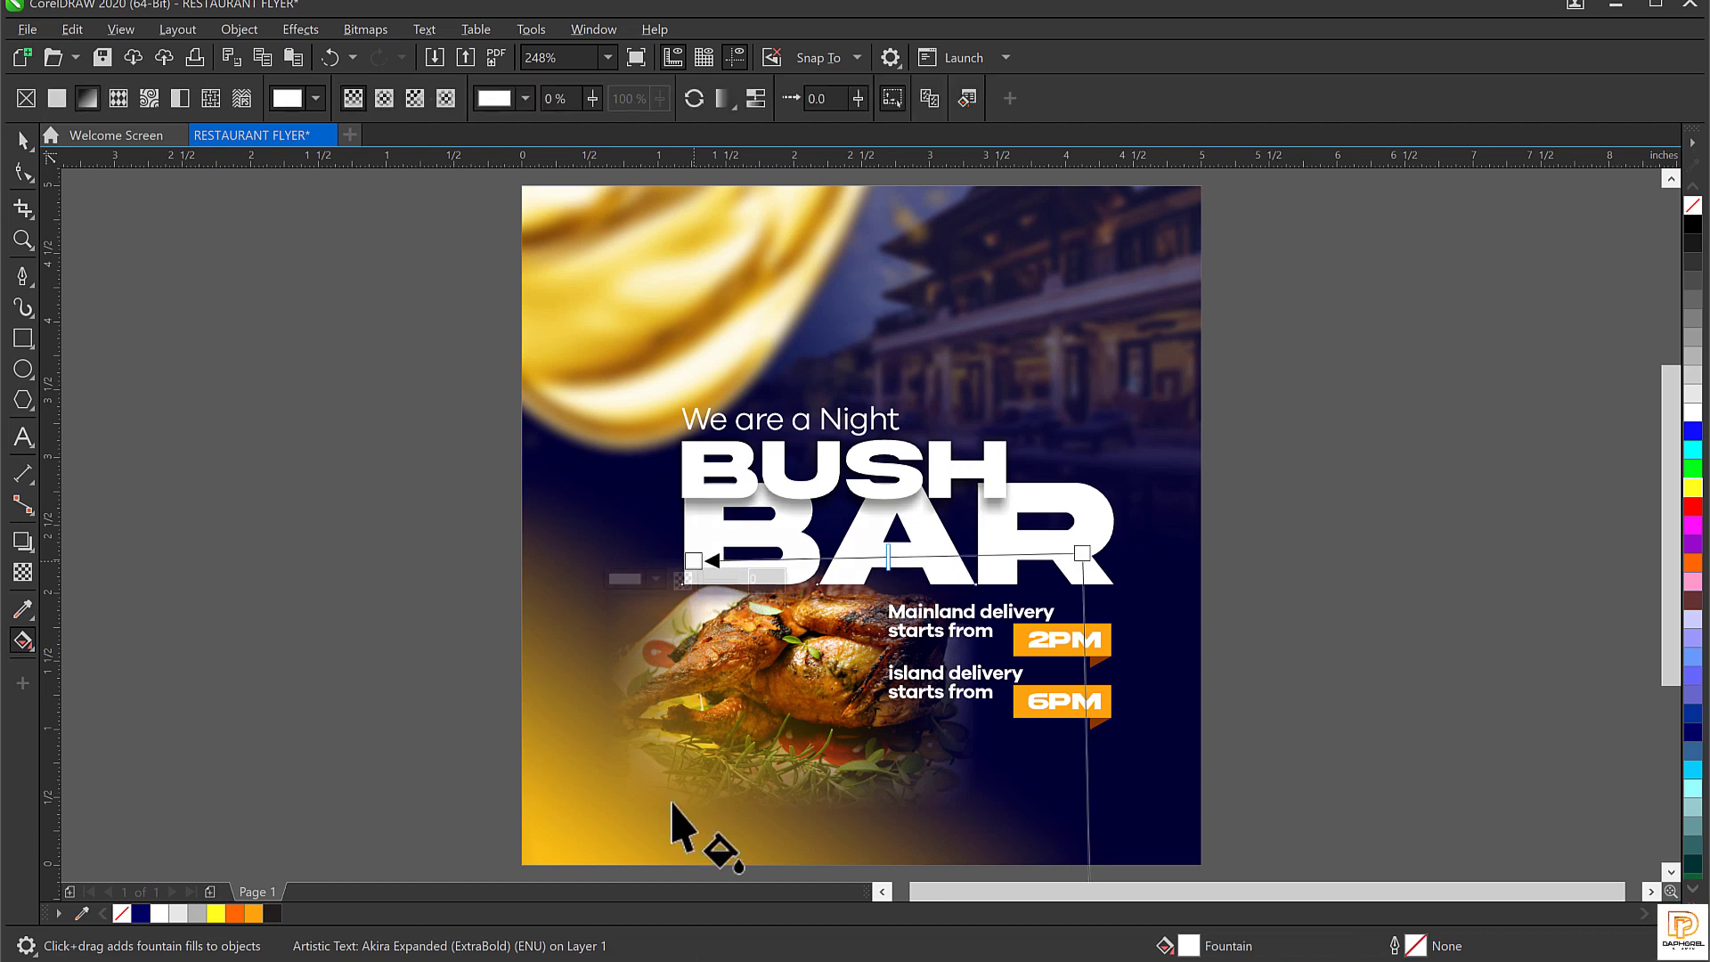
Set the fountain fill's end colour at BAR's letter B to golden yellow, CMYK 4, 30, 100, 0.
{"action": "left_click", "coordinate": [693, 562]}
{"action": "scroll", "coordinate": [691, 579], "scroll_direction": "up", "scroll_amount": 2}
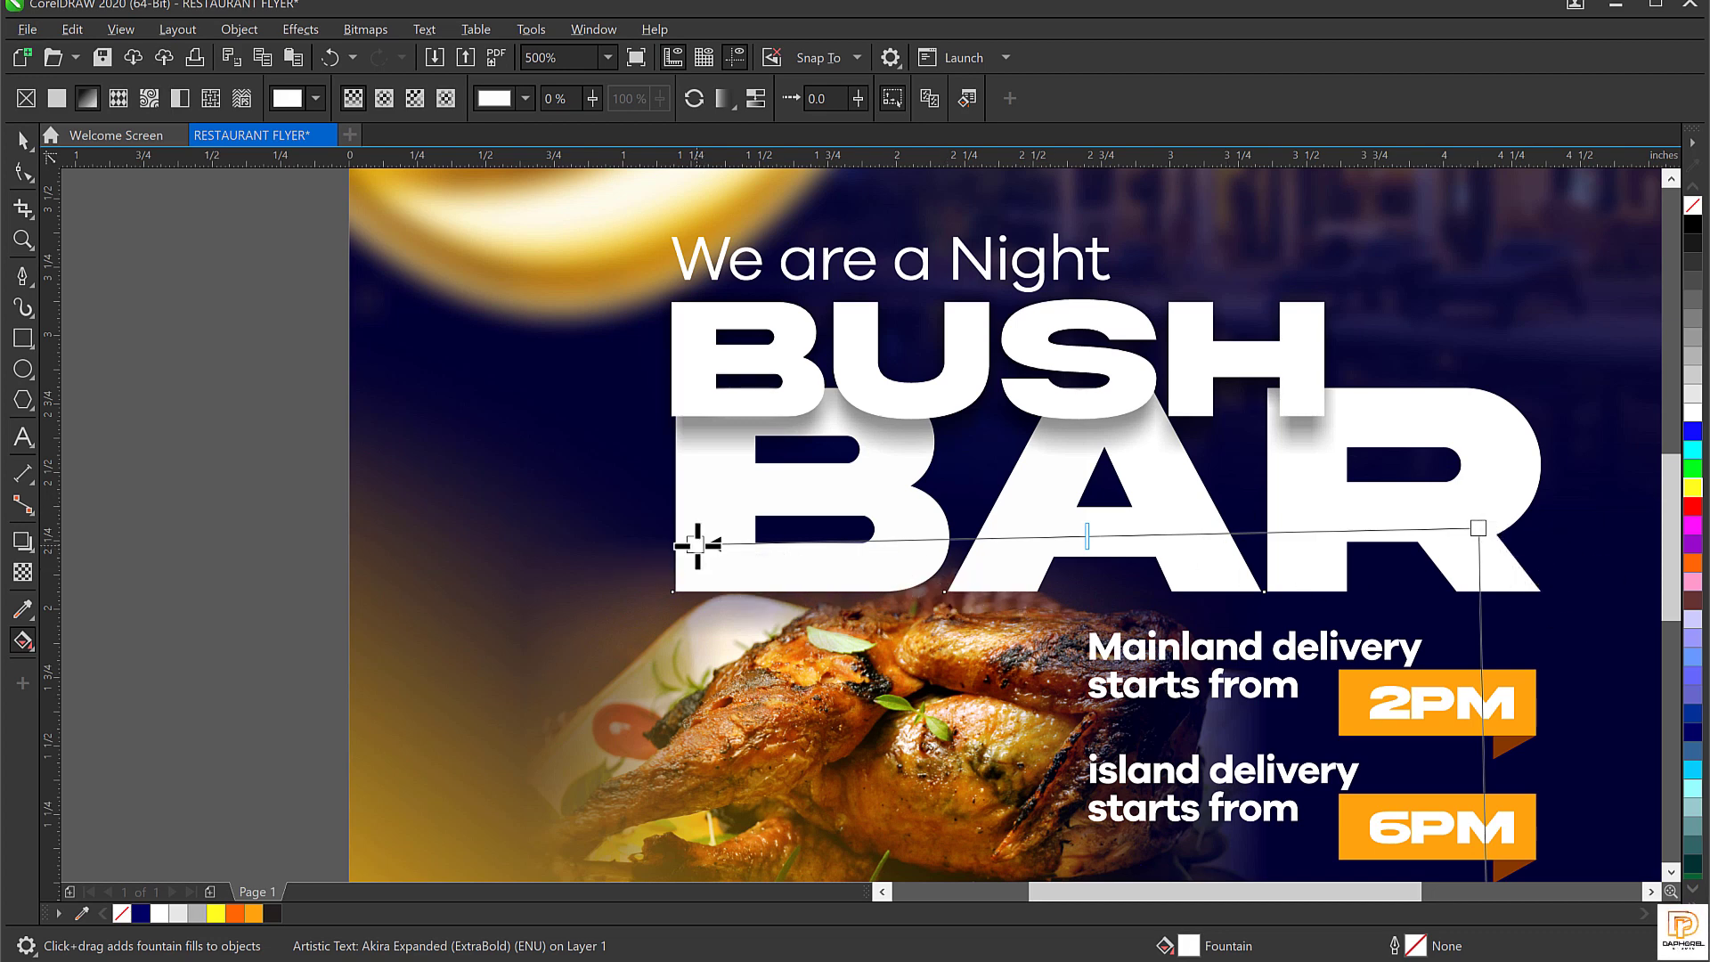
{"action": "mouse_move", "coordinate": [697, 545]}
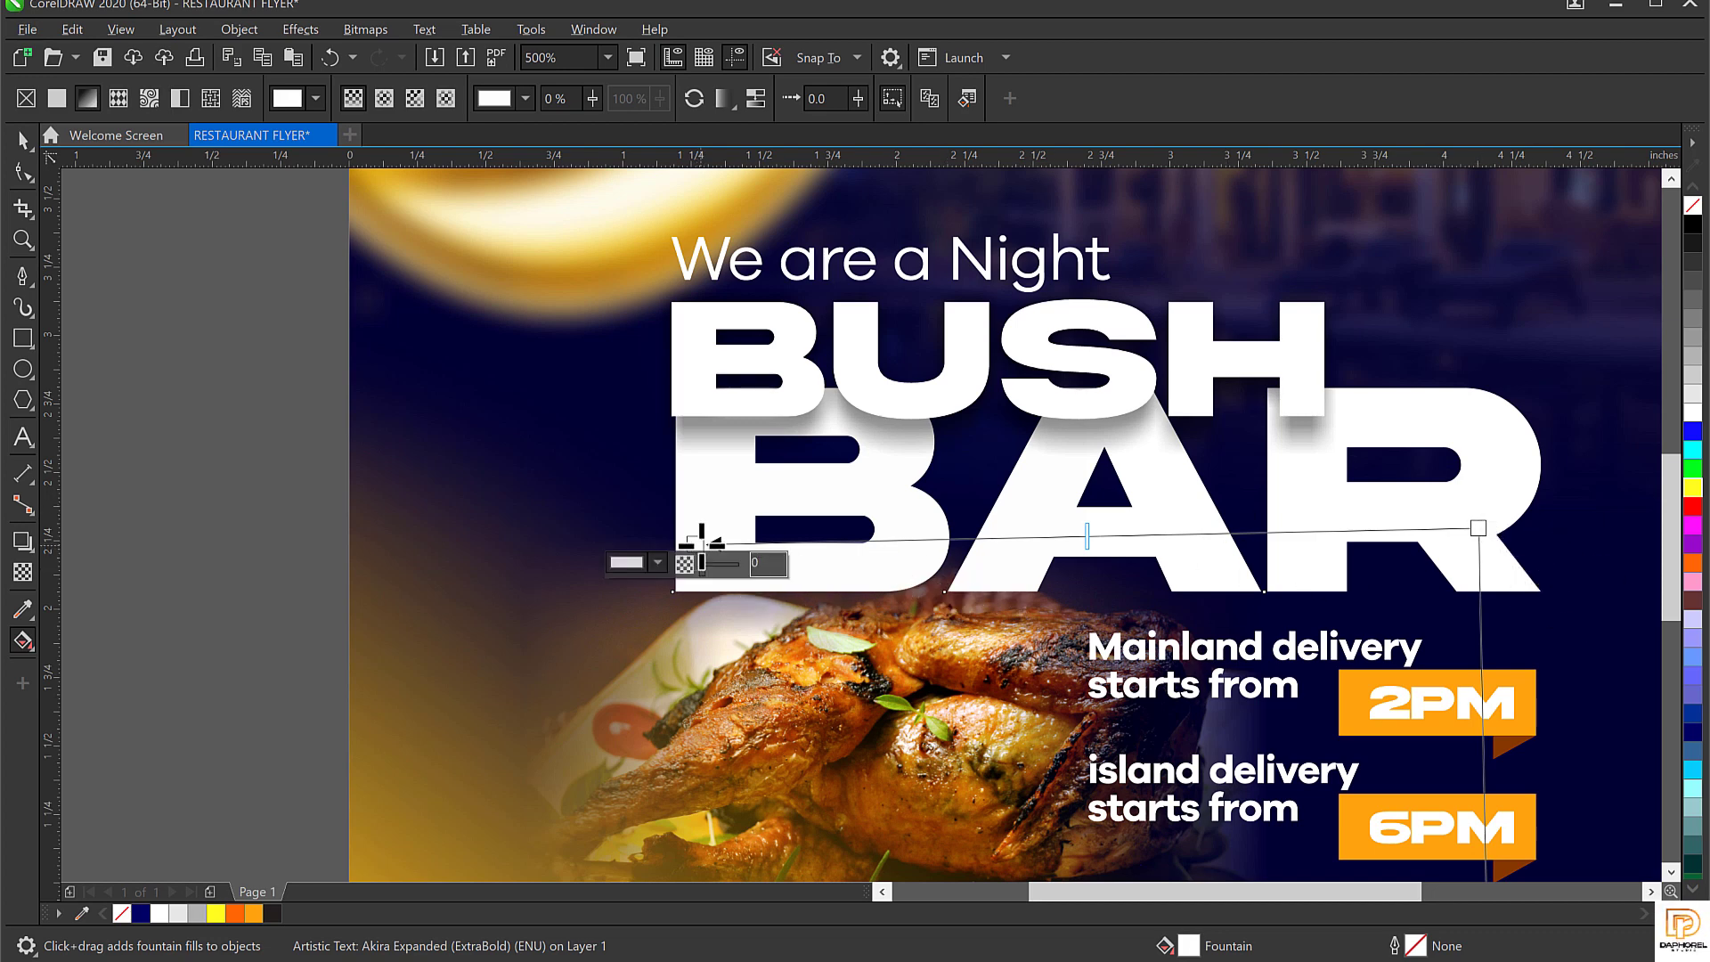
{"action": "left_click", "coordinate": [658, 563]}
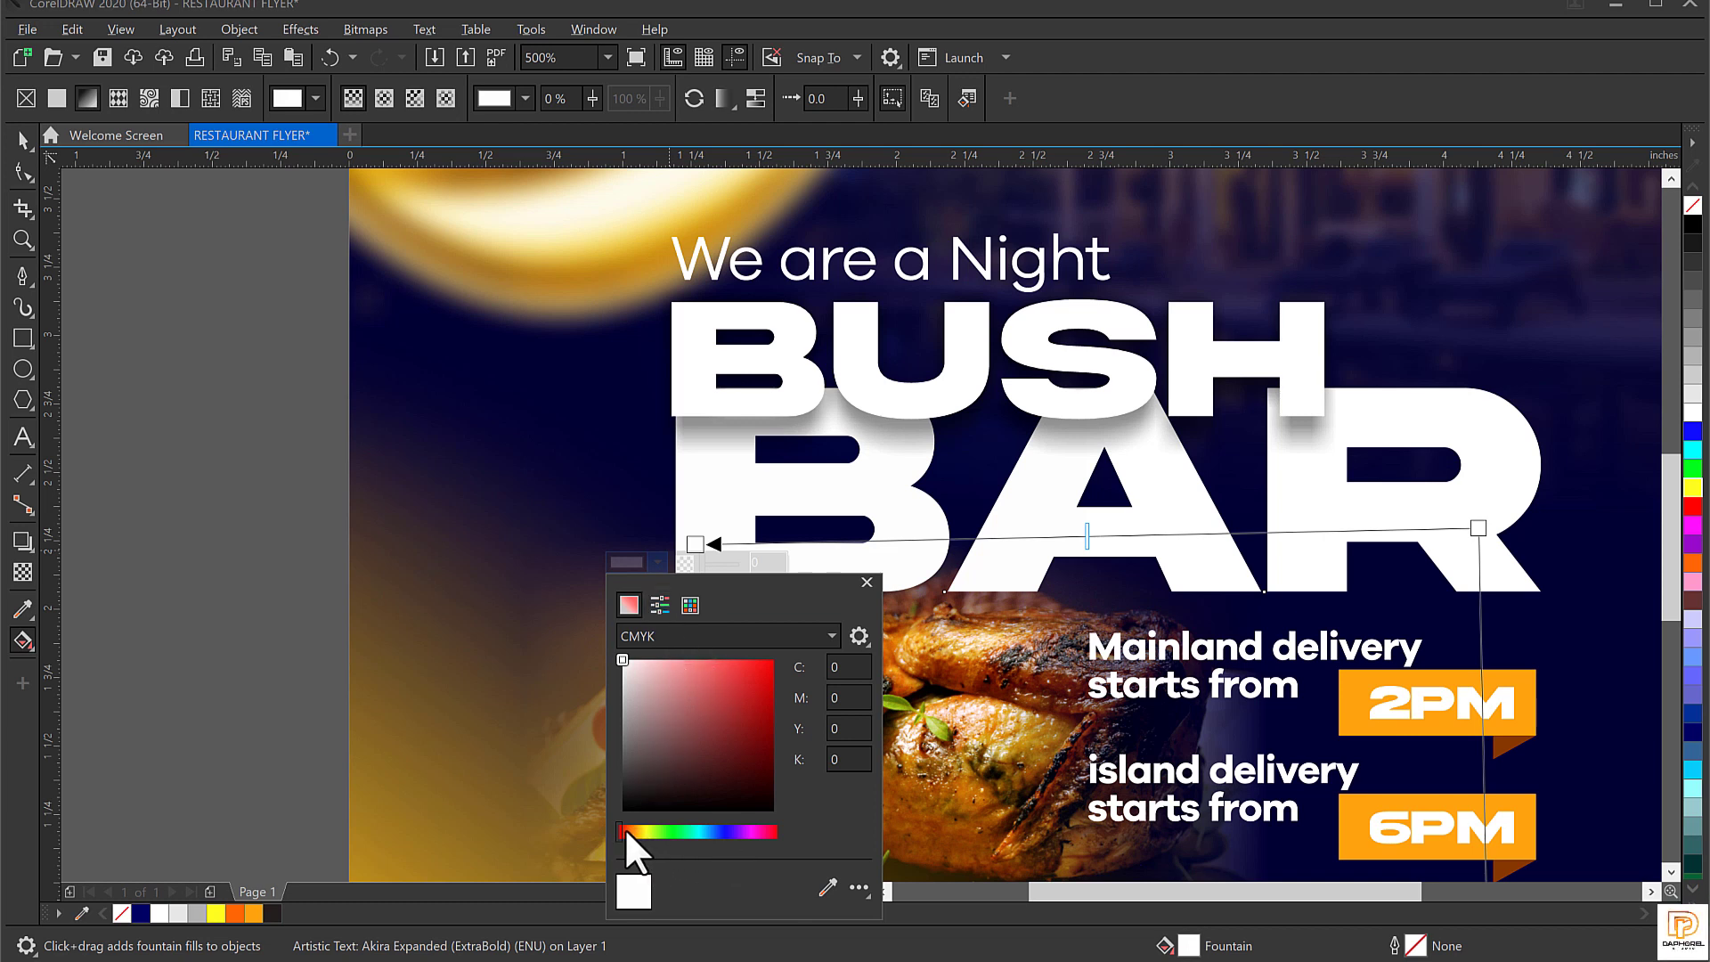
{"action": "left_click_drag", "start_coordinate": [622, 831], "coordinate": [639, 825]}
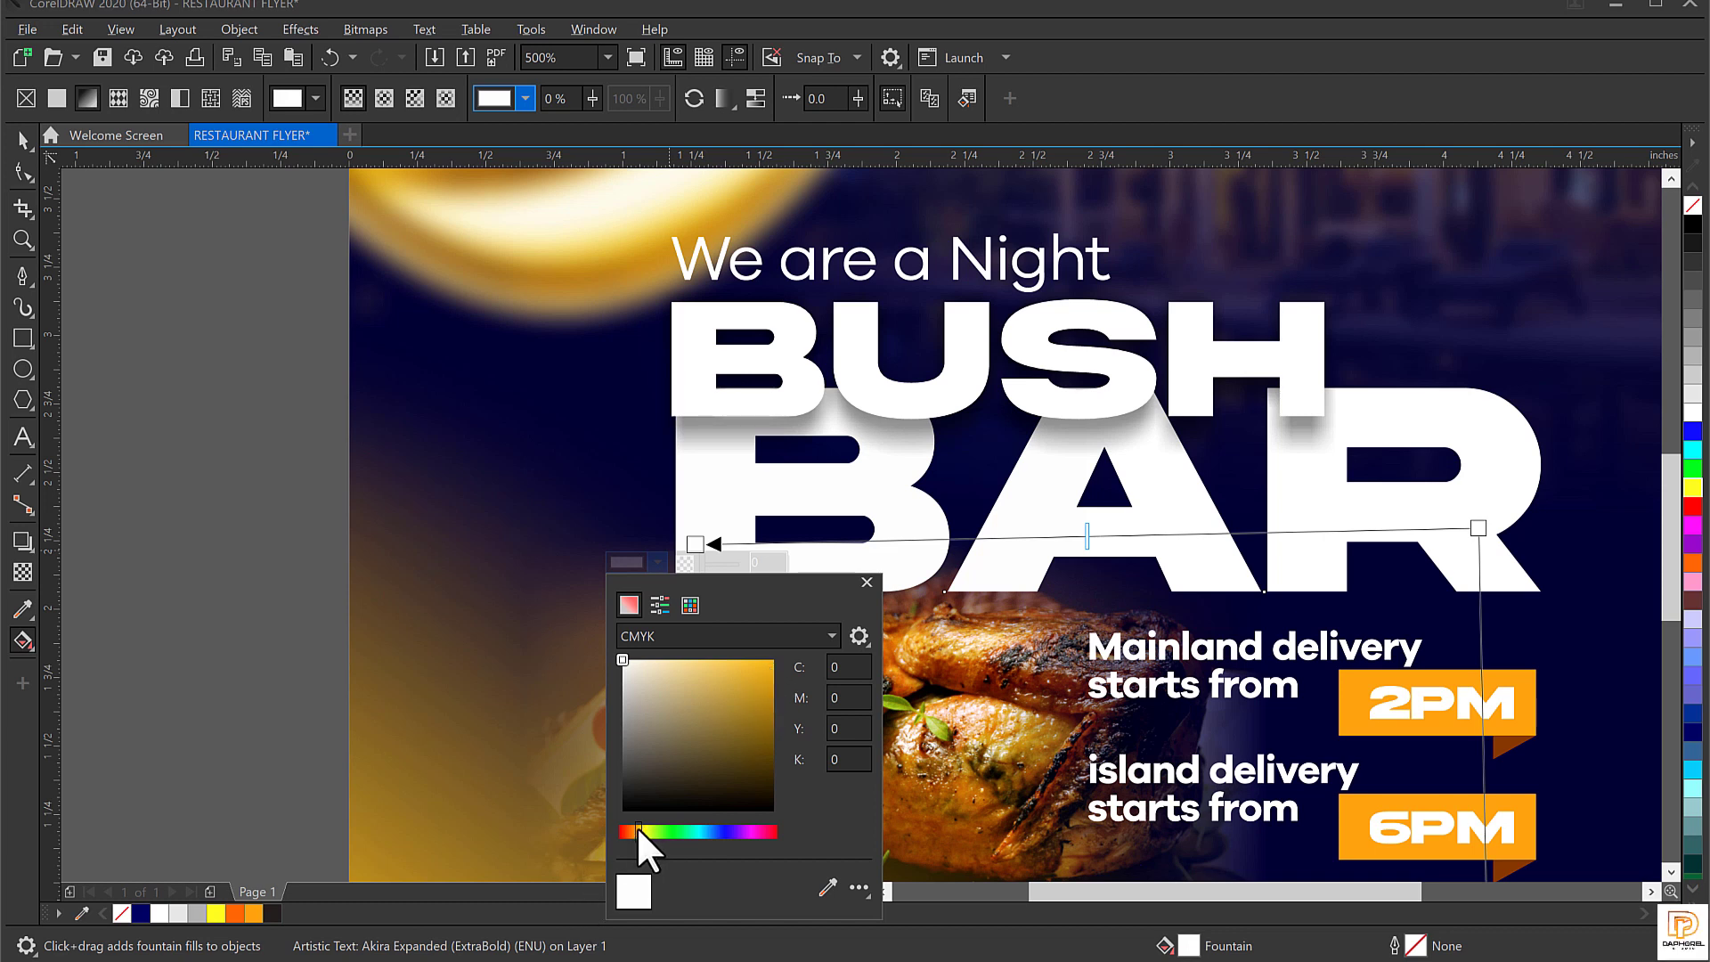
{"action": "left_click", "coordinate": [766, 664]}
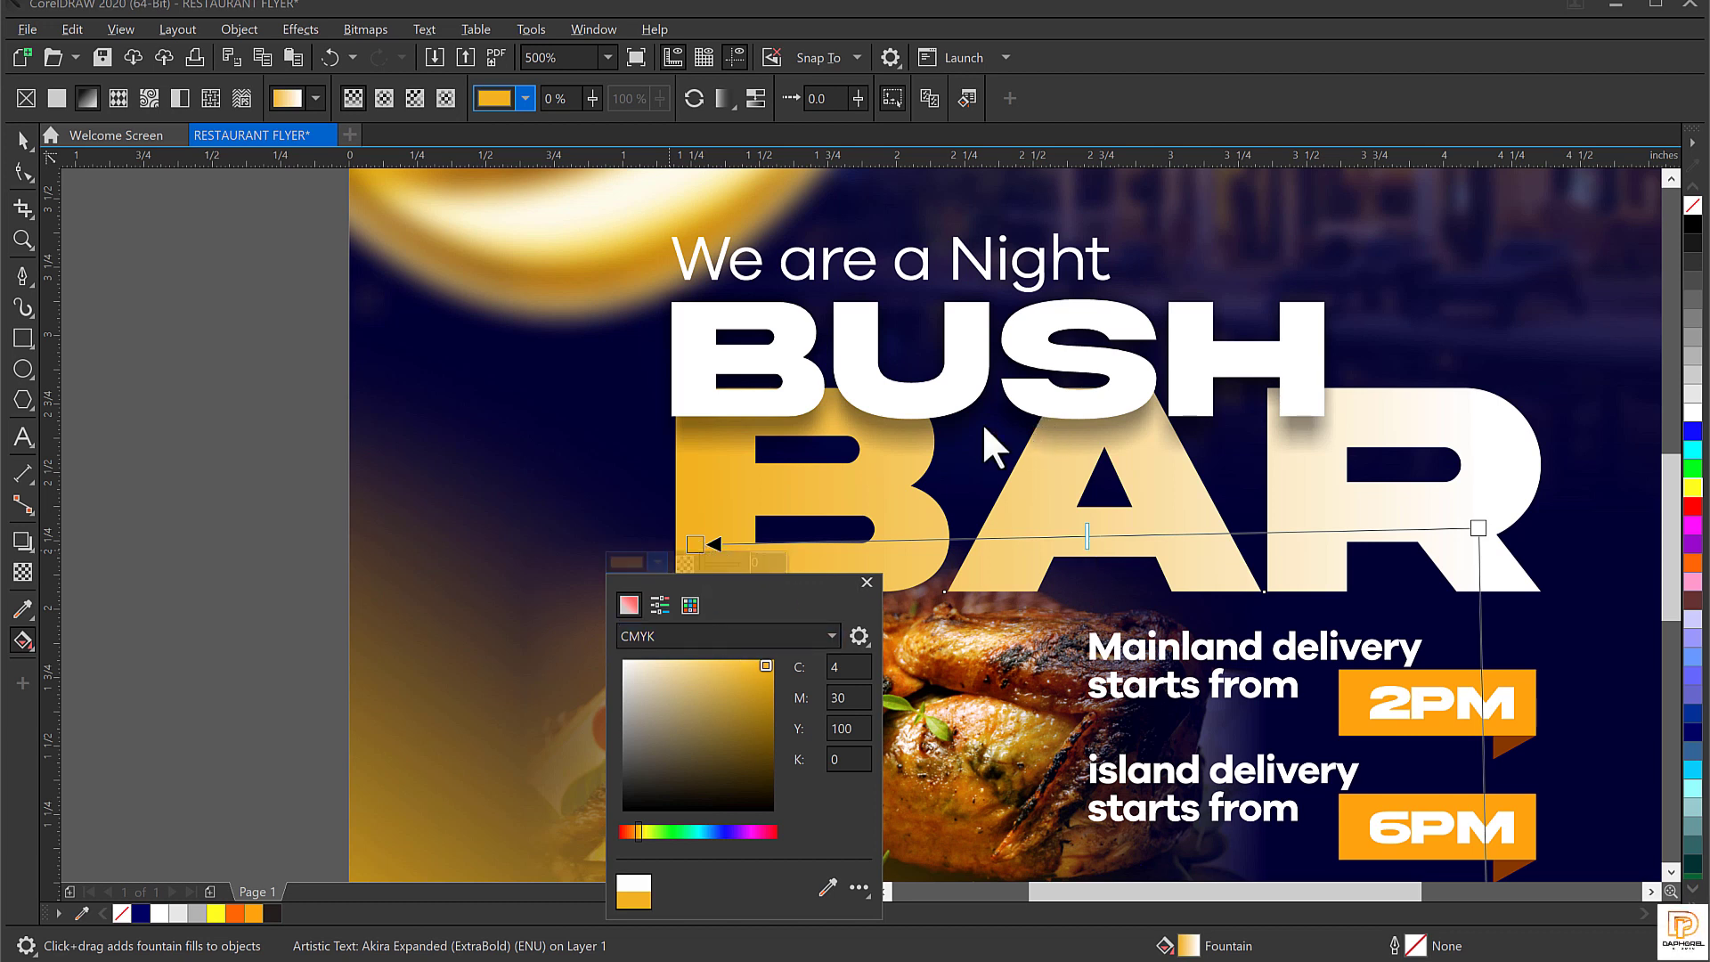
{"action": "left_click", "coordinate": [885, 484]}
Move the golden end of BAR's fill just outside the flyer's left edge and the white end between A and R.
{"action": "scroll", "coordinate": [747, 485], "scroll_direction": "down", "scroll_amount": 1}
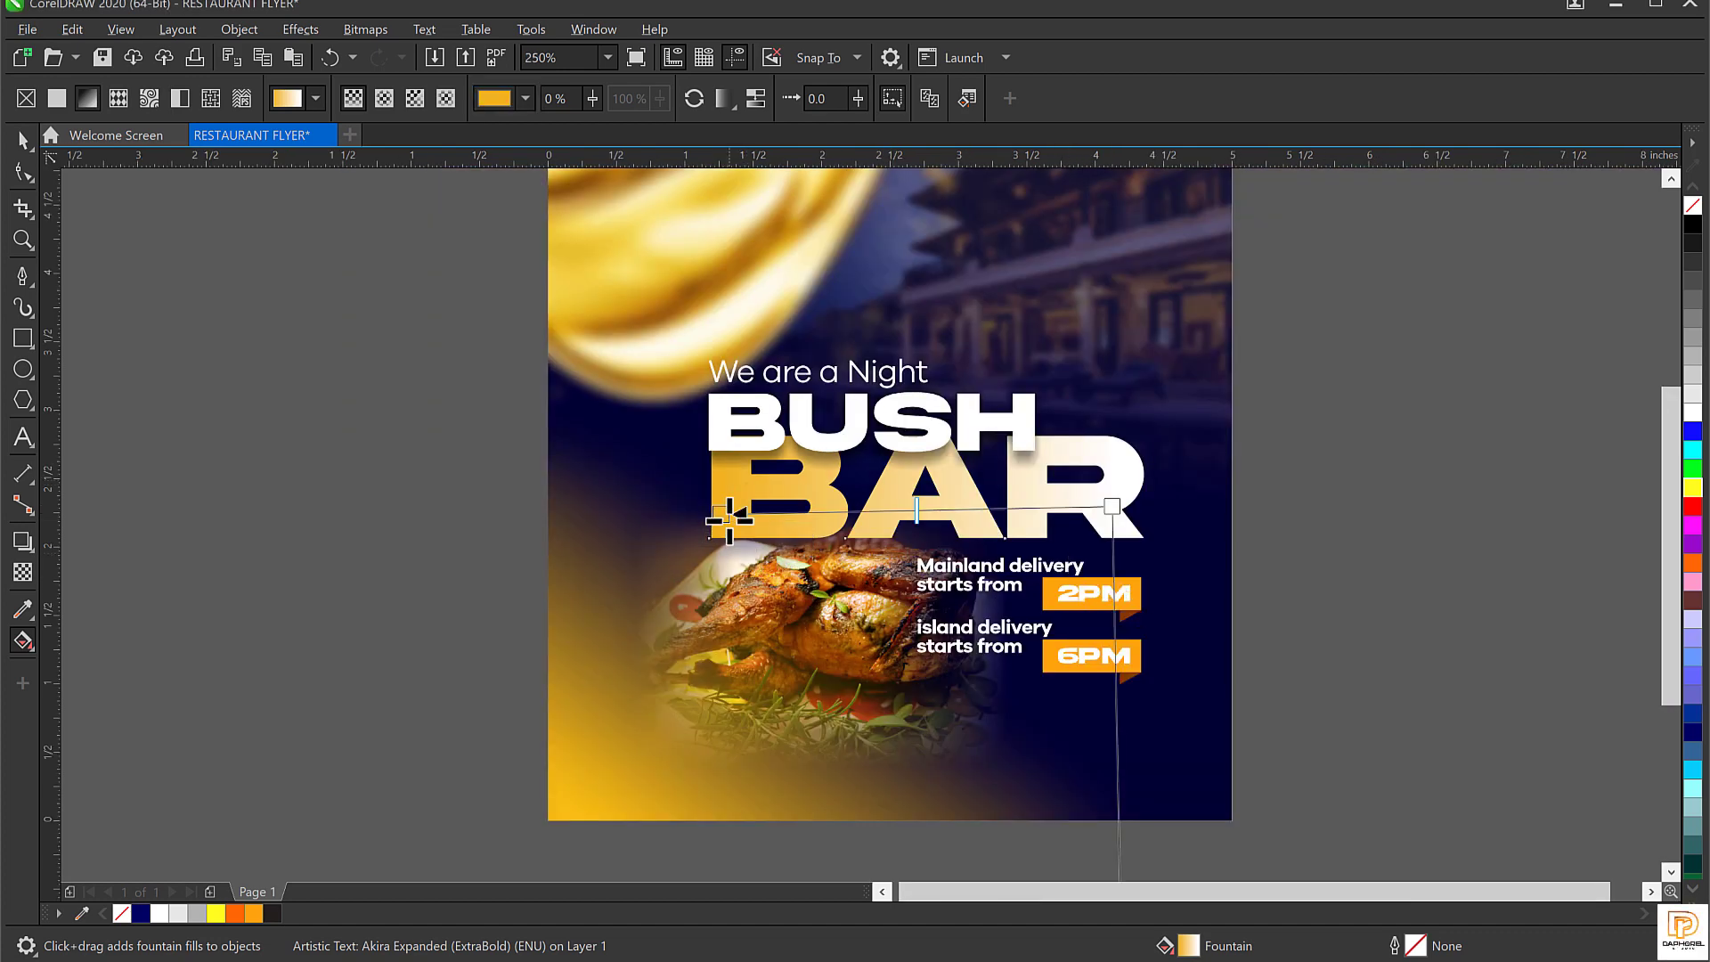
{"action": "left_click_drag", "start_coordinate": [720, 513], "coordinate": [522, 575]}
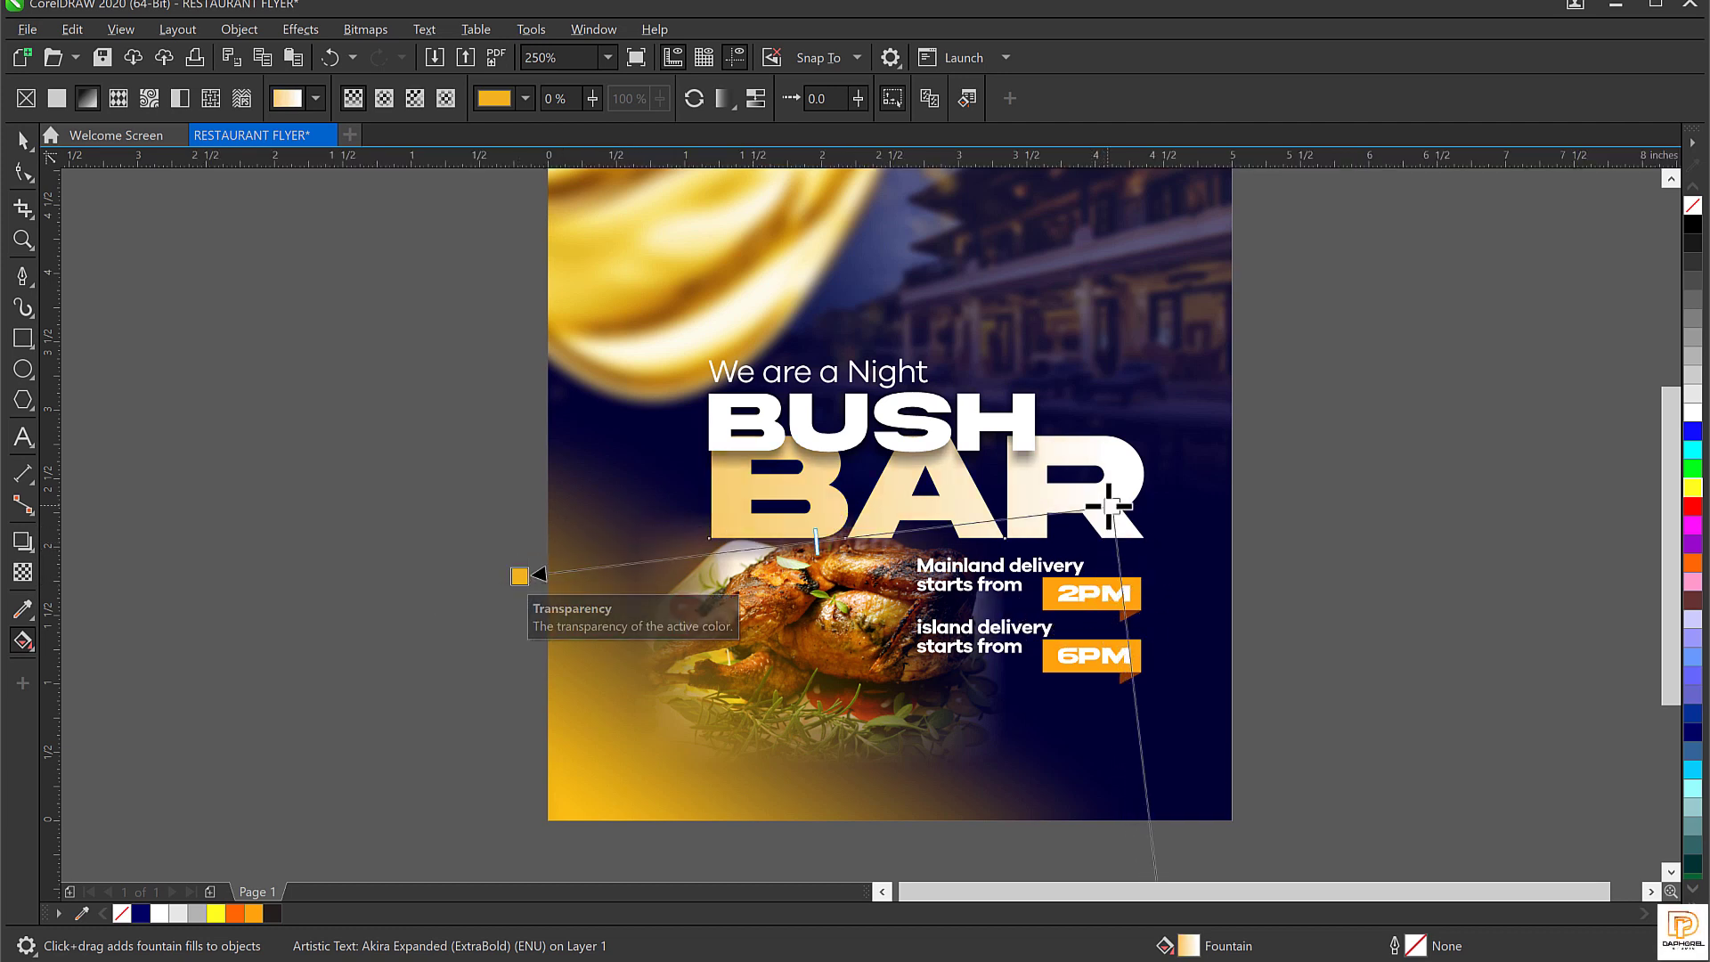
{"action": "left_click_drag", "start_coordinate": [1110, 505], "coordinate": [989, 491]}
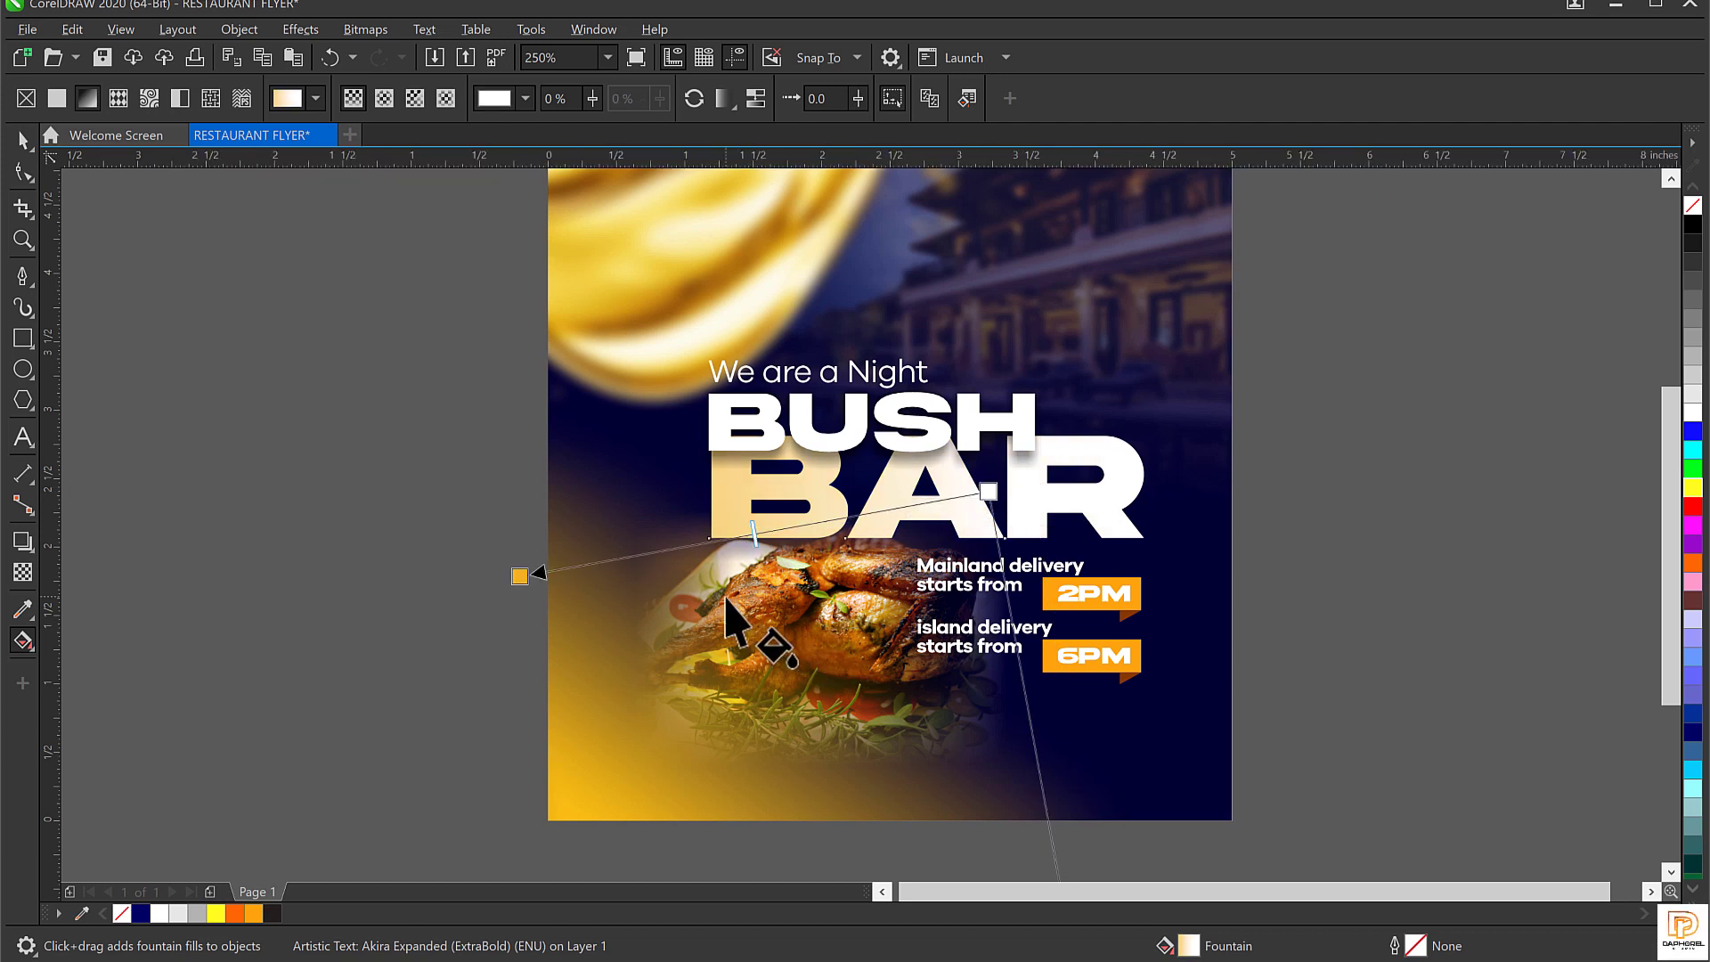
{"action": "key", "text": "space"}
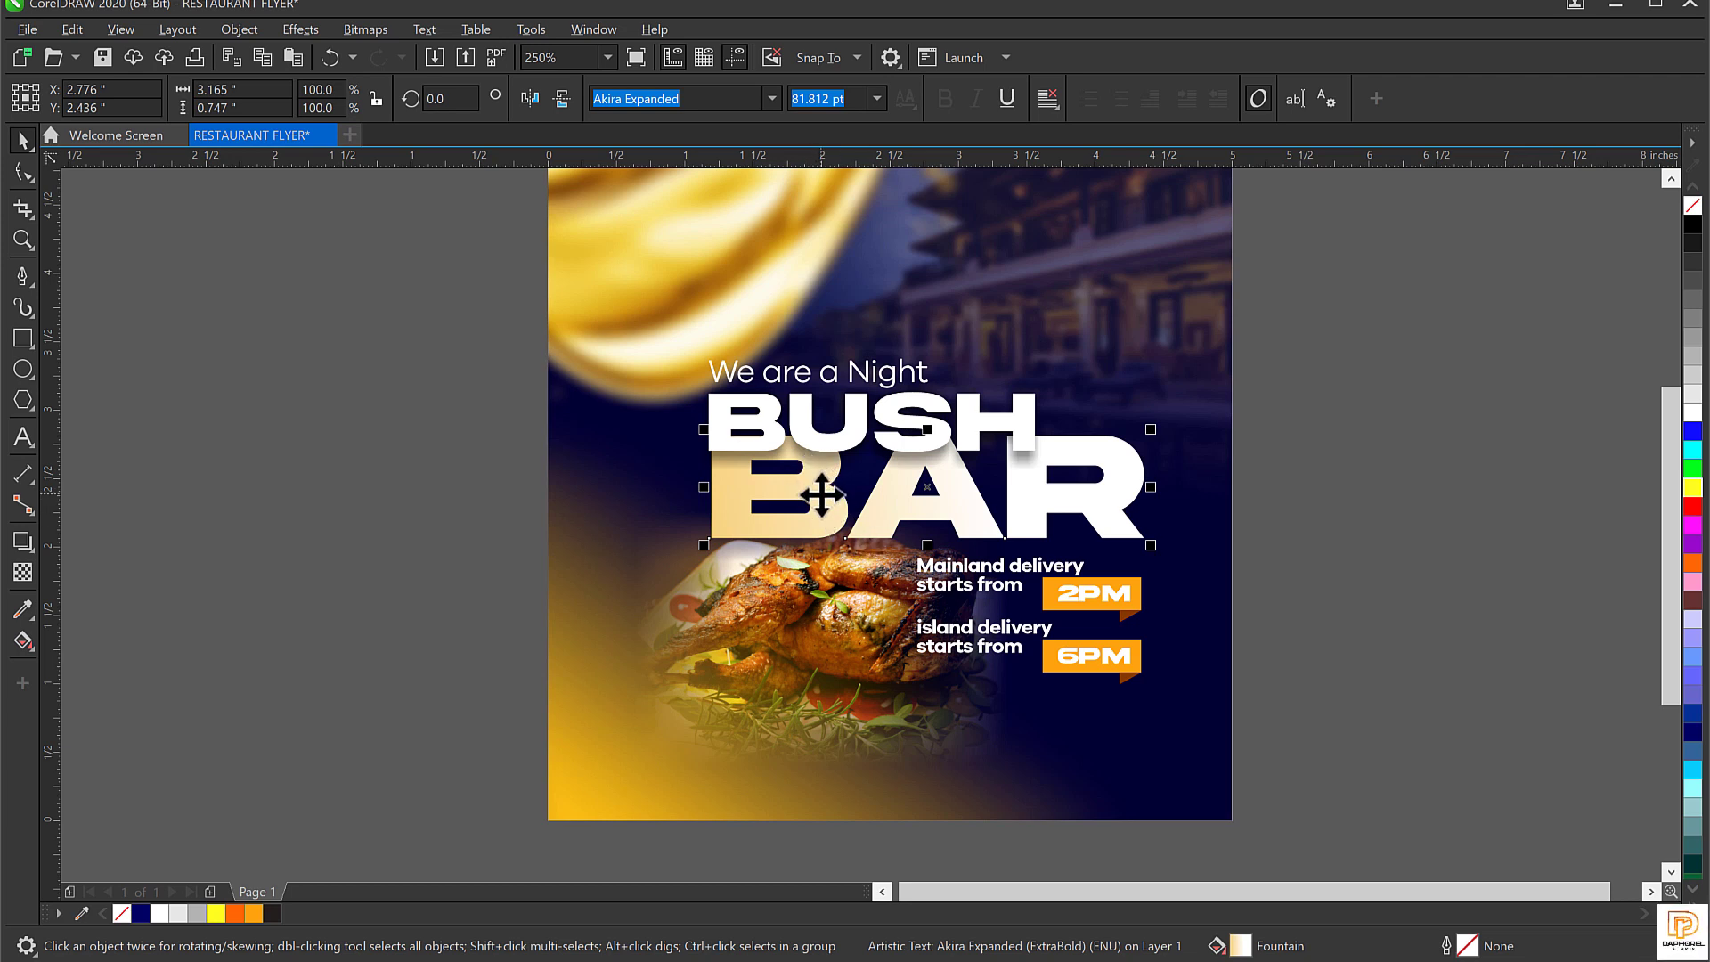
{"action": "left_click_drag", "start_coordinate": [822, 493], "coordinate": [806, 433]}
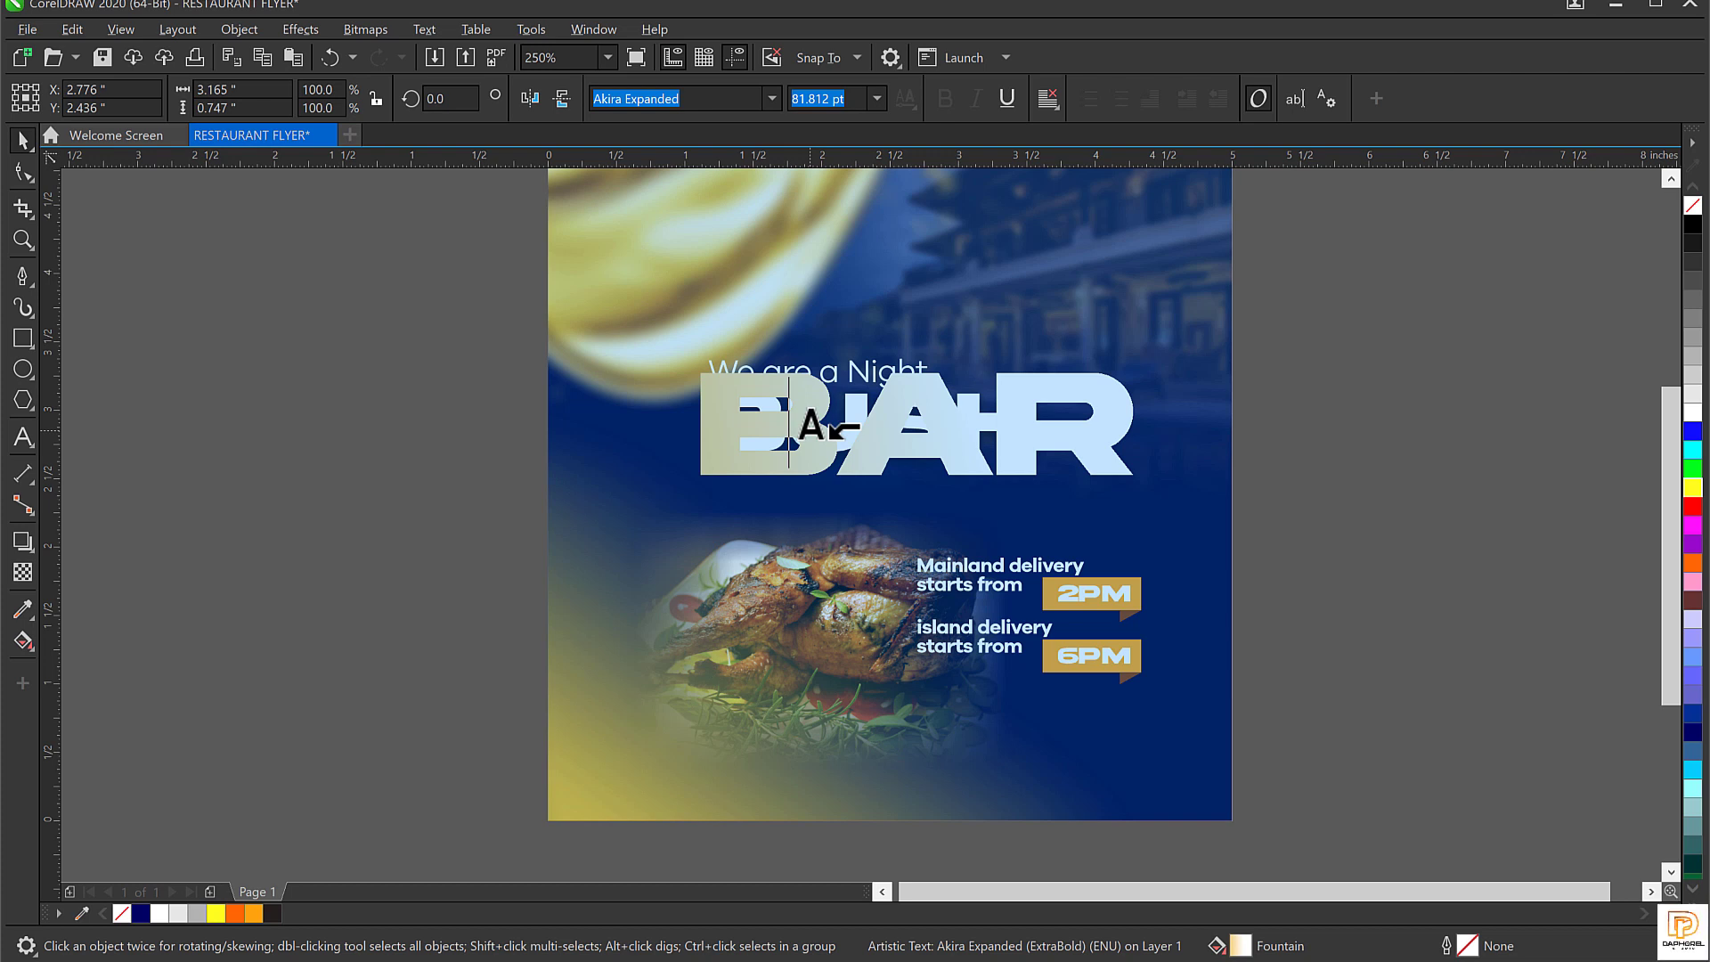
{"action": "left_click_drag", "start_coordinate": [830, 435], "coordinate": [812, 436]}
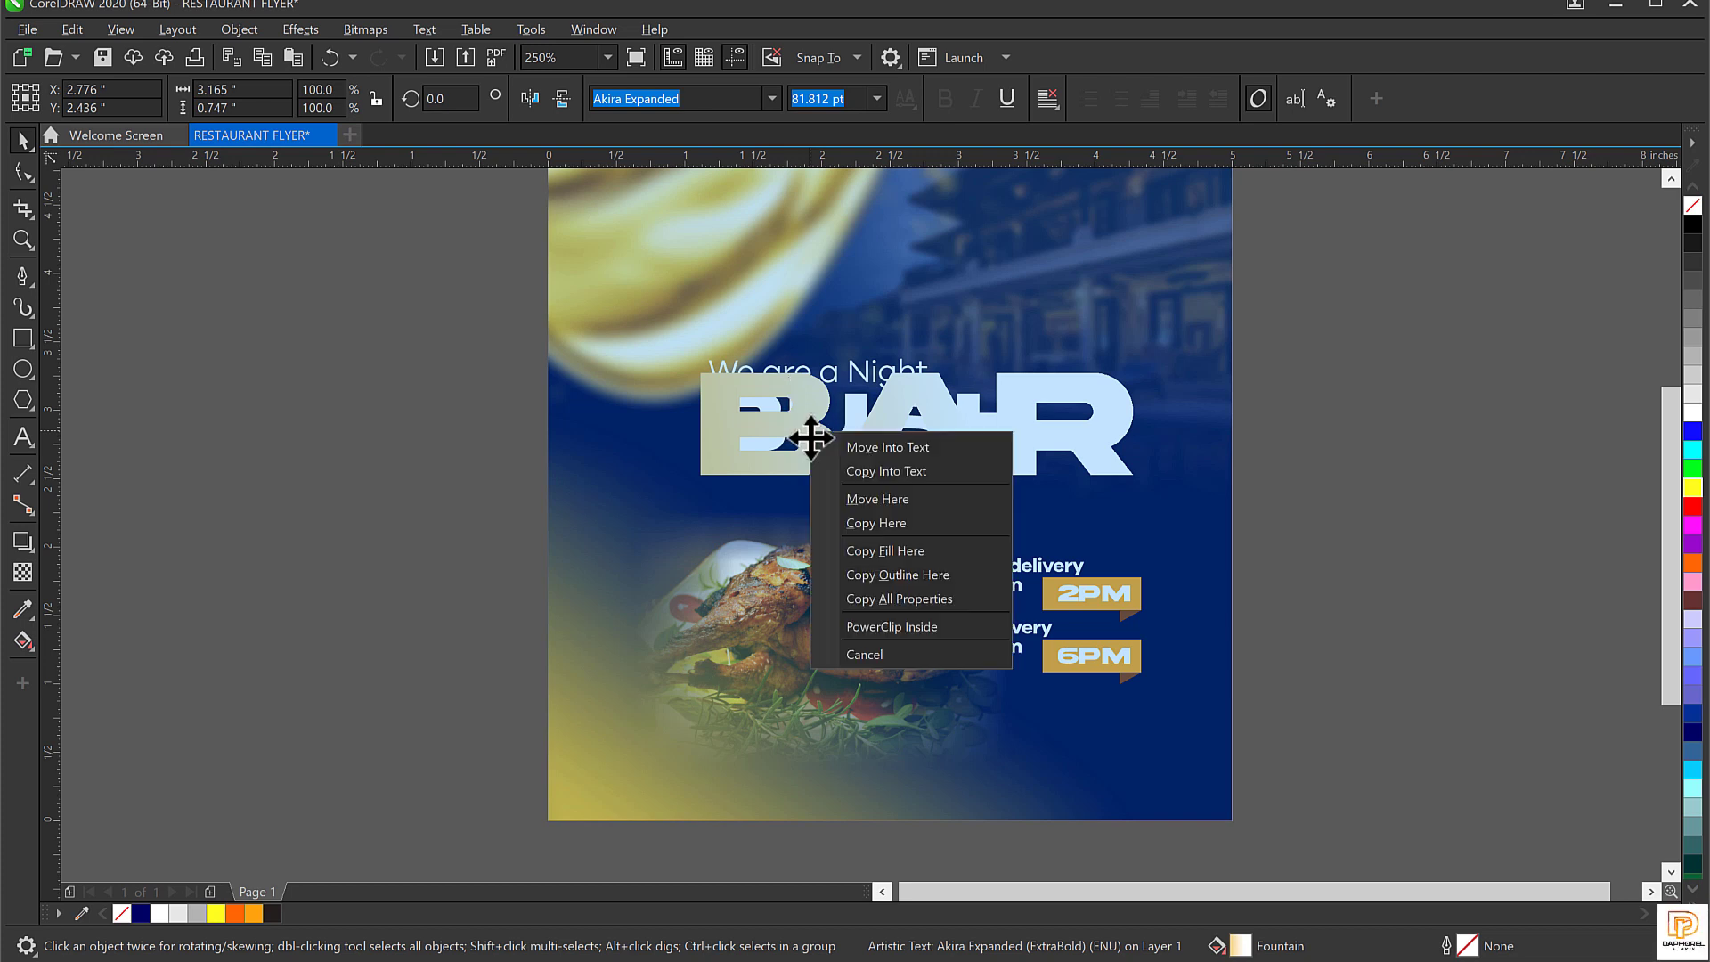
{"action": "left_click", "coordinate": [907, 551]}
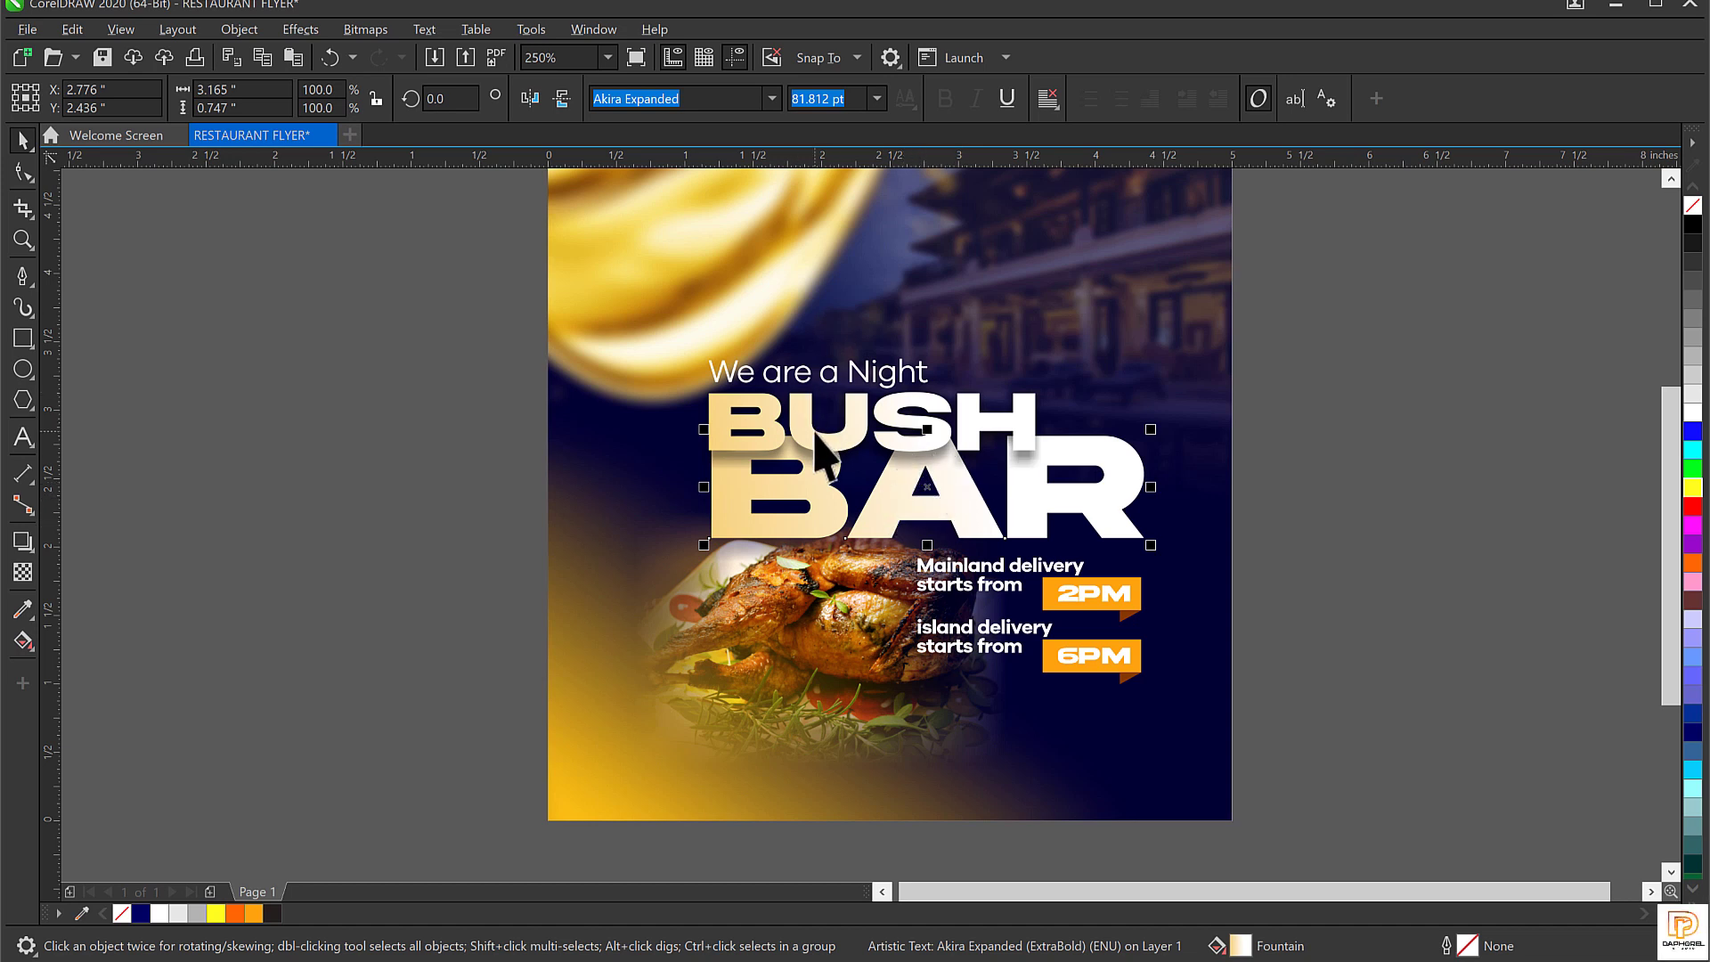
{"action": "key", "text": "ctrl+z"}
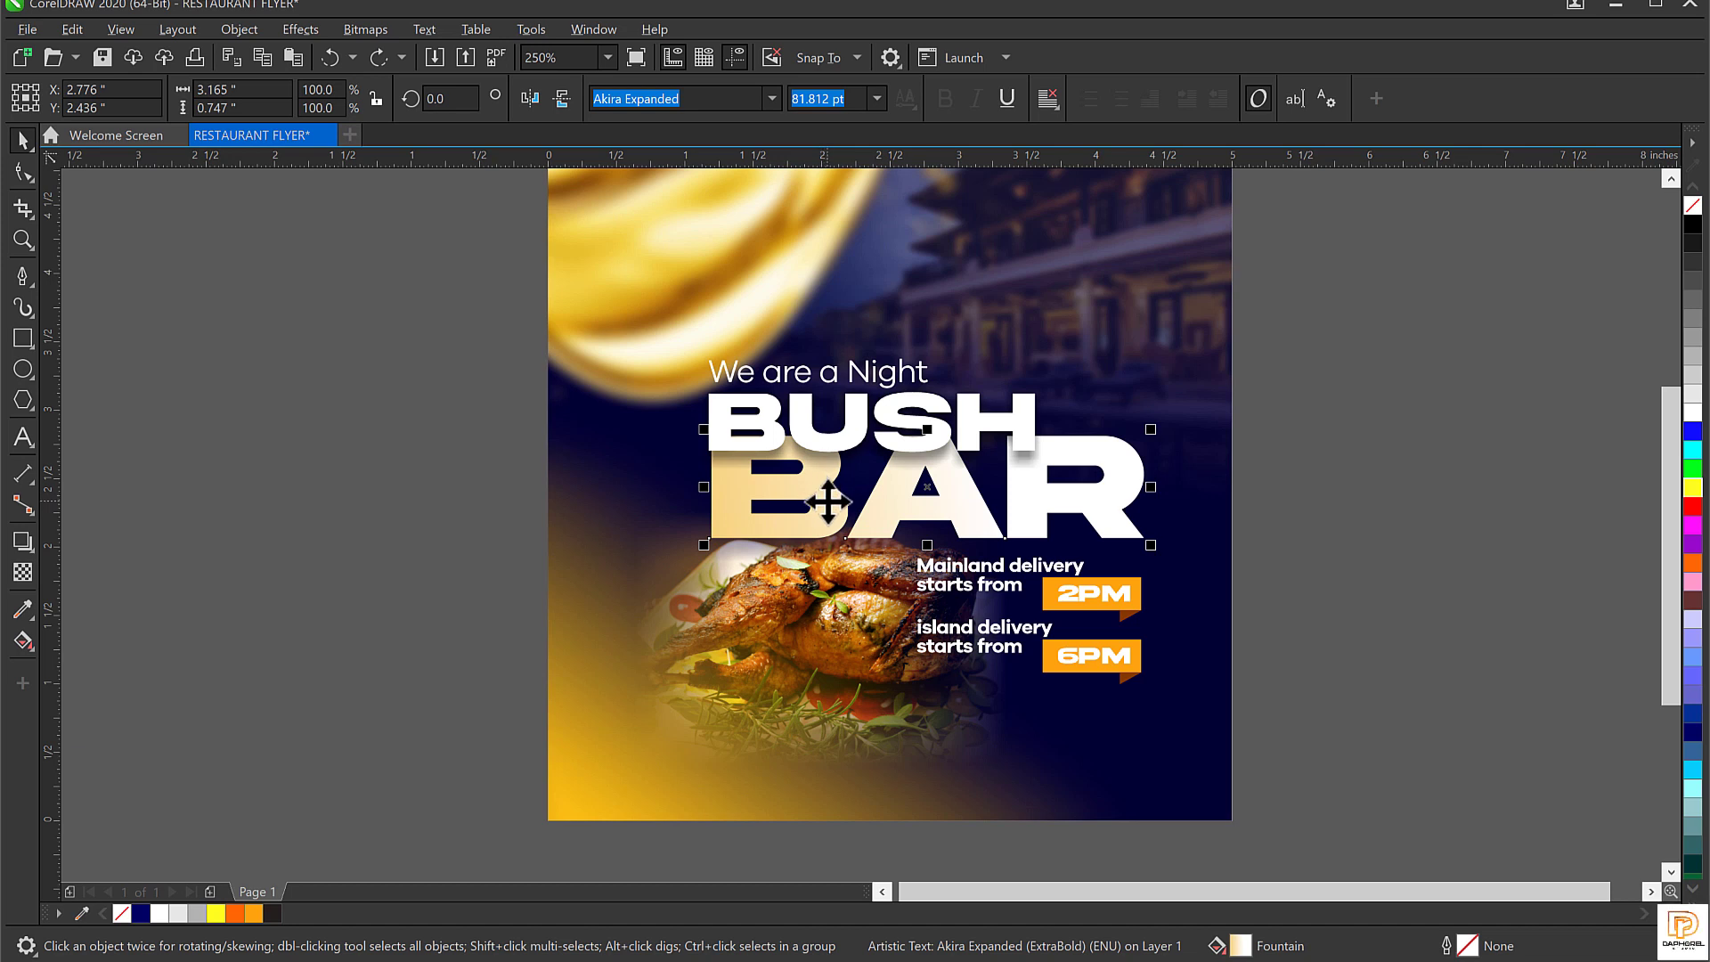
Copy the fountain fill from the BAR text onto the BUSH text above it.
{"action": "left_click_drag", "start_coordinate": [829, 503], "coordinate": [752, 438]}
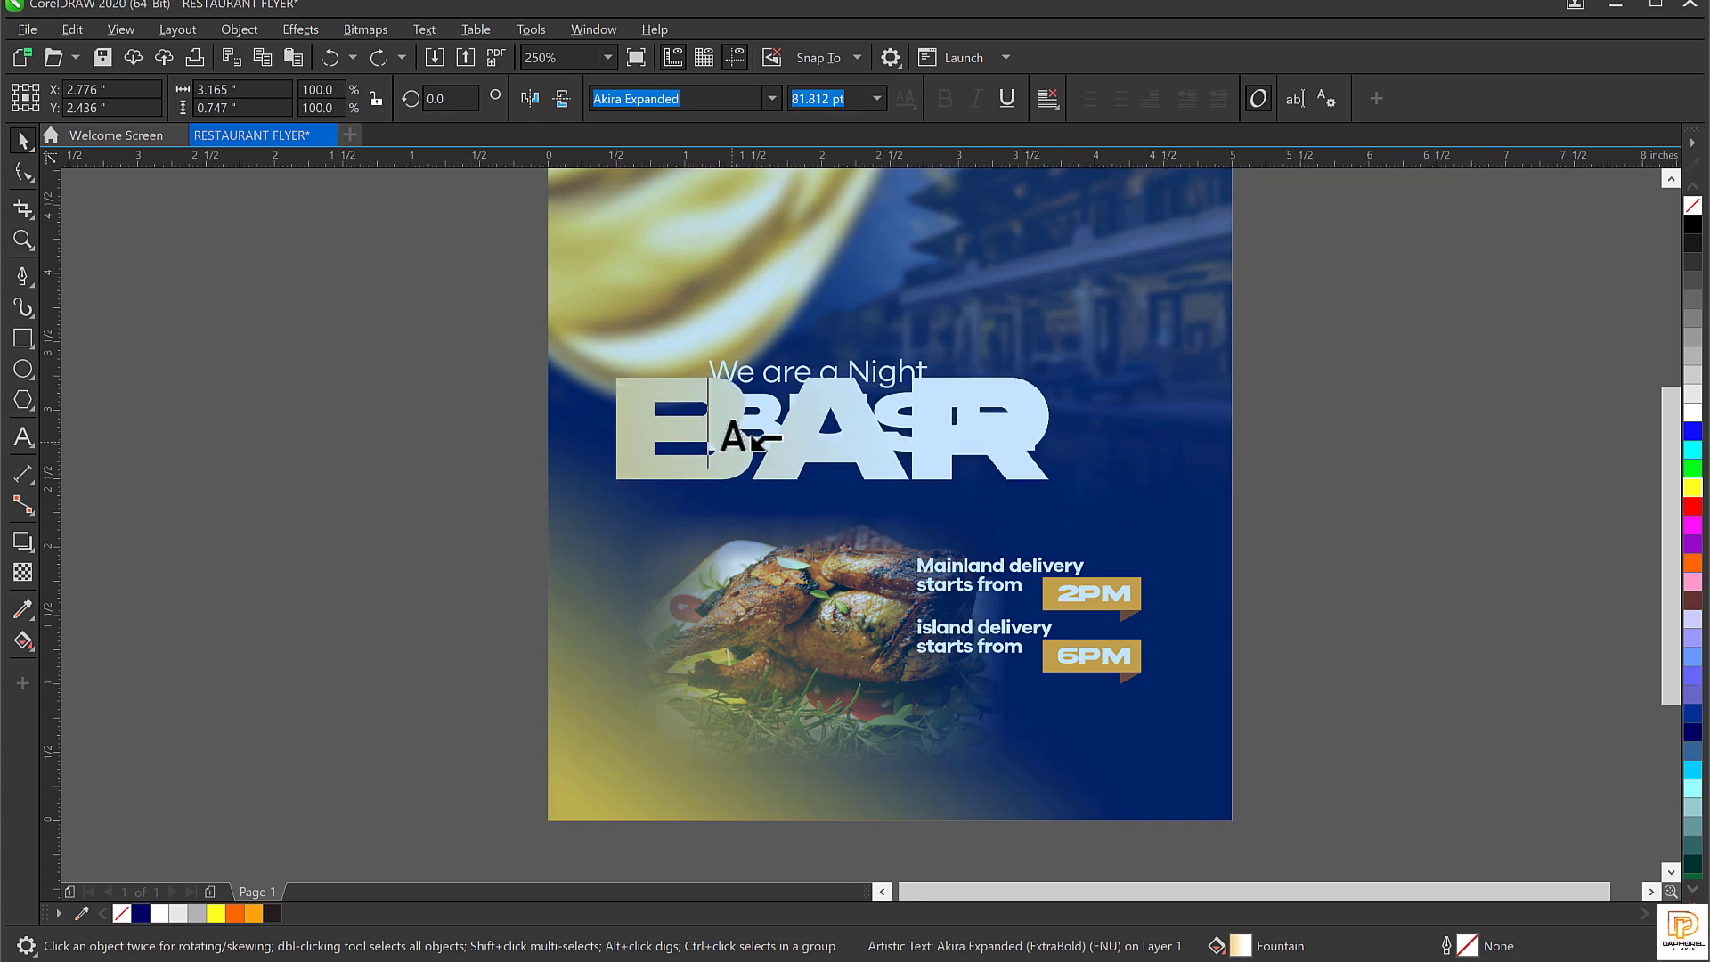
{"action": "mouse_move", "coordinate": [753, 438]}
{"action": "left_mouse_down"}
{"action": "mouse_move", "coordinate": [793, 438]}
{"action": "mouse_move", "coordinate": [773, 440]}
{"action": "left_mouse_up"}
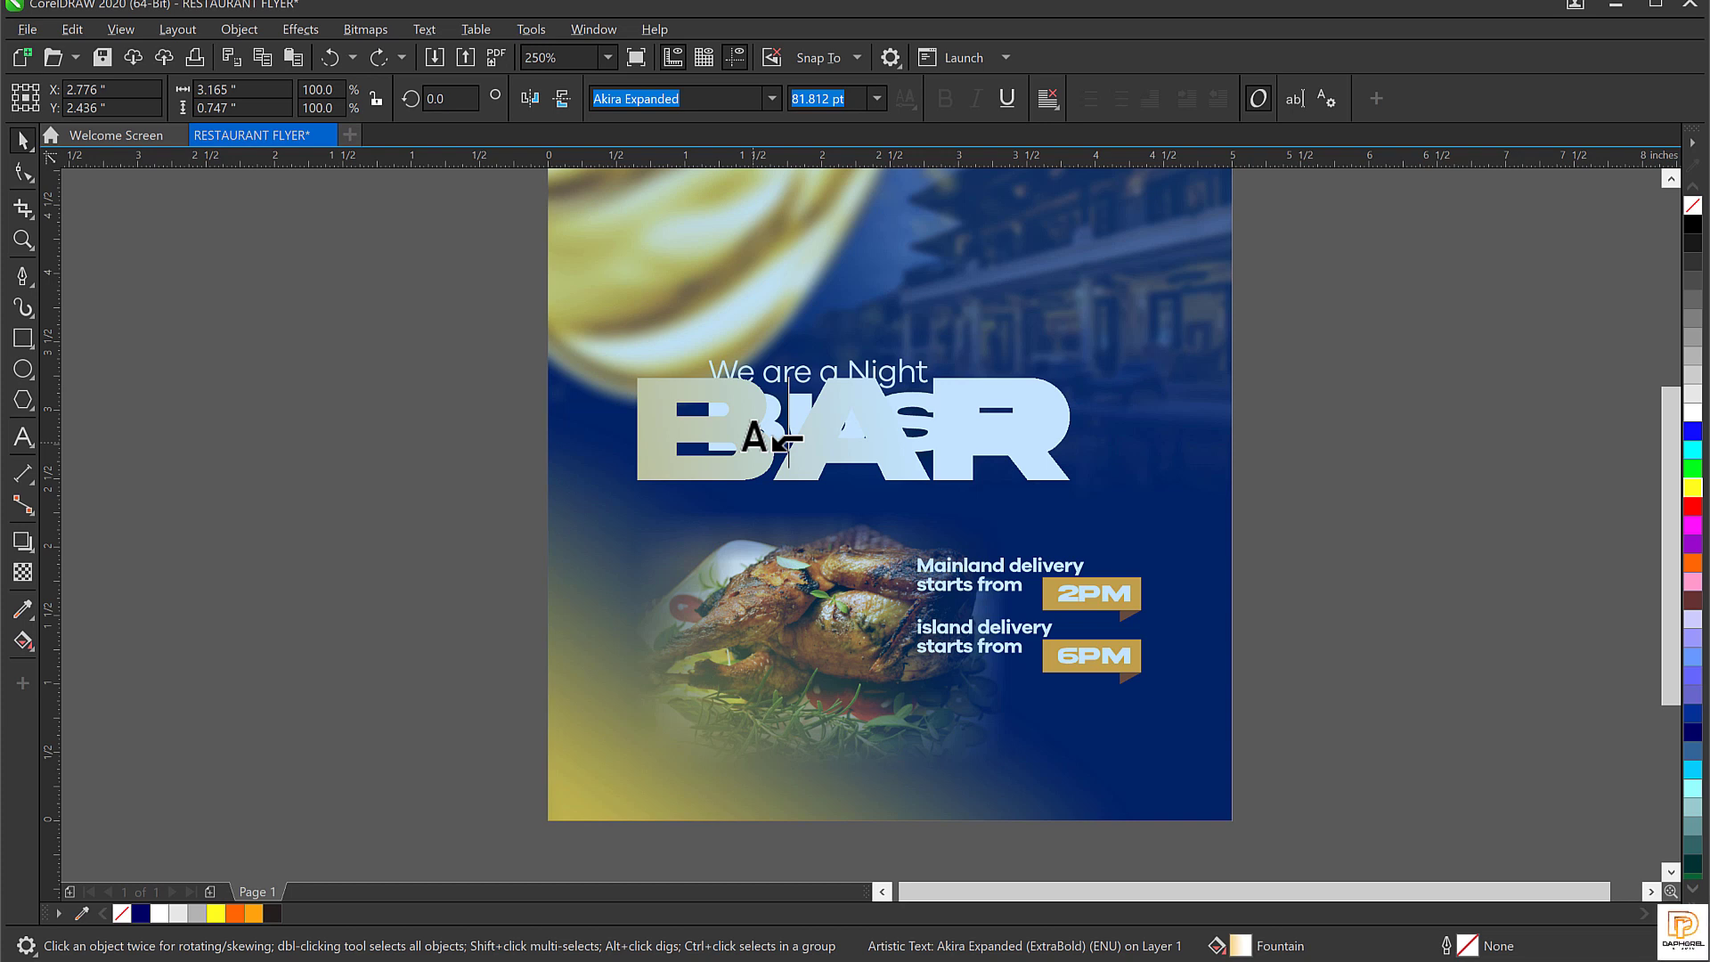
{"action": "right_click", "coordinate": [771, 442]}
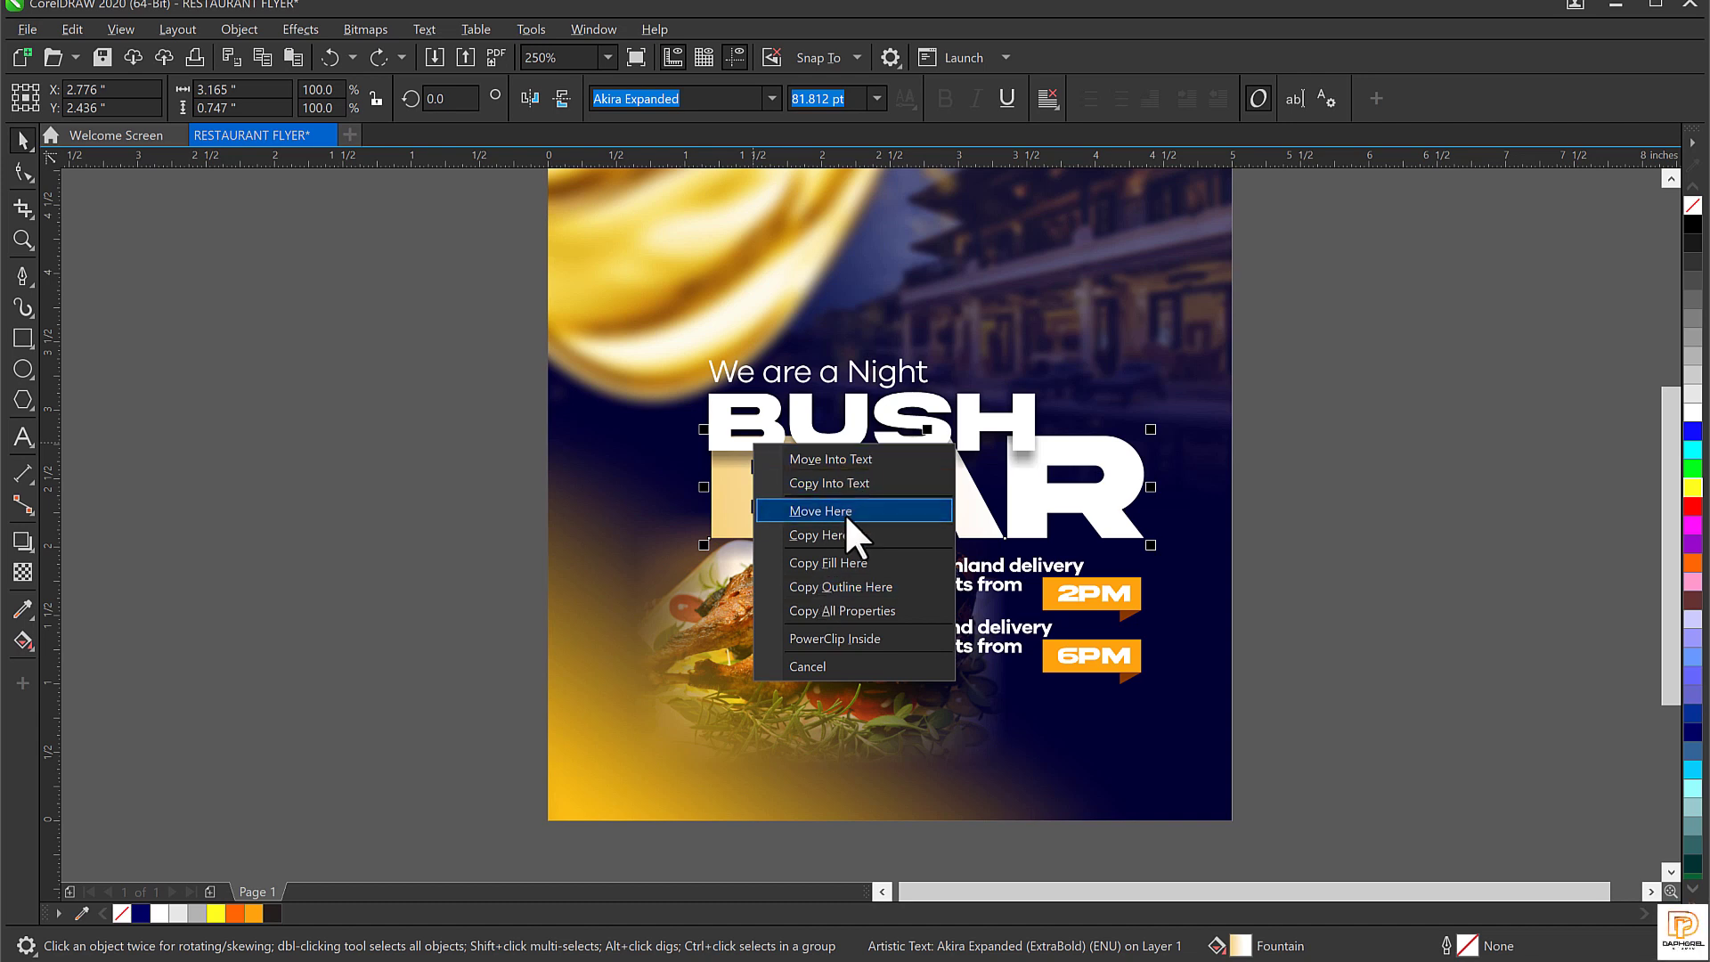
{"action": "left_click", "coordinate": [850, 565]}
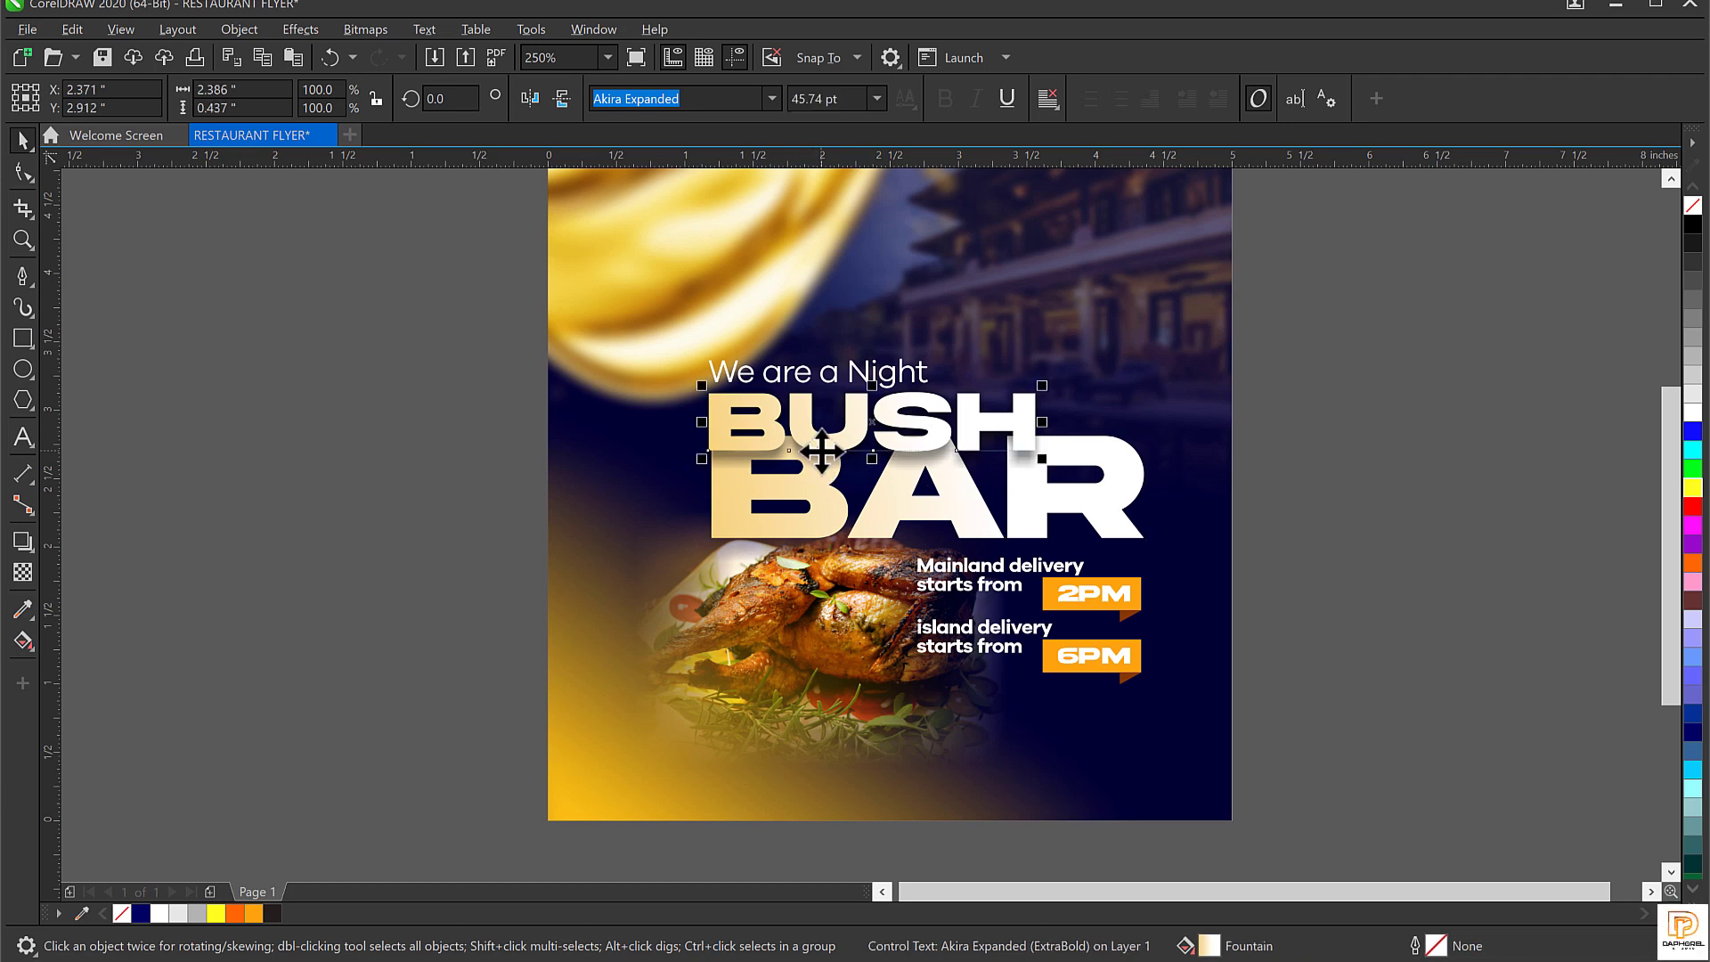
Shift the white end of BUSH's fountain fill towards the B so gold tints only that letter, and deselect the text.
{"action": "key", "text": "g"}
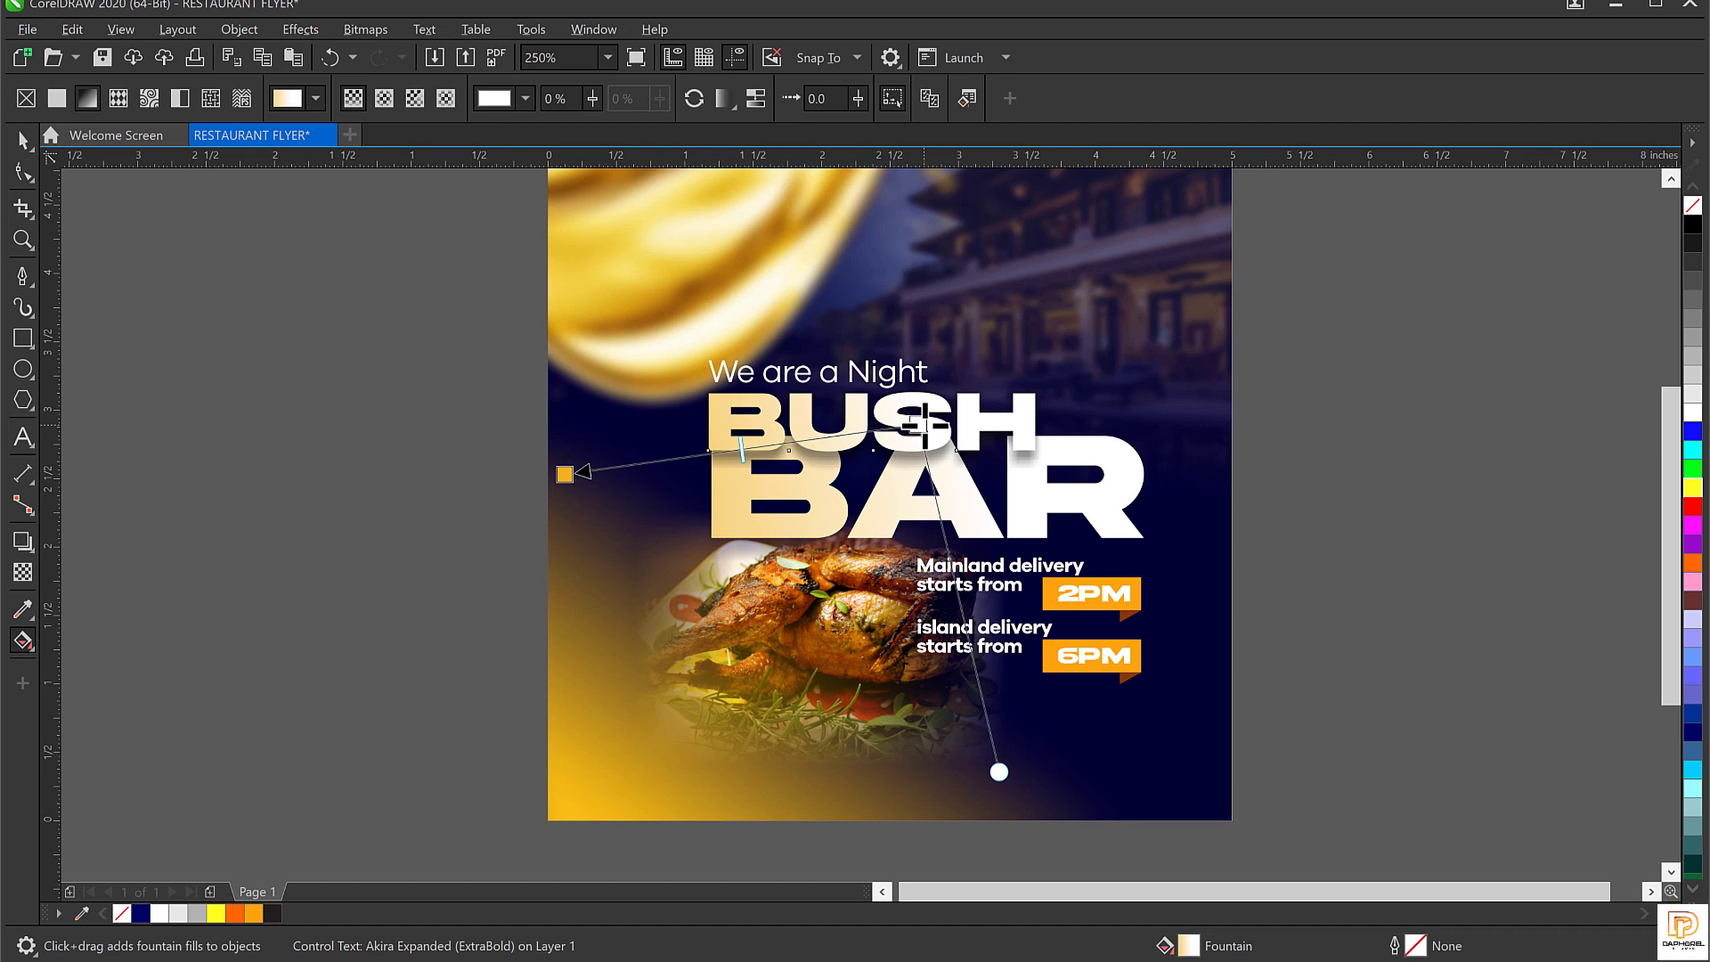
{"action": "left_click_drag", "start_coordinate": [925, 425], "coordinate": [816, 442]}
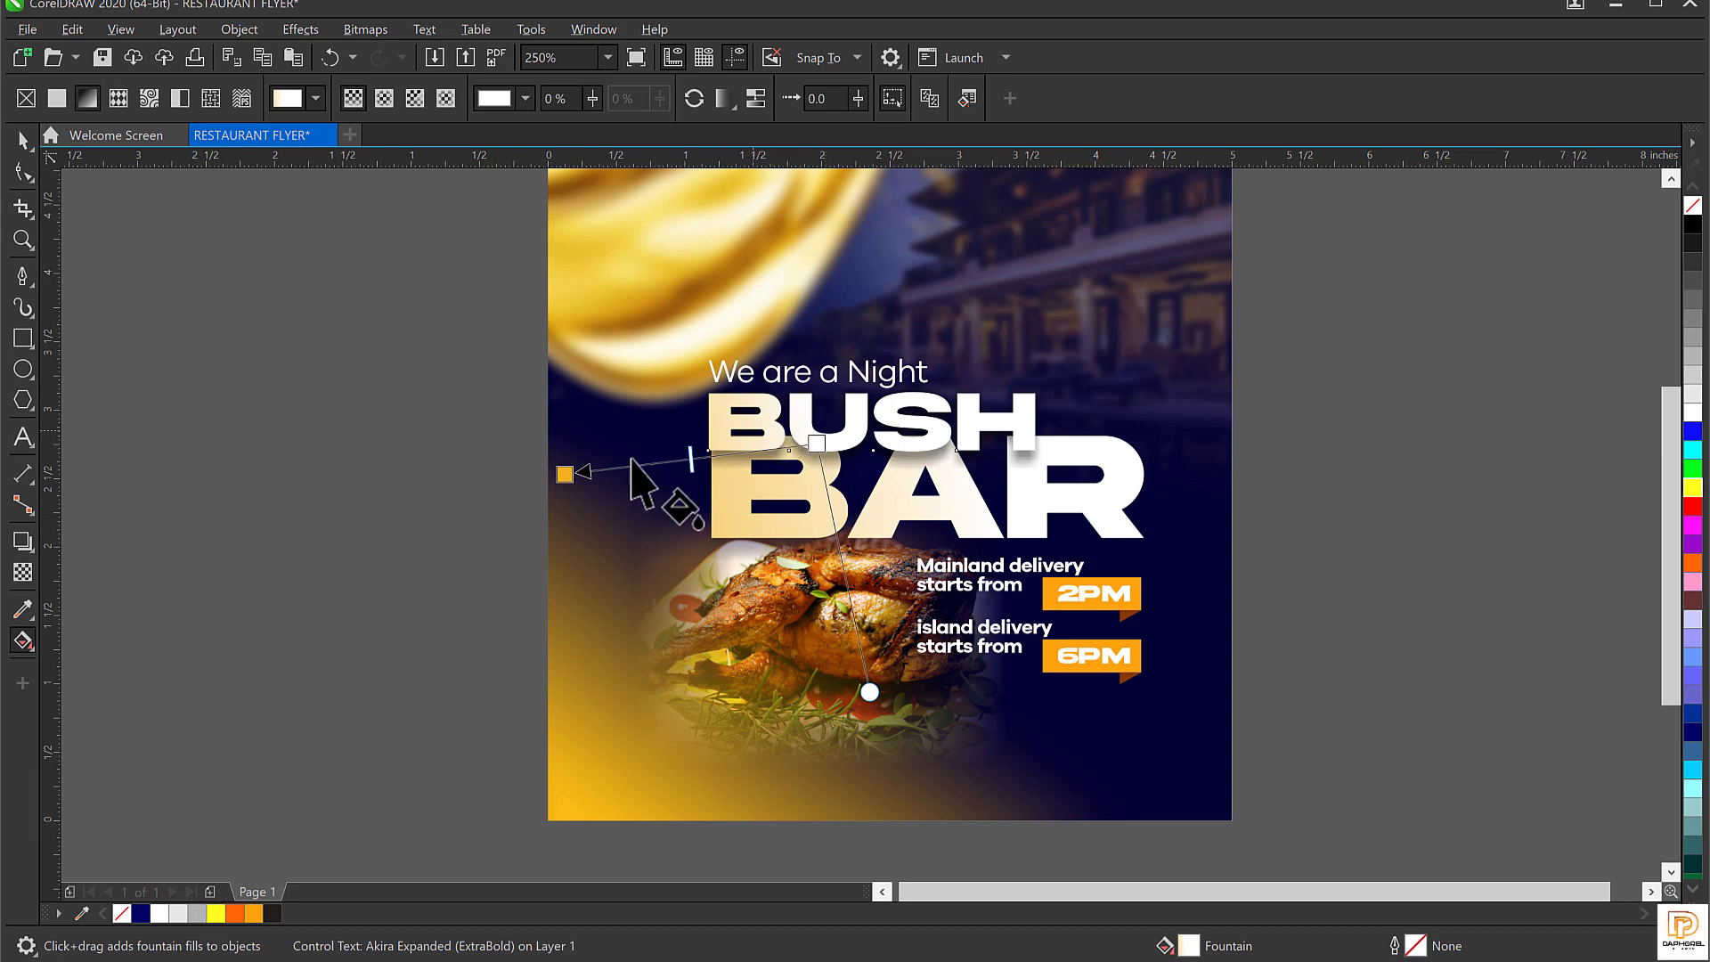
{"action": "left_click_drag", "start_coordinate": [816, 442], "coordinate": [799, 444]}
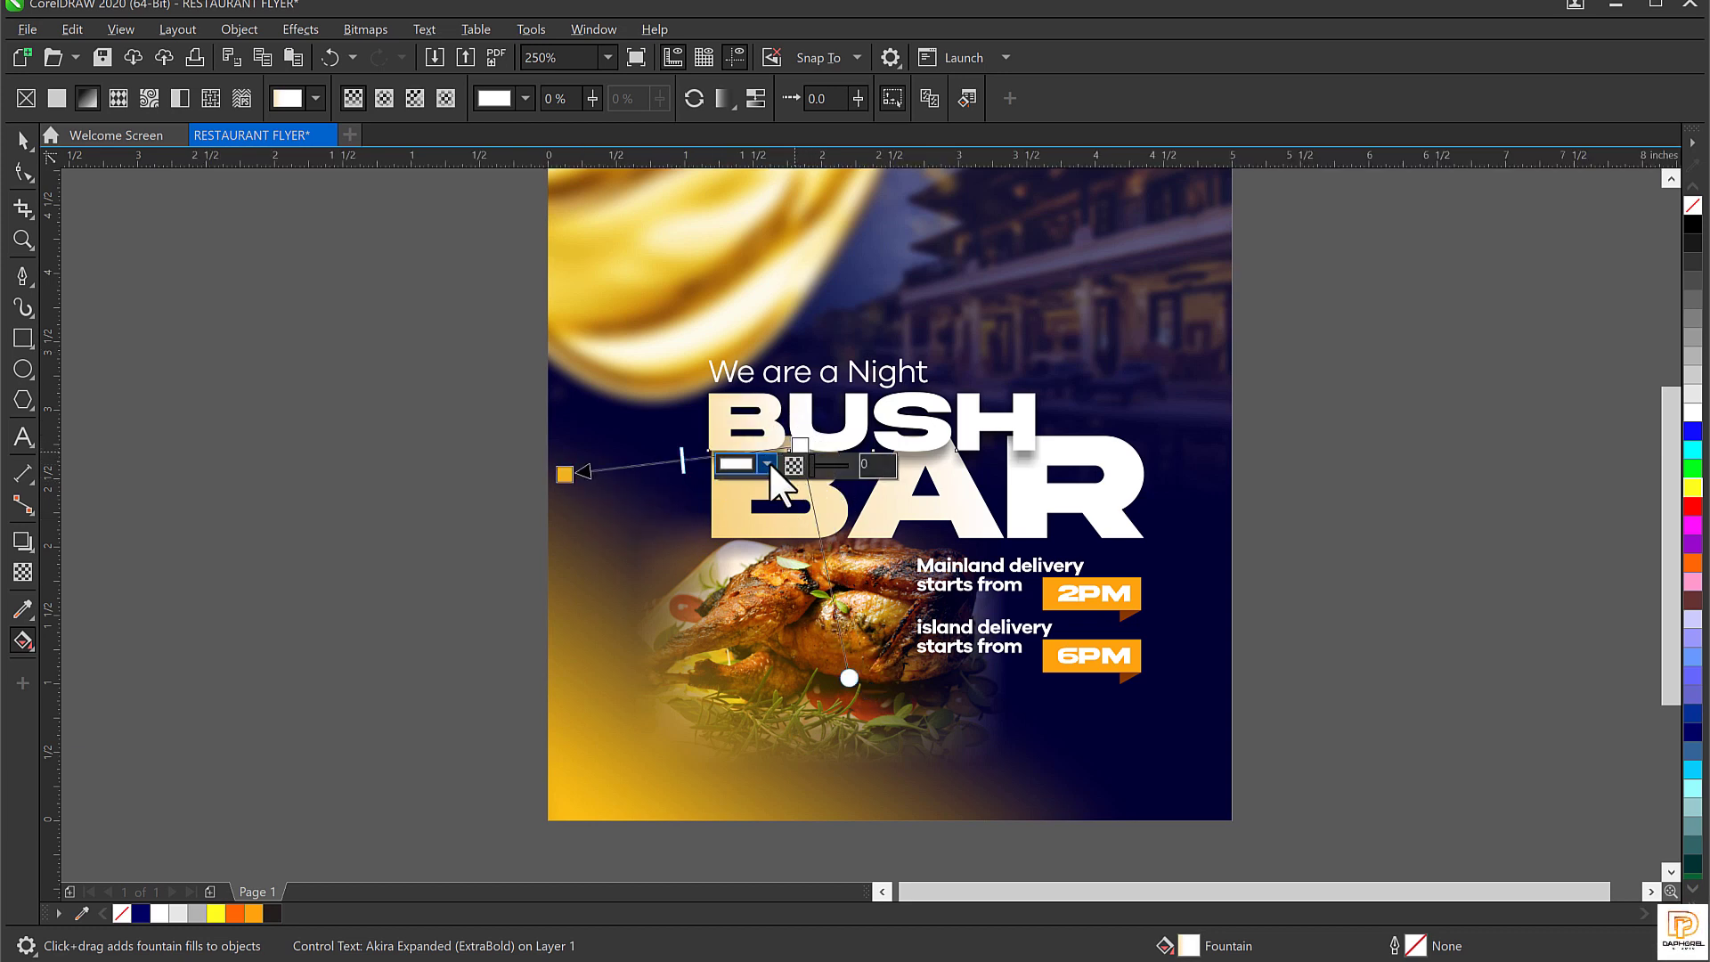
{"action": "left_click", "coordinate": [768, 463]}
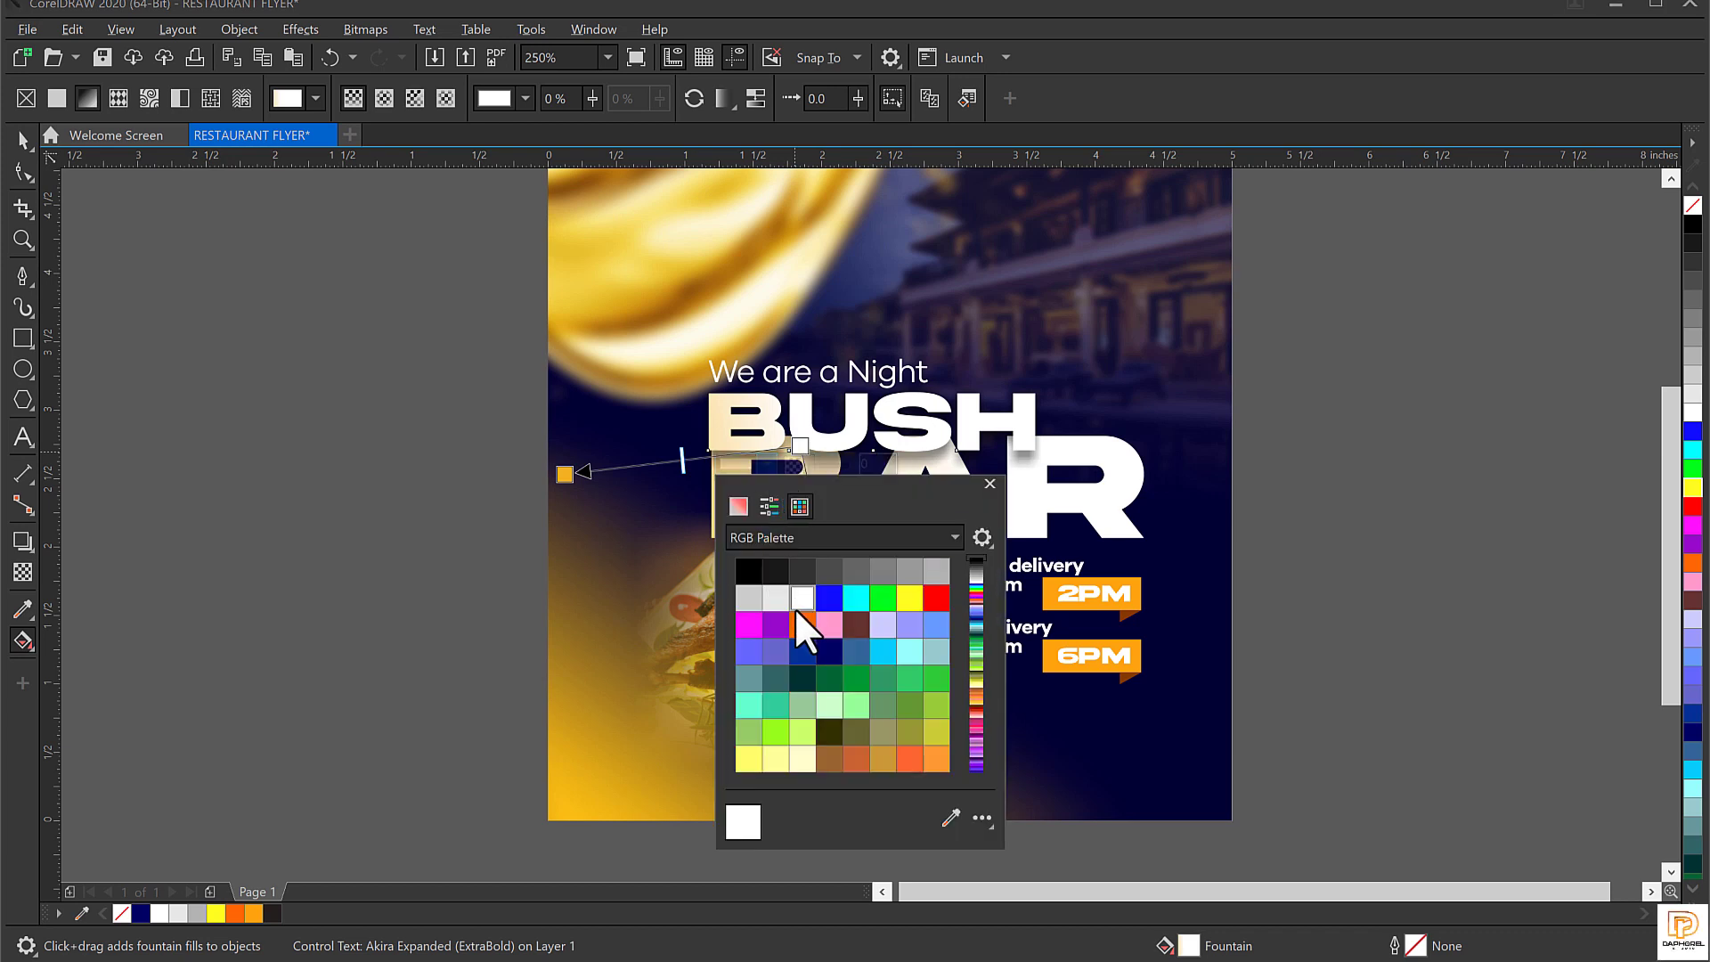
{"action": "left_click", "coordinate": [800, 440]}
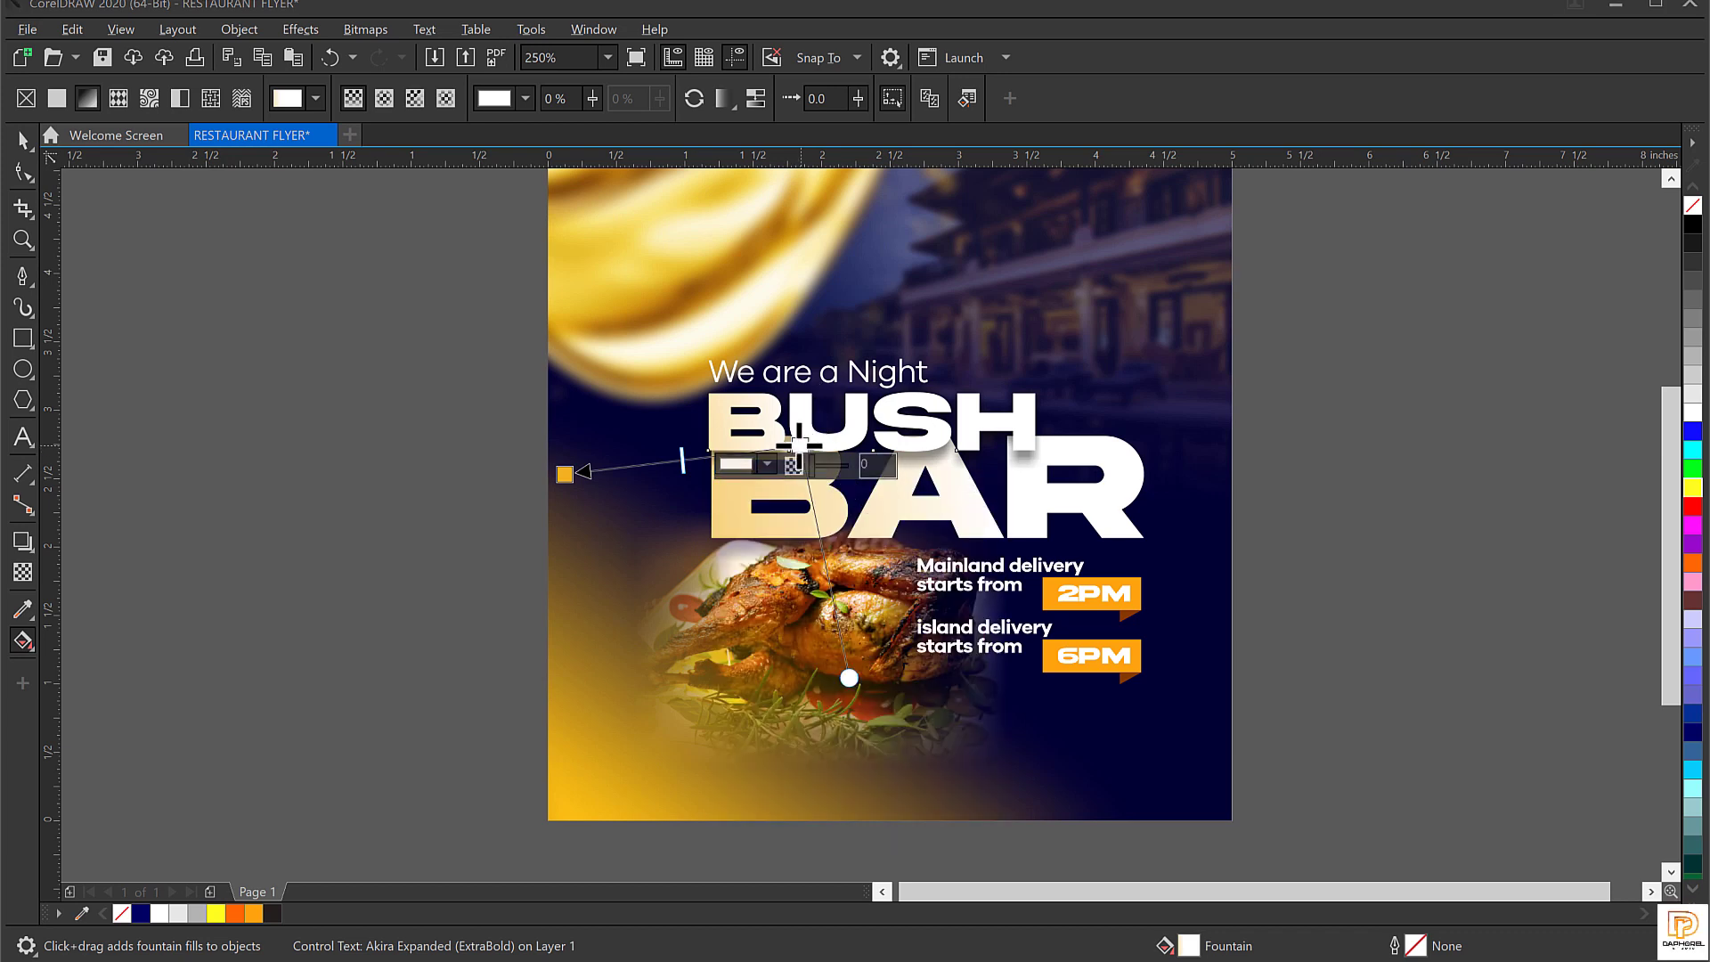
{"action": "left_click_drag", "start_coordinate": [799, 443], "coordinate": [780, 446]}
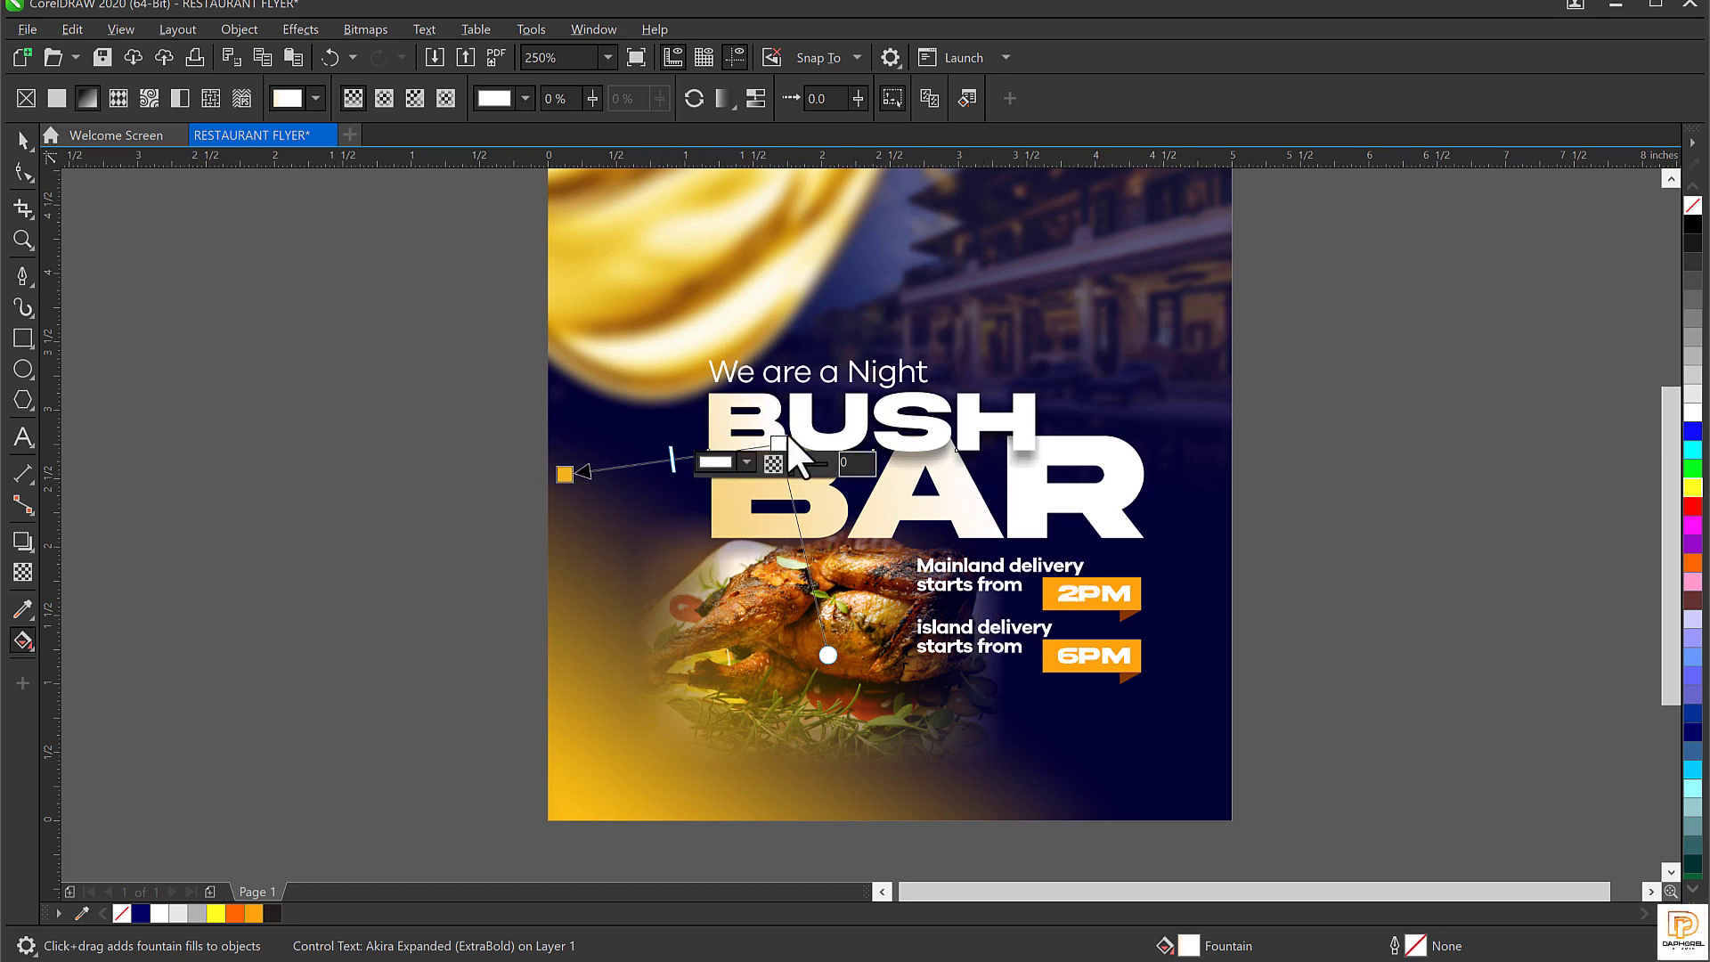
{"action": "key", "text": "space"}
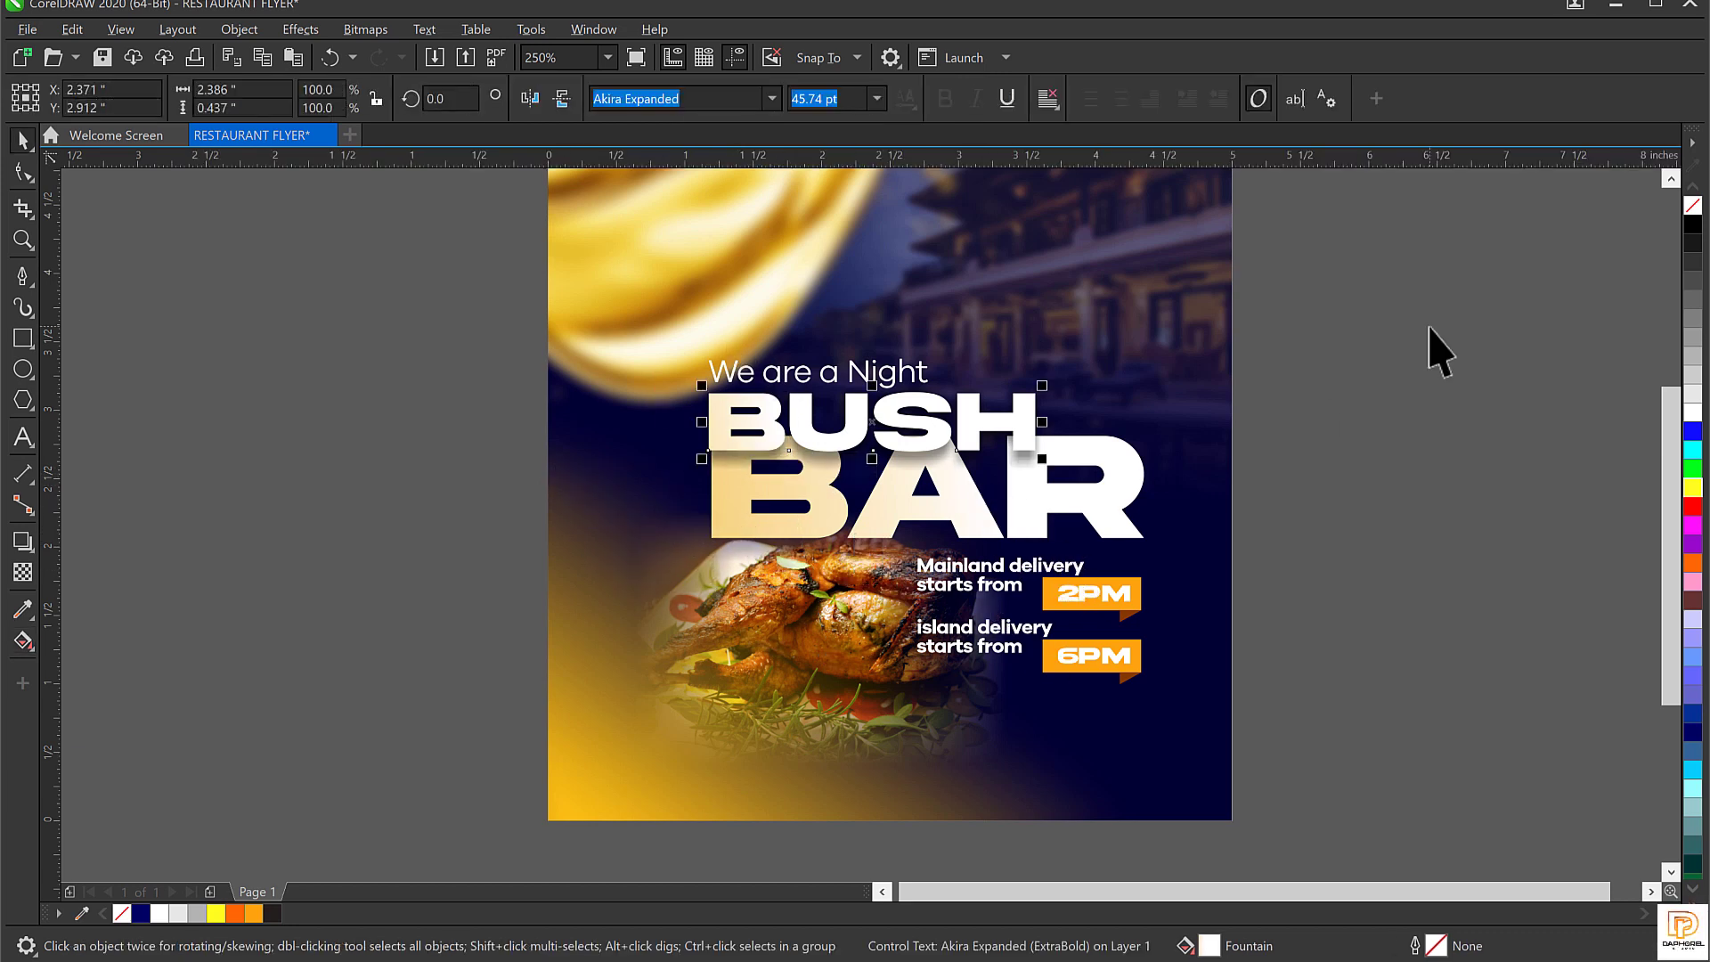
{"action": "left_click", "coordinate": [1433, 351]}
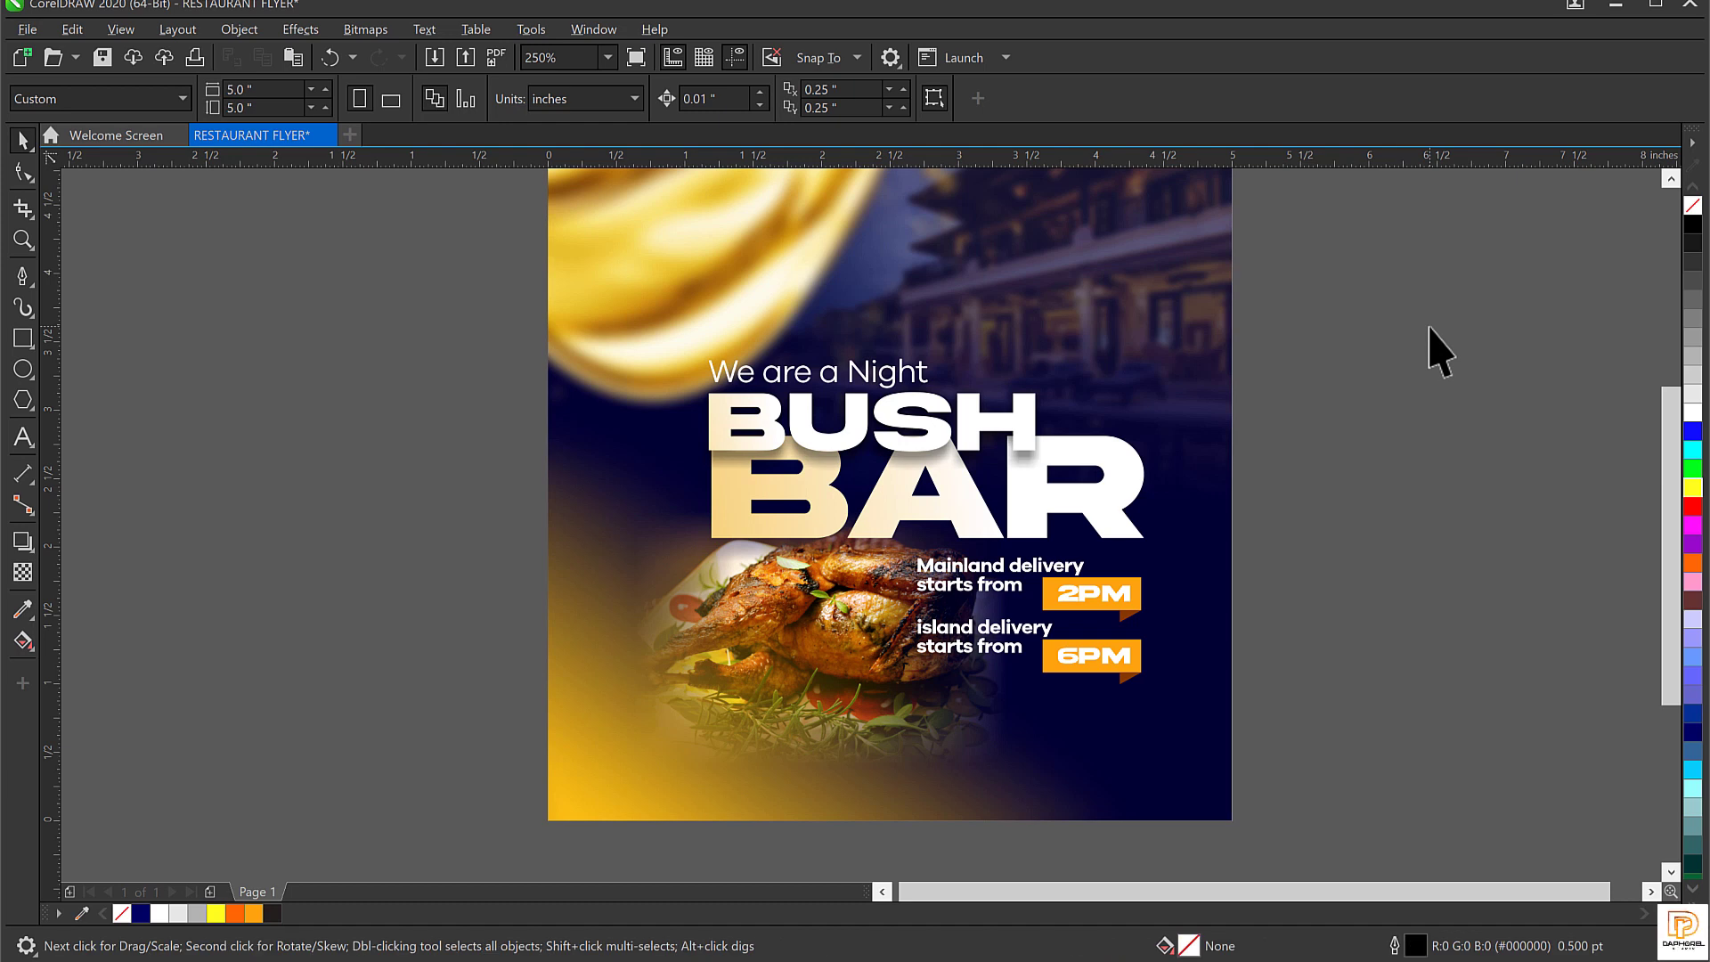
{"action": "key", "text": "shift+F4"}
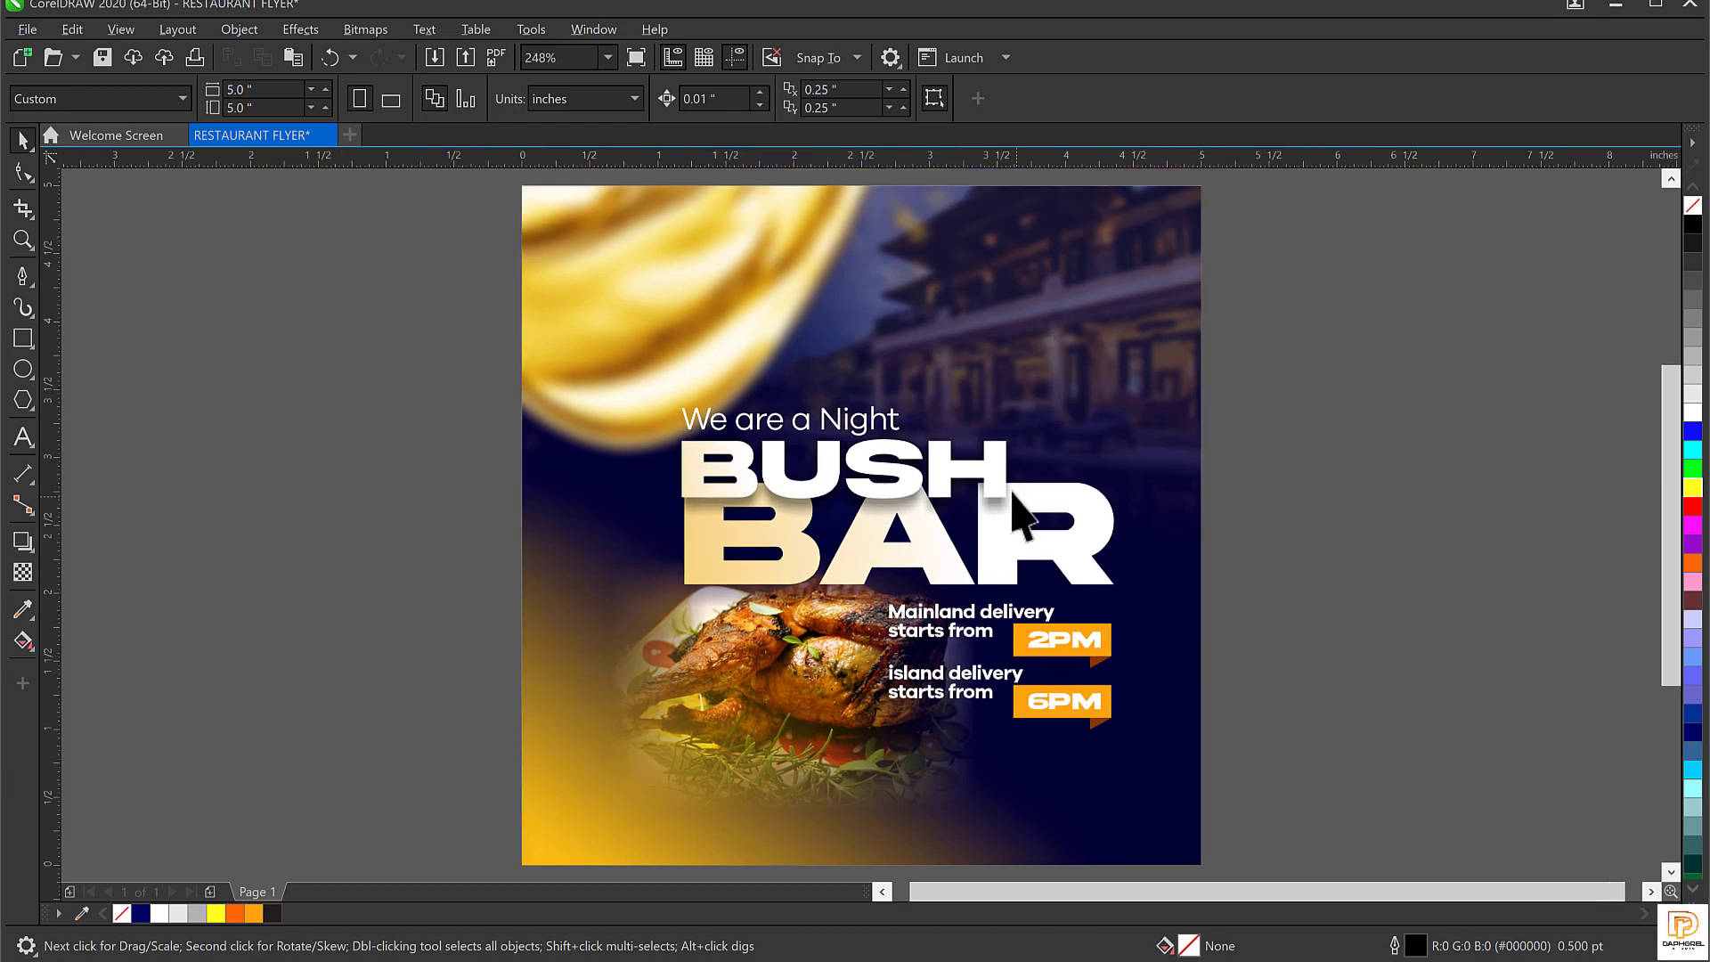
Draw a circle about 0.104 inches across just left of the Mainland delivery text.
{"action": "left_click", "coordinate": [998, 496]}
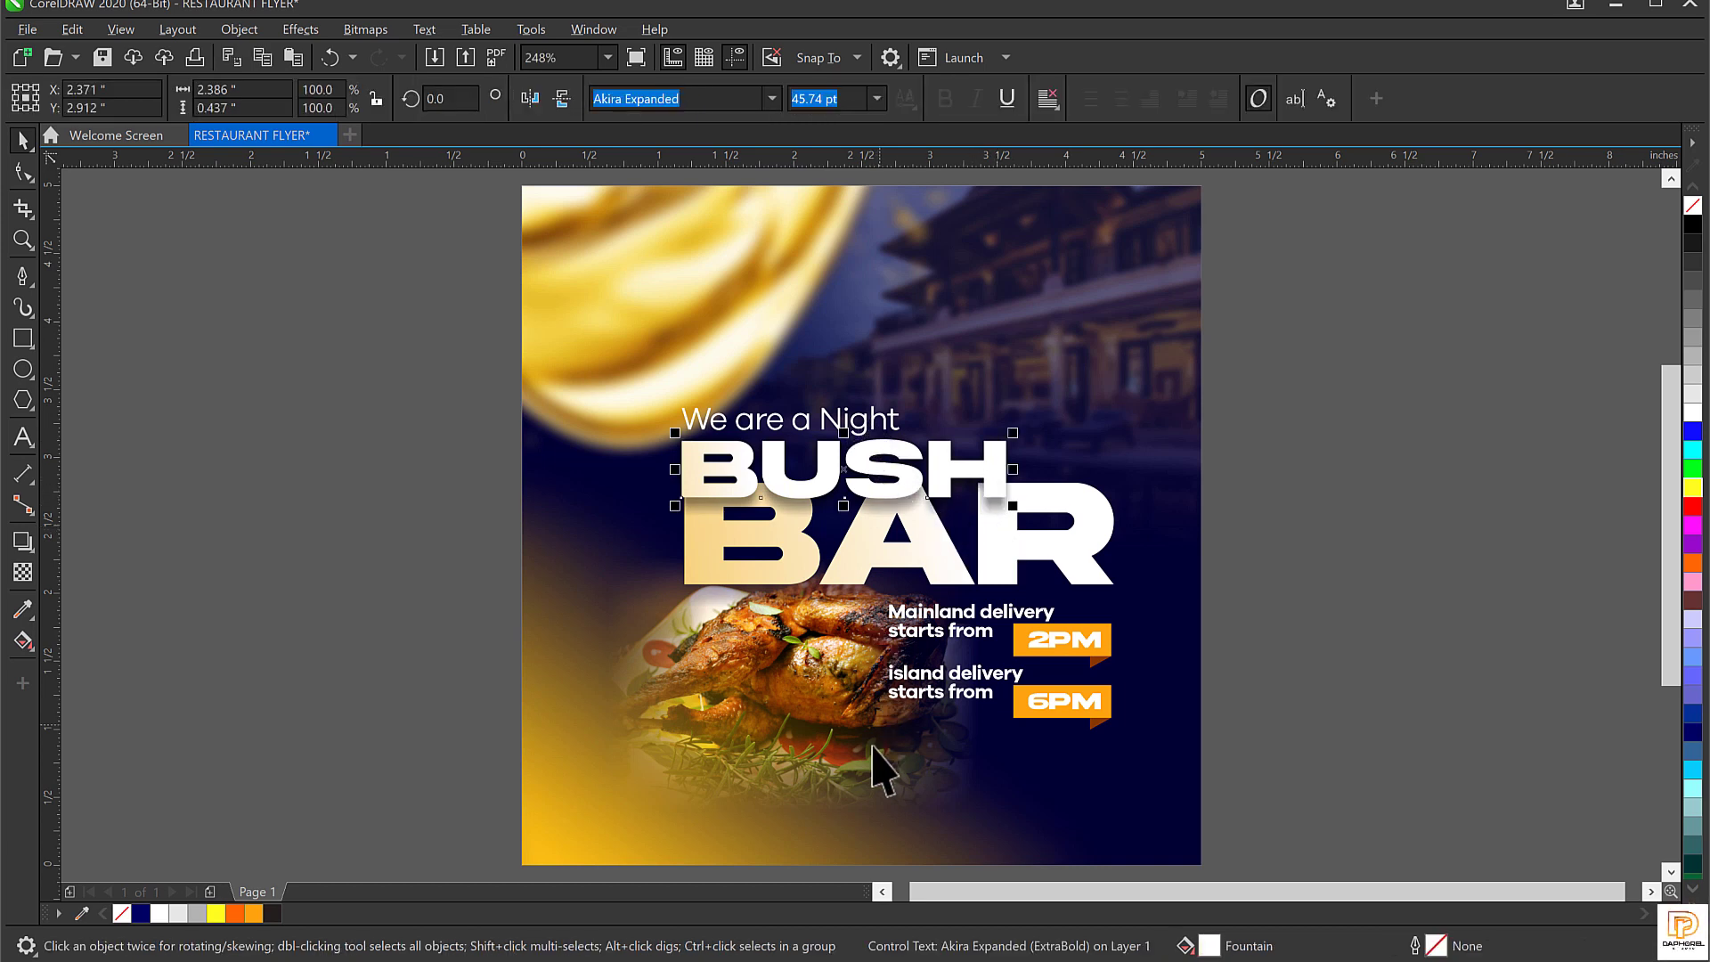
{"action": "scroll", "coordinate": [886, 646], "scroll_direction": "up", "scroll_amount": 2}
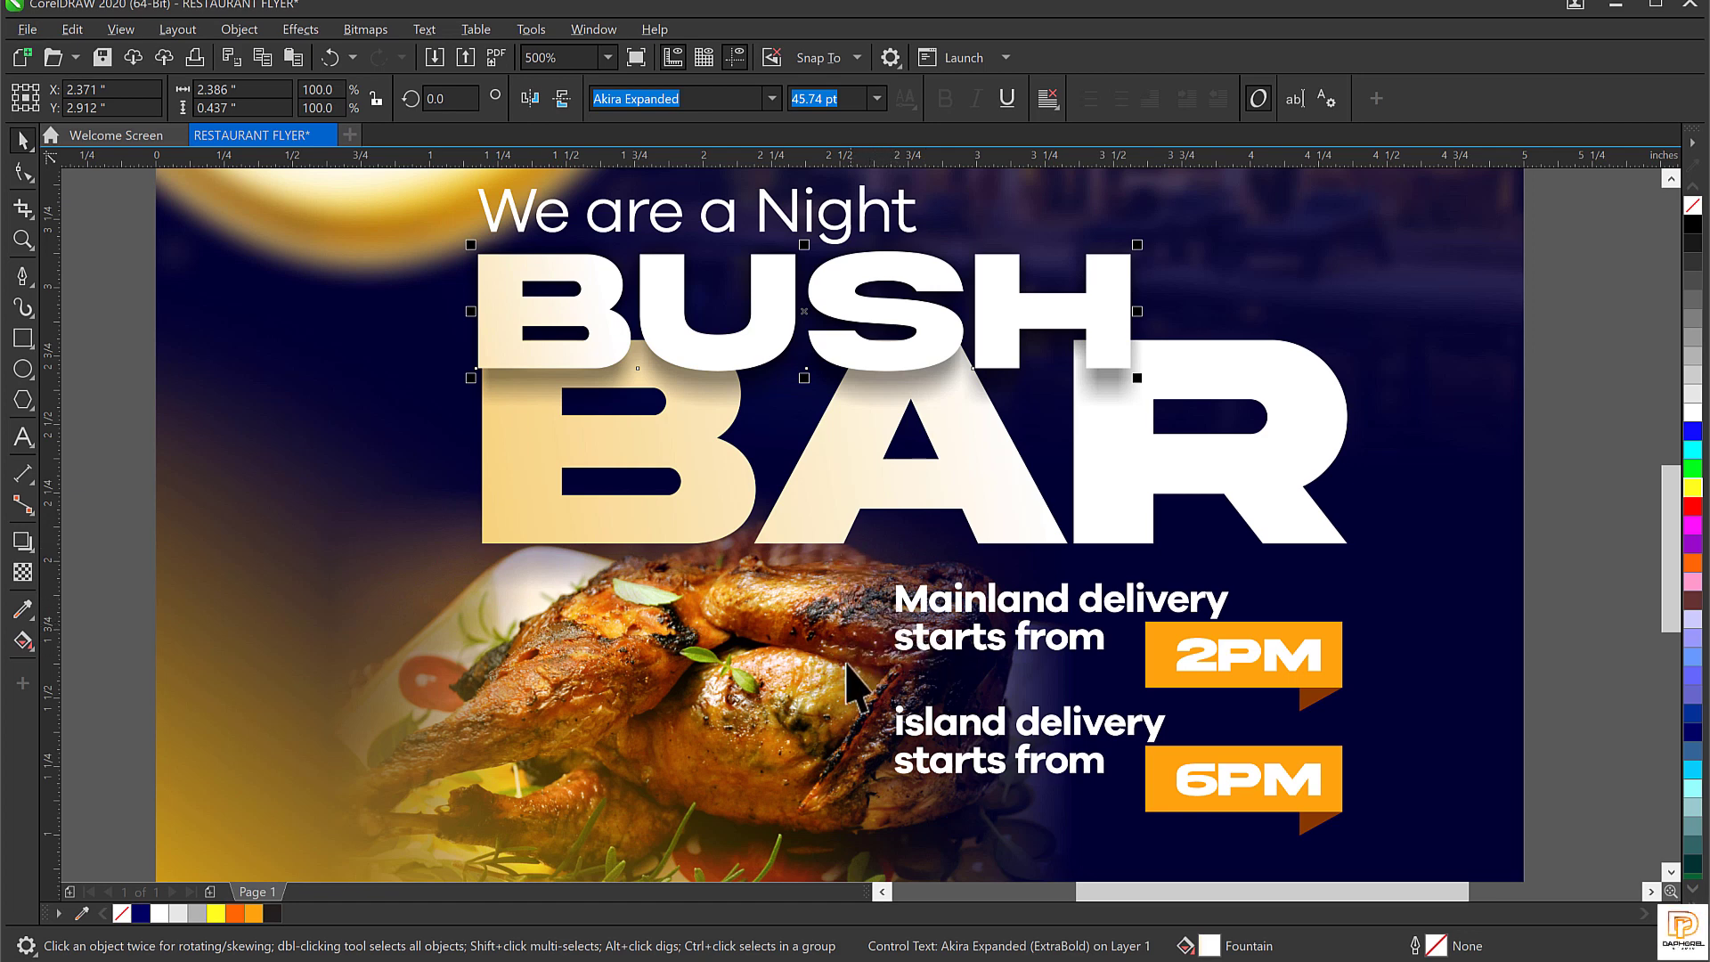
{"action": "left_click", "coordinate": [20, 368]}
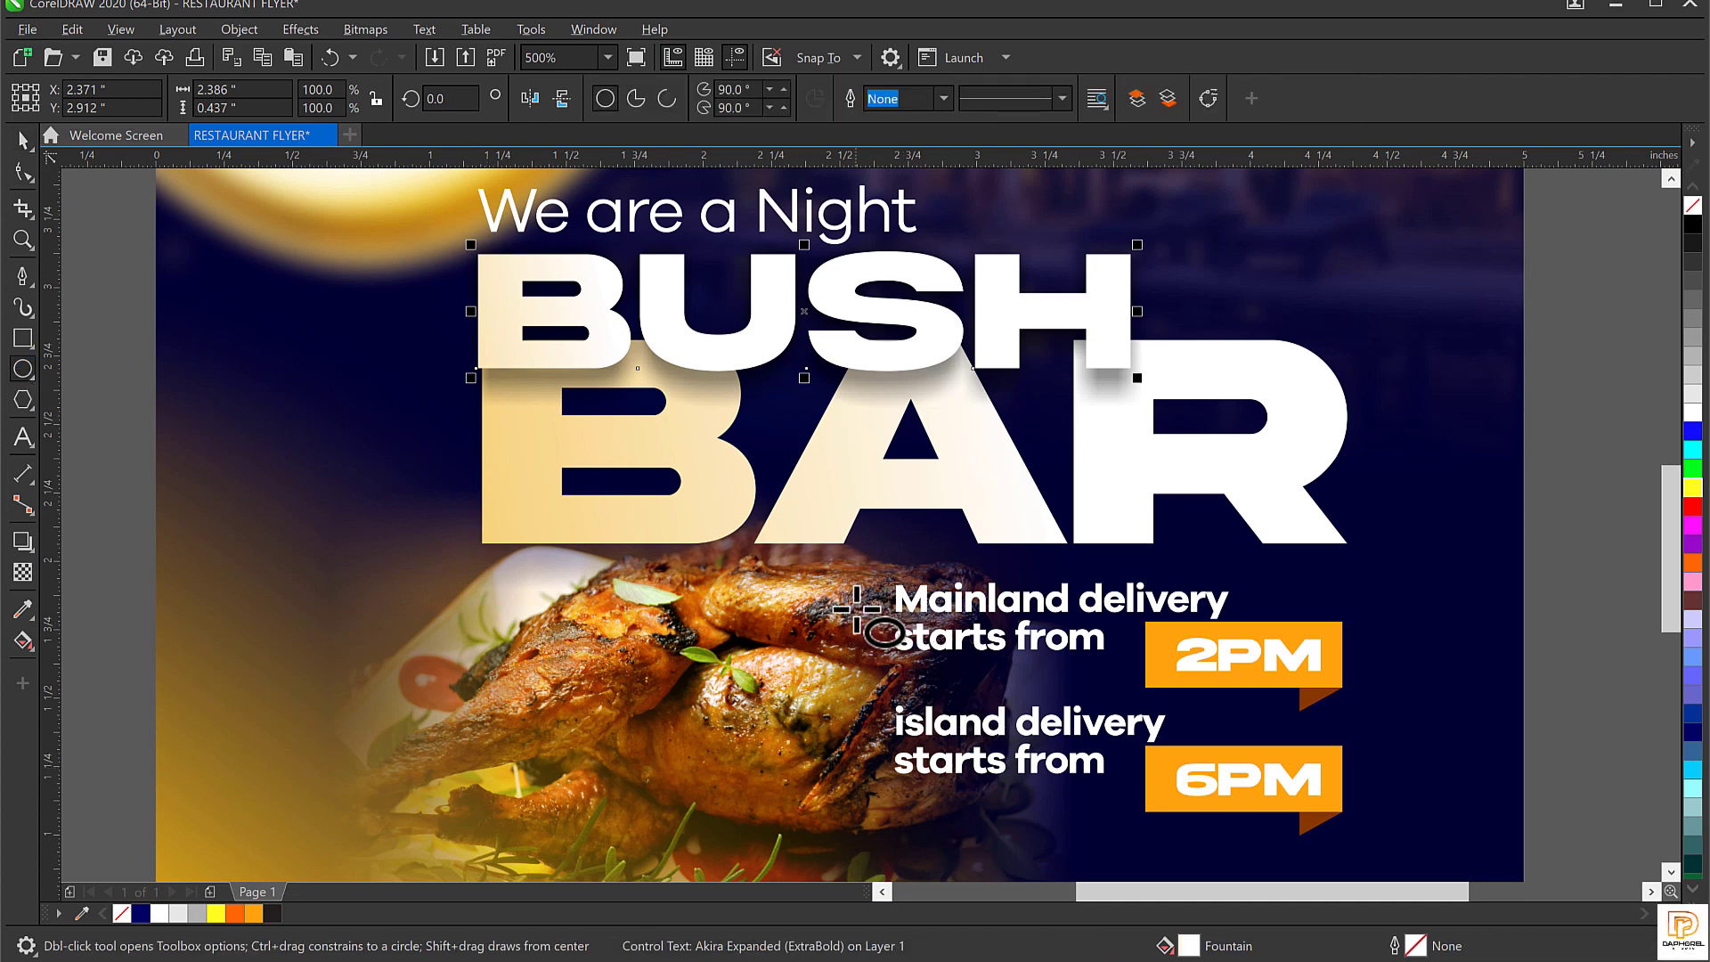
{"action": "left_click_drag", "start_coordinate": [850, 611], "coordinate": [859, 638]}
{"action": "scroll", "coordinate": [877, 638], "scroll_direction": "up", "scroll_amount": 1}
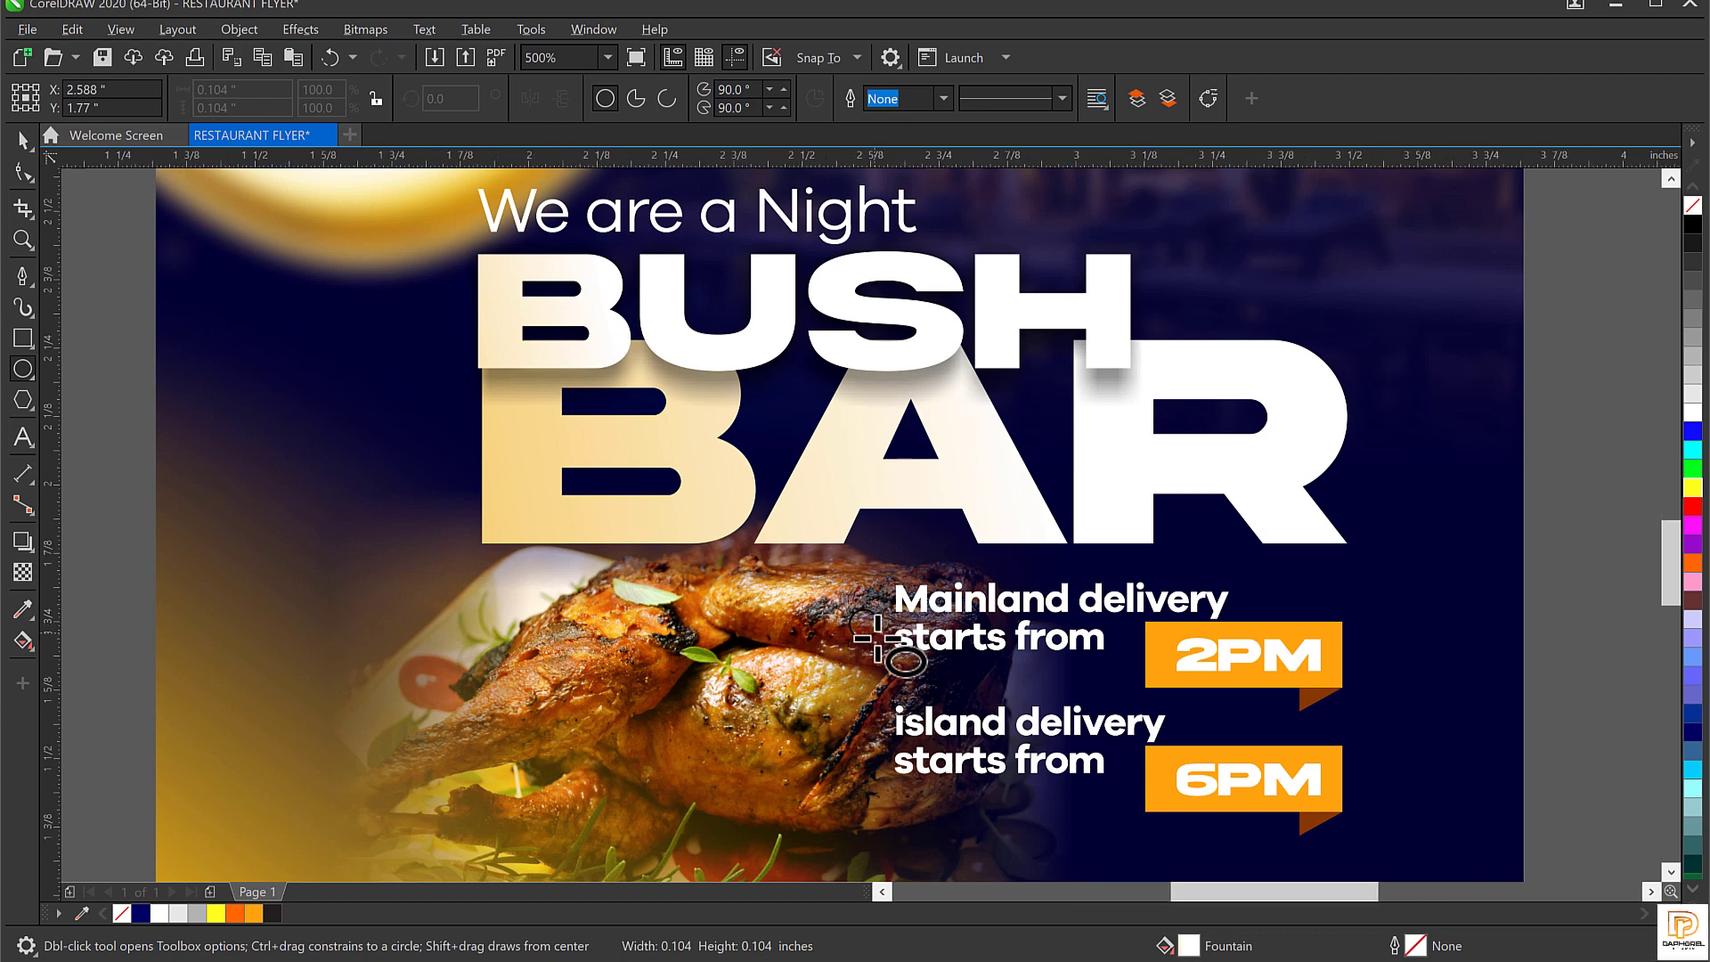
Fill the small circle beside the Mainland delivery text with white and remove its outline.
{"action": "scroll", "coordinate": [877, 639], "scroll_direction": "up", "scroll_amount": 1}
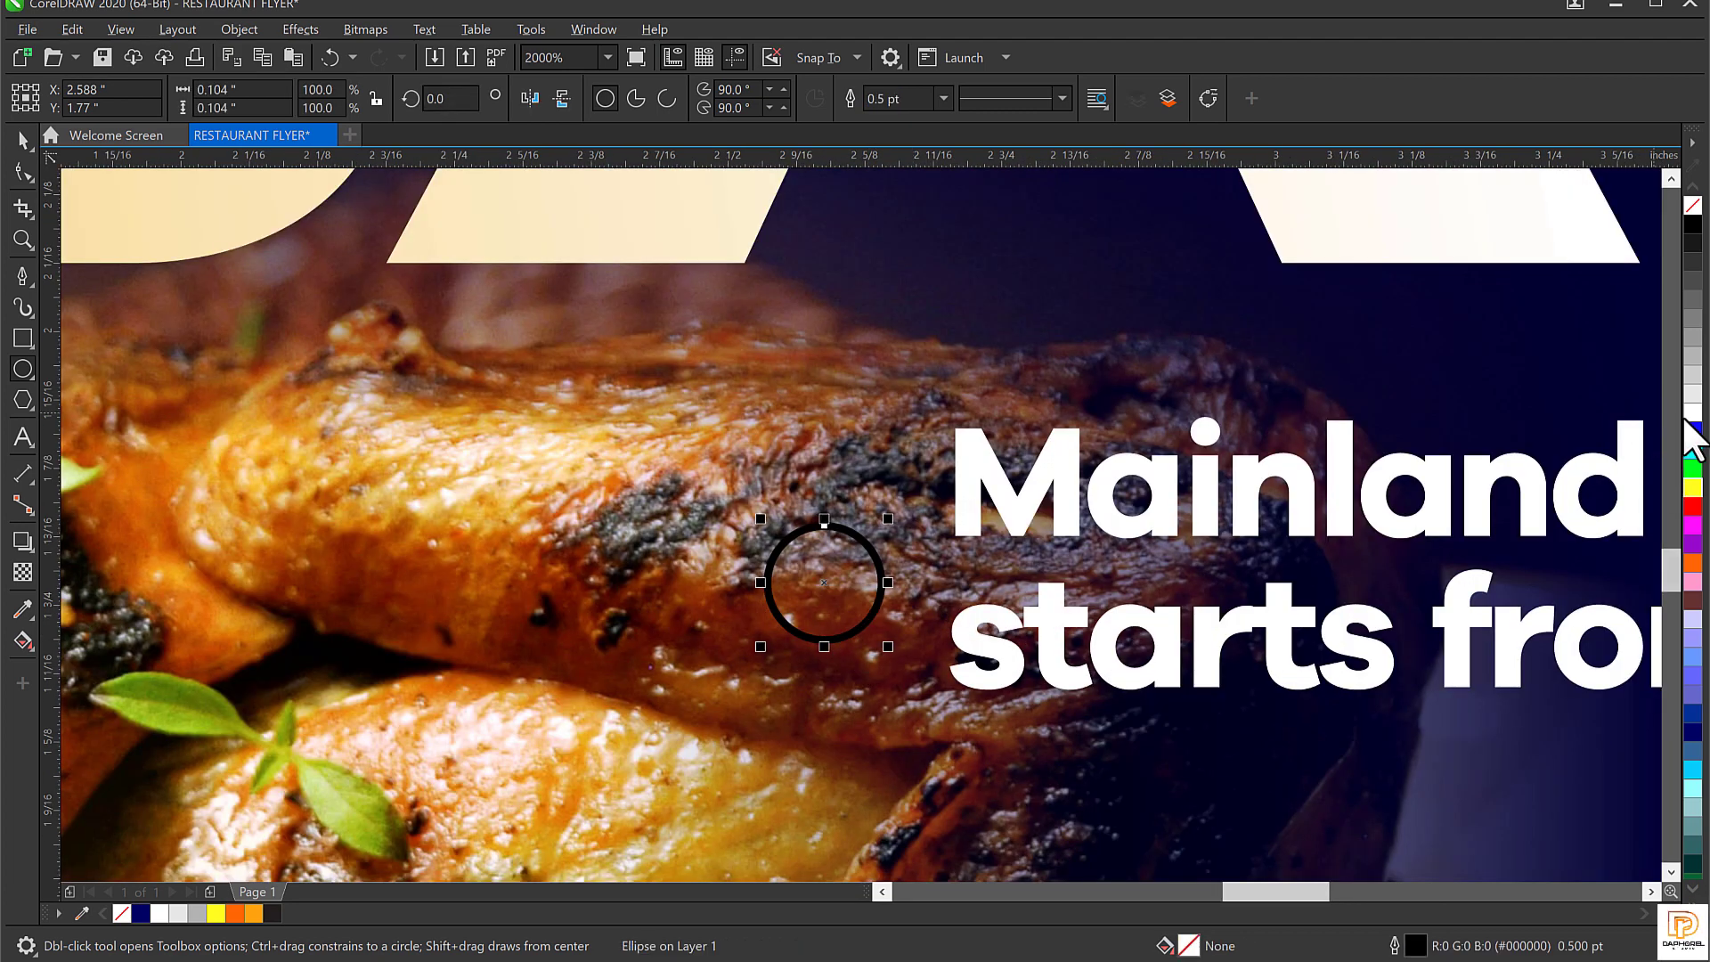
{"action": "left_click", "coordinate": [1691, 412]}
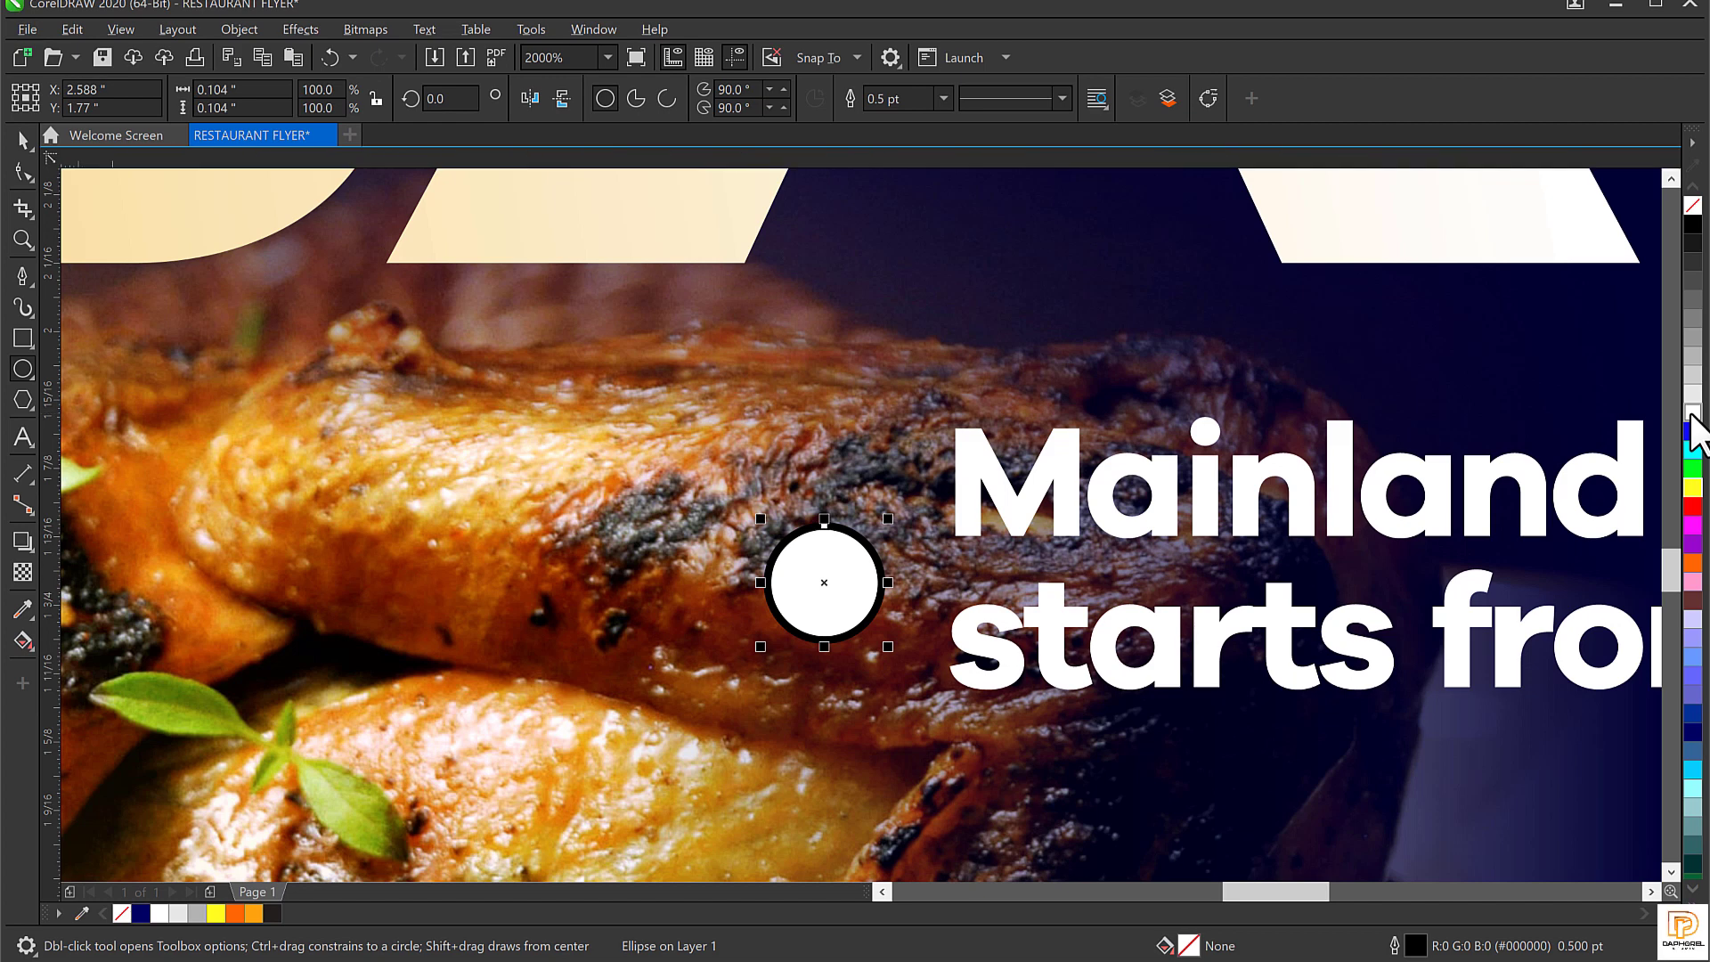
{"action": "right_click", "coordinate": [1693, 206]}
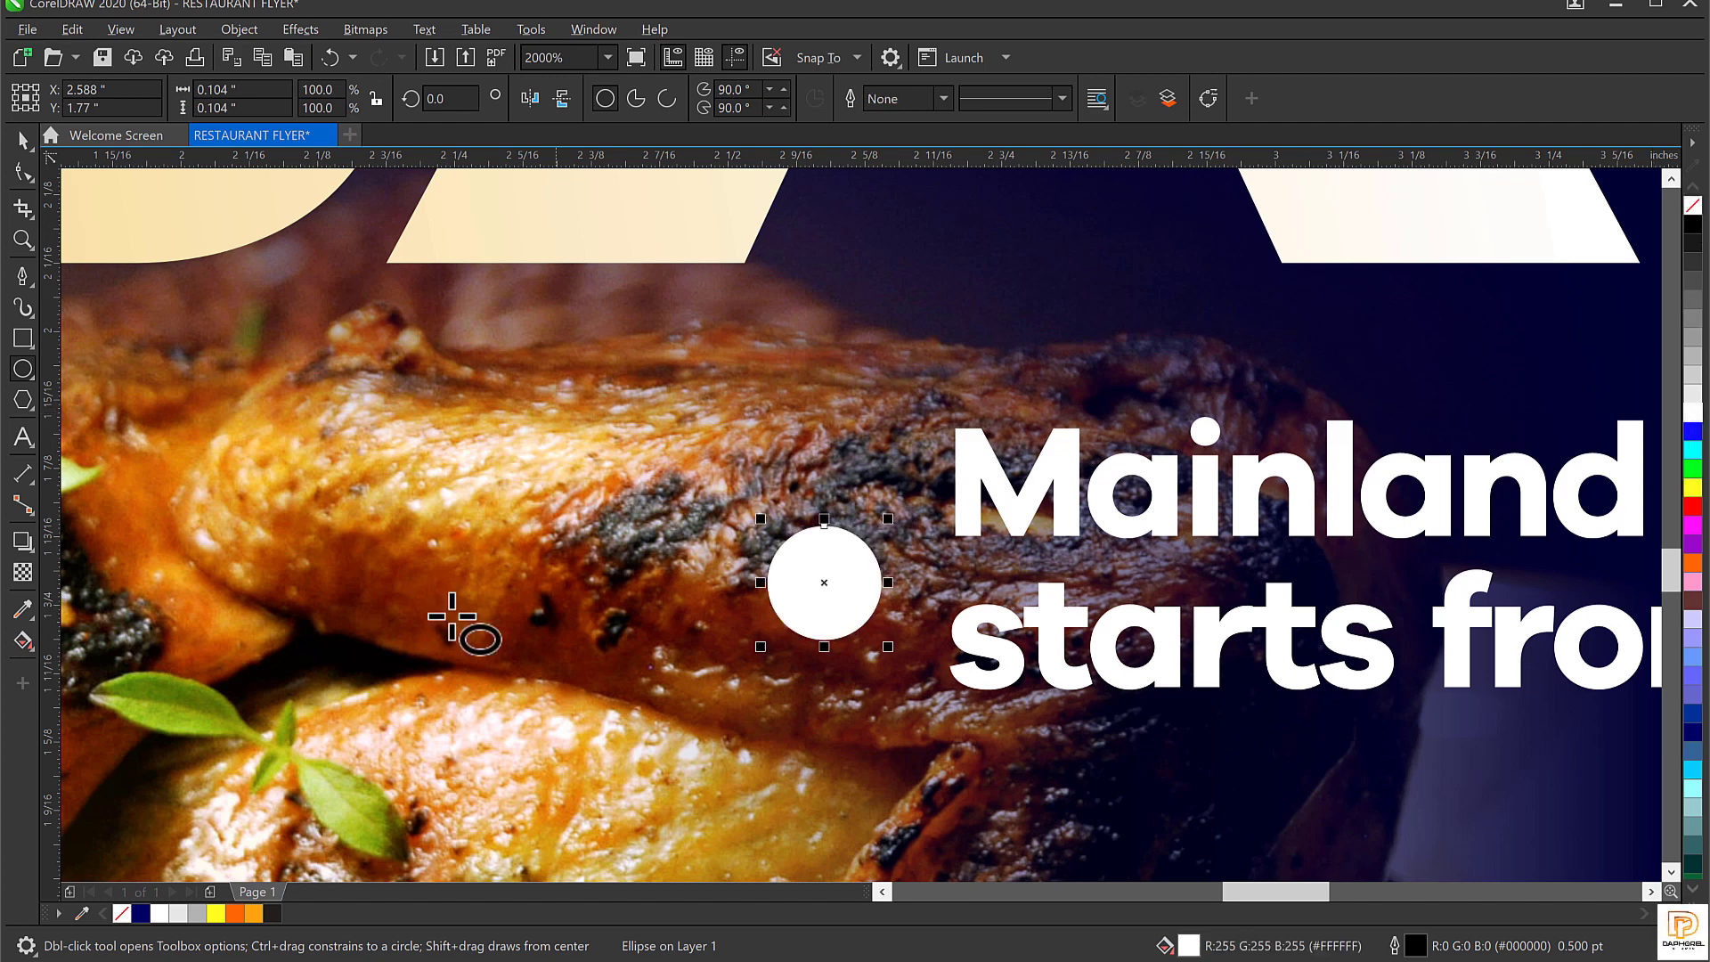
Shrink the white circle to about 0.071 inches beside the Mainland delivery line and place a copy straight below, beside island delivery.
{"action": "key", "text": "space"}
{"action": "left_click_drag", "start_coordinate": [888, 646], "coordinate": [821, 627]}
{"action": "left_click_drag", "start_coordinate": [787, 547], "coordinate": [858, 531]}
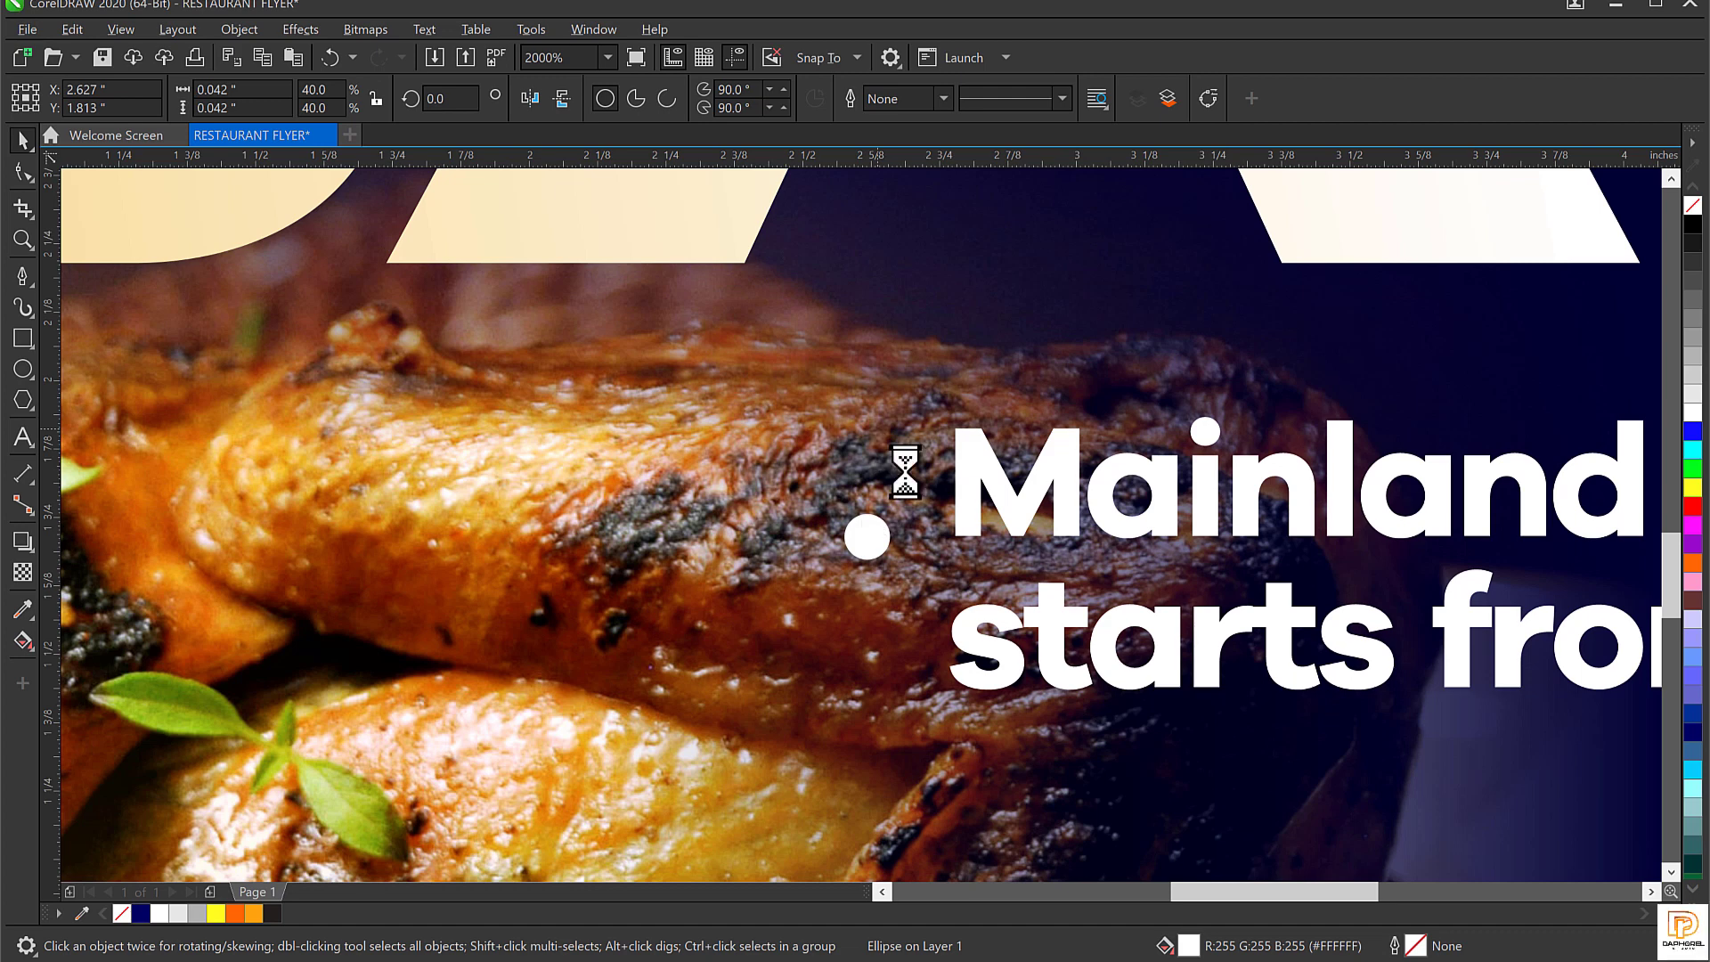
{"action": "scroll", "coordinate": [905, 472], "scroll_direction": "down", "scroll_amount": 1}
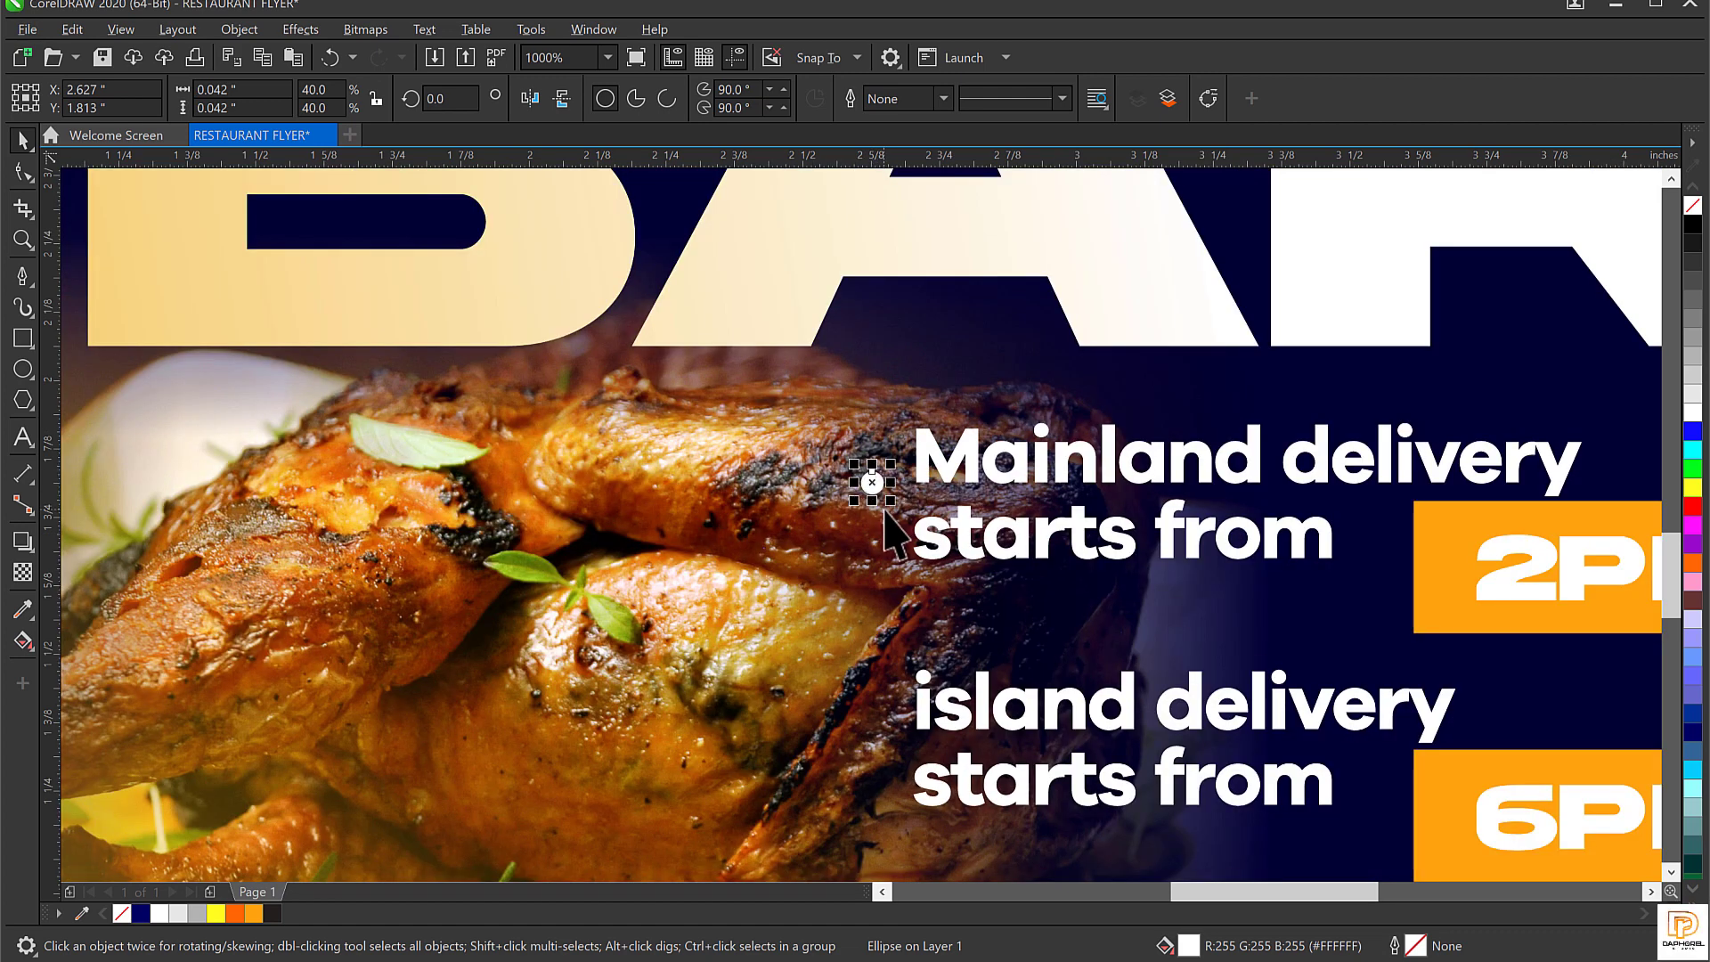
{"action": "left_click_drag", "start_coordinate": [891, 501], "coordinate": [899, 510]}
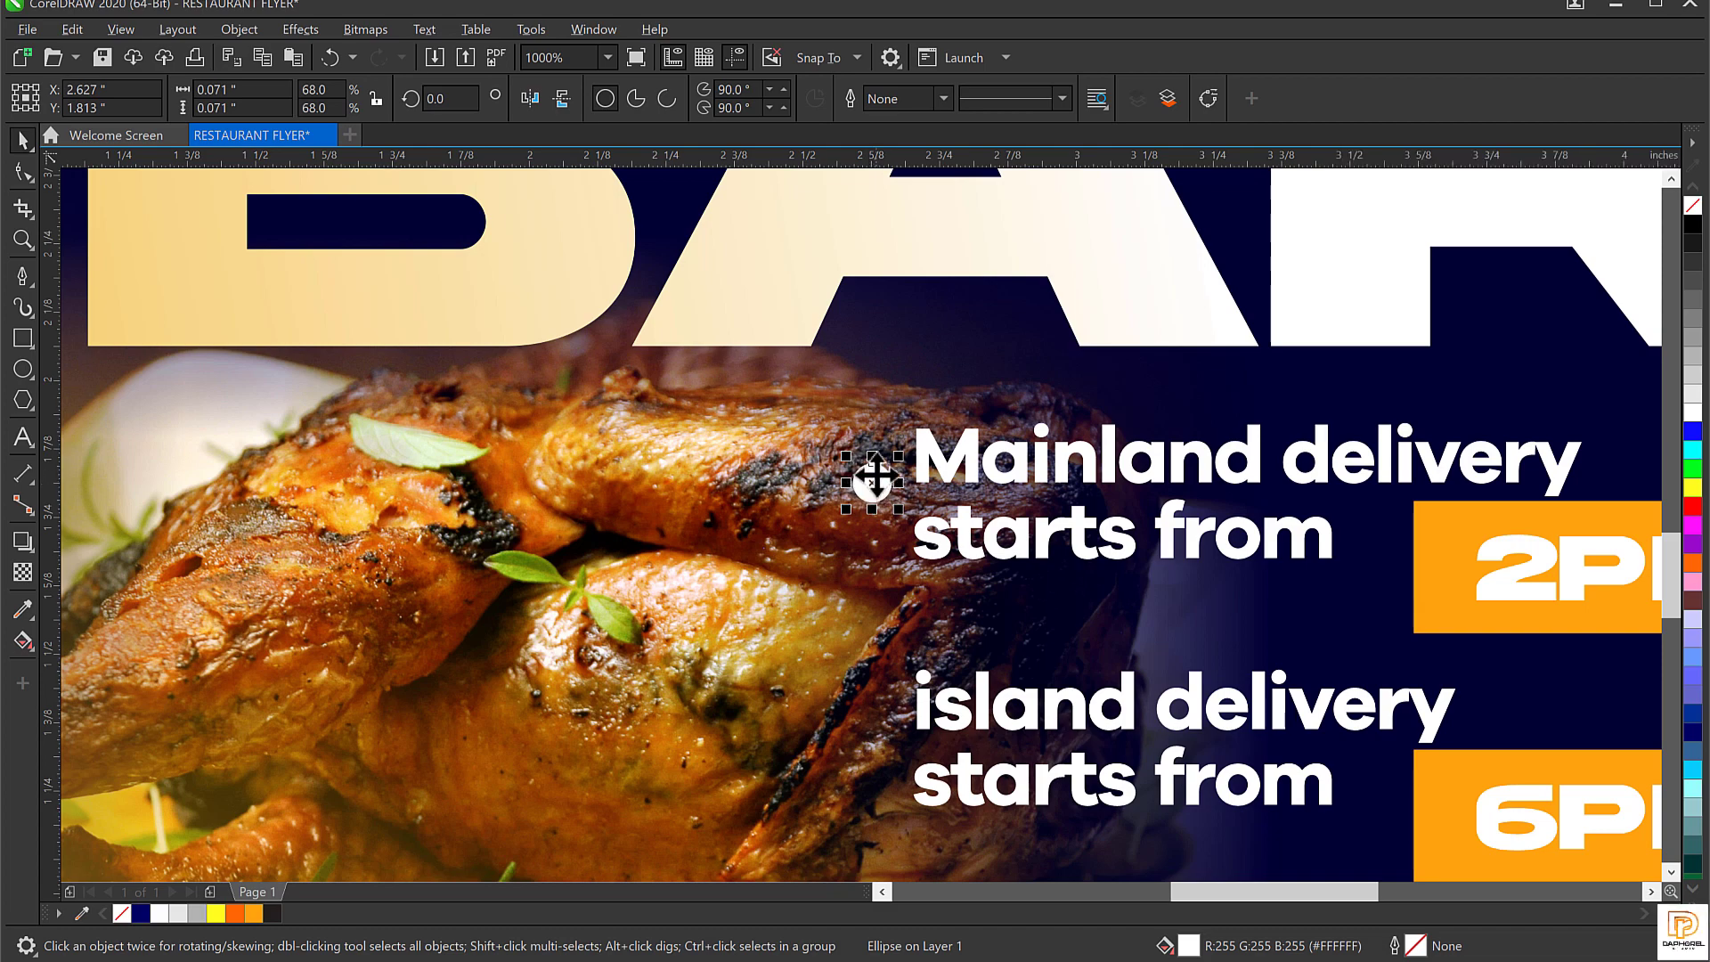
{"action": "left_click_drag", "start_coordinate": [871, 482], "coordinate": [882, 744]}
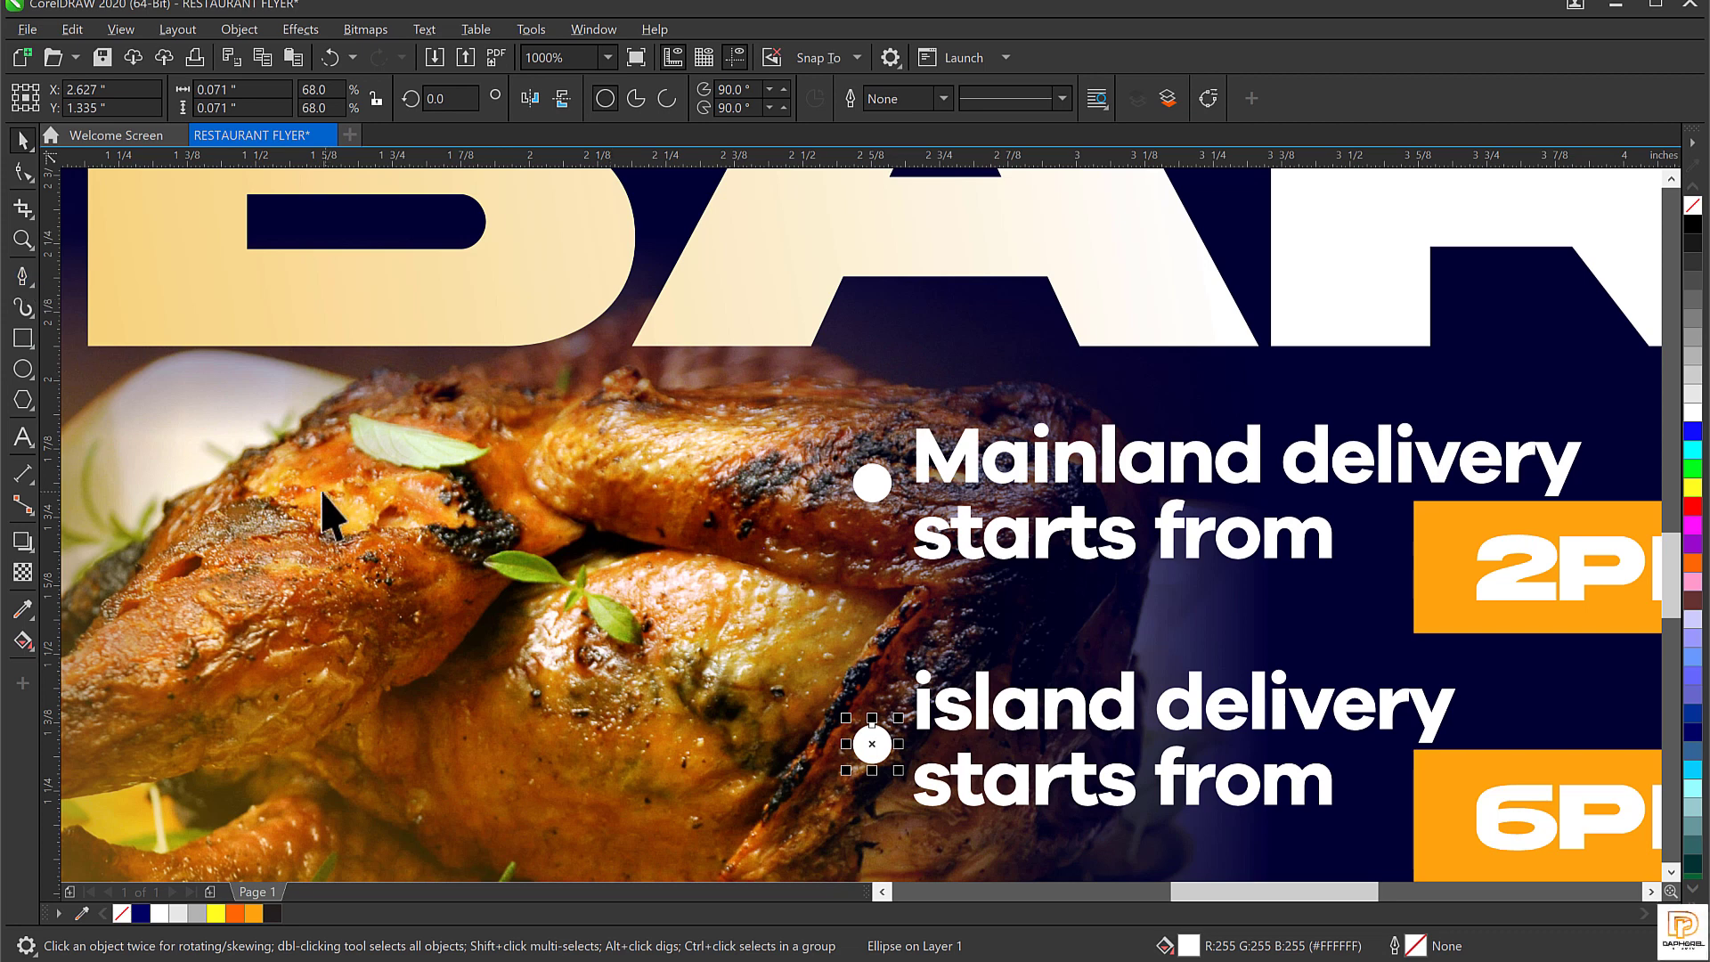
Draw an S-shaped B-Spline curve about 0.49 inches tall connecting the two white circles.
{"action": "left_click", "coordinate": [24, 275]}
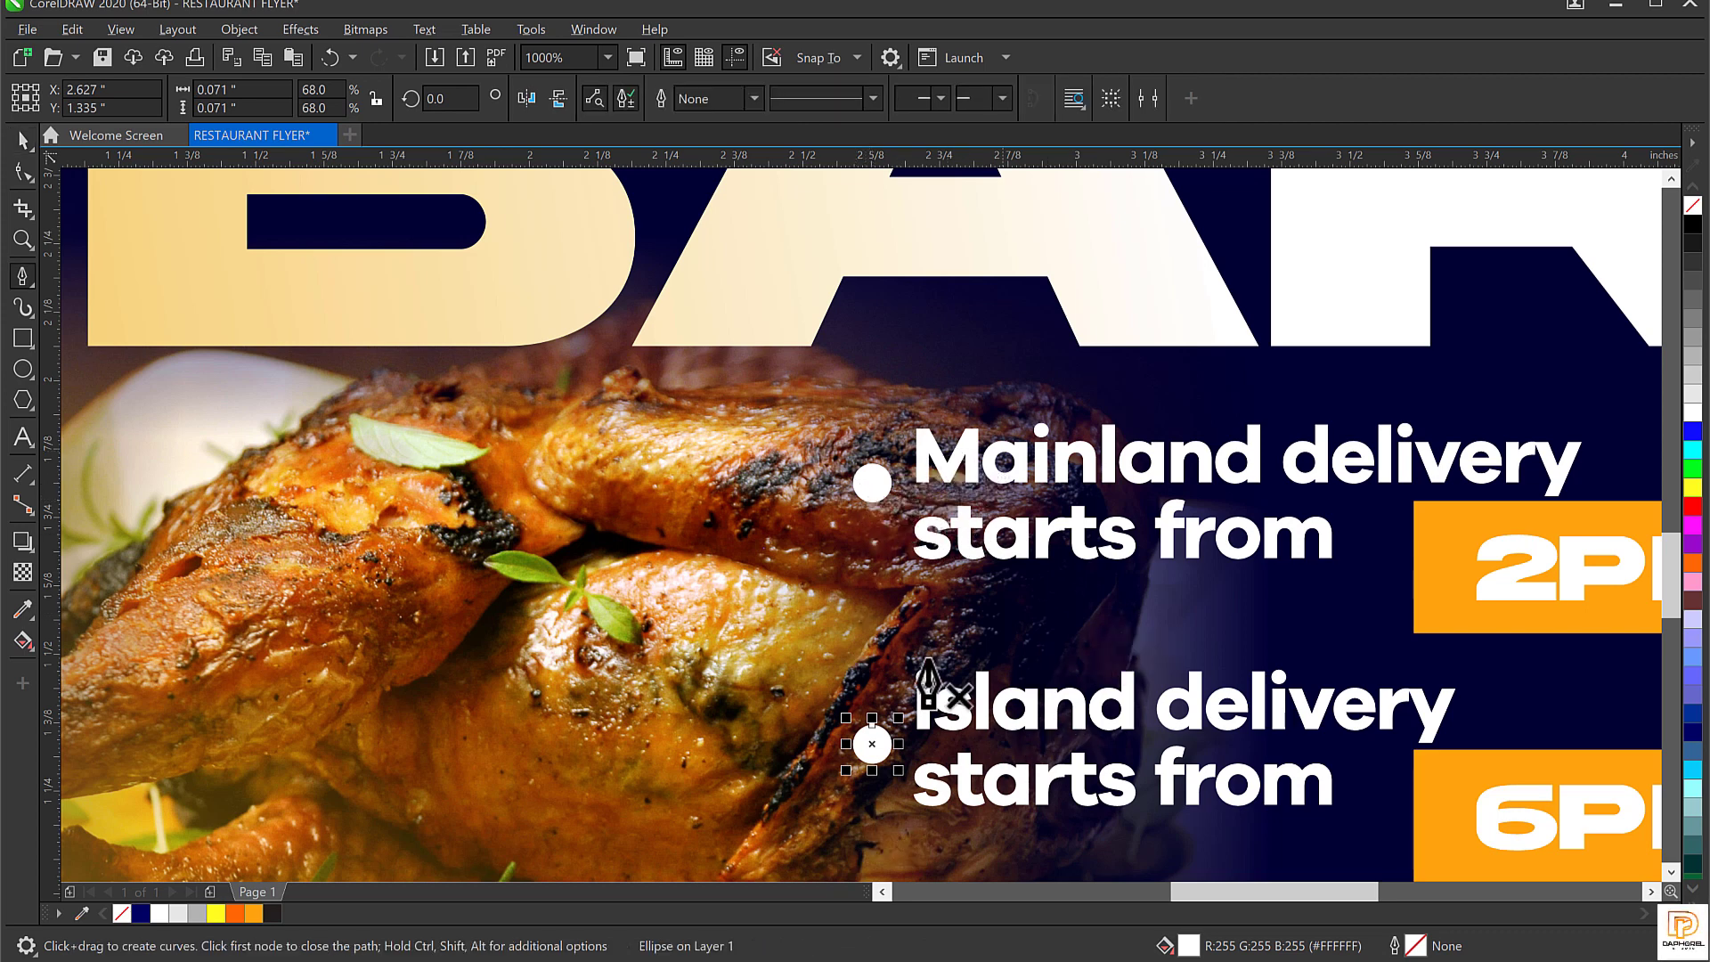
{"action": "left_click", "coordinate": [20, 276]}
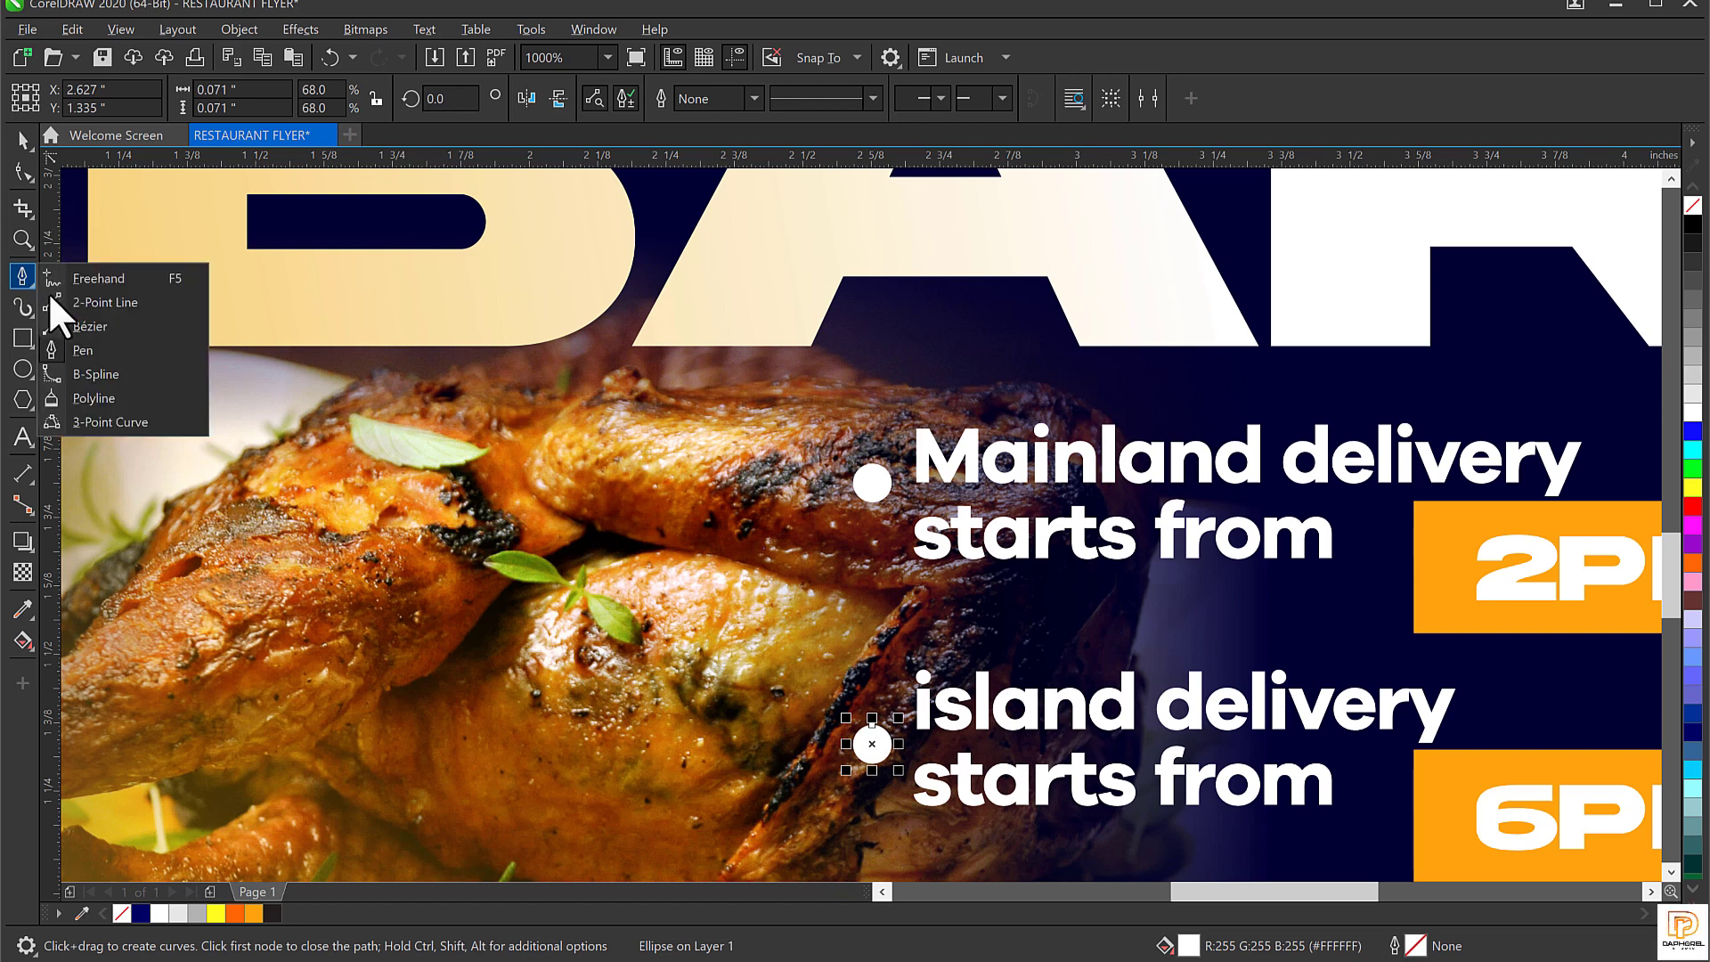
{"action": "left_click", "coordinate": [95, 374]}
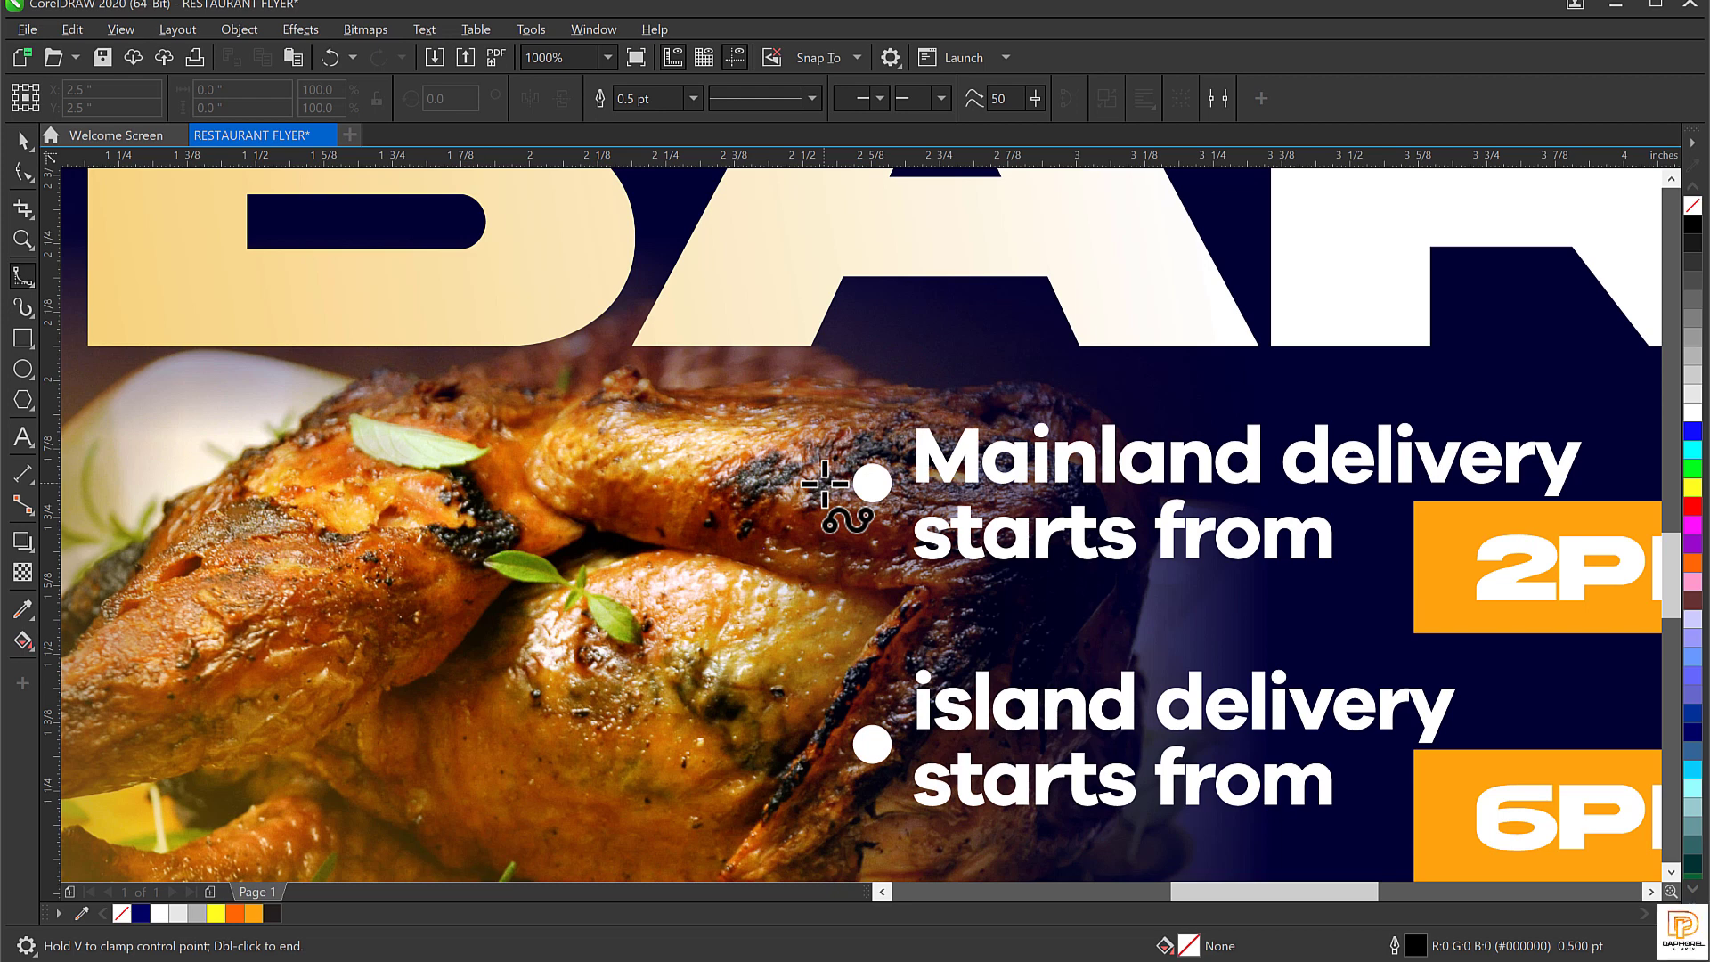
{"action": "left_click", "coordinate": [872, 481]}
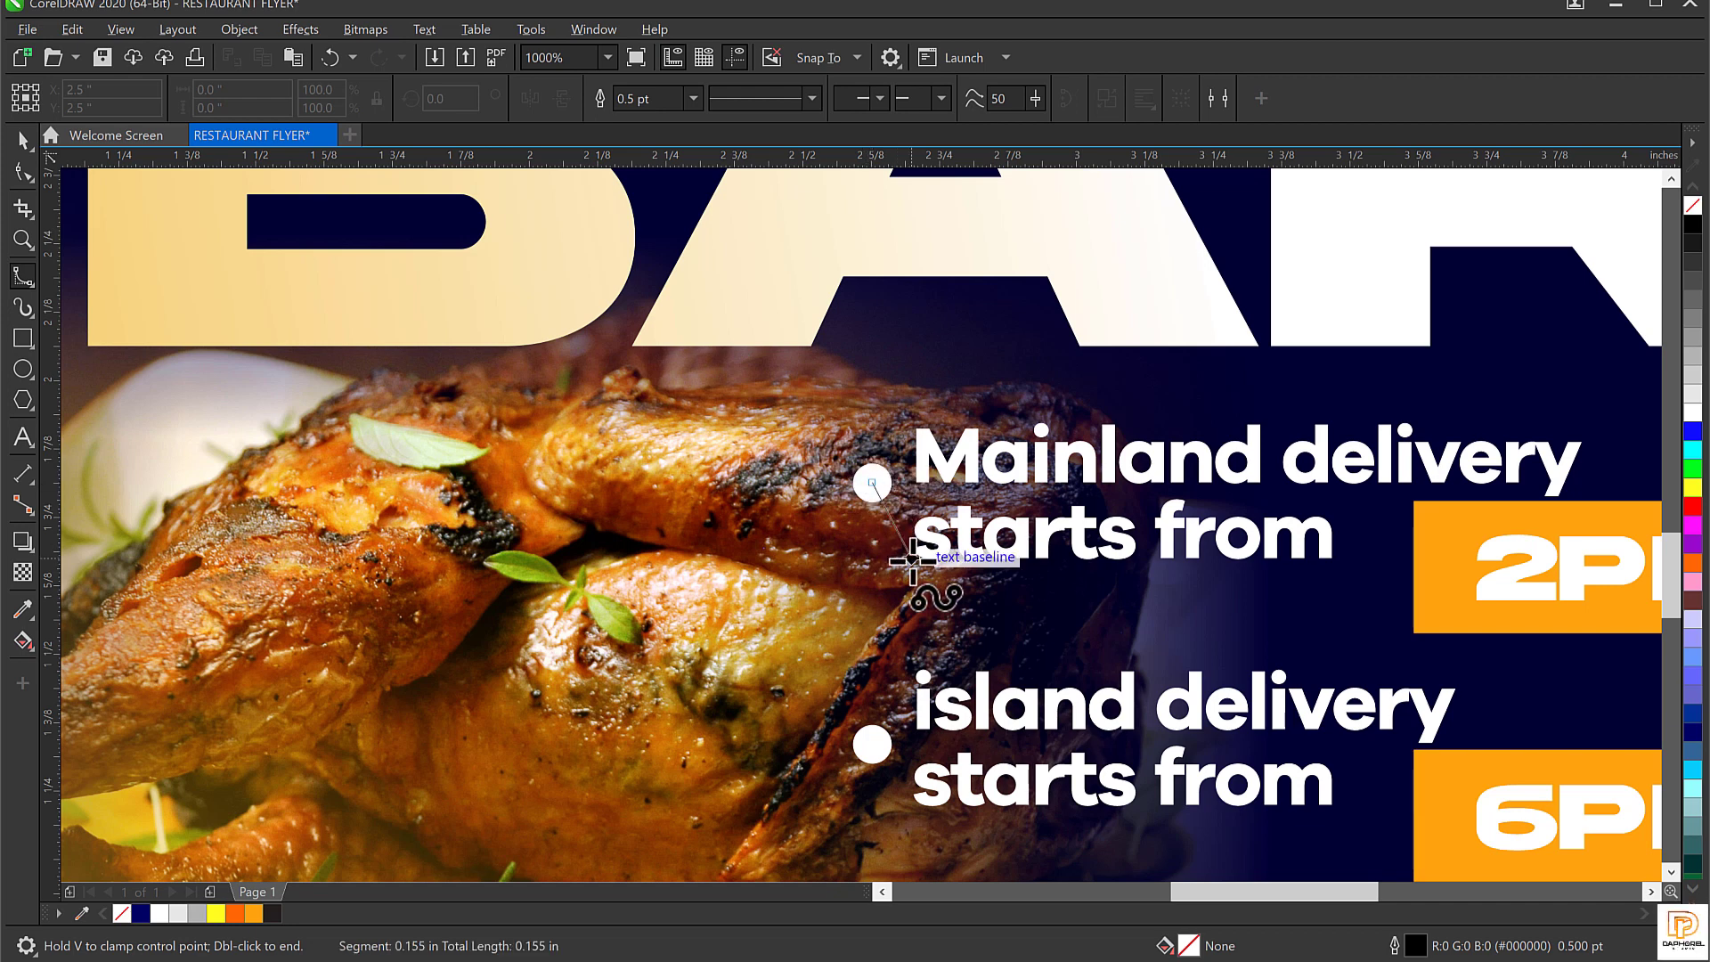
{"action": "left_click", "coordinate": [900, 589]}
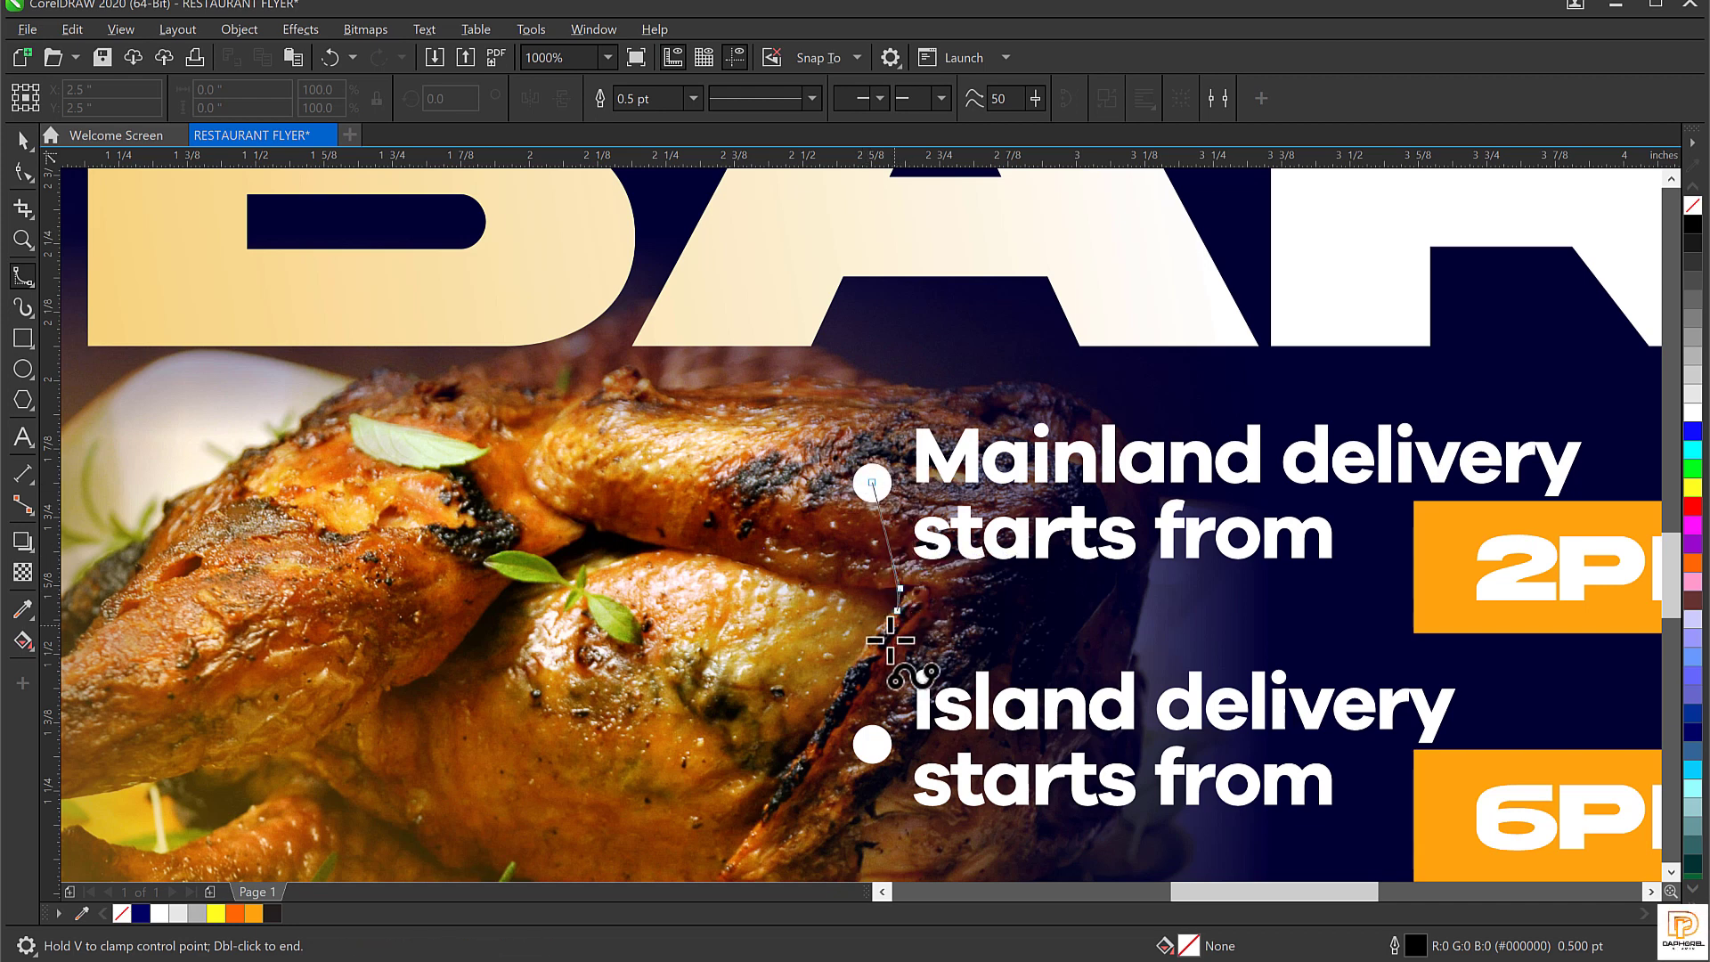
{"action": "left_click", "coordinate": [830, 686]}
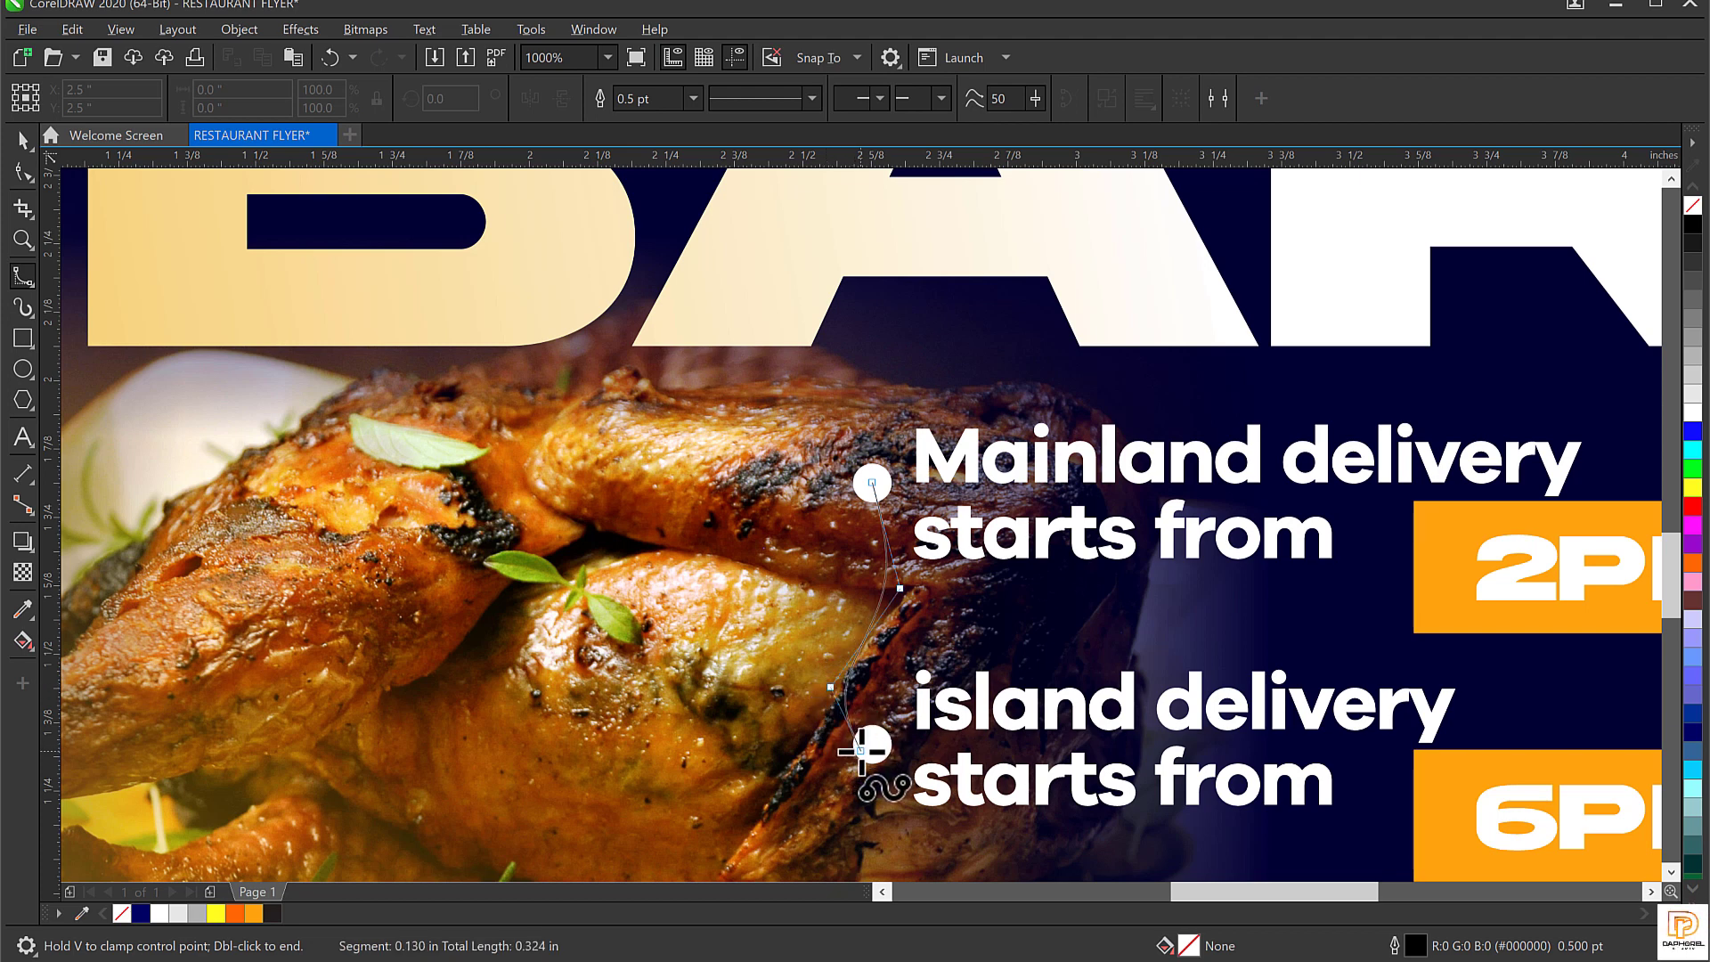
{"action": "double_click", "coordinate": [870, 748]}
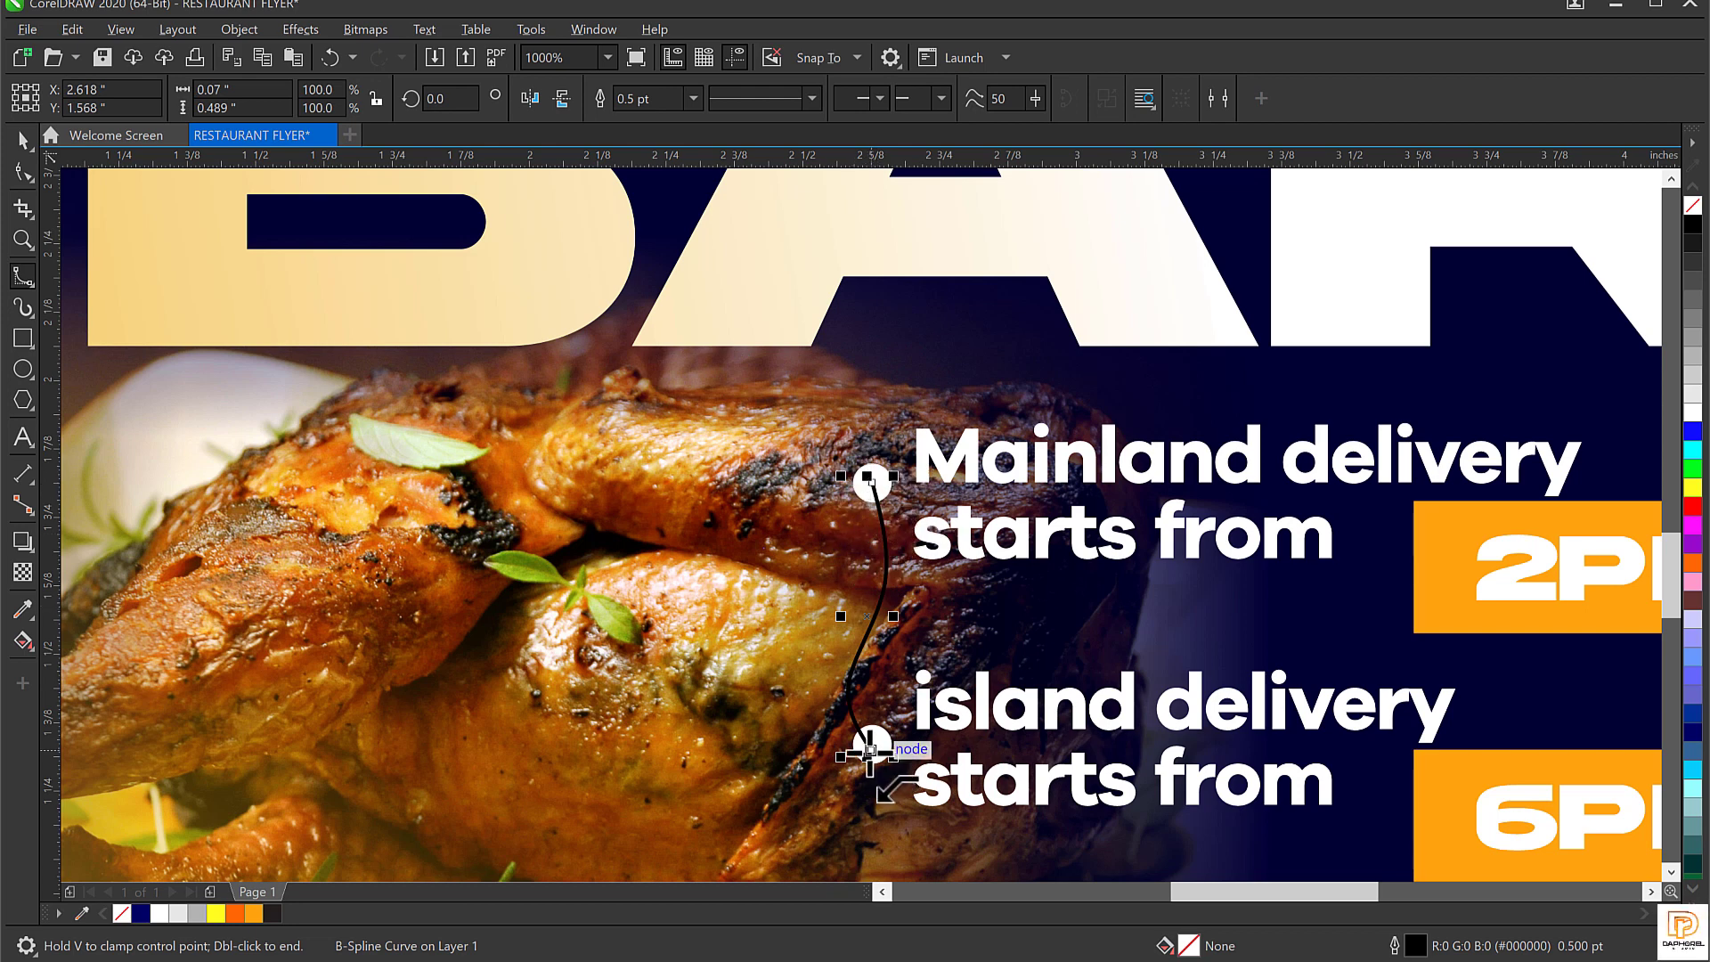
Give the connecting curve a 1.5 pt white outline and deselect it.
{"action": "left_click", "coordinate": [691, 94]}
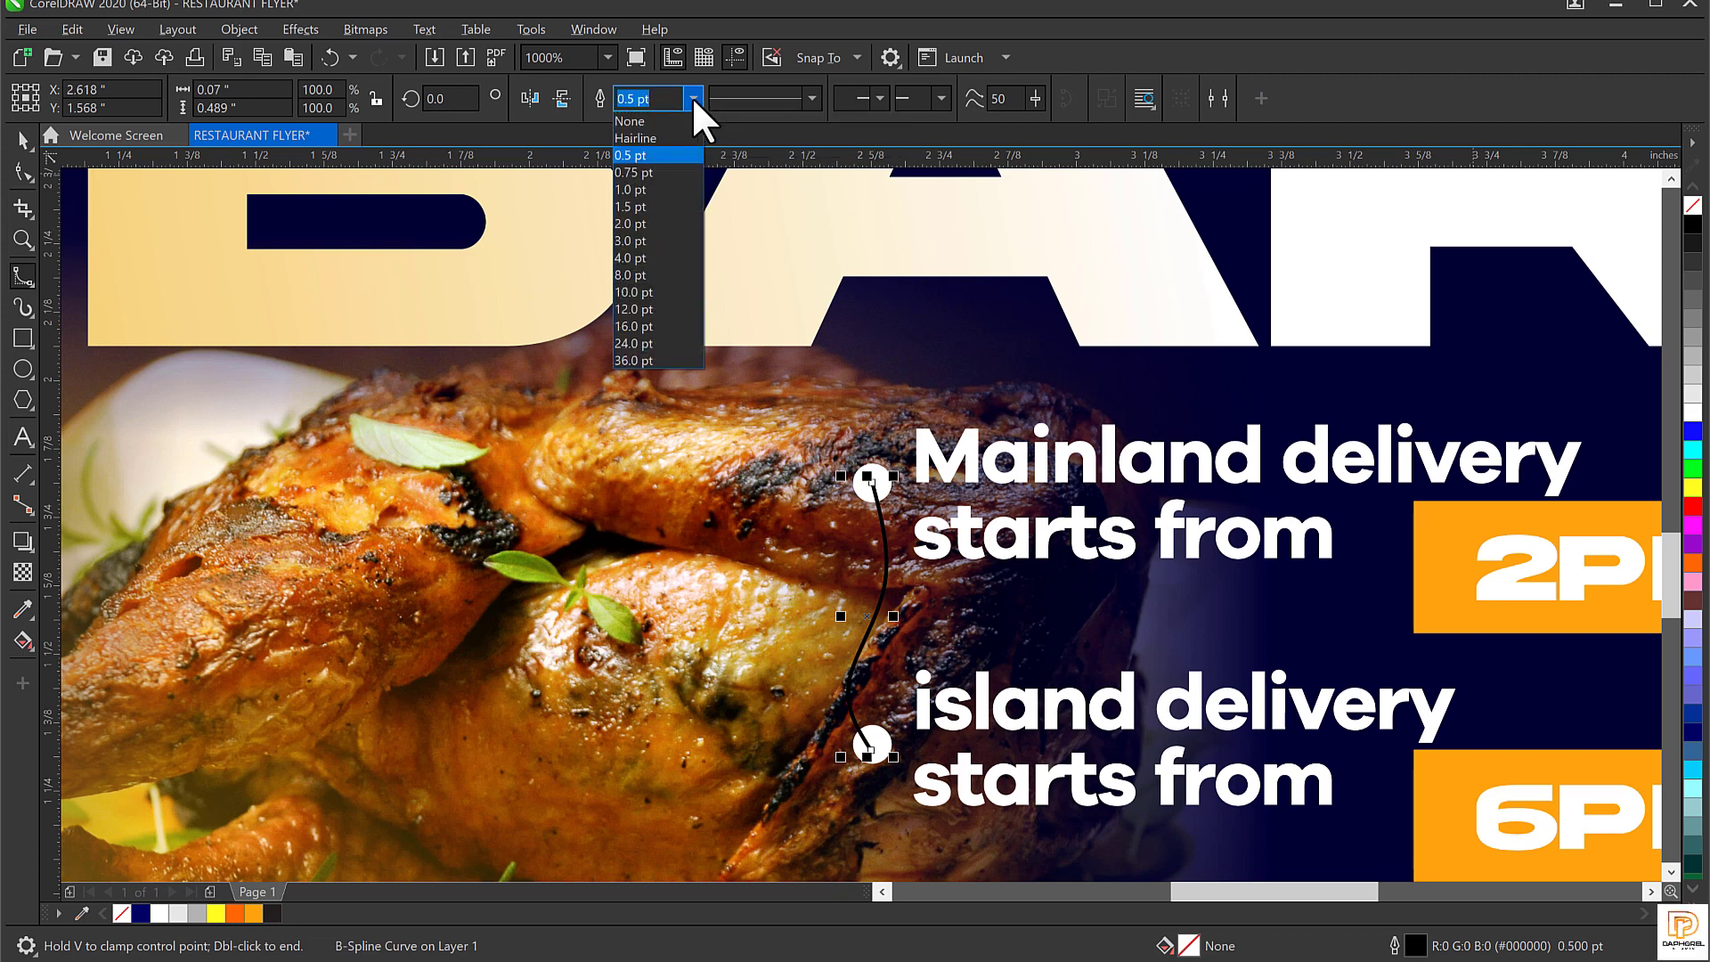
{"action": "left_click", "coordinate": [652, 237]}
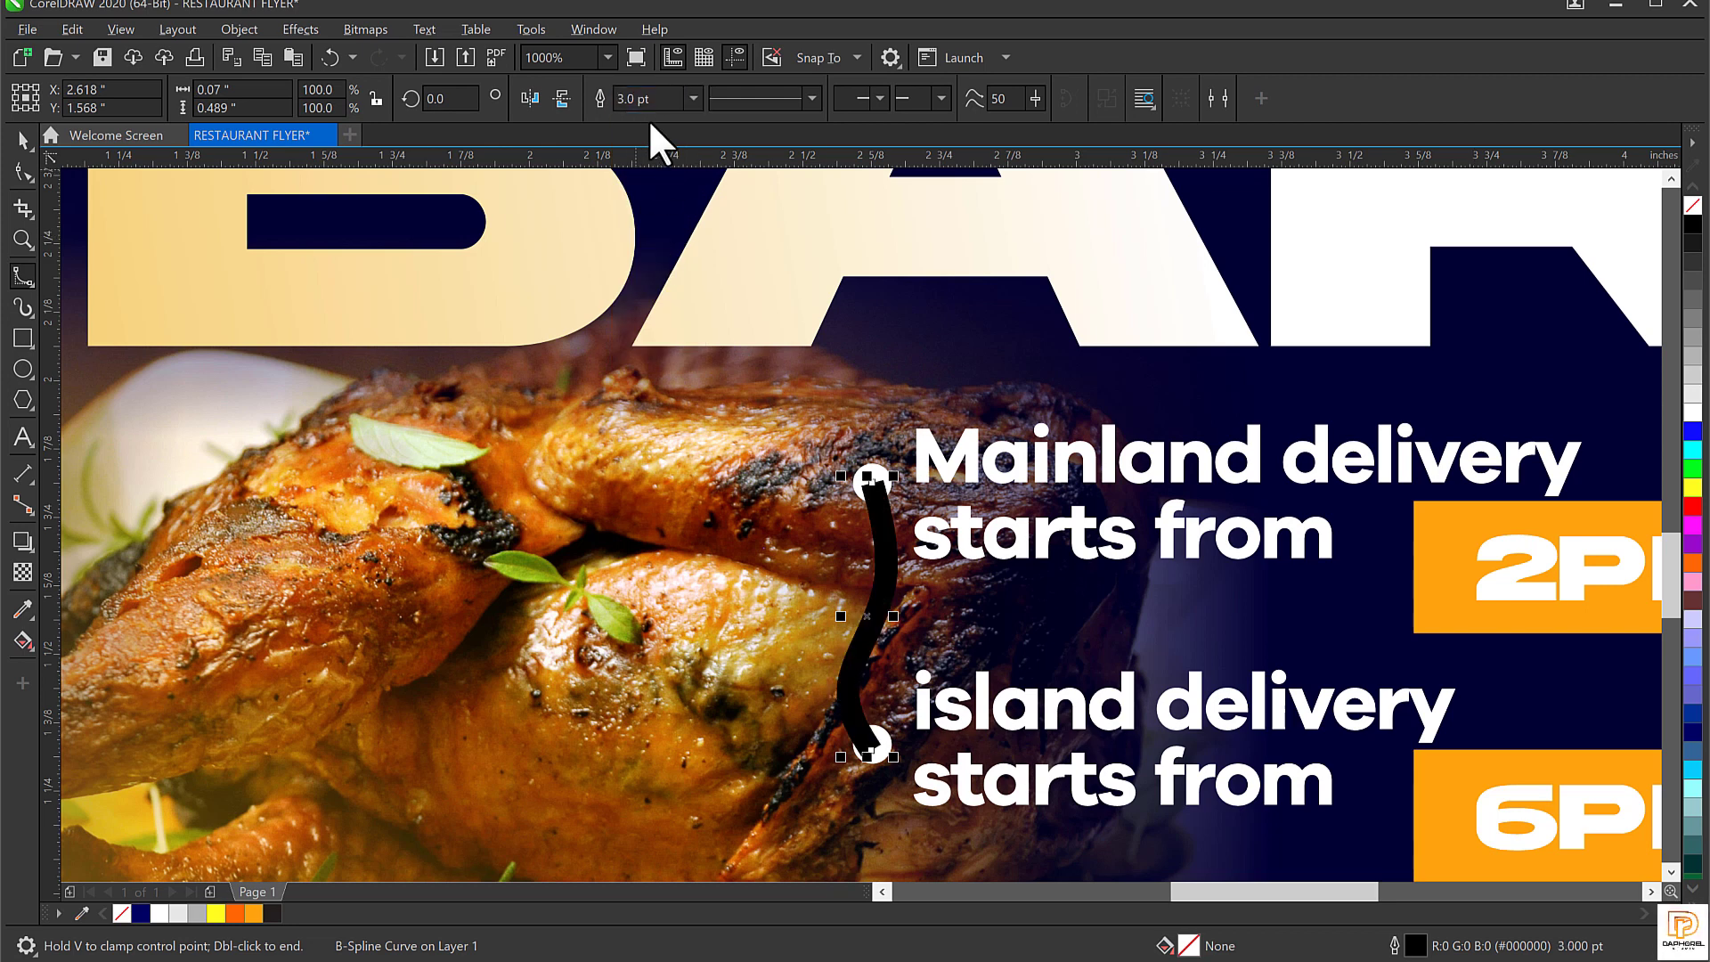
{"action": "left_click", "coordinate": [693, 99]}
{"action": "left_click", "coordinate": [632, 208]}
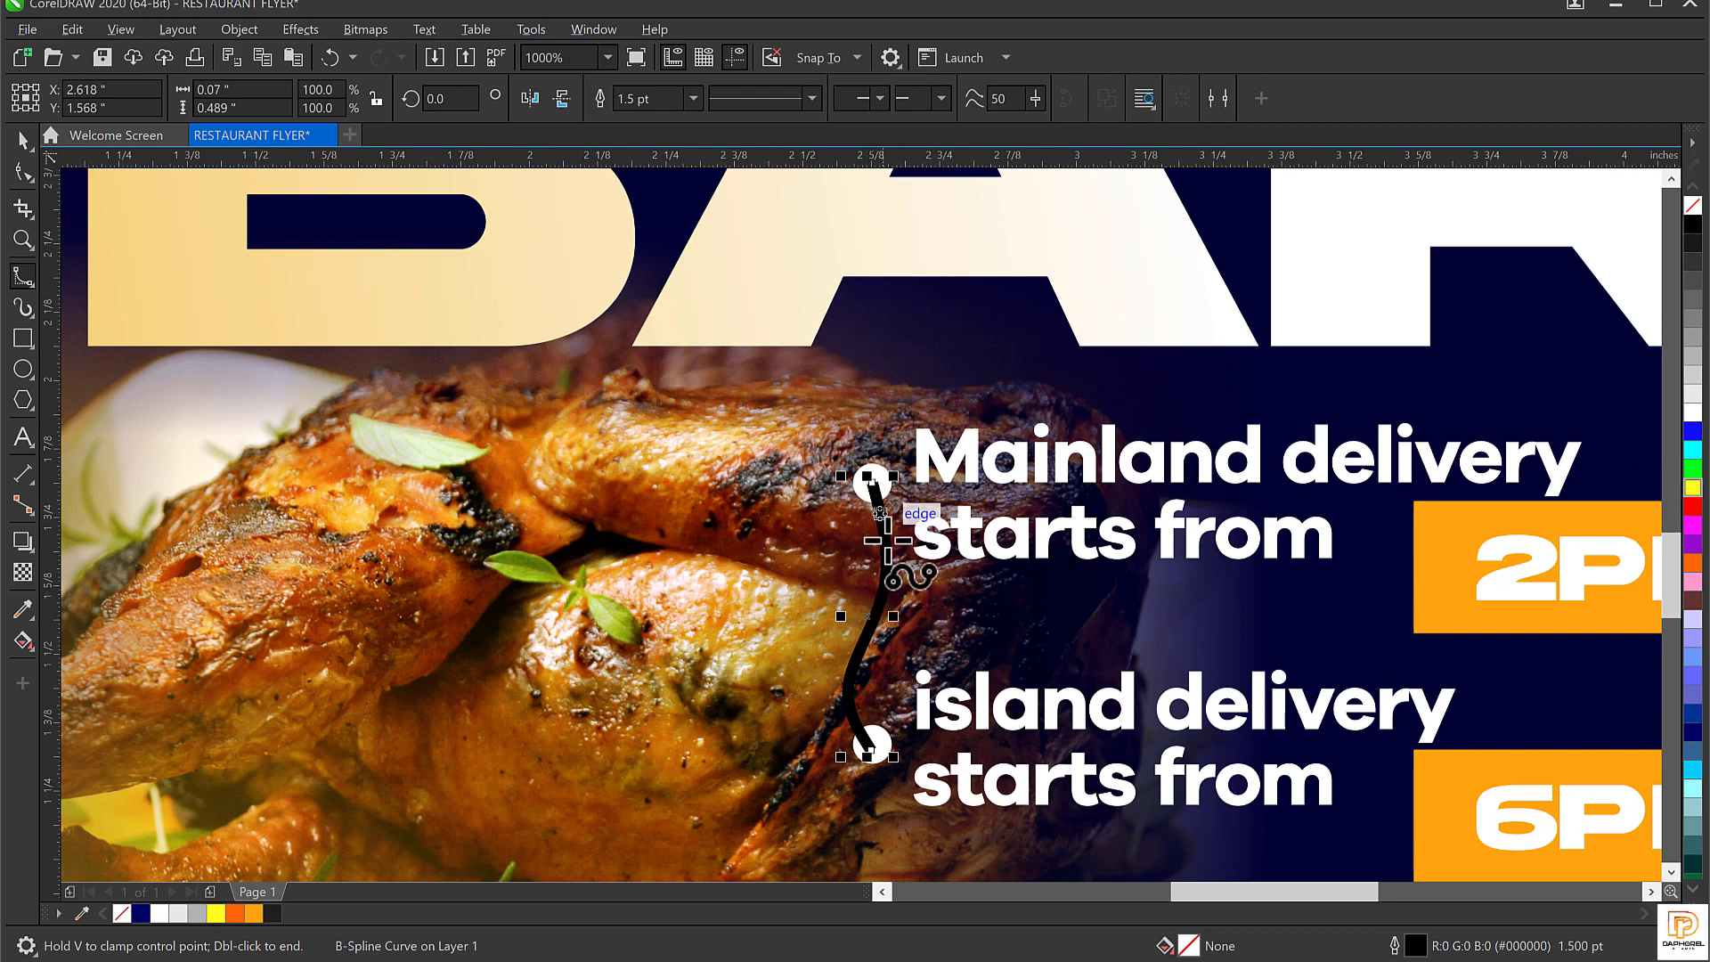
{"action": "right_click", "coordinate": [1692, 412]}
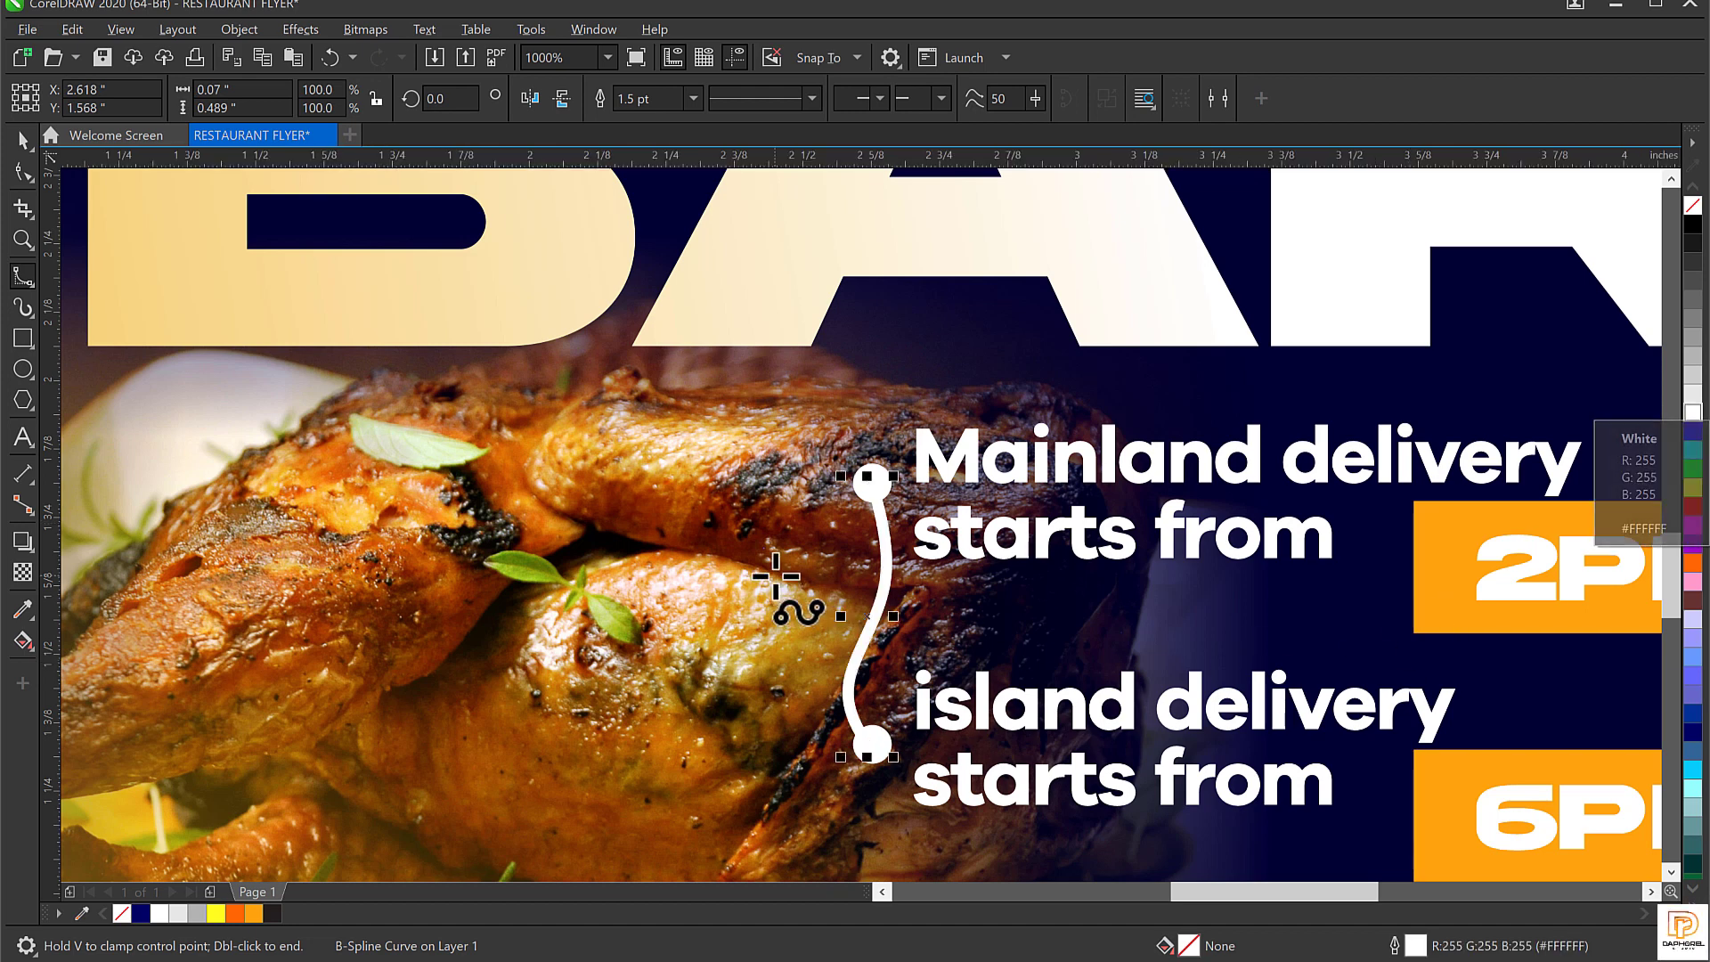
{"action": "key", "text": "space"}
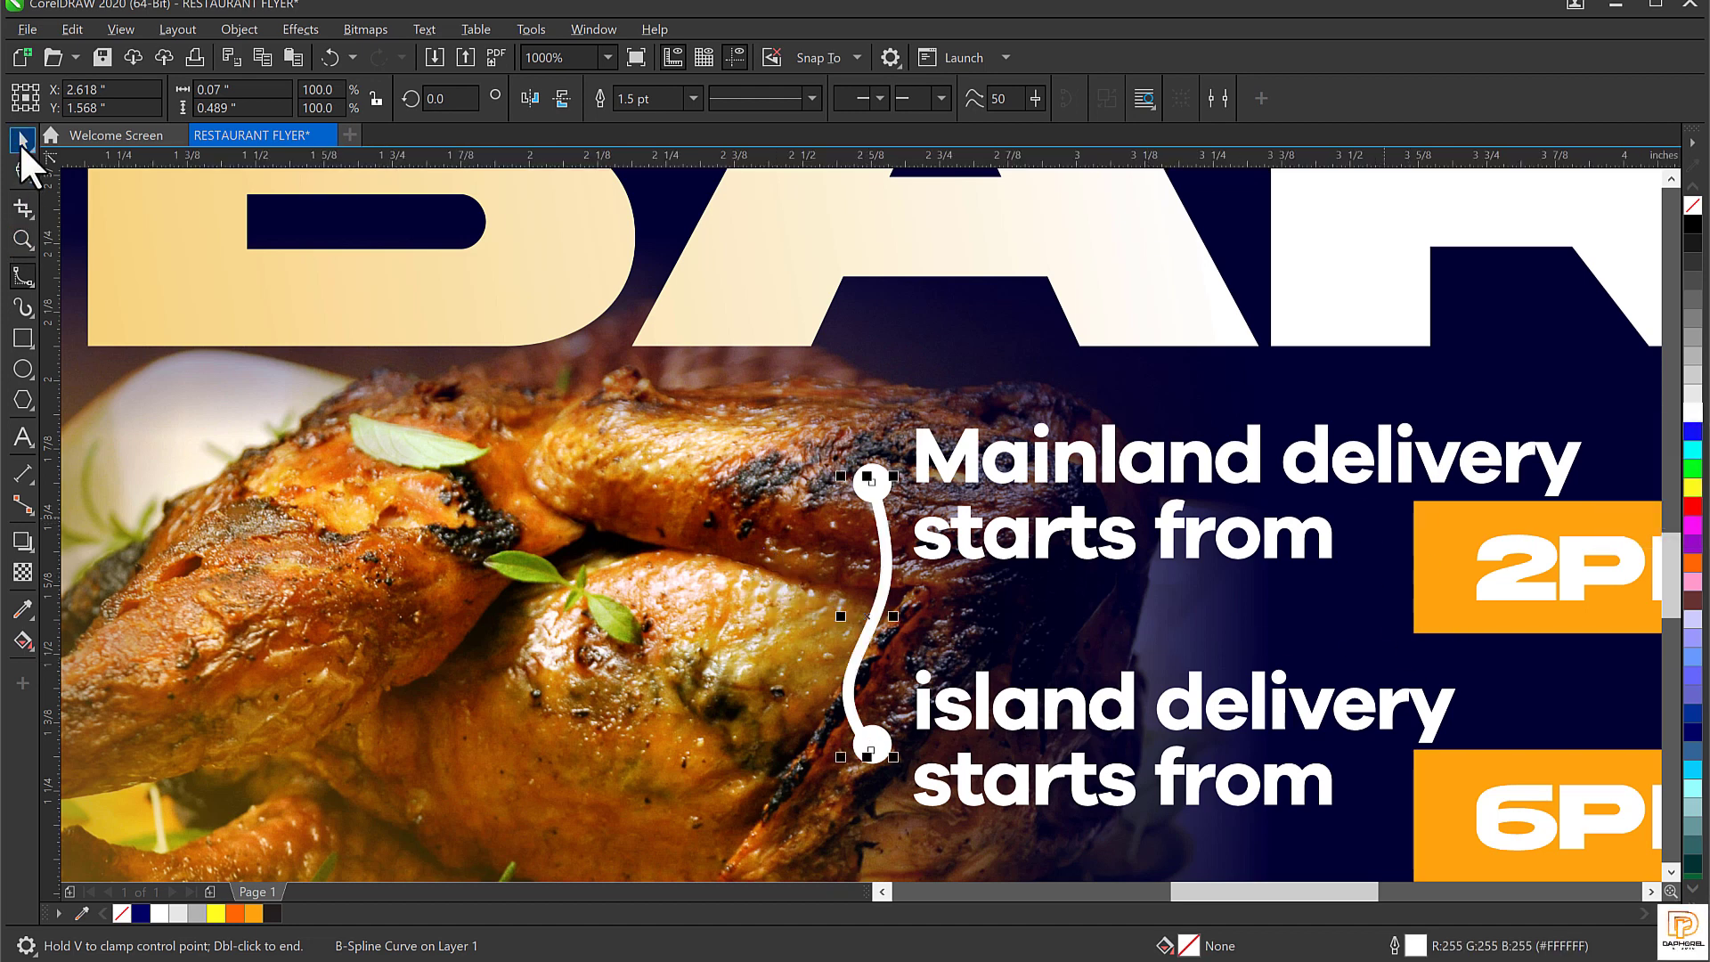
{"action": "scroll", "coordinate": [792, 543], "scroll_direction": "down", "scroll_amount": 2}
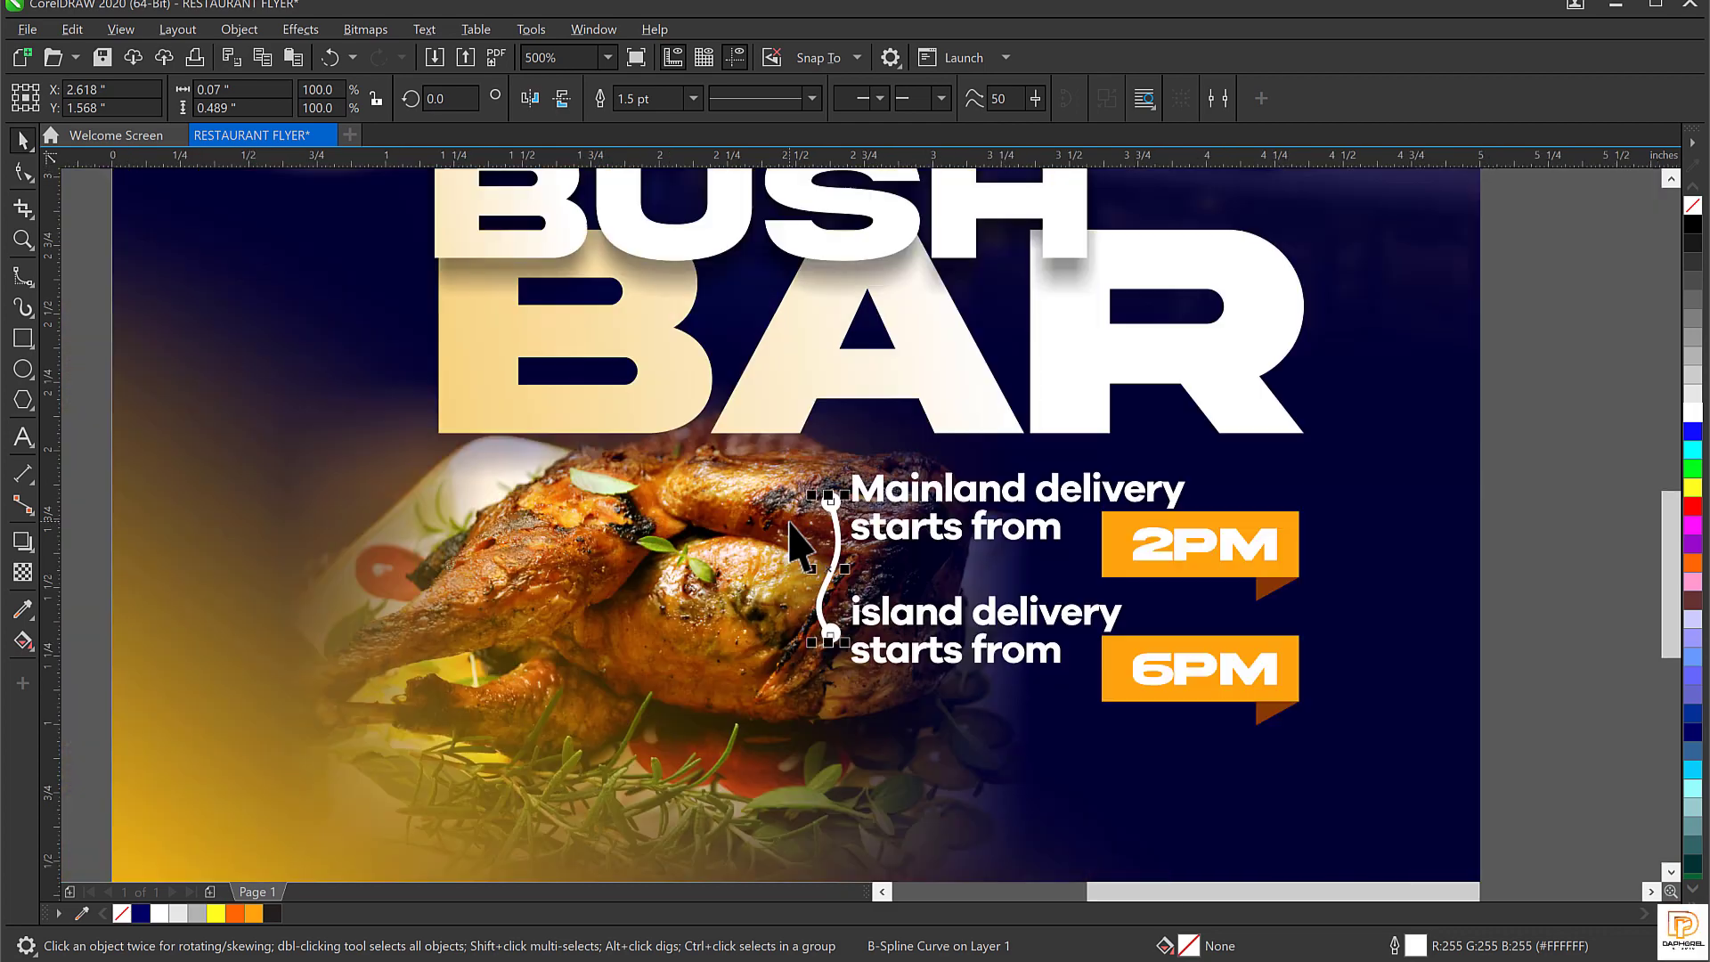
{"action": "left_click", "coordinate": [1634, 387]}
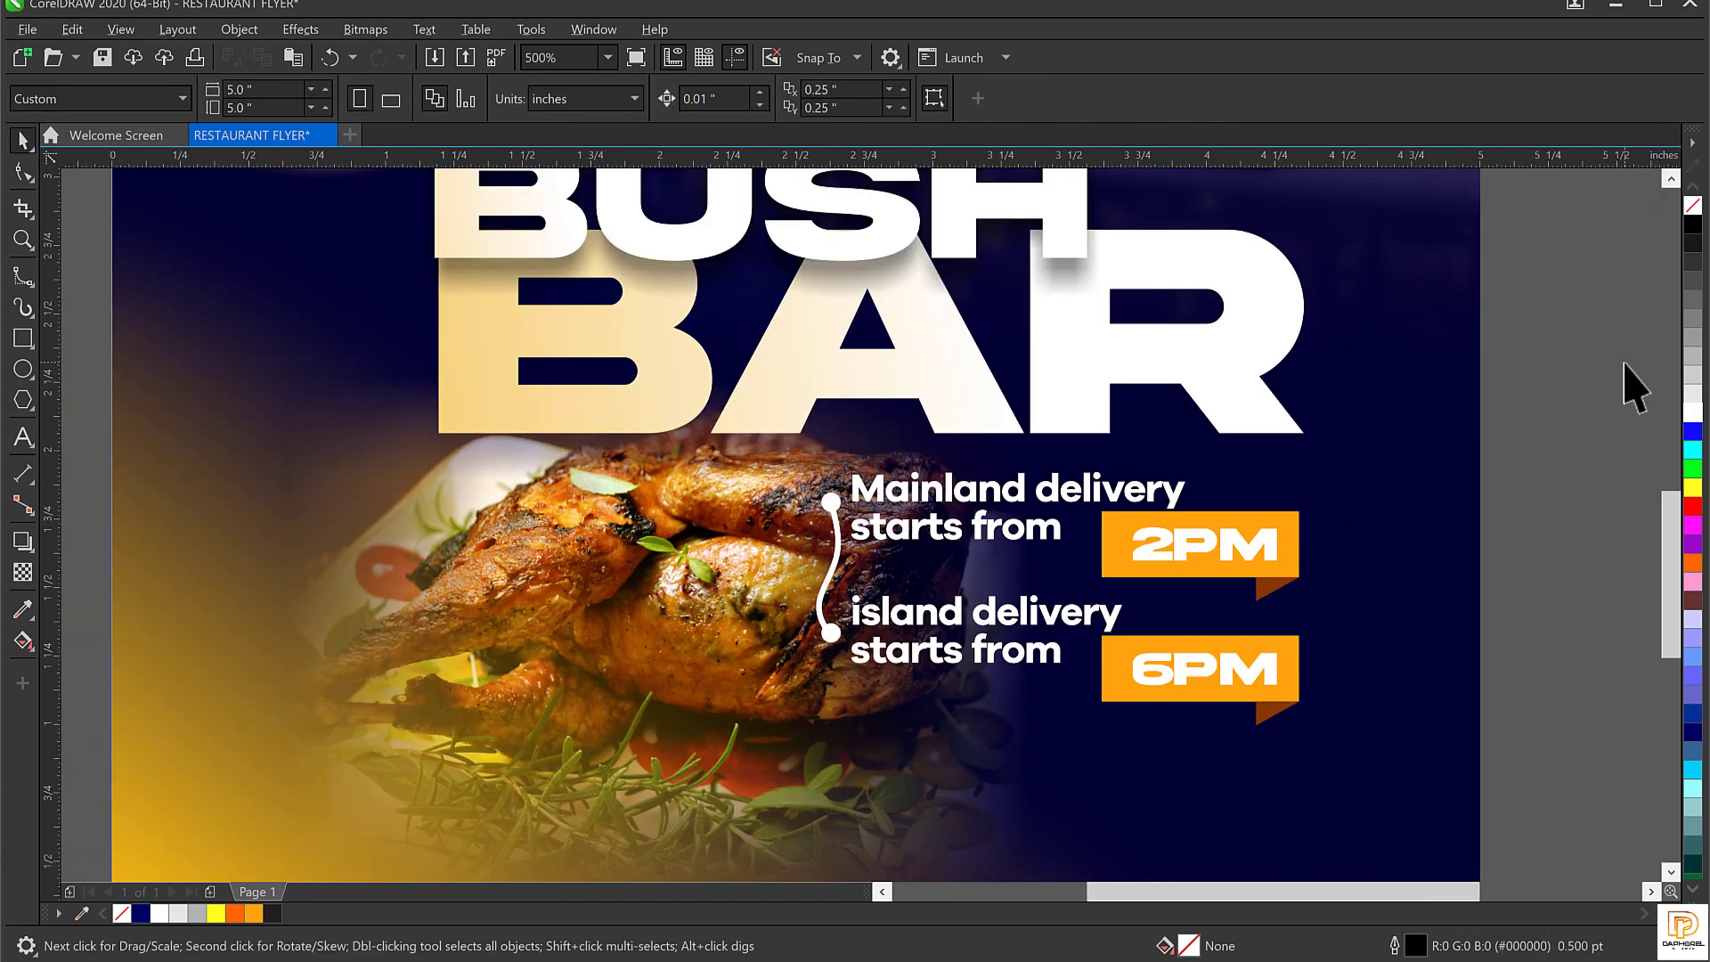
Add the artistic text "Contact us" on the empty area left of the flyer.
{"action": "scroll", "coordinate": [1514, 420], "scroll_direction": "down", "scroll_amount": 2}
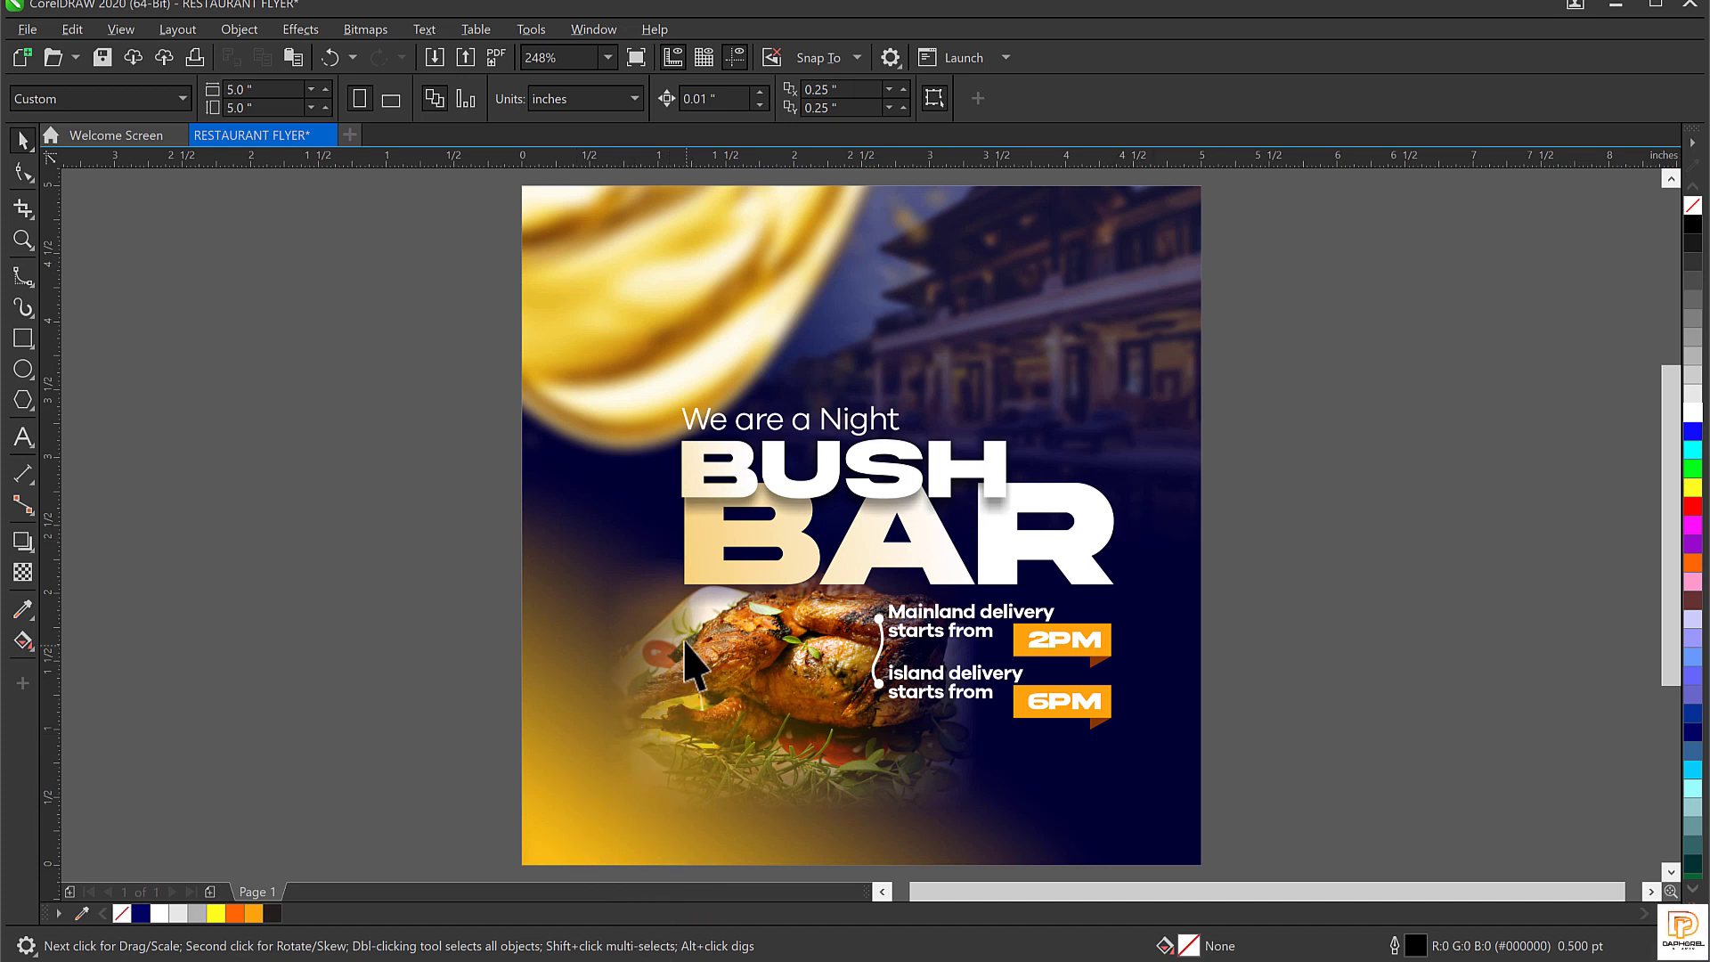
{"action": "left_click", "coordinate": [23, 437]}
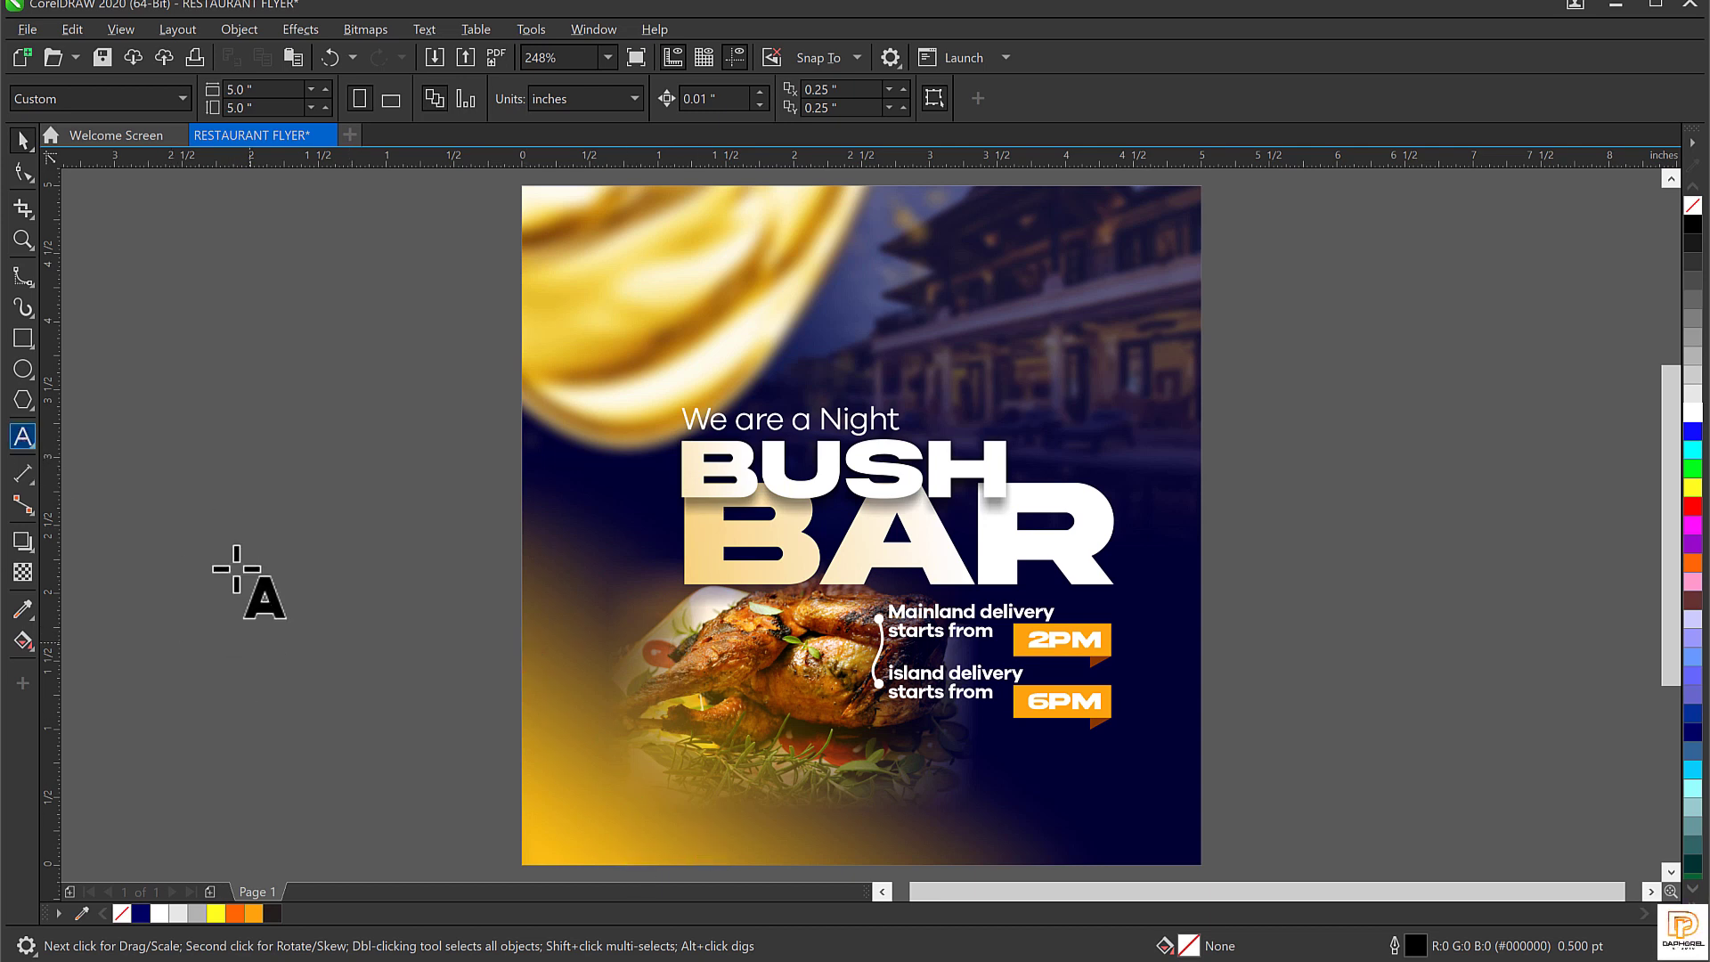
{"action": "left_click", "coordinate": [316, 609]}
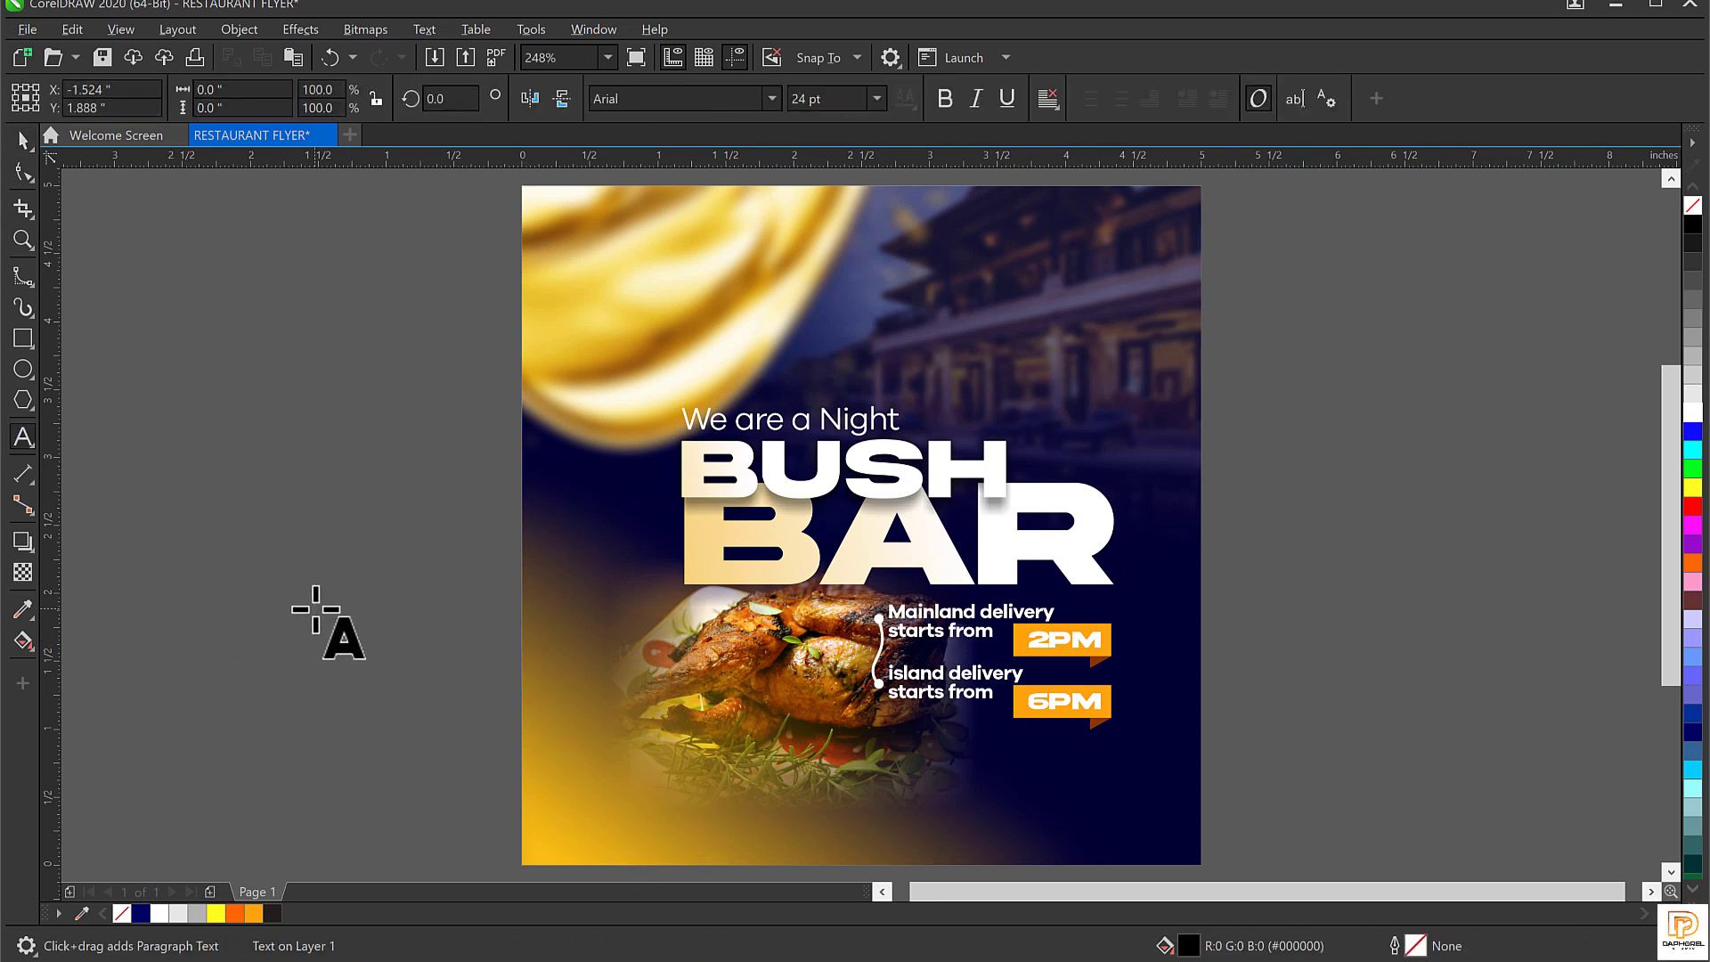
{"action": "type", "text": "Contact us"}
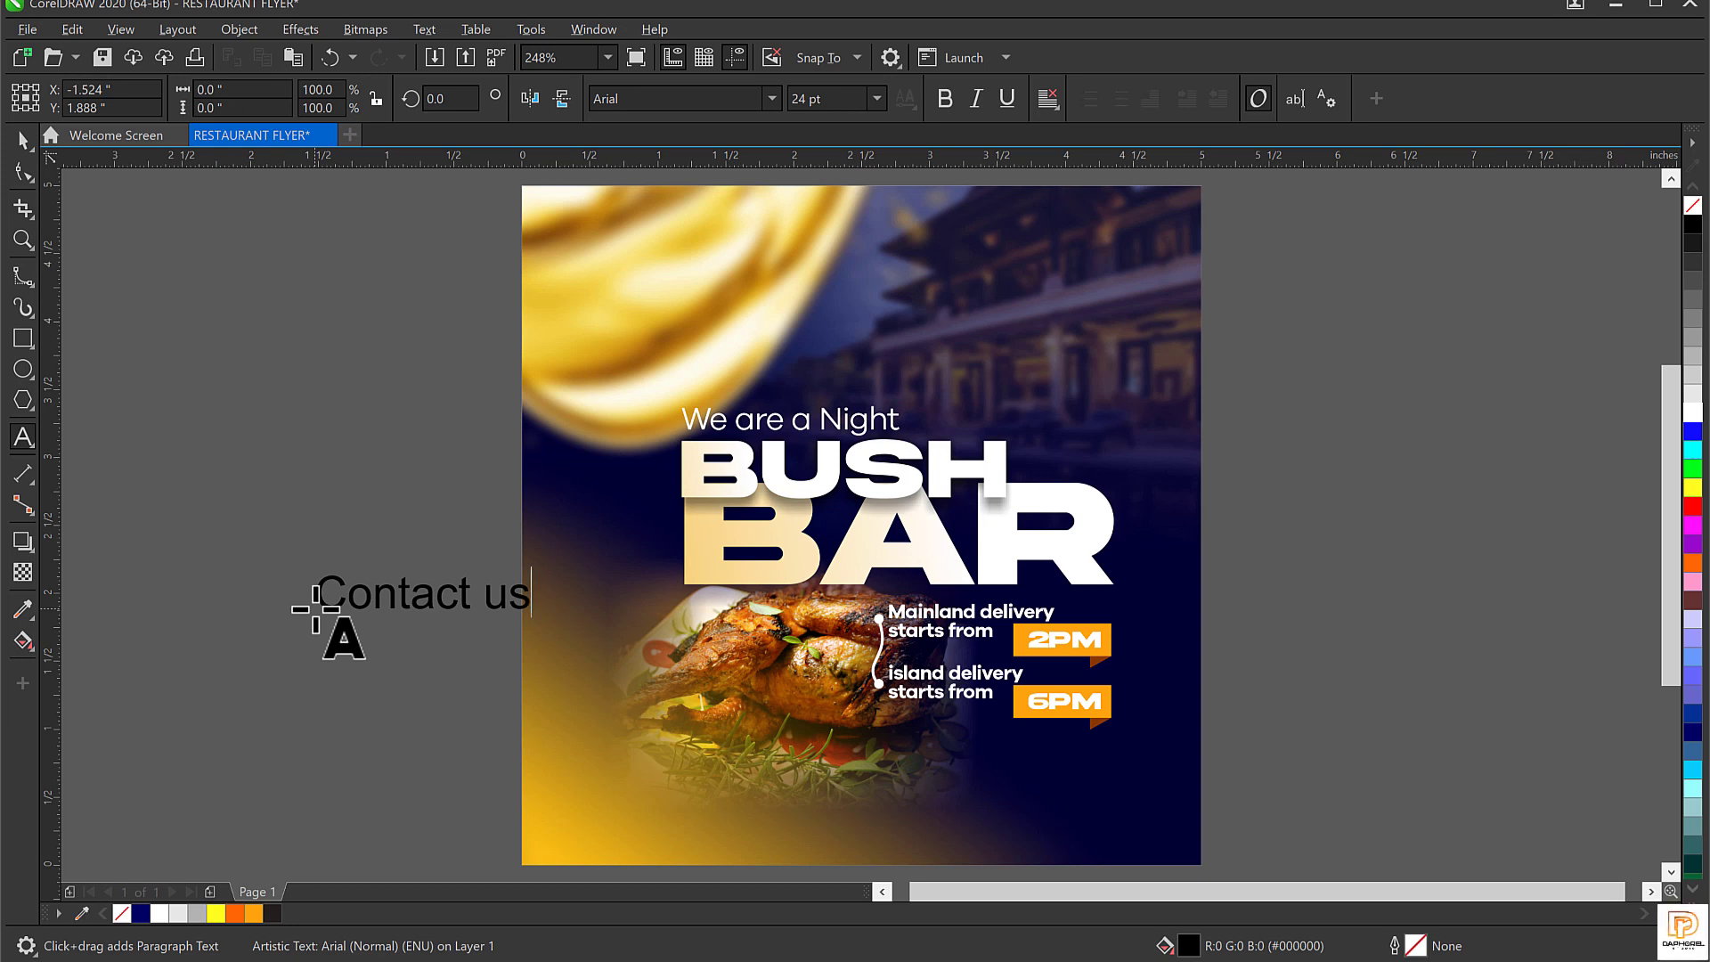
{"action": "key", "text": "ctrl+space"}
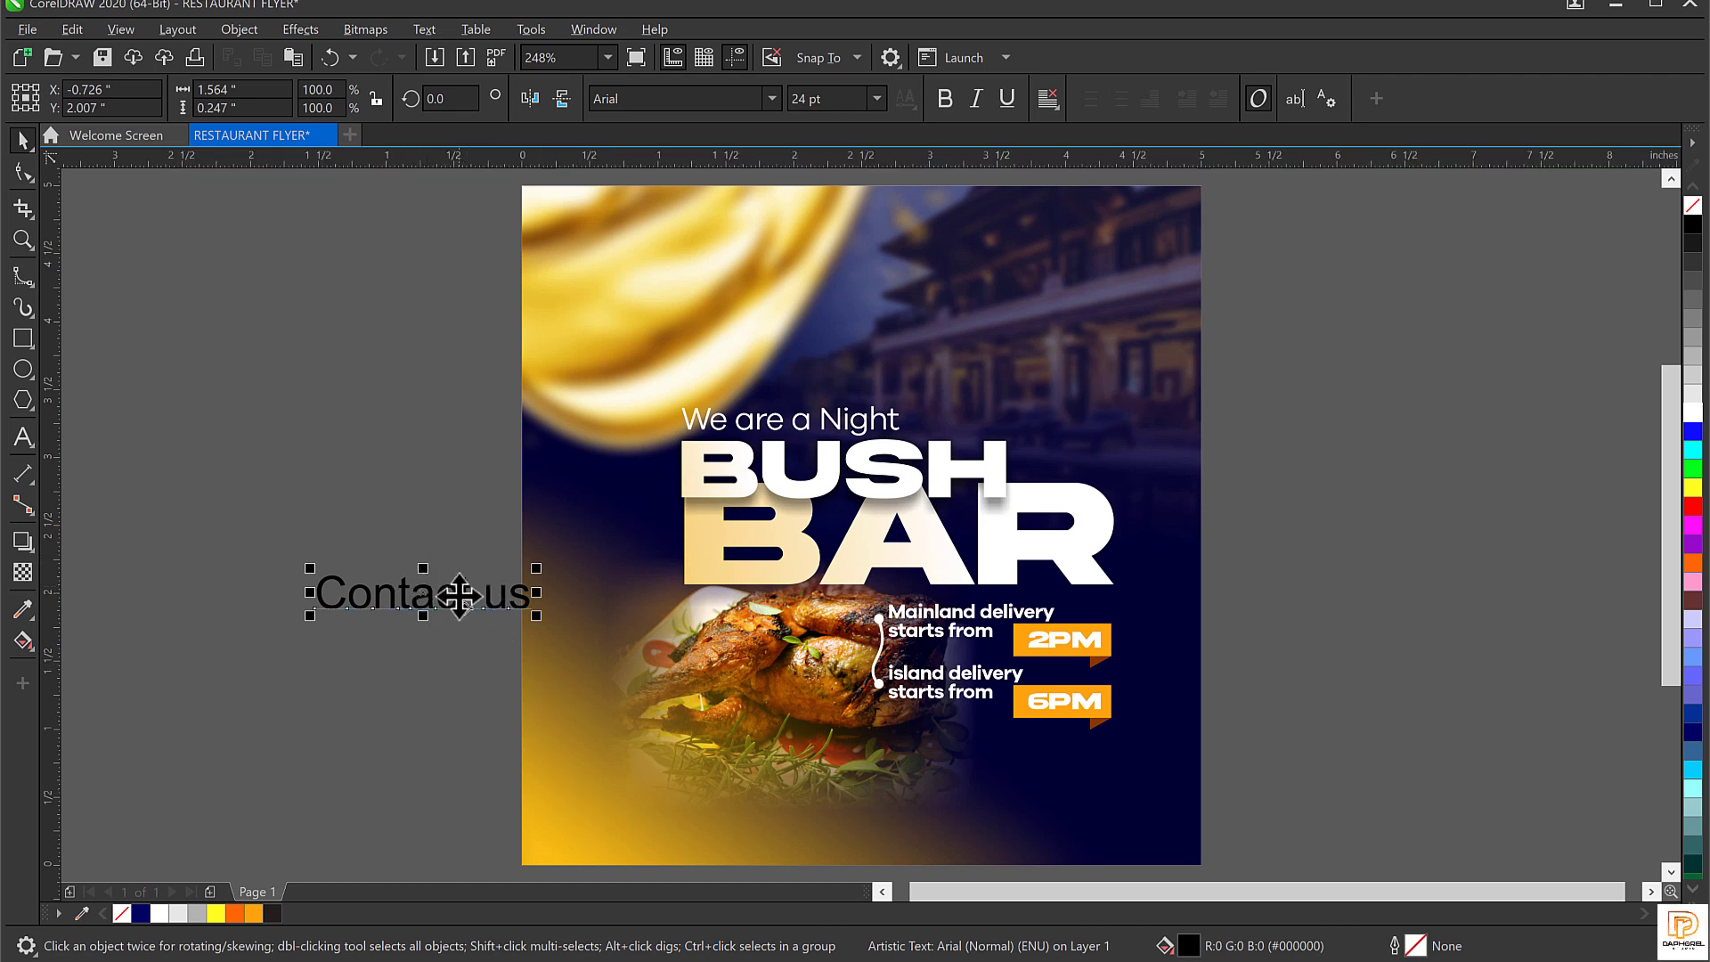
Add a phone number line and a "WhatsApp:" line below "Contact us", copying the phone number in after "WhatsApp:".
{"action": "double_click", "coordinate": [528, 604]}
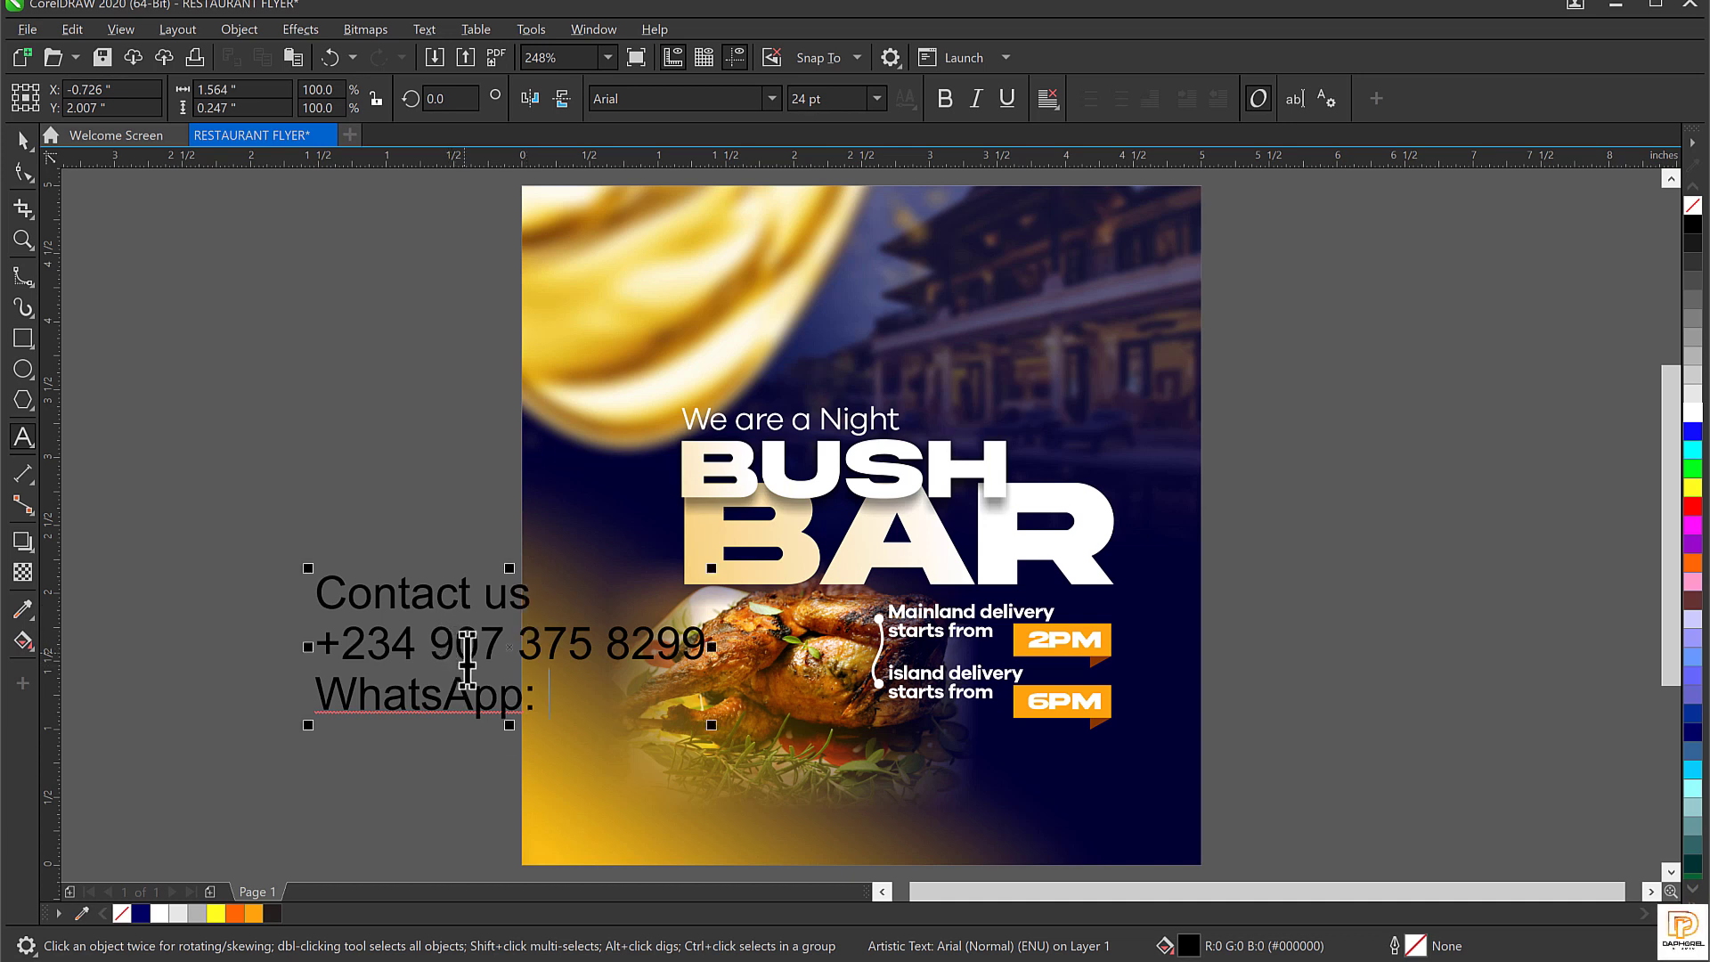
{"action": "left_click_drag", "start_coordinate": [327, 643], "coordinate": [723, 668]}
{"action": "key", "text": "ctrl+c"}
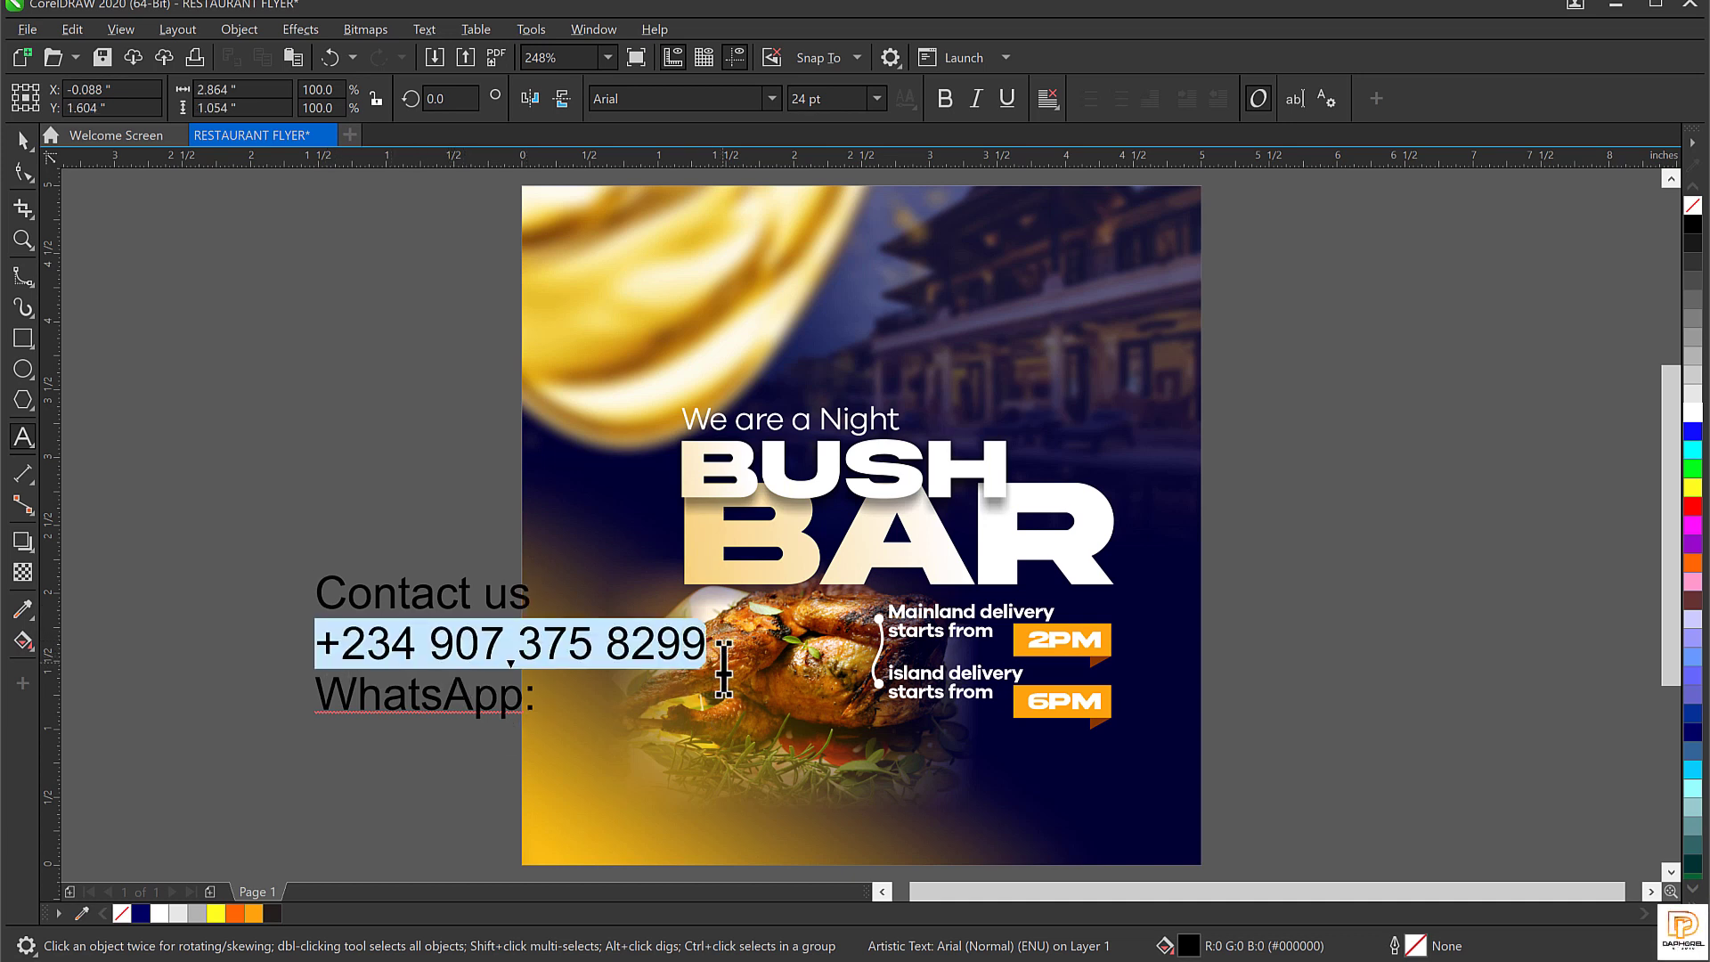
{"action": "left_click", "coordinate": [537, 699]}
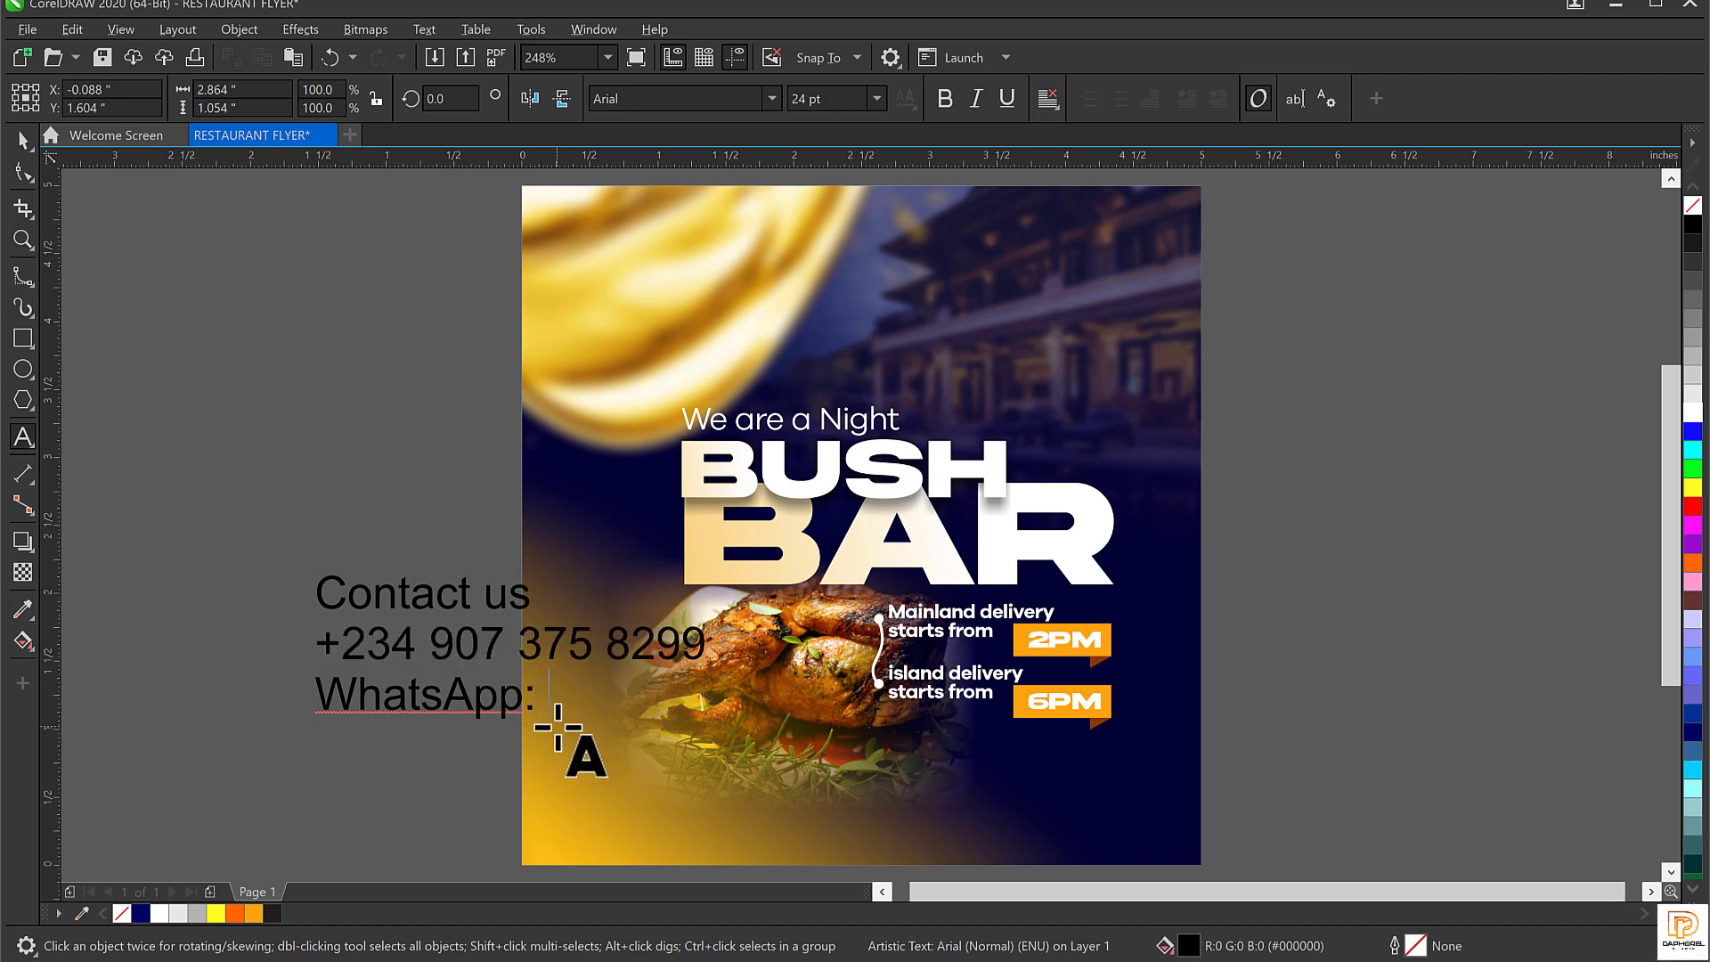
{"action": "key", "text": "ctrl+v"}
{"action": "key", "text": "ctrl+space"}
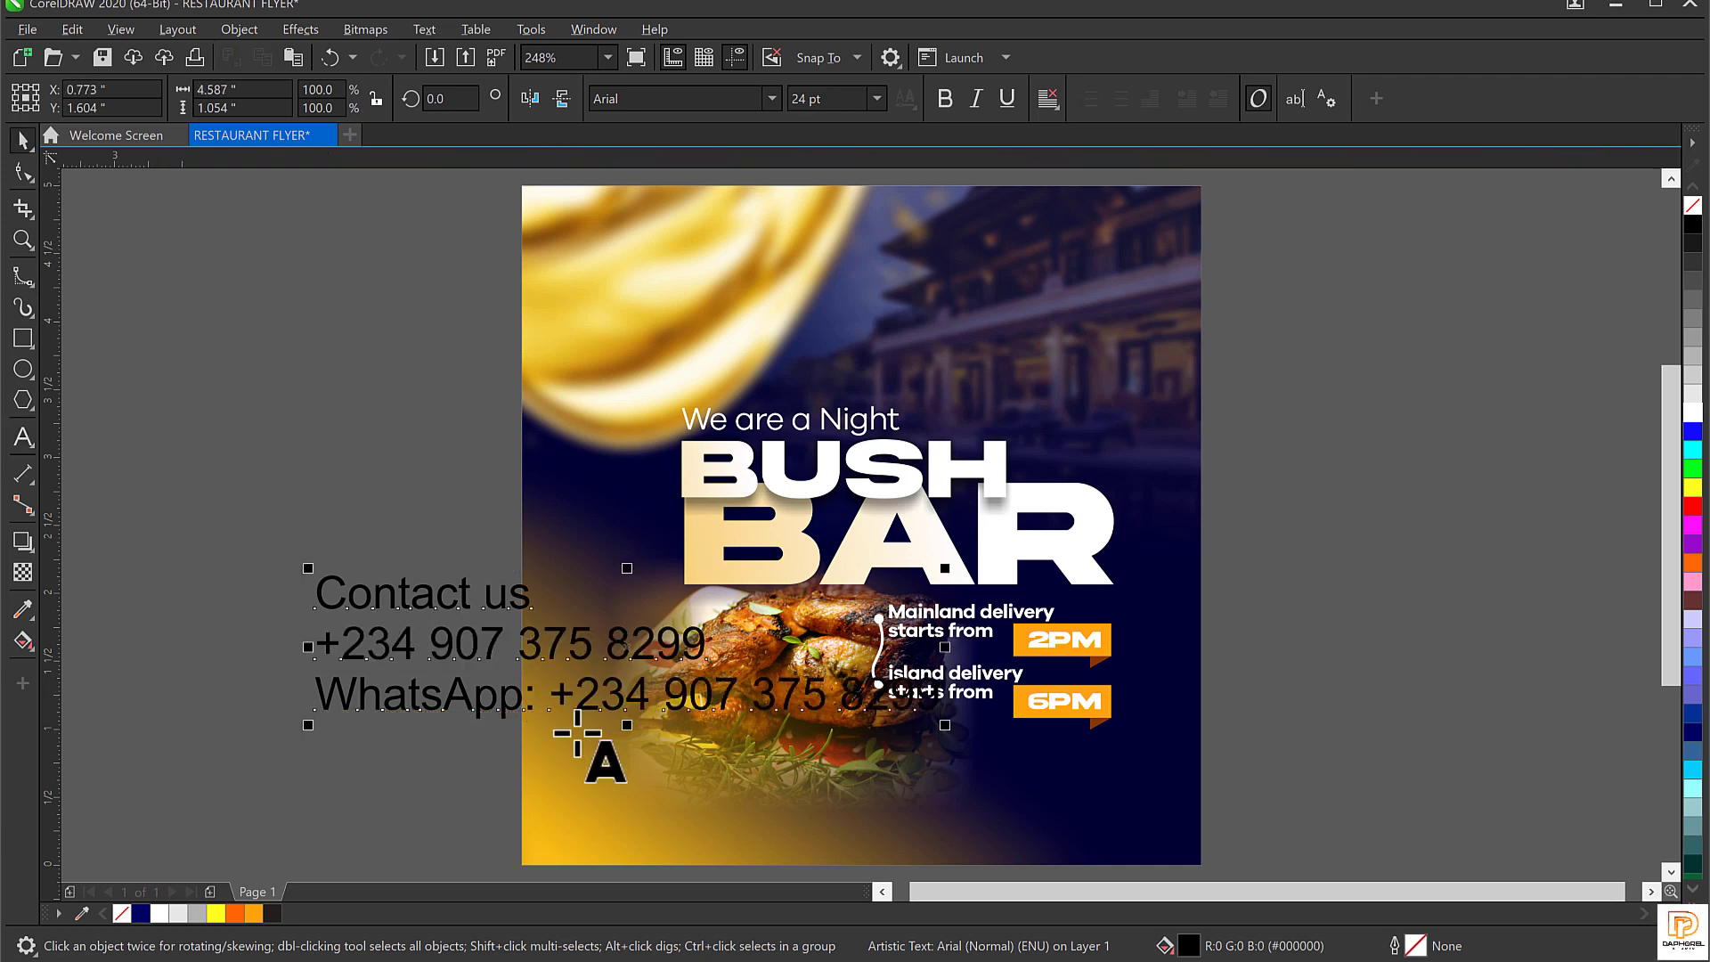
{"action": "double_click", "coordinate": [940, 711]}
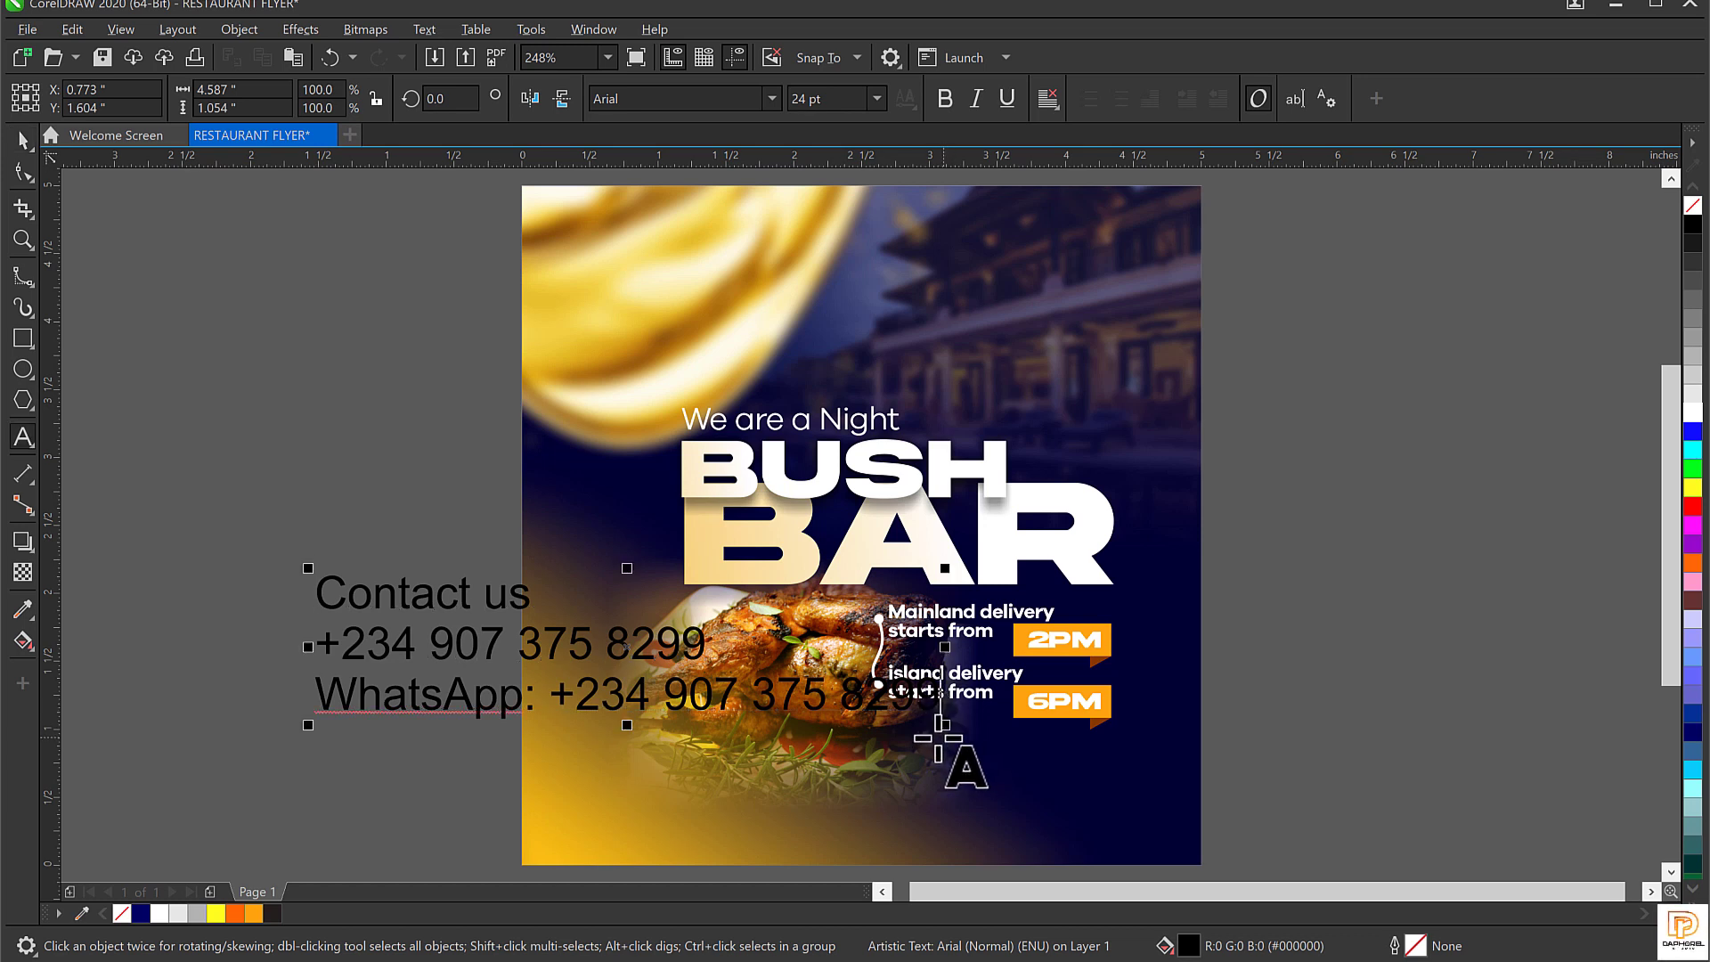
{"action": "key", "text": "Return"}
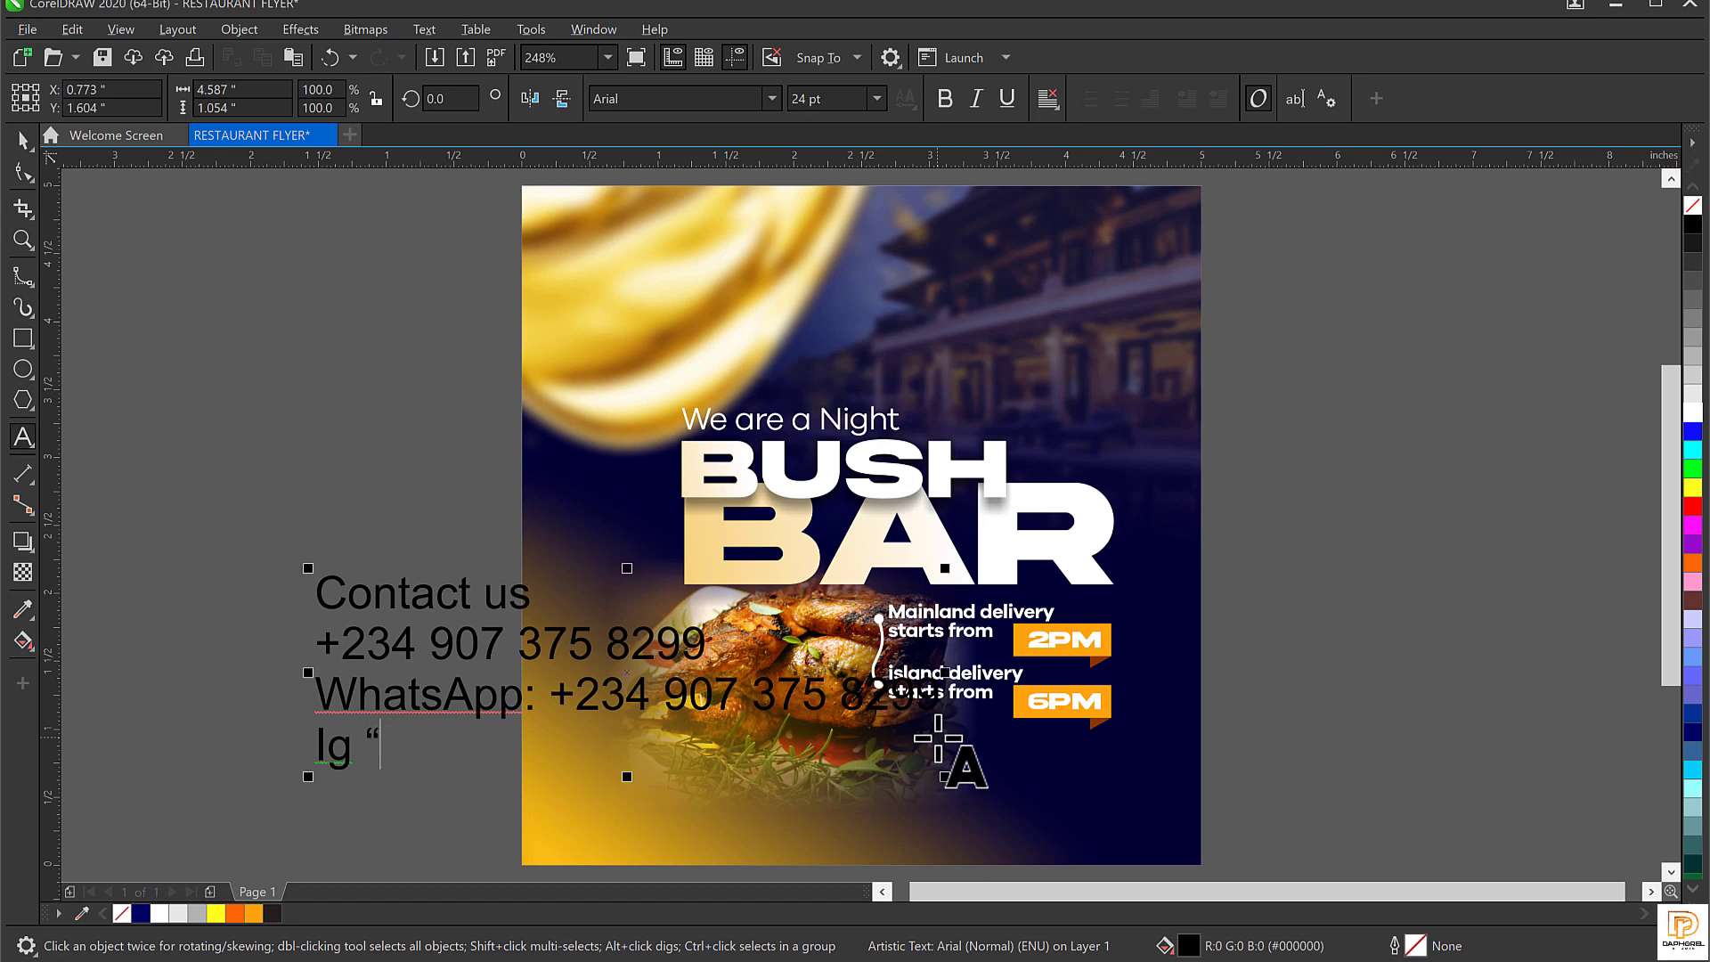
{"action": "key", "text": "BackSpace"}
{"action": "type", "text": "@bushflavor_"}
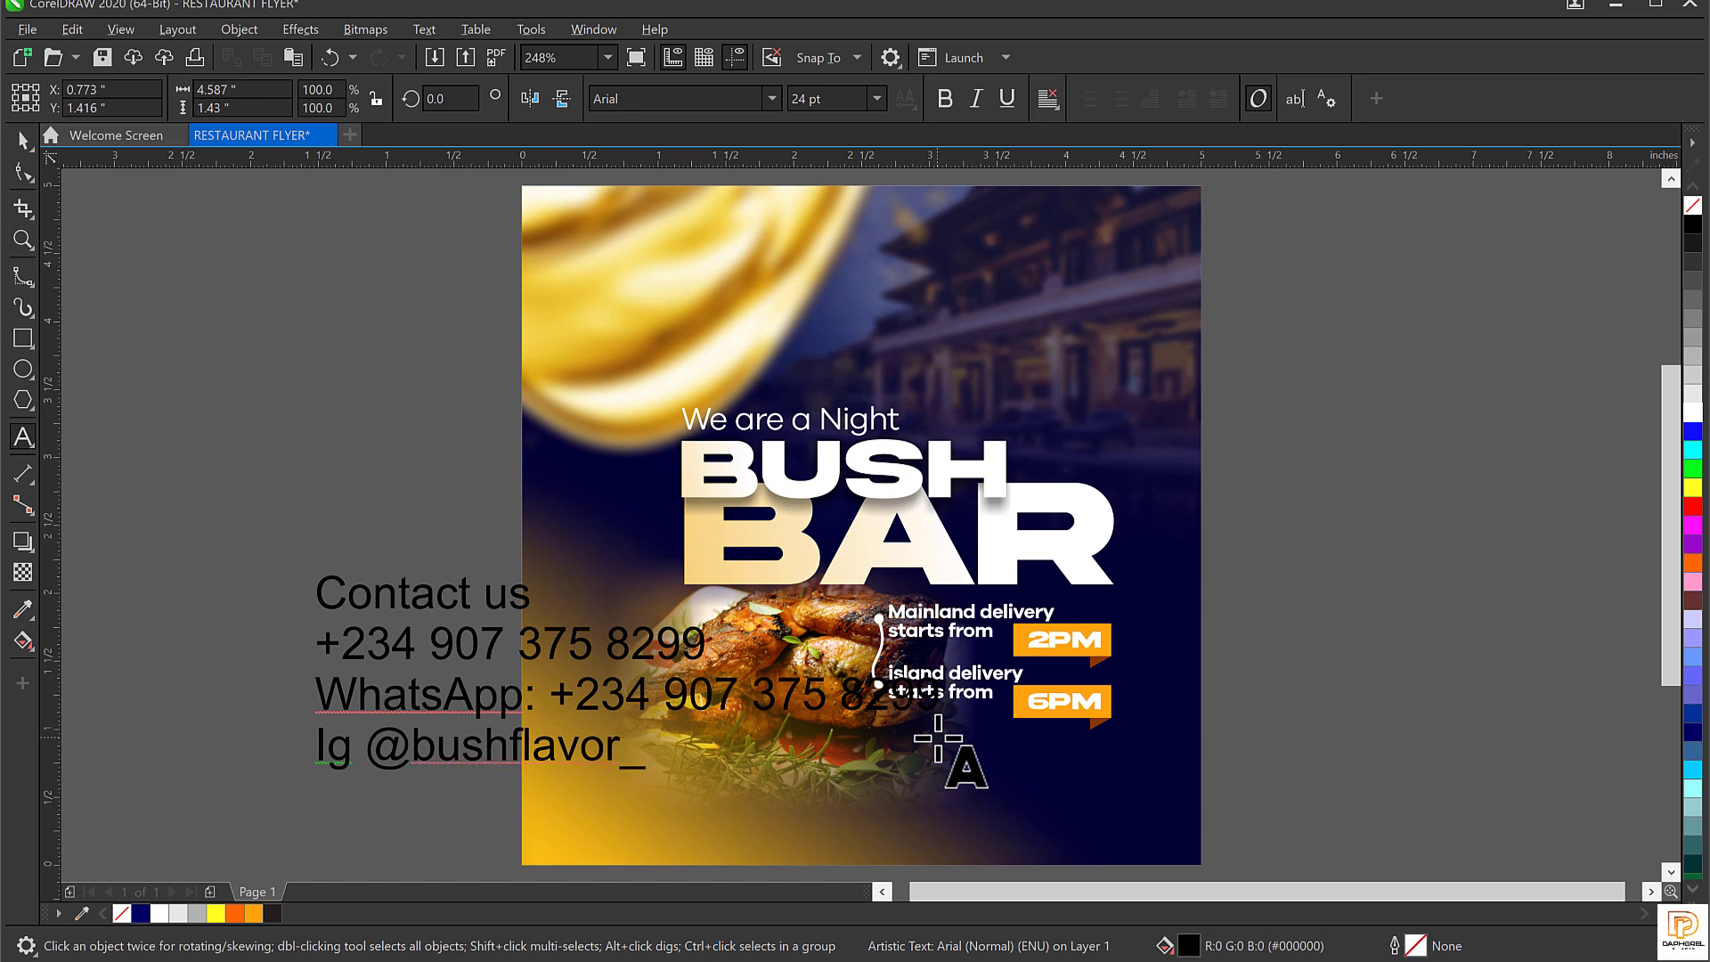
{"action": "key", "text": "ctrl+space"}
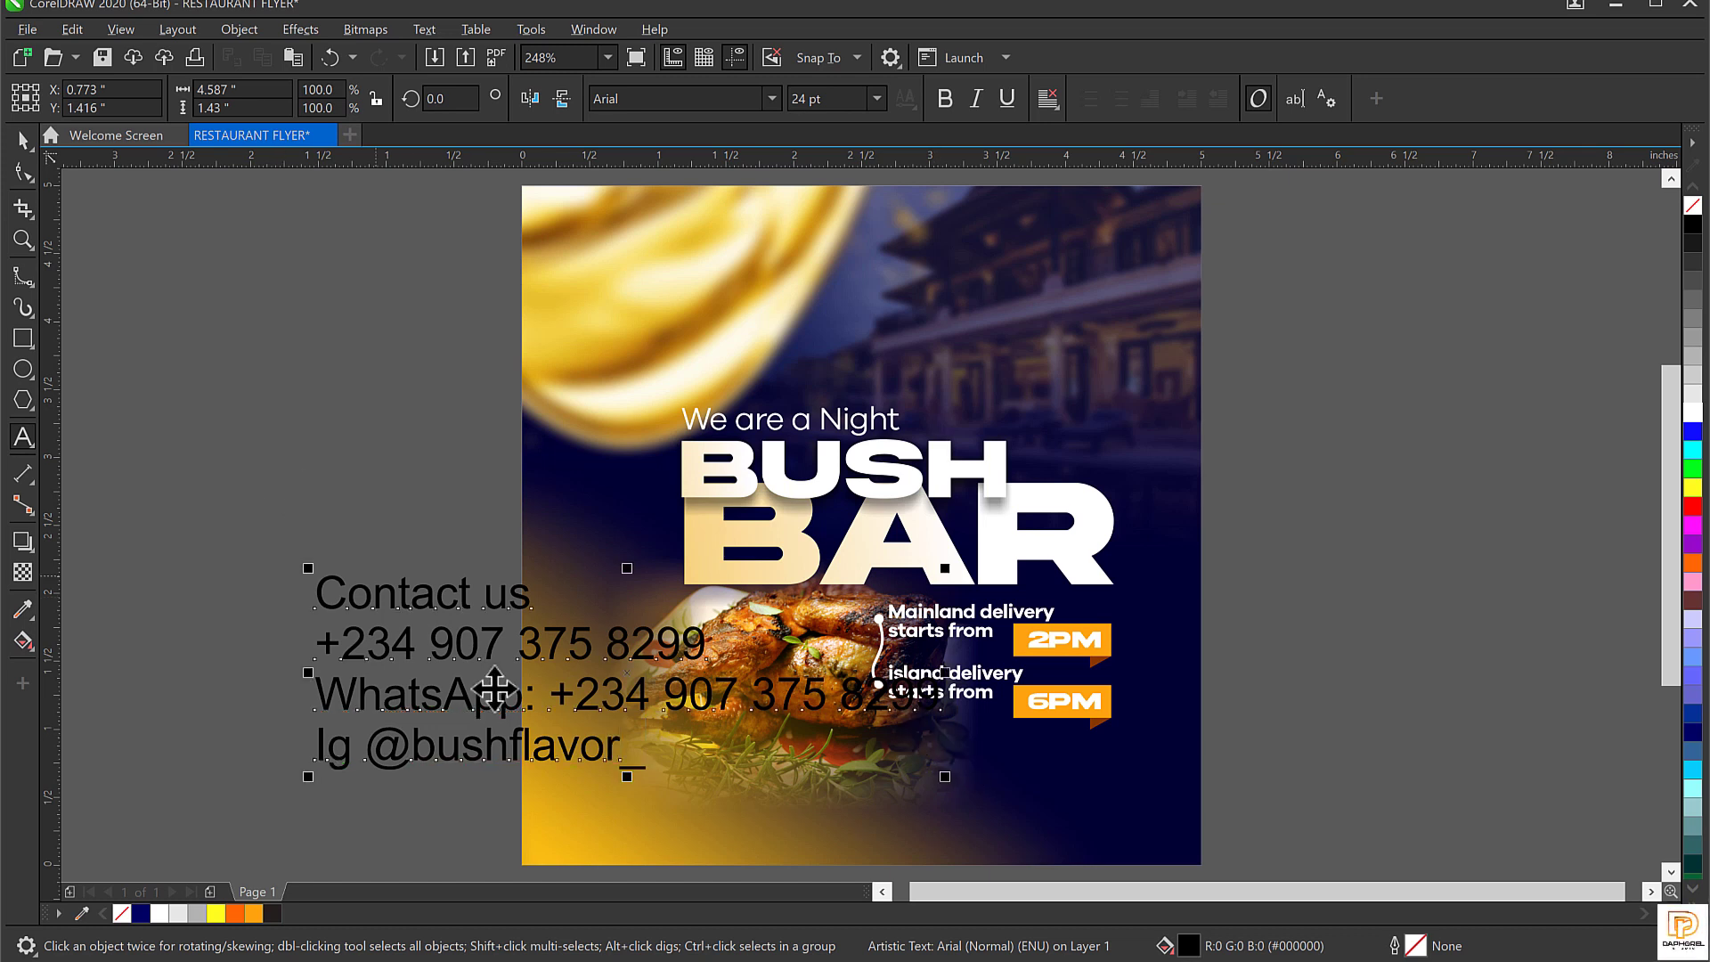
Scale the contact text down to about 1.45 x 0.45 inches and place it near the flyer's lower-left corner, below the chicken.
{"action": "left_click_drag", "start_coordinate": [303, 570], "coordinate": [485, 623]}
{"action": "left_click_drag", "start_coordinate": [585, 665], "coordinate": [617, 697]}
{"action": "left_click_drag", "start_coordinate": [790, 743], "coordinate": [639, 806]}
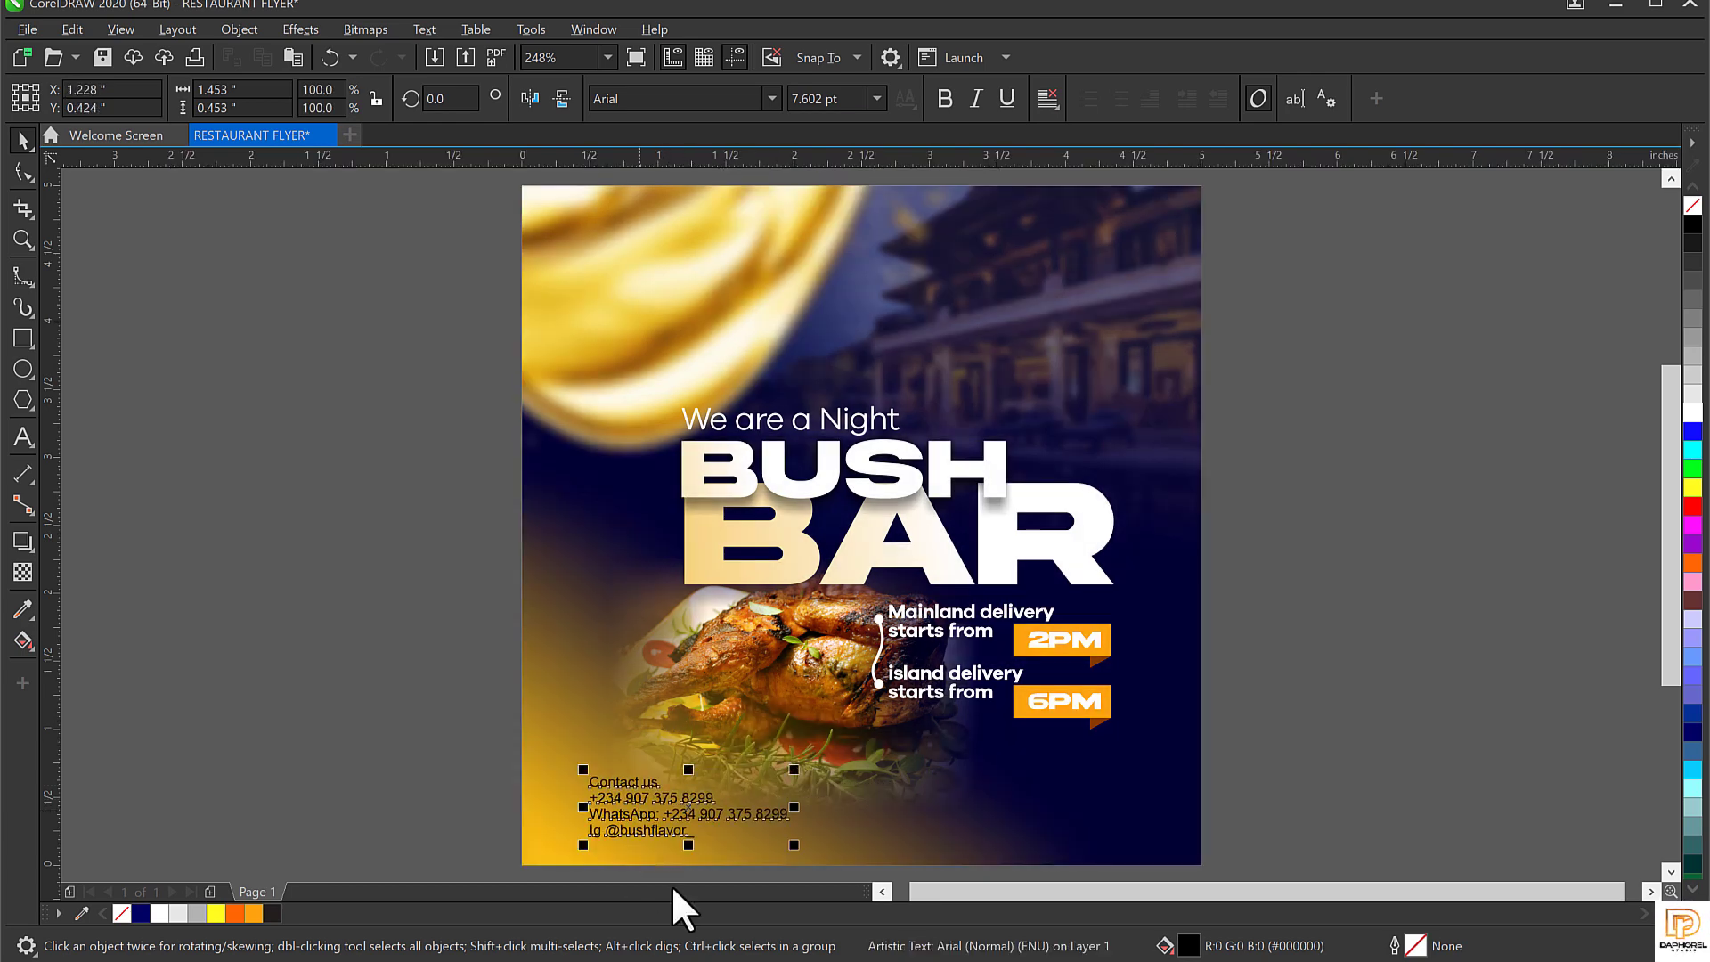
Fill the contact text with white and set its font to Galano Grotesque SemiBold.
{"action": "left_click", "coordinate": [1690, 412]}
{"action": "left_click", "coordinate": [1236, 703]}
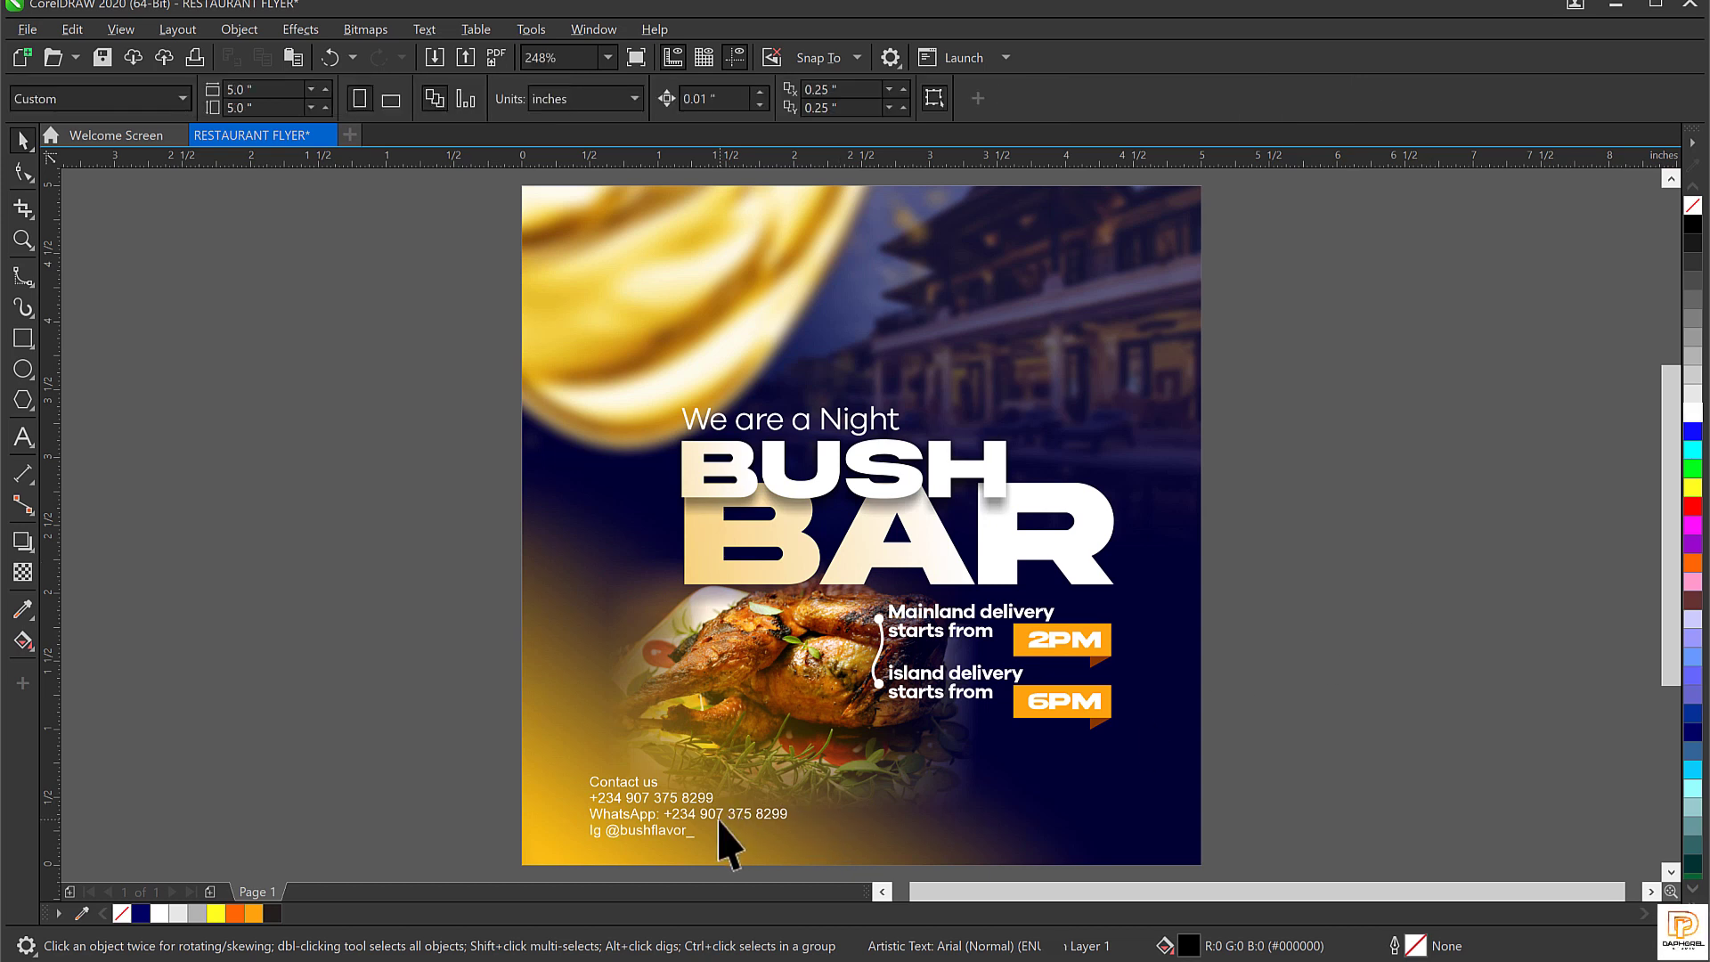
{"action": "left_click", "coordinate": [719, 821]}
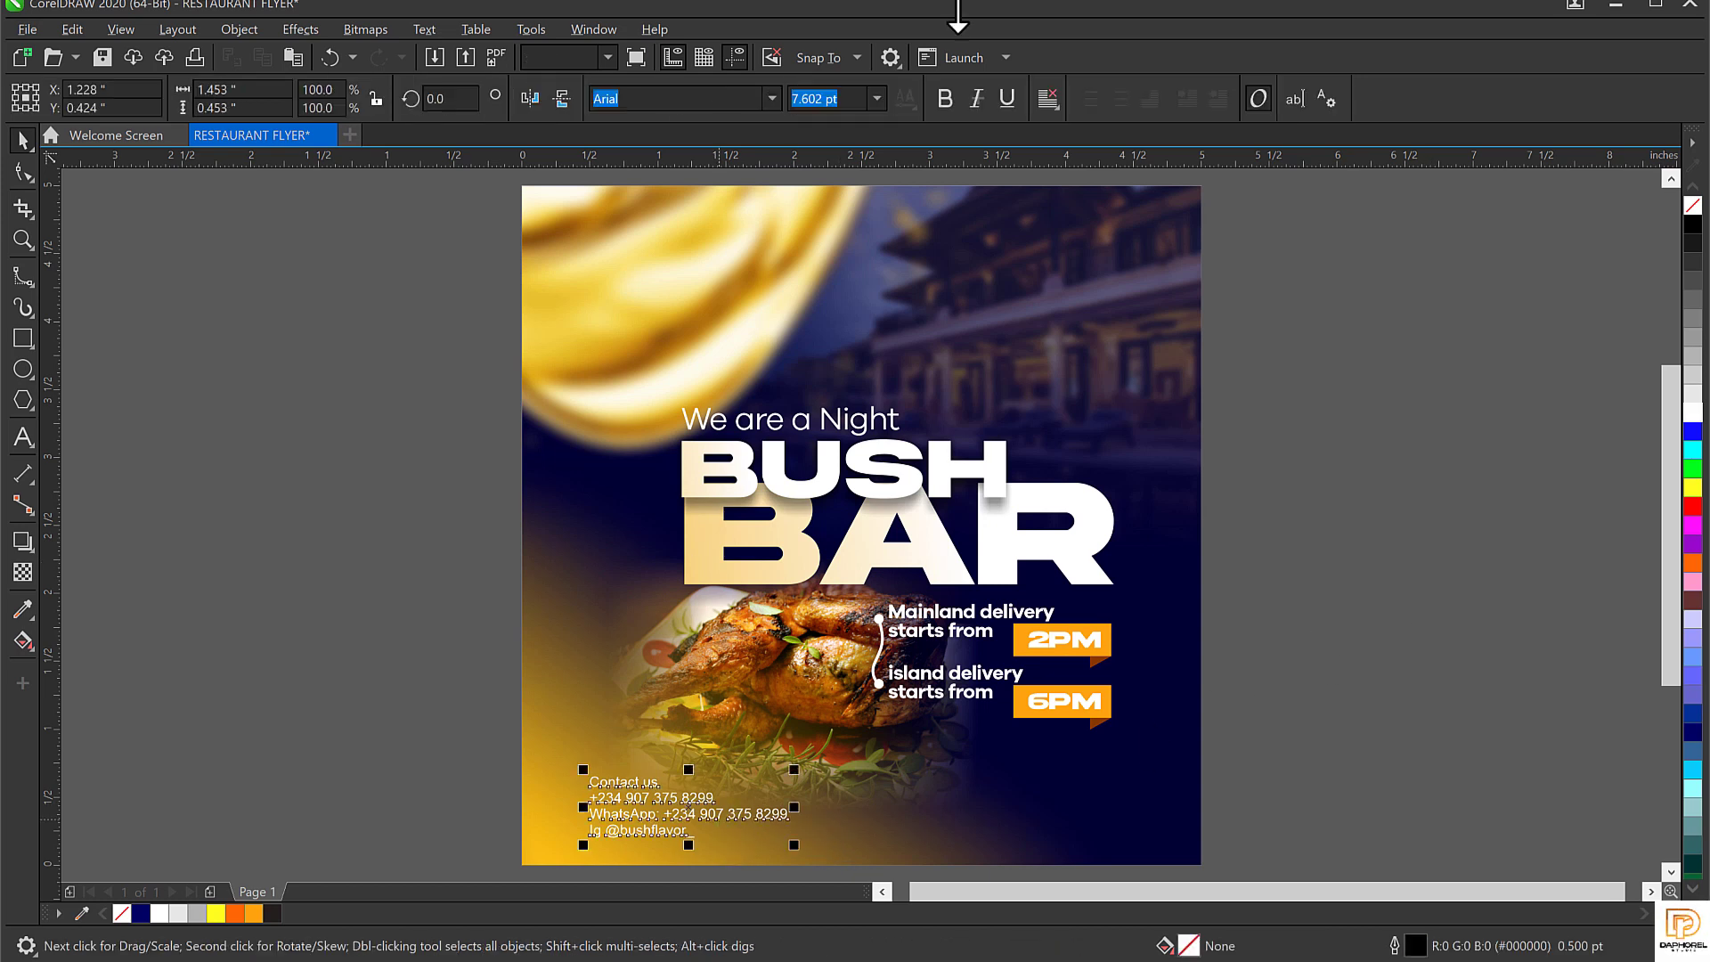
{"action": "left_click", "coordinate": [680, 100]}
{"action": "type", "text": "gala"}
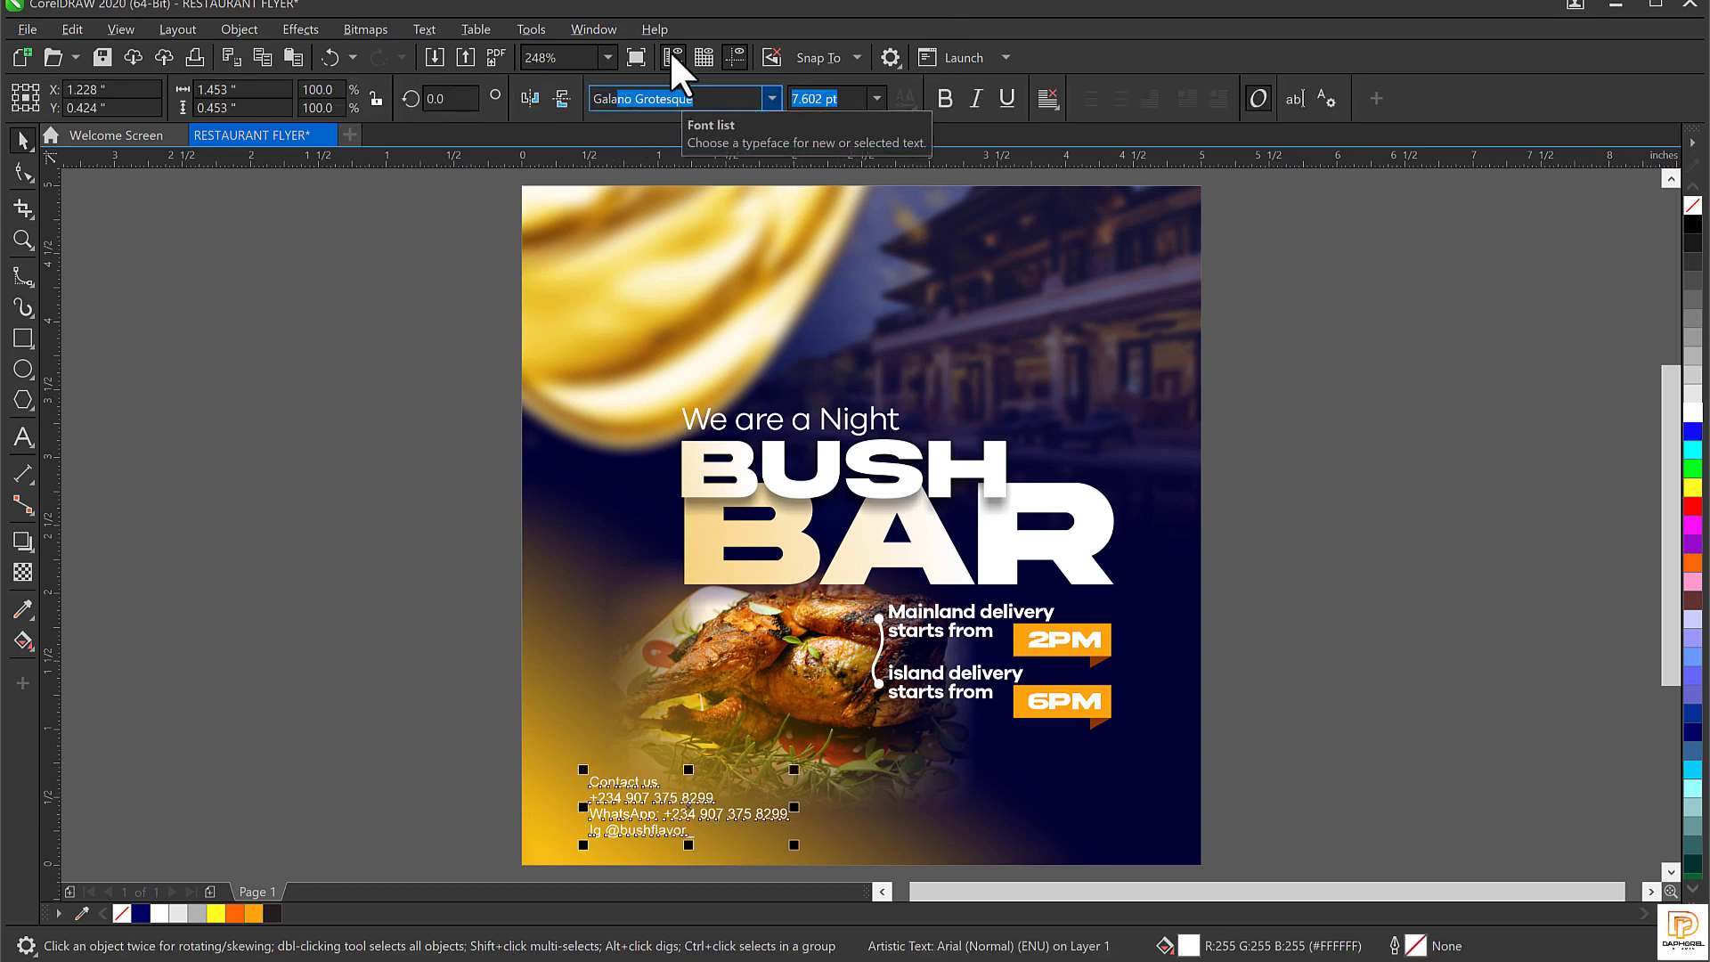
{"action": "left_click", "coordinate": [769, 99]}
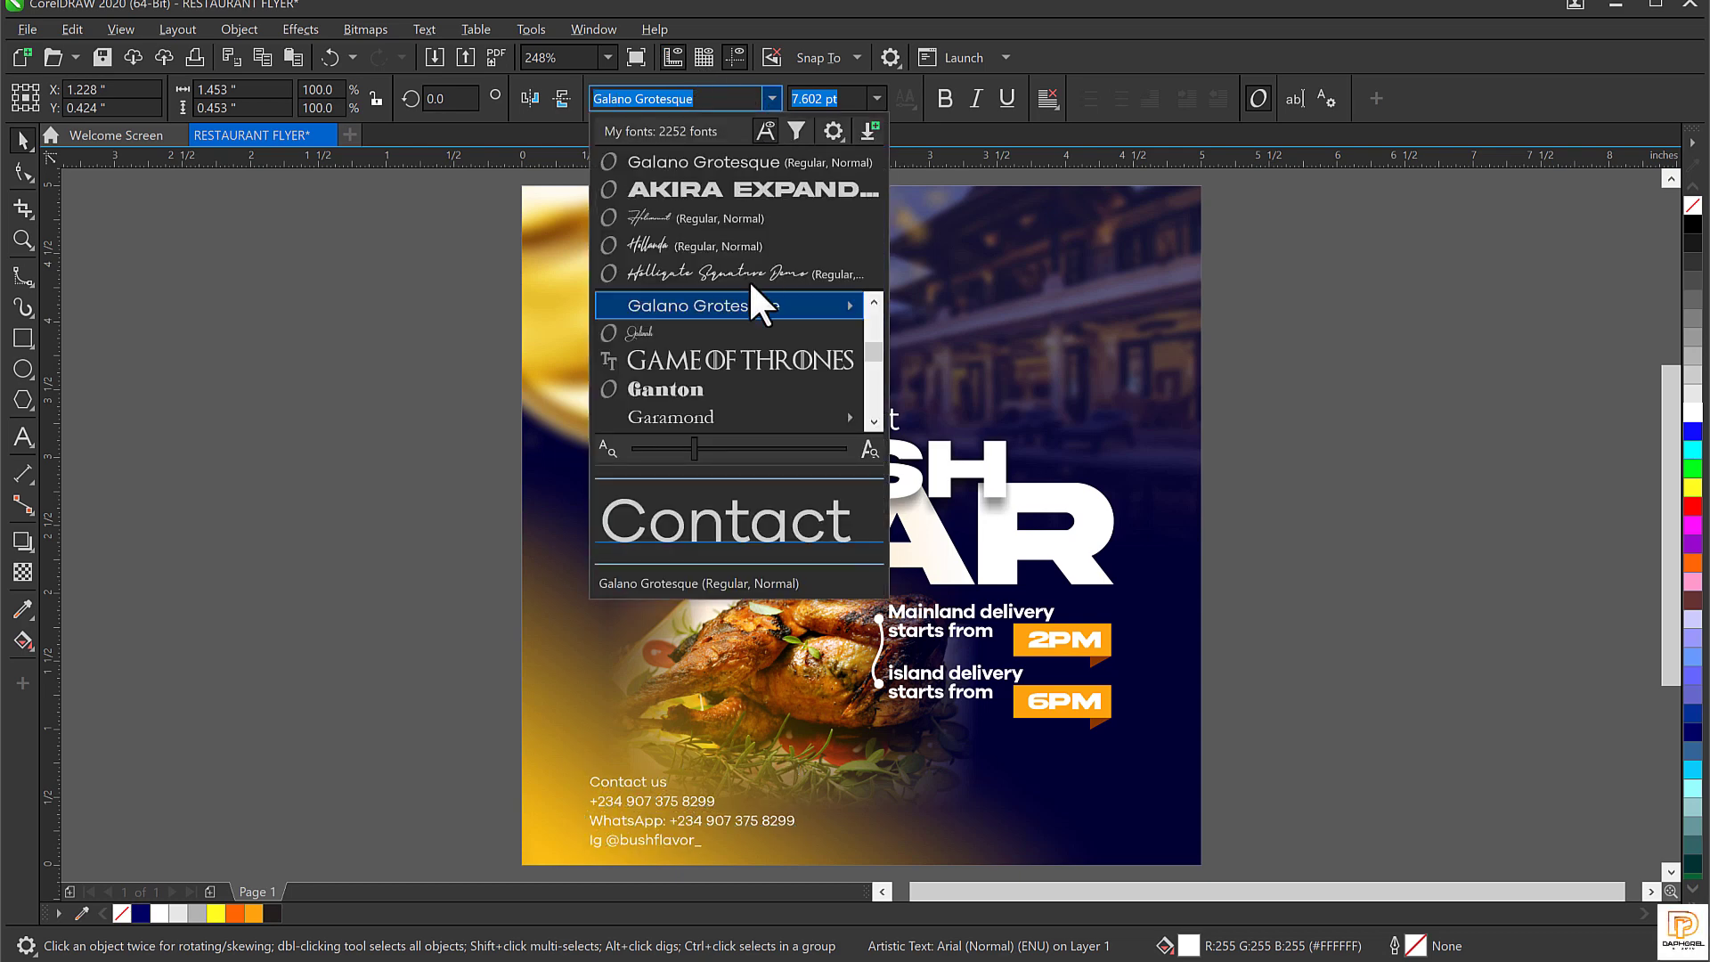
{"action": "left_click", "coordinate": [753, 304]}
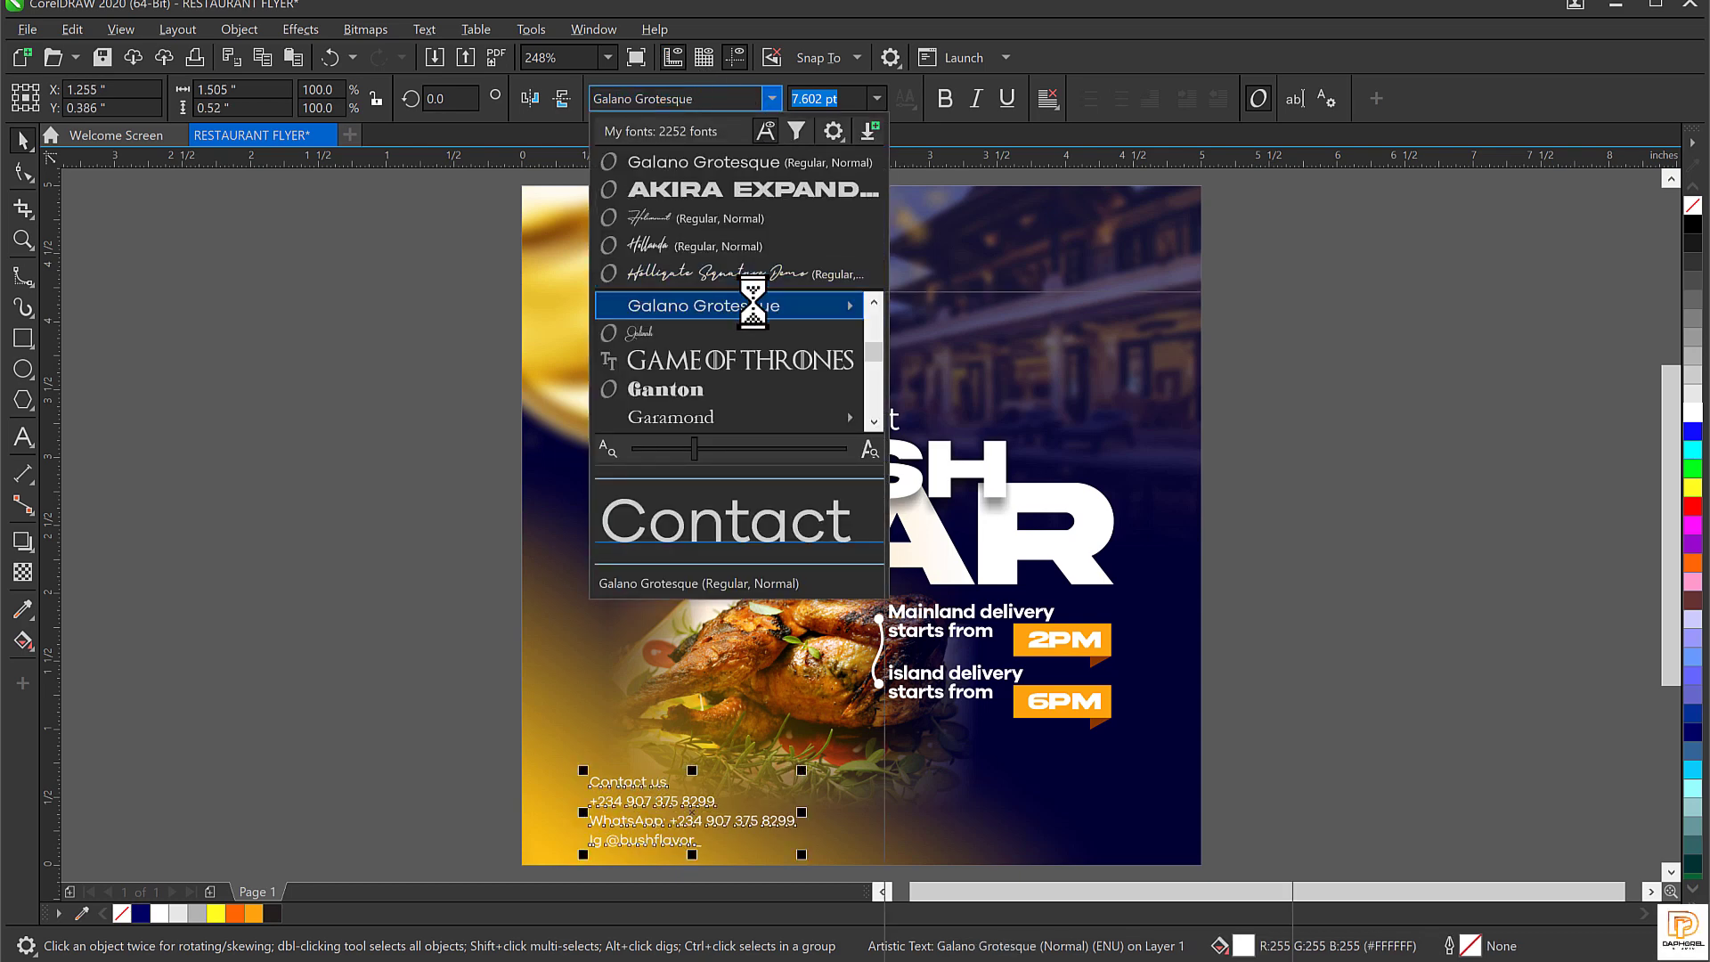
{"action": "mouse_move", "coordinate": [753, 305]}
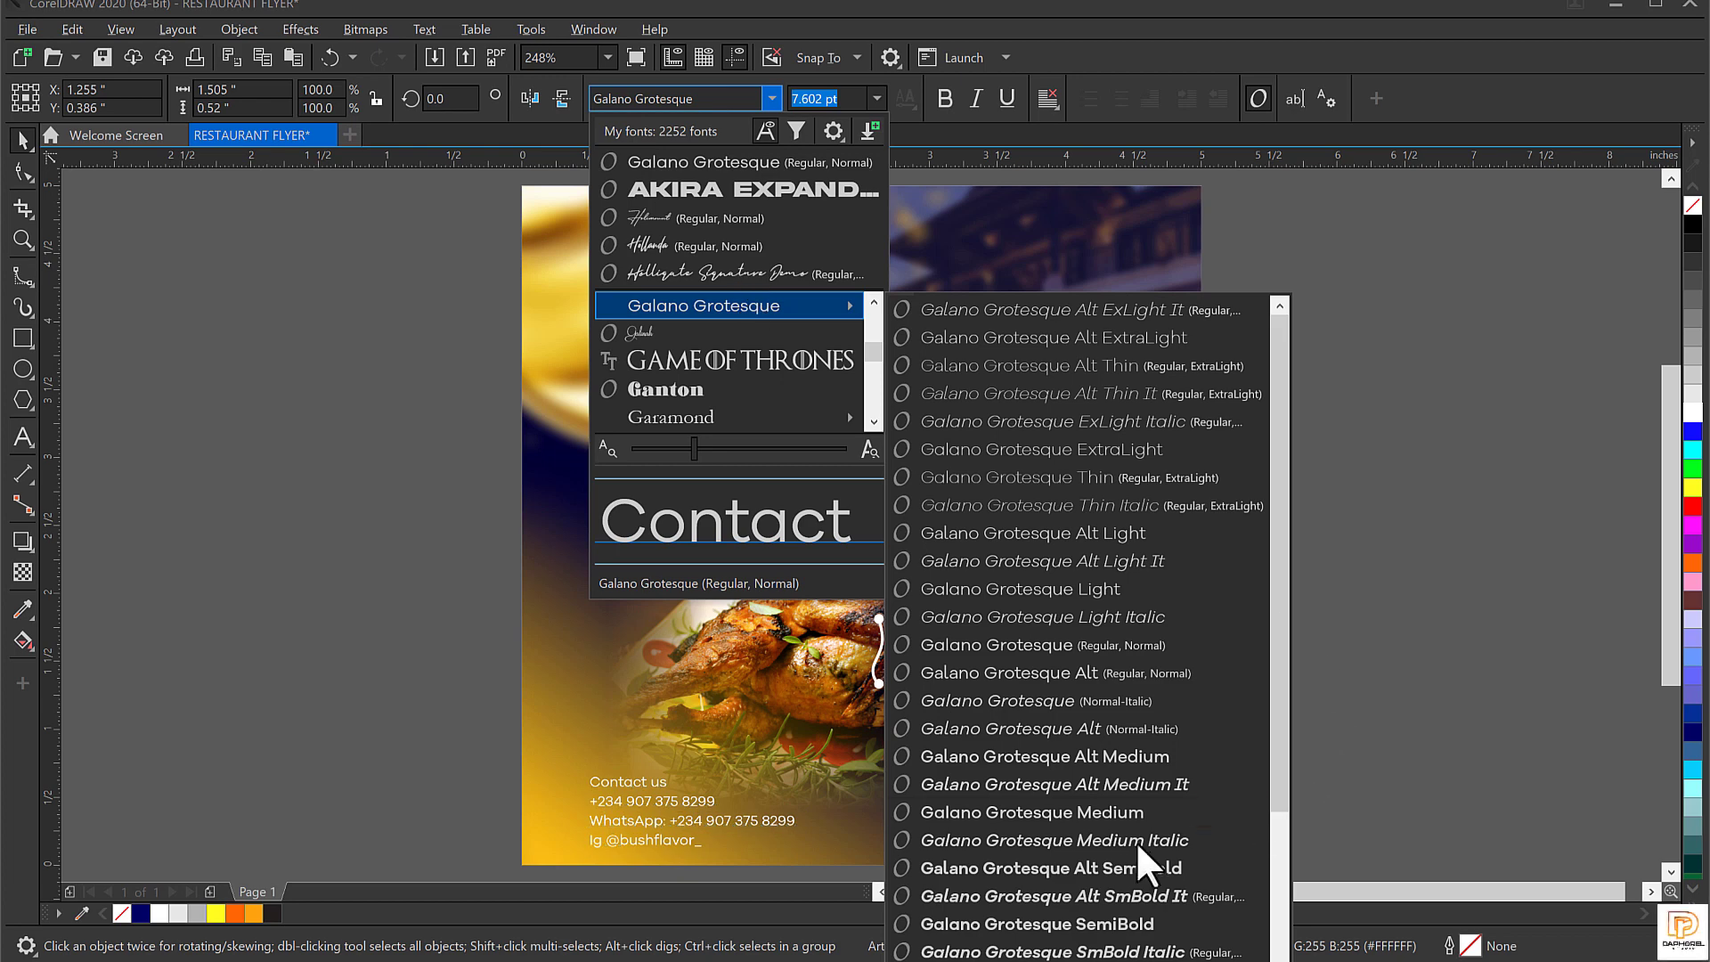
{"action": "left_click", "coordinate": [1103, 922]}
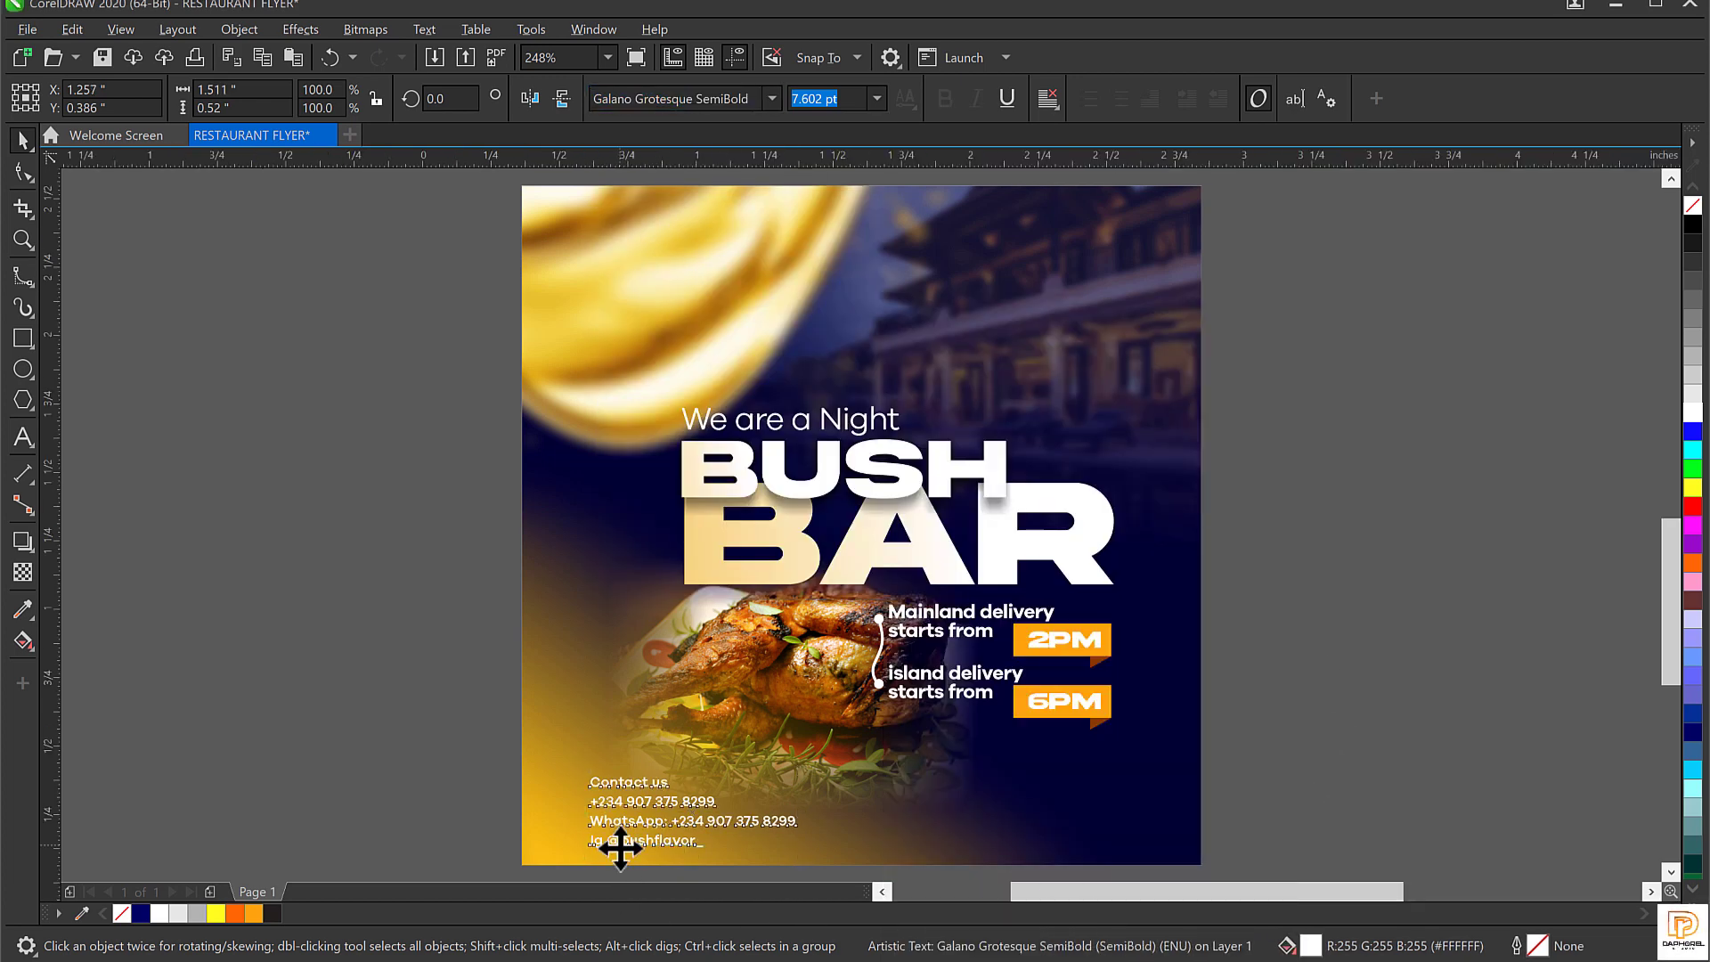
Tighten the line spacing of the contact text with the Shape tool and break the text apart into separate lines.
{"action": "scroll", "coordinate": [620, 848], "scroll_direction": "up", "scroll_amount": 3}
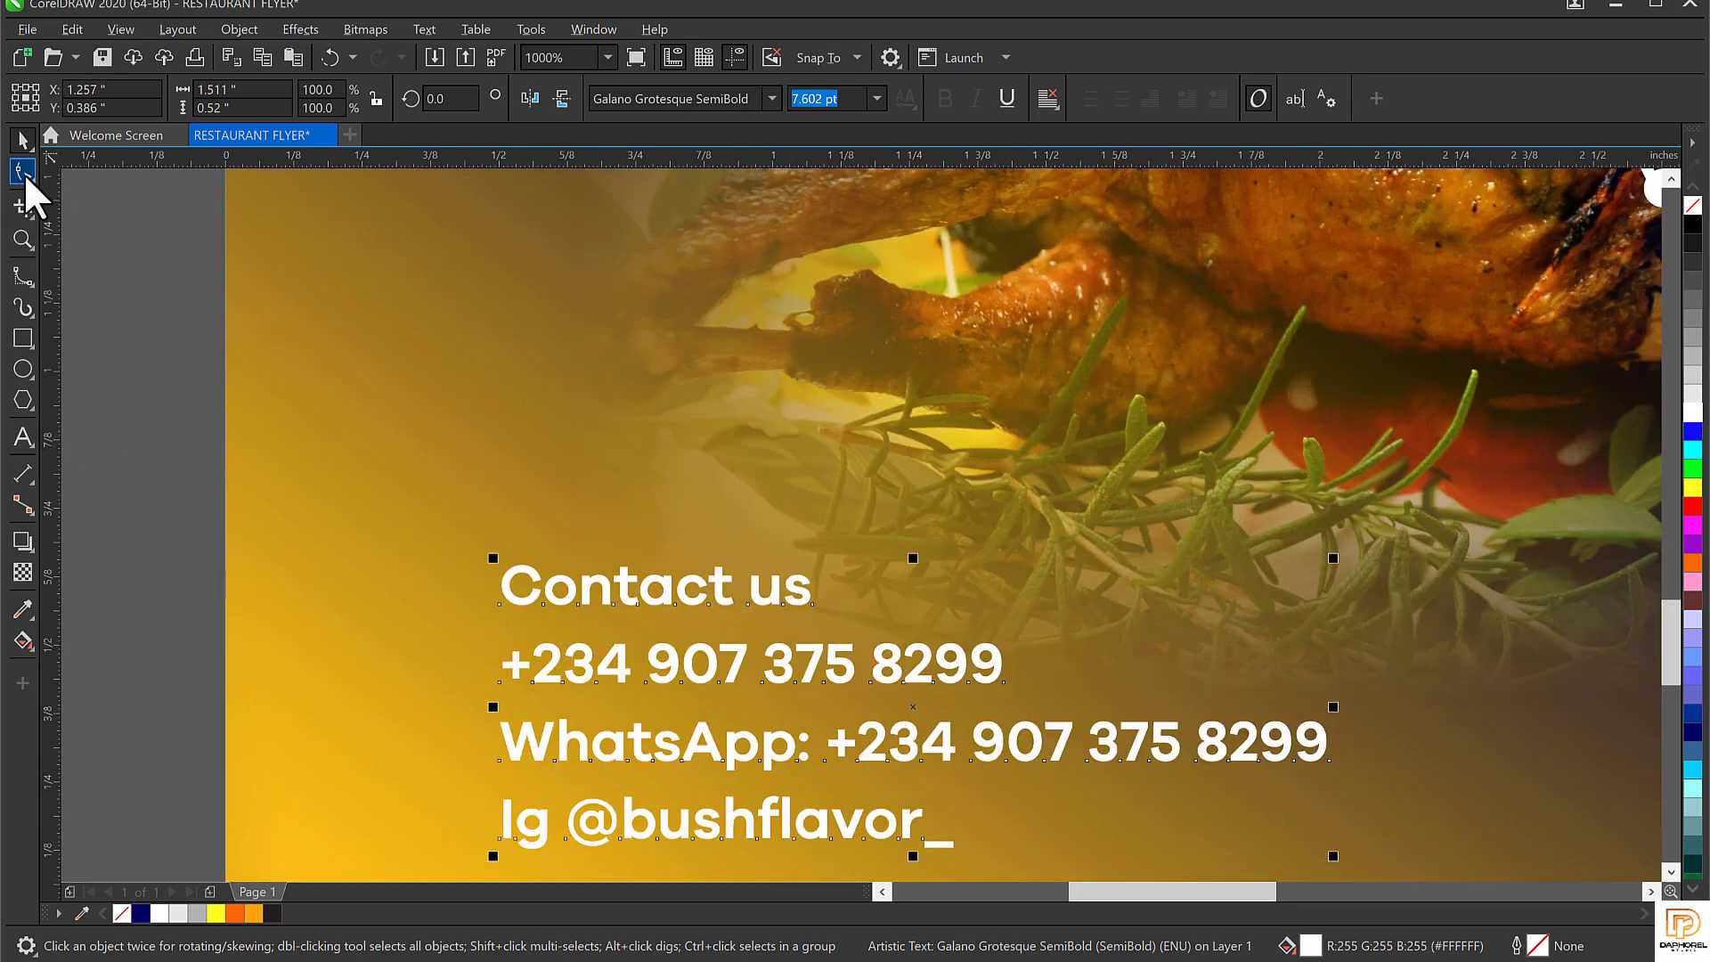
{"action": "left_click", "coordinate": [23, 172]}
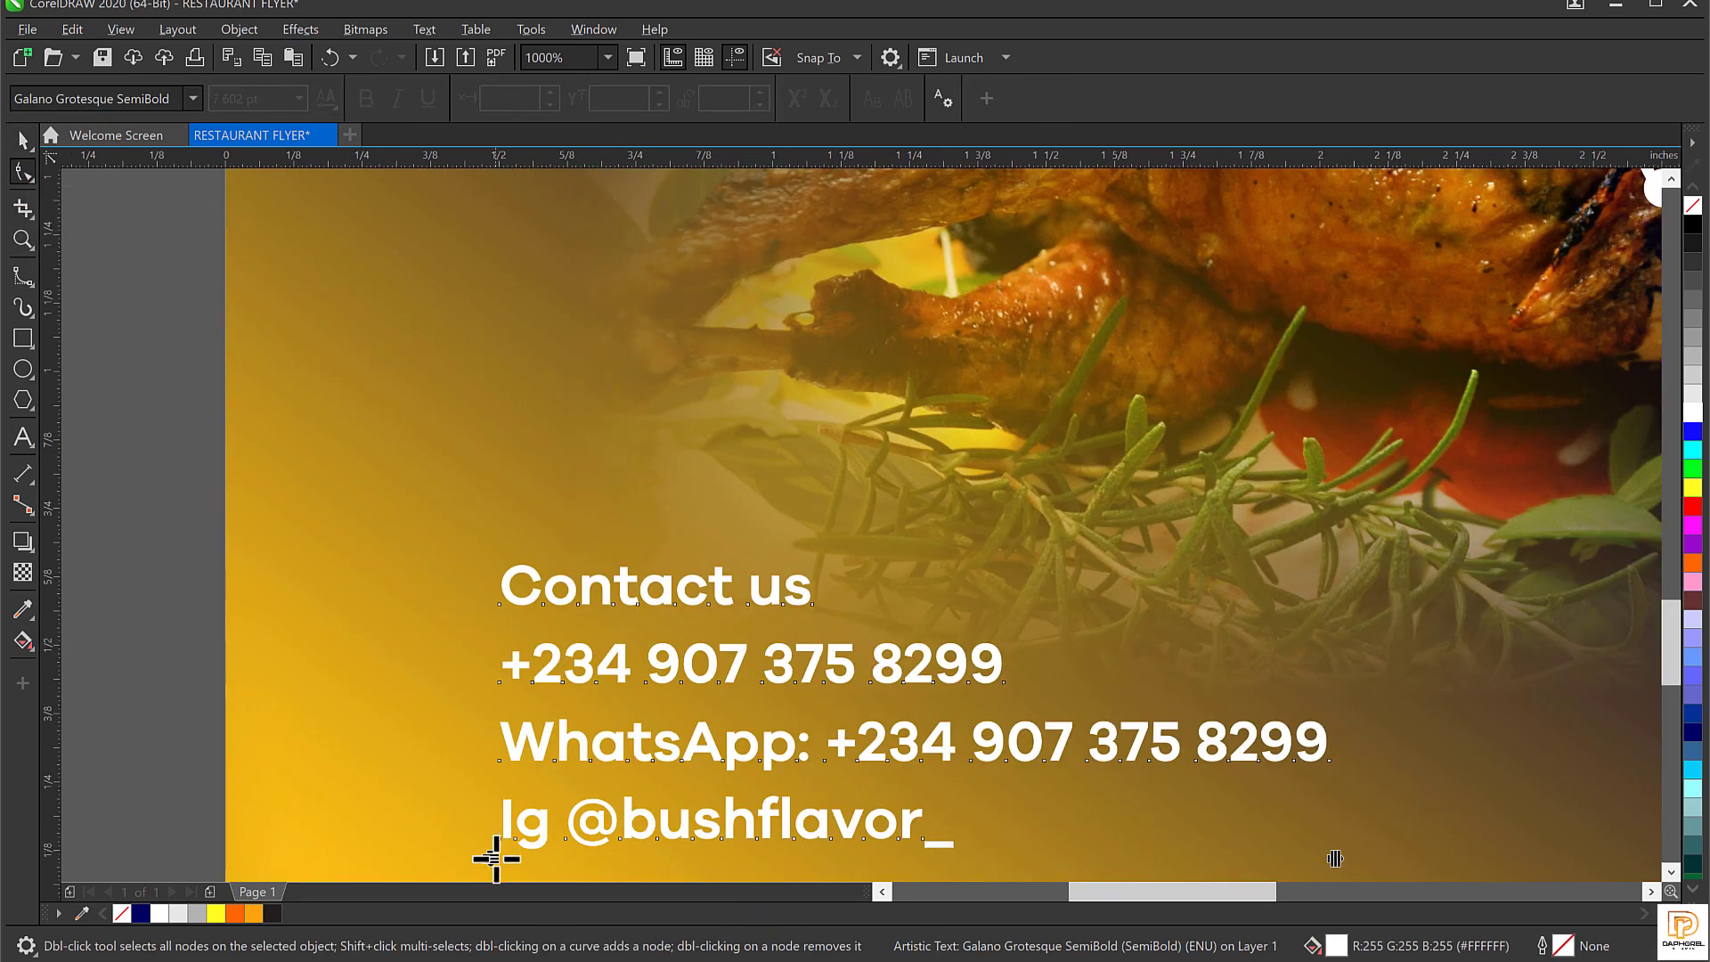
{"action": "left_click_drag", "start_coordinate": [496, 858], "coordinate": [496, 783]}
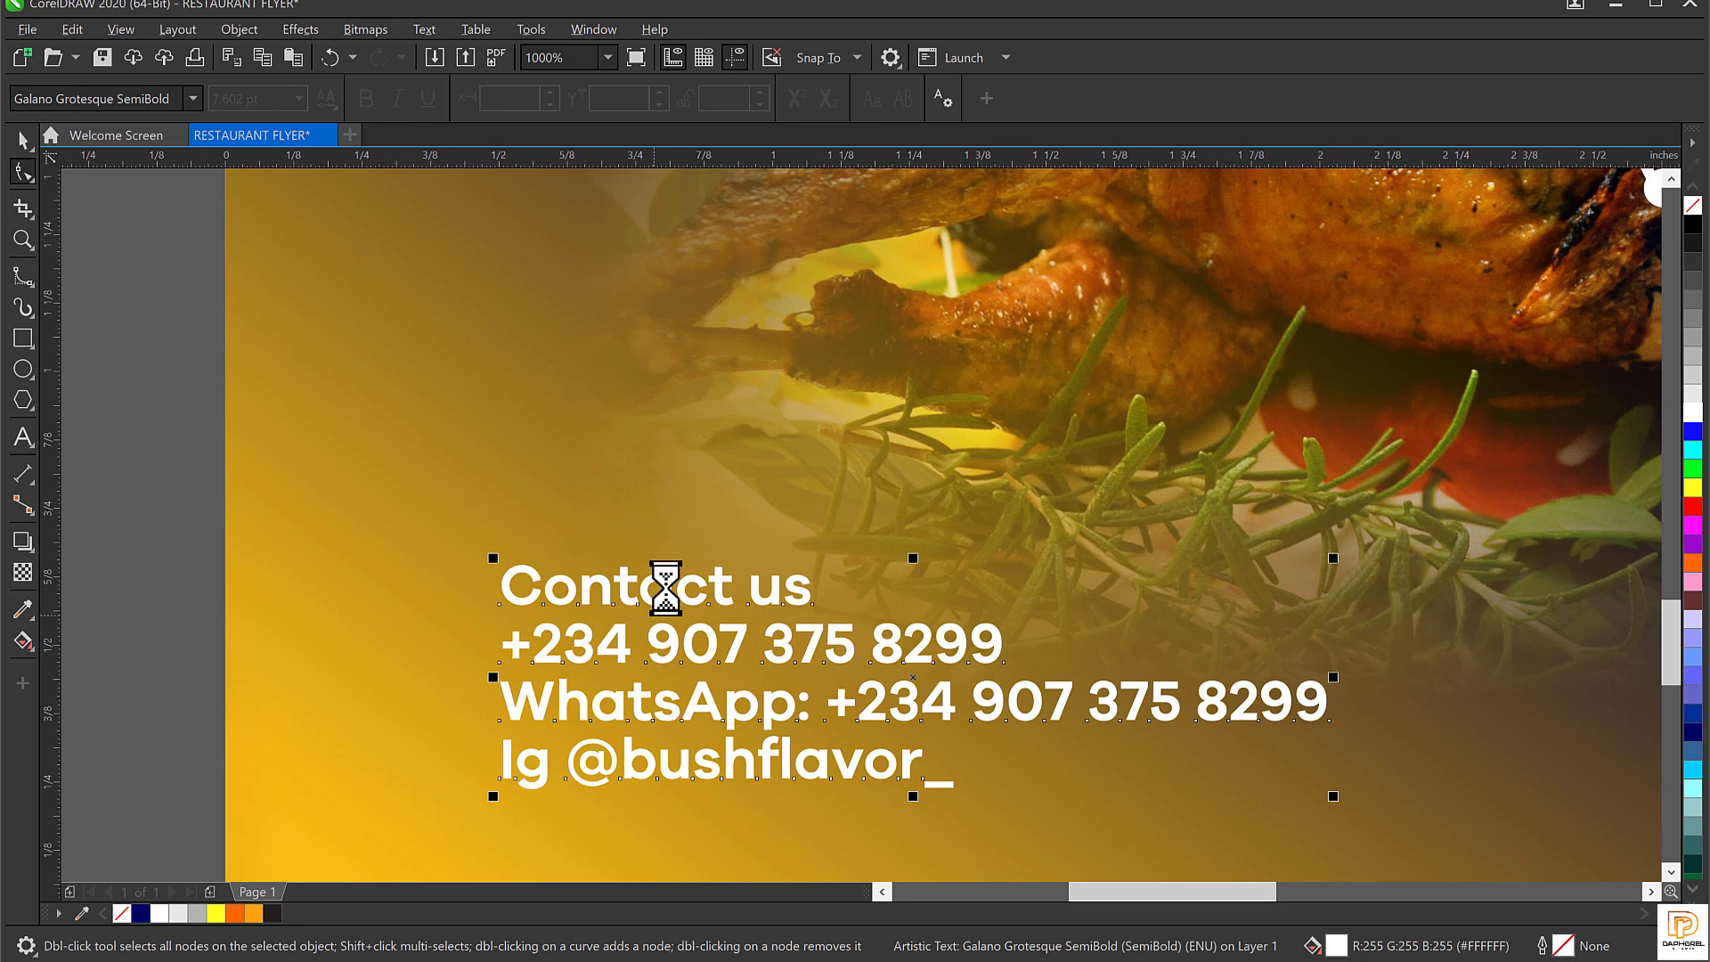
{"action": "key", "text": "space"}
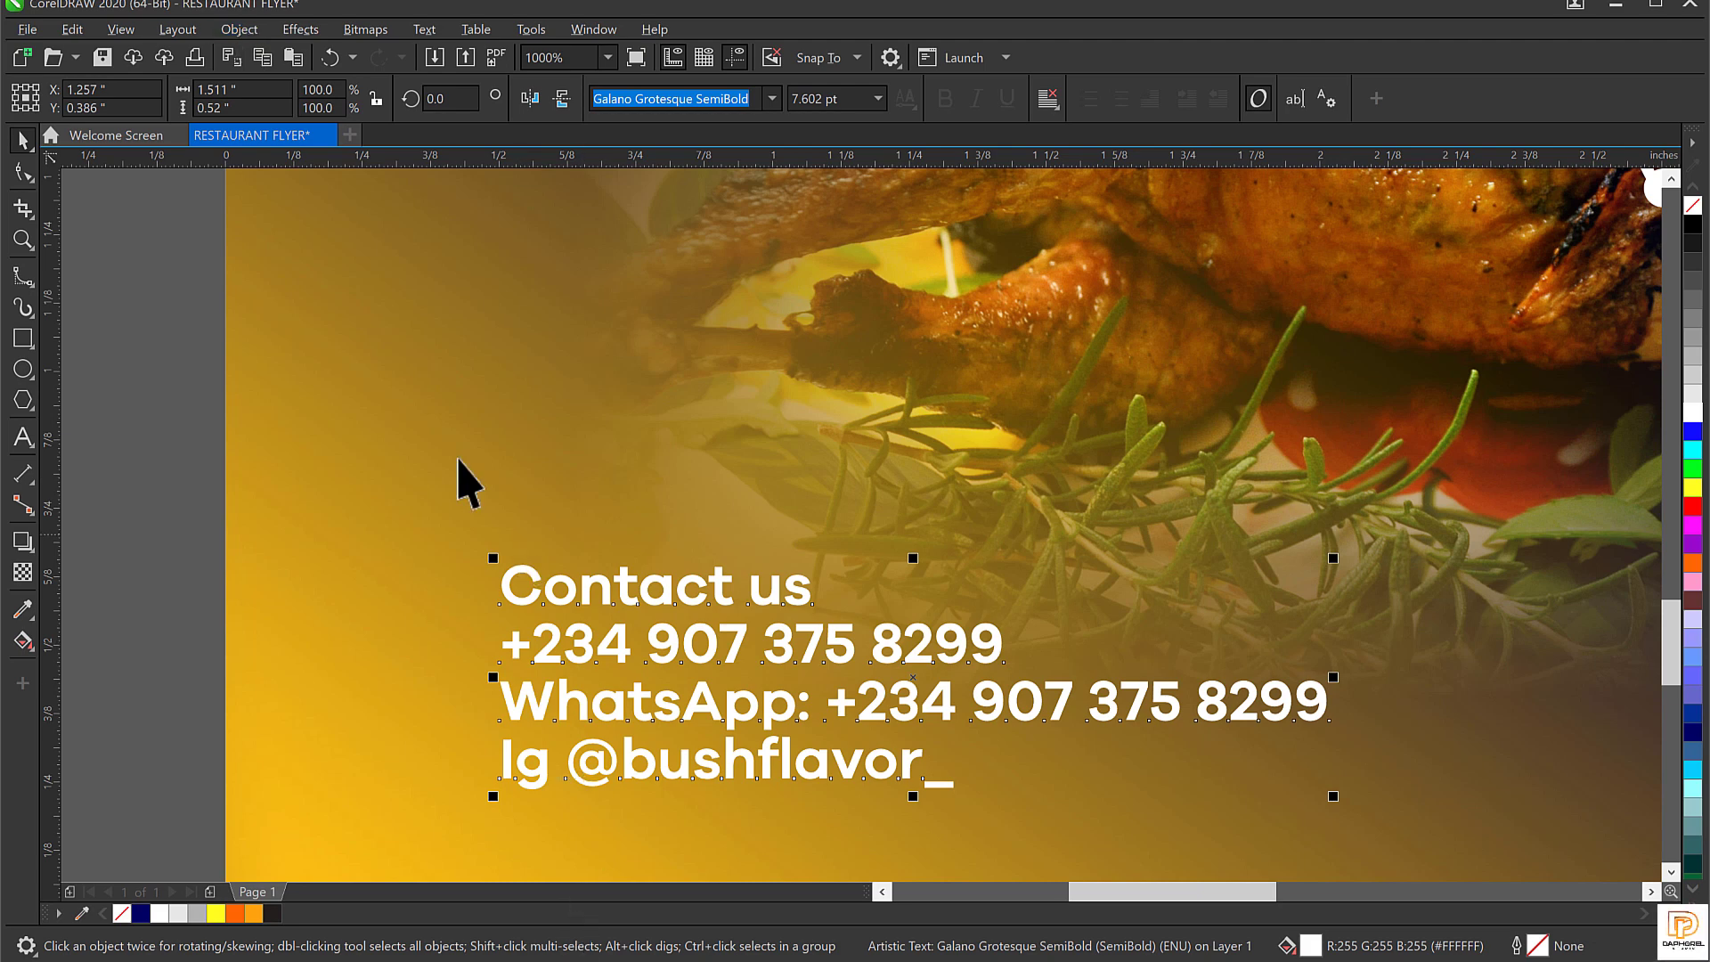
{"action": "left_click", "coordinate": [242, 36]}
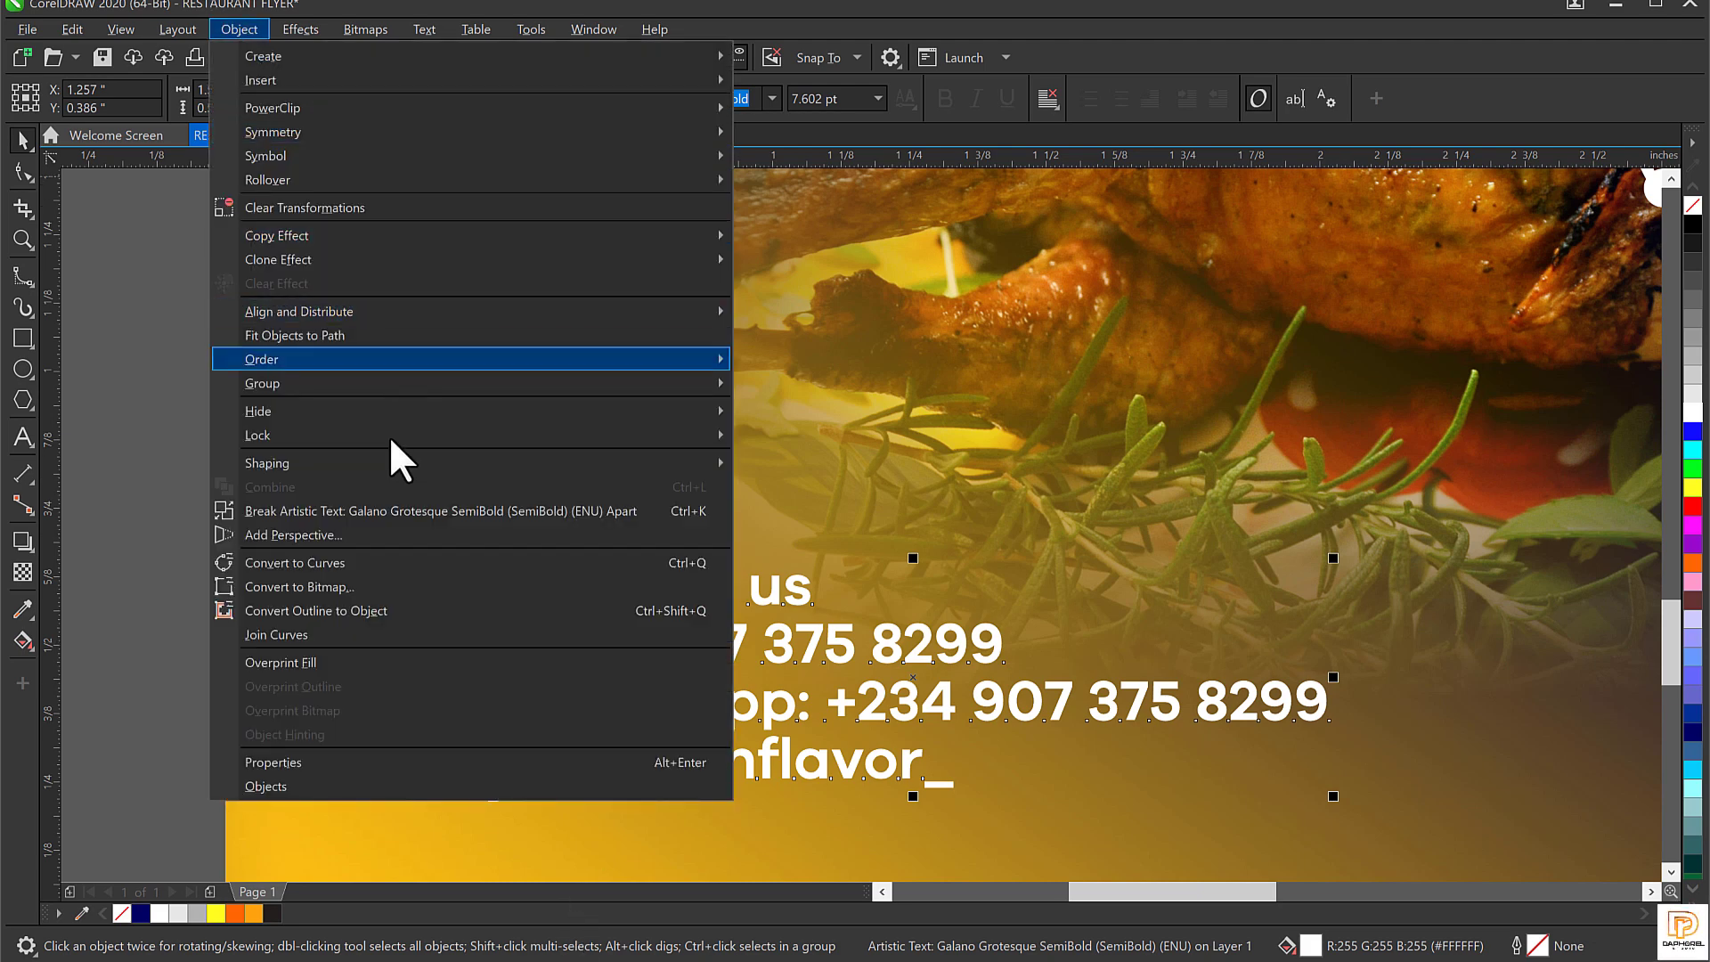
{"action": "left_click", "coordinate": [369, 513]}
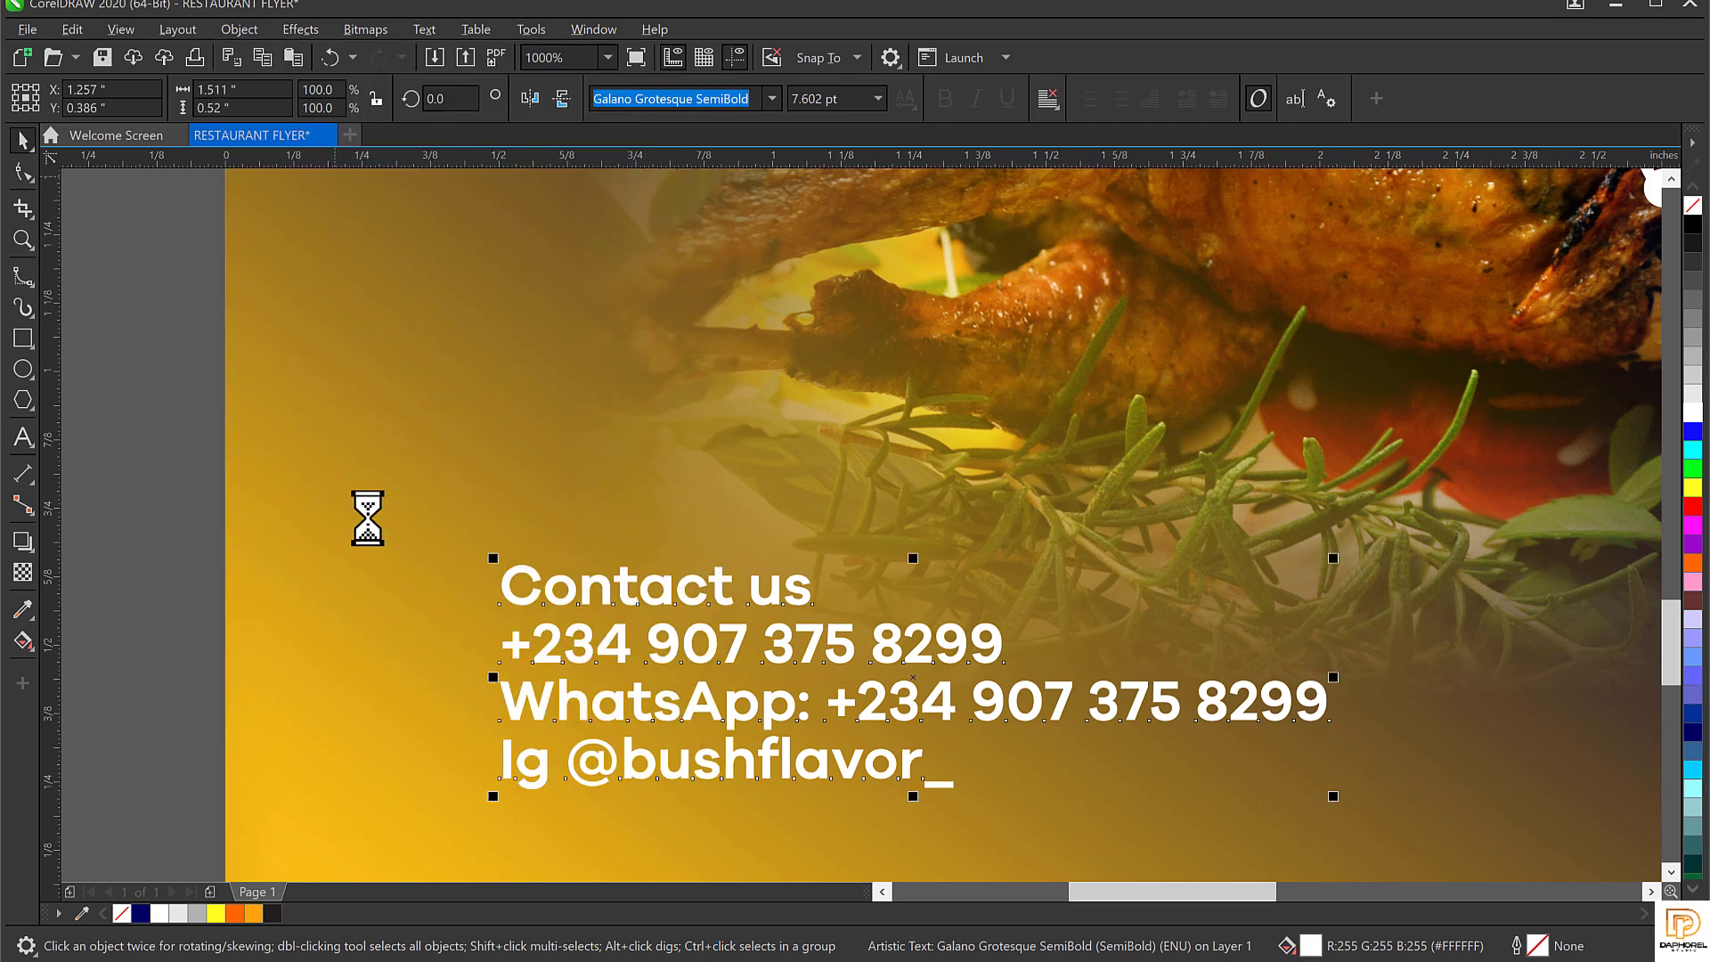
Set the phone number line below "Contact us" to the Galano Grotesque Heavy font.
{"action": "left_click", "coordinate": [543, 655]}
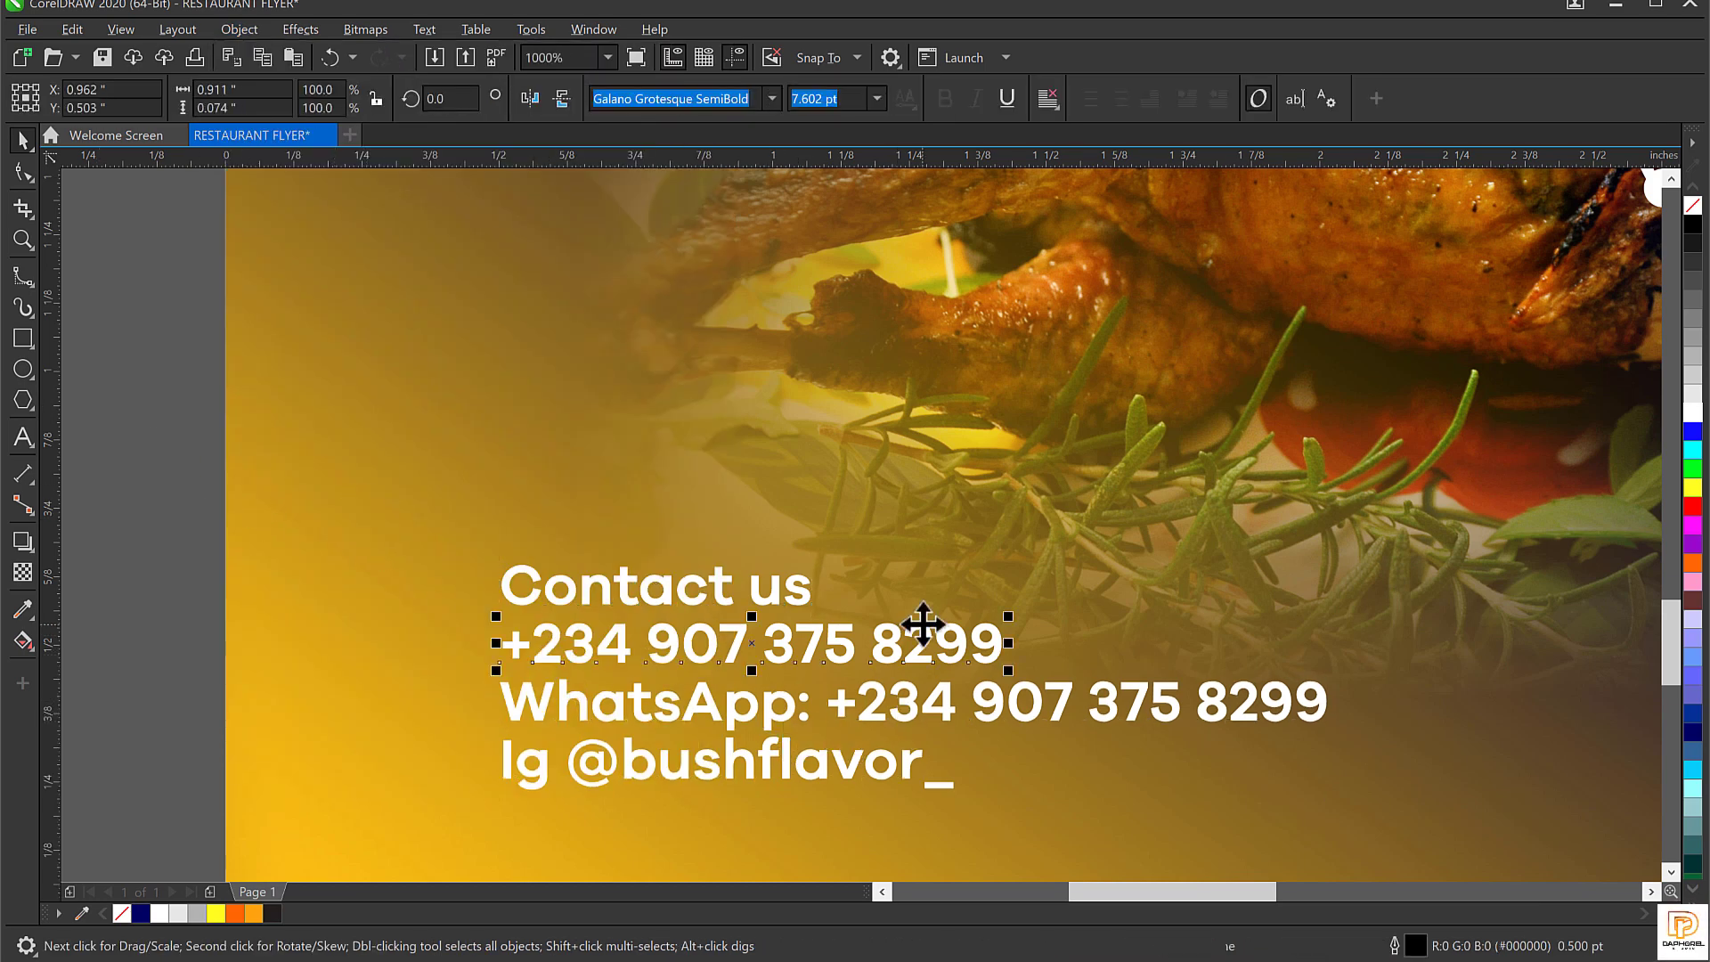
{"action": "left_click", "coordinate": [771, 95]}
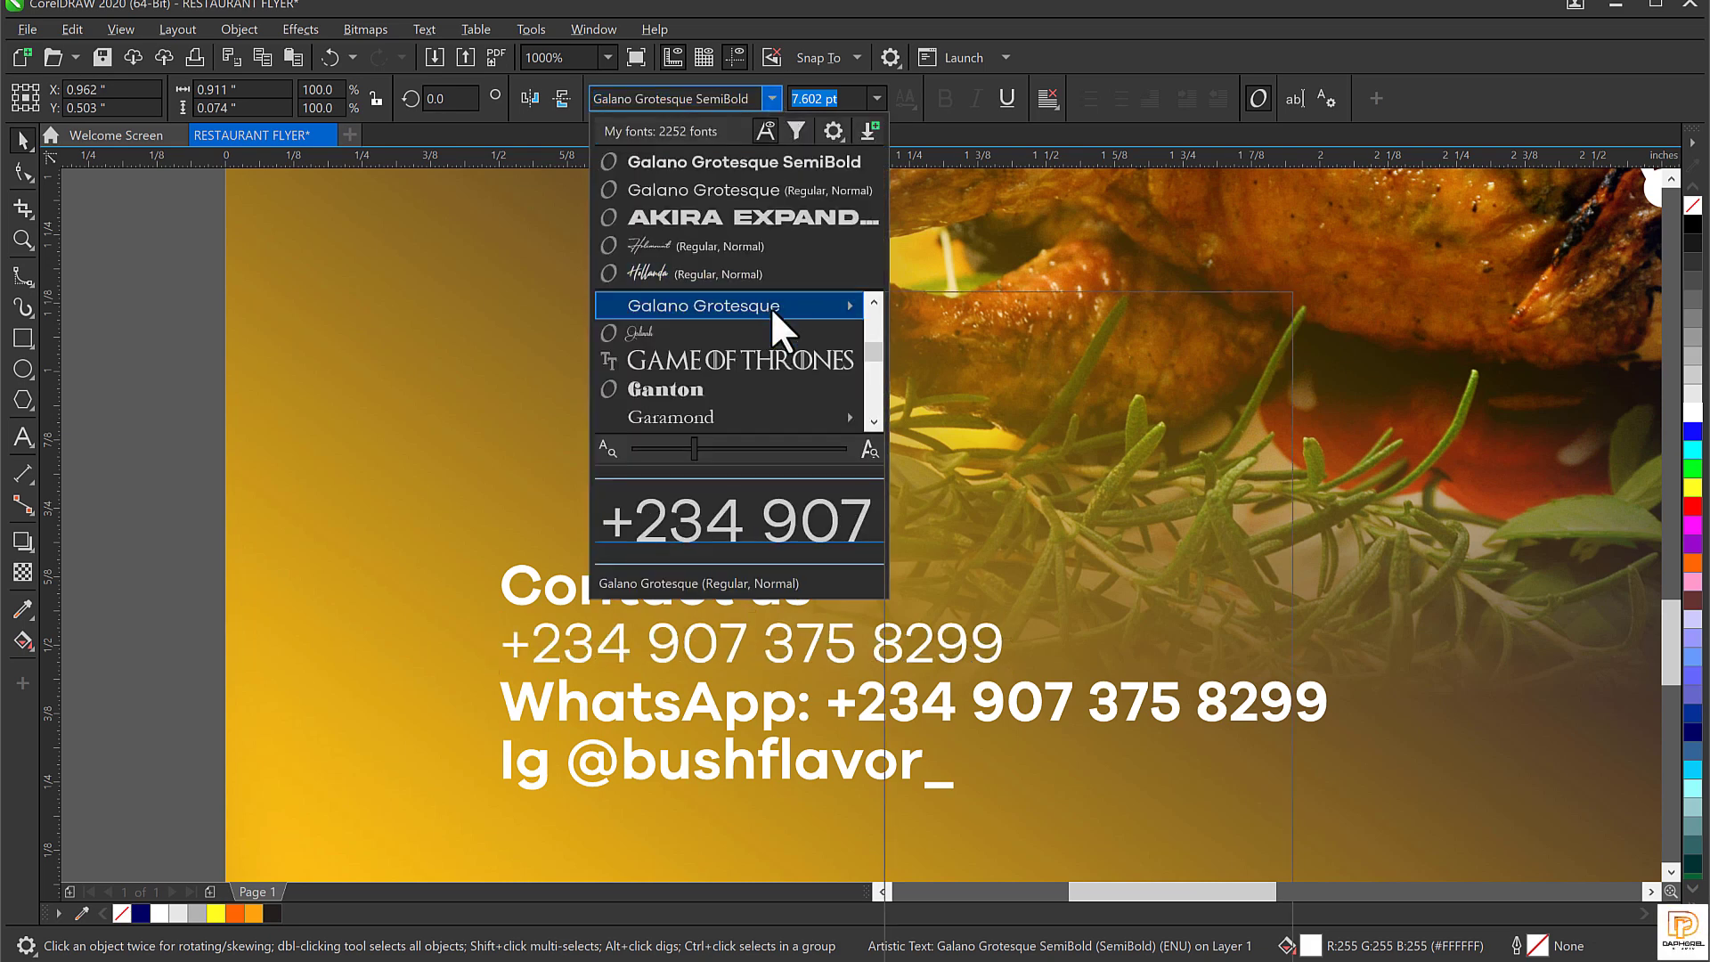
{"action": "mouse_move", "coordinate": [771, 306]}
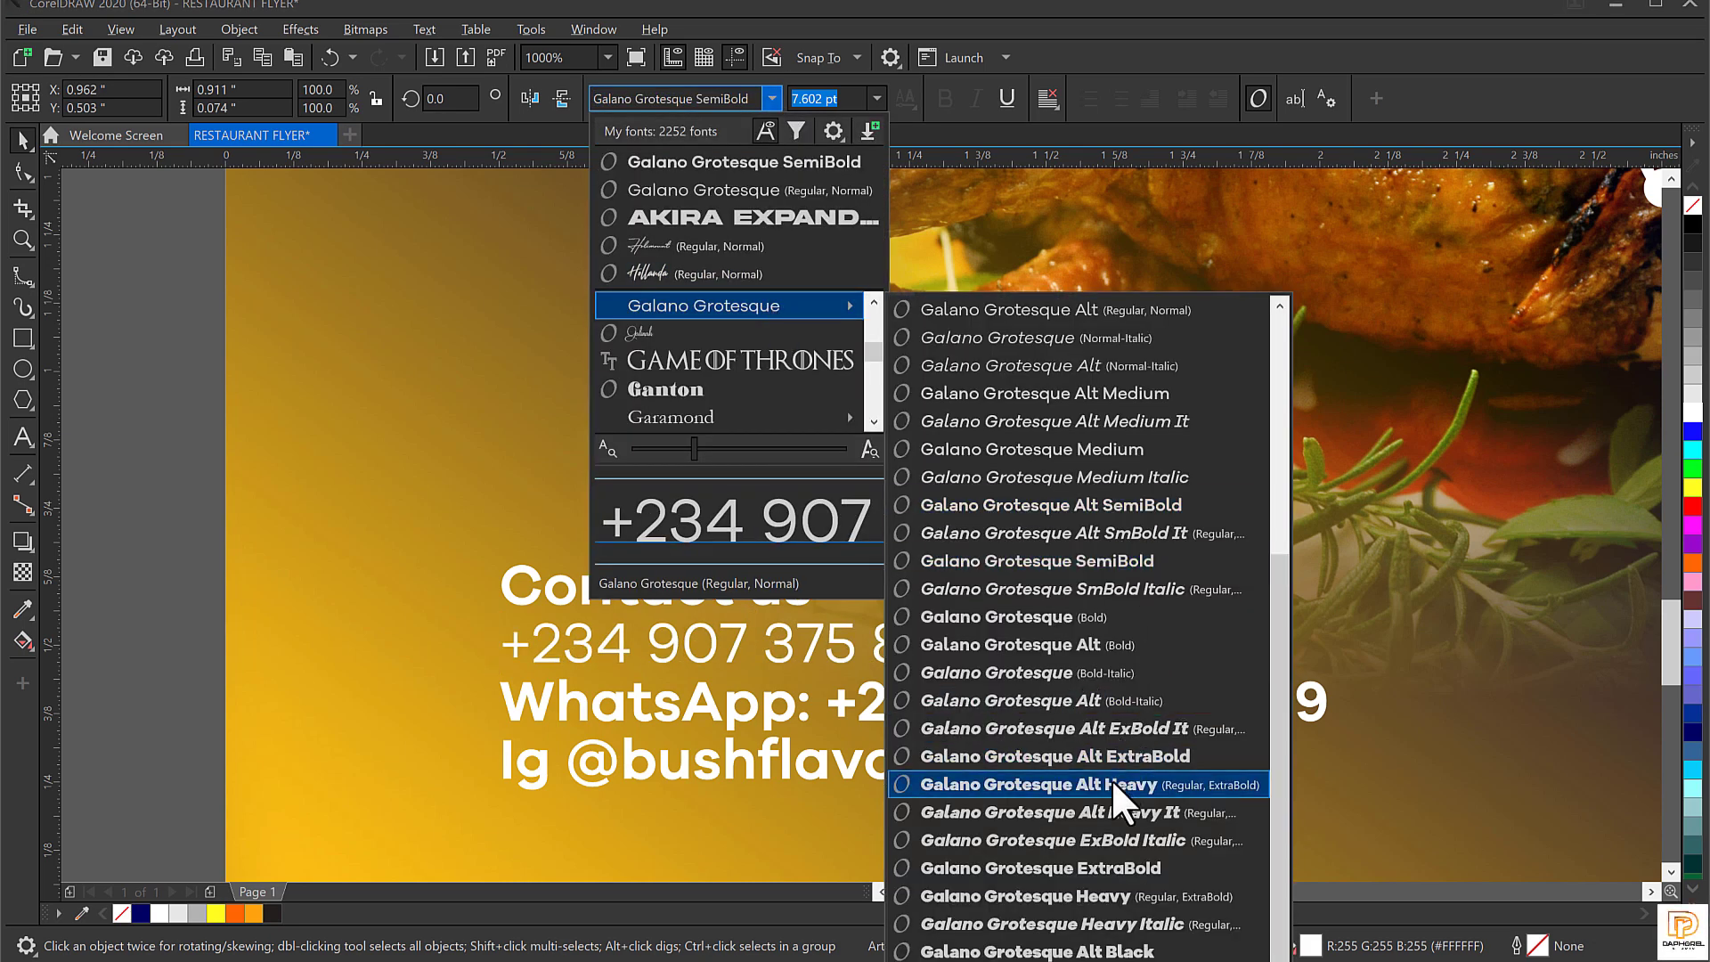
{"action": "left_click", "coordinate": [1094, 899]}
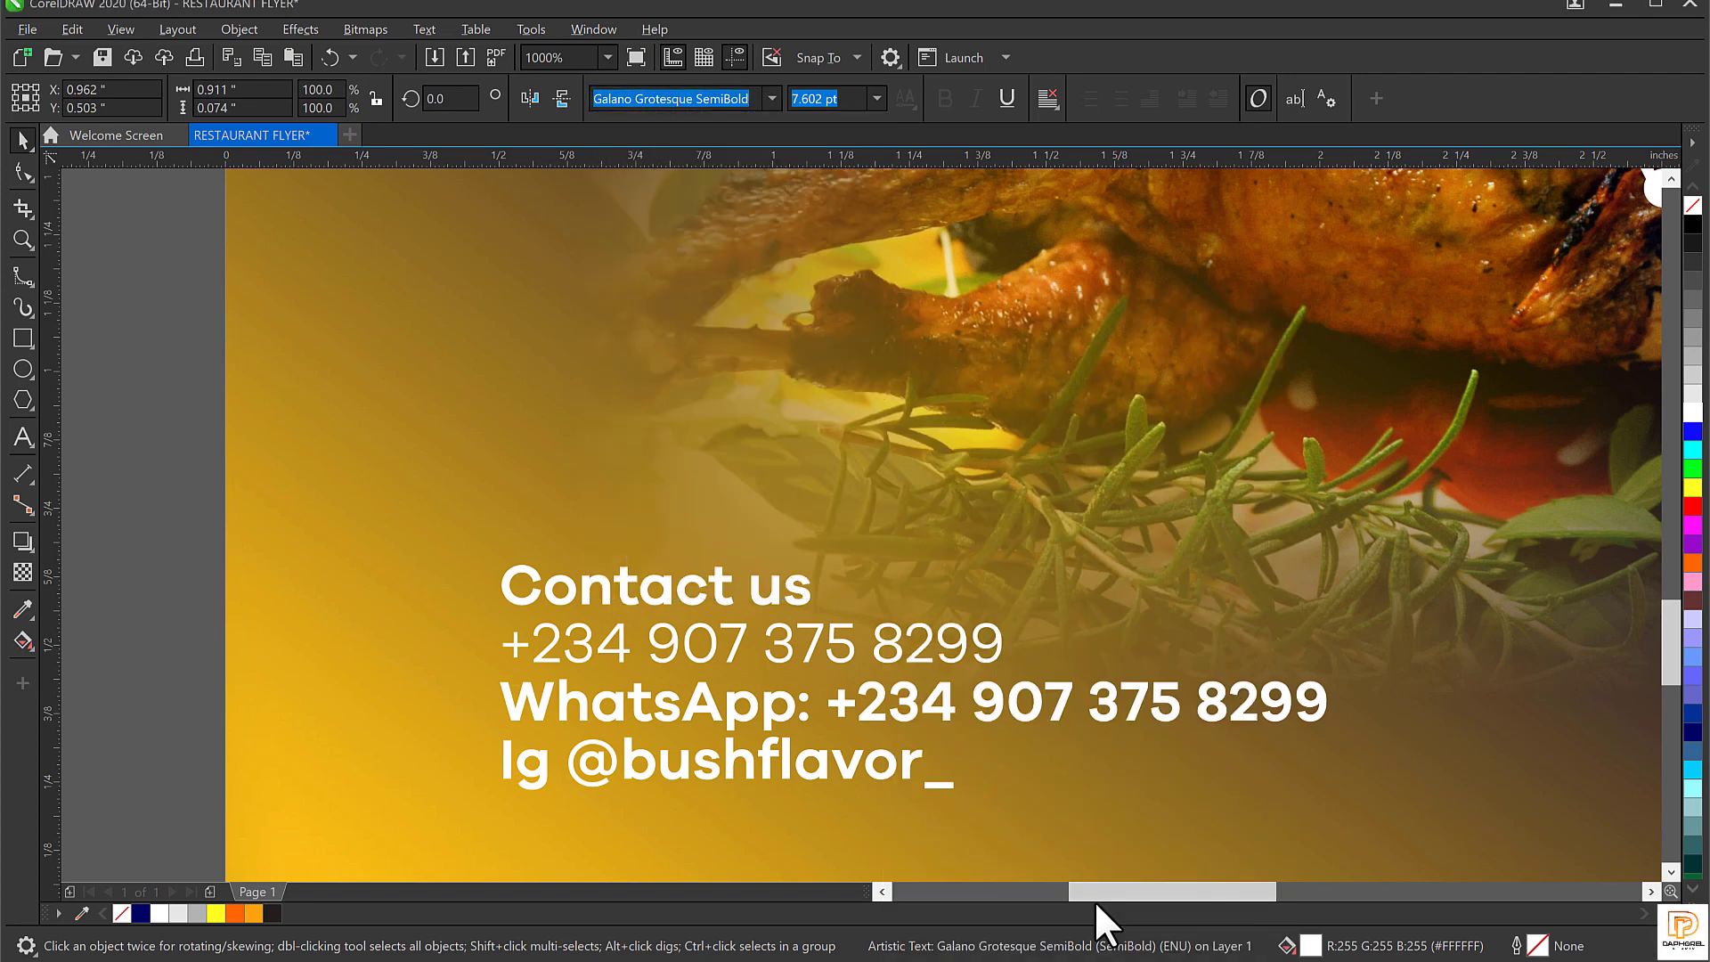
{"action": "key", "text": "Escape"}
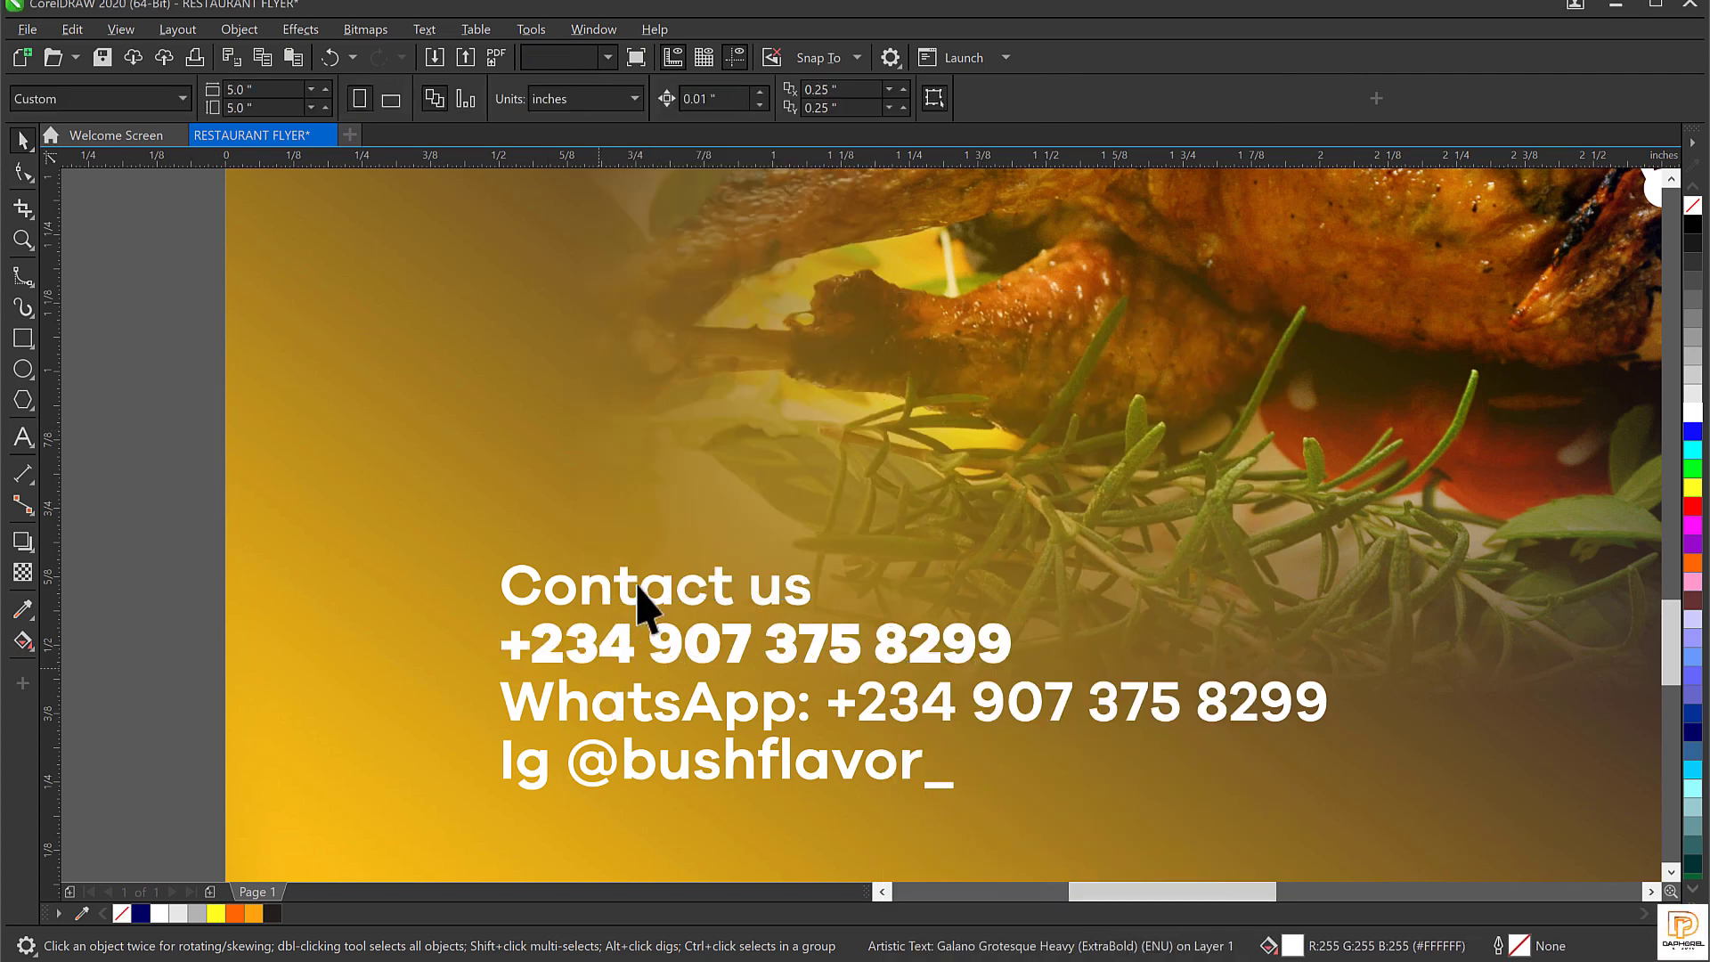
{"action": "left_click", "coordinate": [628, 604]}
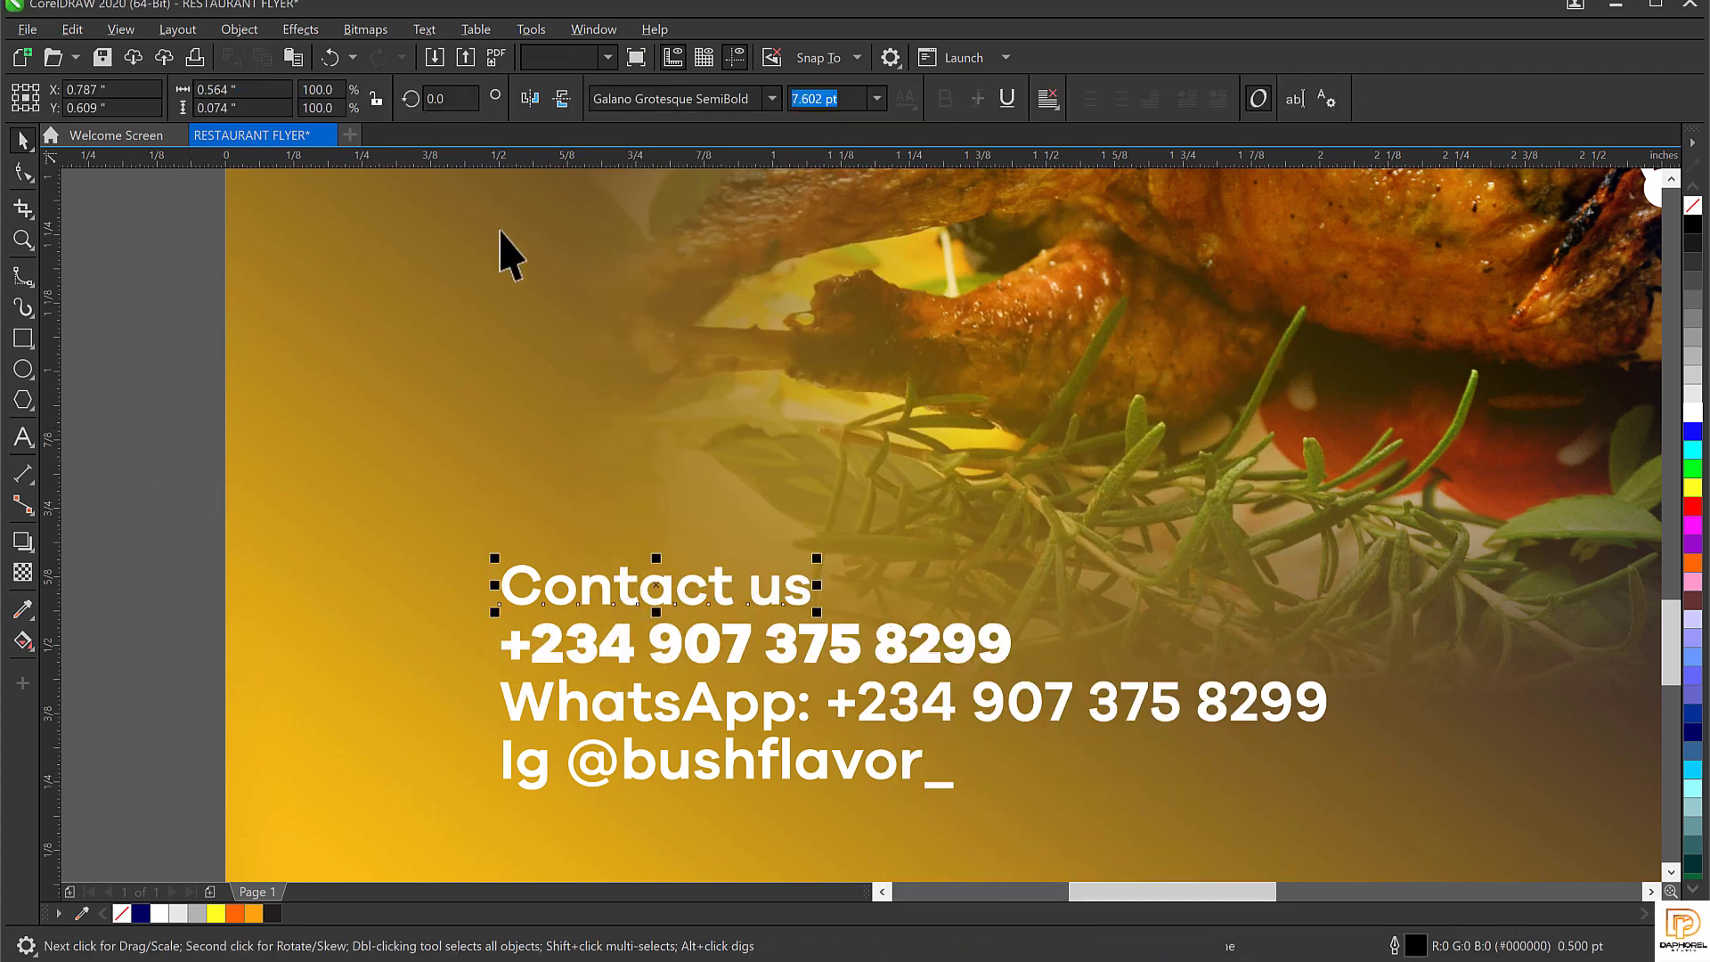
{"action": "left_click", "coordinate": [759, 98]}
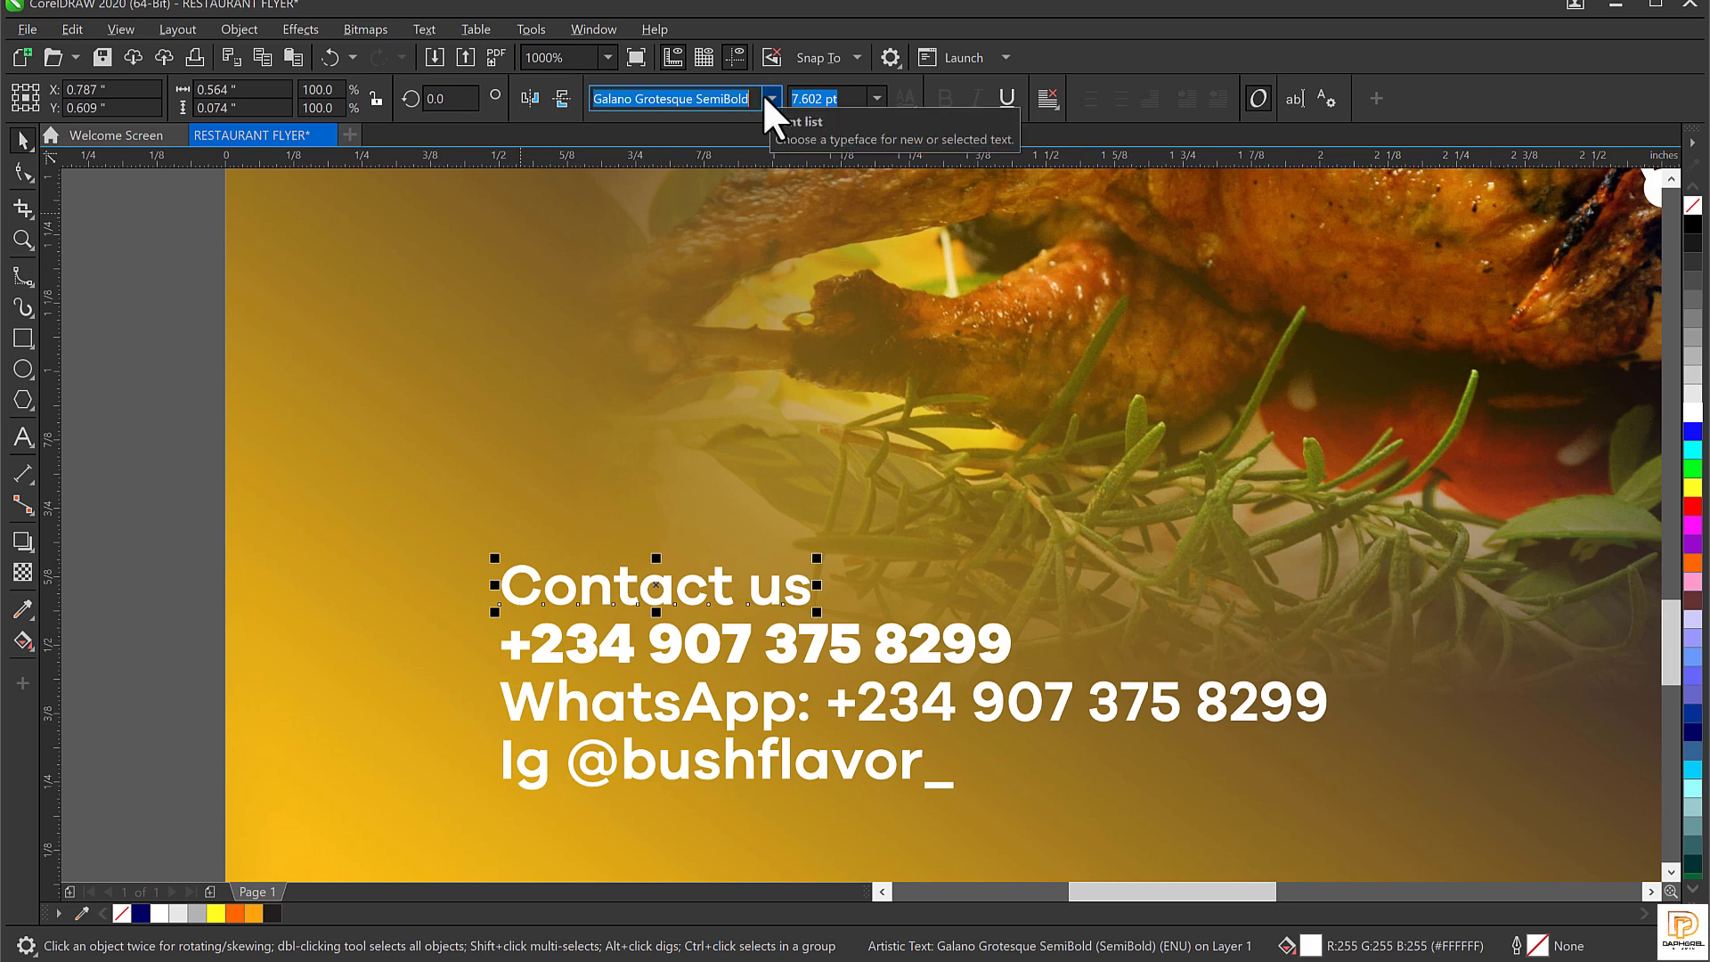
{"action": "type", "text": "Ami Hollan DEMO"}
{"action": "key", "text": "Return"}
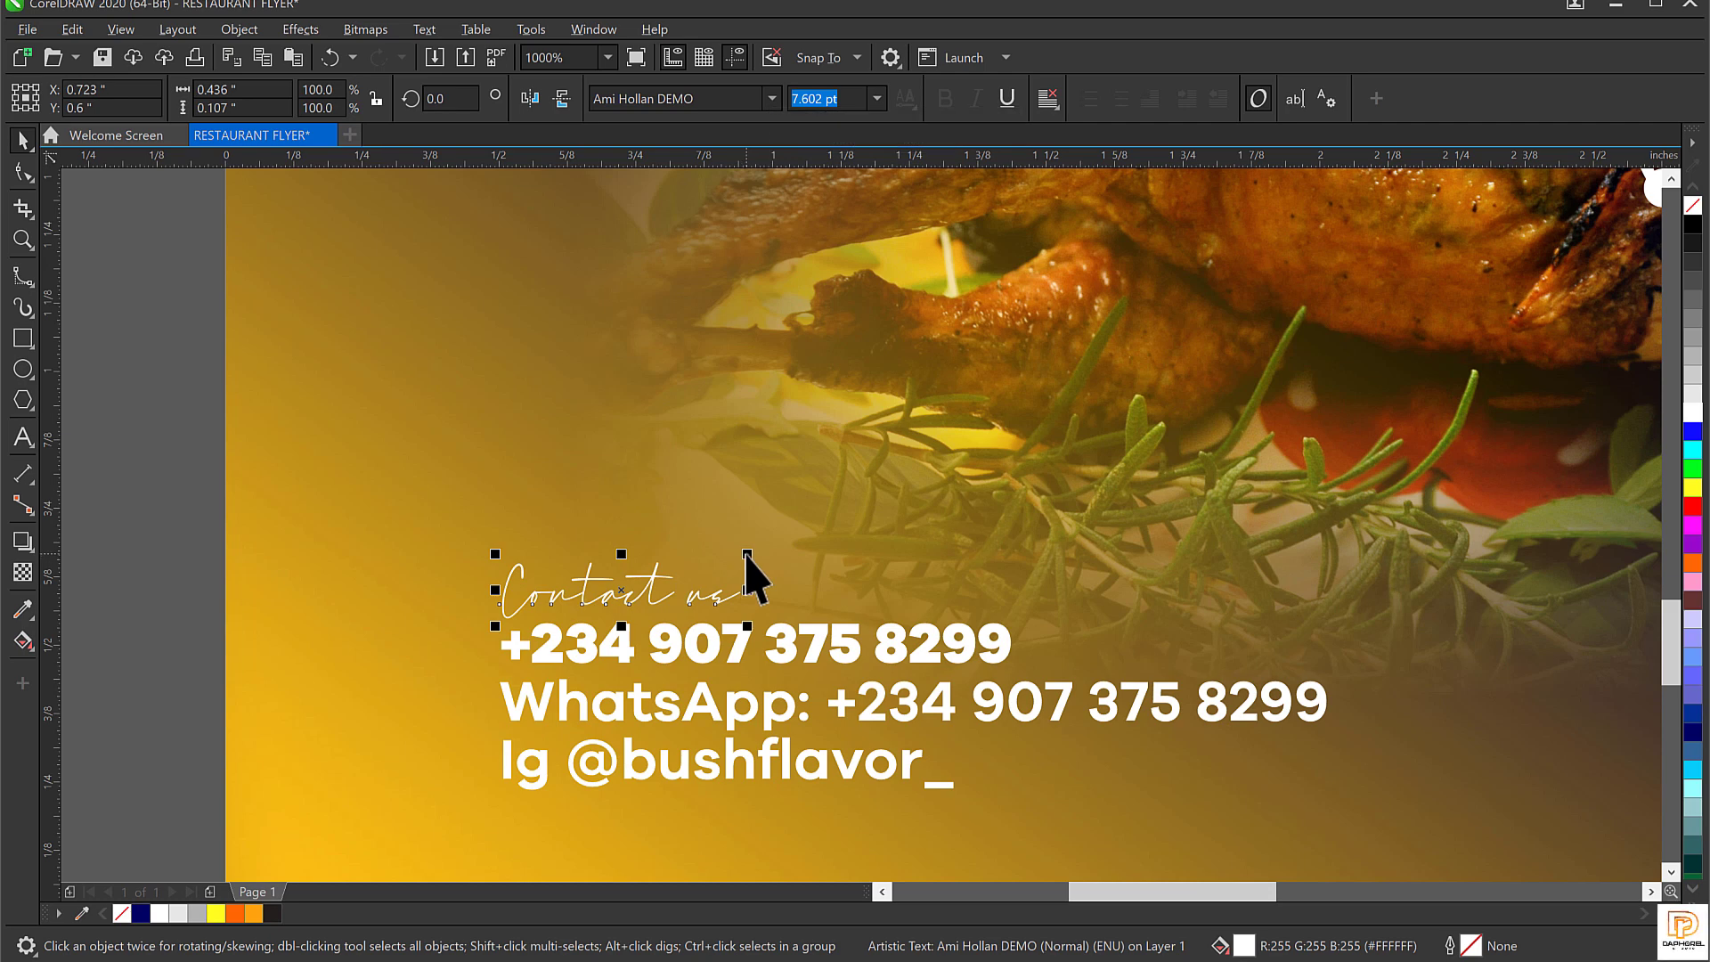
{"action": "left_click_drag", "start_coordinate": [747, 554], "coordinate": [886, 495]}
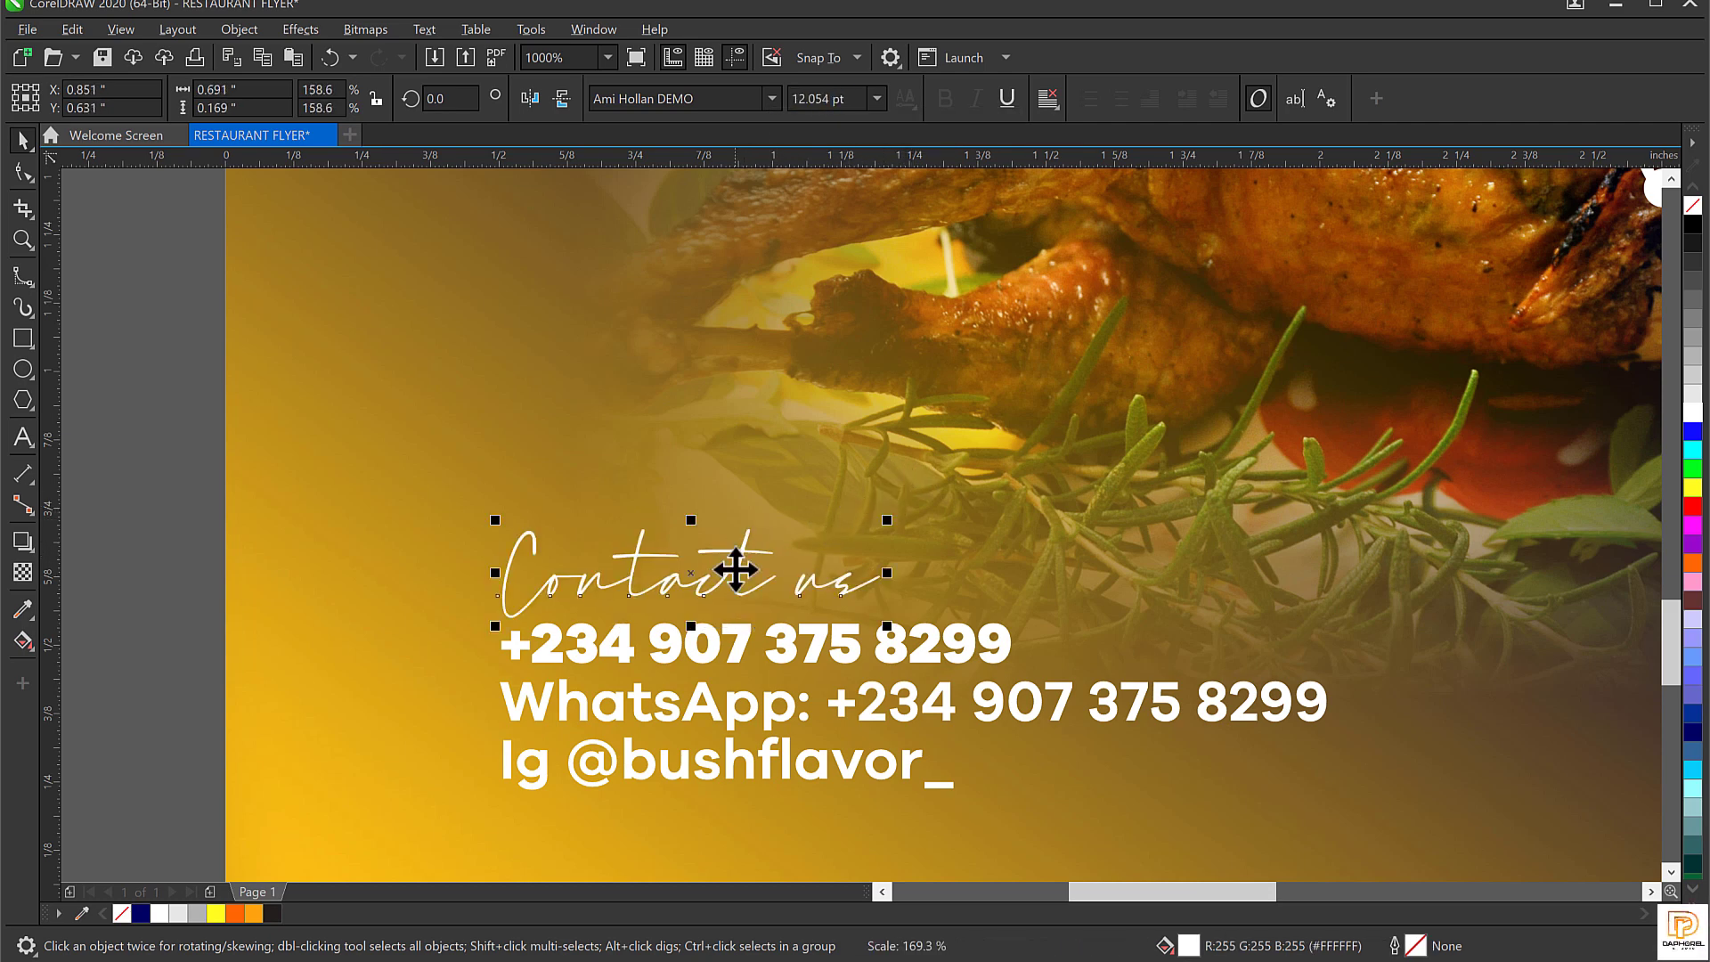
{"action": "left_click_drag", "start_coordinate": [737, 575], "coordinate": [738, 588]}
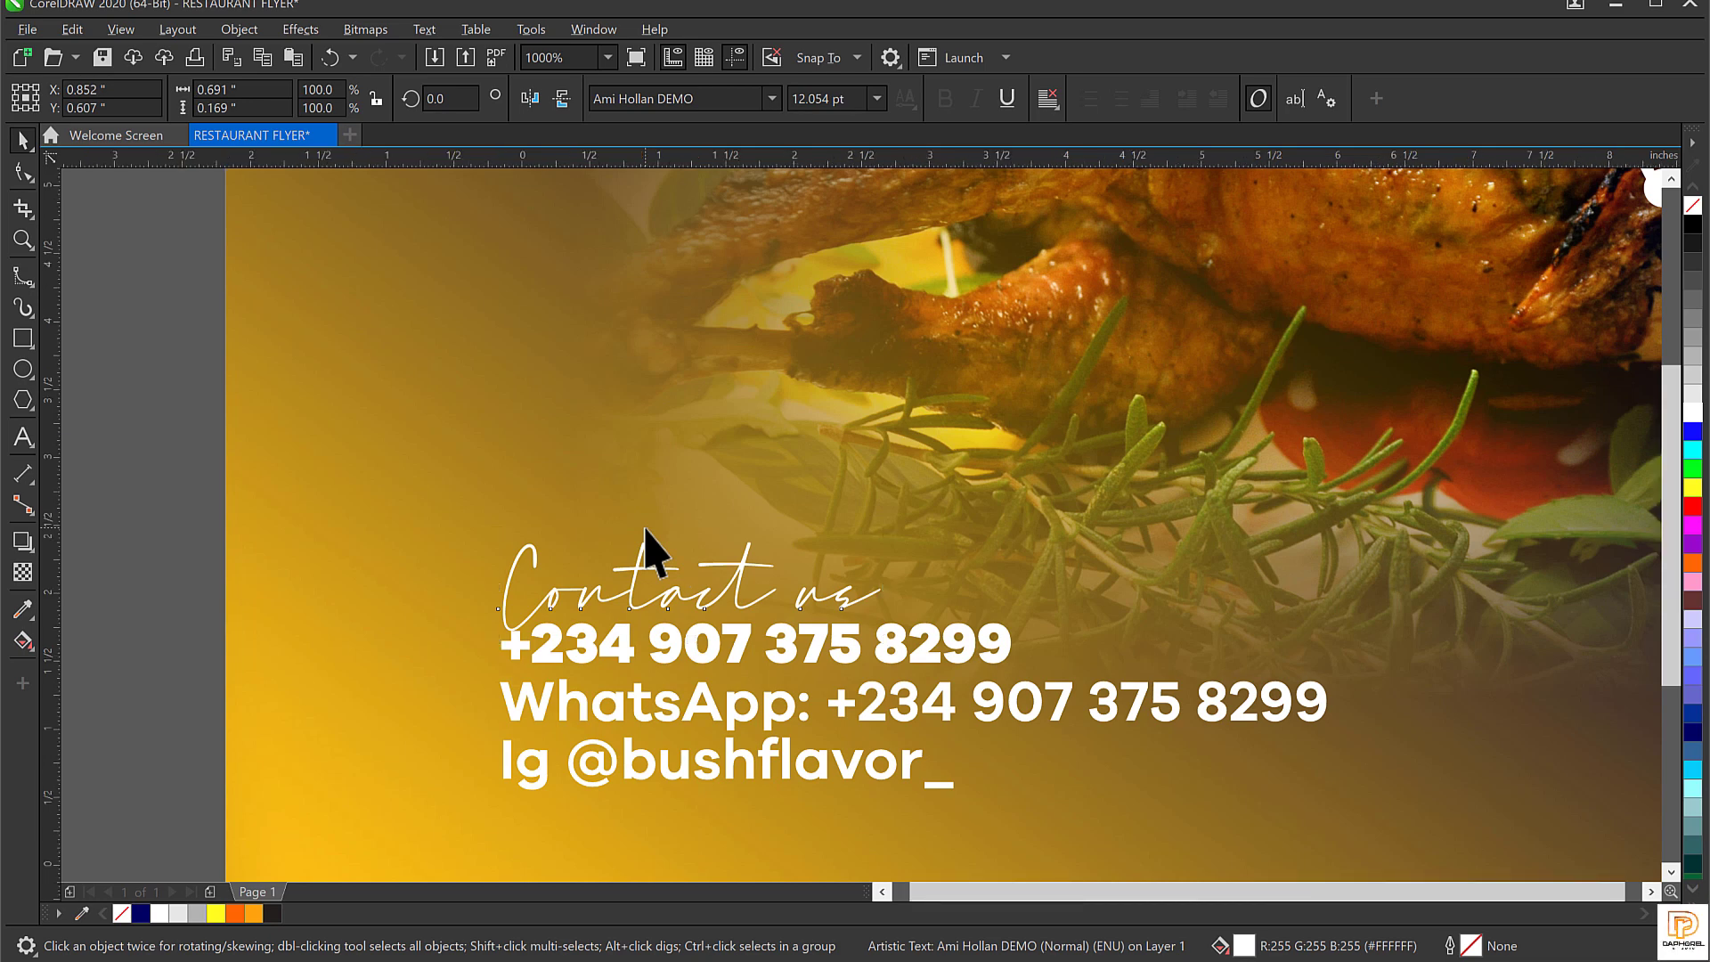
Scale all the contact lines together to about 1.55 x 0.47 inches and shift them slightly toward the flyer's lower-left corner.
{"action": "key", "text": "shift+F4"}
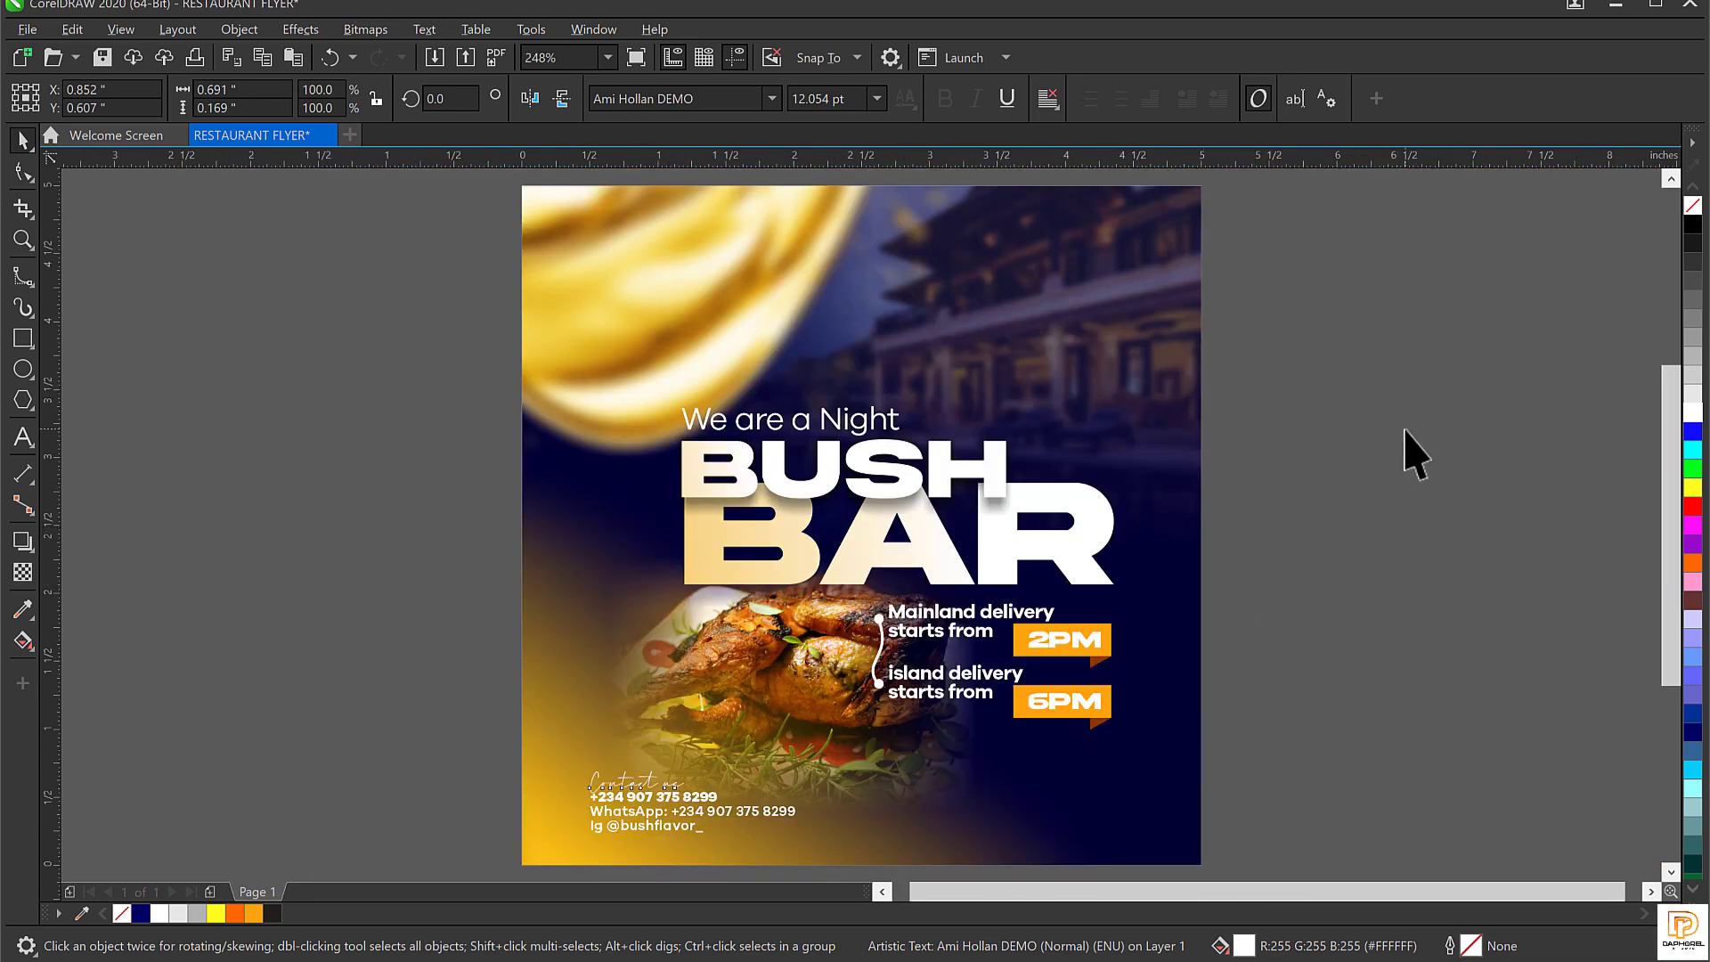
{"action": "left_click", "coordinate": [1406, 432]}
{"action": "left_click", "coordinate": [659, 804]}
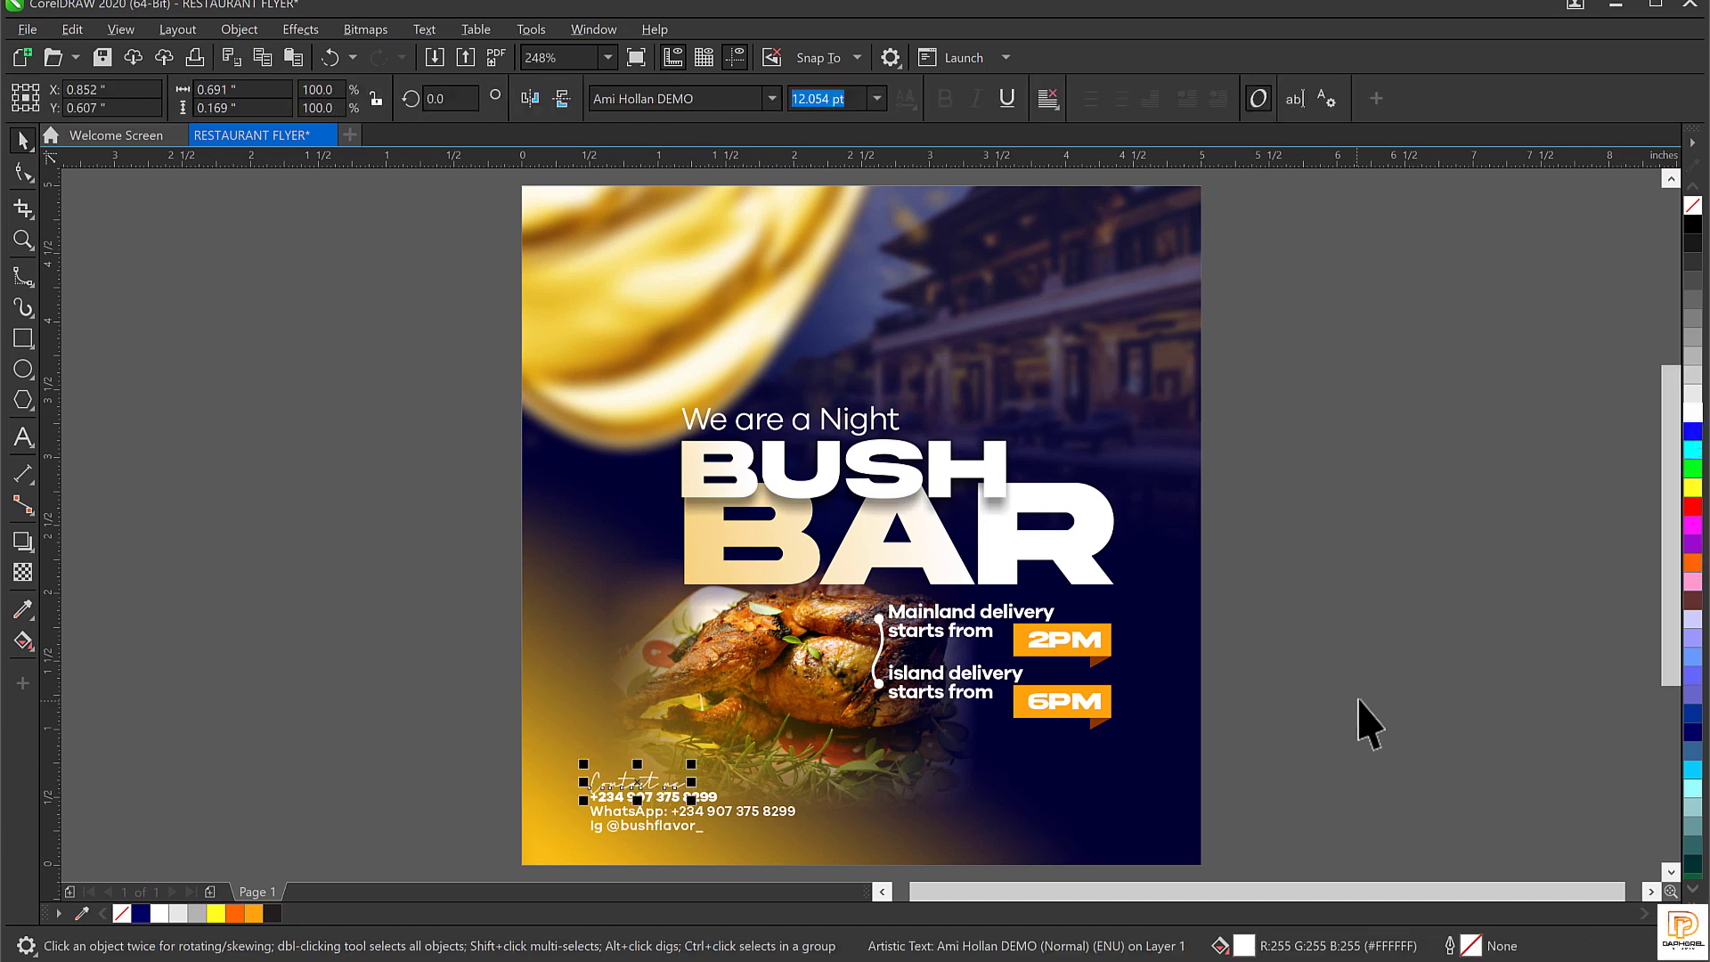
{"action": "left_click", "coordinate": [448, 768]}
{"action": "left_click_drag", "start_coordinate": [441, 746], "coordinate": [828, 850]}
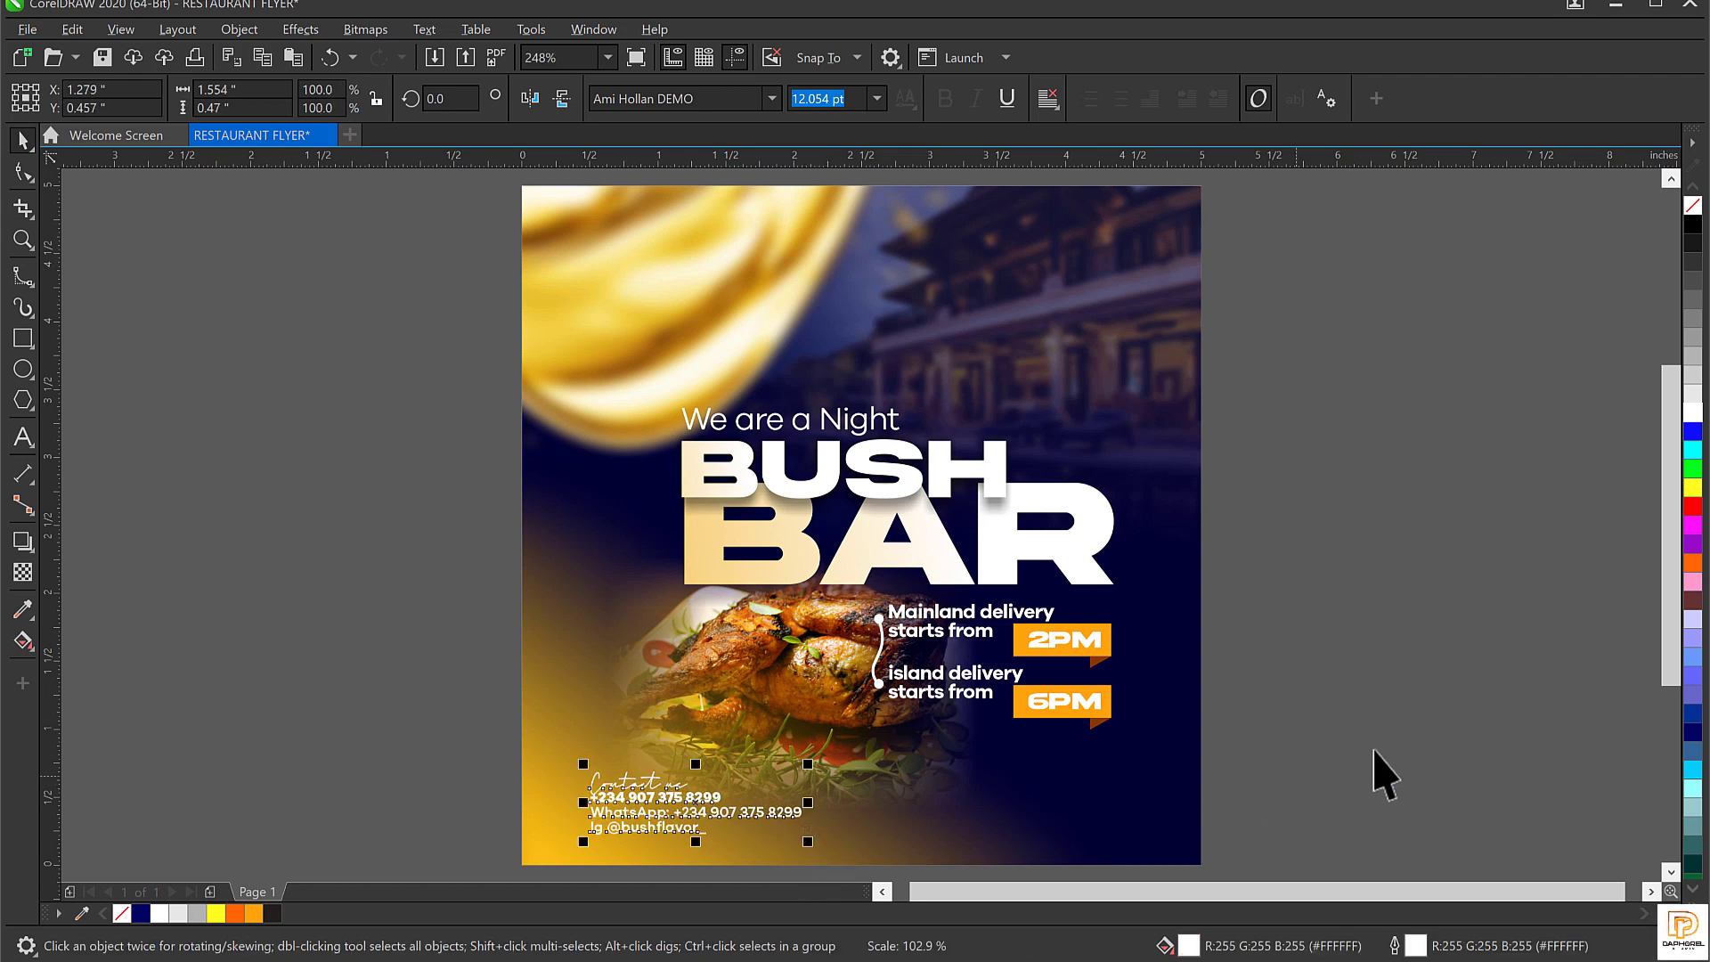
{"action": "left_click", "coordinate": [1227, 334]}
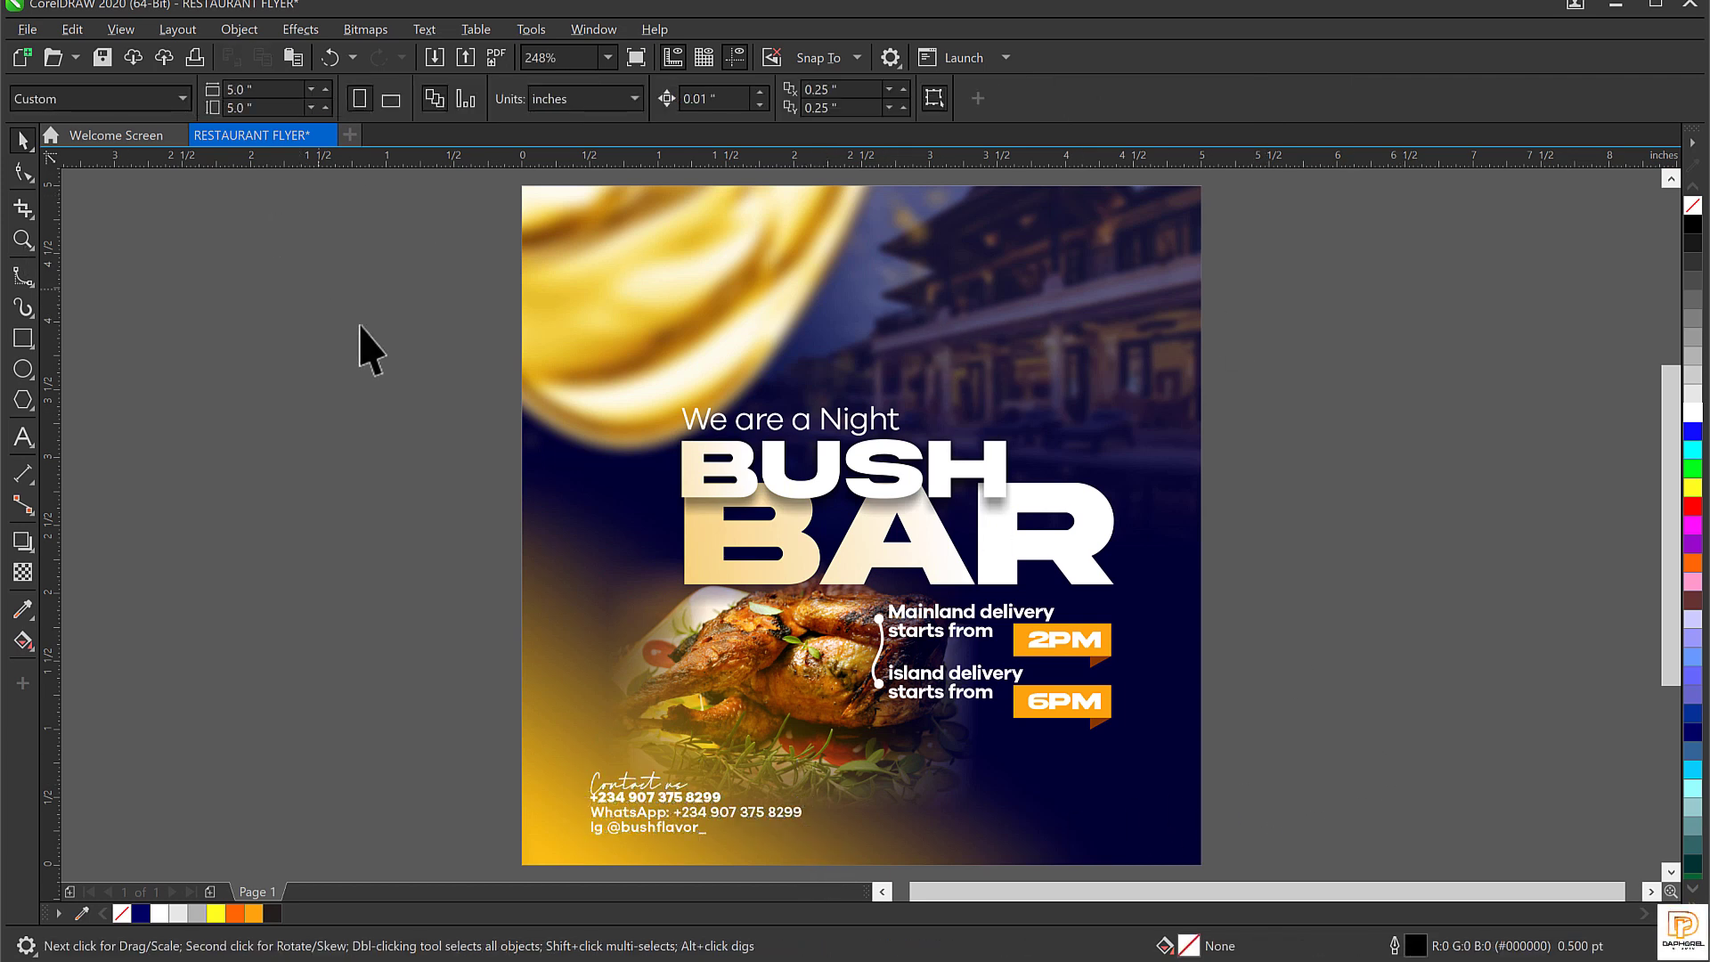
{"action": "left_click", "coordinate": [815, 378]}
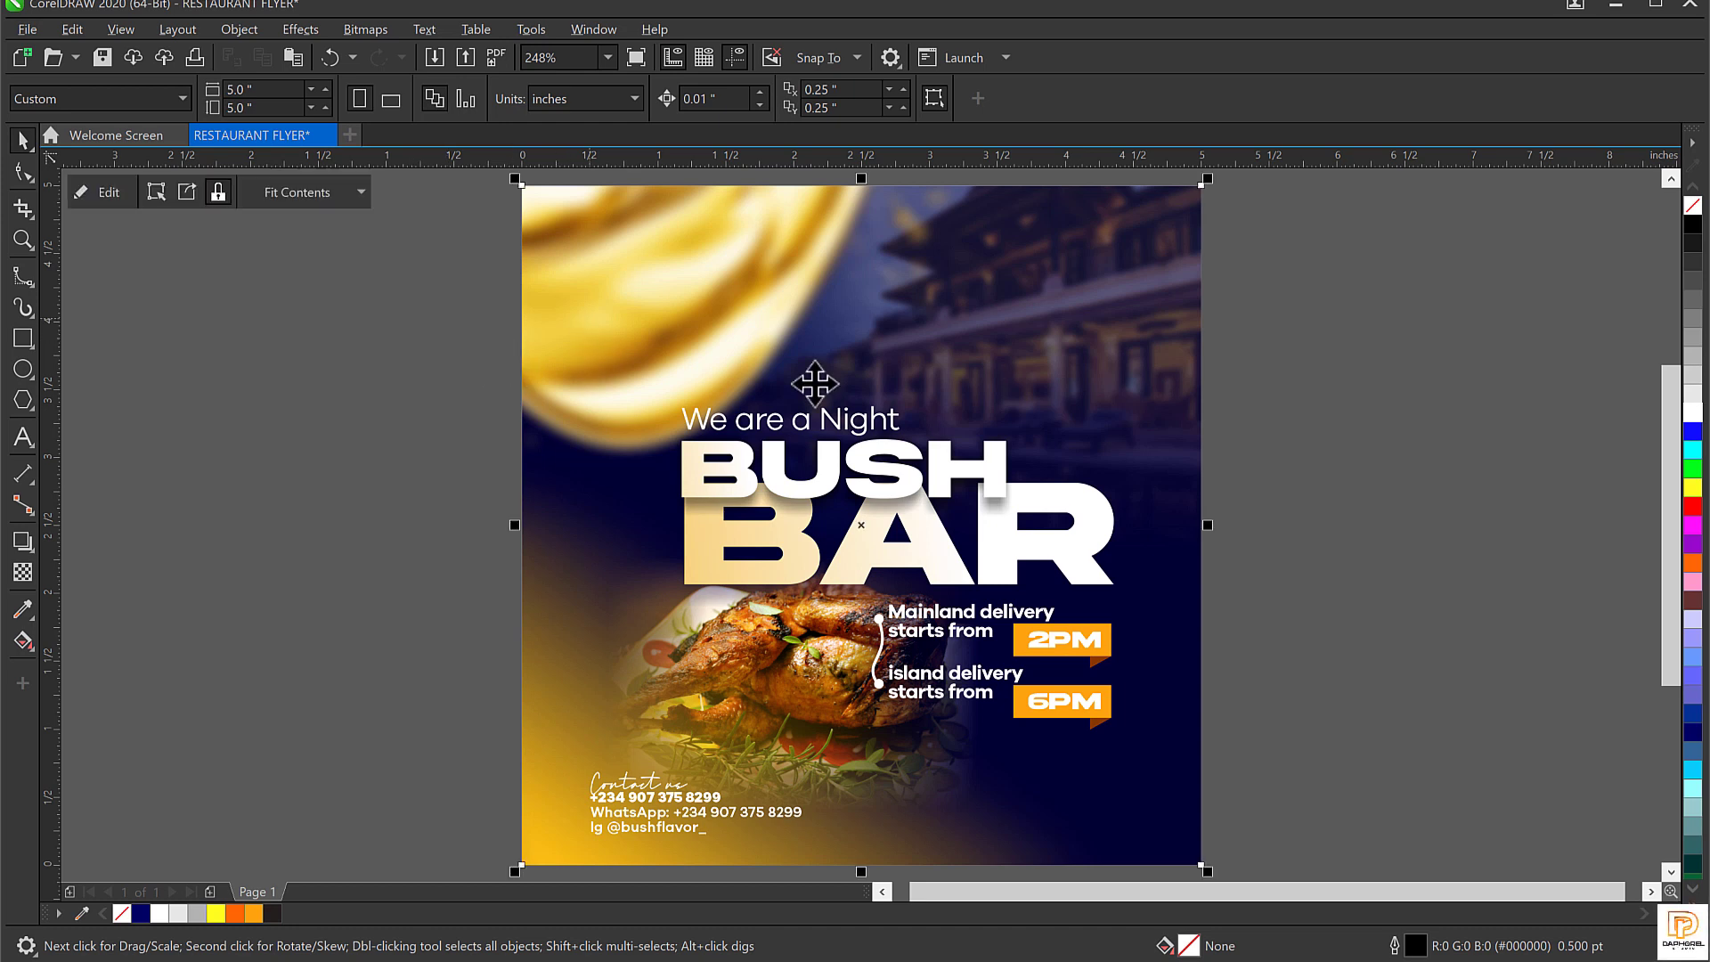
{"action": "left_click_drag", "start_coordinate": [637, 829], "coordinate": [872, 854]}
{"action": "left_click_drag", "start_coordinate": [759, 812], "coordinate": [747, 817]}
{"action": "left_click", "coordinate": [1377, 552]}
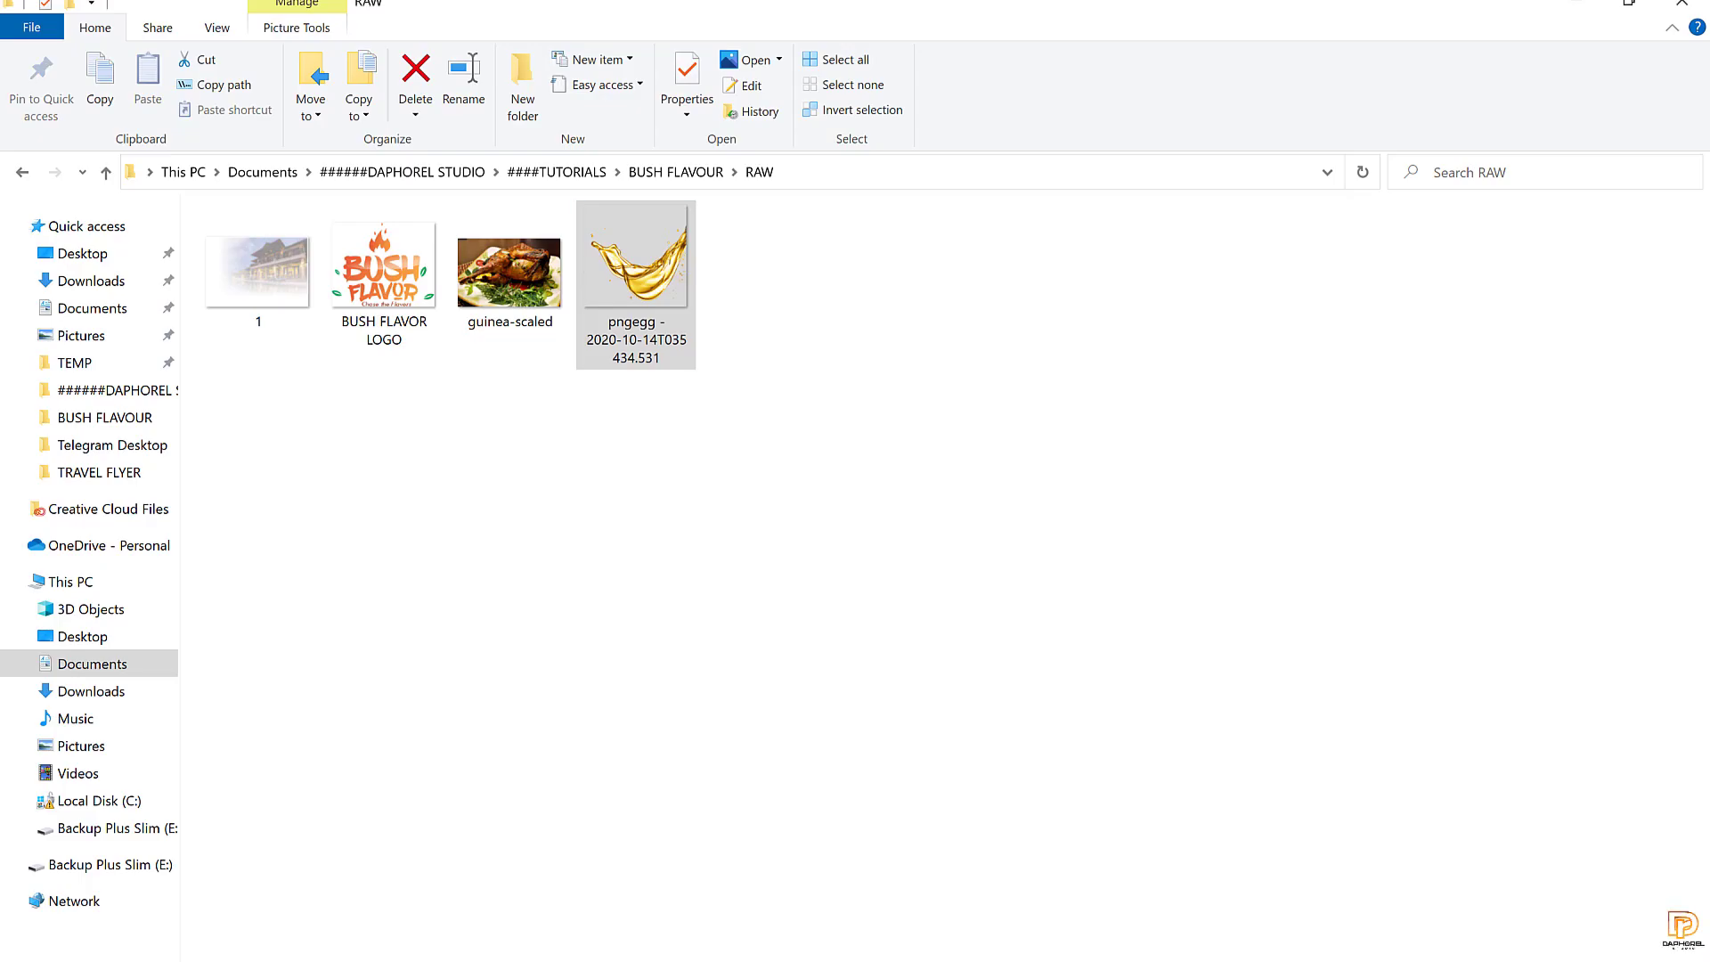
Import BUSH FLAVOR LOGO from the RAW folder at about 0.47 x 0.39 inches and place it in the flyer's lower-right corner.
{"action": "left_click", "coordinate": [378, 267]}
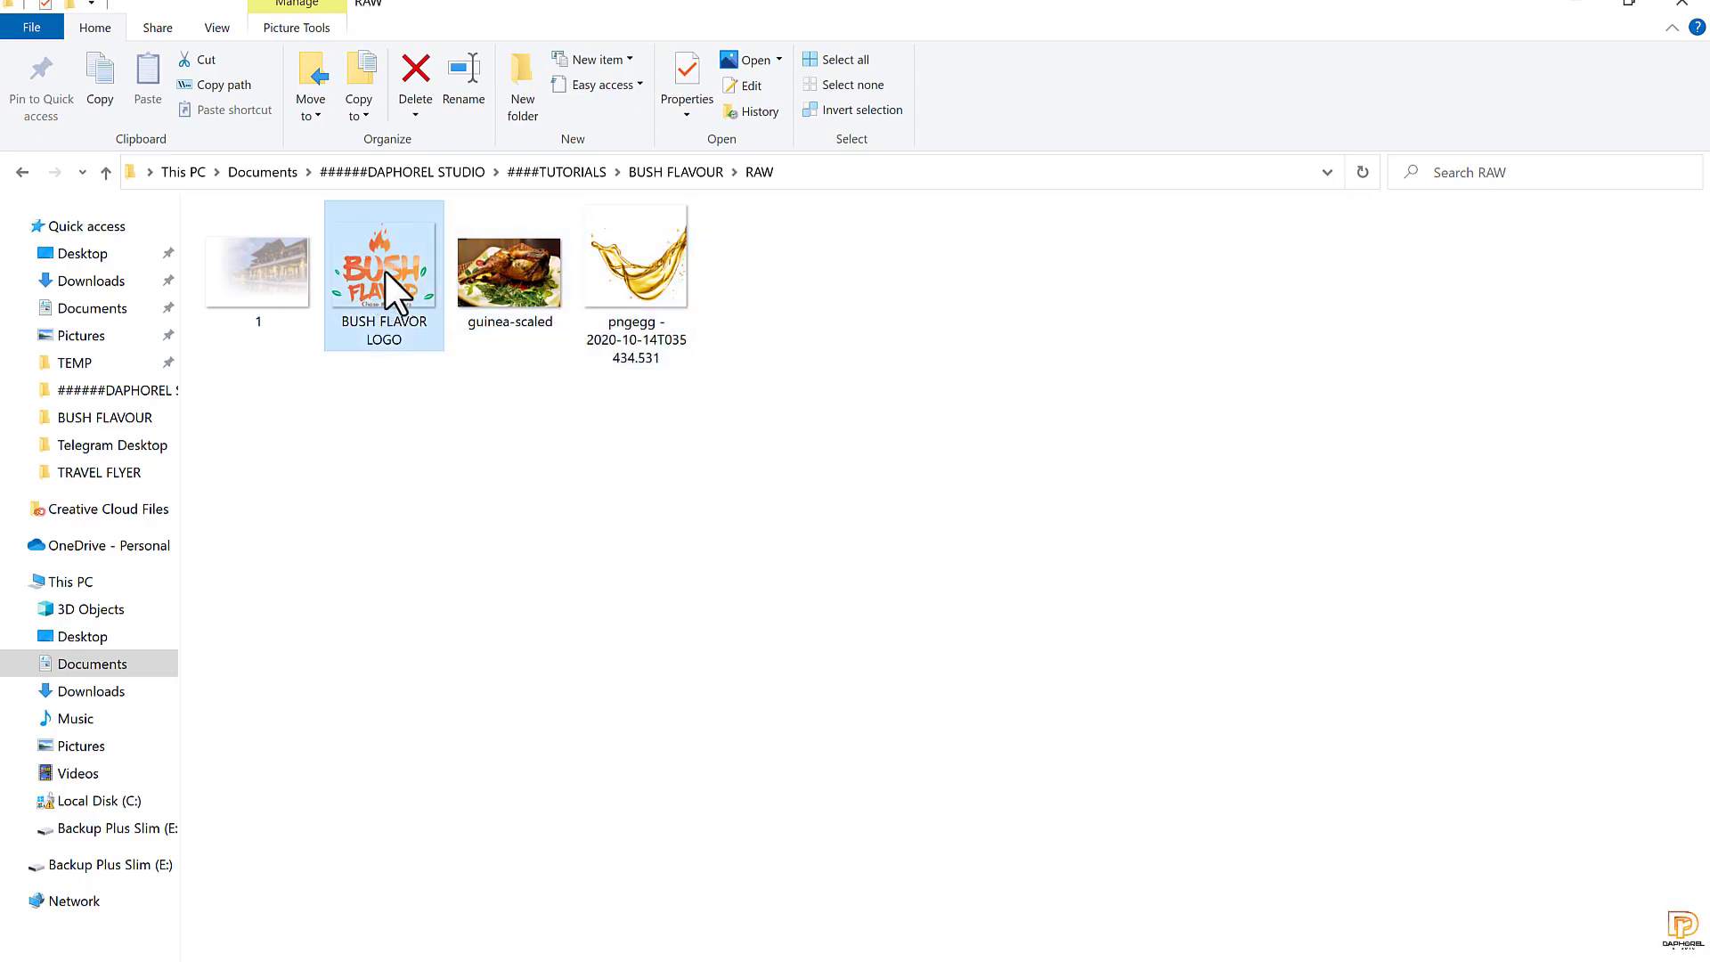
{"action": "left_click_drag", "start_coordinate": [384, 270], "coordinate": [866, 855]}
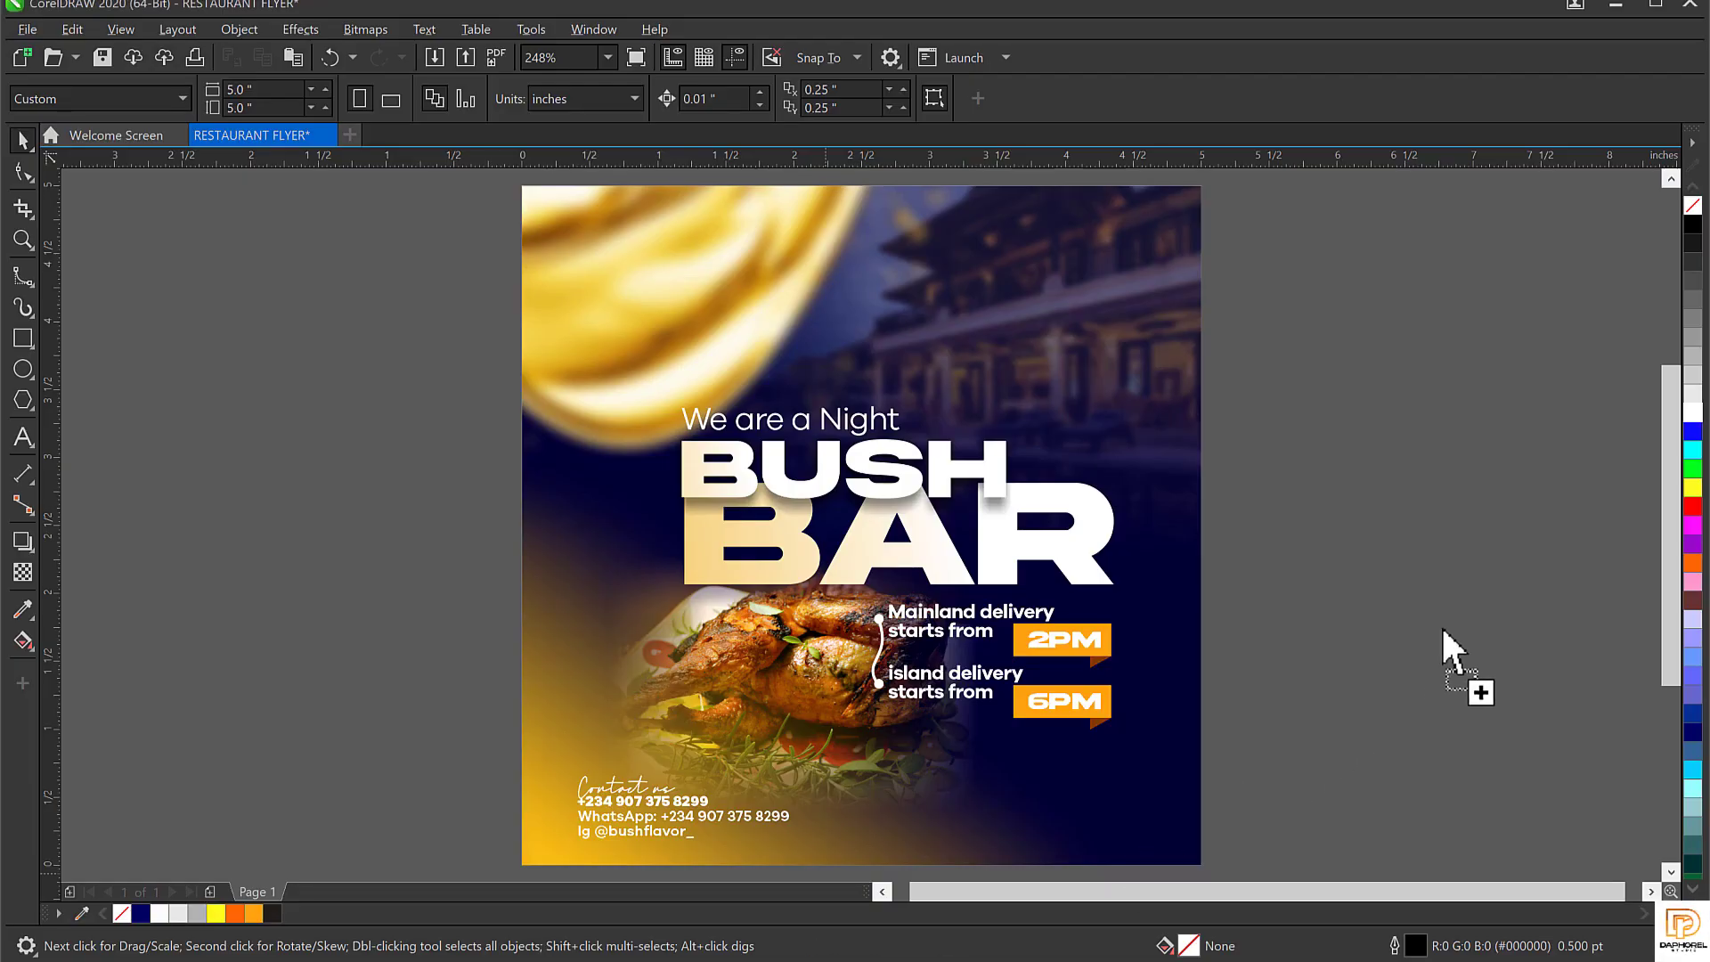
{"action": "left_click_drag", "start_coordinate": [1443, 629], "coordinate": [1443, 630]}
{"action": "left_click_drag", "start_coordinate": [1116, 835], "coordinate": [1165, 843]}
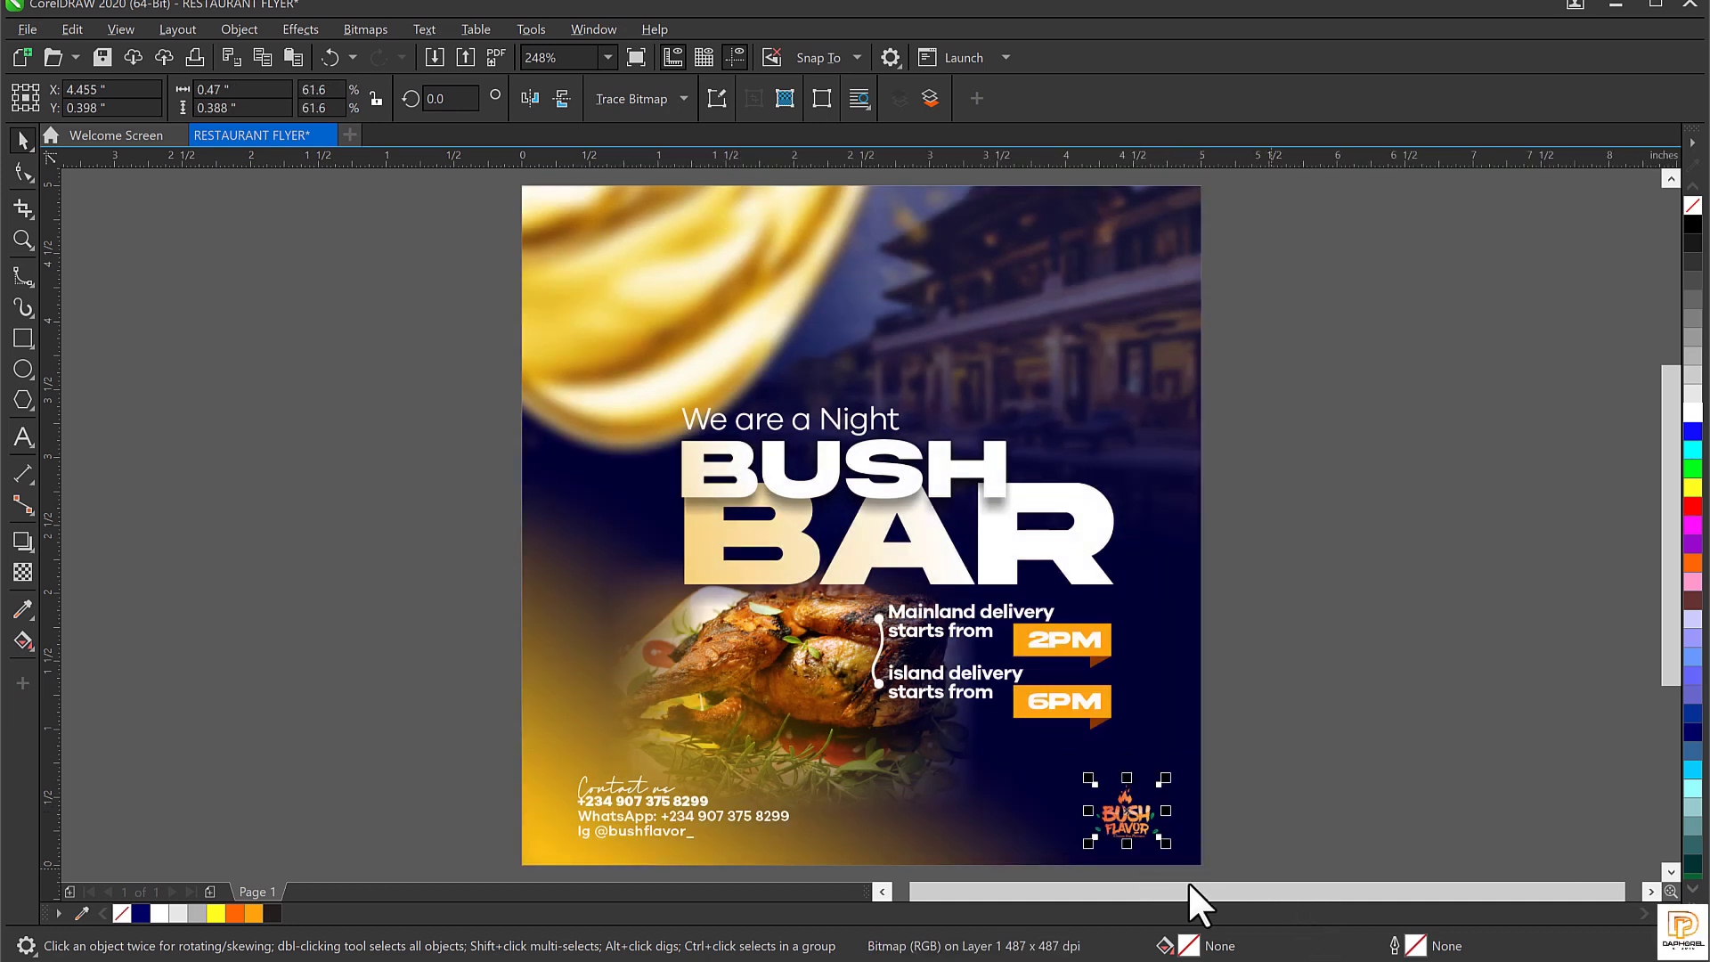
{"action": "left_click", "coordinate": [1389, 673]}
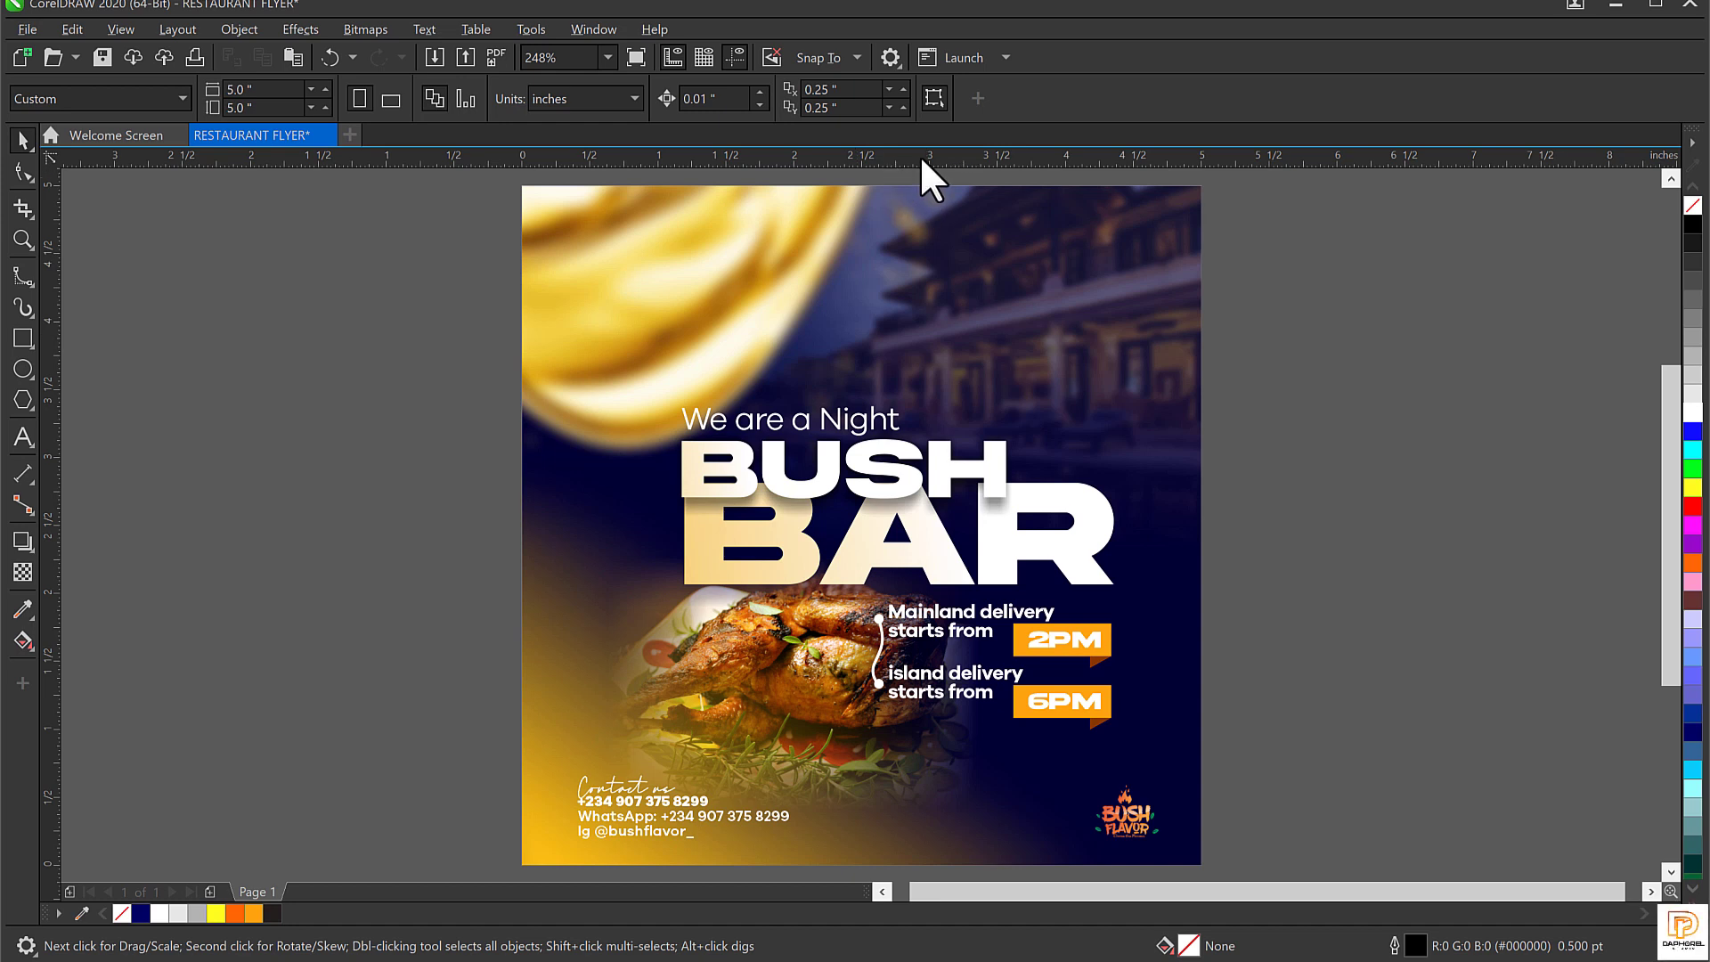
Add a horizontal guideline at about 0.13 inches near the flyer's bottom edge and lower the logo to rest on it.
{"action": "left_click_drag", "start_coordinate": [921, 160], "coordinate": [979, 579]}
{"action": "left_click_drag", "start_coordinate": [989, 791], "coordinate": [1002, 847]}
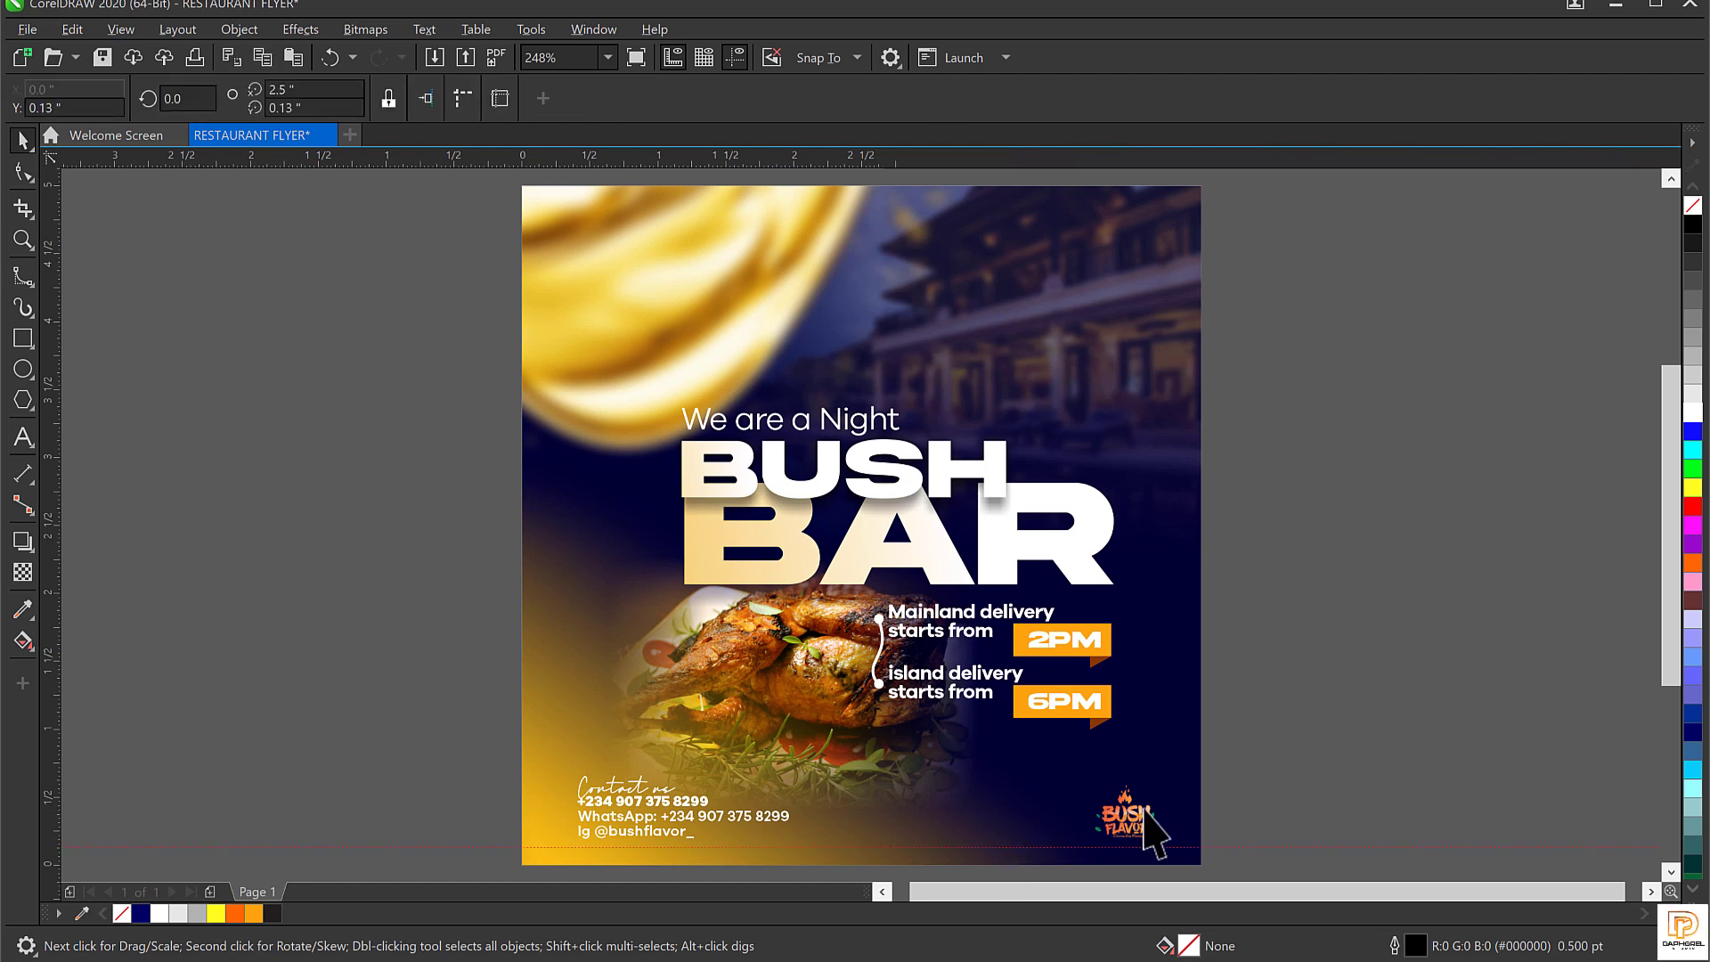
{"action": "left_click", "coordinate": [1126, 819]}
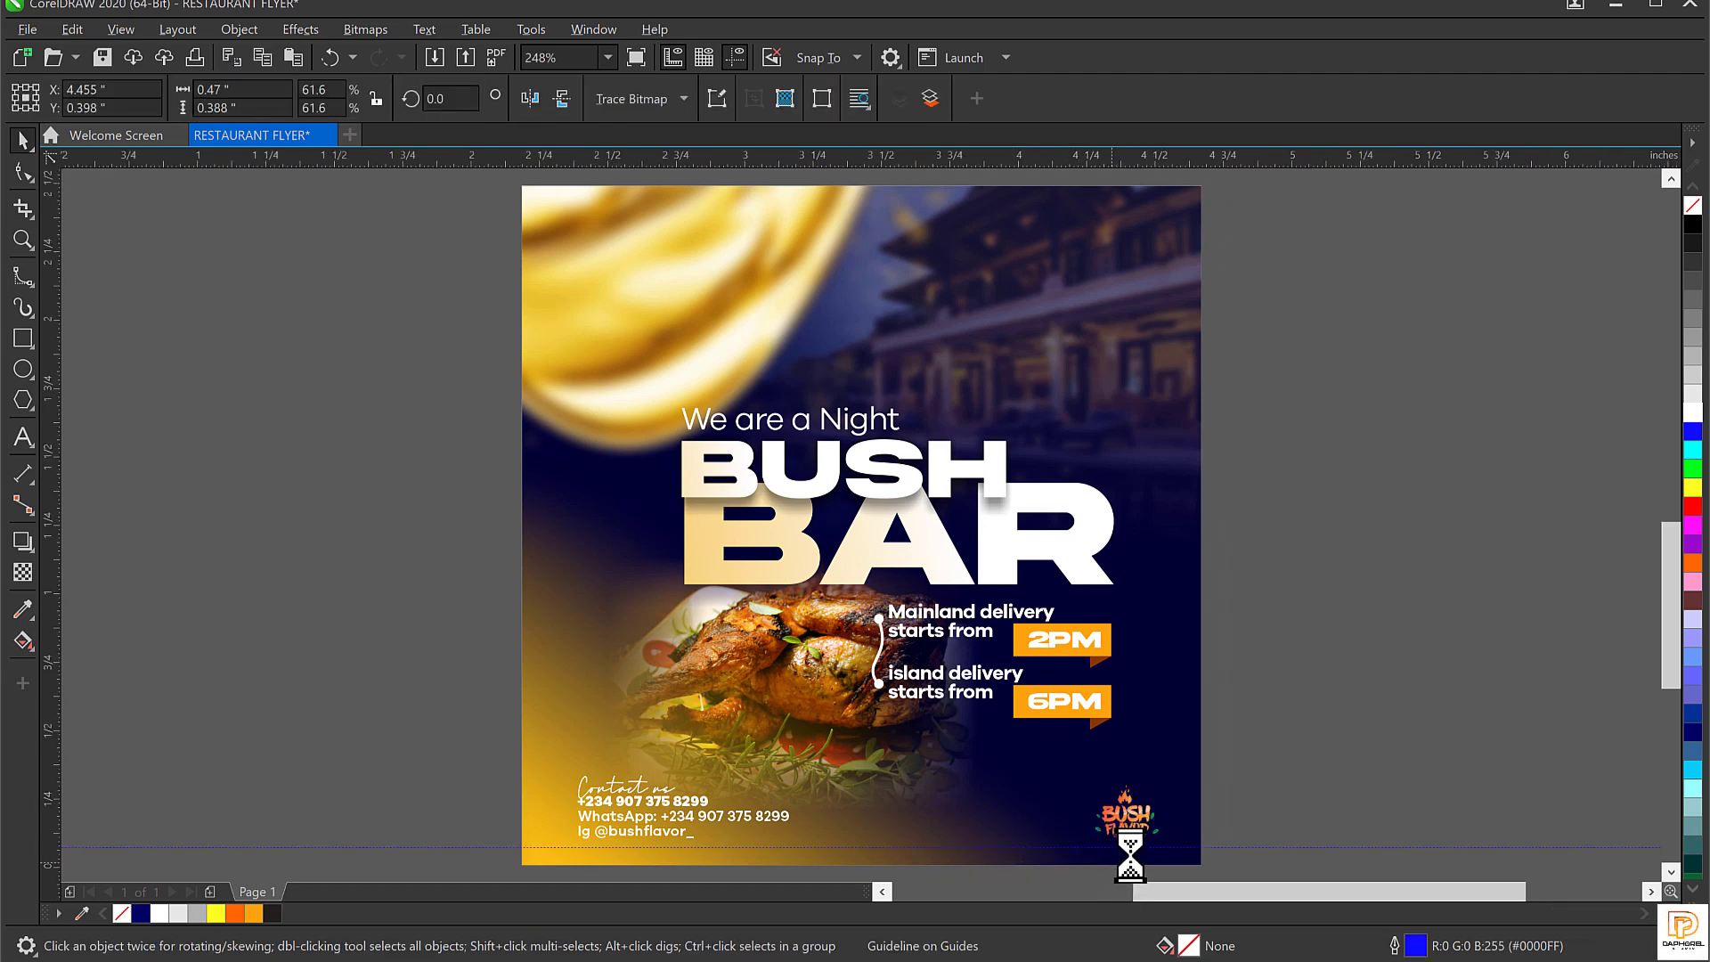
{"action": "scroll", "coordinate": [1122, 859], "scroll_direction": "up", "scroll_amount": 3}
{"action": "scroll", "coordinate": [1129, 806], "scroll_direction": "up", "scroll_amount": 2}
{"action": "left_click_drag", "start_coordinate": [1144, 712], "coordinate": [1145, 740]}
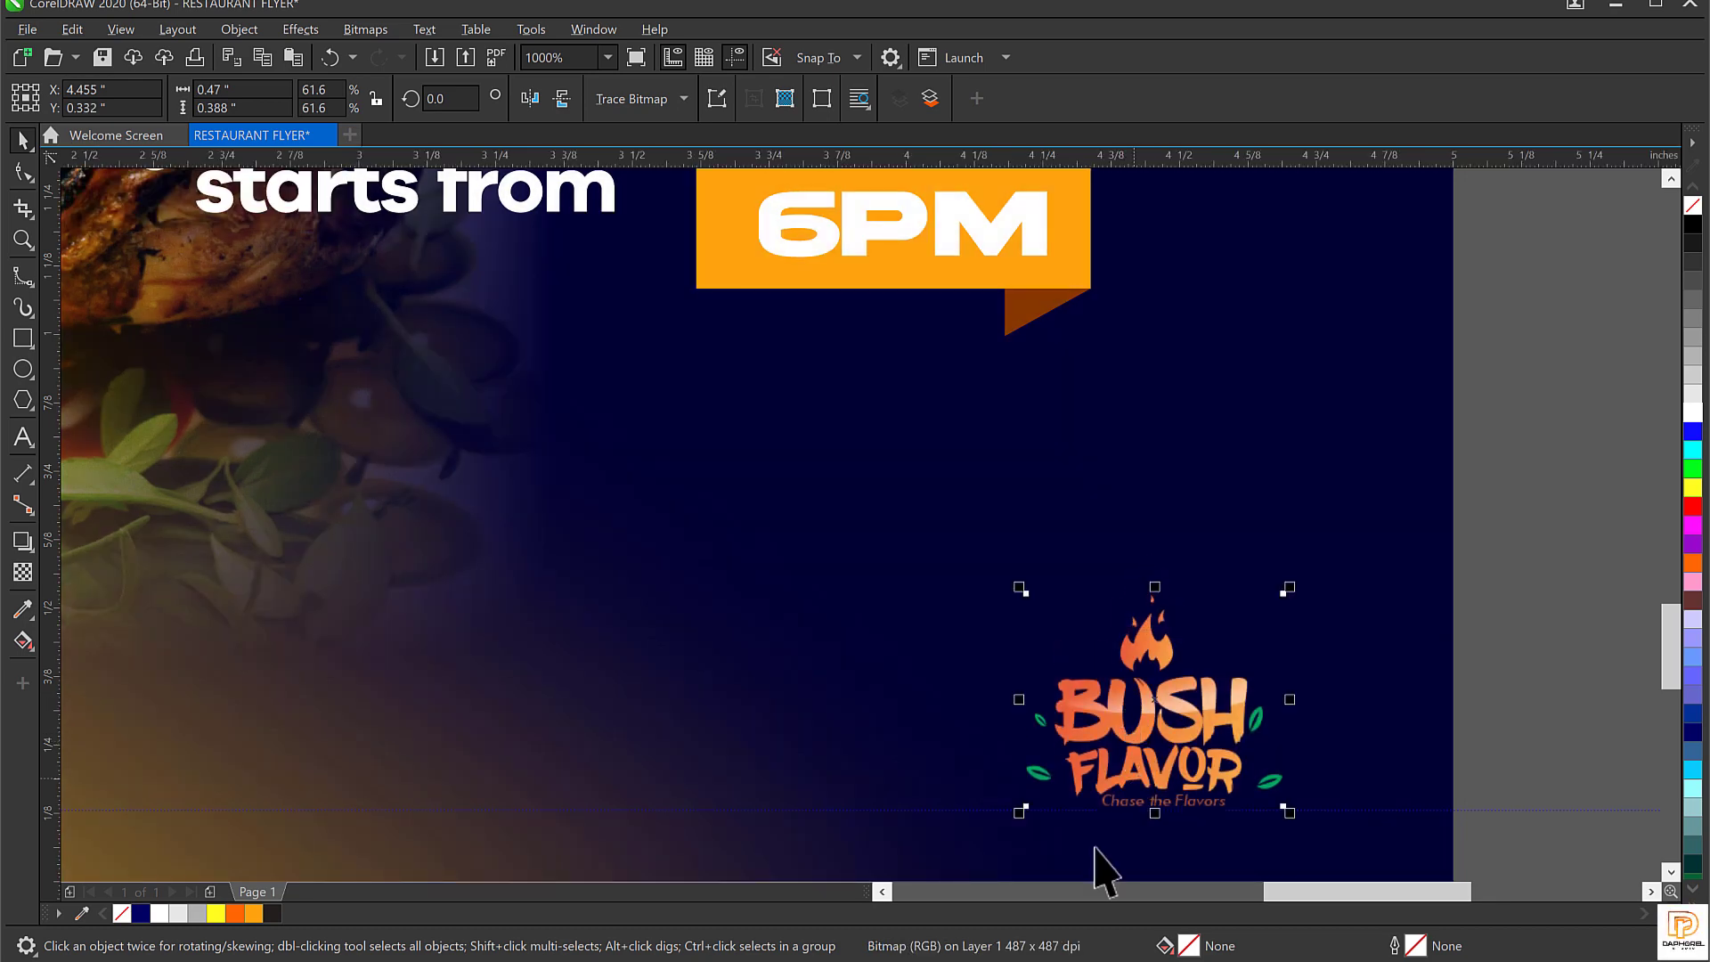
Lower the four contact lines together slightly toward the guideline to level them with the logo, and delete the guideline.
{"action": "scroll", "coordinate": [1183, 720], "scroll_direction": "down", "scroll_amount": 1}
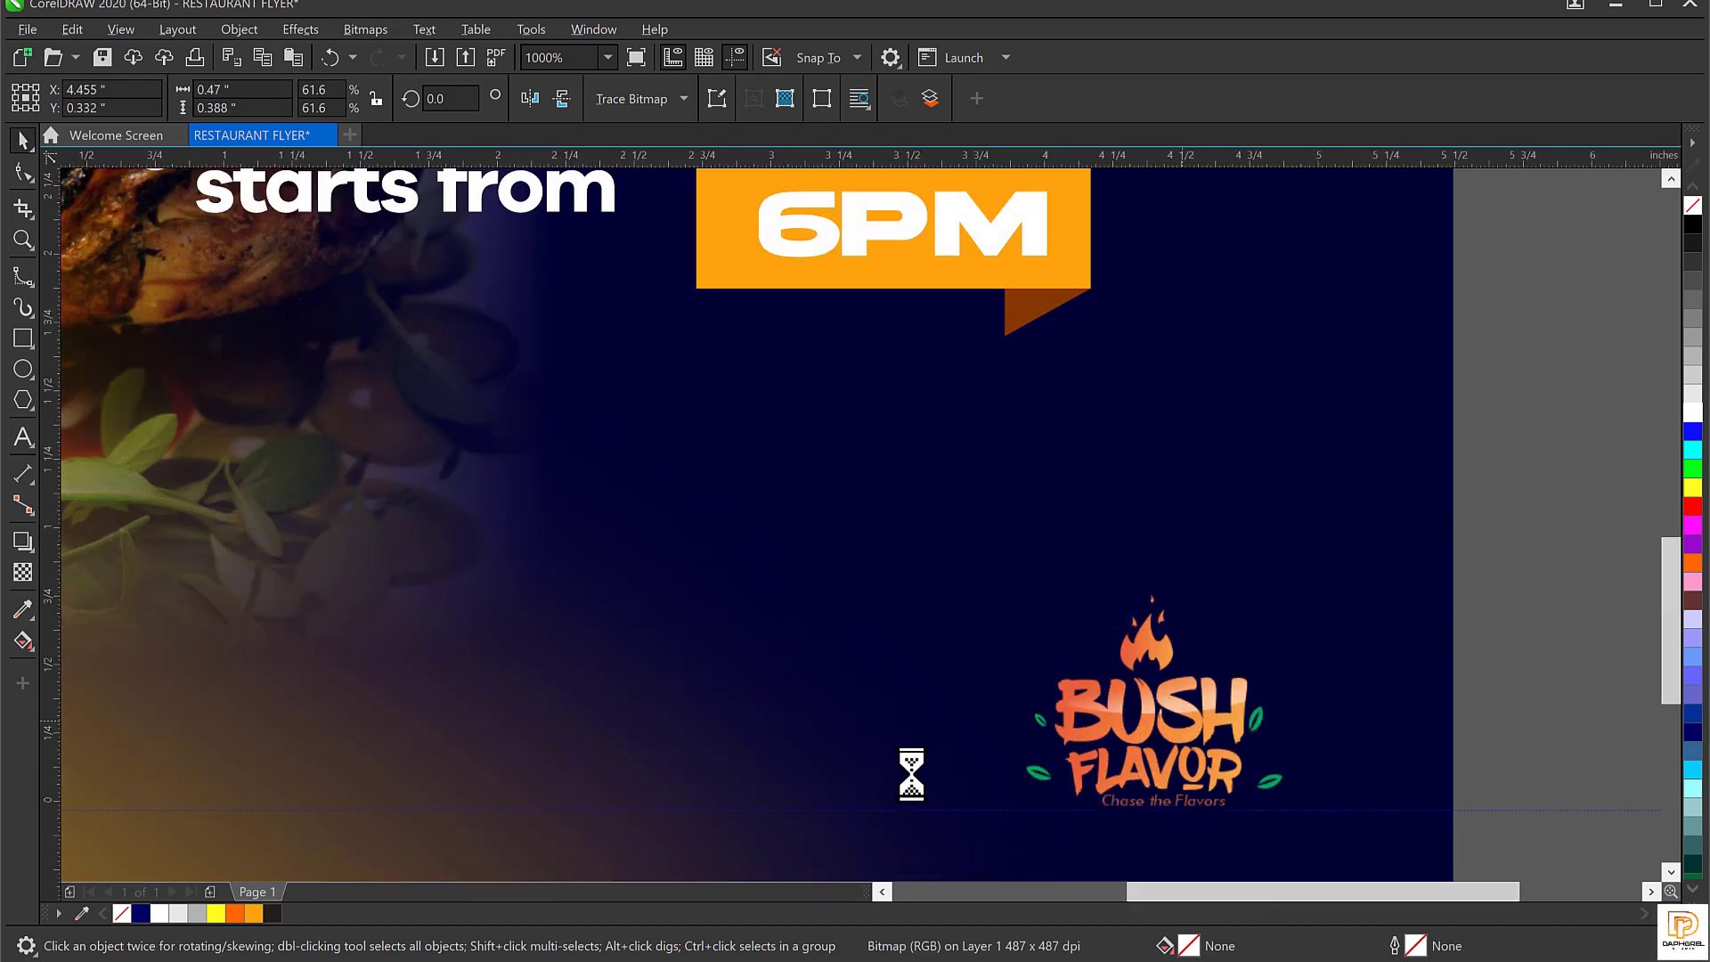
{"action": "scroll", "coordinate": [718, 707], "scroll_direction": "down", "scroll_amount": 1}
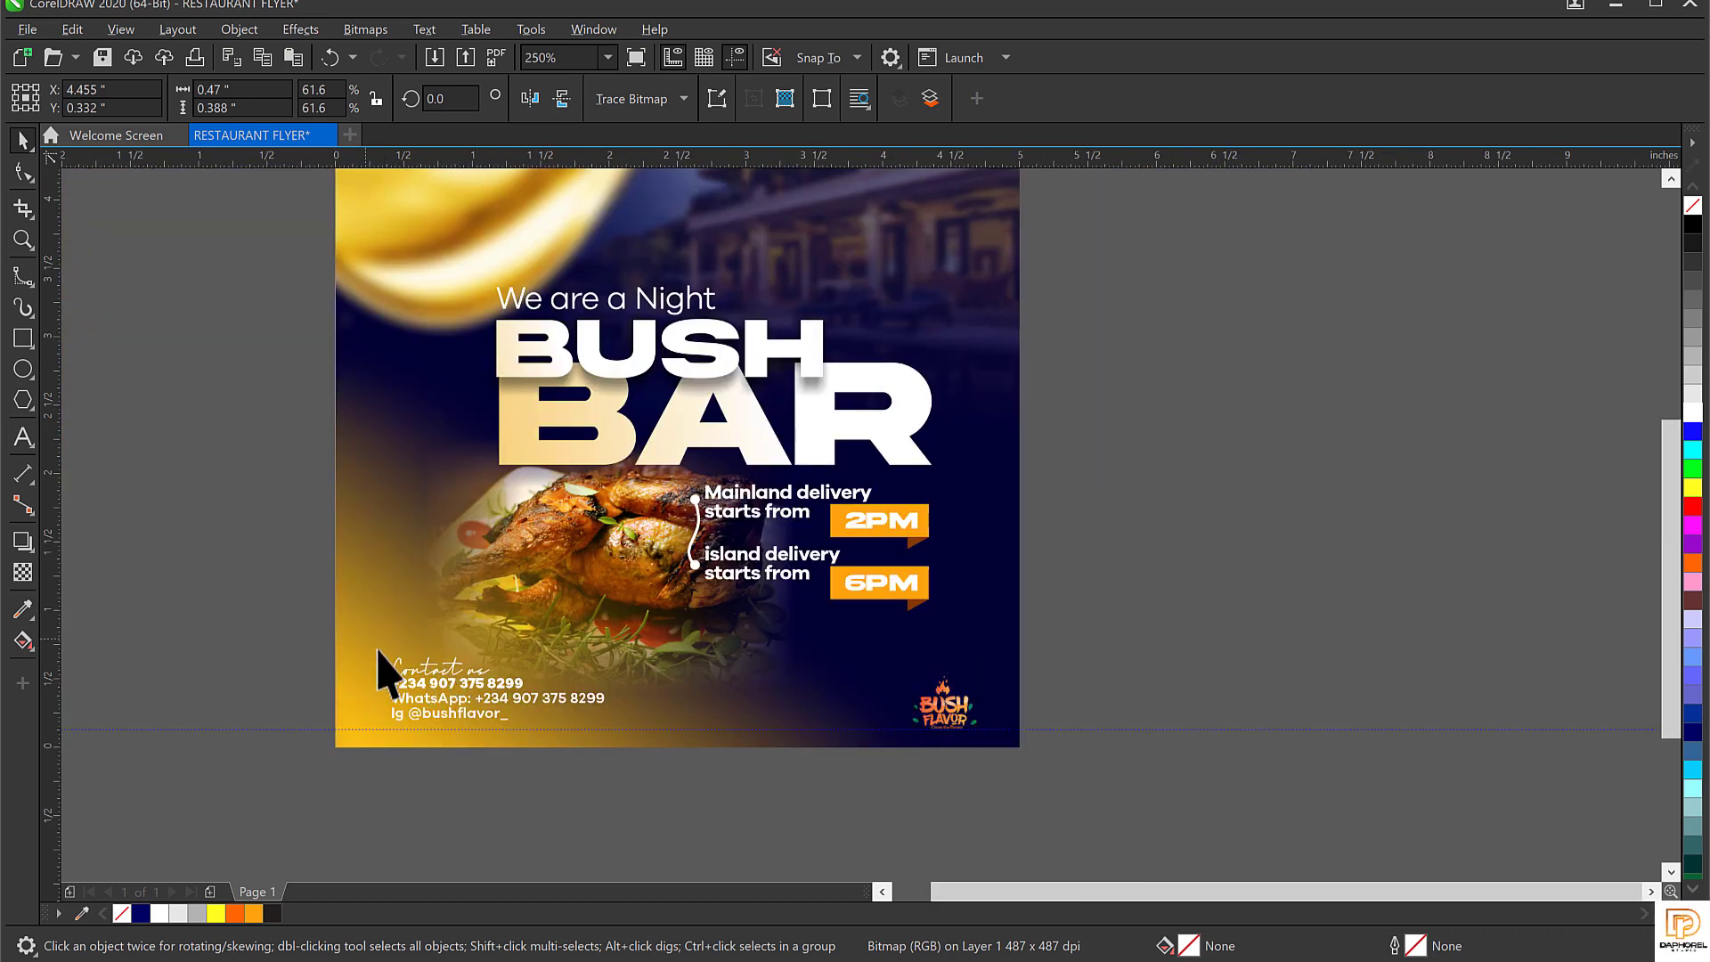
{"action": "left_click_drag", "start_coordinate": [376, 651], "coordinate": [648, 755]}
{"action": "scroll", "coordinate": [452, 710], "scroll_direction": "up", "scroll_amount": 2}
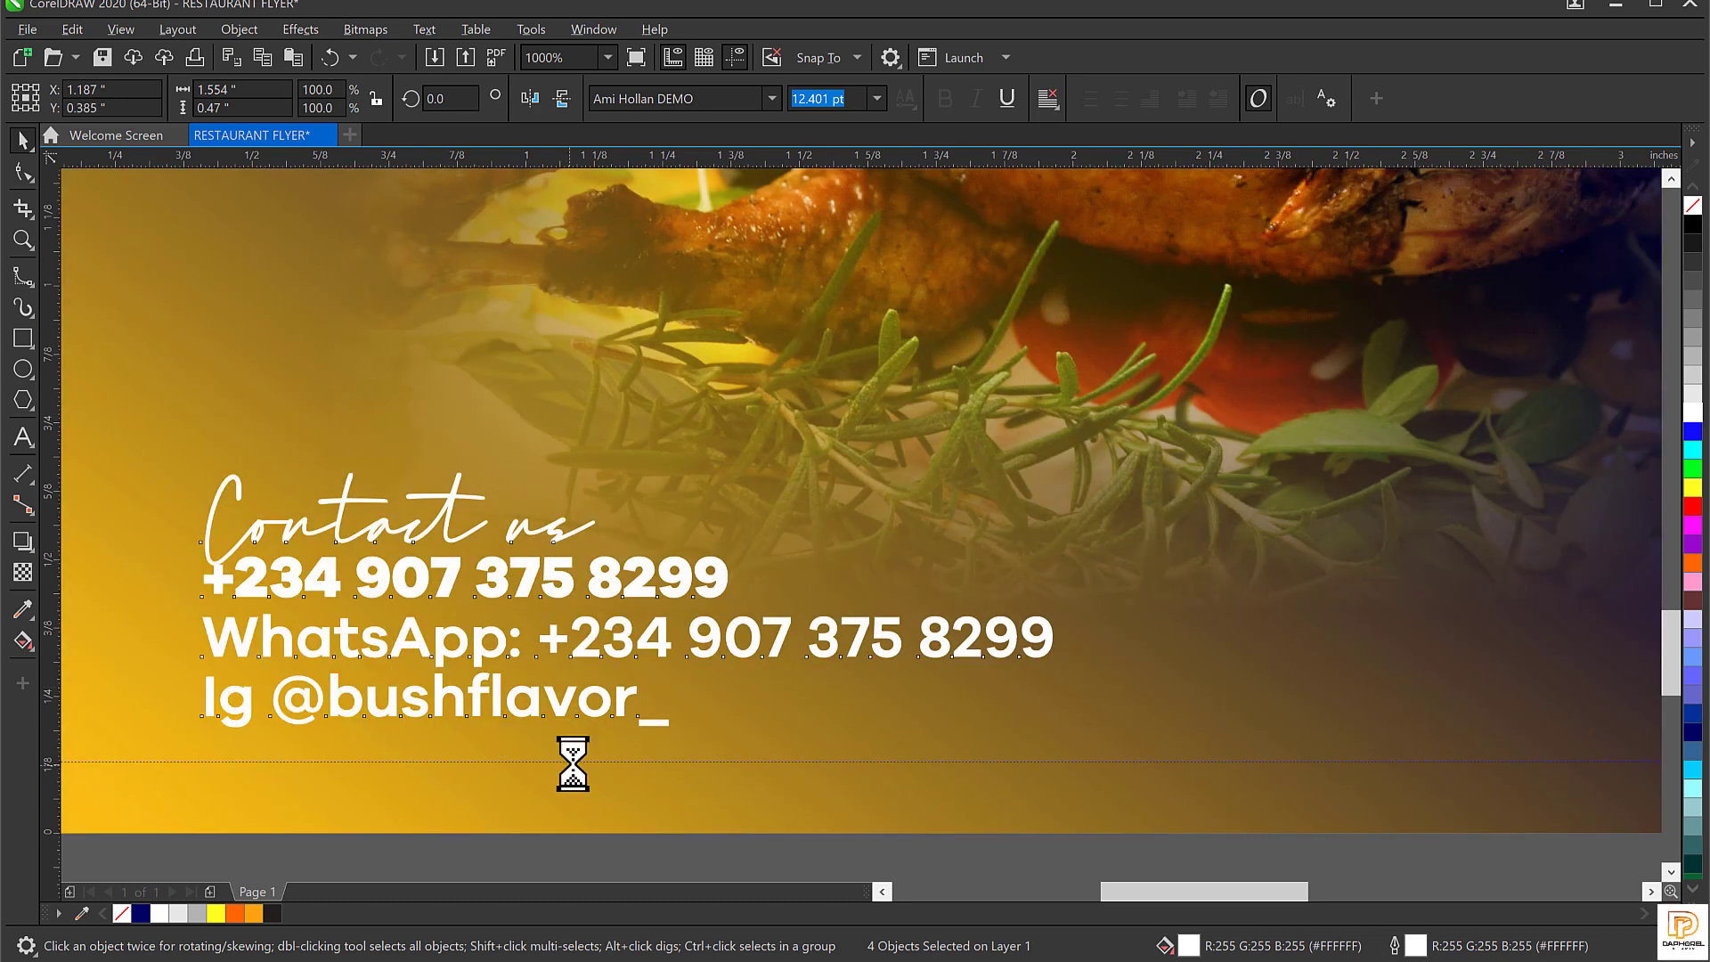
{"action": "key", "text": "Down"}
{"action": "left_click", "coordinate": [703, 761]}
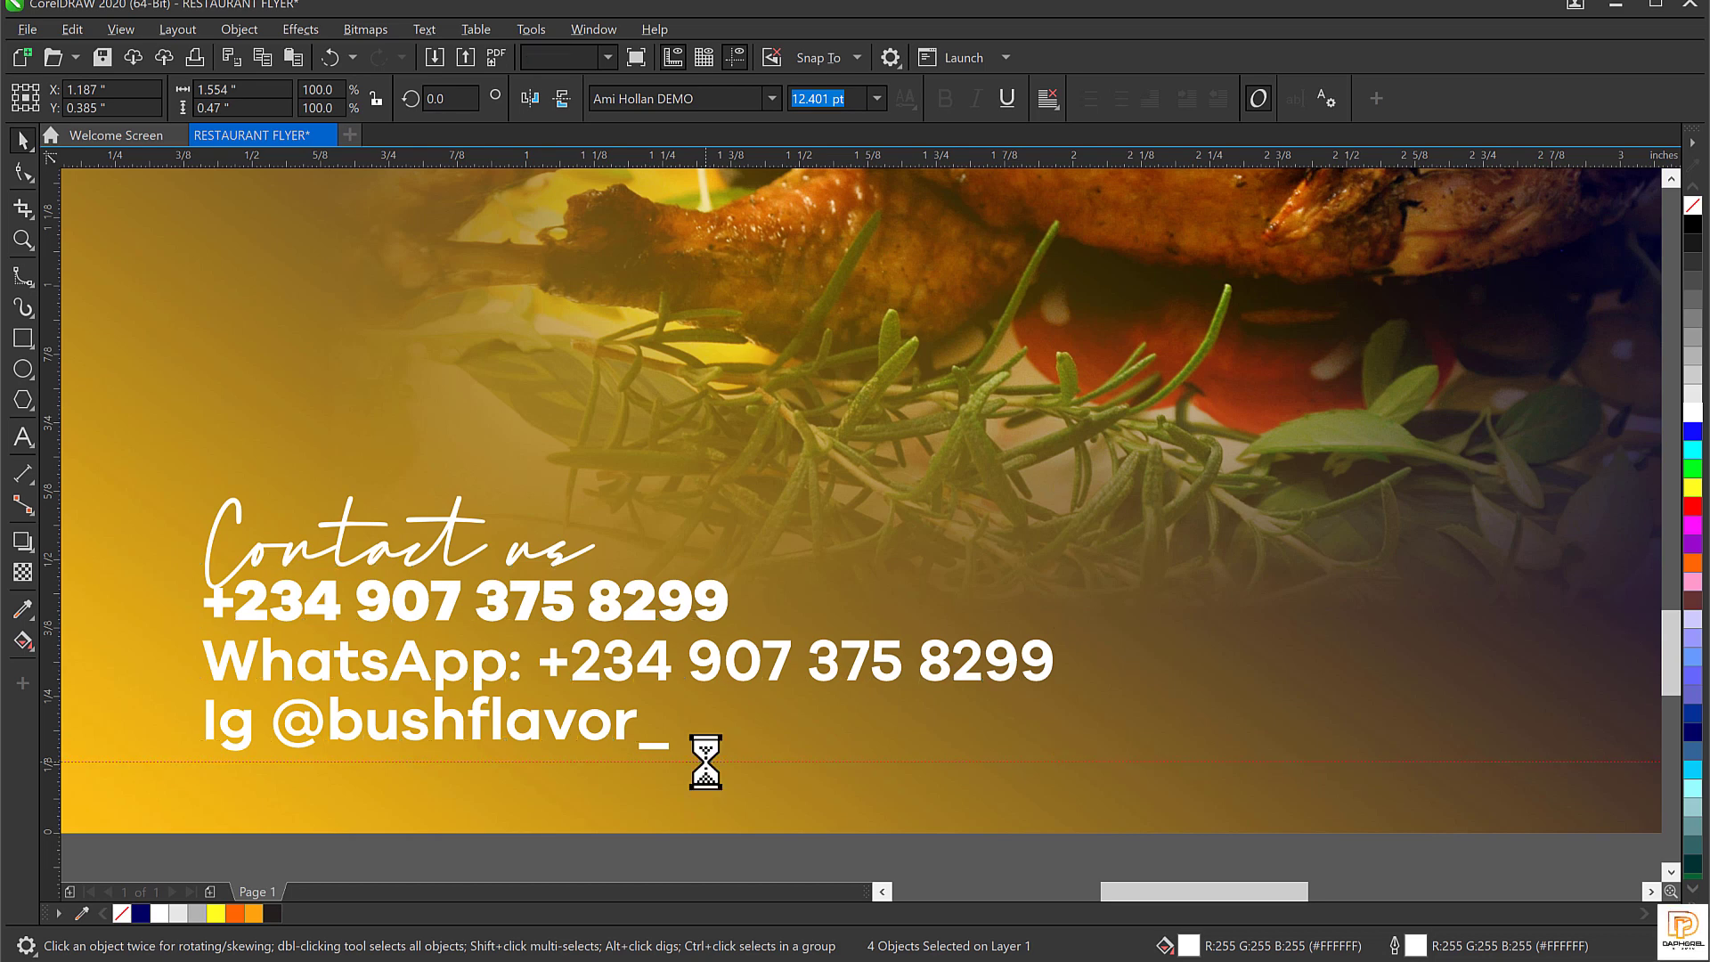
{"action": "left_click", "coordinate": [736, 784]}
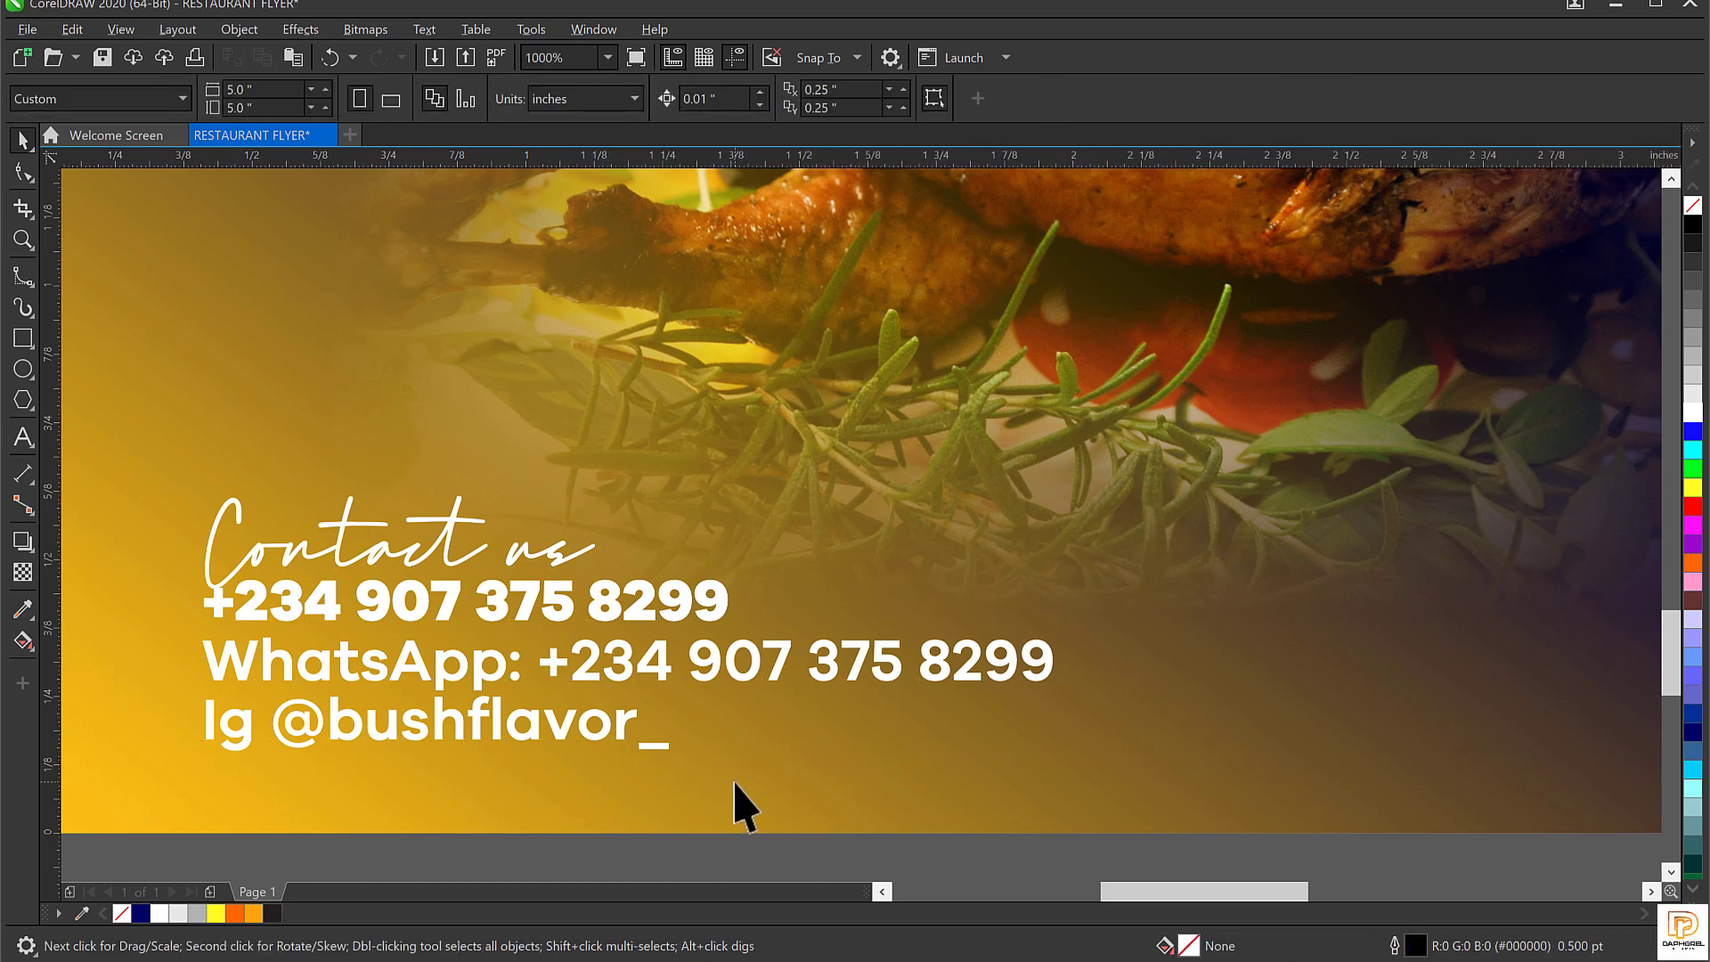
{"action": "key", "text": "shift+F4"}
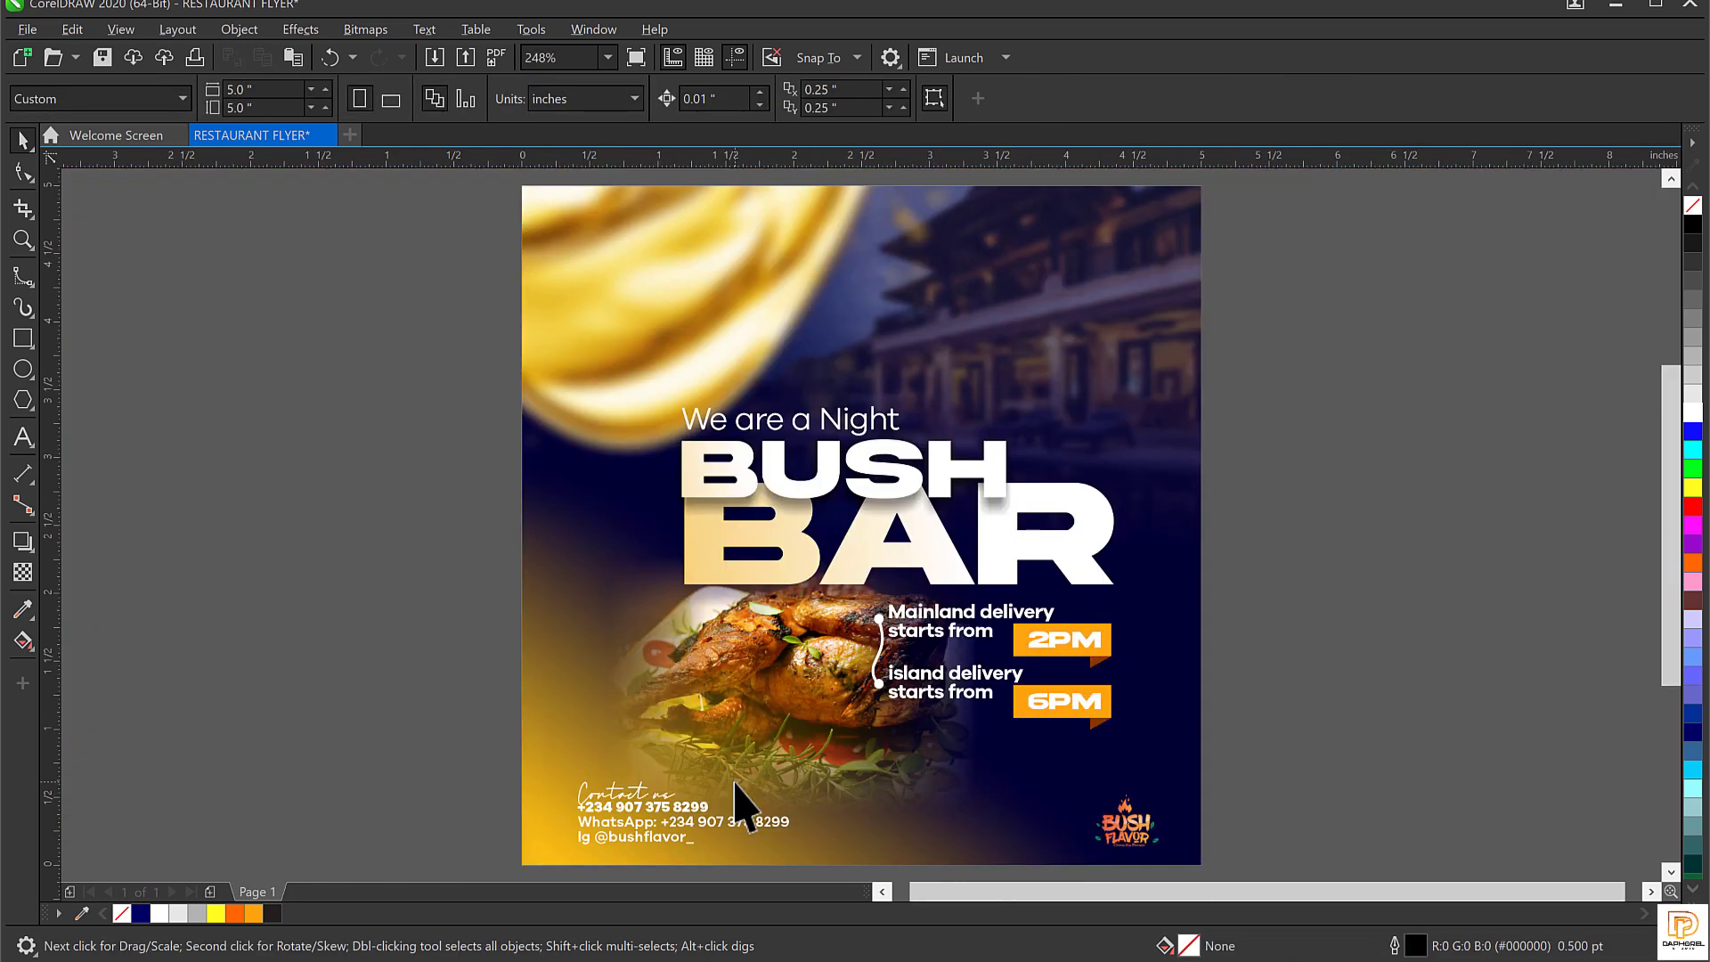